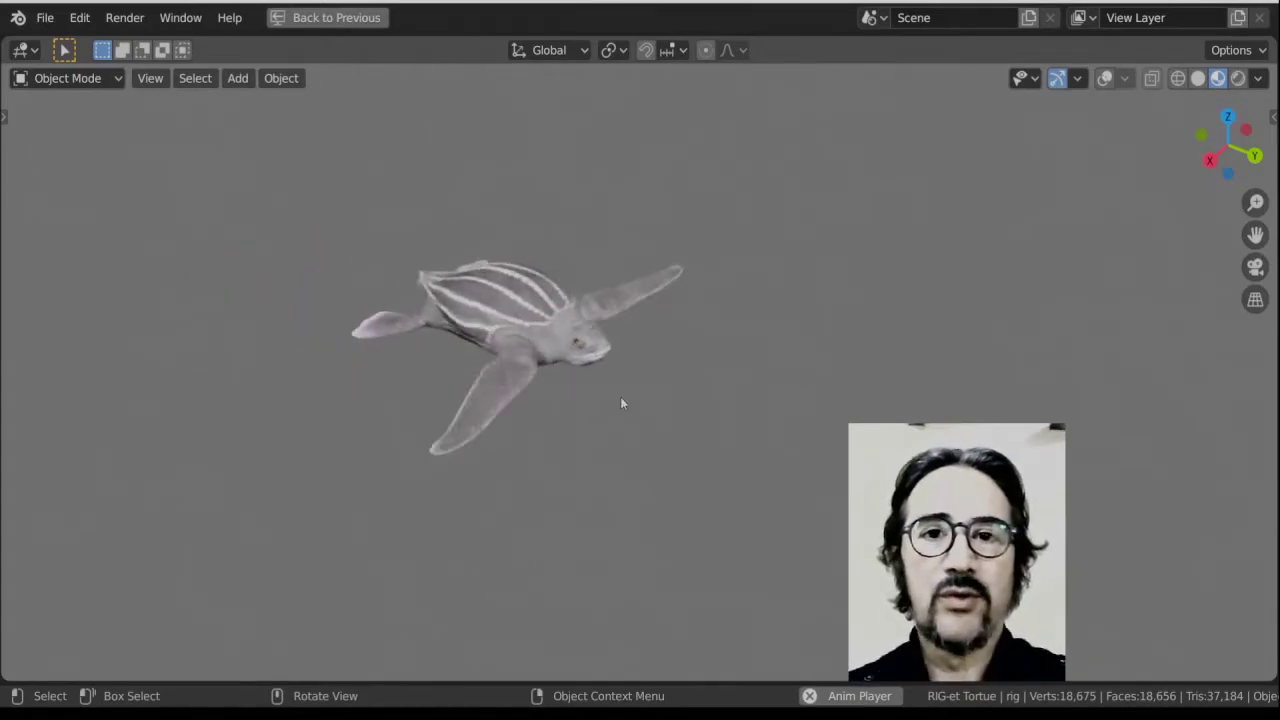
# Restore the full animation layout from the maximized 3D view and stop the turtle animation's playback.
pyautogui.moveTo(630, 410); pyautogui.dragTo(704, 419, button='middle')
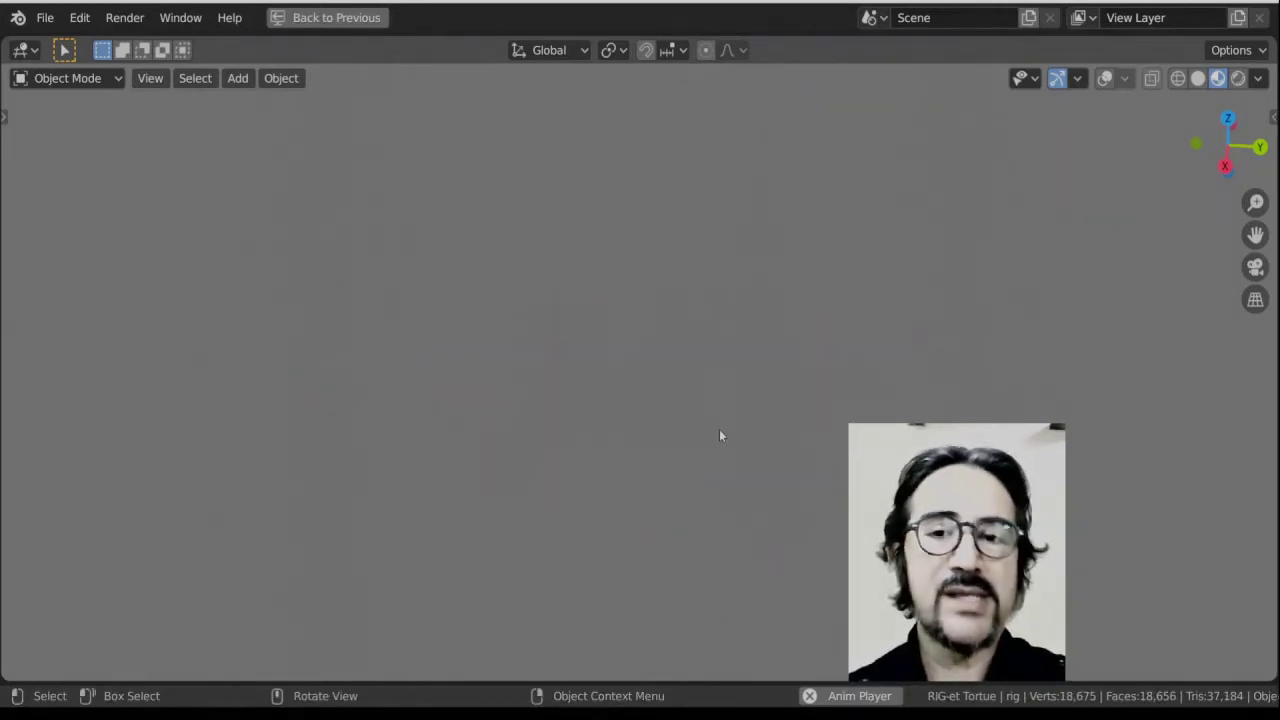
pyautogui.hotkey('ctrl', 'space')
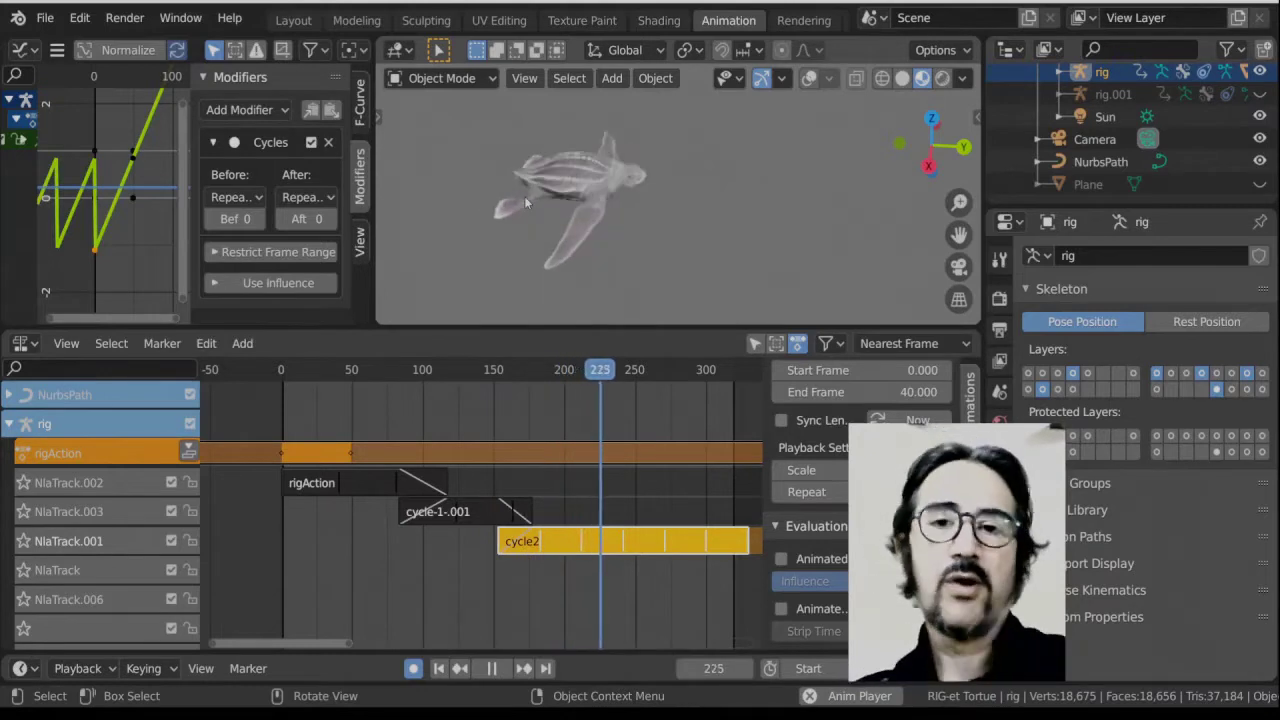
pyautogui.press('space')
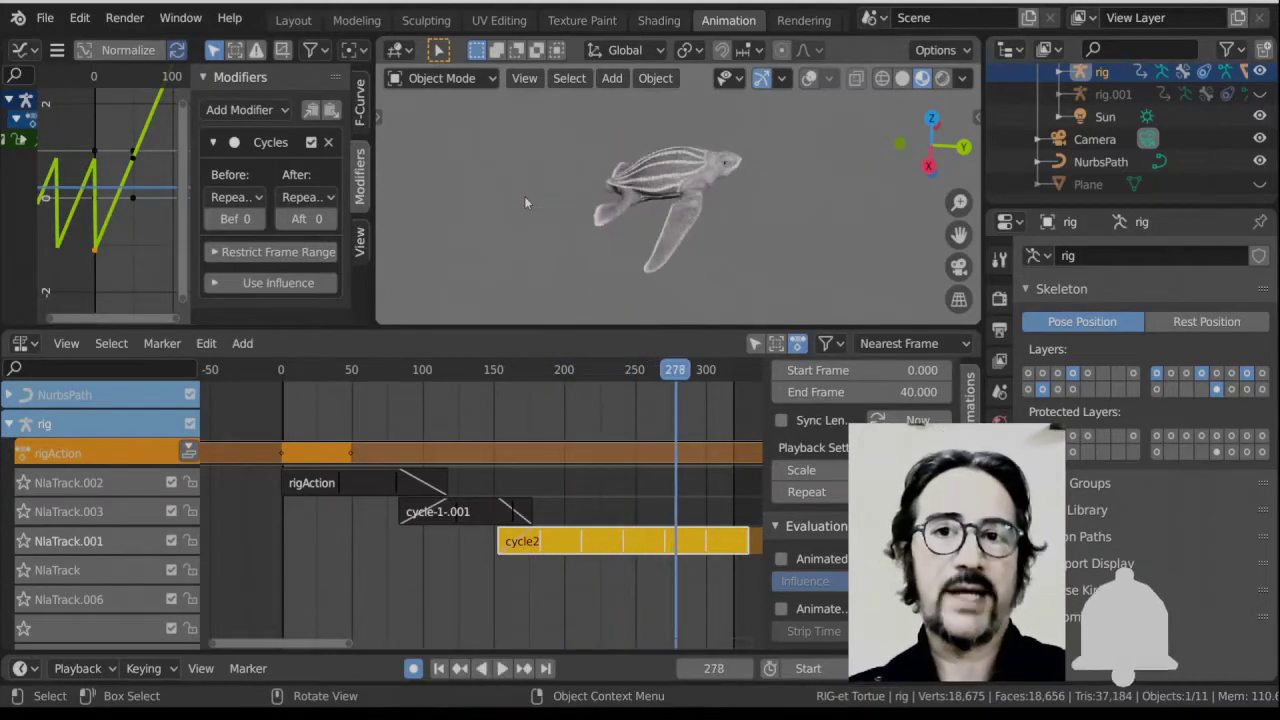
# Examine how the NLA strips rigAction, cycle-1-.001 and cycle2 follow each other by selecting each one in turn.
pyautogui.click(371, 488)
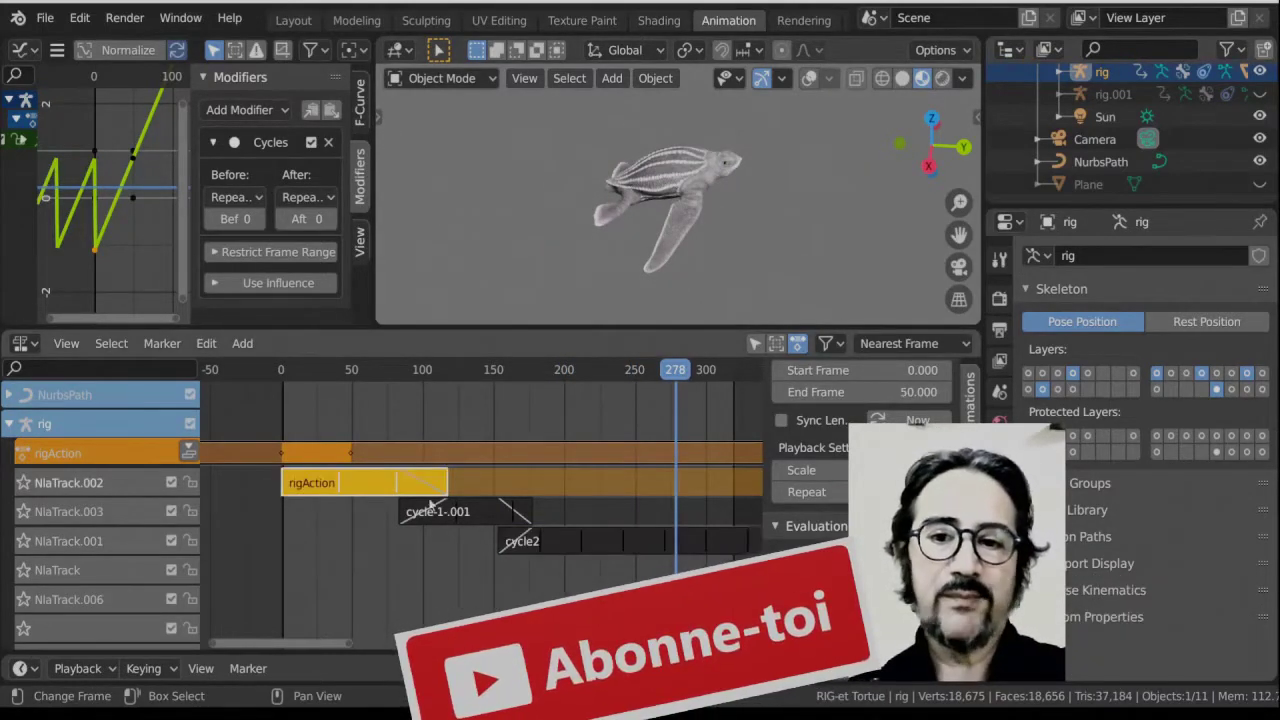
pyautogui.click(443, 516)
pyautogui.click(575, 540)
pyautogui.click(375, 491)
pyautogui.click(460, 512)
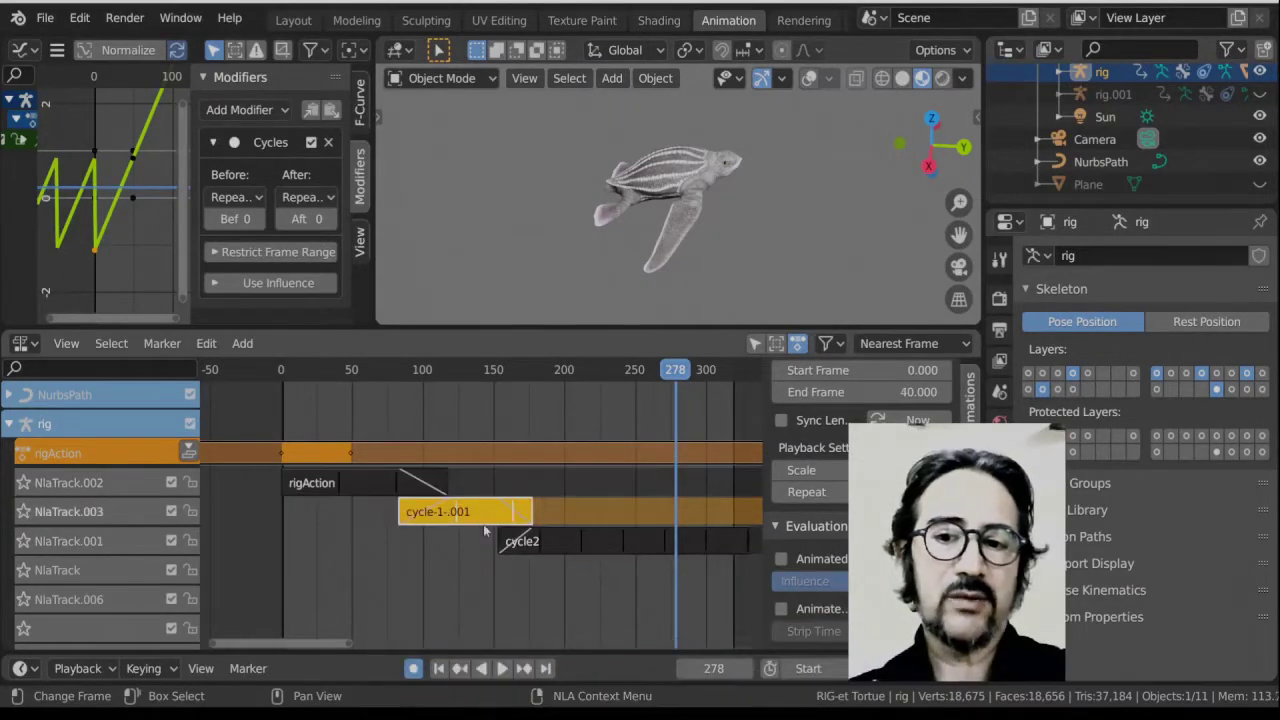
pyautogui.click(553, 537)
pyautogui.click(470, 512)
pyautogui.click(385, 484)
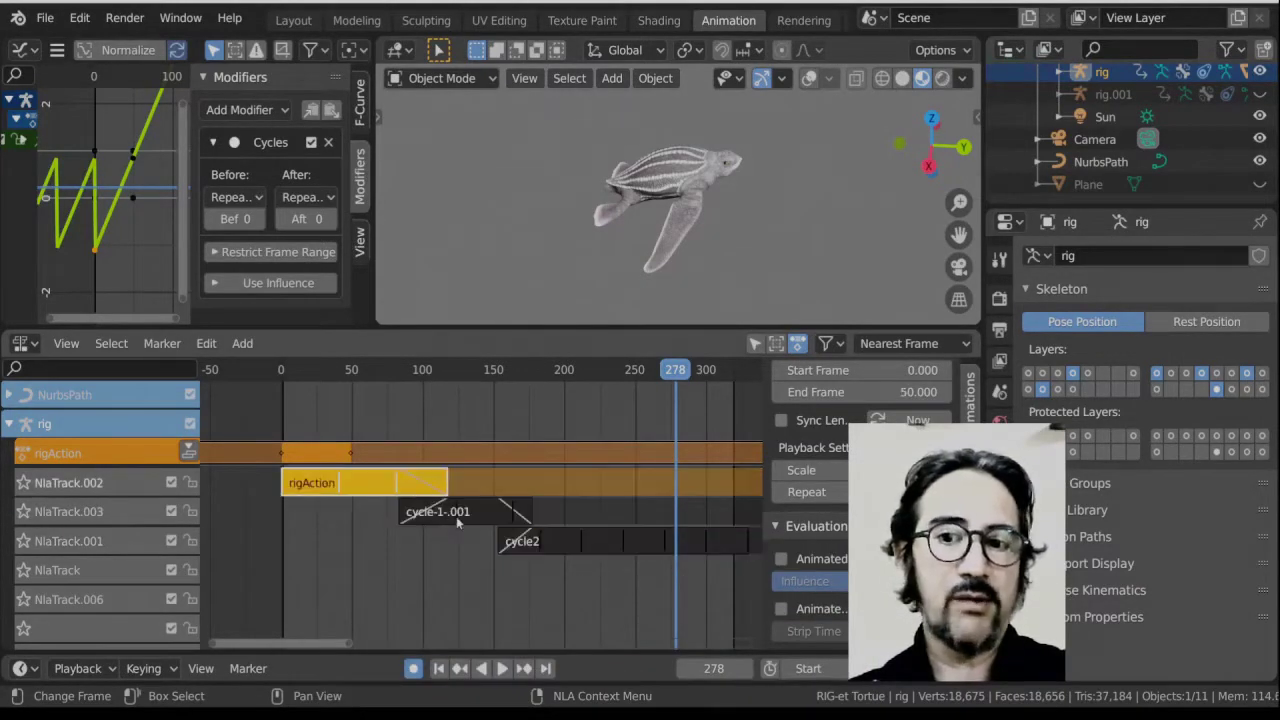
pyautogui.click(460, 518)
pyautogui.click(563, 542)
pyautogui.click(422, 510)
pyautogui.click(383, 483)
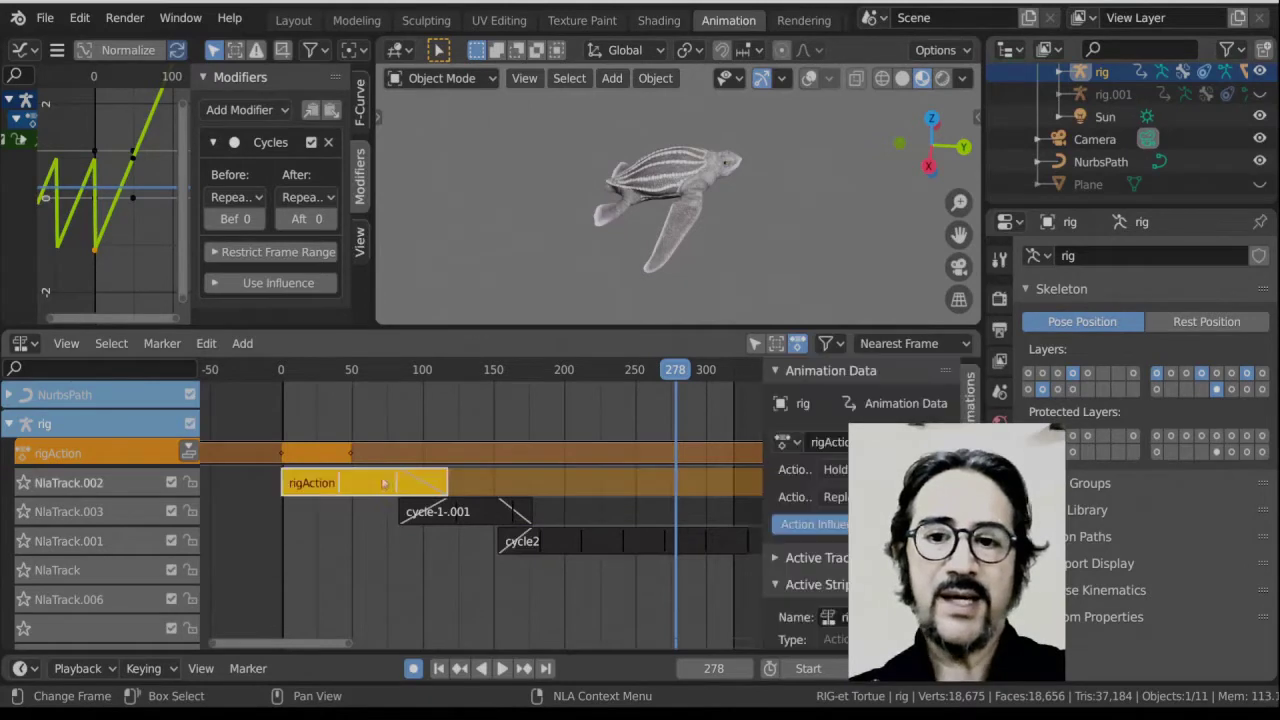
pyautogui.click(557, 544)
pyautogui.click(368, 485)
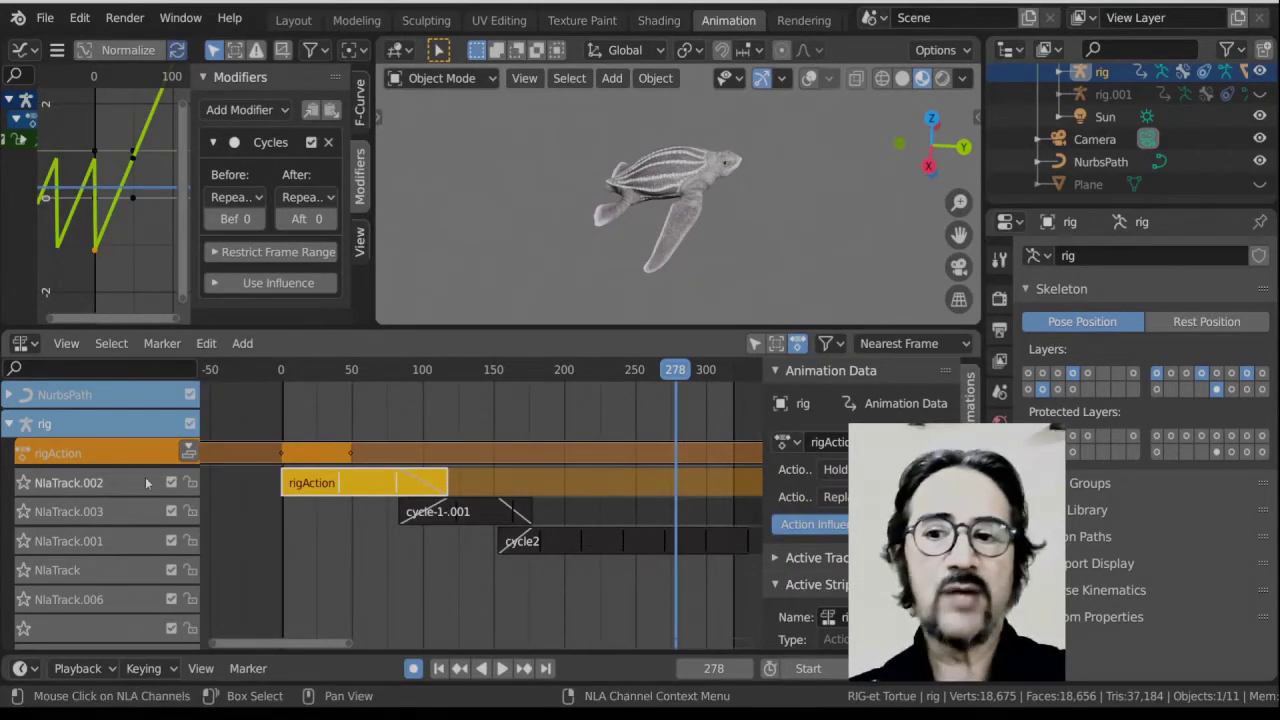
# Rewind to frame 0 and scrub the turtle animation across the strips to frame 151.
pyautogui.press('space')
pyautogui.moveTo(357, 370); pyautogui.dragTo(232, 373)
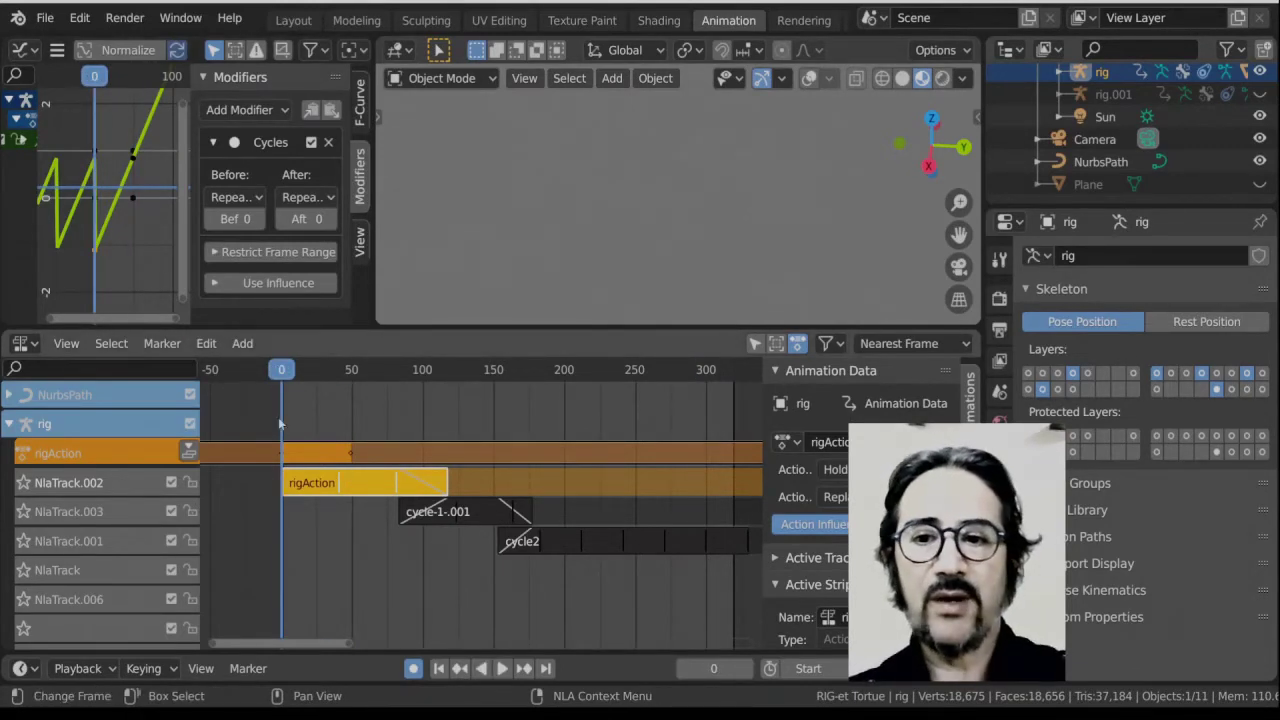
pyautogui.moveTo(281, 424); pyautogui.dragTo(495, 400)
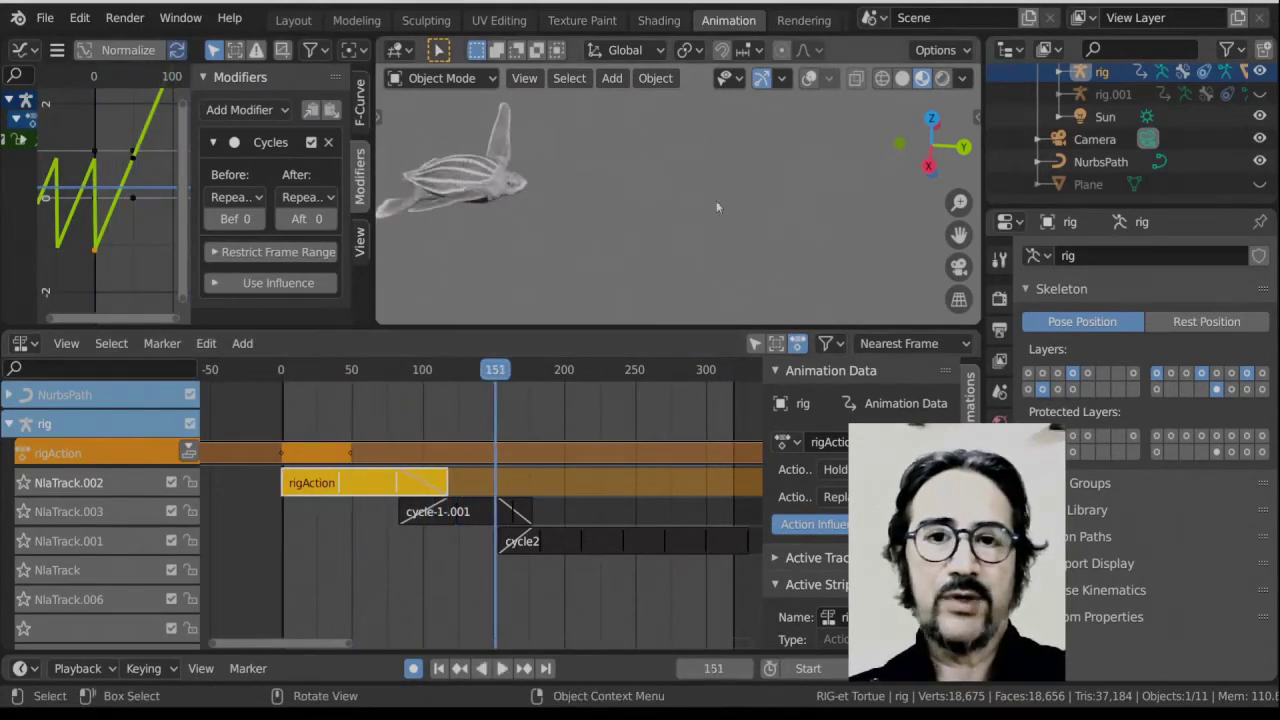
# Switch the 3D view to solid shading, enable the overlays and frame the turtle rig.
pyautogui.click(902, 79)
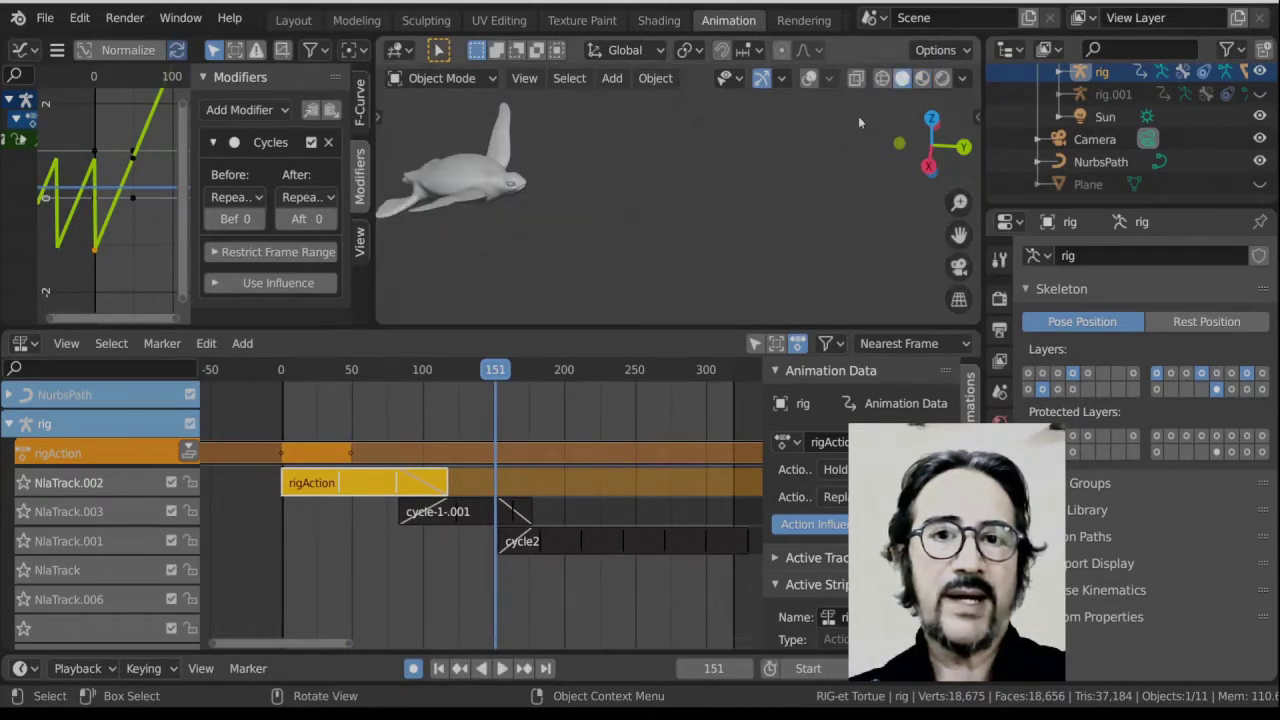
pyautogui.click(809, 78)
pyautogui.scroll(3, 551, 240)
pyautogui.moveTo(554, 238); pyautogui.dragTo(714, 228, button='middle')
pyautogui.press('KP_Decimal')
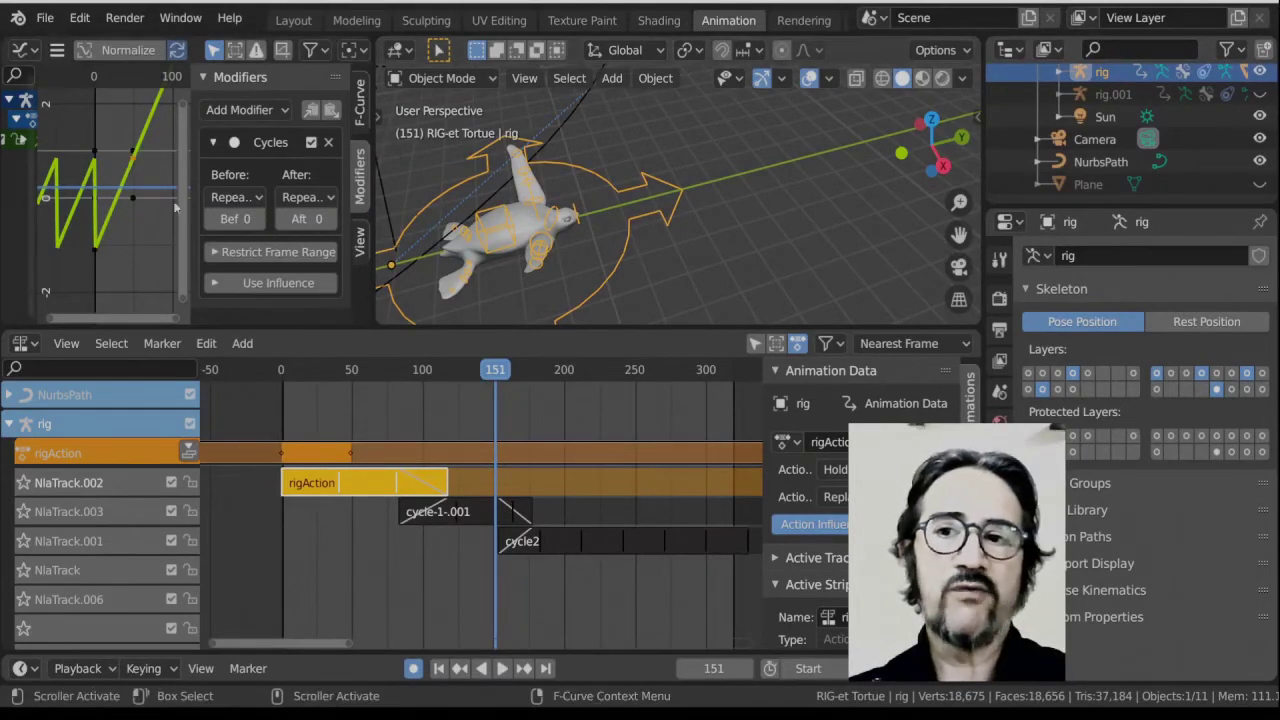
# Play the swim animation briefly, stop it, and view the turtle rig together with its surrounding scene.
pyautogui.press('space')
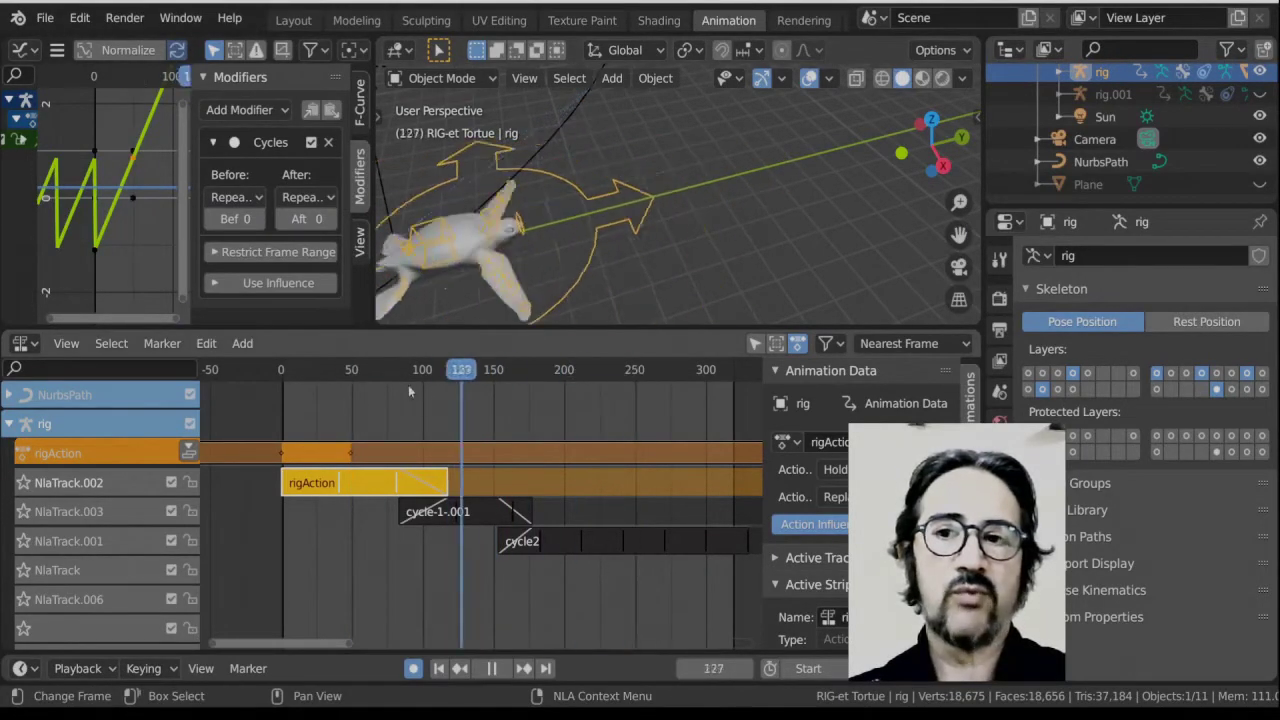
pyautogui.press('space')
pyautogui.scroll(-4, 690, 221)
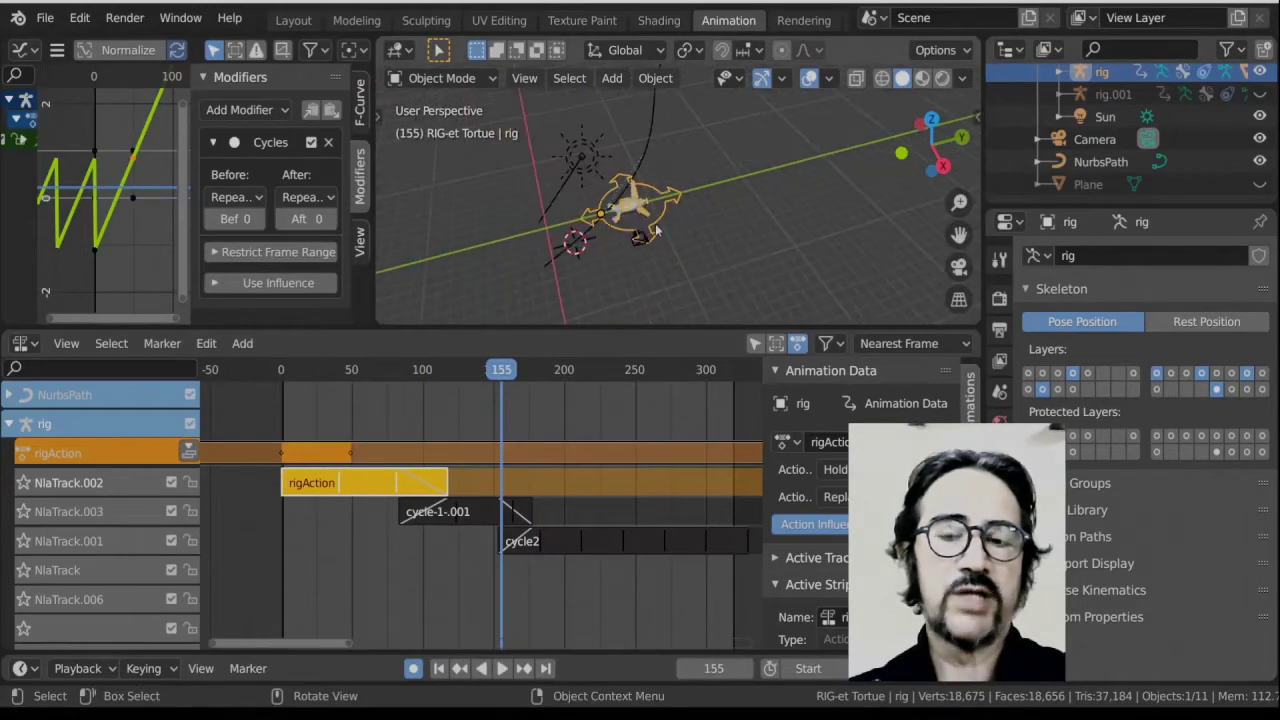
pyautogui.moveTo(657, 232); pyautogui.dragTo(600, 235, button='middle')
pyautogui.scroll(-4, 126, 200)
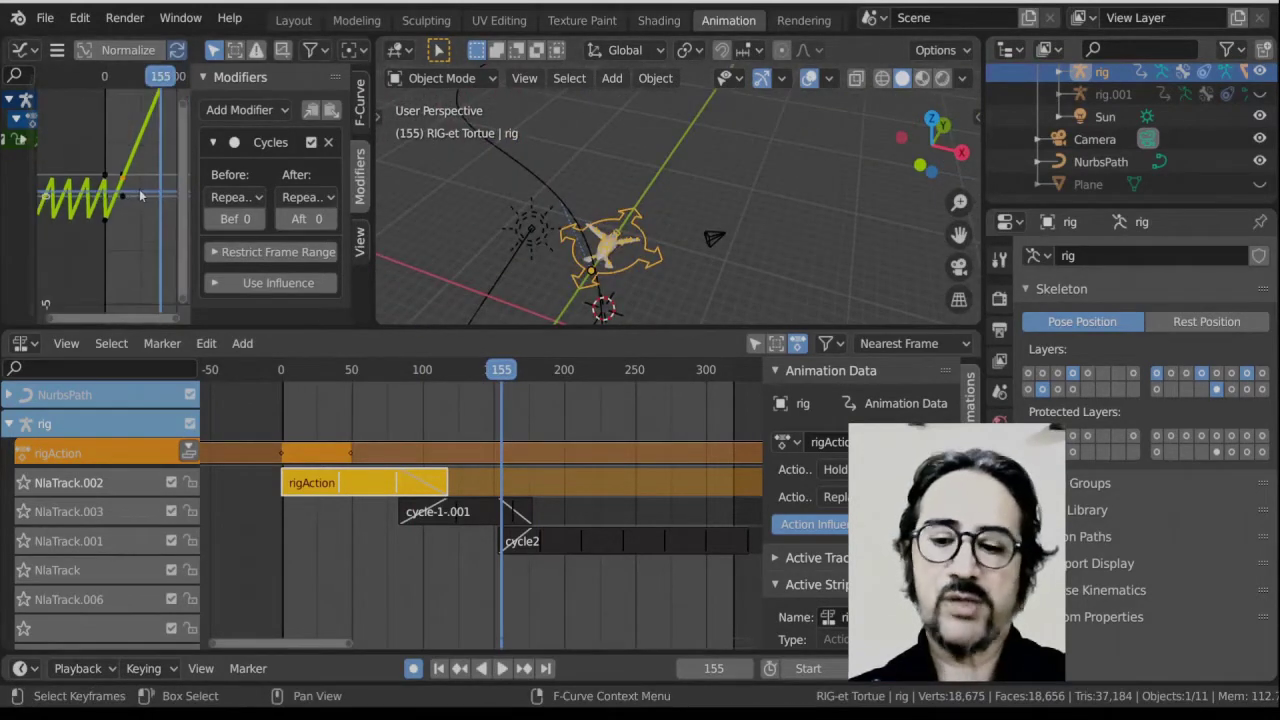
# Go to frame 0, show the F-curve modifiers for the rig's curves and widen the Graph Editor.
pyautogui.keyDown('ctrl'); pyautogui.moveTo(140, 196); pyautogui.dragTo(138, 224, button='middle'); pyautogui.keyUp('ctrl')
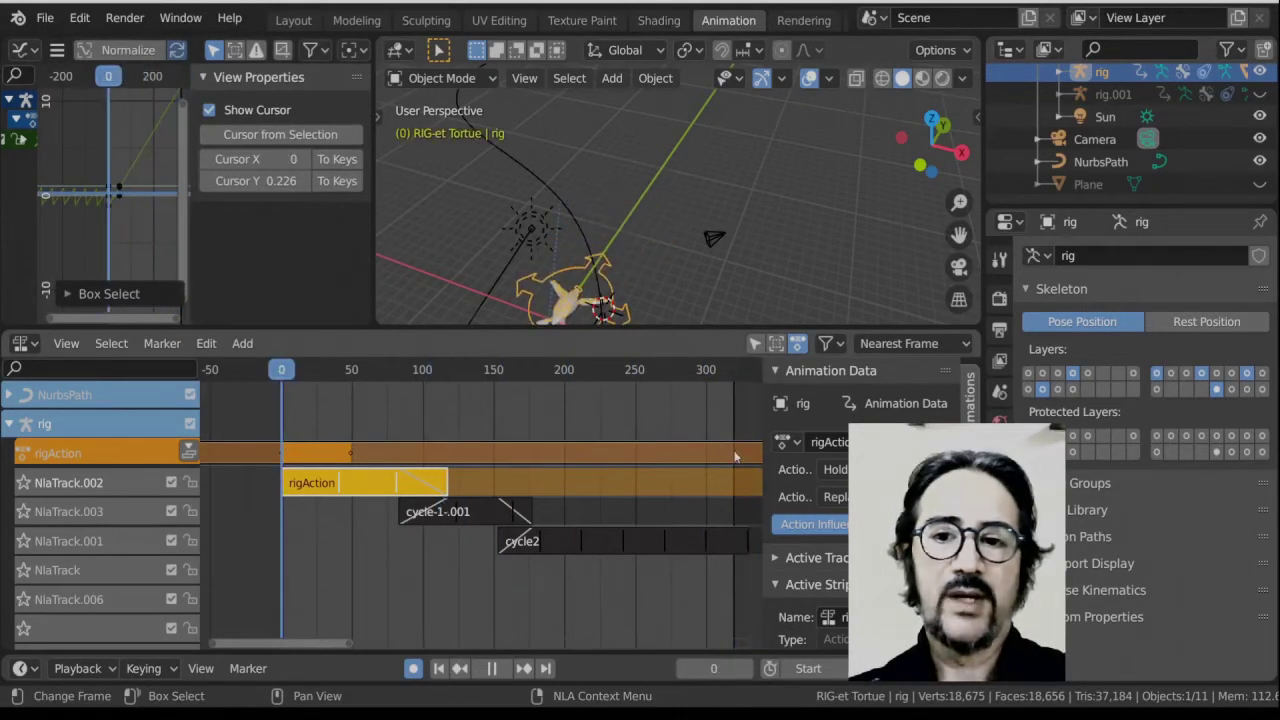
pyautogui.press('space')
pyautogui.click(360, 176)
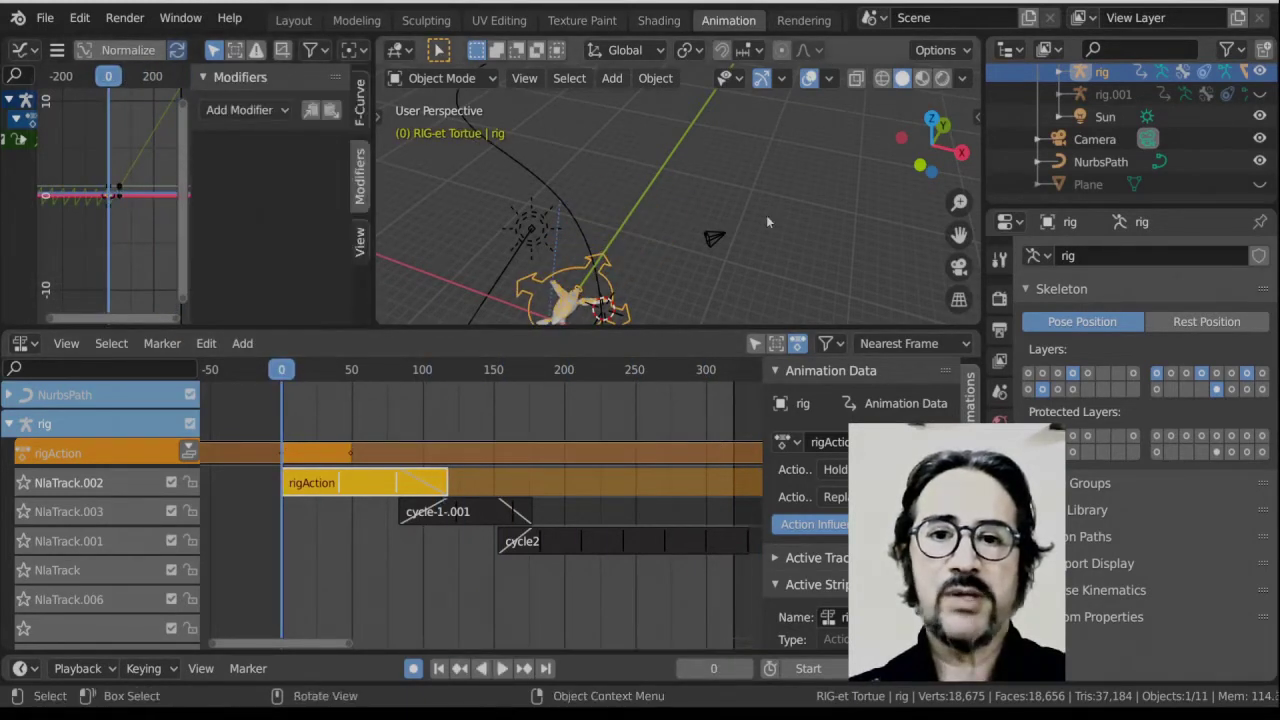
pyautogui.scroll(10, 113, 195)
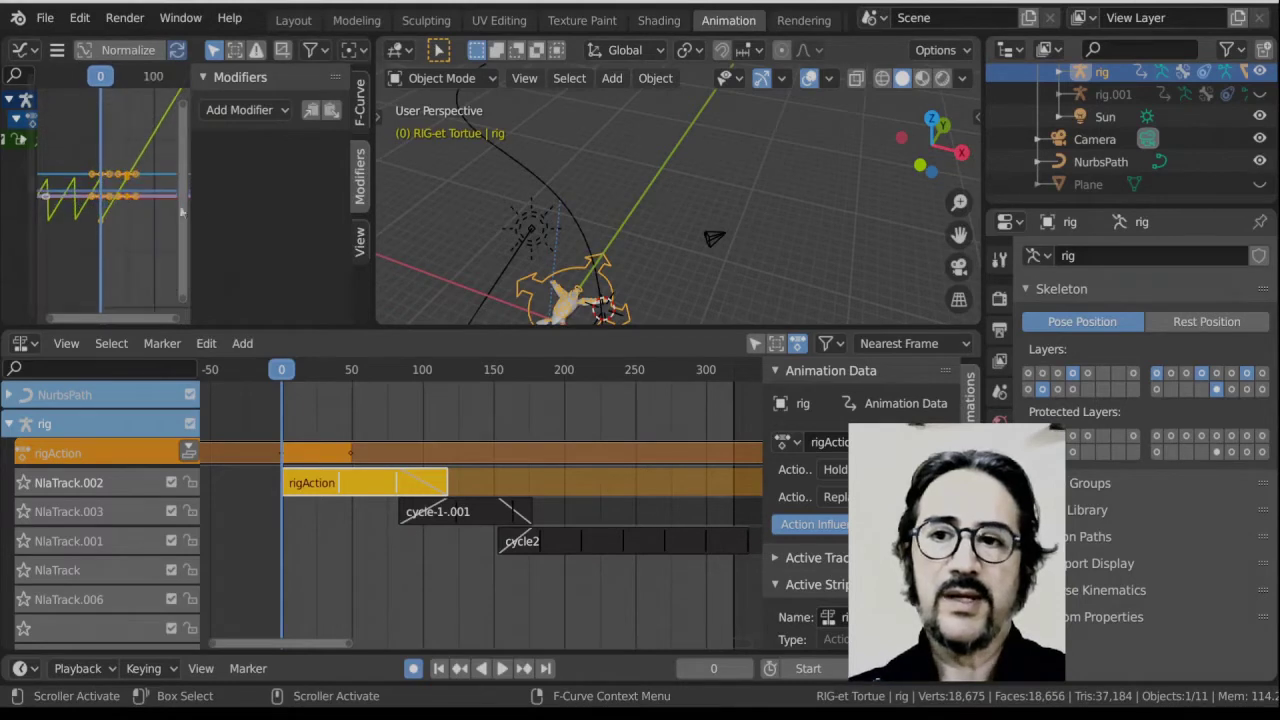
pyautogui.moveTo(191, 189); pyautogui.dragTo(463, 181)
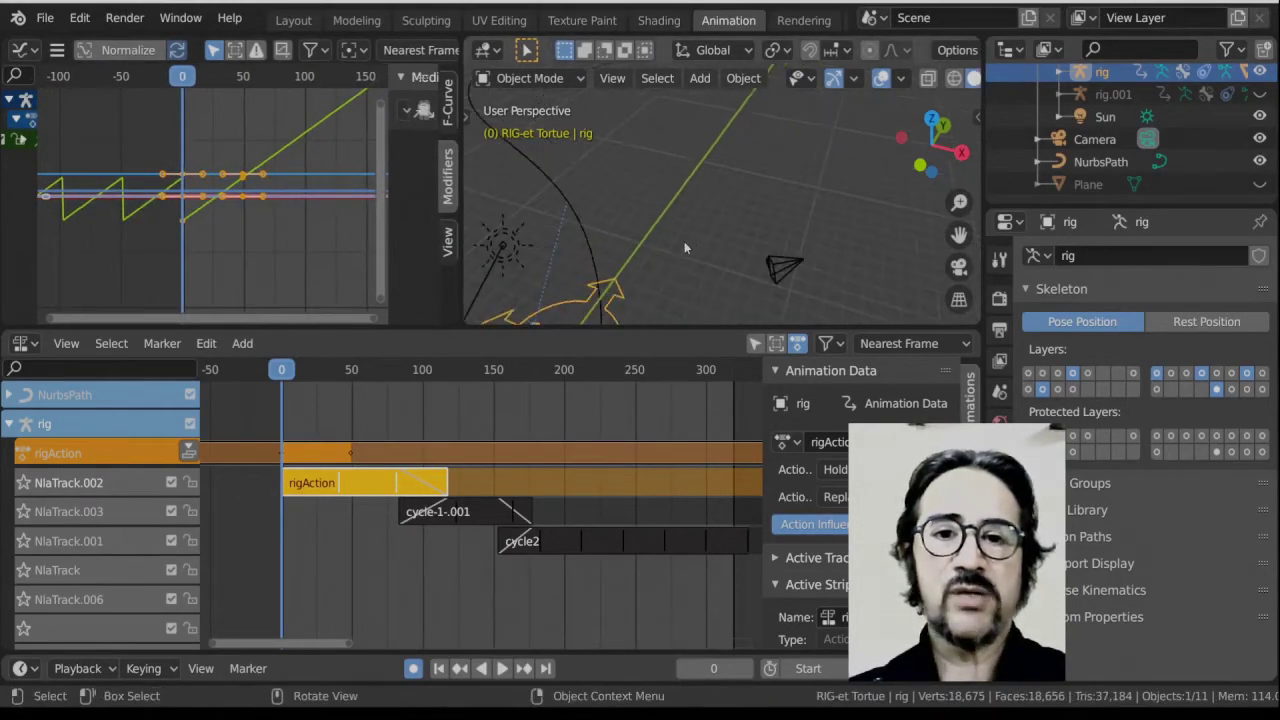
# Inspect the turtle's control bones in Pose Mode, including the front foot, and return to Object Mode.
pyautogui.moveTo(712, 123); pyautogui.dragTo(753, 242, button='middle')
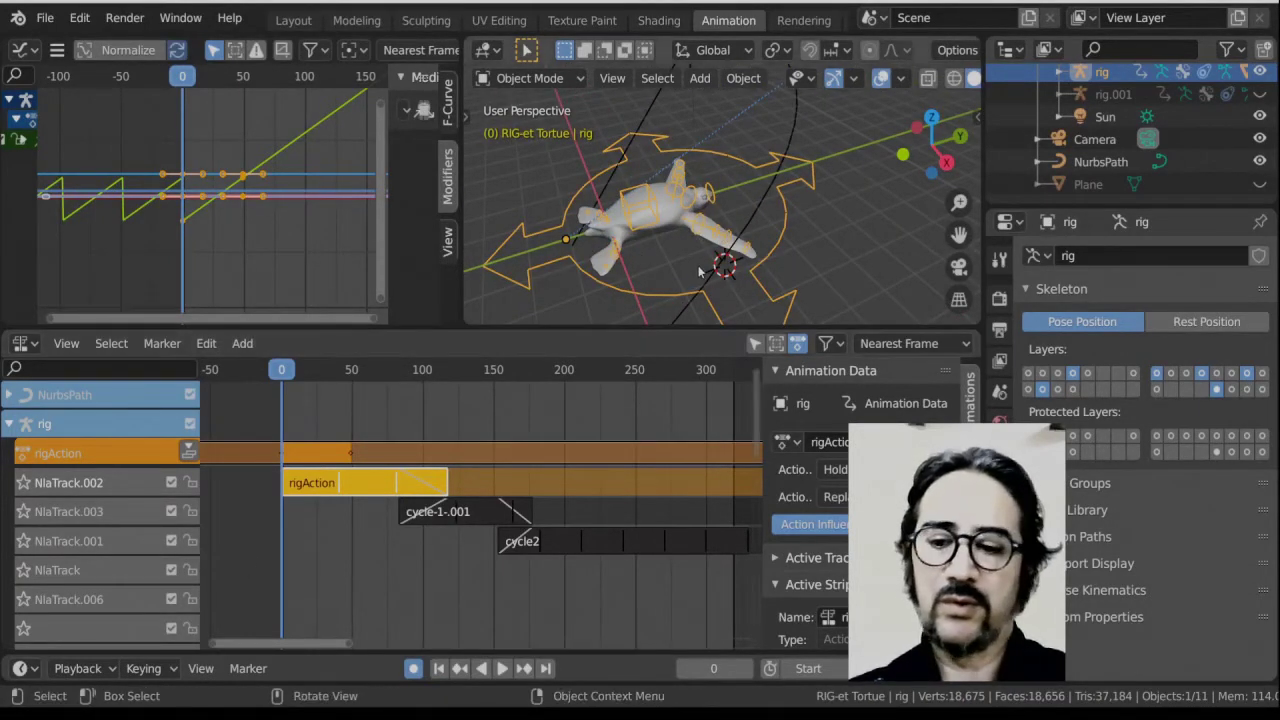
pyautogui.hotkey('ctrl', 'Tab')
pyautogui.click(705, 226)
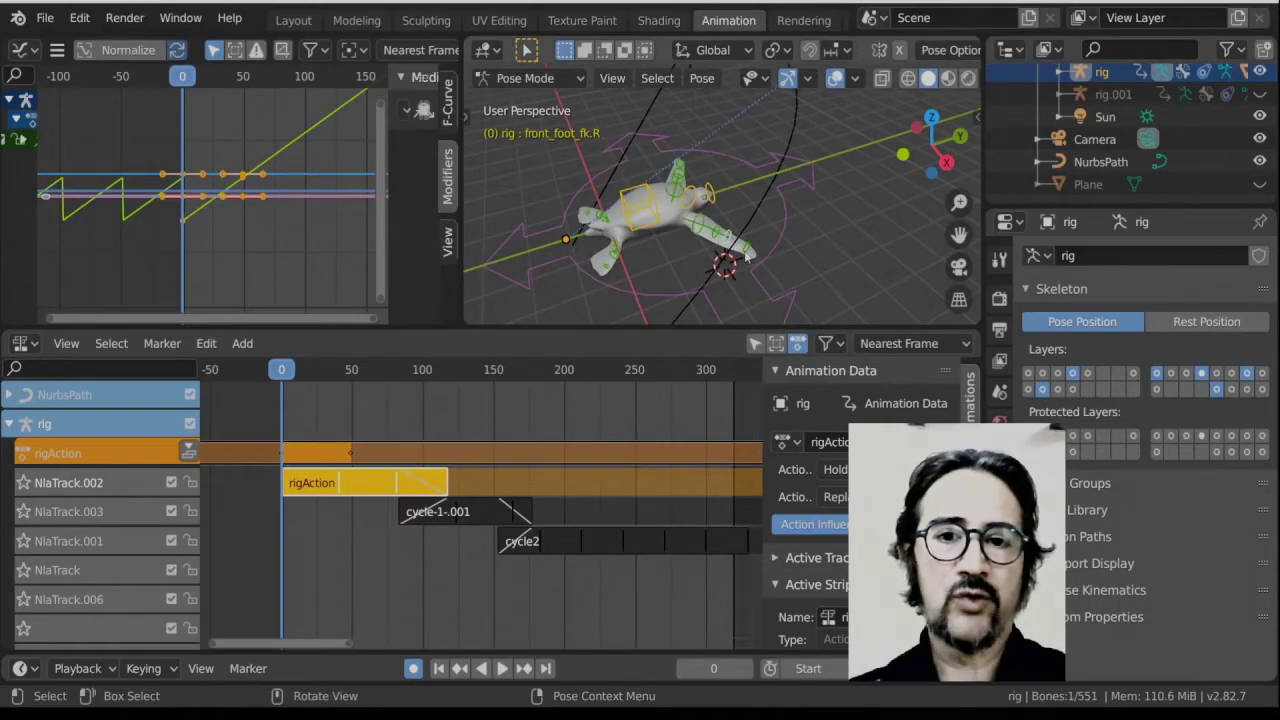
pyautogui.hotkey('ctrl', 'Tab')
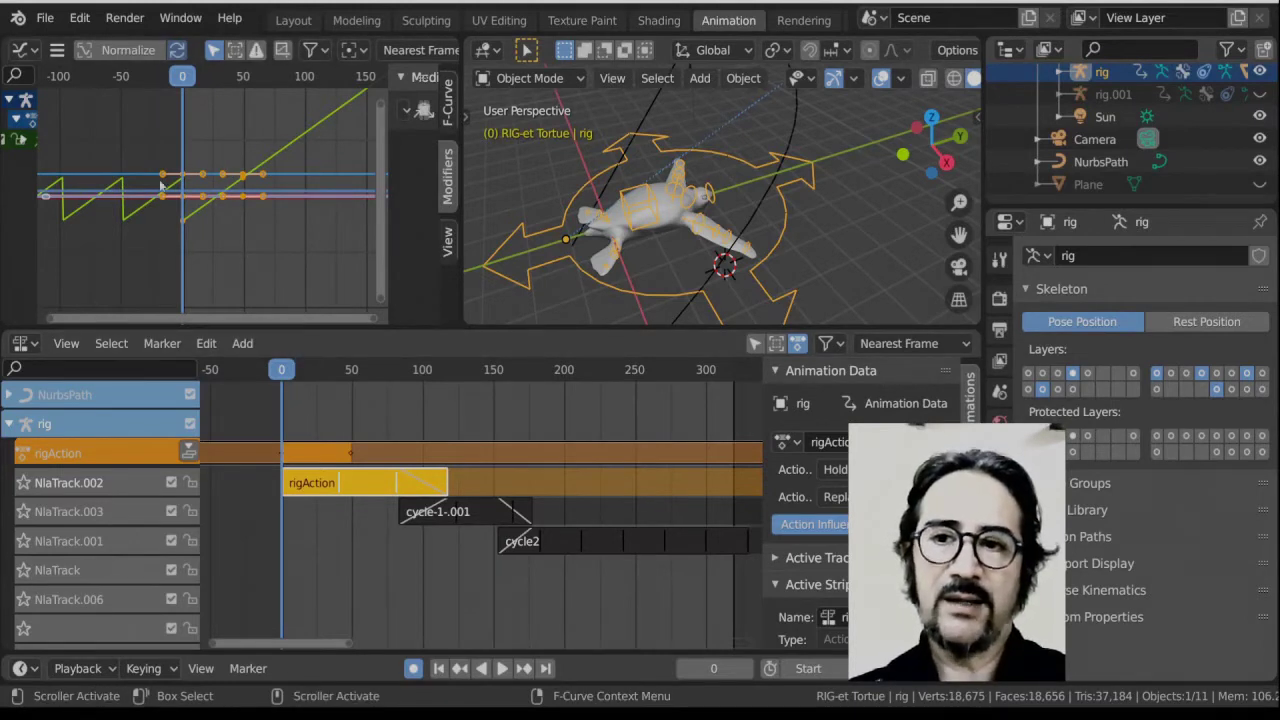
# Replace the Nonlinear Animation editor with the Dope Sheet showing the rig's rigAction.
pyautogui.scroll(-10, 250, 188)
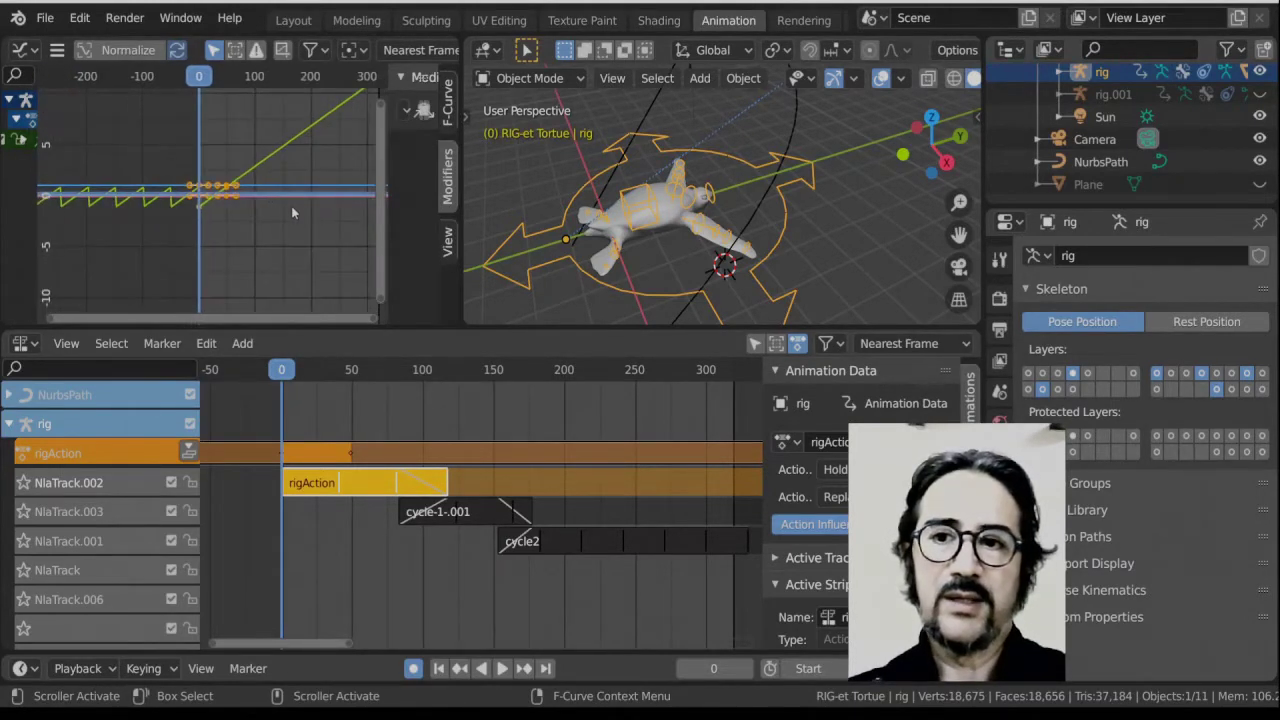
pyautogui.moveTo(294, 221); pyautogui.dragTo(258, 219, button='middle')
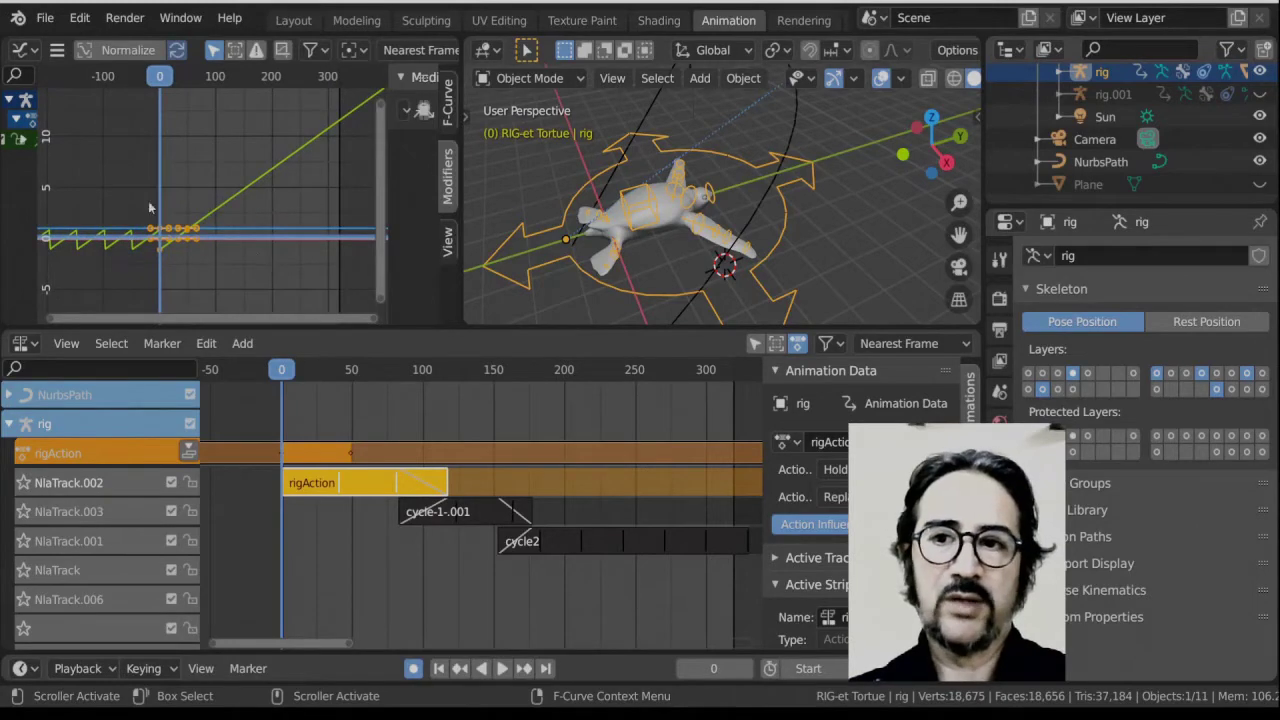
pyautogui.click(20, 344)
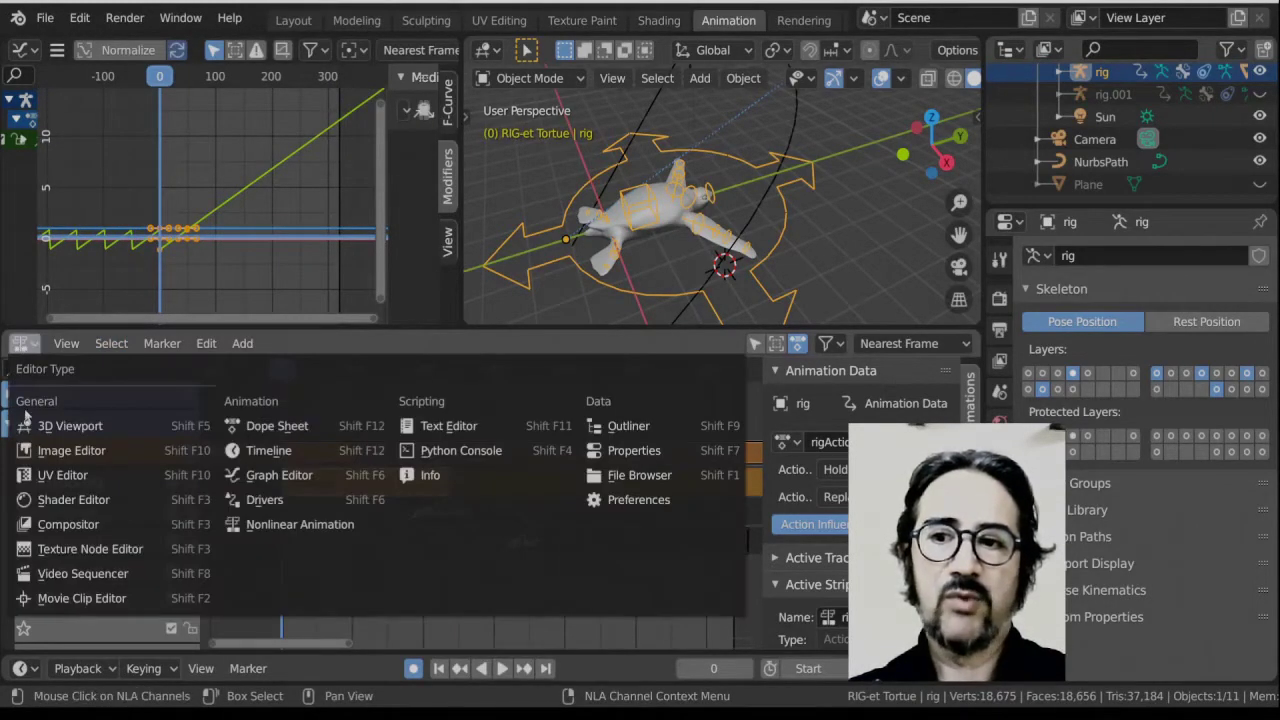
pyautogui.click(271, 432)
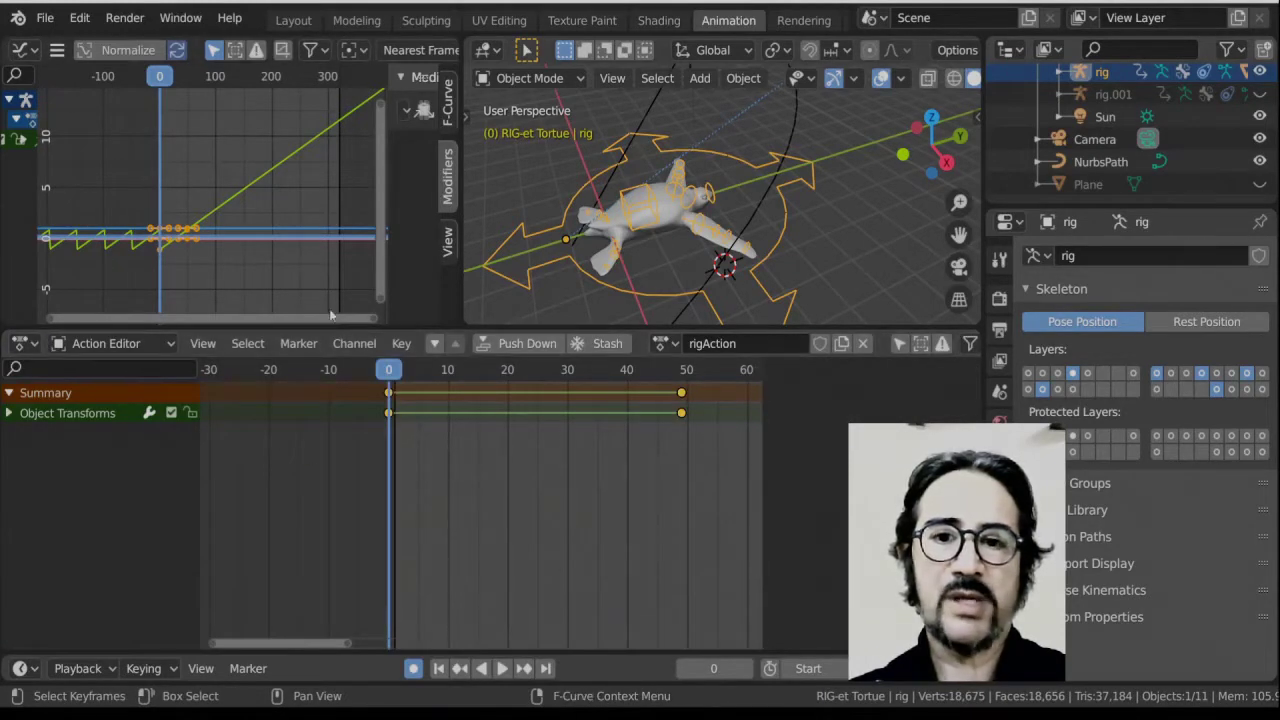
# Scrub rigAction from frame 0 to 49 and delete all its object transform keyframes.
pyautogui.scroll(2, 719, 463)
pyautogui.scroll(4, 207, 292)
pyautogui.moveTo(137, 287); pyautogui.dragTo(200, 255, button='middle')
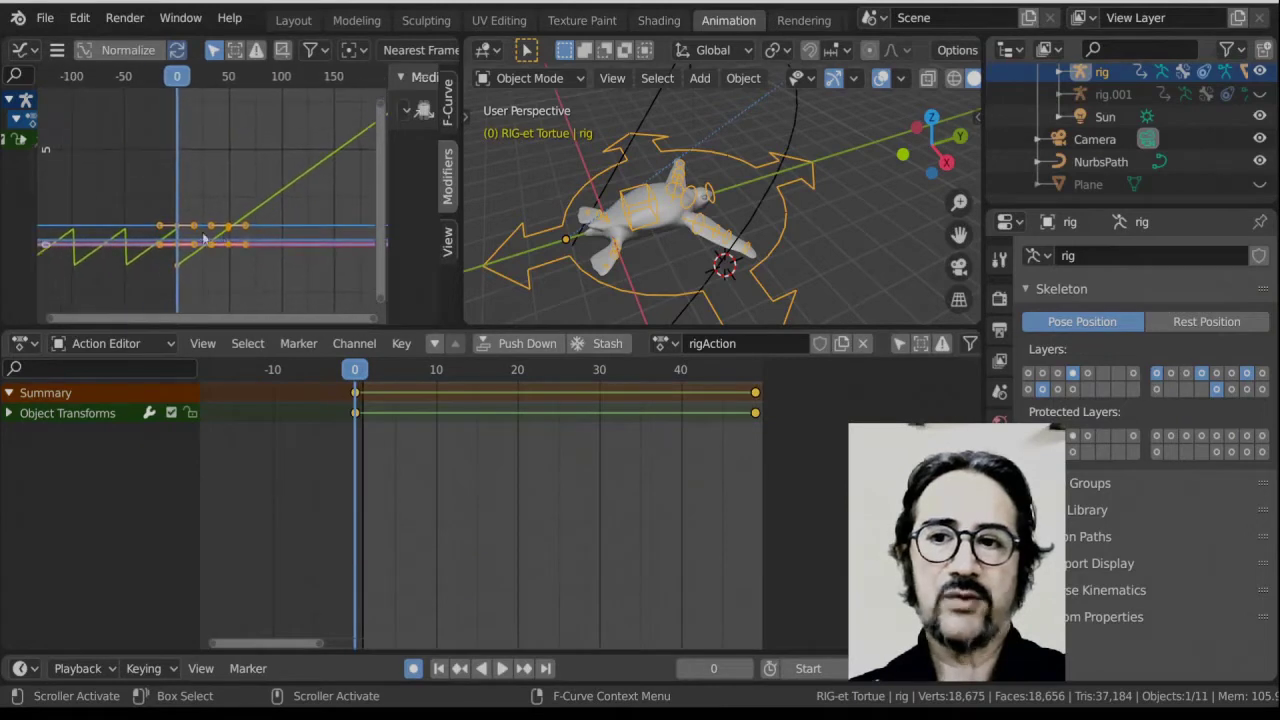
pyautogui.scroll(1, 584, 446)
pyautogui.scroll(-1, 580, 446)
pyautogui.moveTo(418, 412); pyautogui.dragTo(331, 406, button='middle')
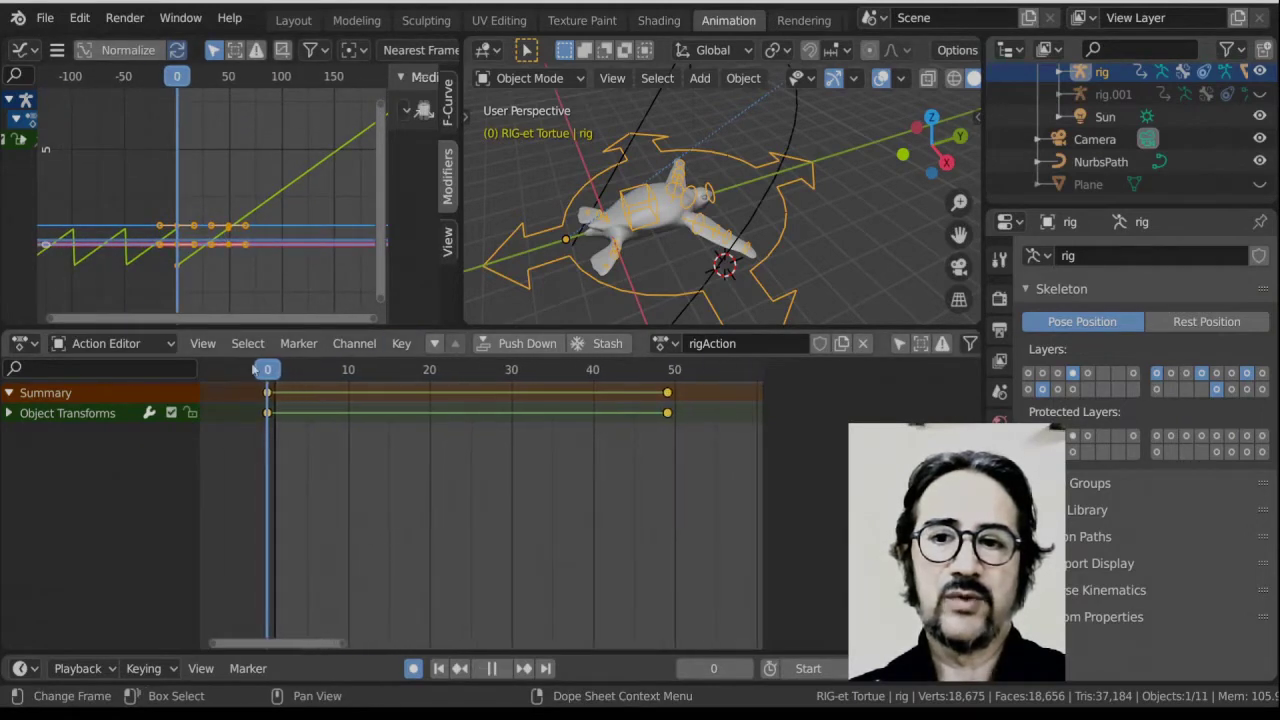
pyautogui.moveTo(270, 369); pyautogui.dragTo(667, 391)
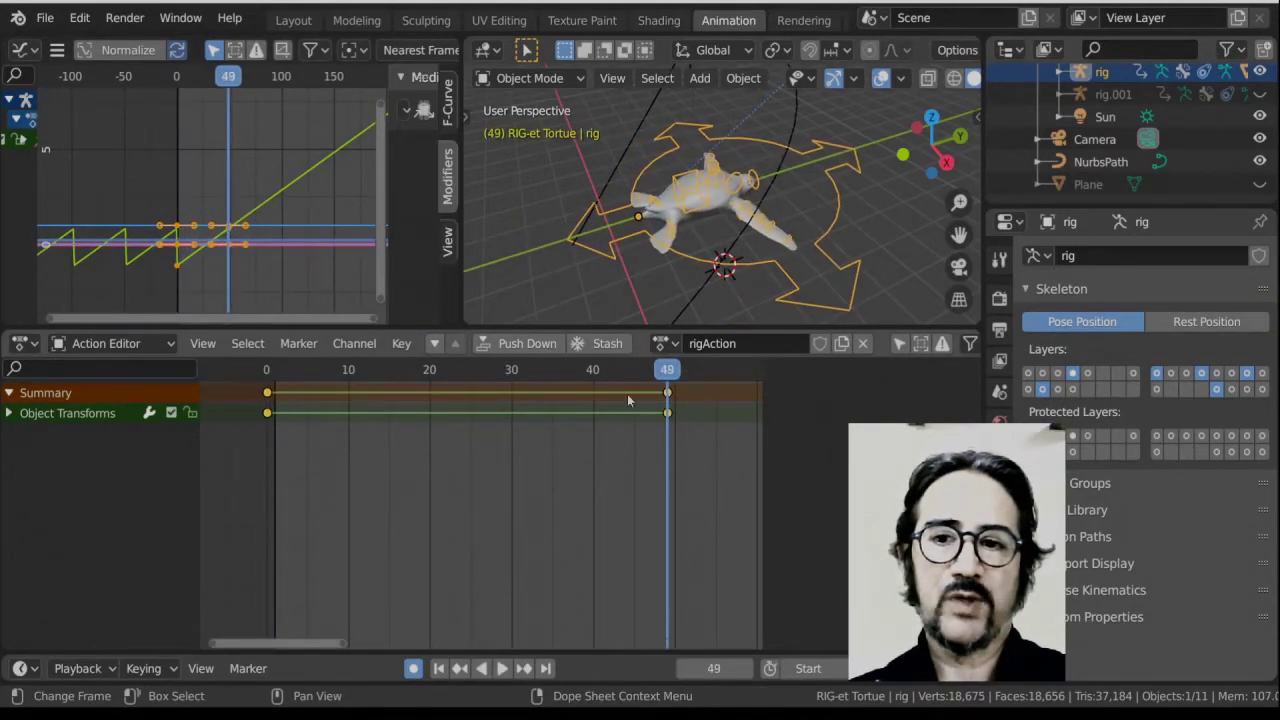
pyautogui.press('x')
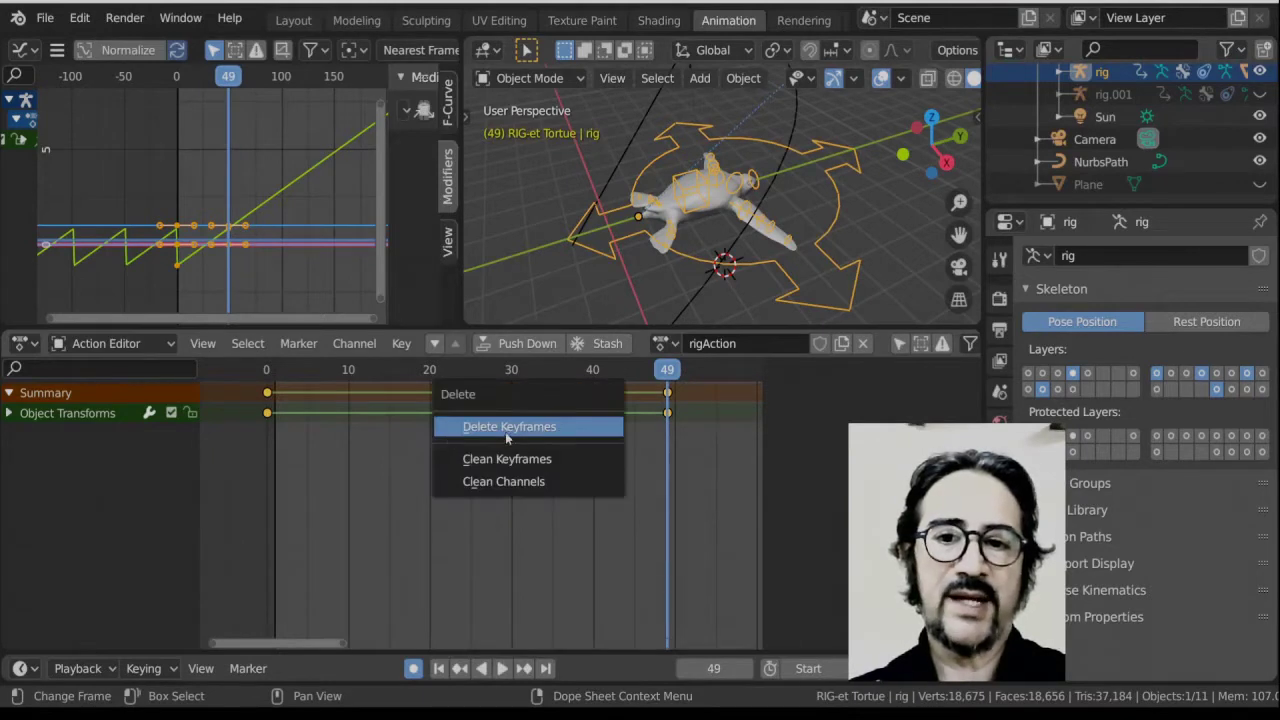
pyautogui.click(522, 428)
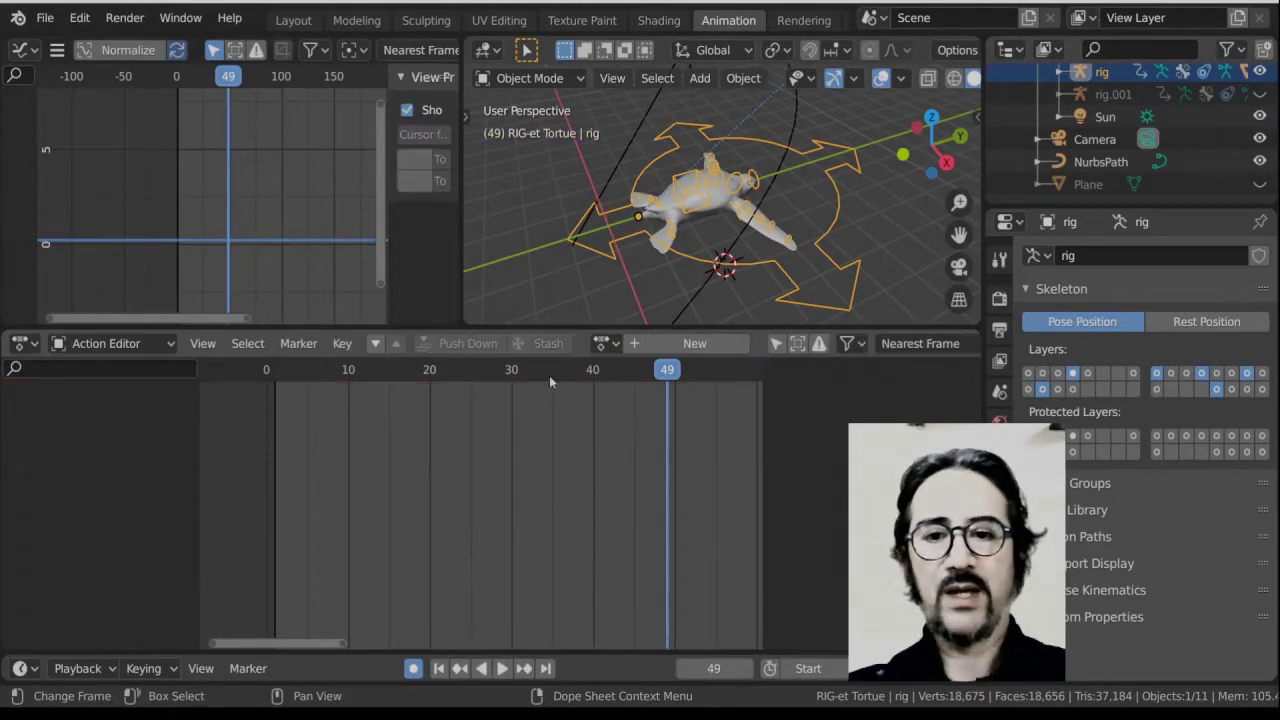
# Return to frame 0 and clear the rig's rotation, location and scale in the top view.
pyautogui.hotkey('shift', 'Left')
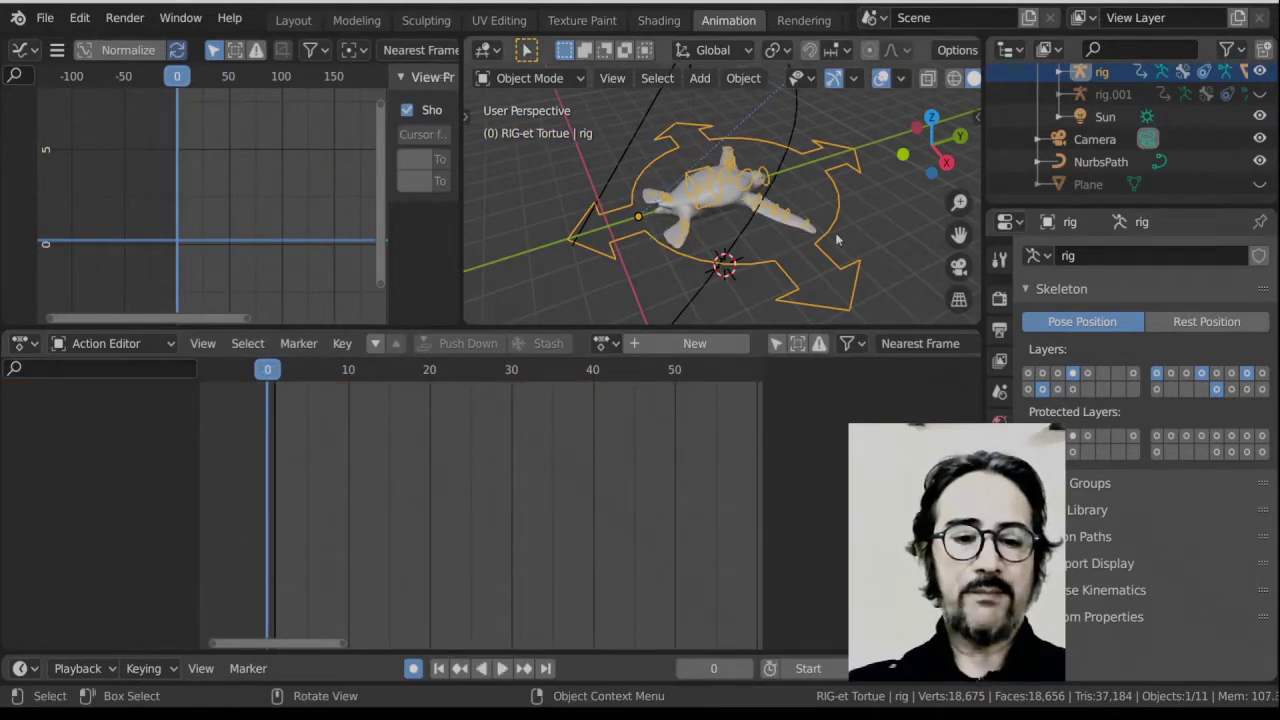
pyautogui.press('KP_7')
pyautogui.scroll(-2, 835, 233)
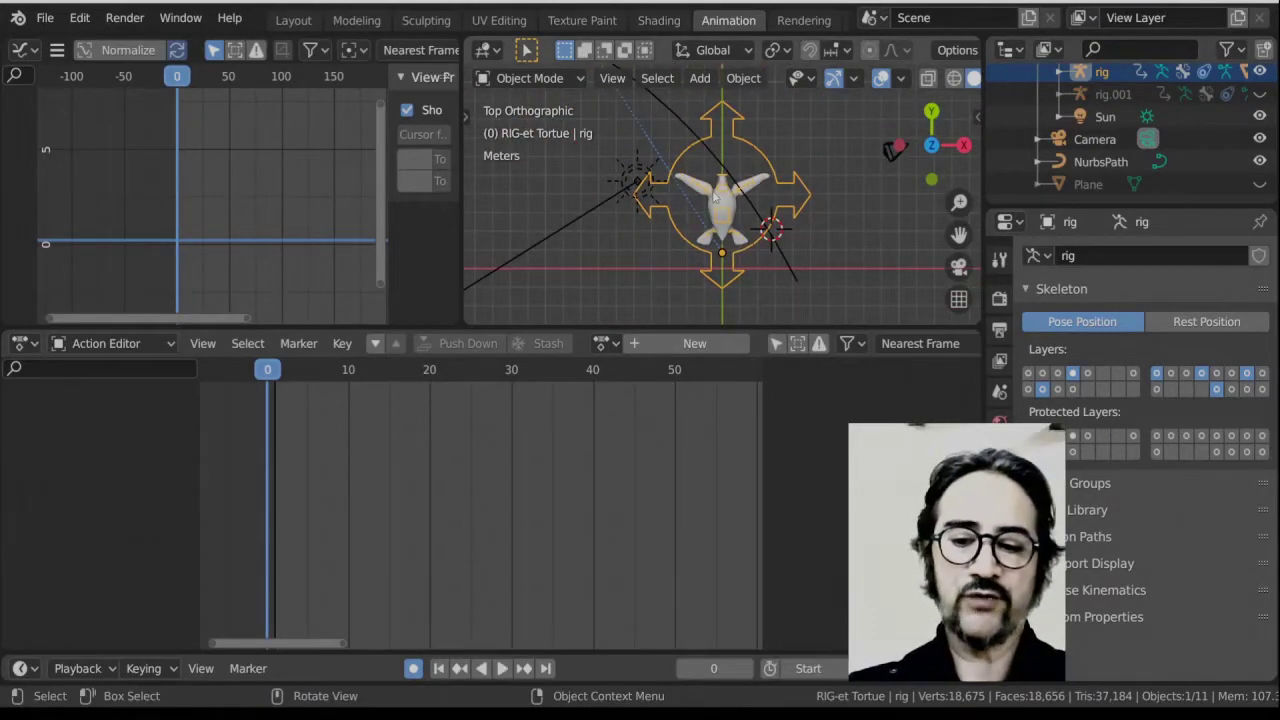
pyautogui.hotkey('alt', 'r')
pyautogui.hotkey('alt', 'g')
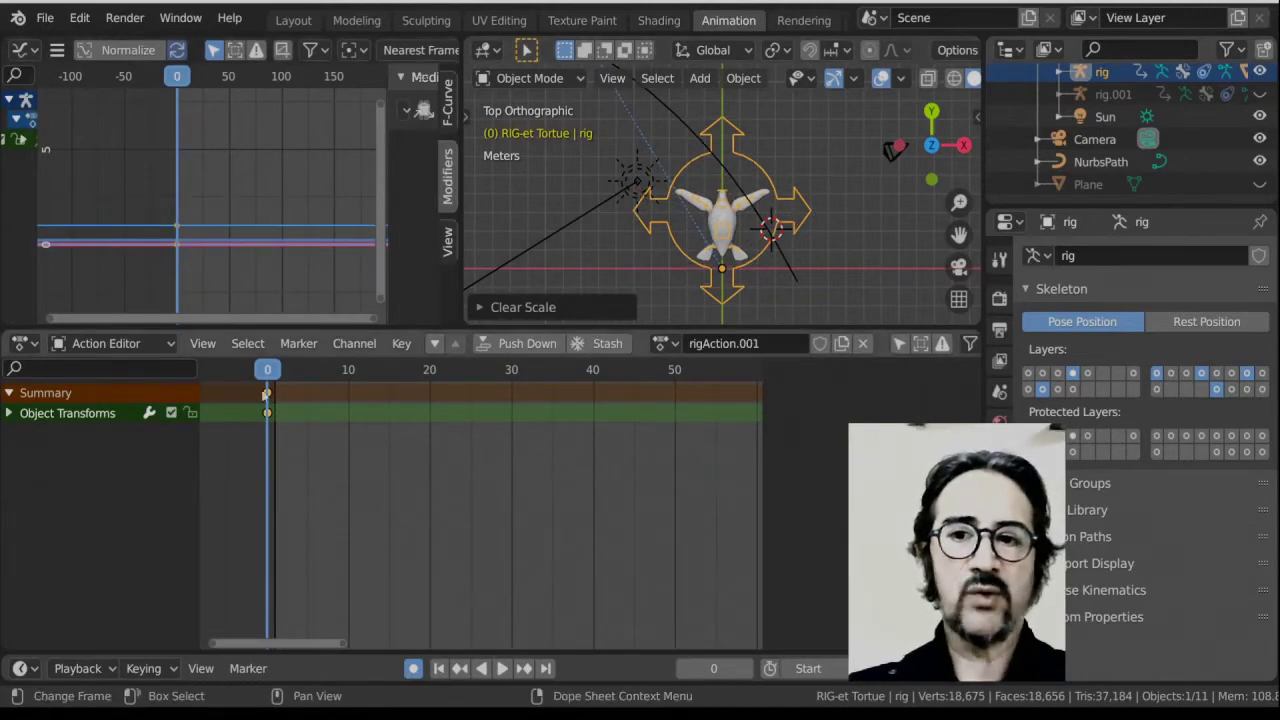
pyautogui.scroll(1, 180, 230)
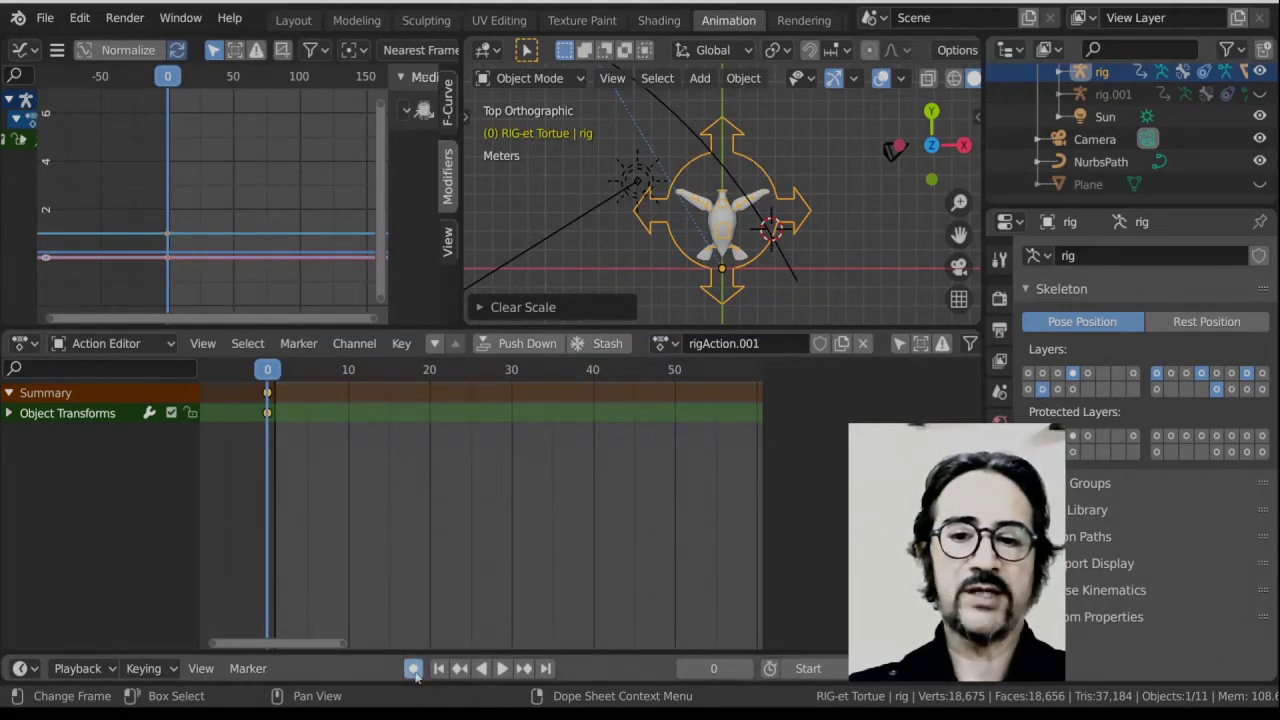
# Turn off automatic keyframing and delete the rig's remaining object transform curves at frame 0 in the Graph Editor.
pyautogui.click(165, 235)
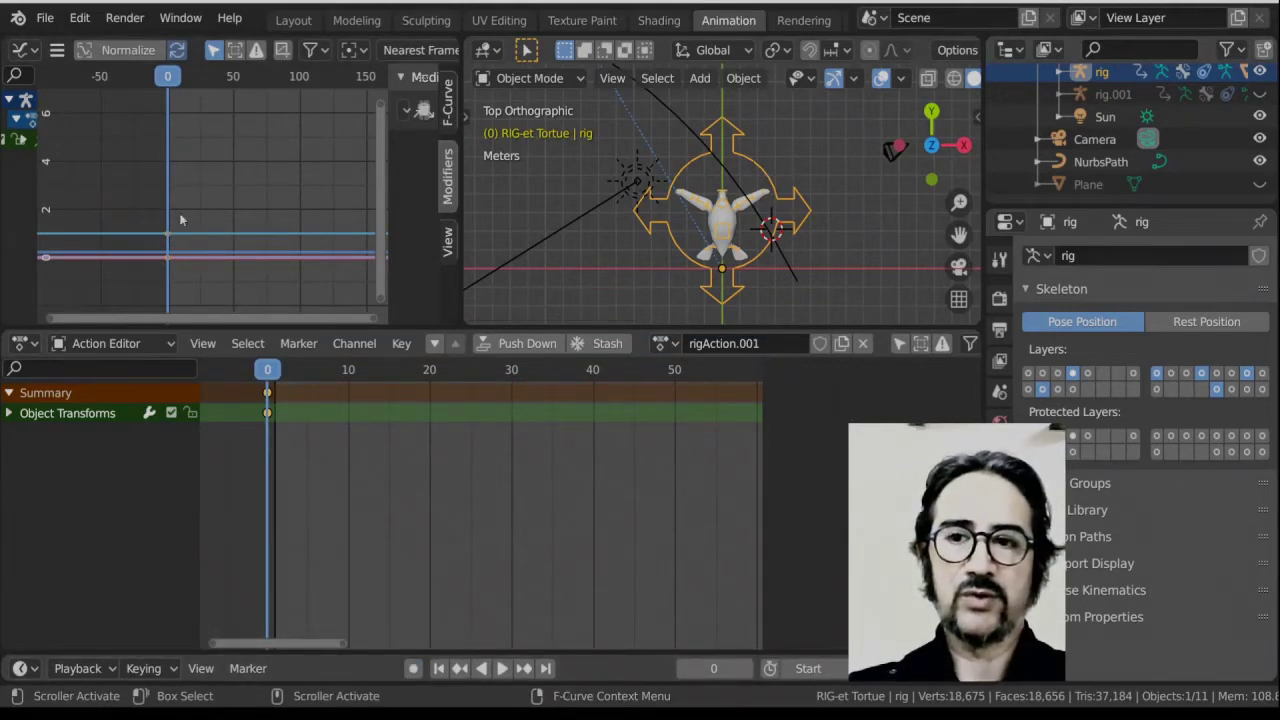
pyautogui.press('x')
pyautogui.click(191, 208)
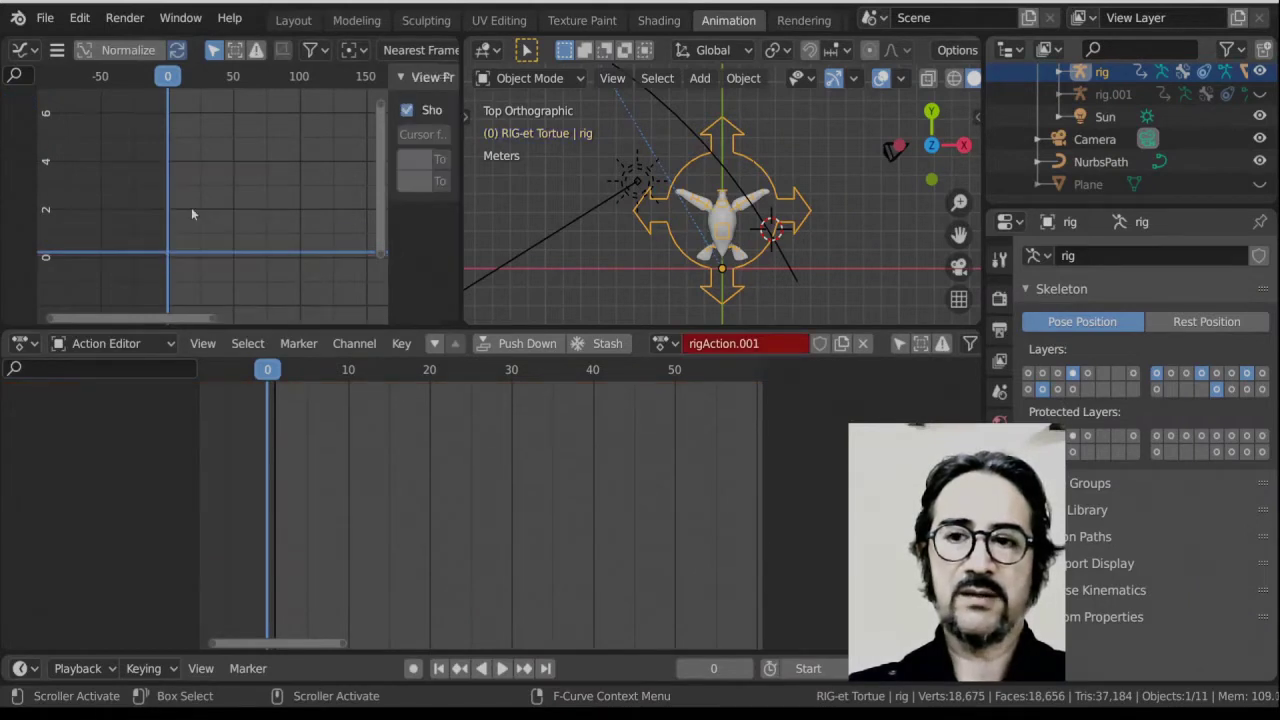
# Move the rig backward along the global Y axis until the tips of the root control's side arrows align with the X axis.
pyautogui.scroll(1, 762, 250)
pyautogui.scroll(-2, 762, 250)
pyautogui.press('g')
pyautogui.press('y')
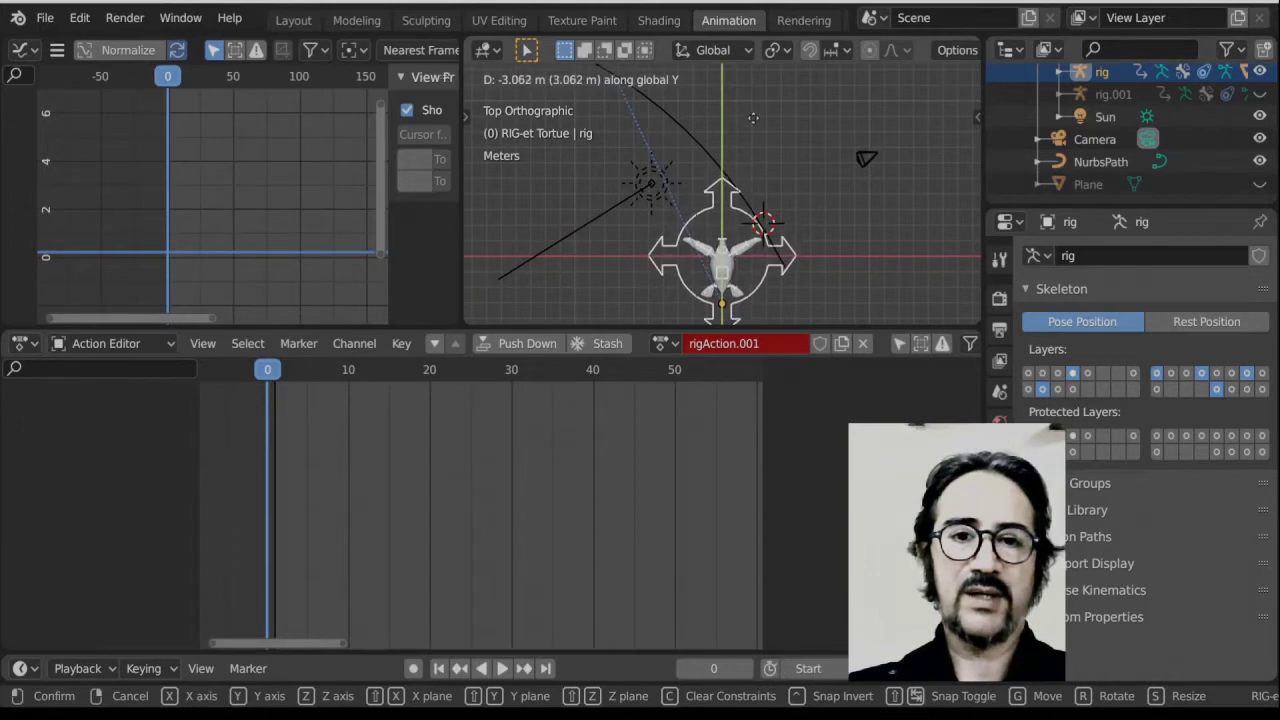
pyautogui.click(797, 190)
pyautogui.scroll(4, 786, 240)
pyautogui.scroll(-3, 786, 242)
pyautogui.scroll(6, 786, 242)
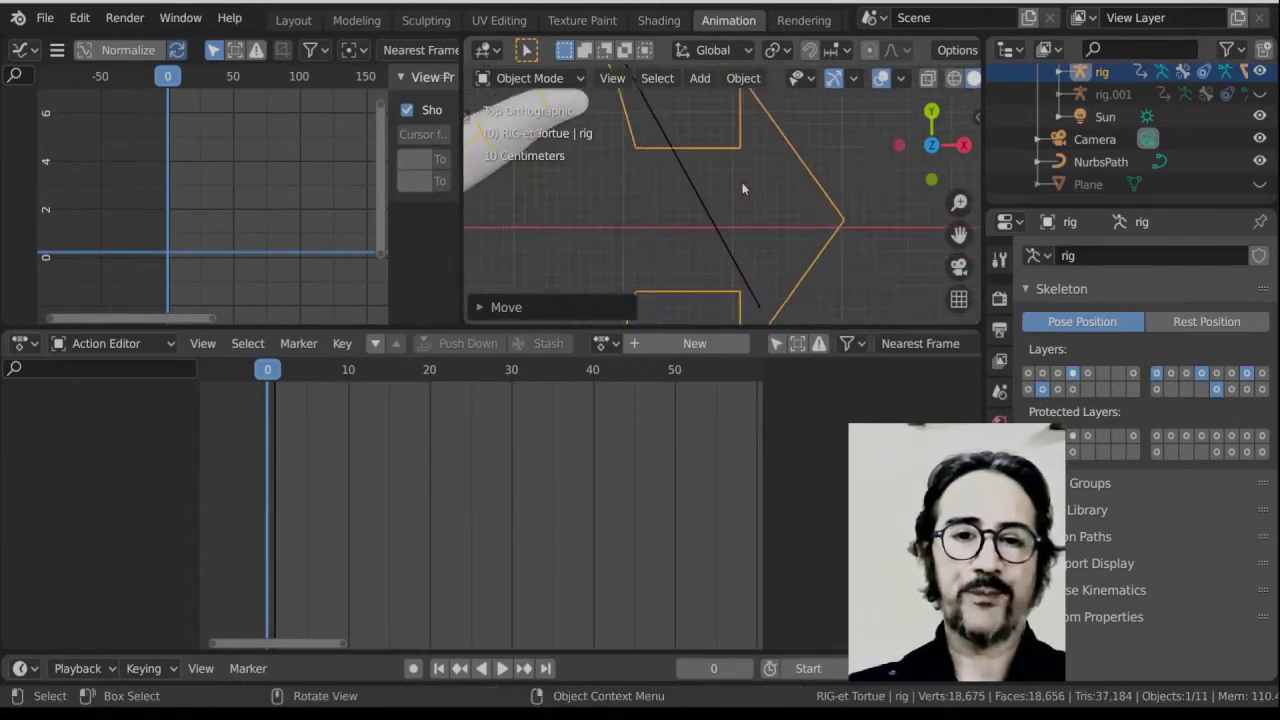
pyautogui.keyDown('shift'); pyautogui.scroll(2, 742, 182); pyautogui.keyUp('shift')
pyautogui.press('g')
pyautogui.press('y')
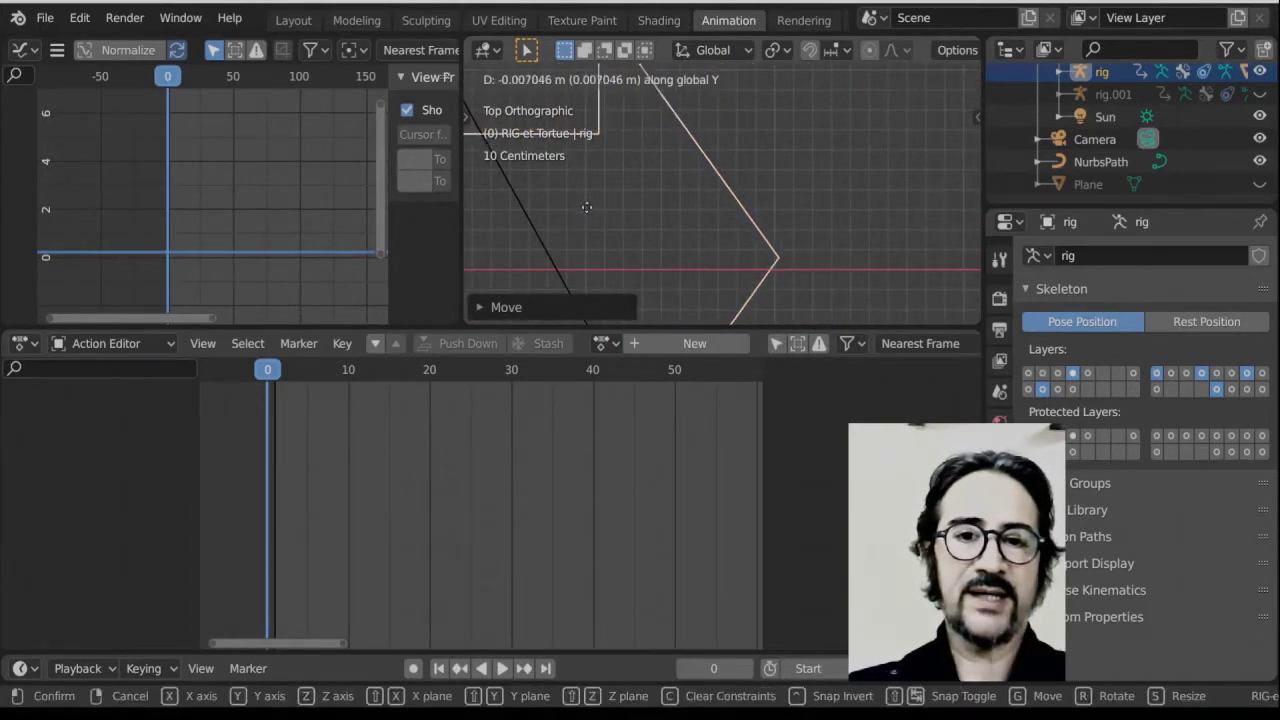
pyautogui.click(587, 216)
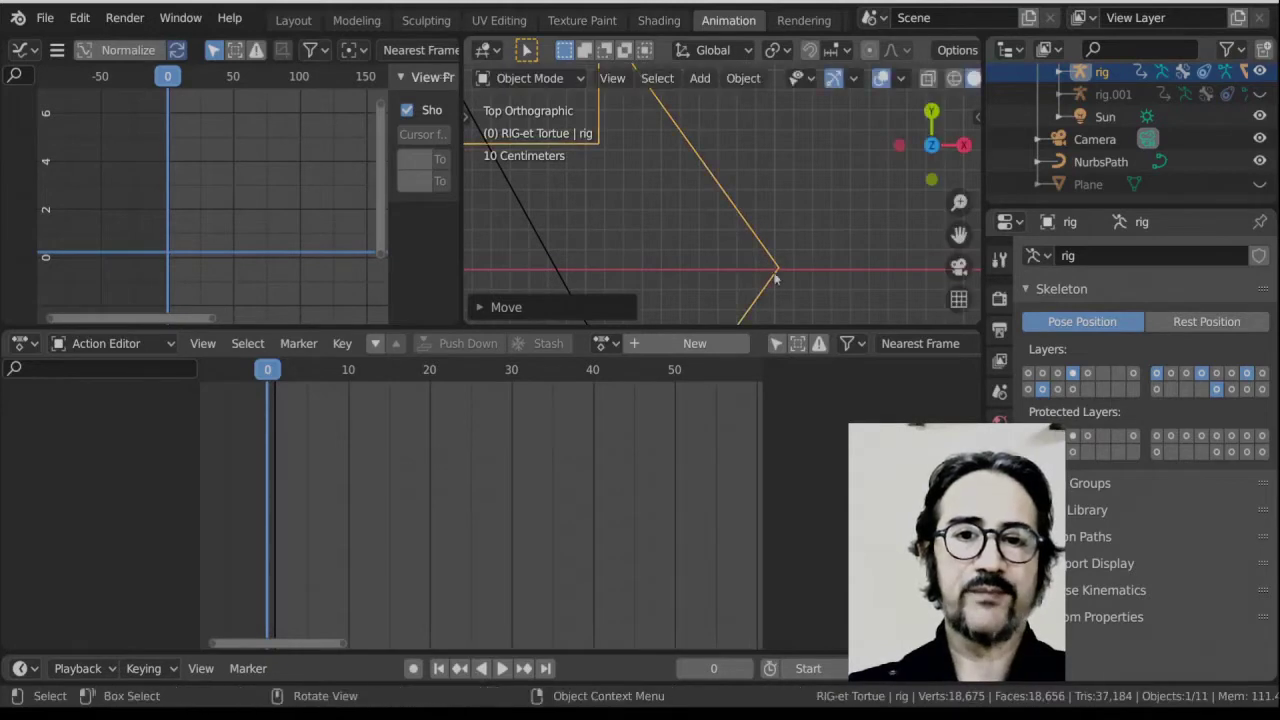
pyautogui.scroll(-4, 776, 279)
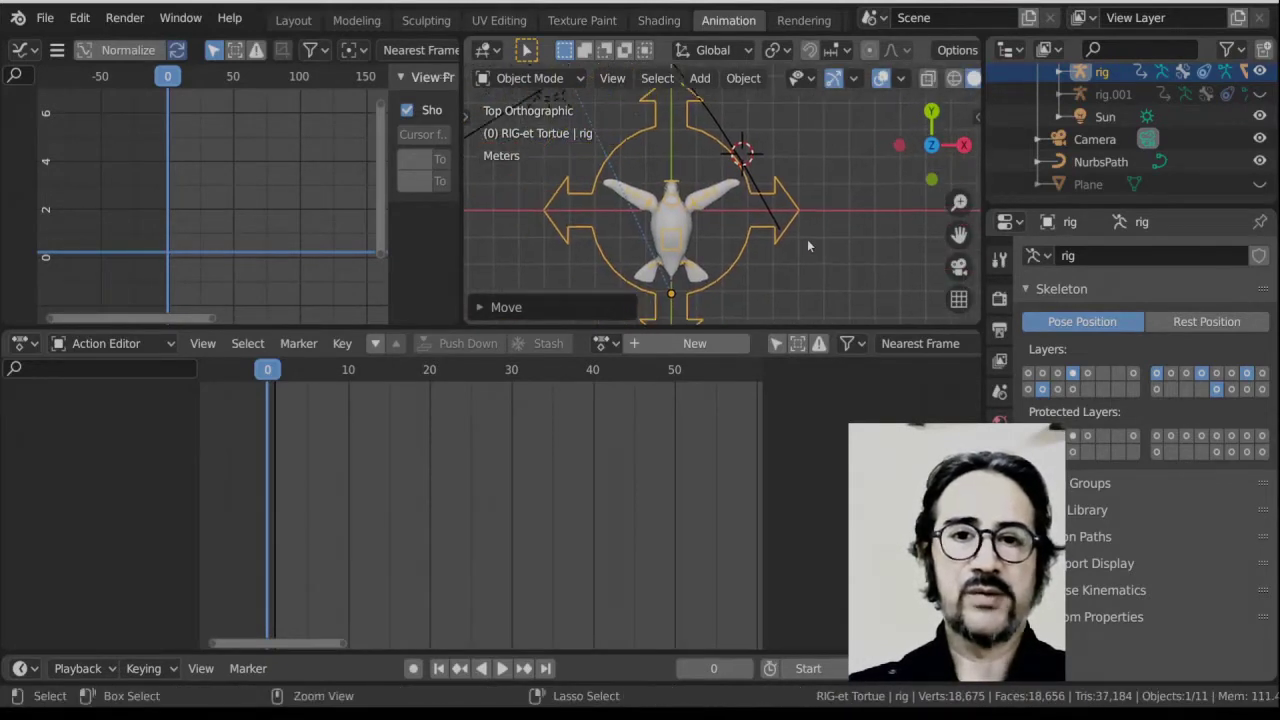
# Enlarge the 3D viewport vertically, and select the turtle's root control in Pose Mode.
pyautogui.moveTo(735, 330); pyautogui.dragTo(735, 443)
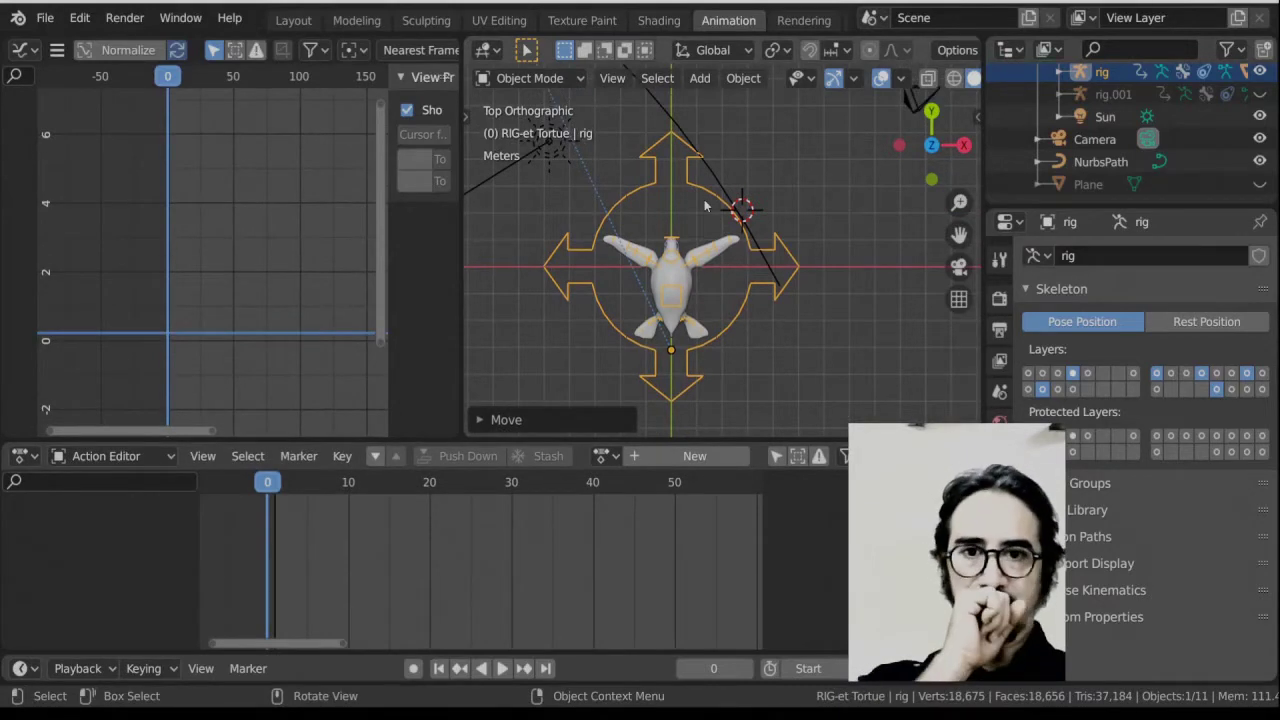
pyautogui.scroll(4, 711, 315)
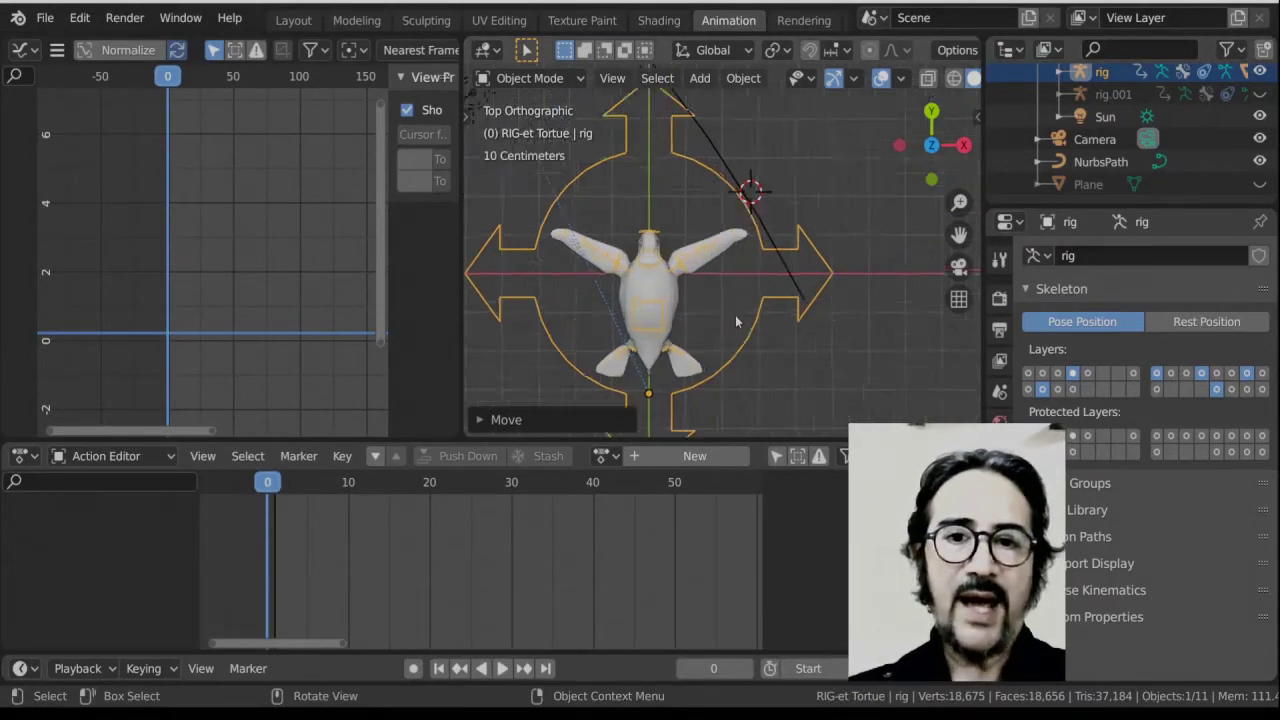
pyautogui.scroll(-2, 711, 315)
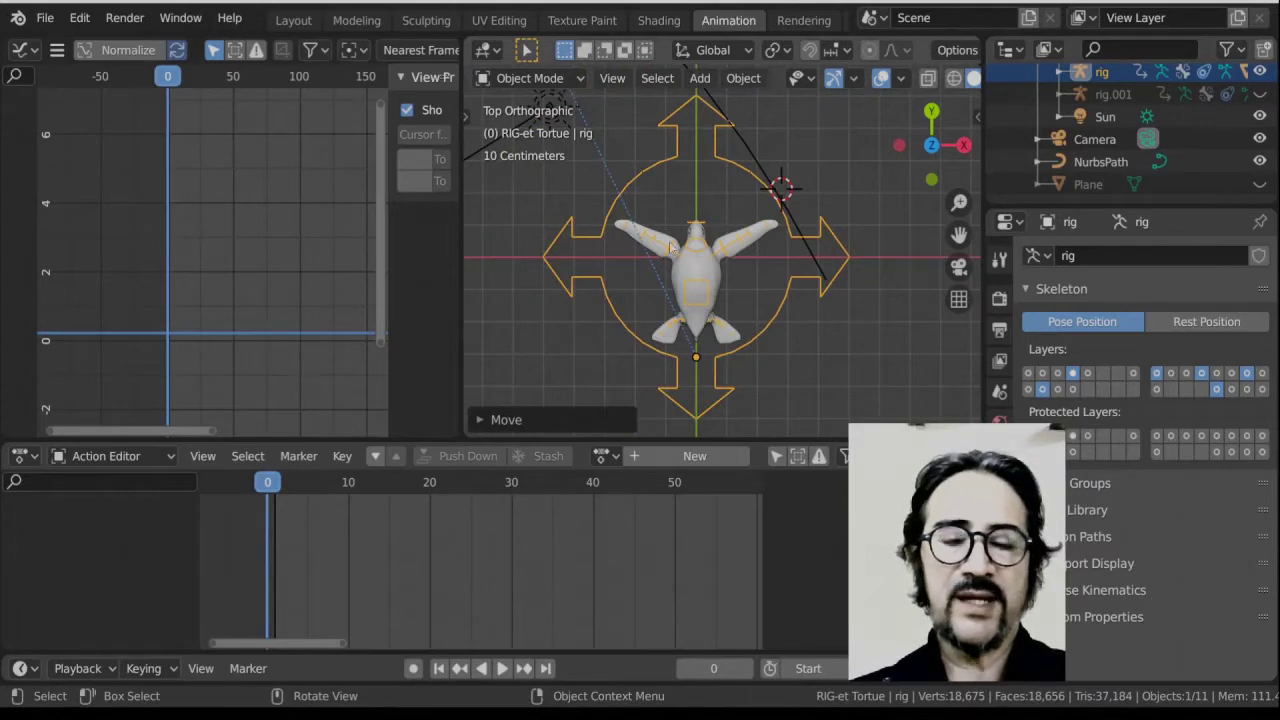
pyautogui.hotkey('ctrl', 'Tab')
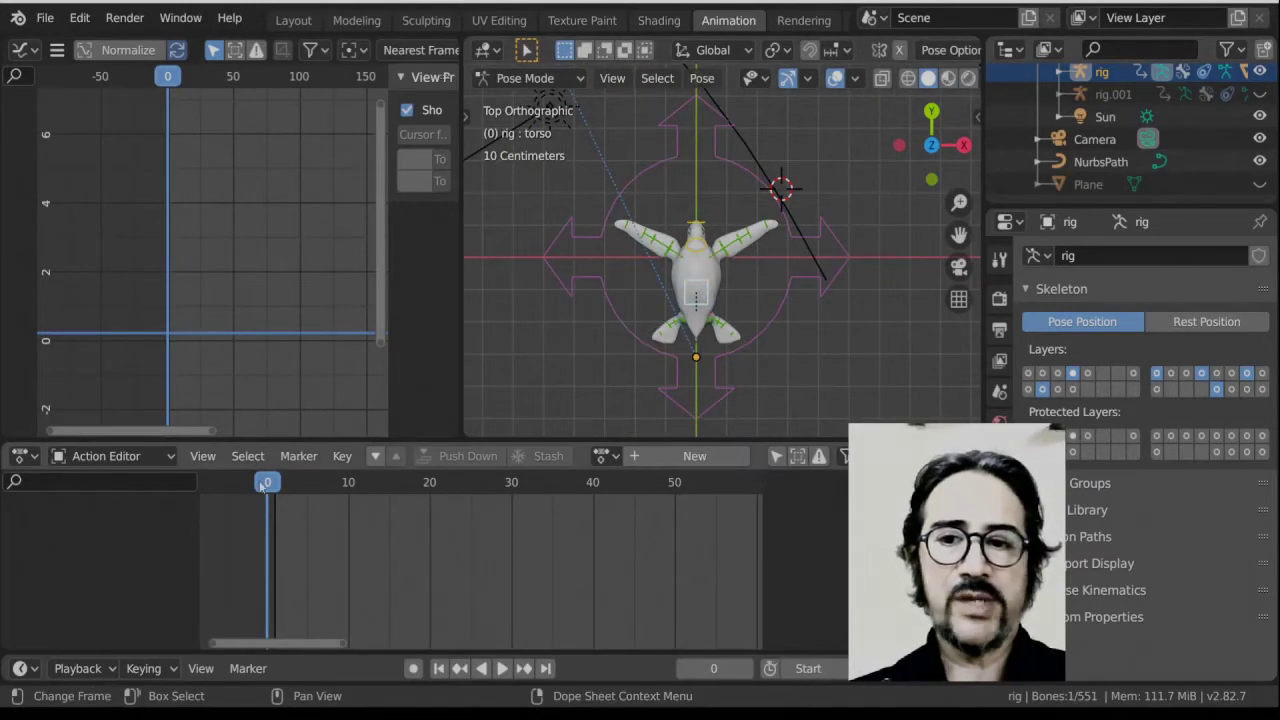
pyautogui.moveTo(263, 484); pyautogui.dragTo(225, 500)
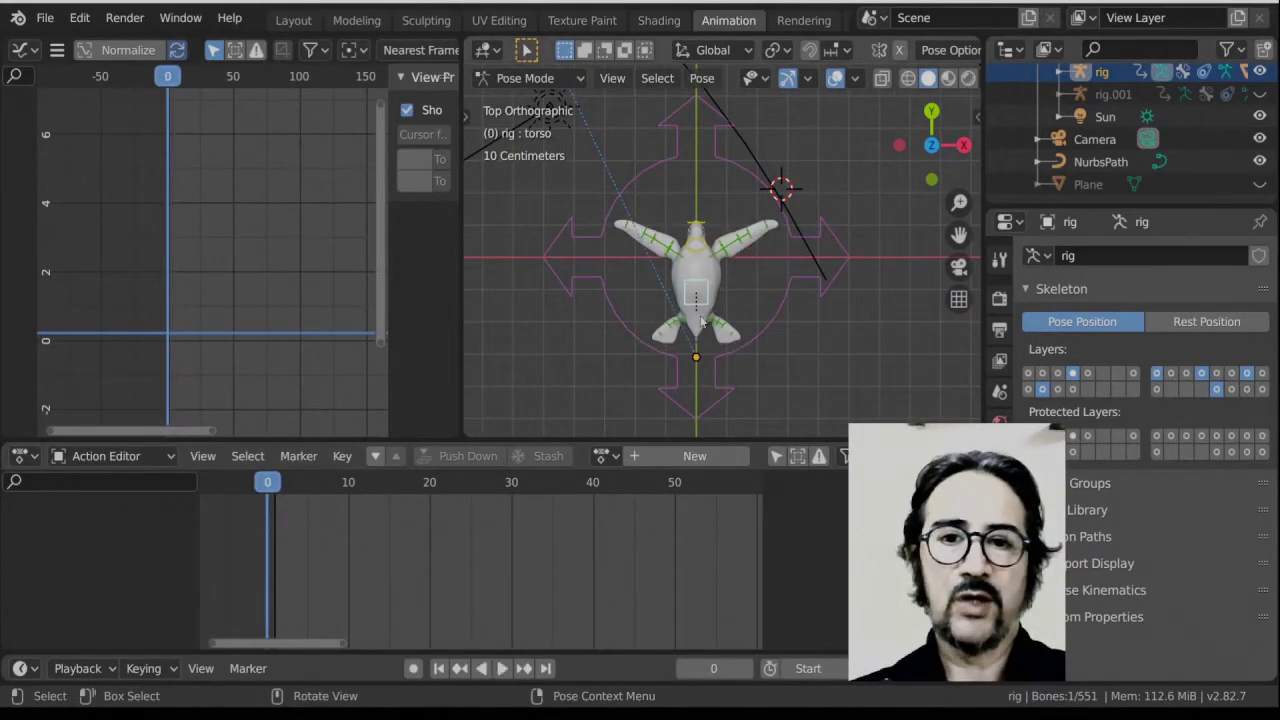
pyautogui.click(784, 306)
# Switch the Action Editor area to the Nonlinear Animation editor to show the rig's NLA tracks.
pyautogui.click(25, 457)
pyautogui.click(277, 257)
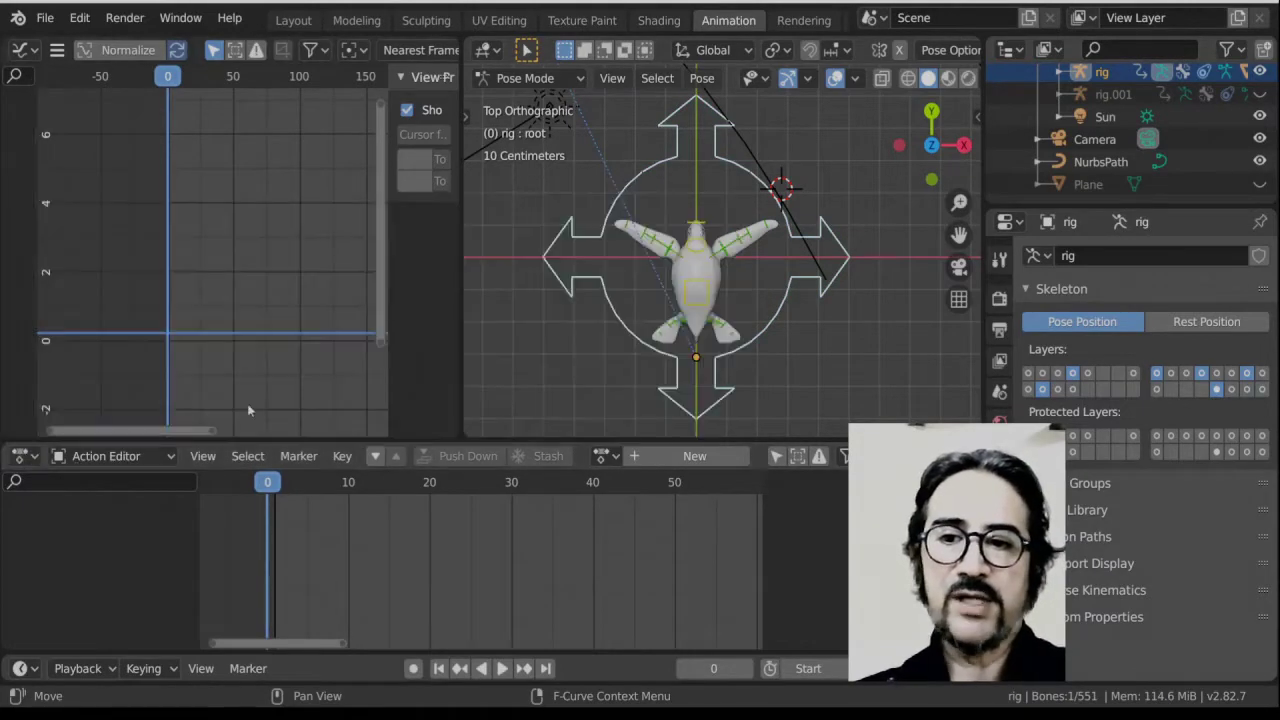
pyautogui.click(25, 456)
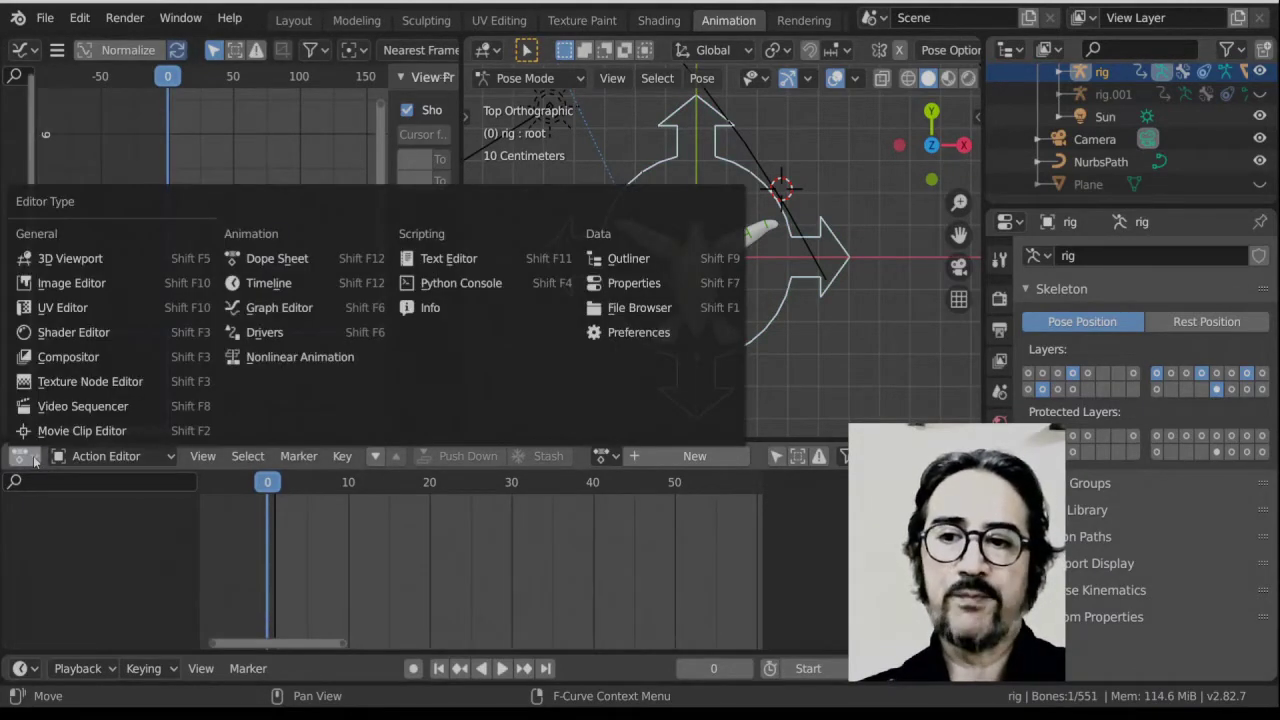
pyautogui.click(302, 357)
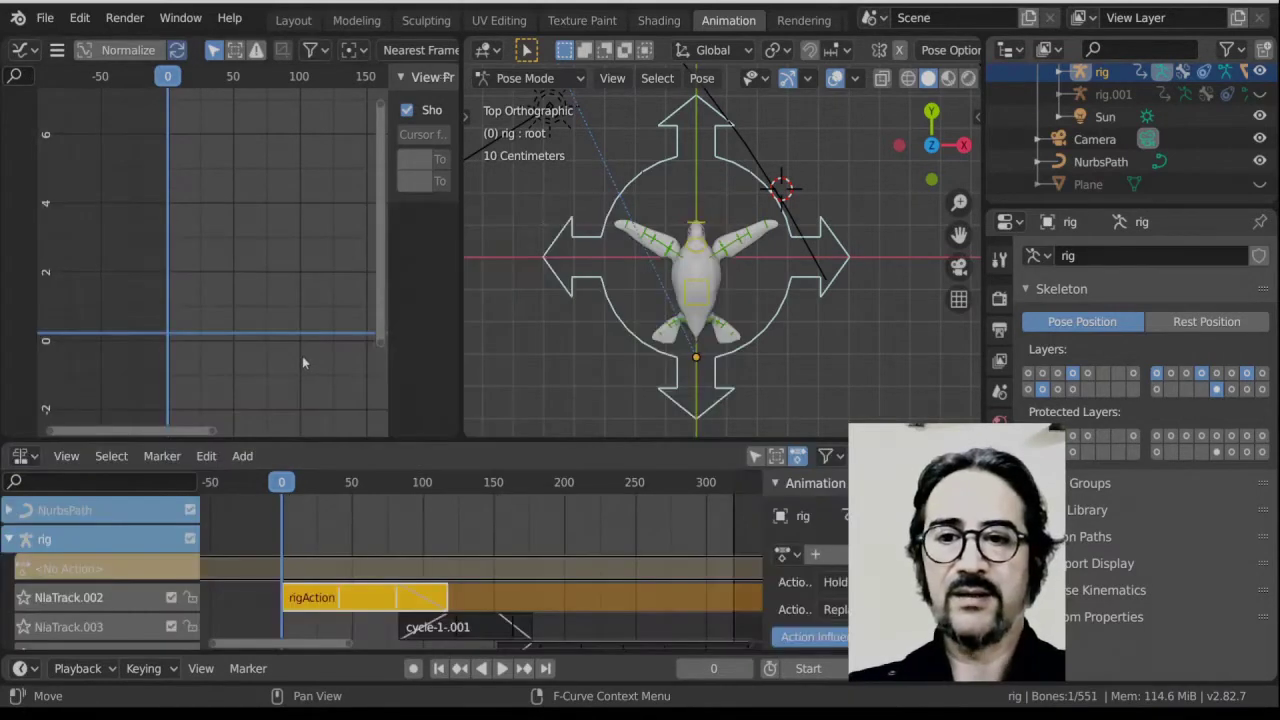
# Examine the rig's cycle-1-.001 and rigAction strips, entering and leaving tweak mode on rigAction.
pyautogui.scroll(-4, 488, 591)
pyautogui.moveTo(488, 591); pyautogui.dragTo(471, 541, button='middle')
pyautogui.click(450, 568)
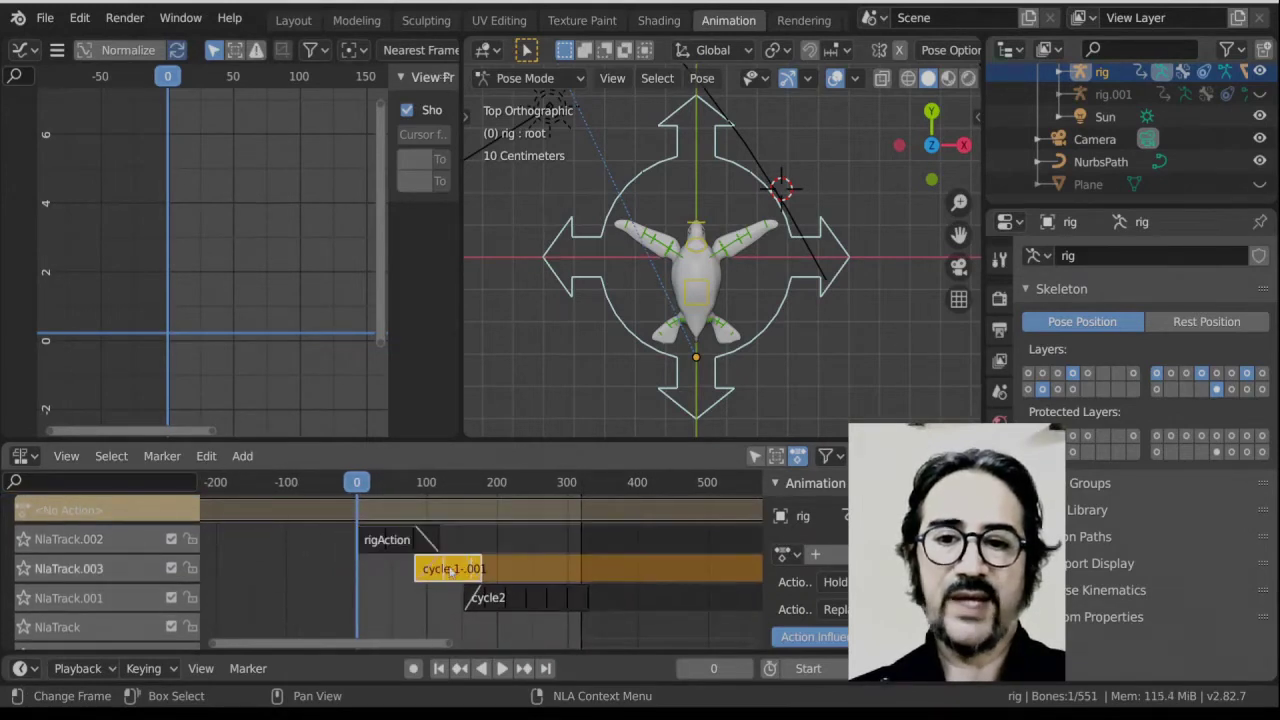
pyautogui.click(395, 548)
pyautogui.press('Tab')
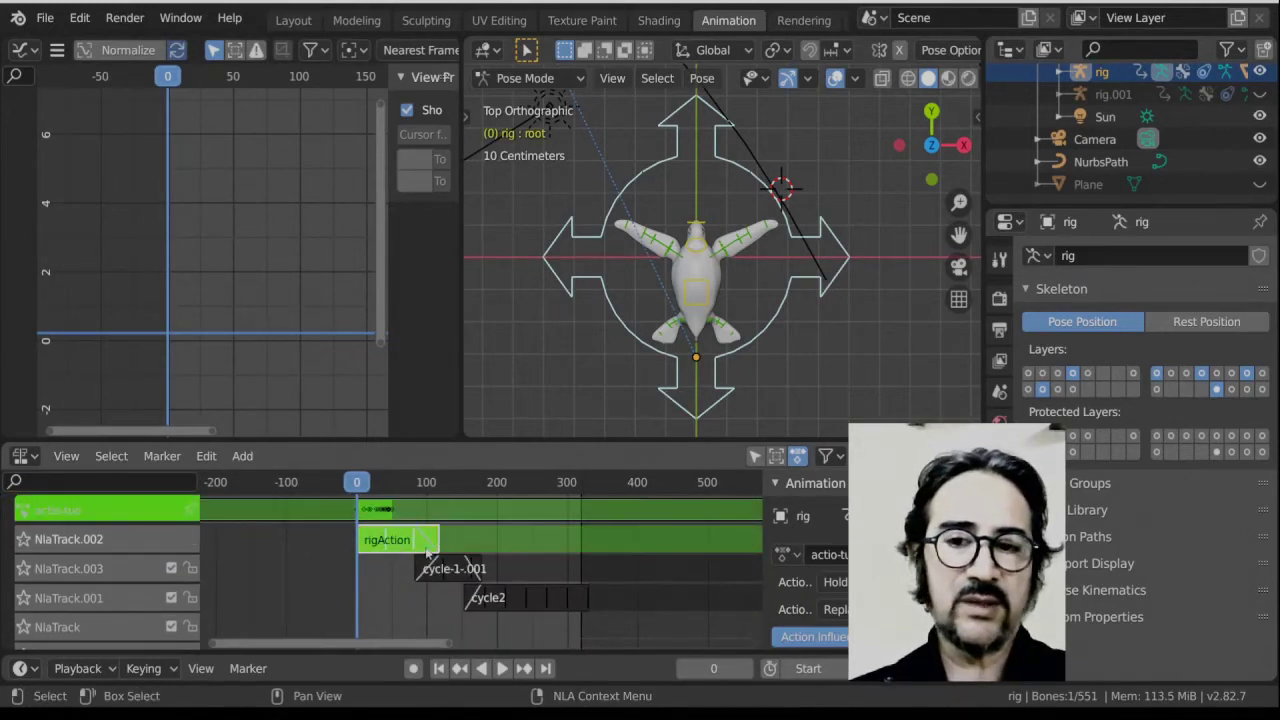
pyautogui.press('Tab')
pyautogui.press('Tab')
pyautogui.press('Tab')
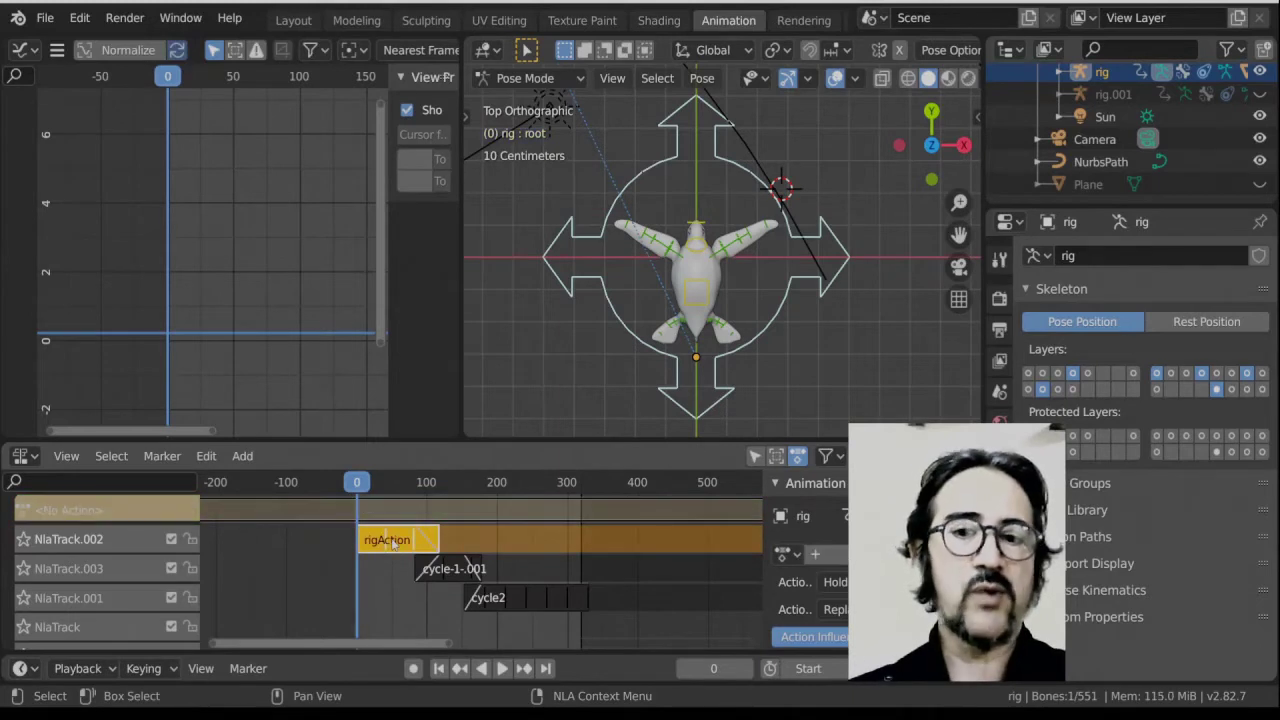
# Mute NlaTrack.002, NlaTrack.003 and NlaTrack.001, and briefly test the playback.
pyautogui.rightClick(143, 543)
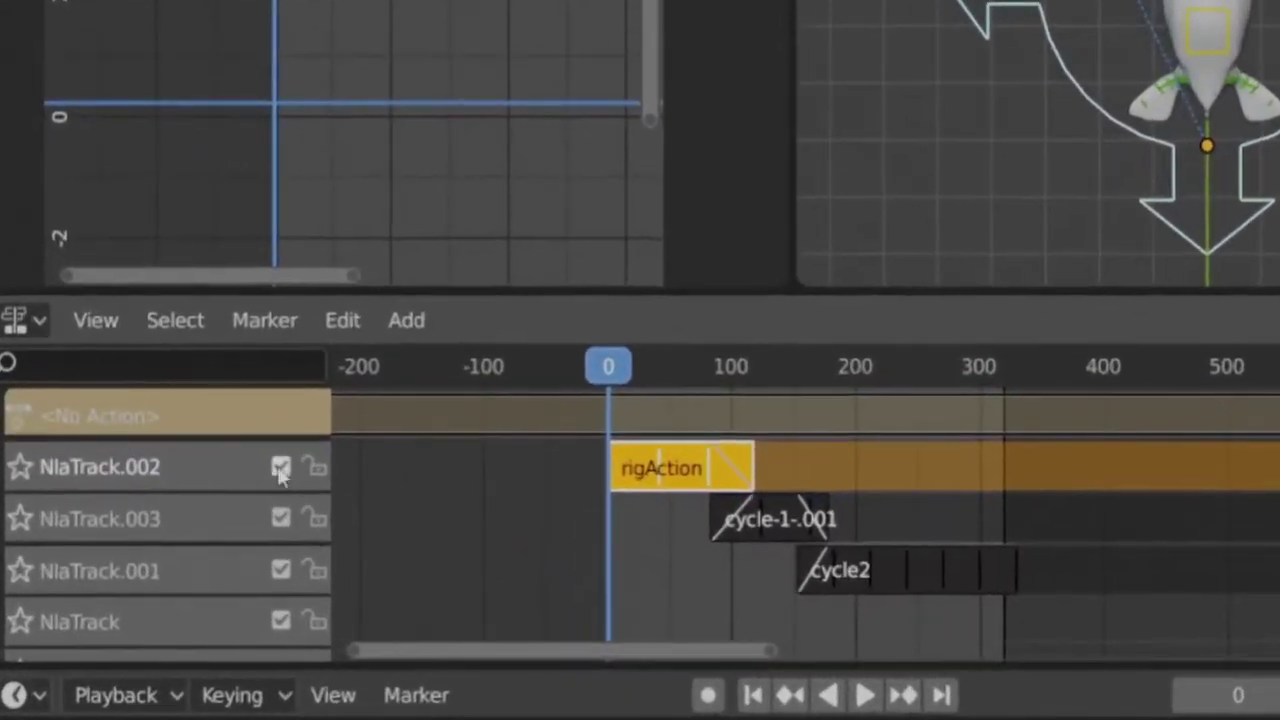
pyautogui.click(213, 511)
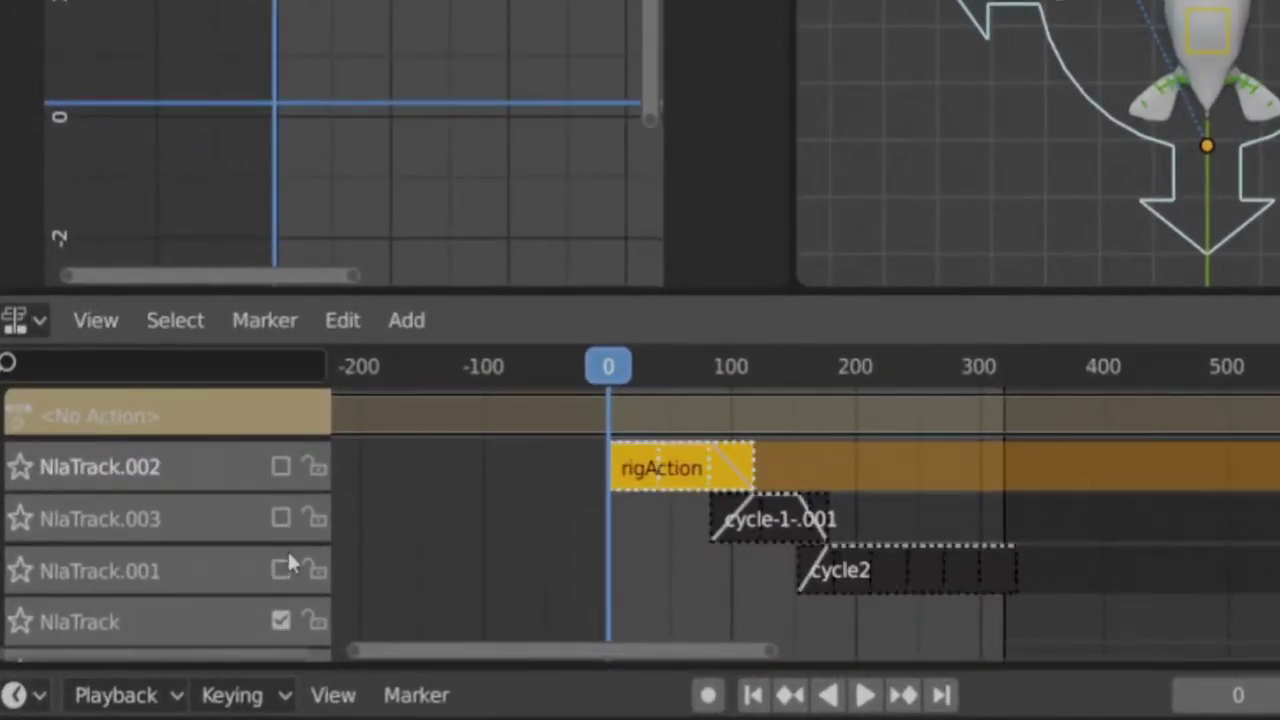
pyautogui.click(283, 467)
pyautogui.click(281, 516)
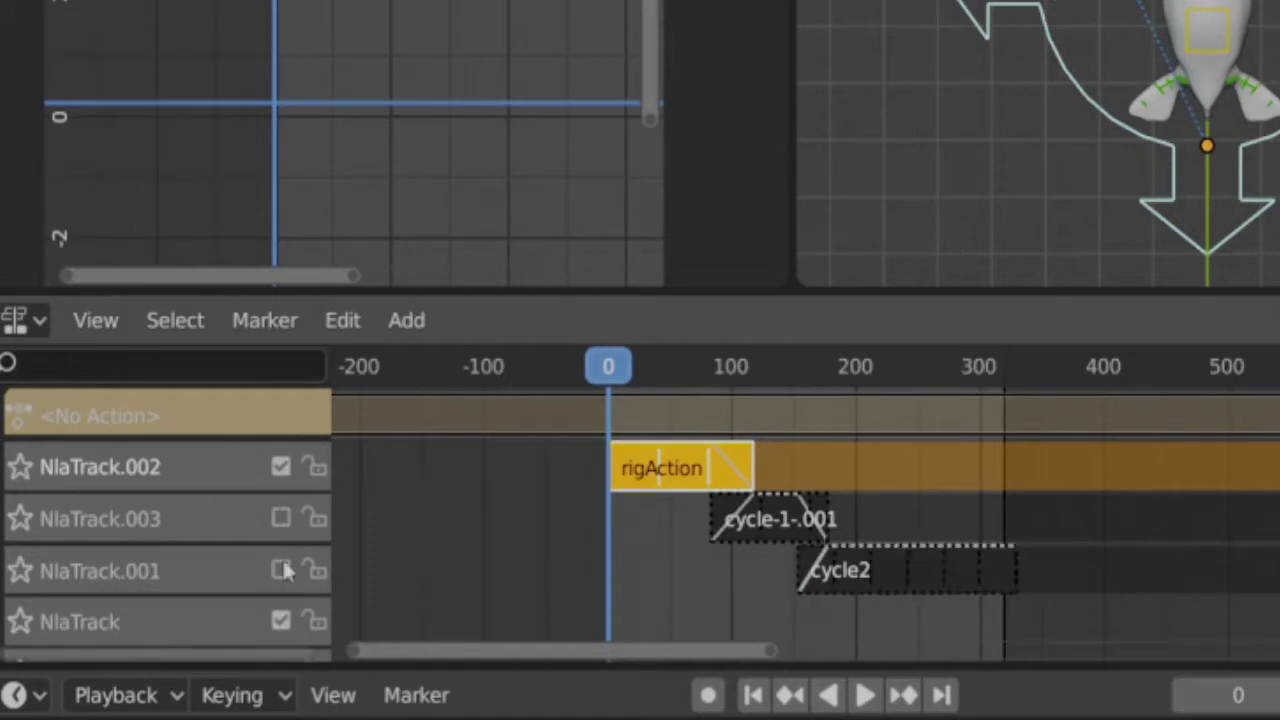
pyautogui.click(281, 468)
pyautogui.press('space')
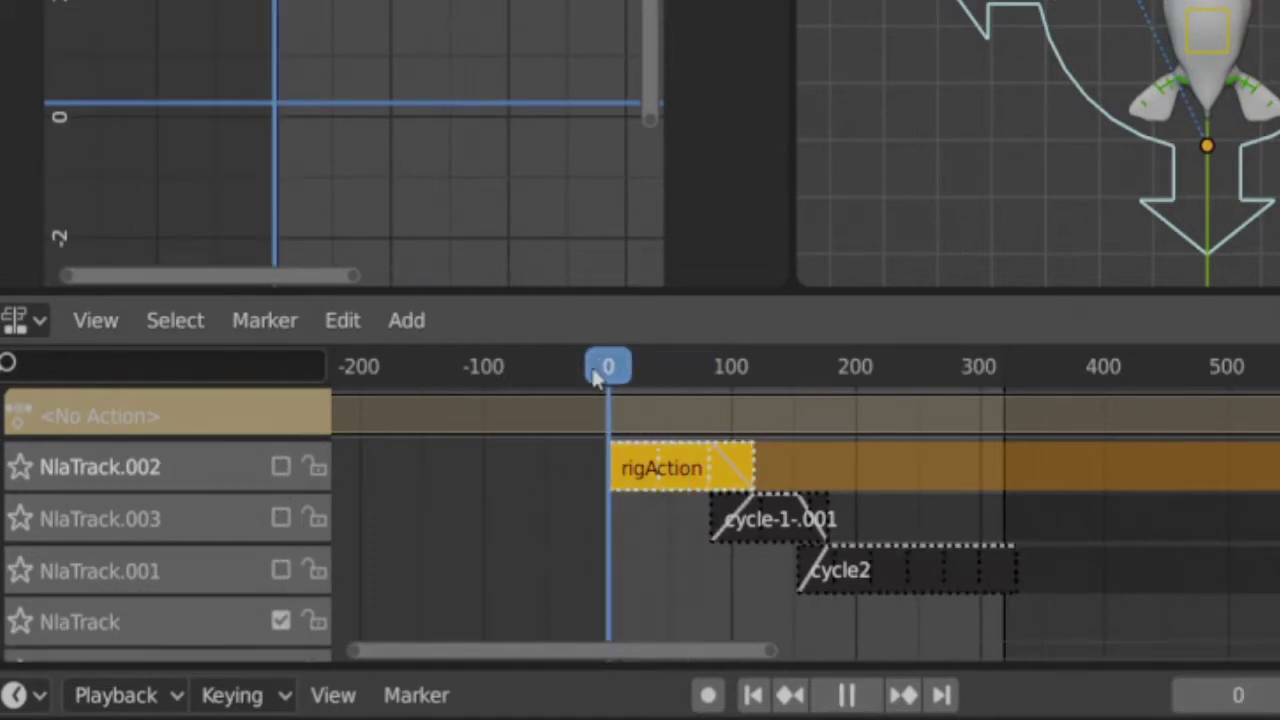
pyautogui.press('space')
# Return to the Action Editor and create a new action named Cycle4 for the rig.
pyautogui.click(28, 320)
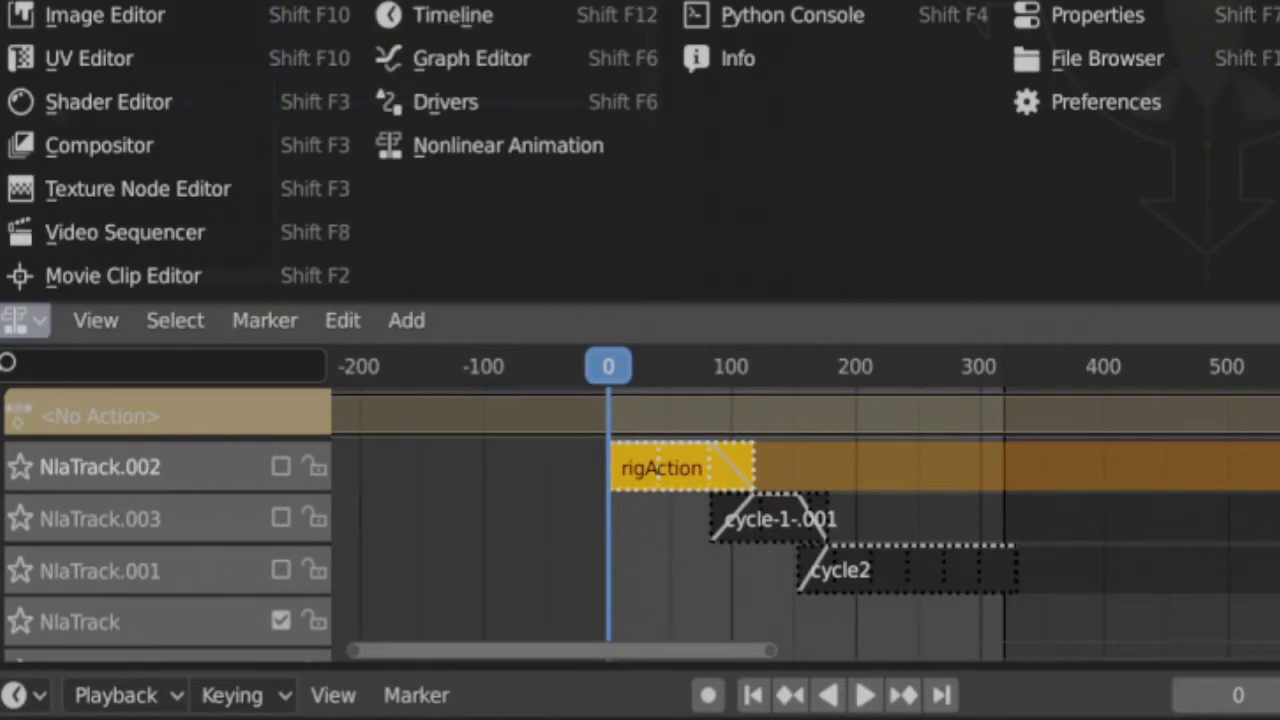
pyautogui.click(452, 0)
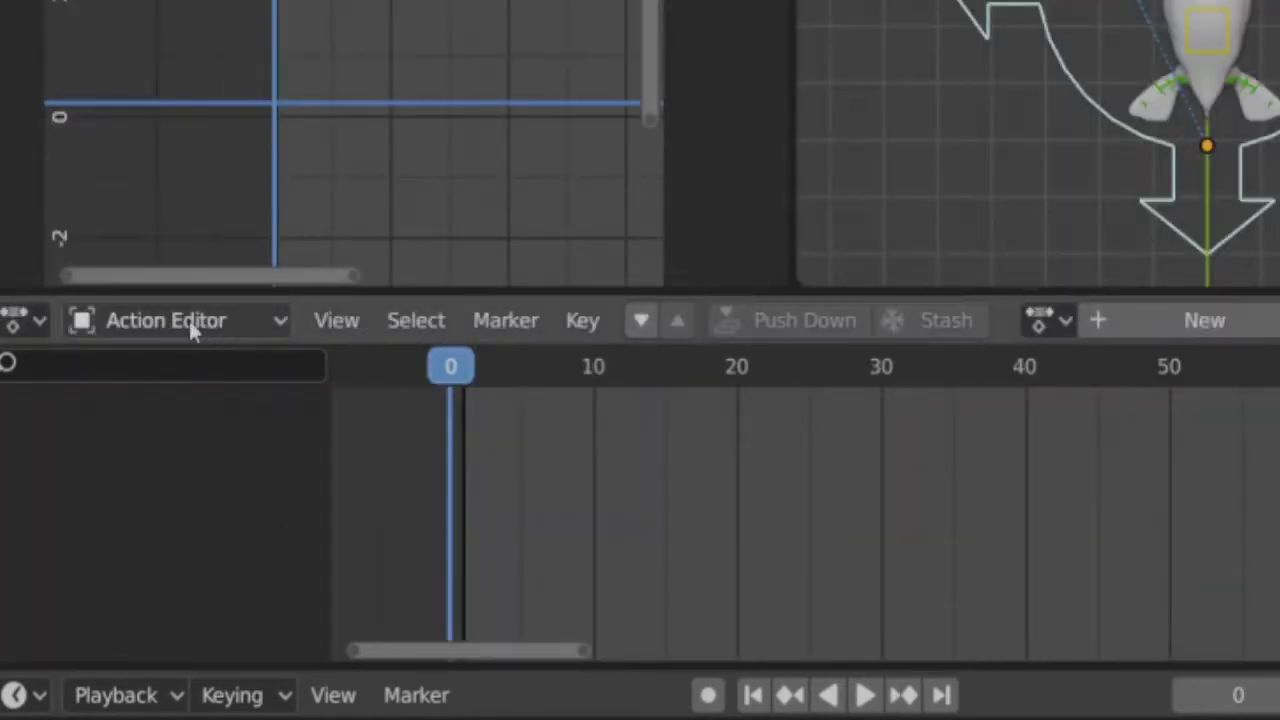
pyautogui.click(1157, 320)
pyautogui.click(1233, 334)
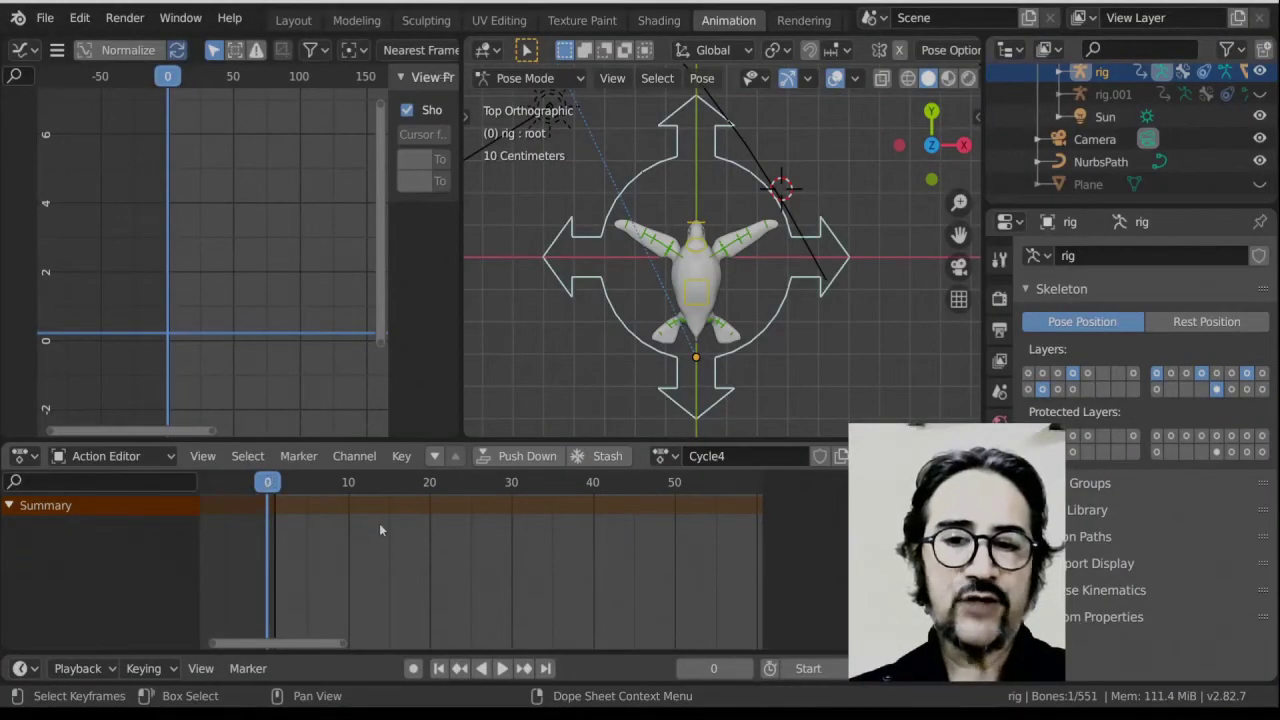
# Scrub the empty Cycle4 action to frame 60, end the playback range there and play the range.
pyautogui.moveTo(380, 529); pyautogui.dragTo(405, 534, button='middle')
pyautogui.moveTo(291, 486); pyautogui.dragTo(620, 517)
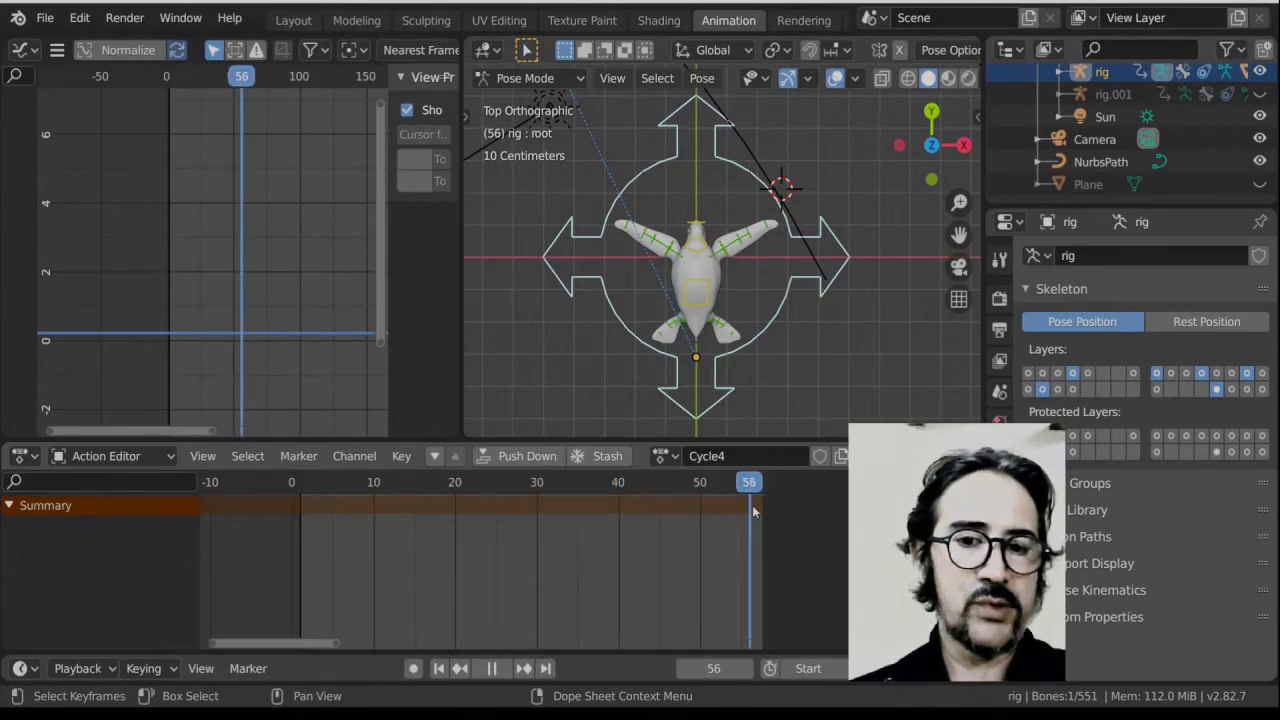
pyautogui.scroll(-3, 714, 522)
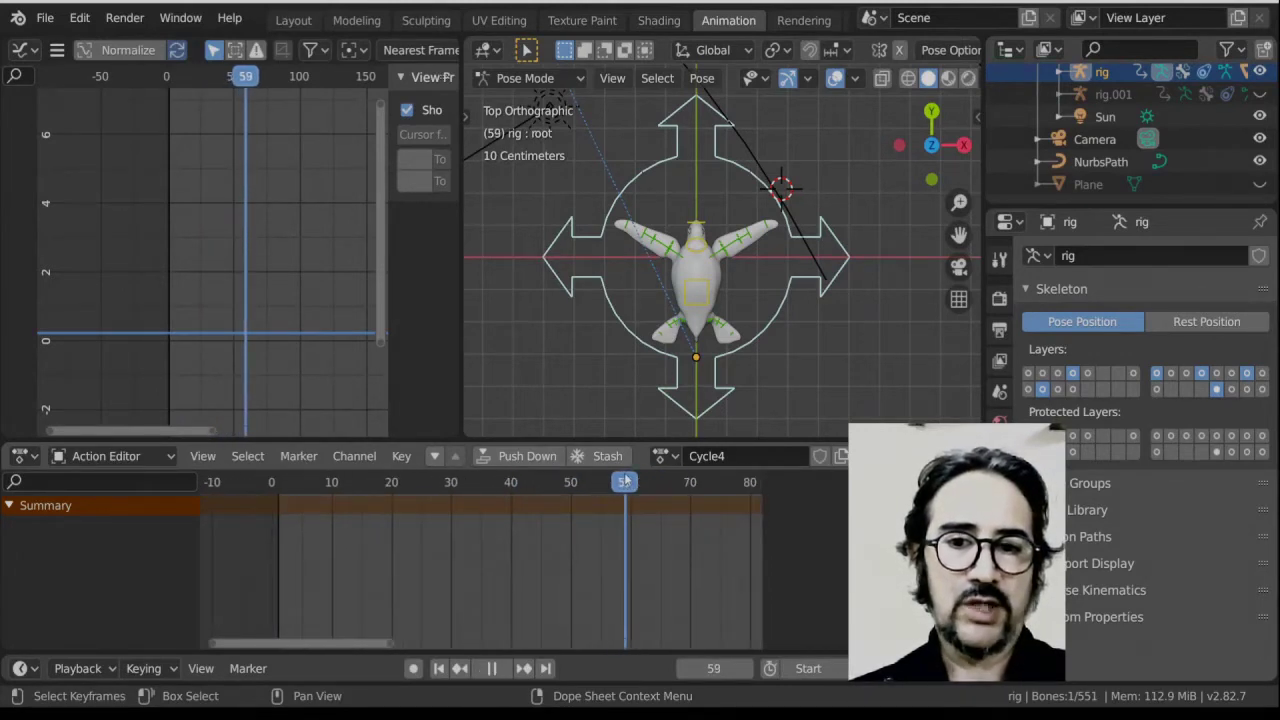
pyautogui.press('space')
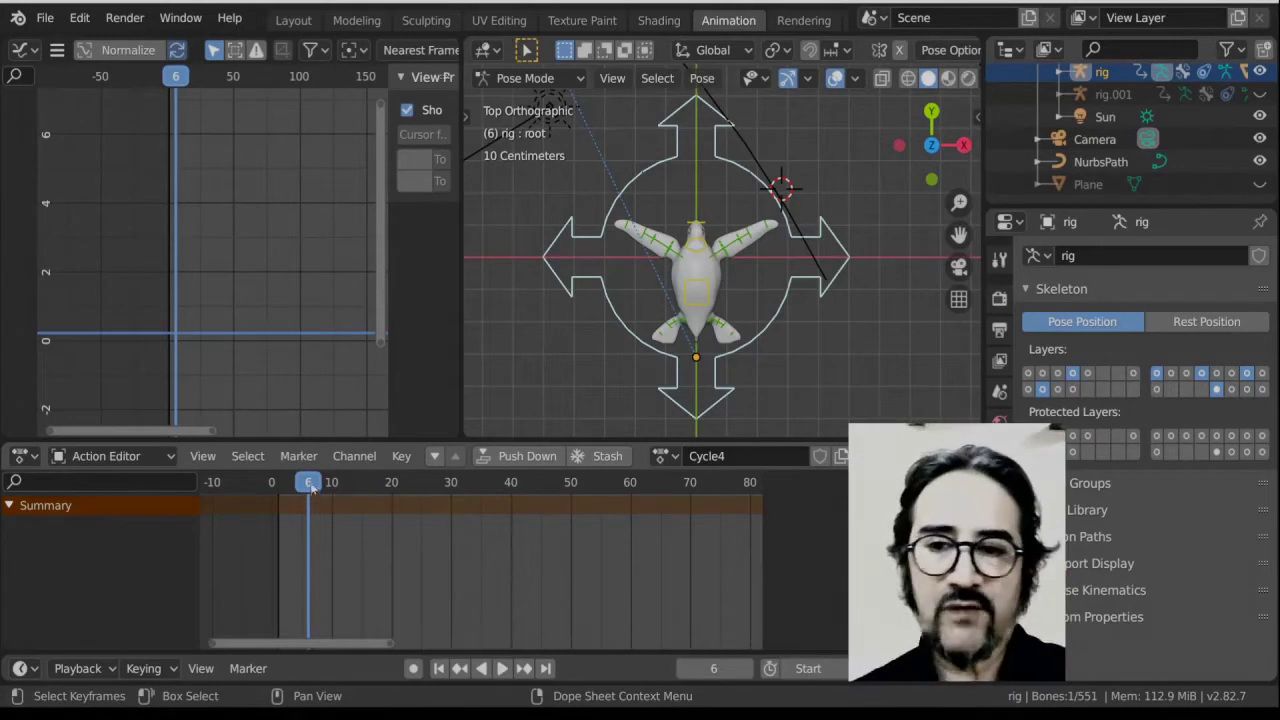
pyautogui.moveTo(310, 484); pyautogui.dragTo(630, 505)
pyautogui.moveTo(606, 537); pyautogui.dragTo(694, 545, button='middle')
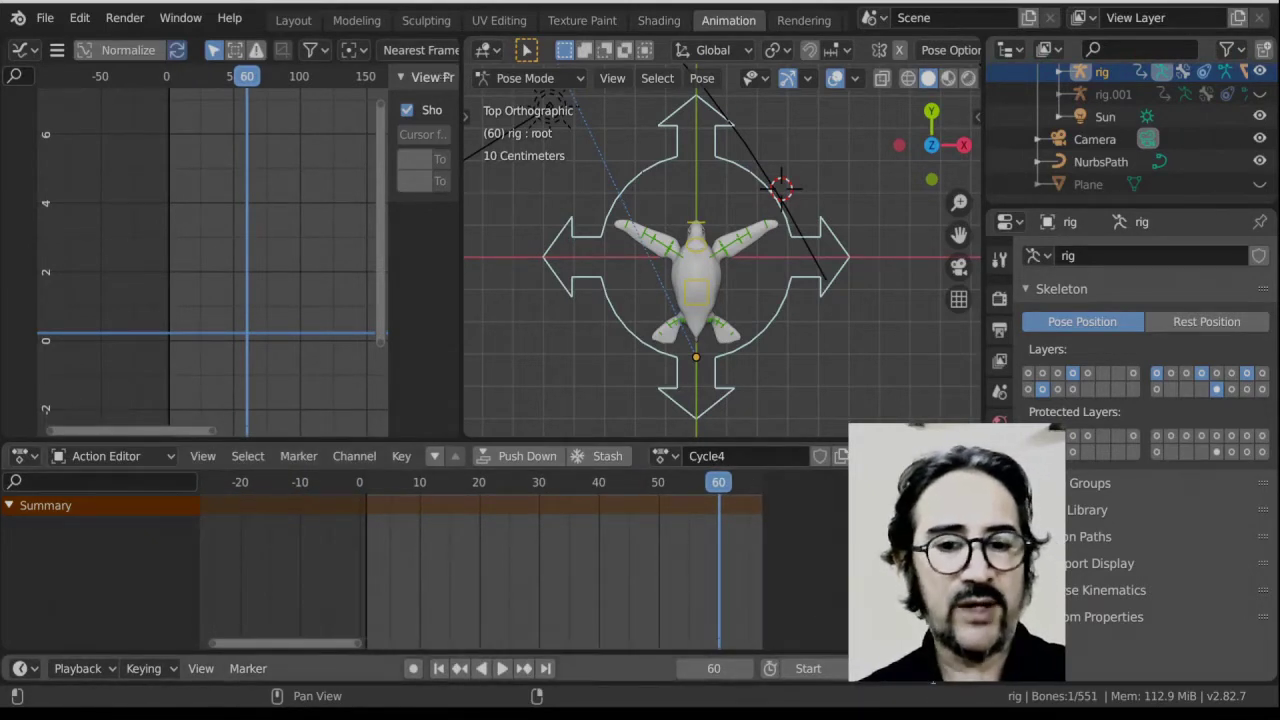
pyautogui.press('space')
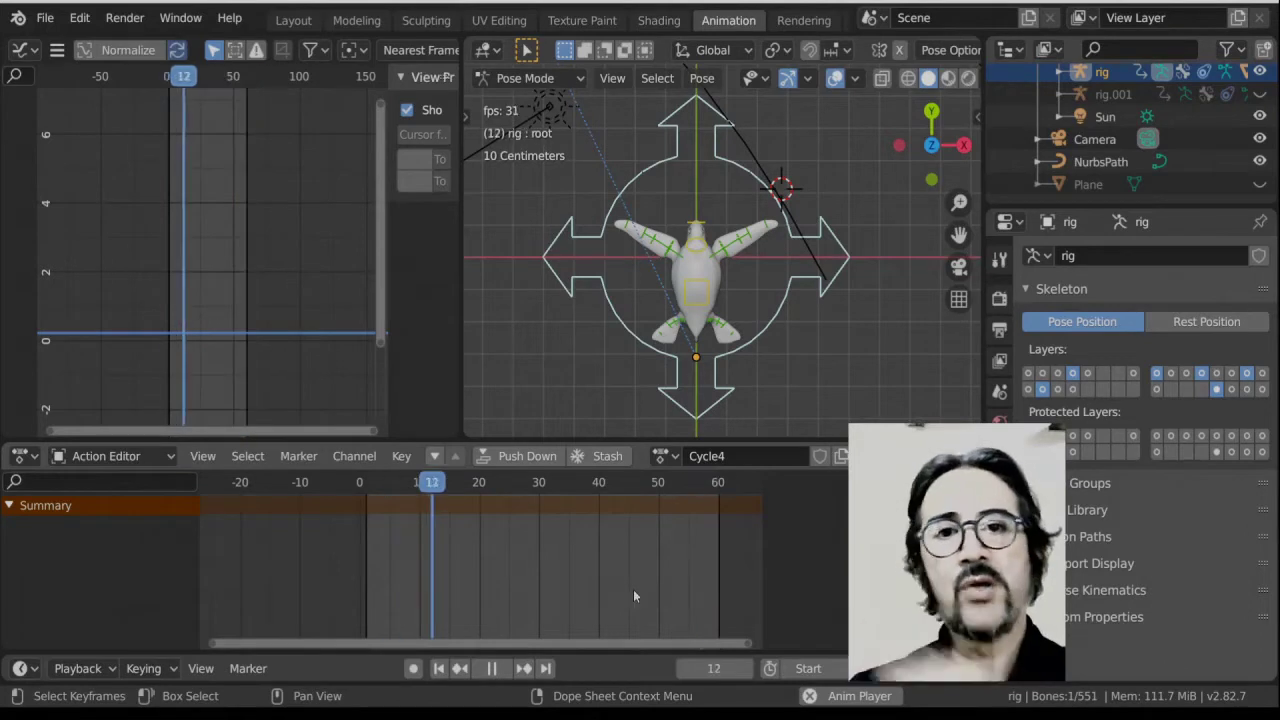
pyautogui.press('space')
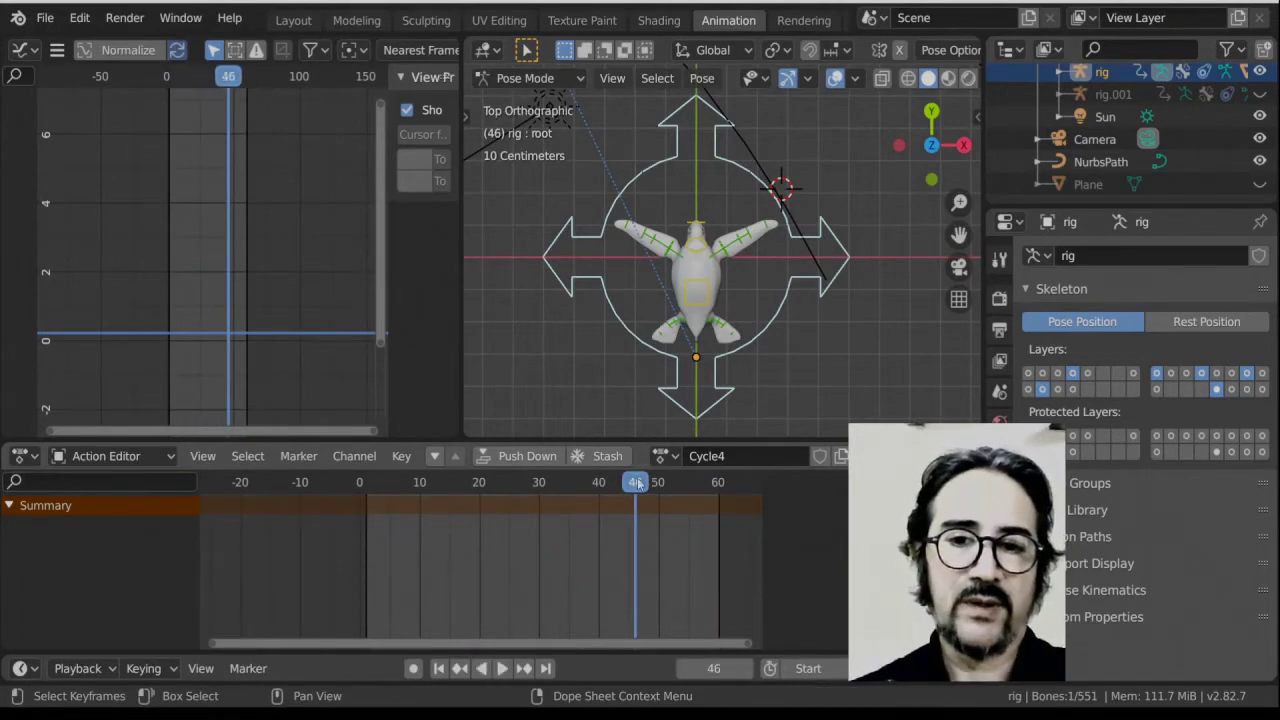
pyautogui.press('space')
# Turn on auto keying, set the current frame to 0 and select the rig's torso control.
pyautogui.moveTo(395, 485)
pyautogui.mouseDown()
pyautogui.moveTo(358, 485)
pyautogui.moveTo(370, 485)
pyautogui.mouseUp()
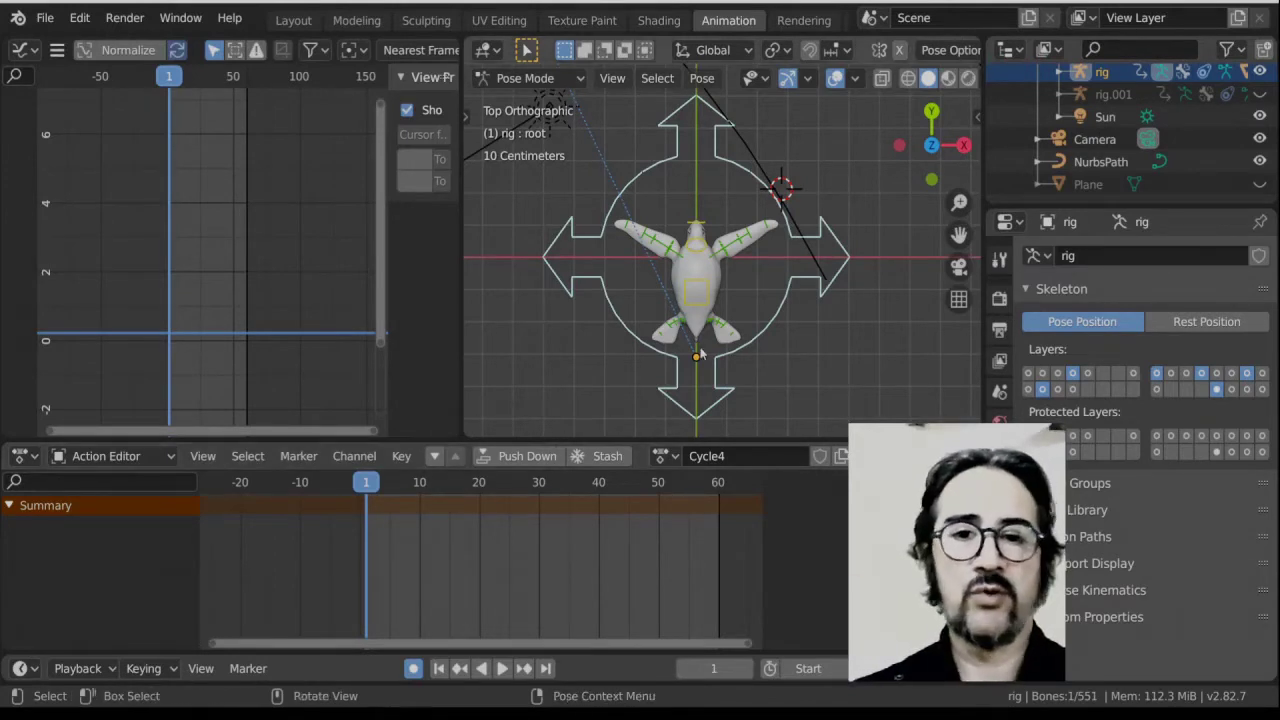
pyautogui.click(704, 304)
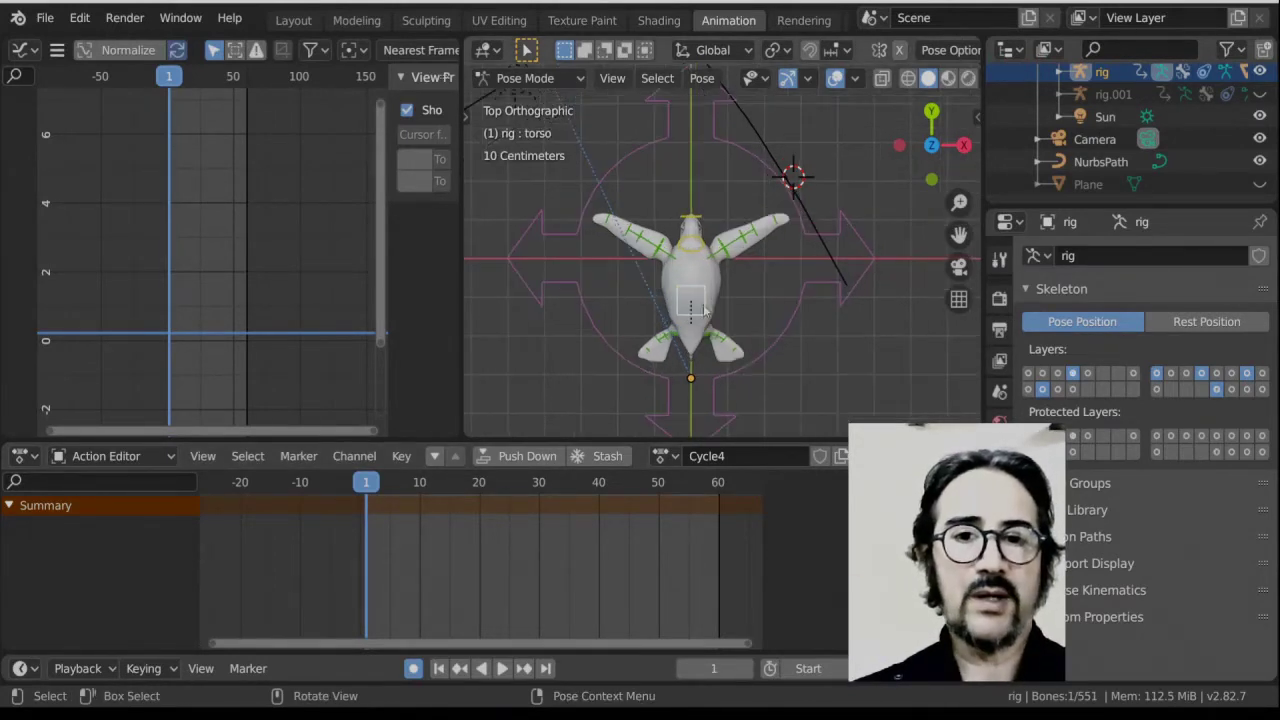
pyautogui.click(780, 331)
pyautogui.keyDown('shift'); pyautogui.moveTo(780, 331); pyautogui.dragTo(778, 350, button='middle'); pyautogui.keyUp('shift')
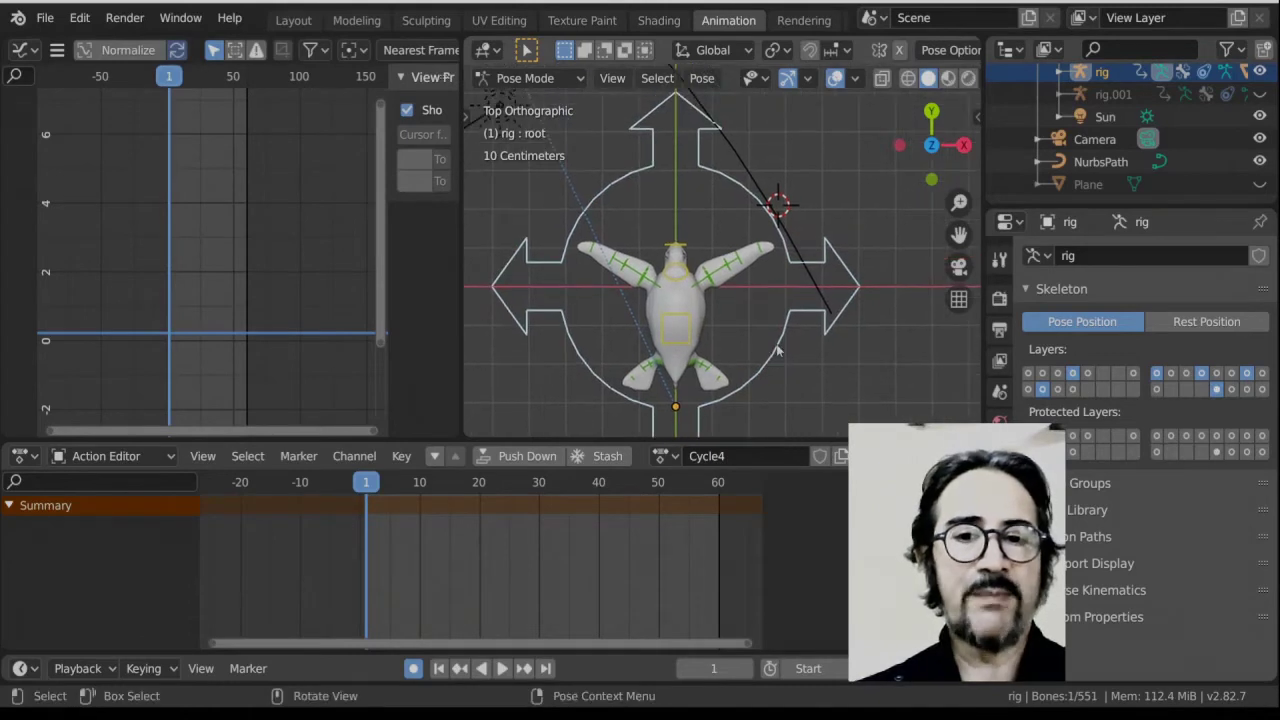
pyautogui.moveTo(367, 487)
pyautogui.mouseDown()
pyautogui.moveTo(434, 487)
pyautogui.moveTo(360, 487)
pyautogui.mouseUp()
pyautogui.click(687, 324)
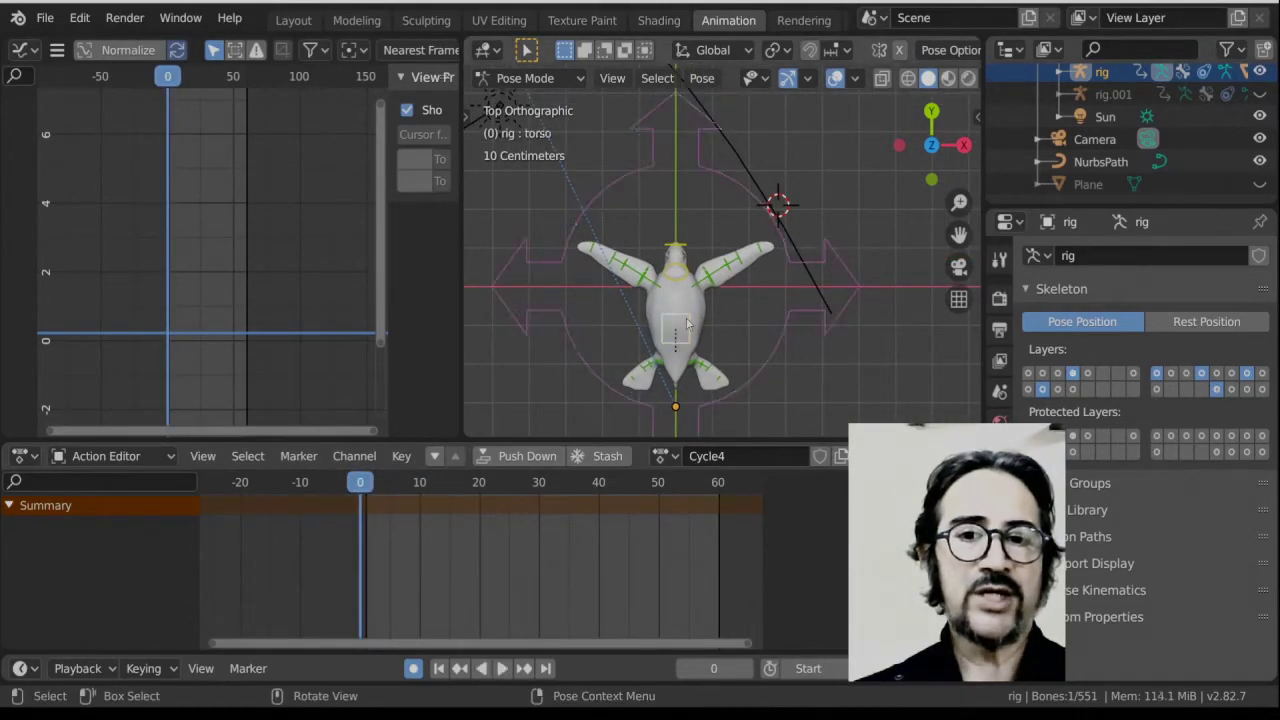
# Rotate the front_thigh_fk.R flipper bone slightly at frame 0 and place the 3D cursor at the flipper's tip.
pyautogui.click(708, 280)
pyautogui.scroll(1, 735, 315)
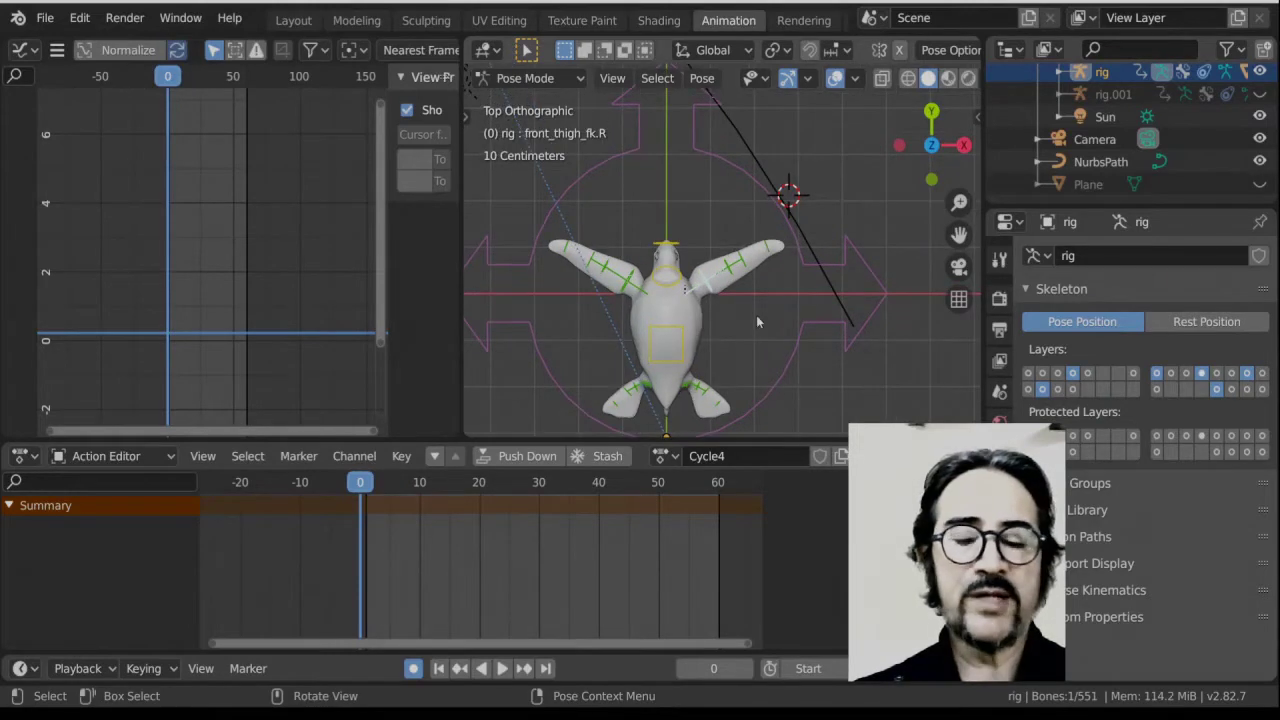
pyautogui.press('r')
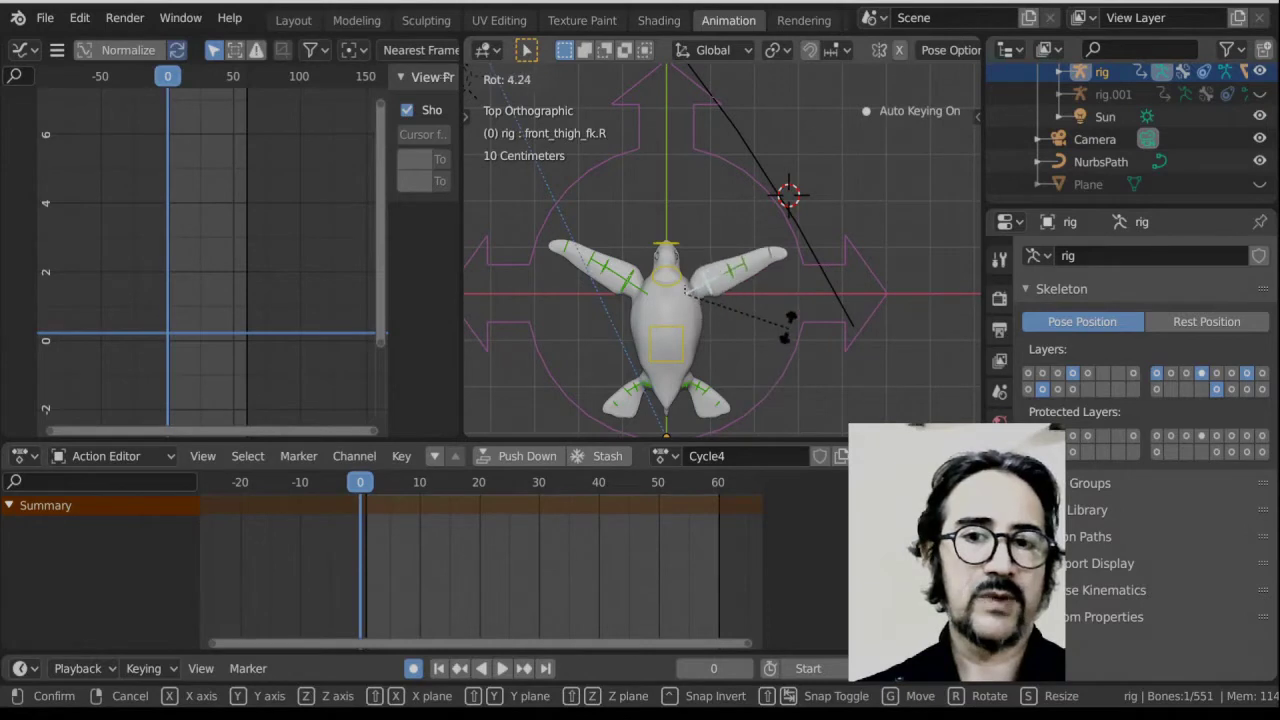
pyautogui.click(822, 232)
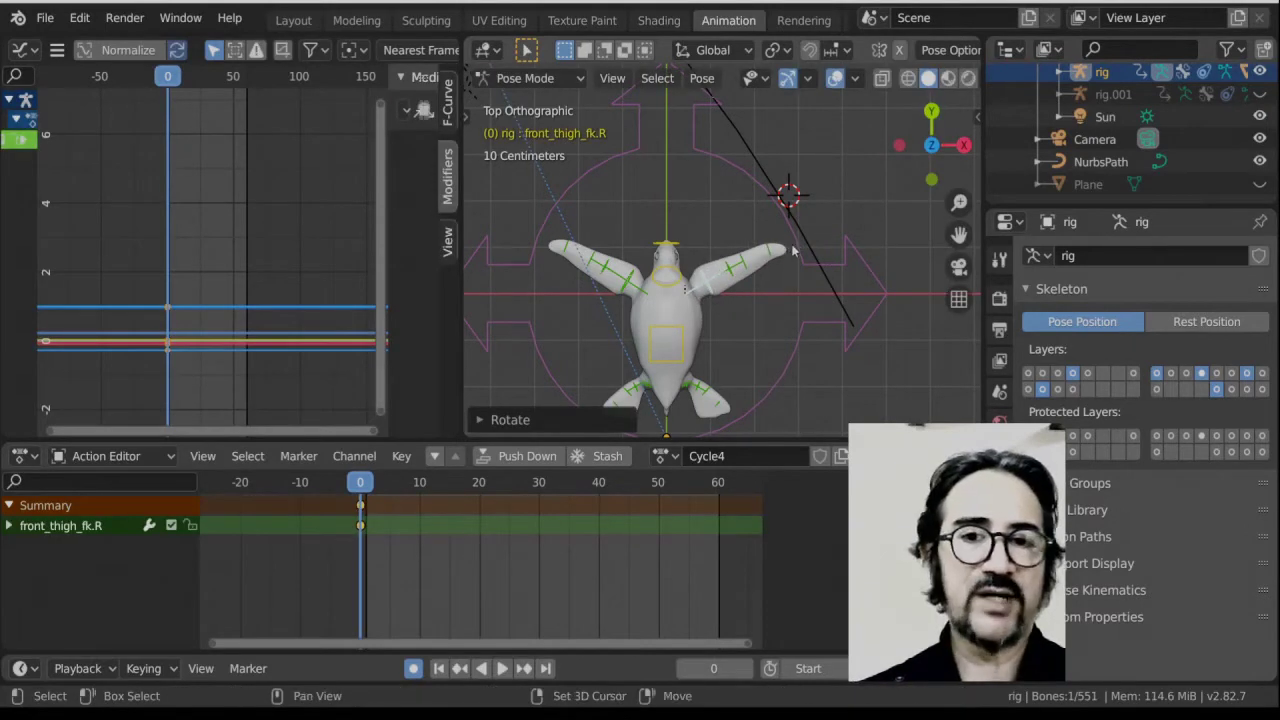
pyautogui.keyDown('shift'); pyautogui.rightClick(790, 248); pyautogui.keyUp('shift')
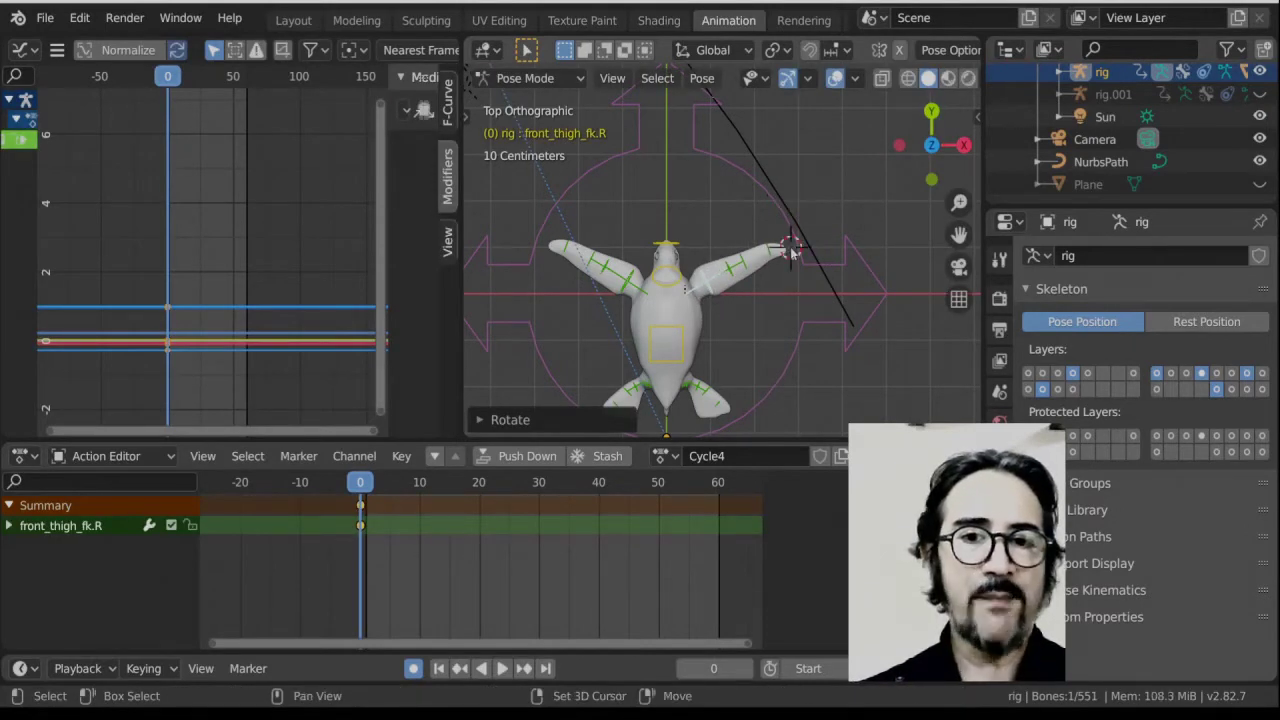
# Show the viewport sidebar, collapse the Rig Layers section and start the Shortcut VUr input display.
pyautogui.click(973, 115)
pyautogui.click(977, 117)
pyautogui.click(797, 160)
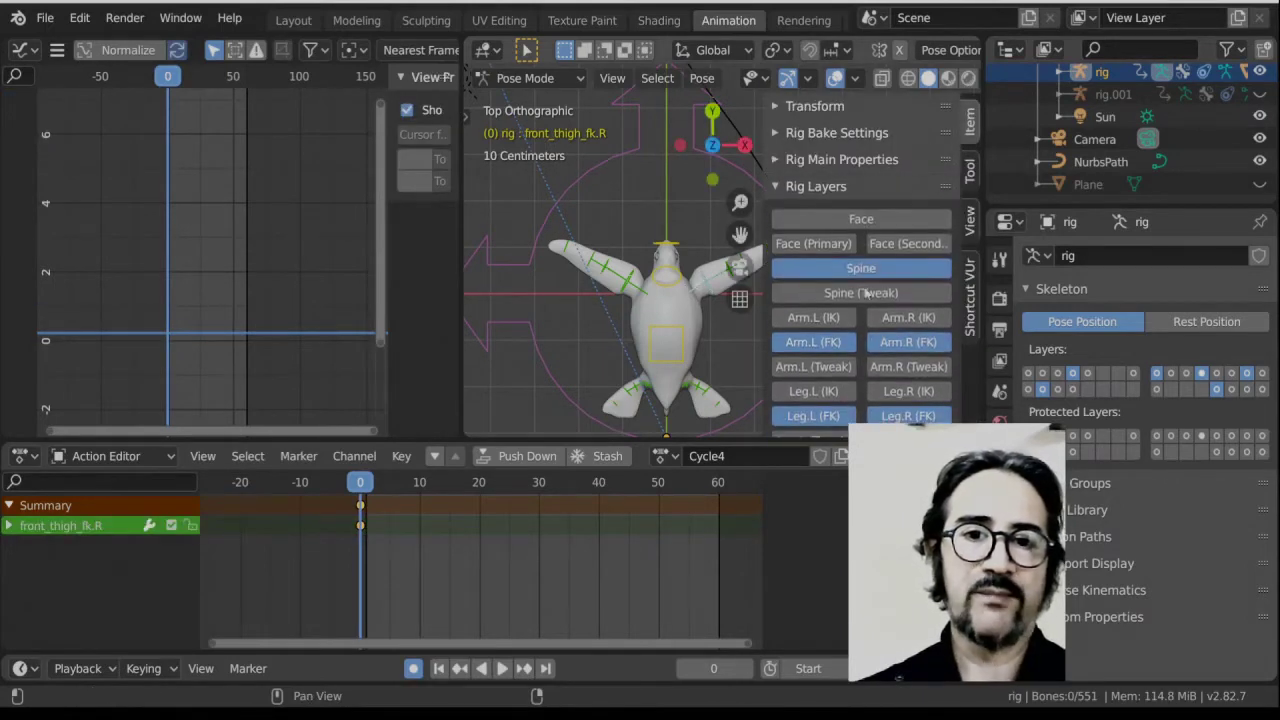
pyautogui.click(835, 187)
pyautogui.click(969, 292)
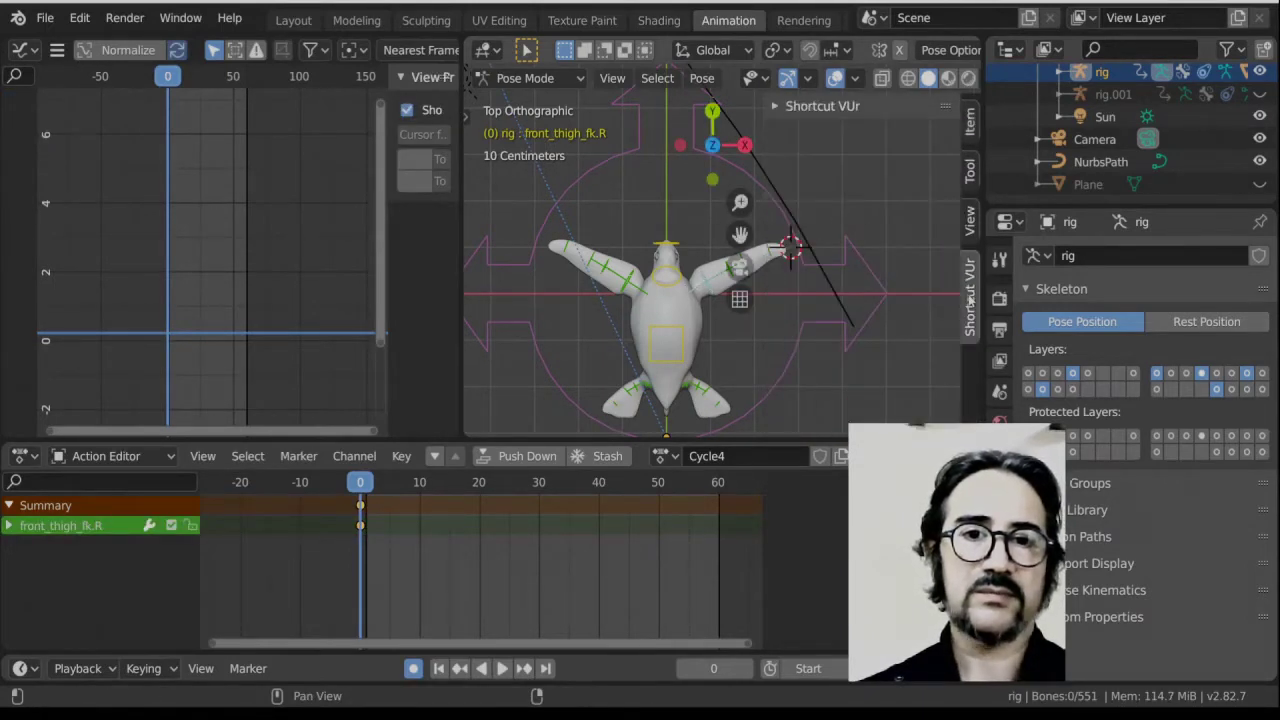
pyautogui.click(830, 106)
pyautogui.click(850, 138)
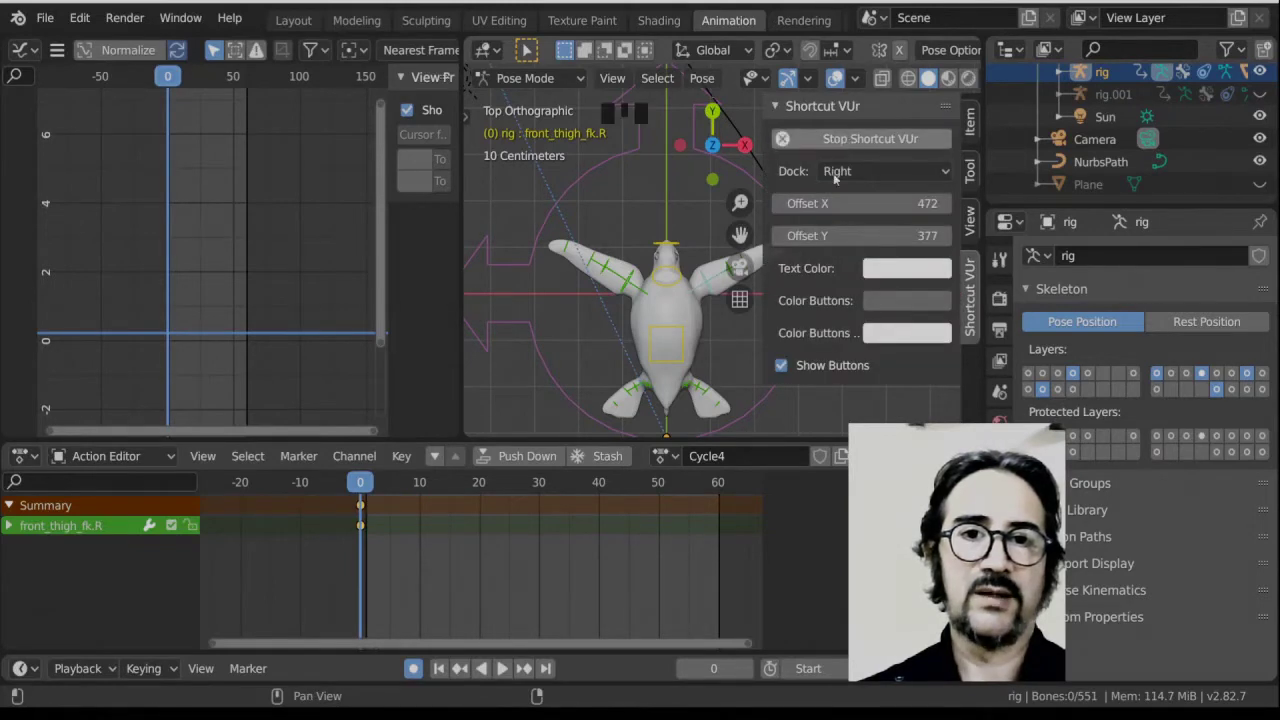
# Collapse the Shortcut VUr settings and hide the viewport gizmos.
pyautogui.click(772, 107)
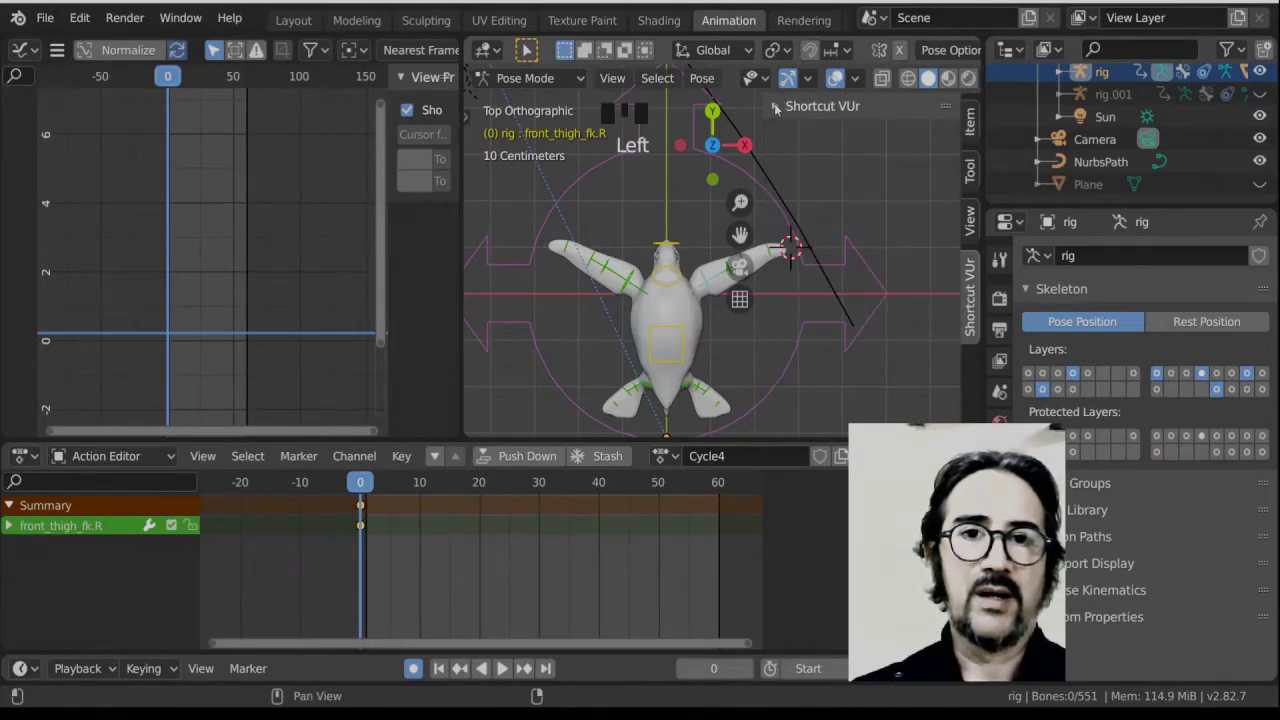
pyautogui.click(775, 107)
pyautogui.click(852, 112)
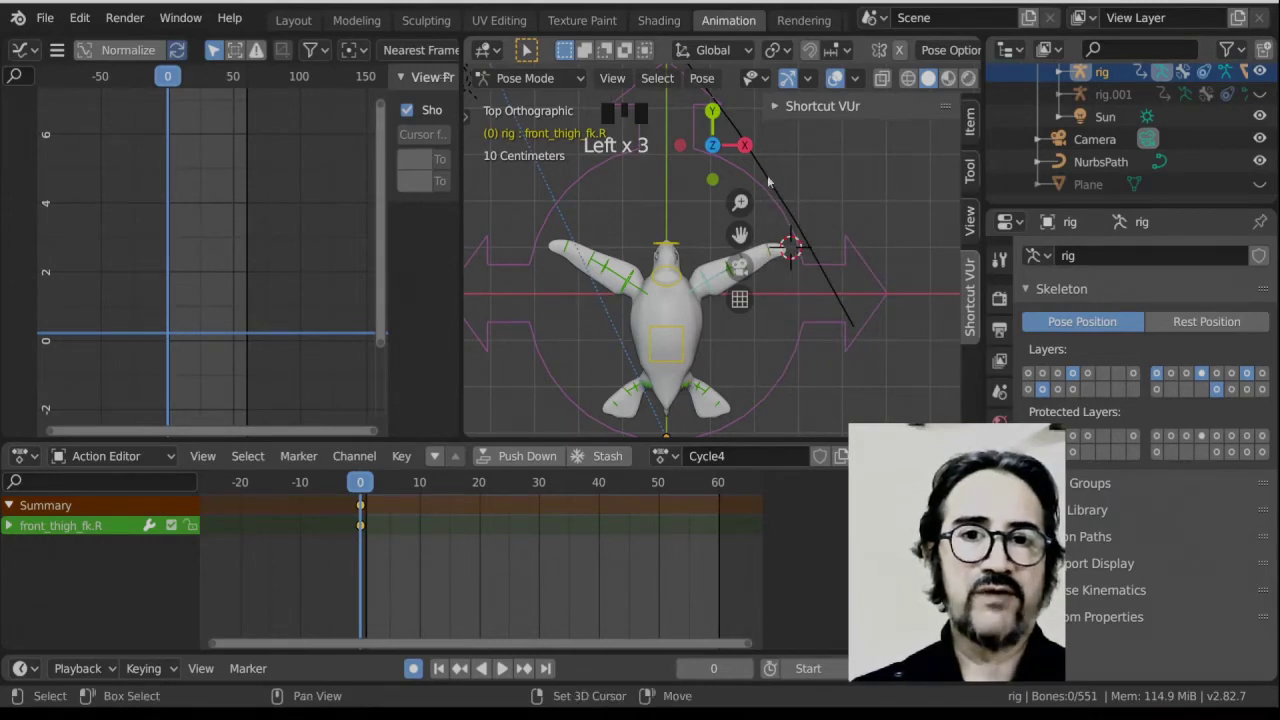
pyautogui.click(788, 78)
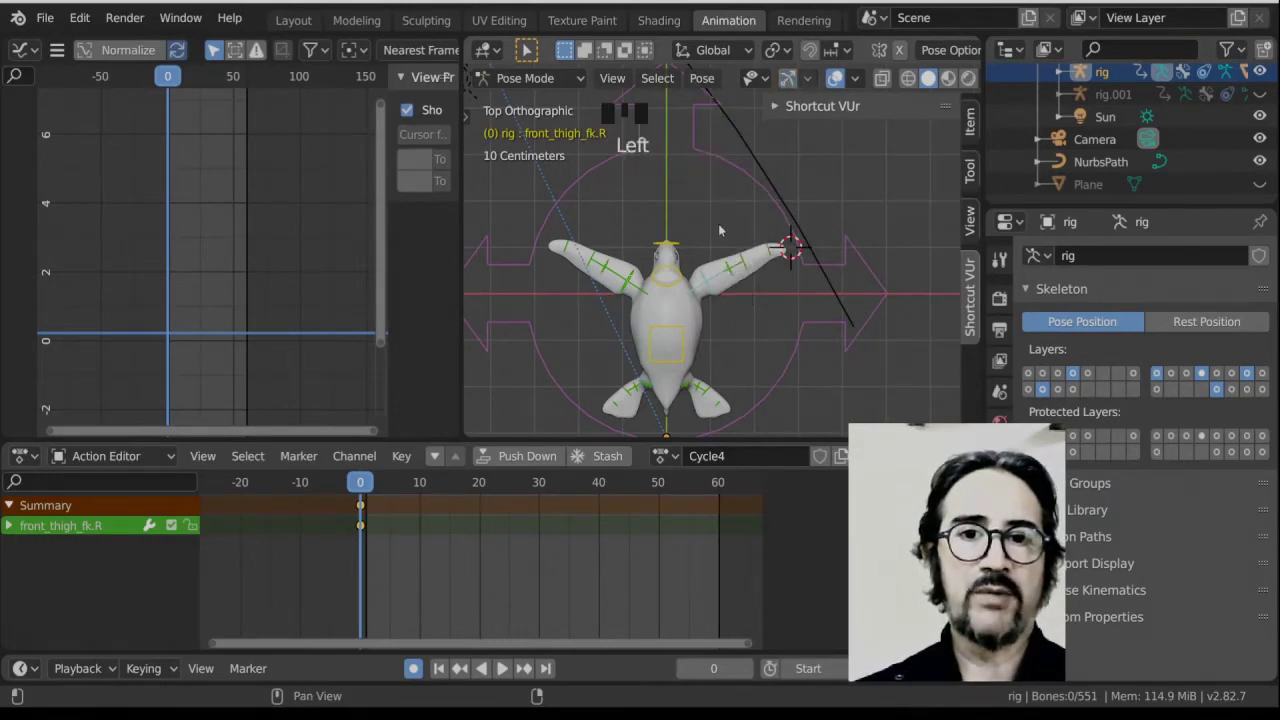
# Place the 3D cursor precisely at the tip of the forward-stretched front_thigh_fk.R flipper.
pyautogui.keyDown('shift'); pyautogui.click(790, 252); pyautogui.keyUp('shift')
pyautogui.scroll(4, 790, 258)
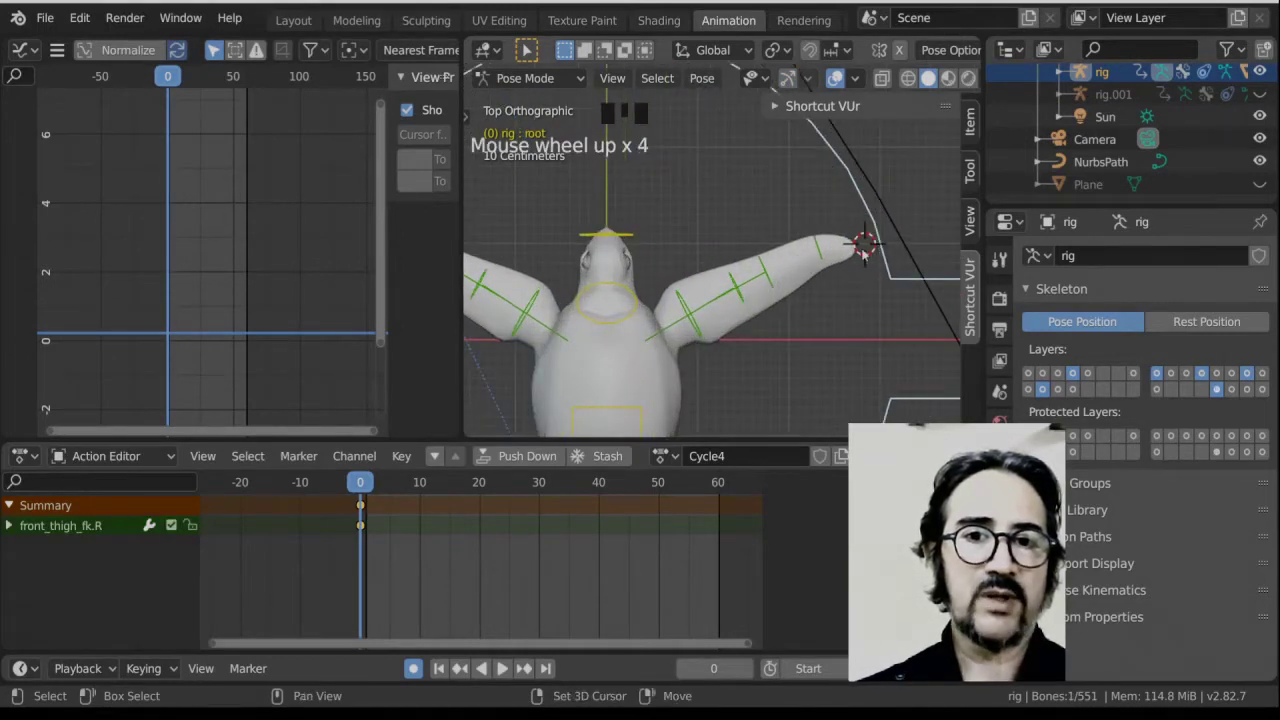
pyautogui.keyDown('shift'); pyautogui.click(857, 262); pyautogui.keyUp('shift')
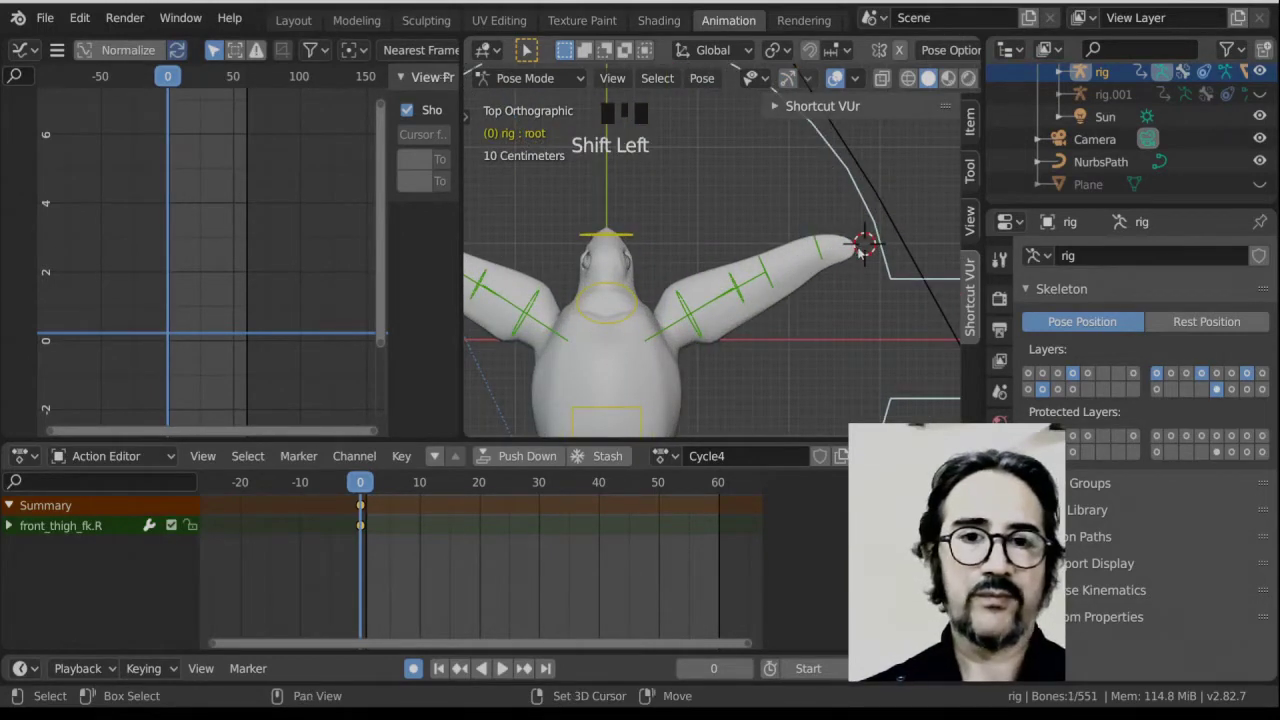
pyautogui.keyDown('shift'); pyautogui.rightClick(858, 250); pyautogui.keyUp('shift')
pyautogui.scroll(-6, 793, 262)
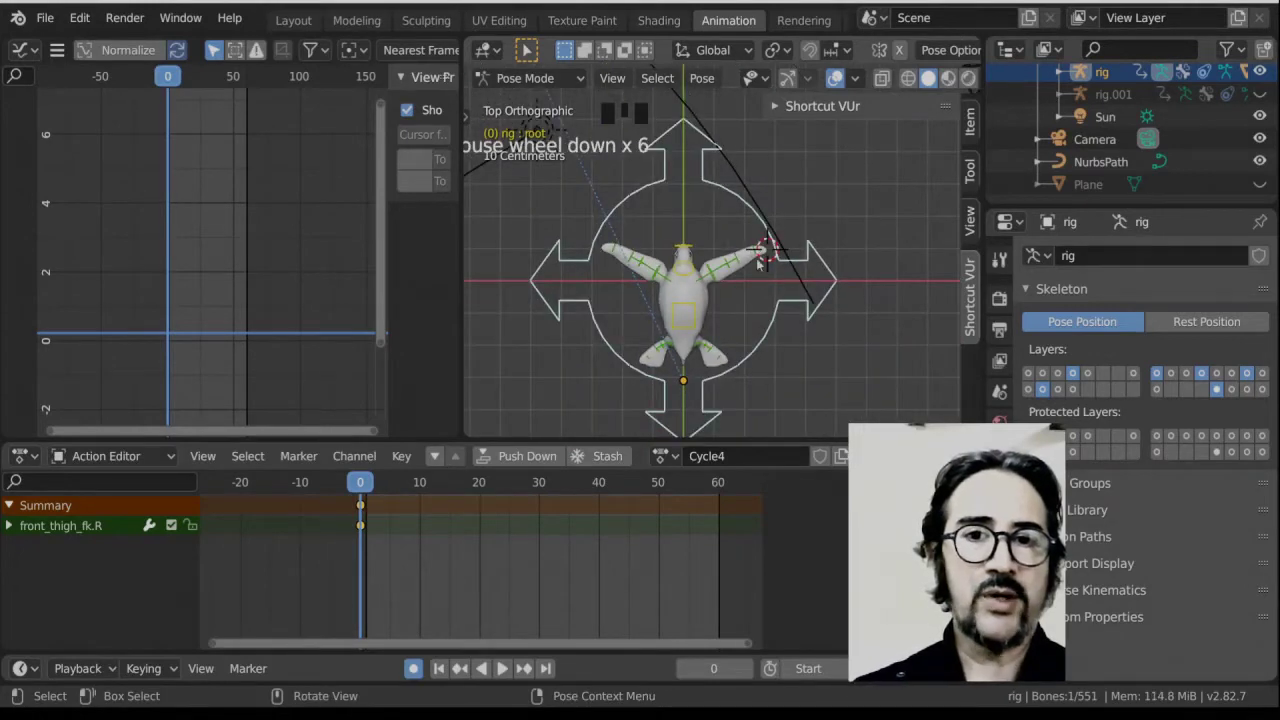
# Rotate front_thigh_fk.R backward by about 50° in top view and mark the flipper's rear tip position with the 3D cursor.
pyautogui.click(758, 300)
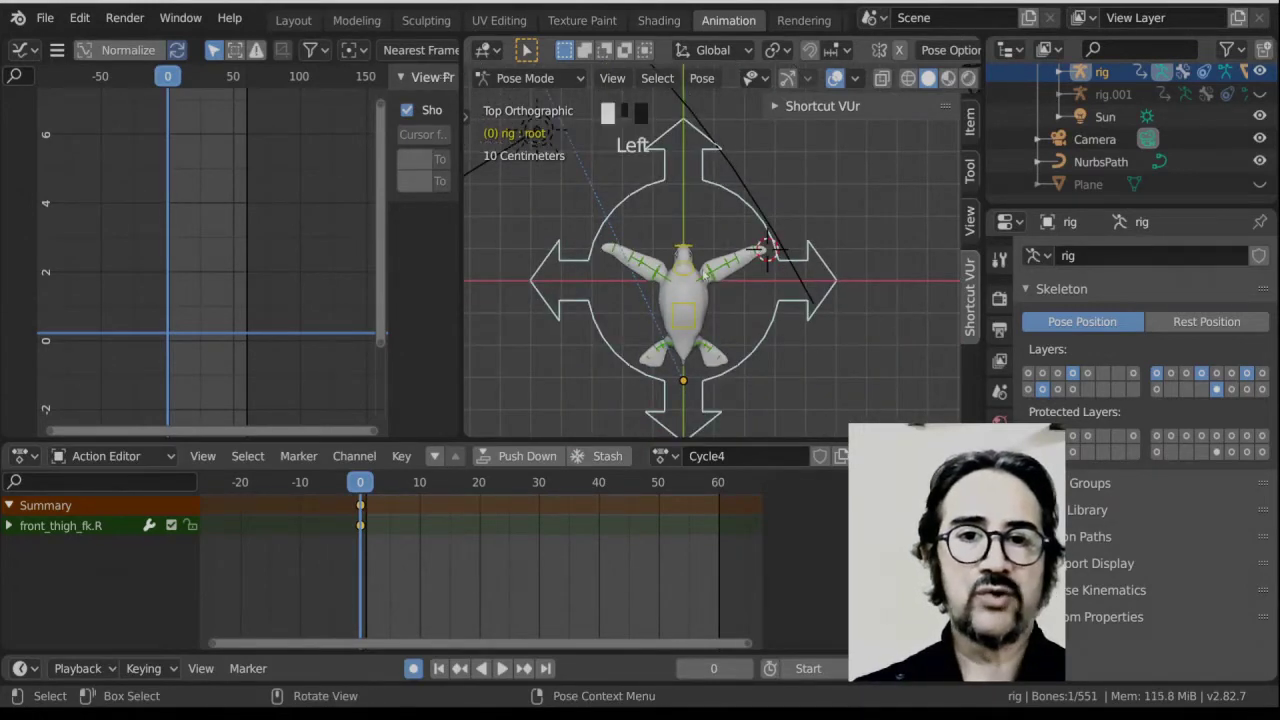
pyautogui.click(699, 281)
pyautogui.scroll(2, 729, 290)
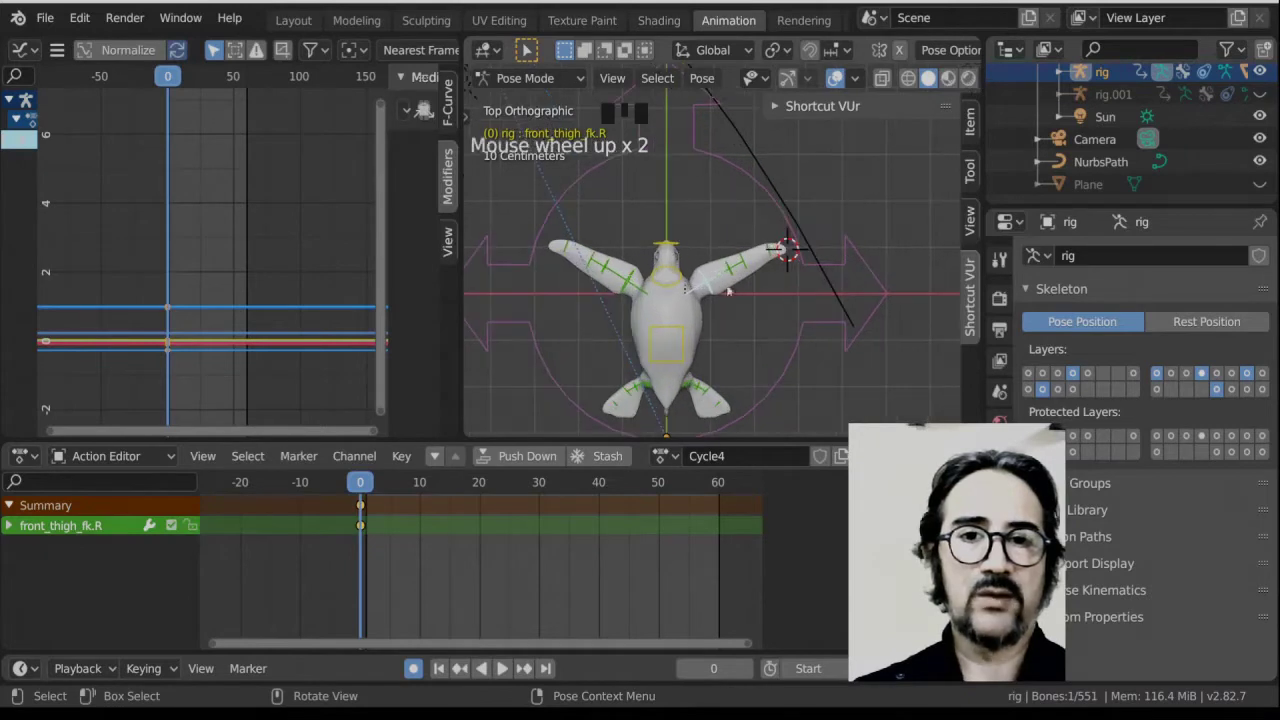
pyautogui.scroll(2, 810, 270)
pyautogui.press('r')
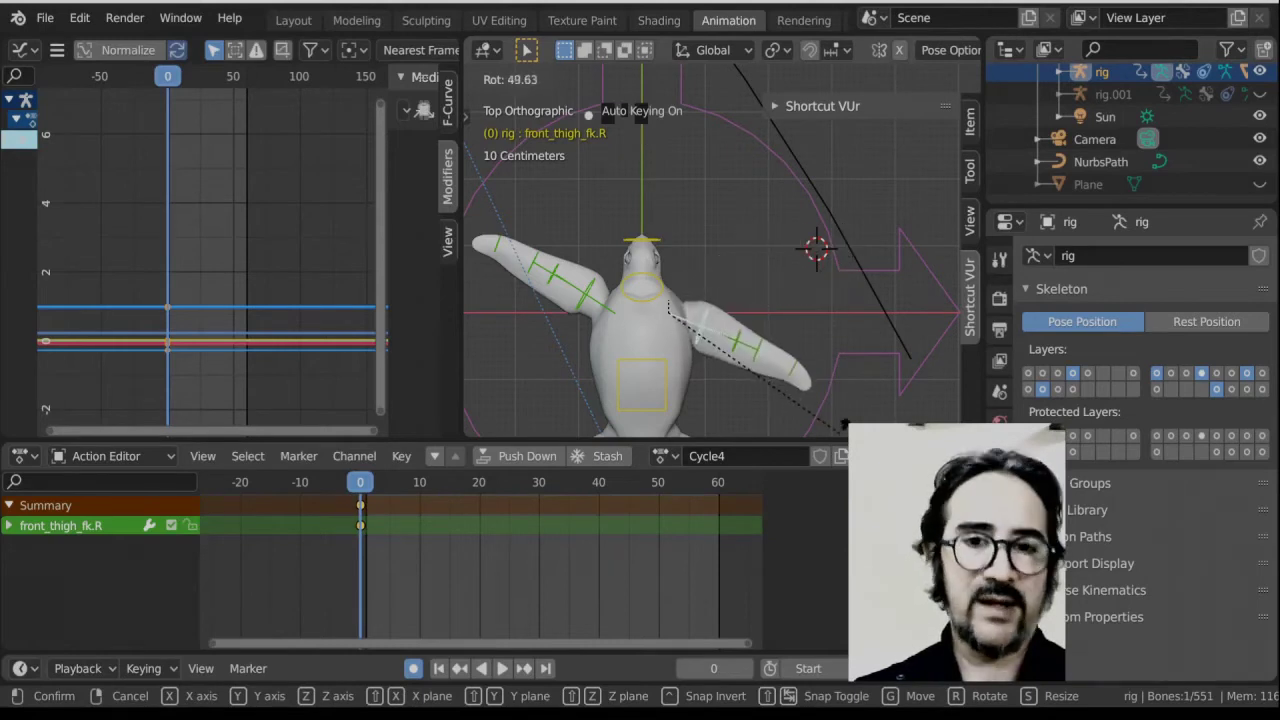
pyautogui.click(845, 424)
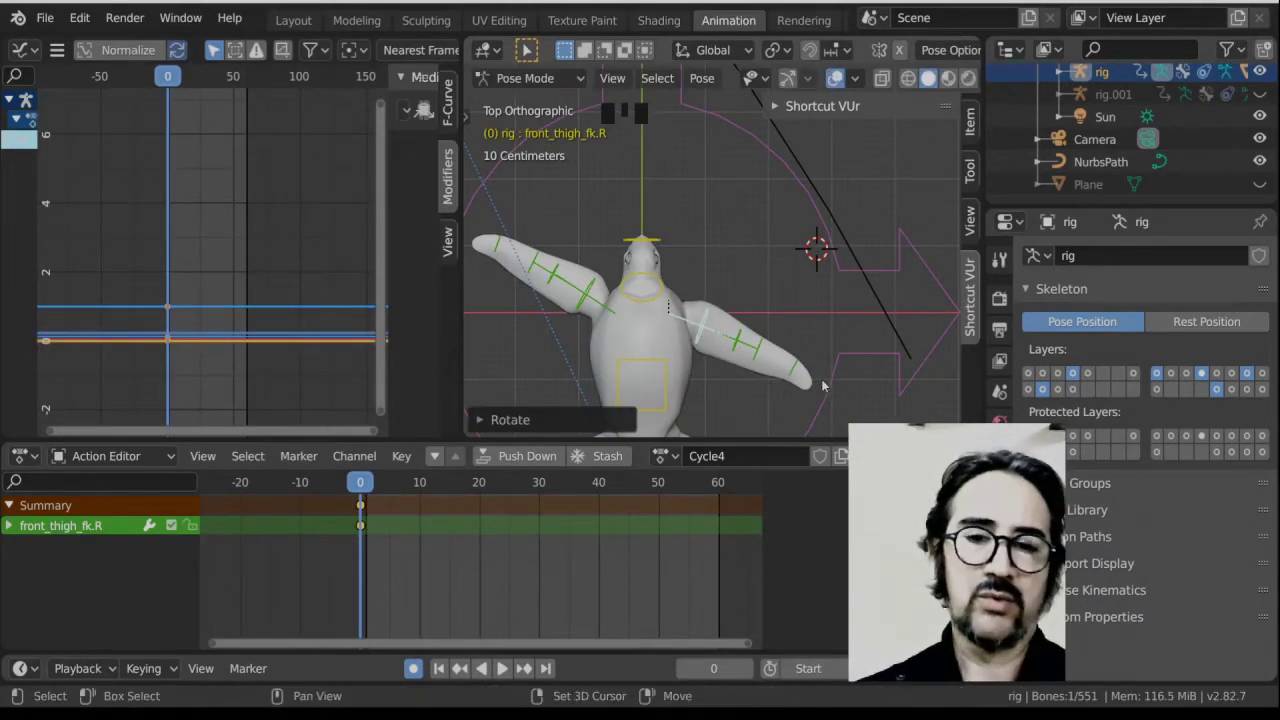
pyautogui.keyDown('shift'); pyautogui.rightClick(824, 382); pyautogui.keyUp('shift')
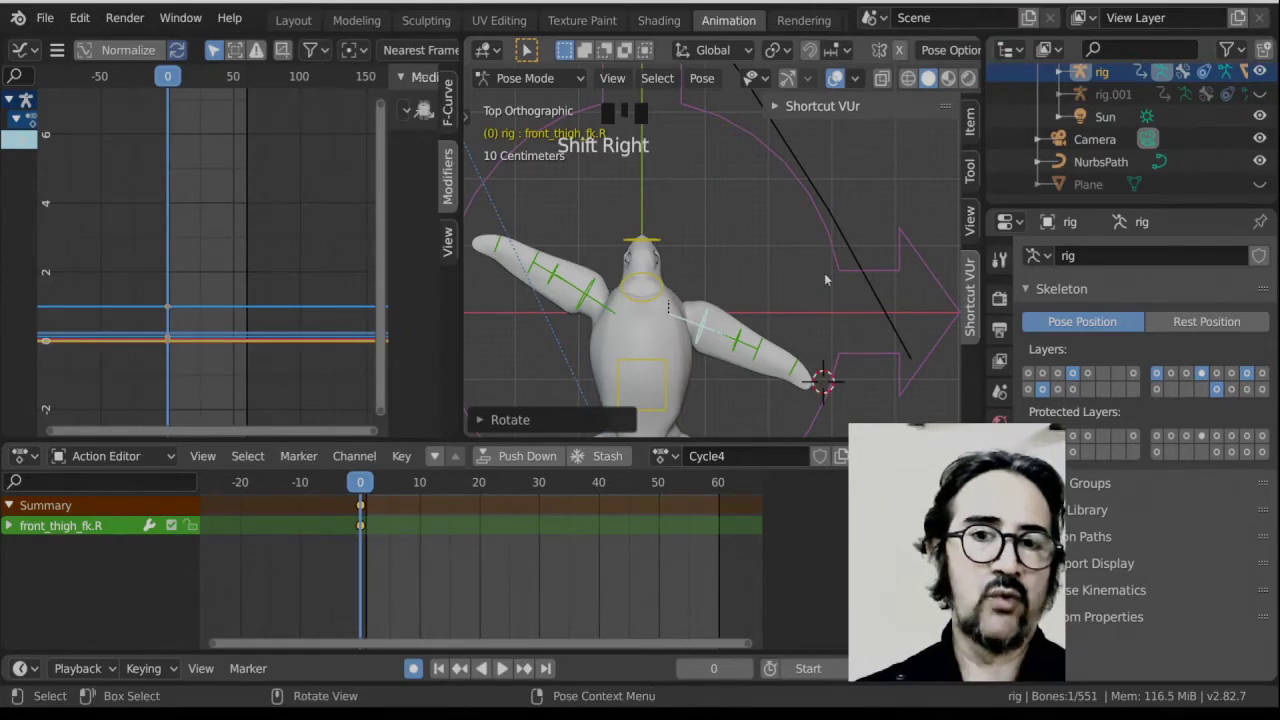
pyautogui.scroll(-2, 812, 356)
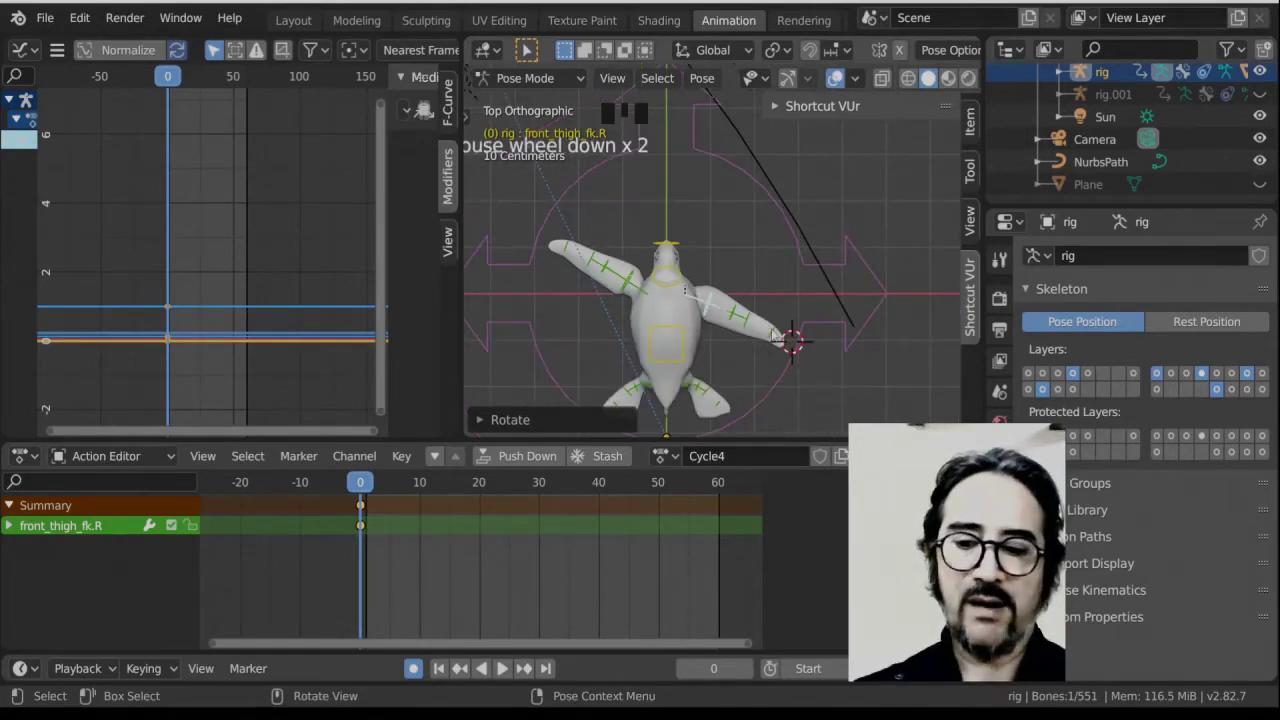
# Clear the rotation of front_thigh_fk.R and rotate the flipper forward by about 35° at frame 0.
pyautogui.hotkey('alt', 'r')
pyautogui.hotkey('alt', 'r')
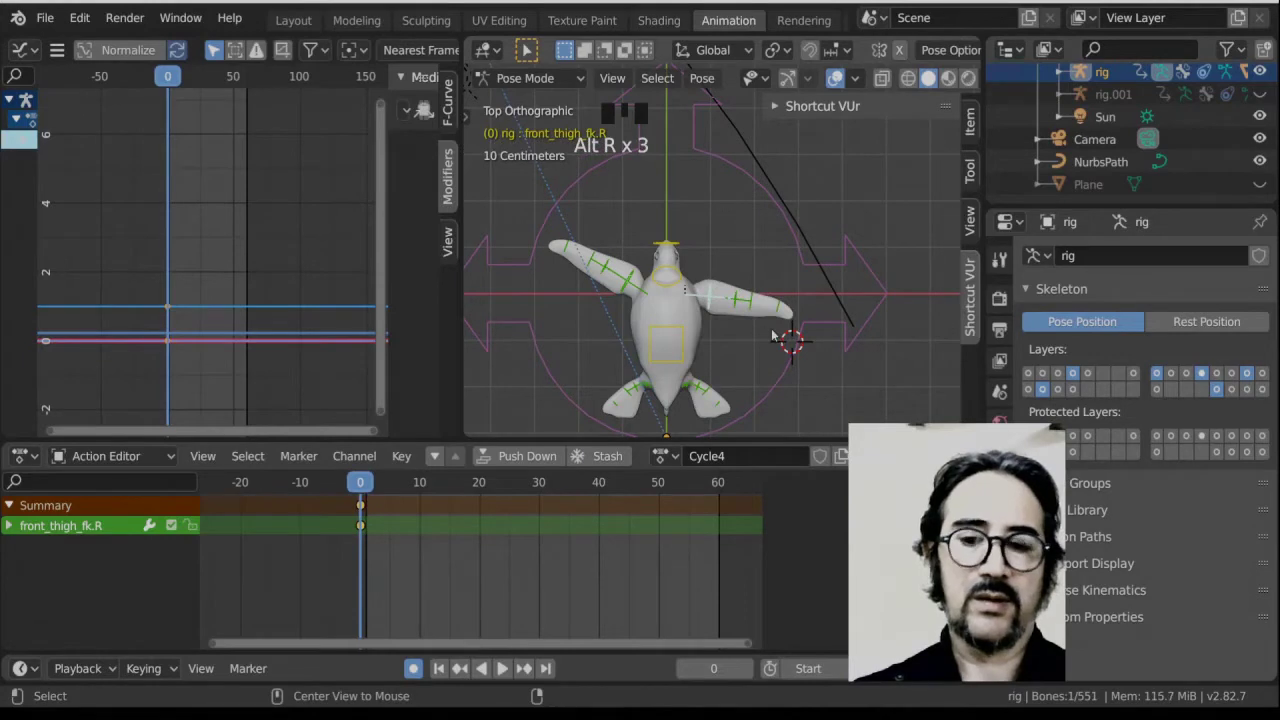
pyautogui.press('r')
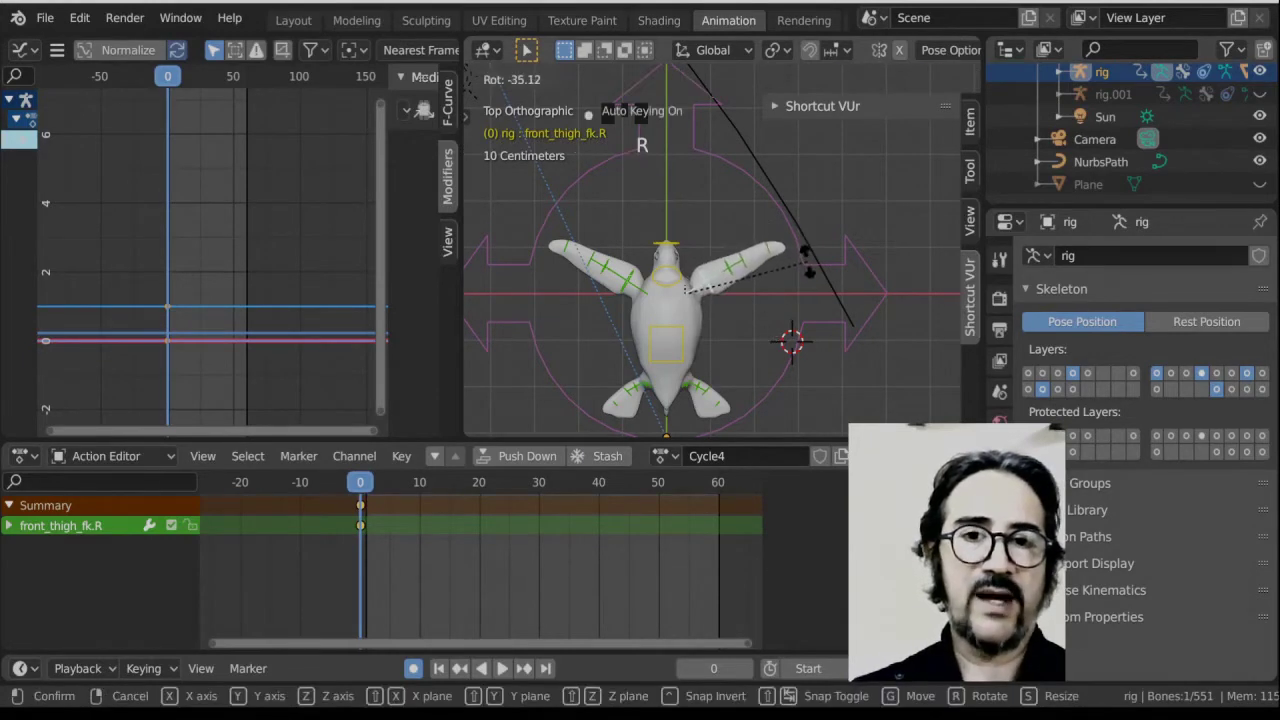
pyautogui.click(801, 272)
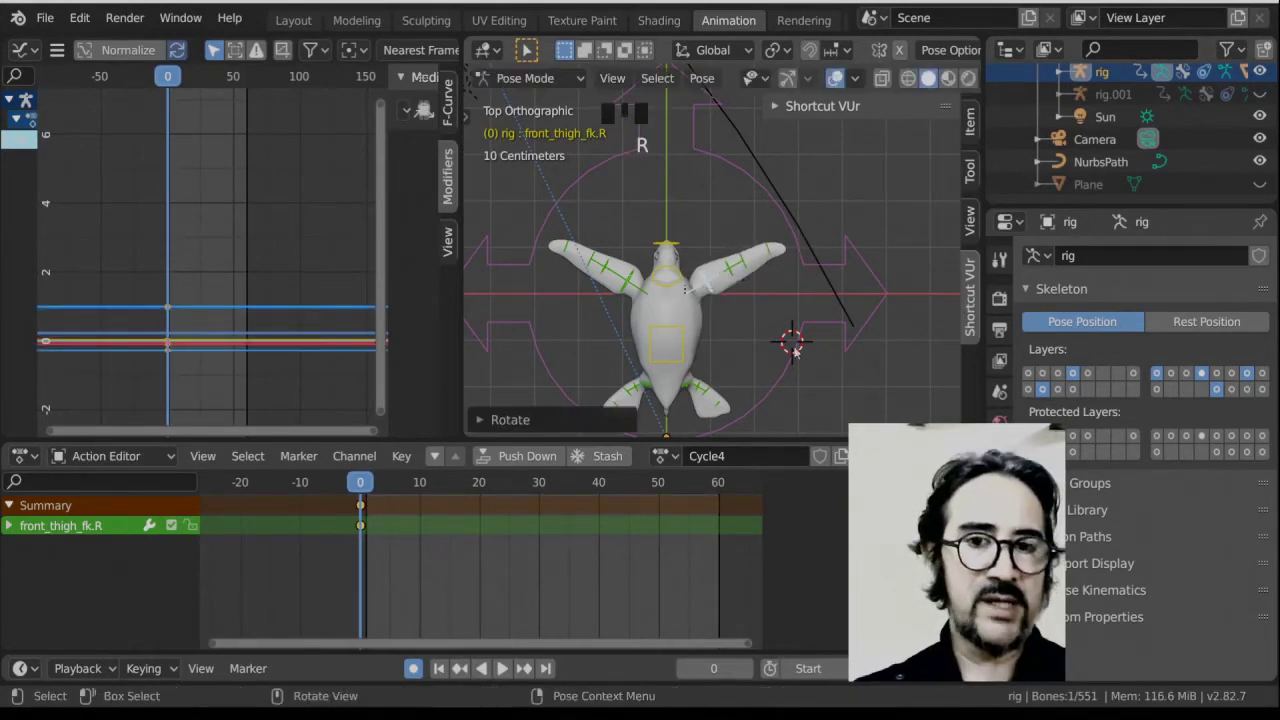
# Select the root control and, at frame 60, move it forward about 2 m along the global Y axis.
pyautogui.click(879, 296)
pyautogui.moveTo(362, 482); pyautogui.dragTo(713, 494)
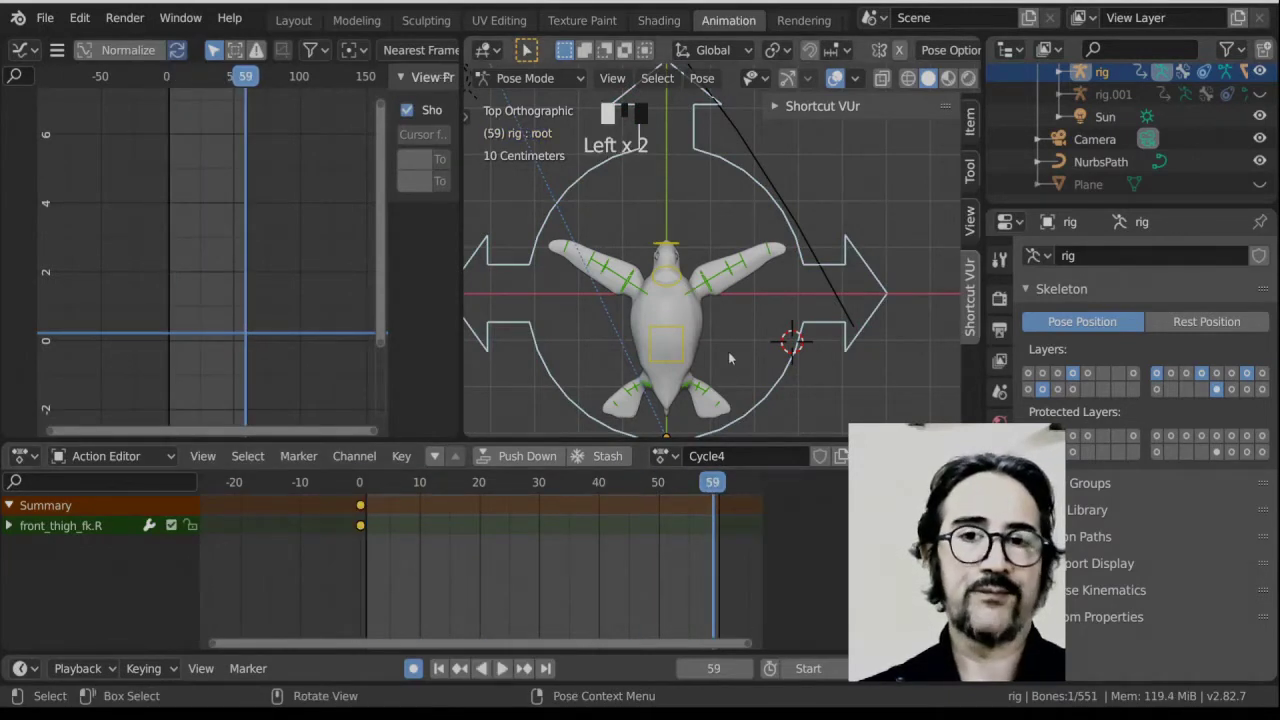
pyautogui.moveTo(362, 486); pyautogui.dragTo(725, 492)
pyautogui.click(719, 492)
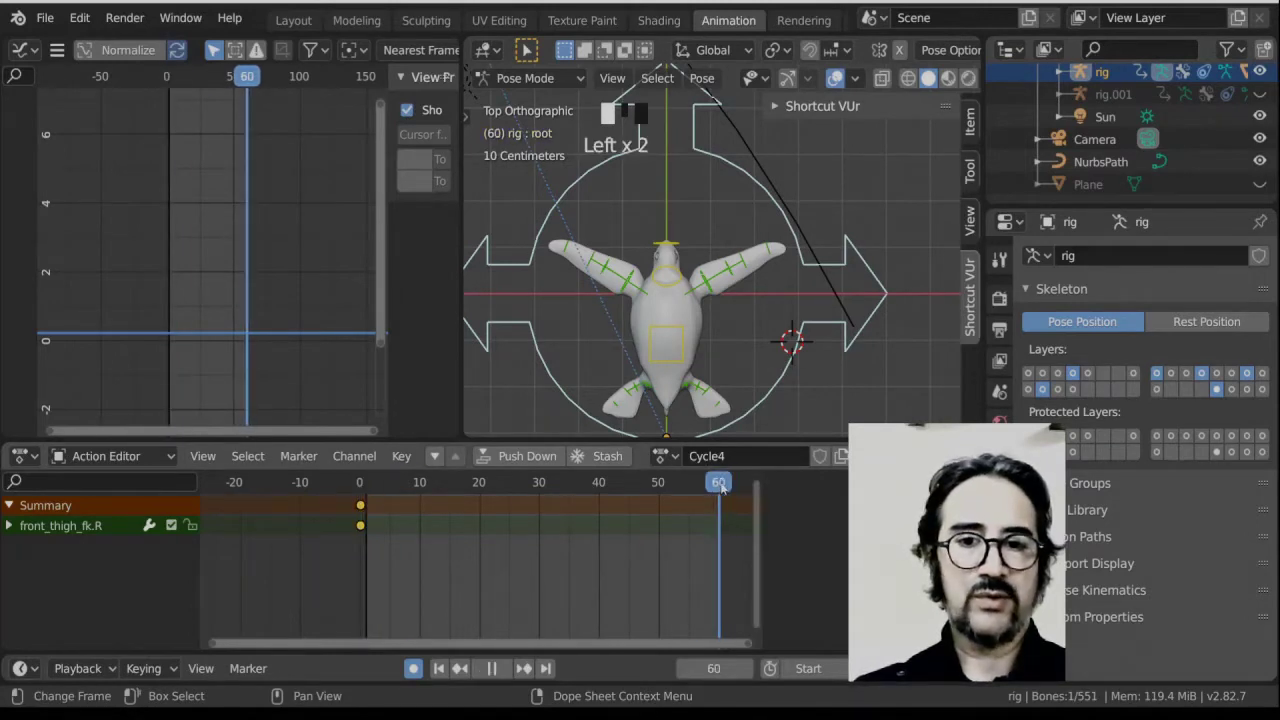
pyautogui.press('g')
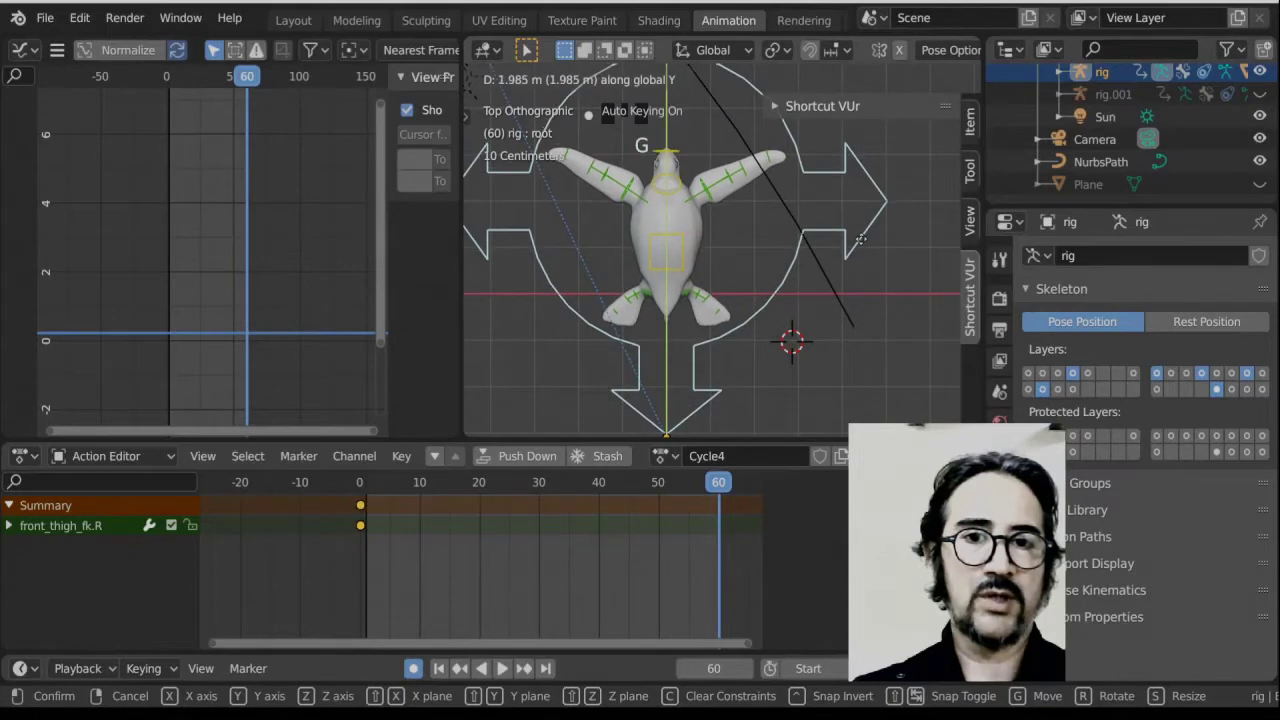
pyautogui.click(862, 244)
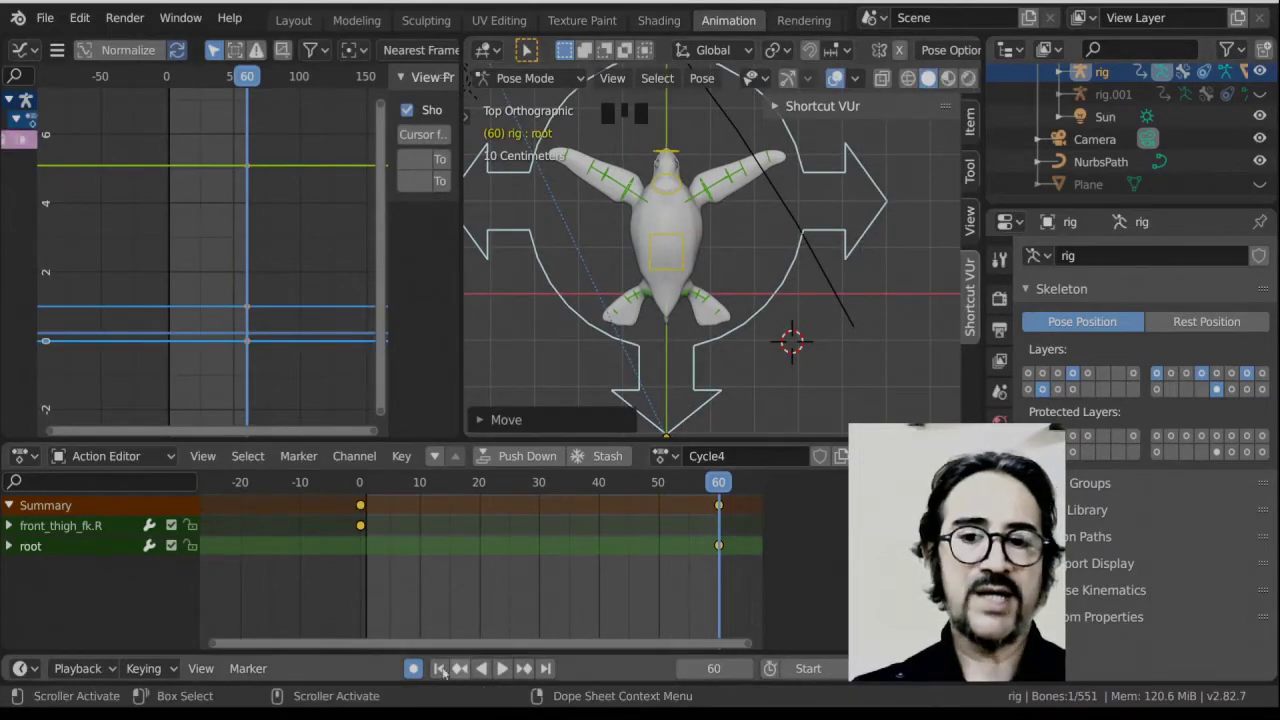
# At frame 0, move the root control back along global Y to the turtle's original position and play the animation.
pyautogui.click(502, 668)
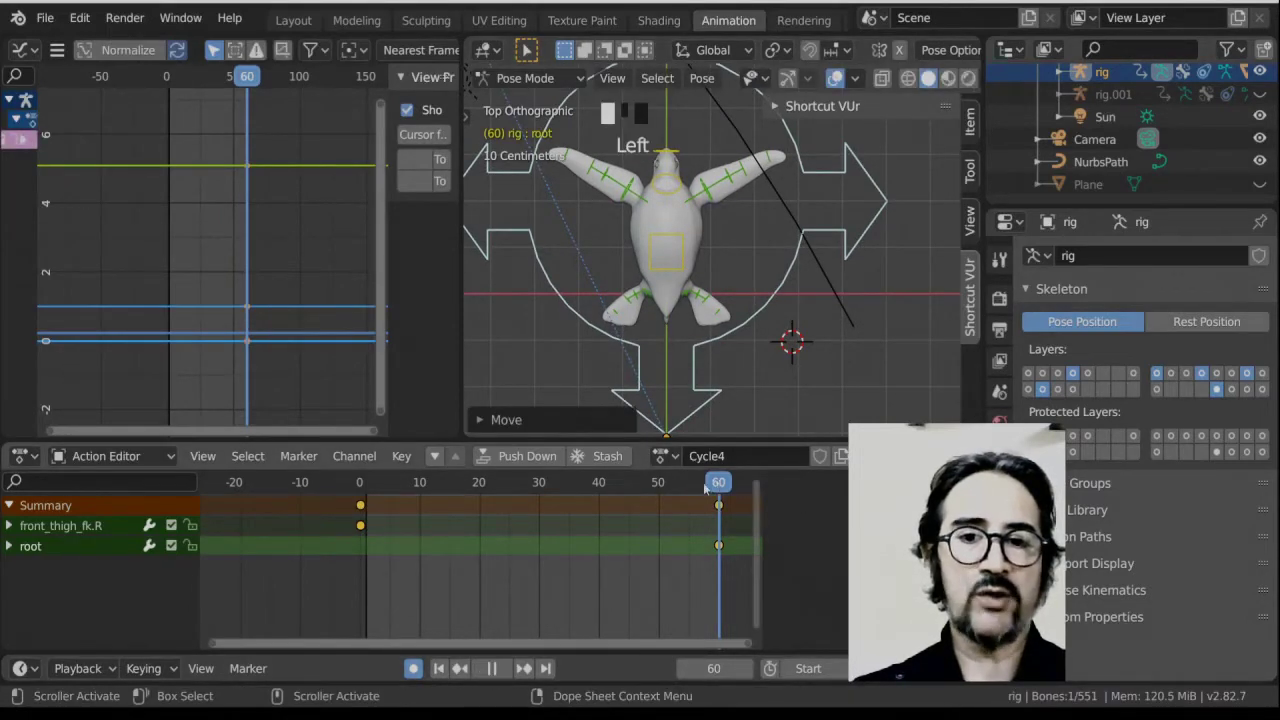
pyautogui.moveTo(383, 503); pyautogui.dragTo(344, 506)
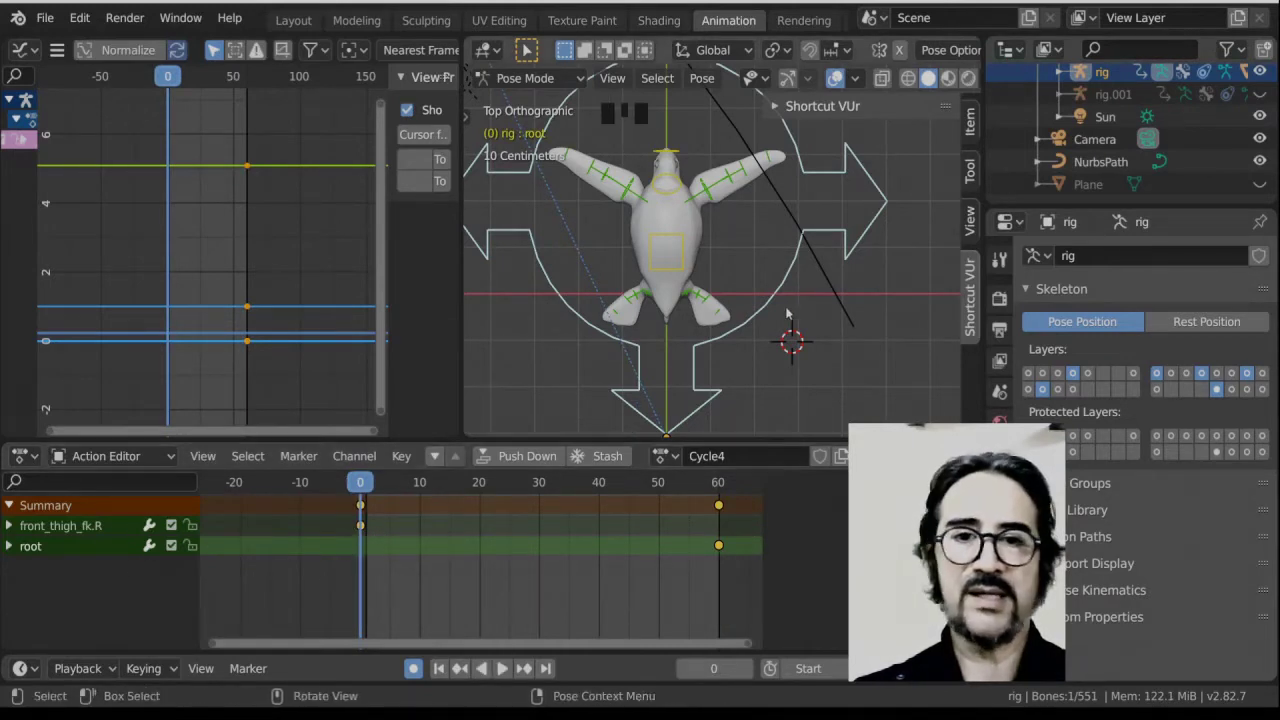
pyautogui.press('g')
pyautogui.press('y')
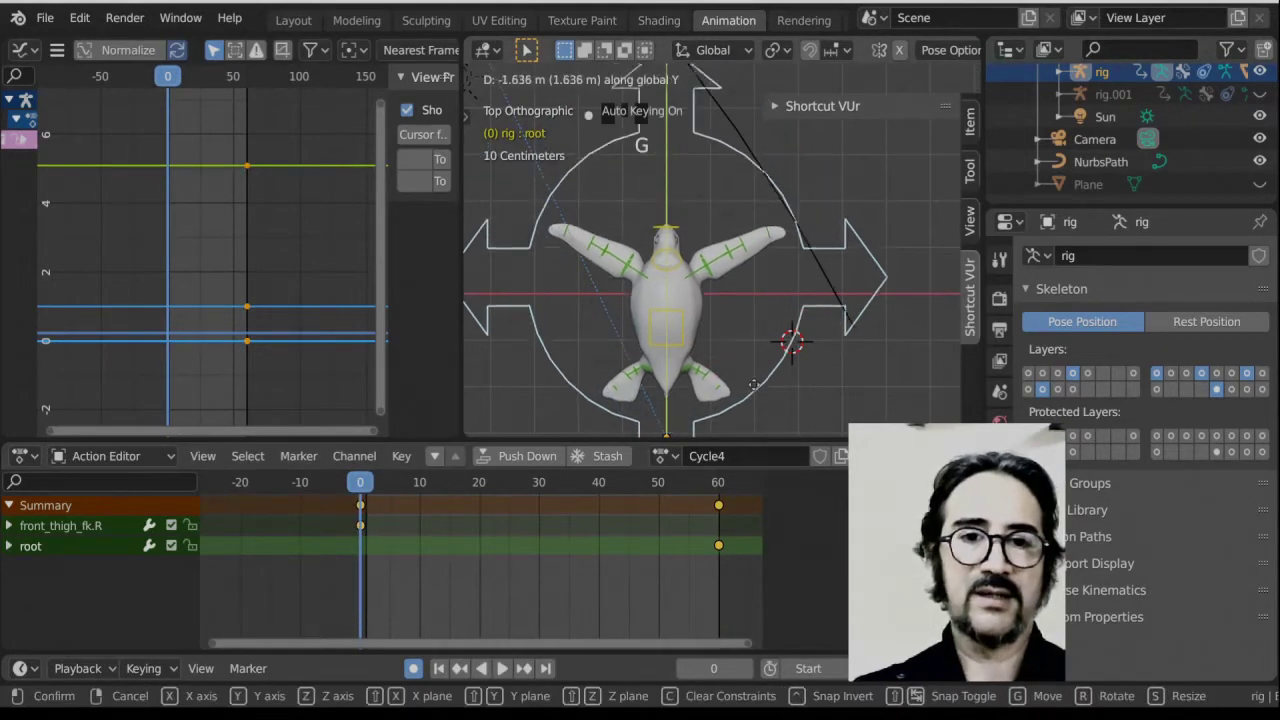
pyautogui.click(750, 397)
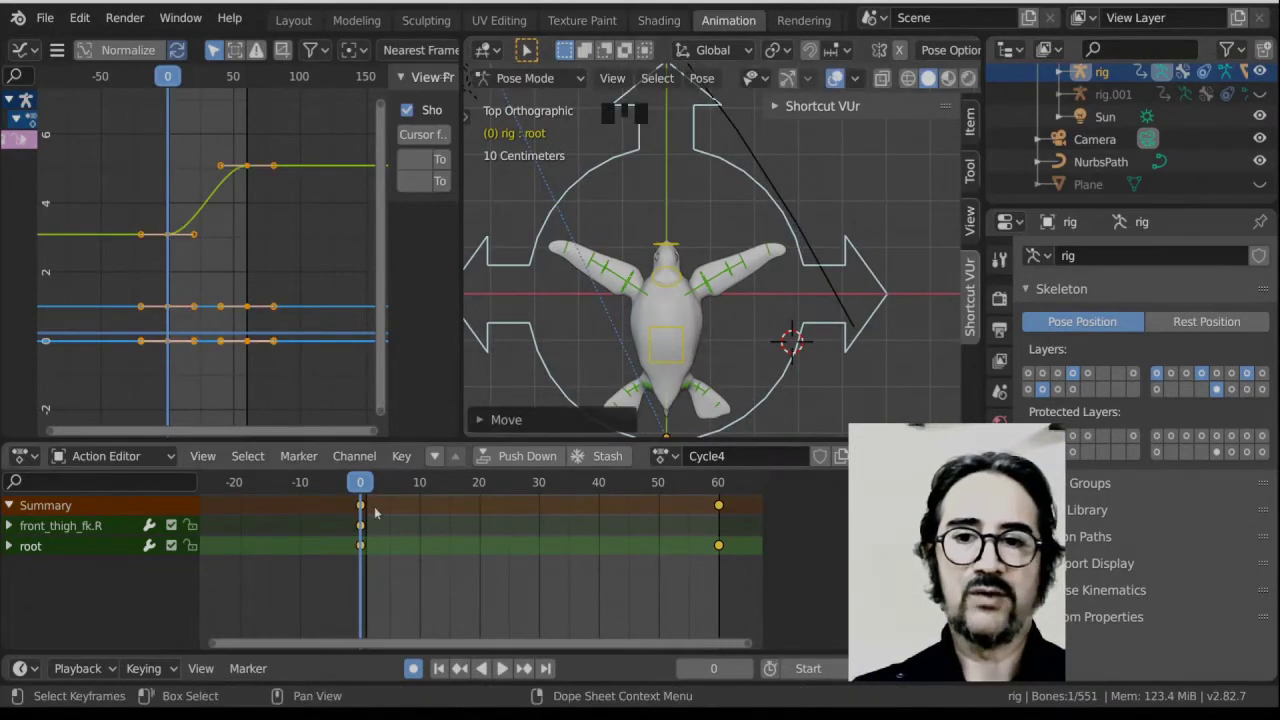
pyautogui.press('space')
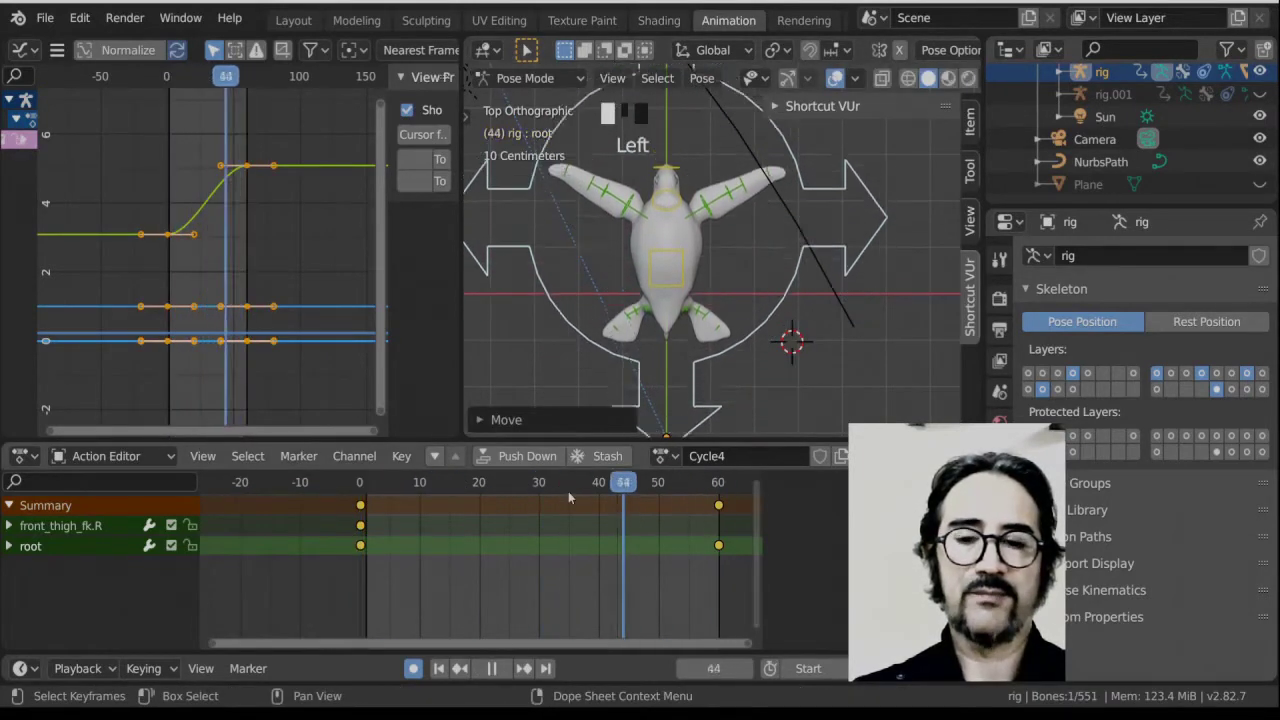
# Stop playback, widen the Graph Editor and select the root's forward-travel curve at its frame 0 keyframe.
pyautogui.press('space')
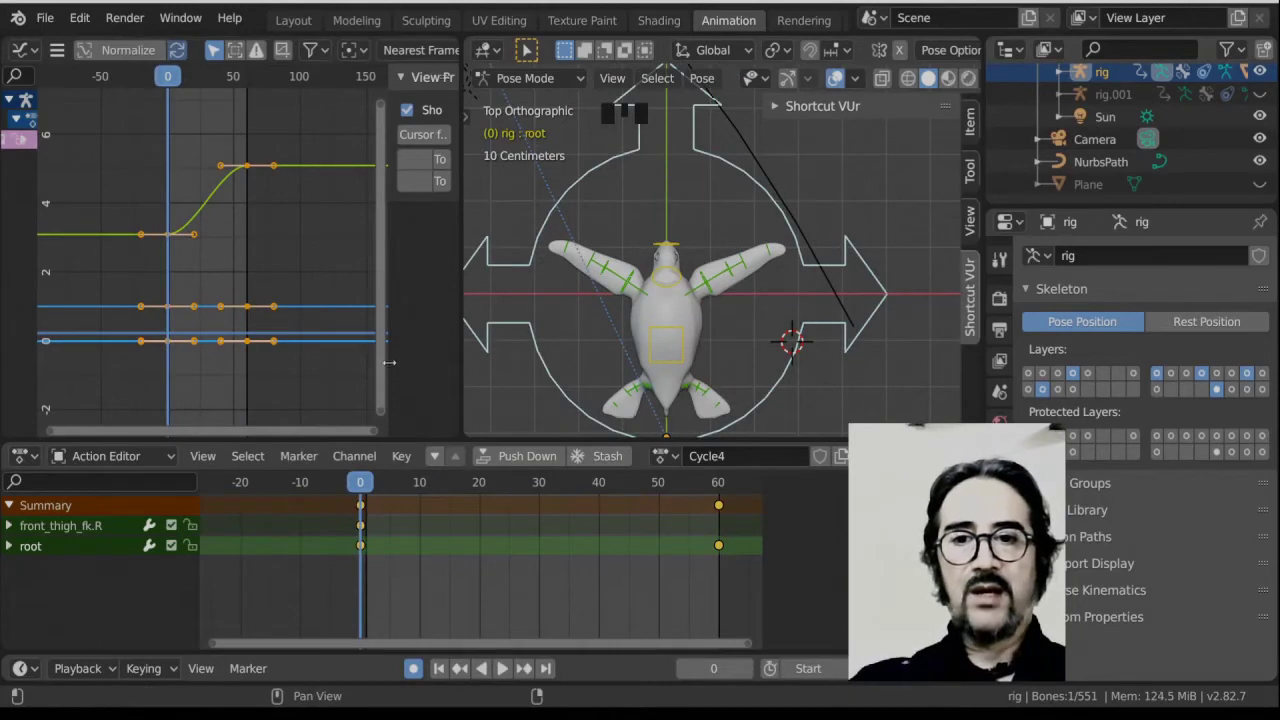
pyautogui.moveTo(389, 363); pyautogui.dragTo(477, 343)
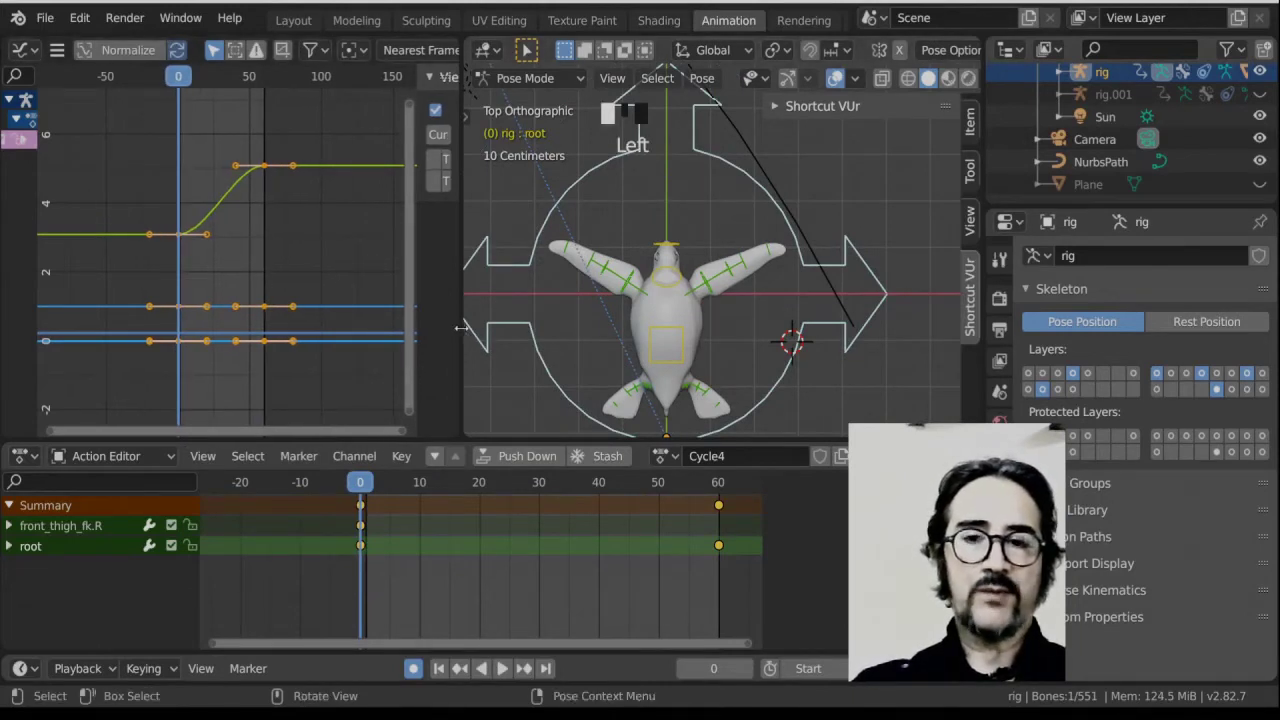
pyautogui.click(468, 337)
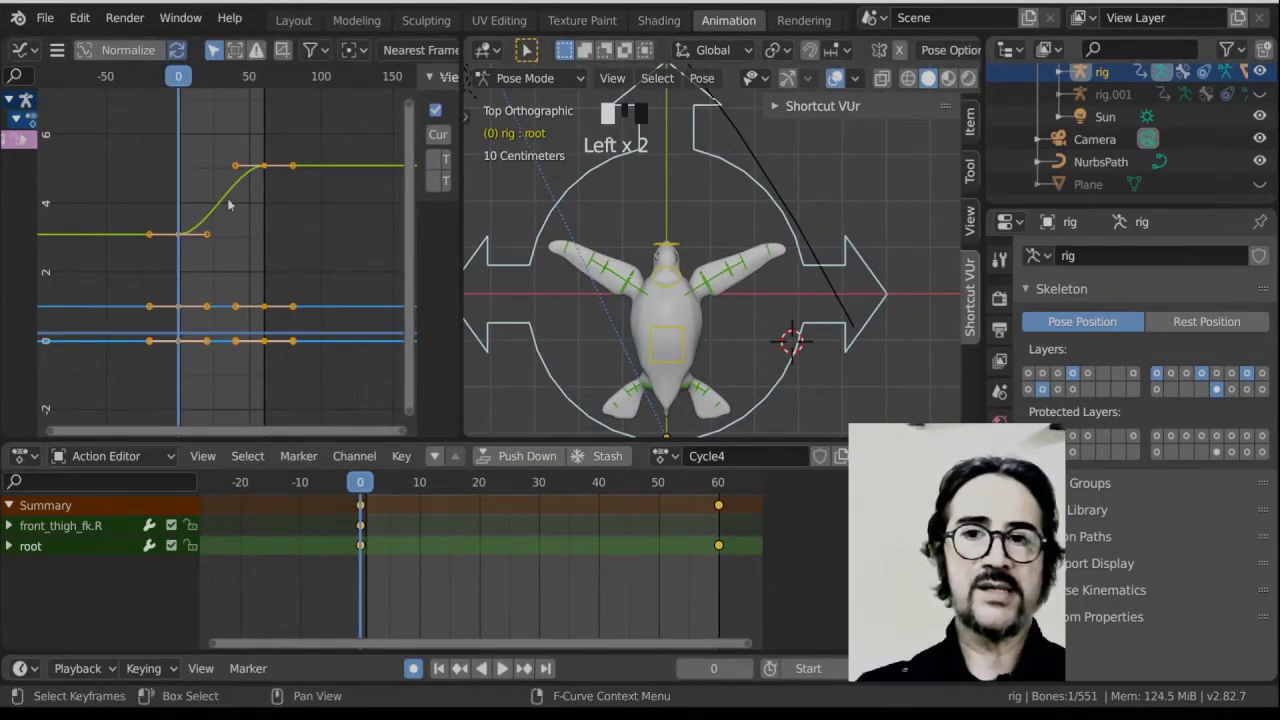
pyautogui.moveTo(232, 207); pyautogui.dragTo(243, 235, button='middle')
pyautogui.scroll(2, 244, 237)
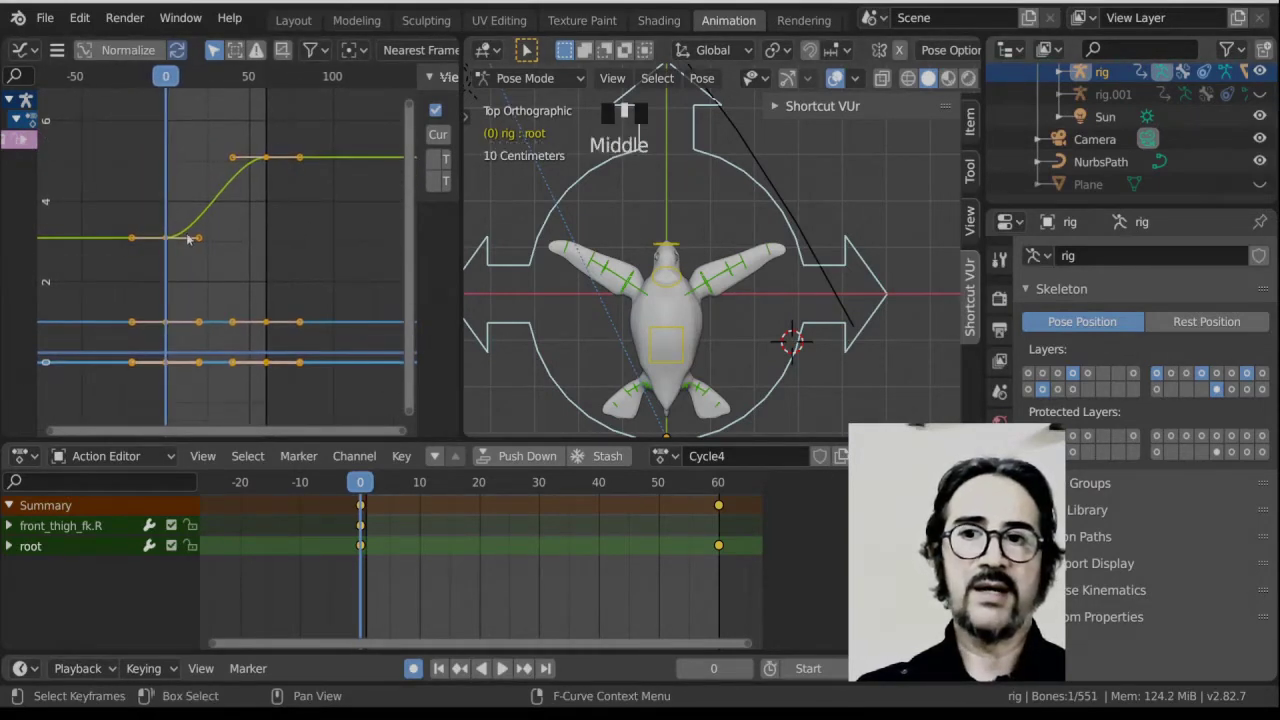
pyautogui.click(174, 237)
pyautogui.click(267, 158)
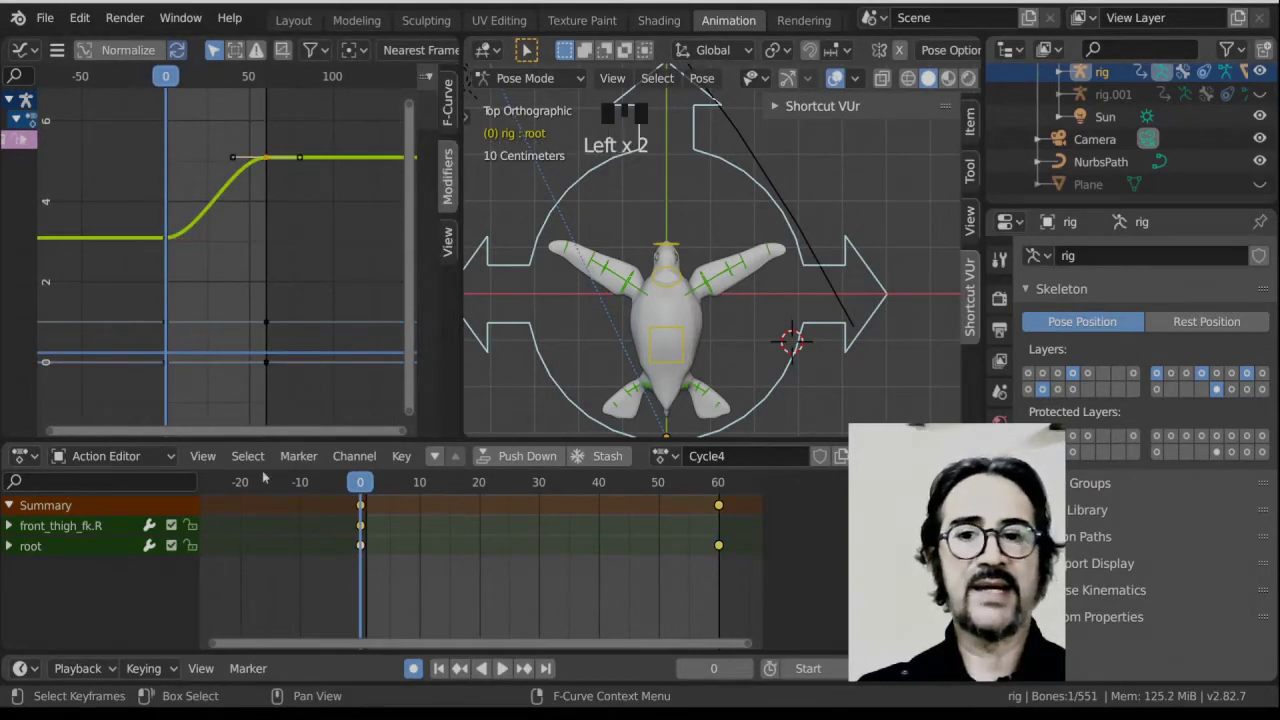
pyautogui.click(166, 236)
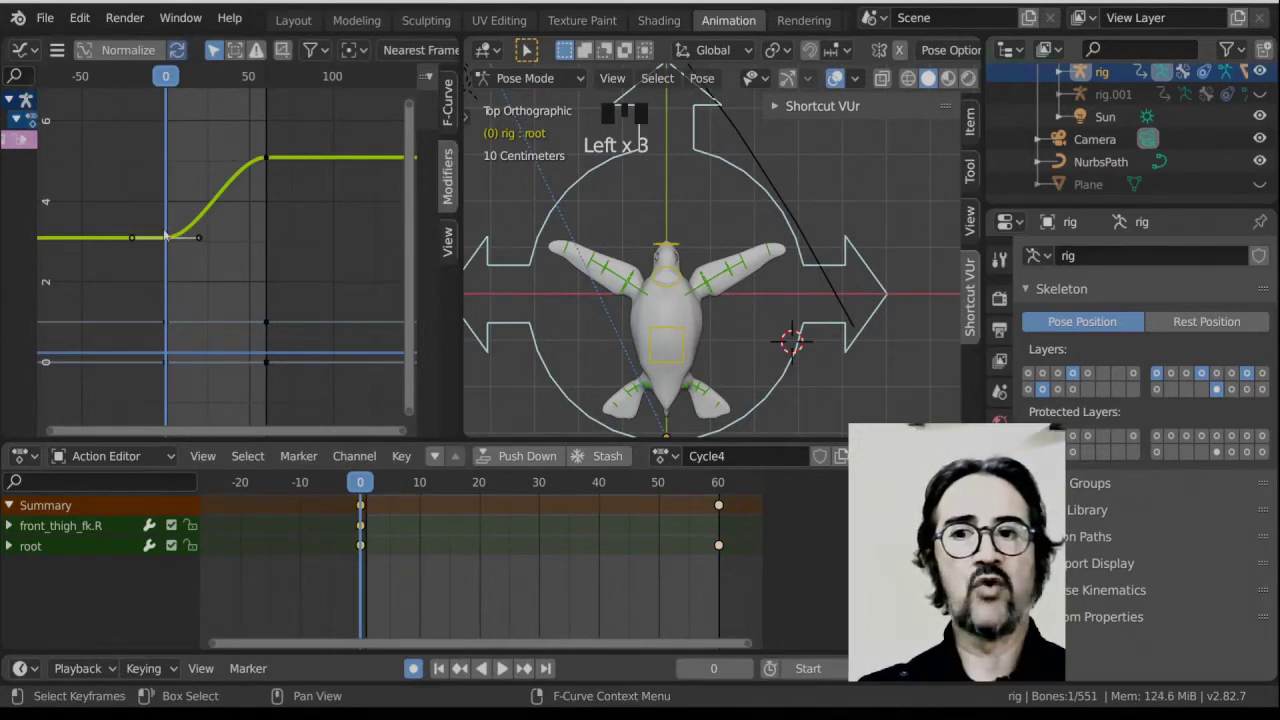
# Scrub and play the animation from frame 0 to examine how the root's forward motion follows its curve.
pyautogui.click(165, 76)
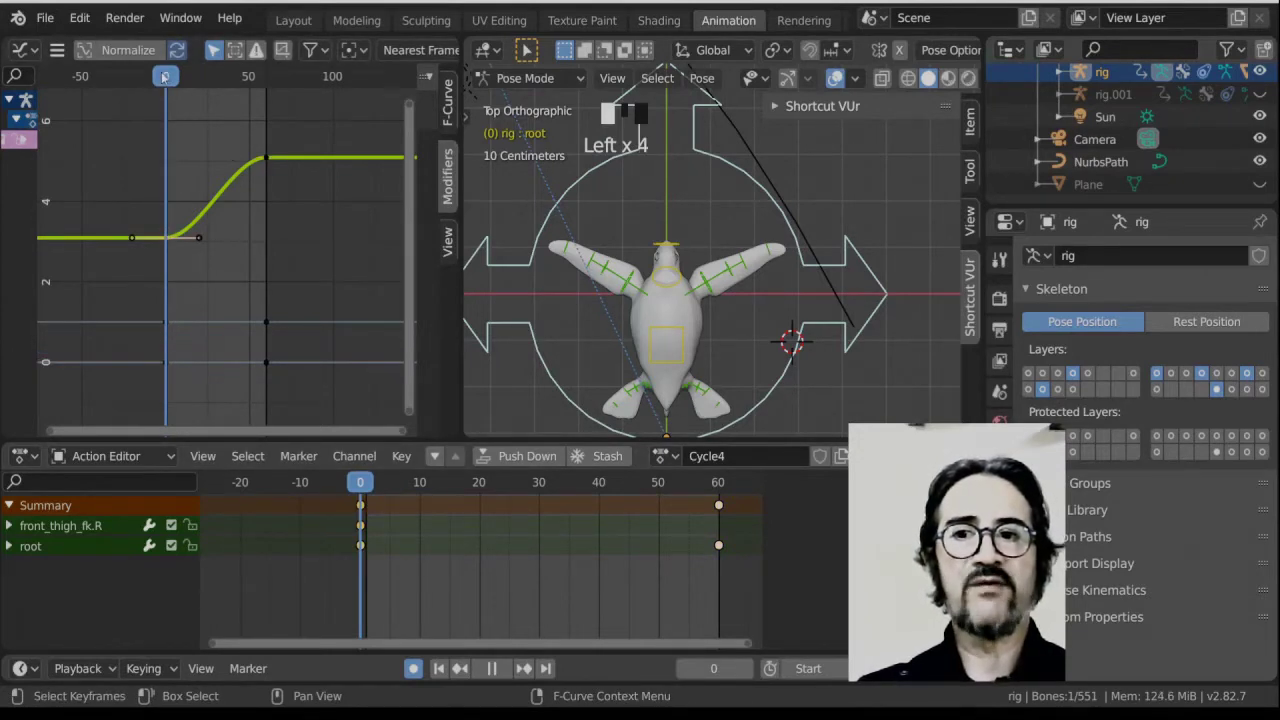
pyautogui.press('space')
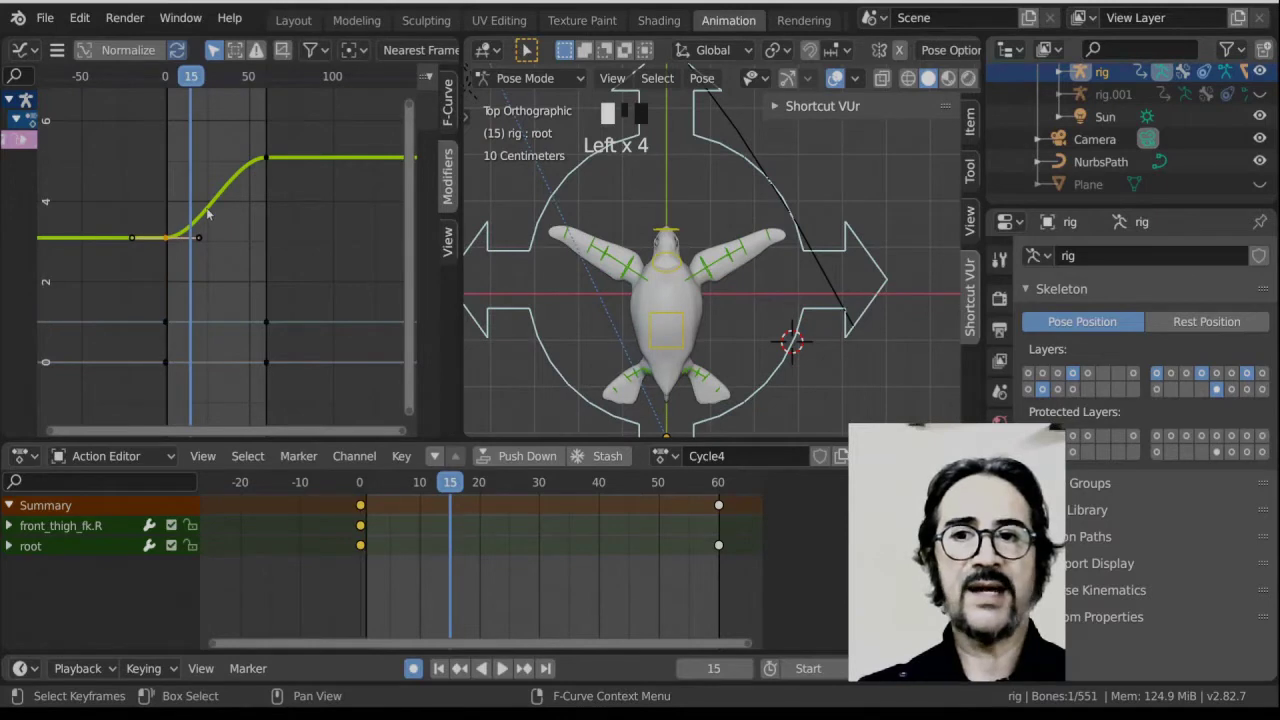
pyautogui.moveTo(190, 76); pyautogui.dragTo(244, 140)
pyautogui.moveTo(229, 88); pyautogui.dragTo(168, 110)
pyautogui.press('space')
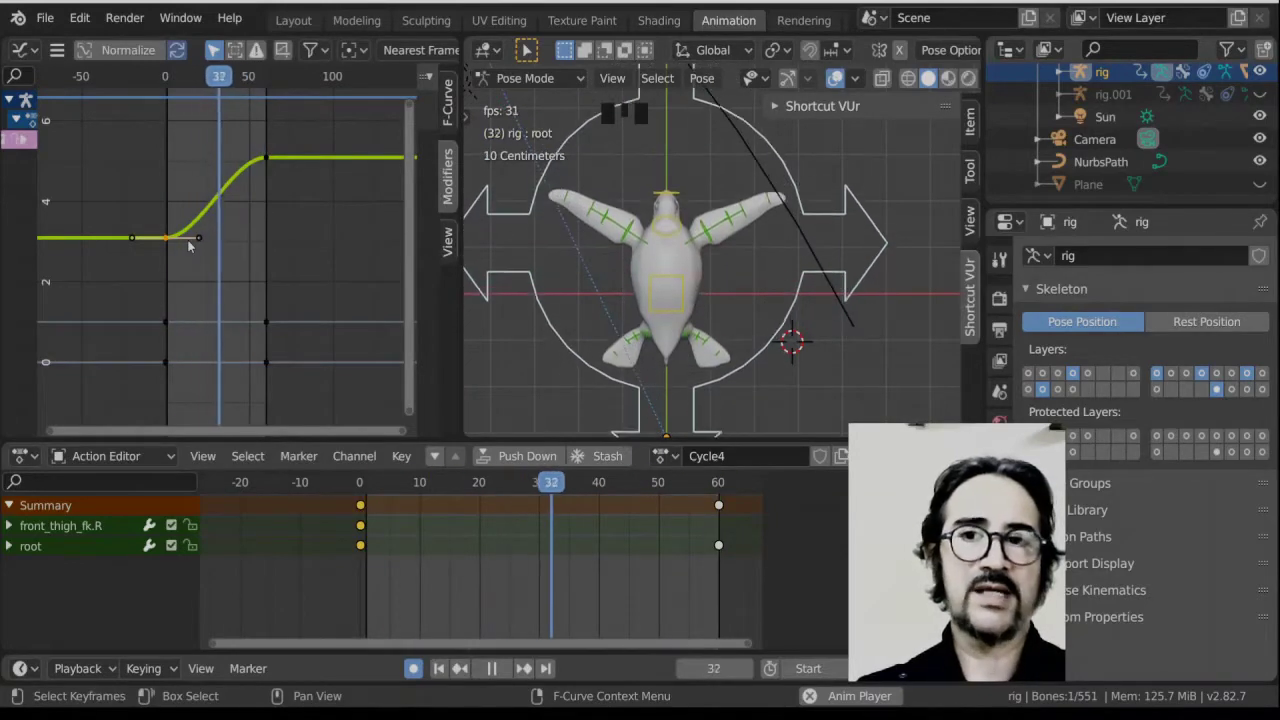
pyautogui.press('space')
# Set the interpolation of the root travel curve's frame 0 keyframe to Linear.
pyautogui.keyDown('shift'); pyautogui.click(225, 187); pyautogui.keyUp('shift')
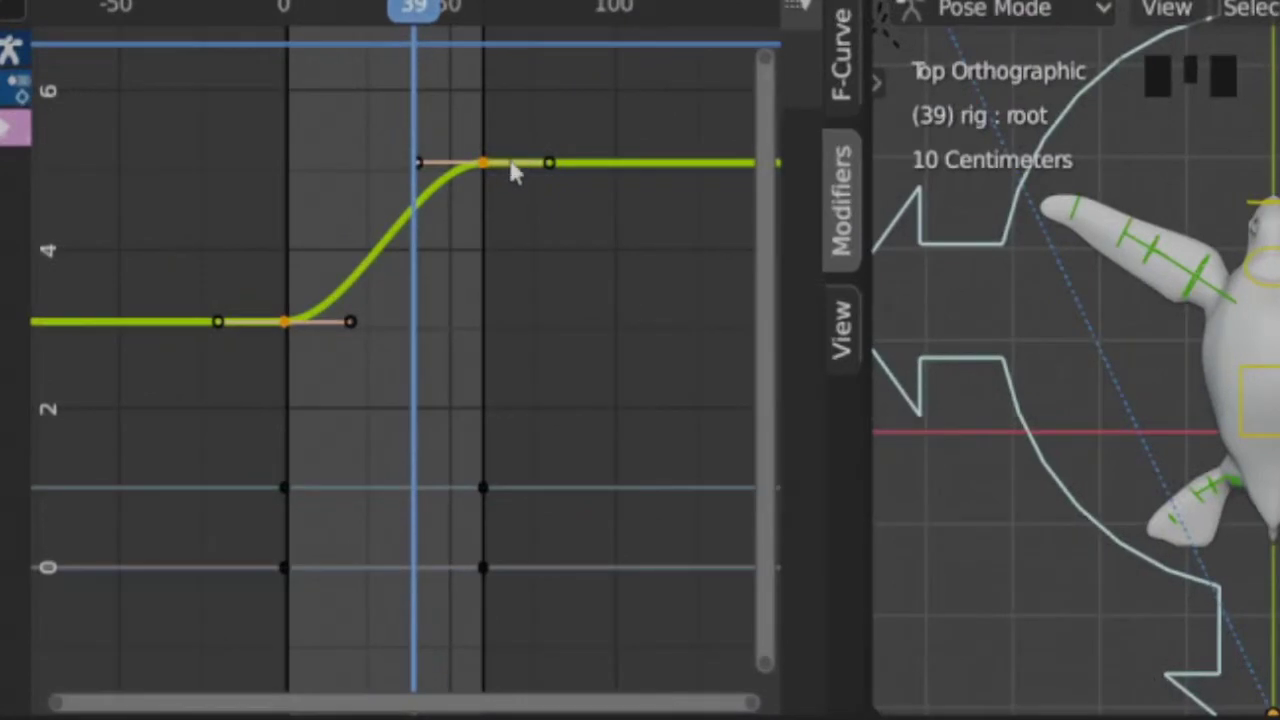
pyautogui.click(165, 238)
pyautogui.click(165, 238)
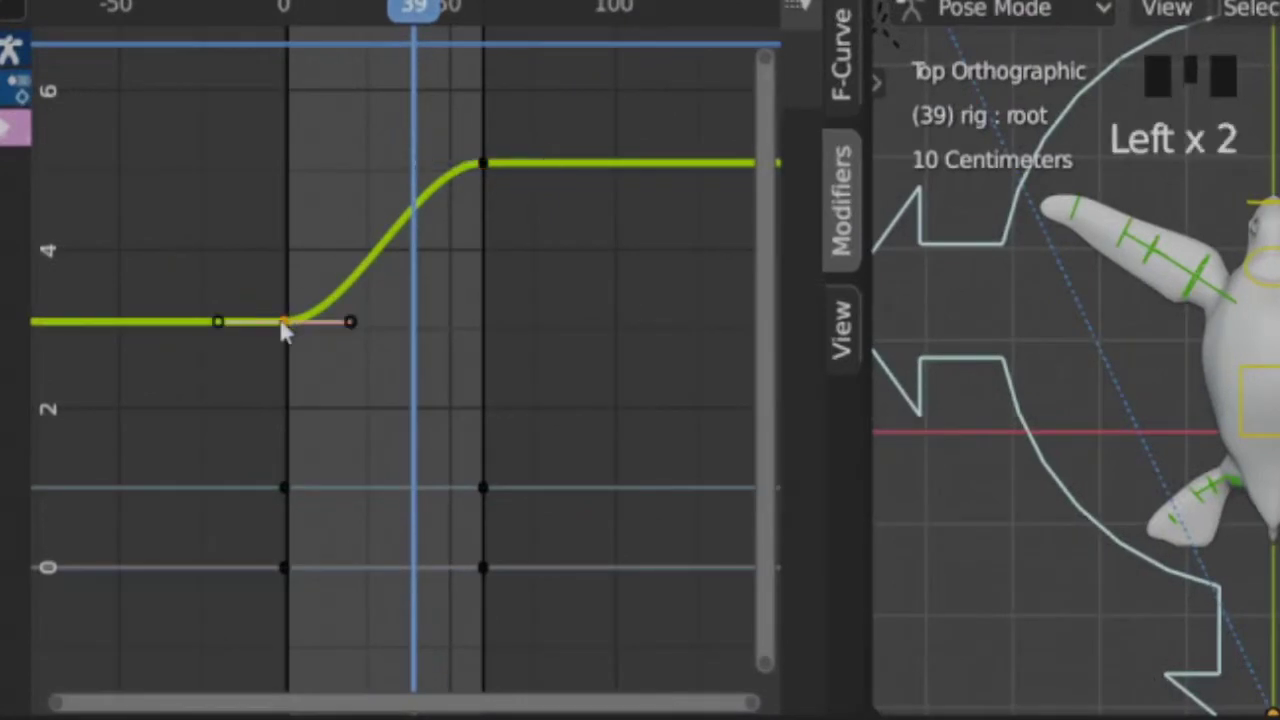
pyautogui.press('t')
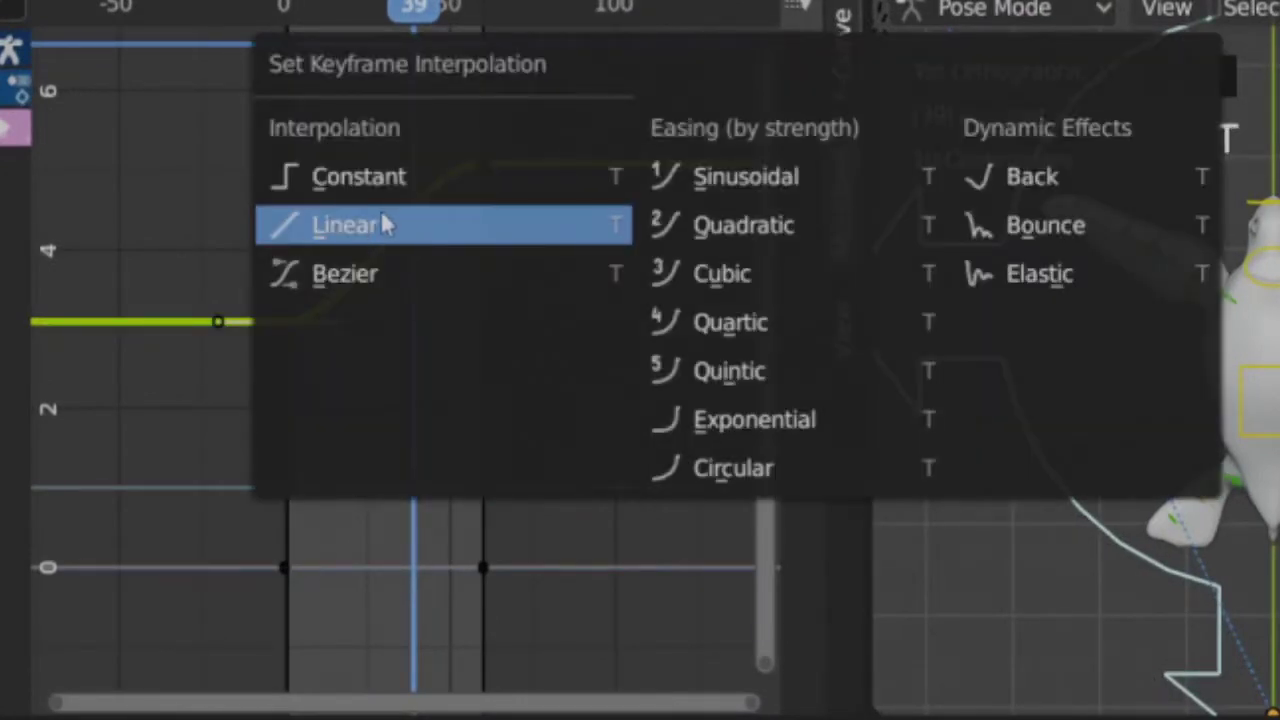
pyautogui.click(385, 224)
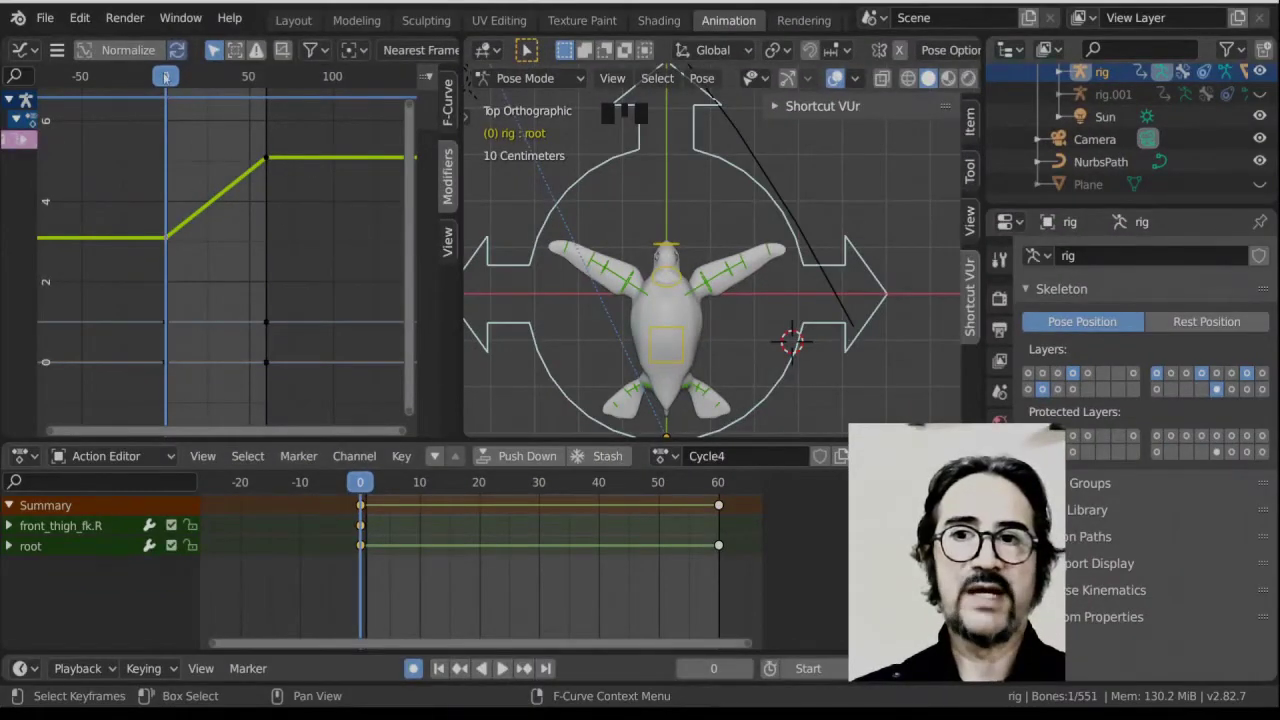
# Play the animation to check the root's forward speed and return to frame 0.
pyautogui.click(189, 258)
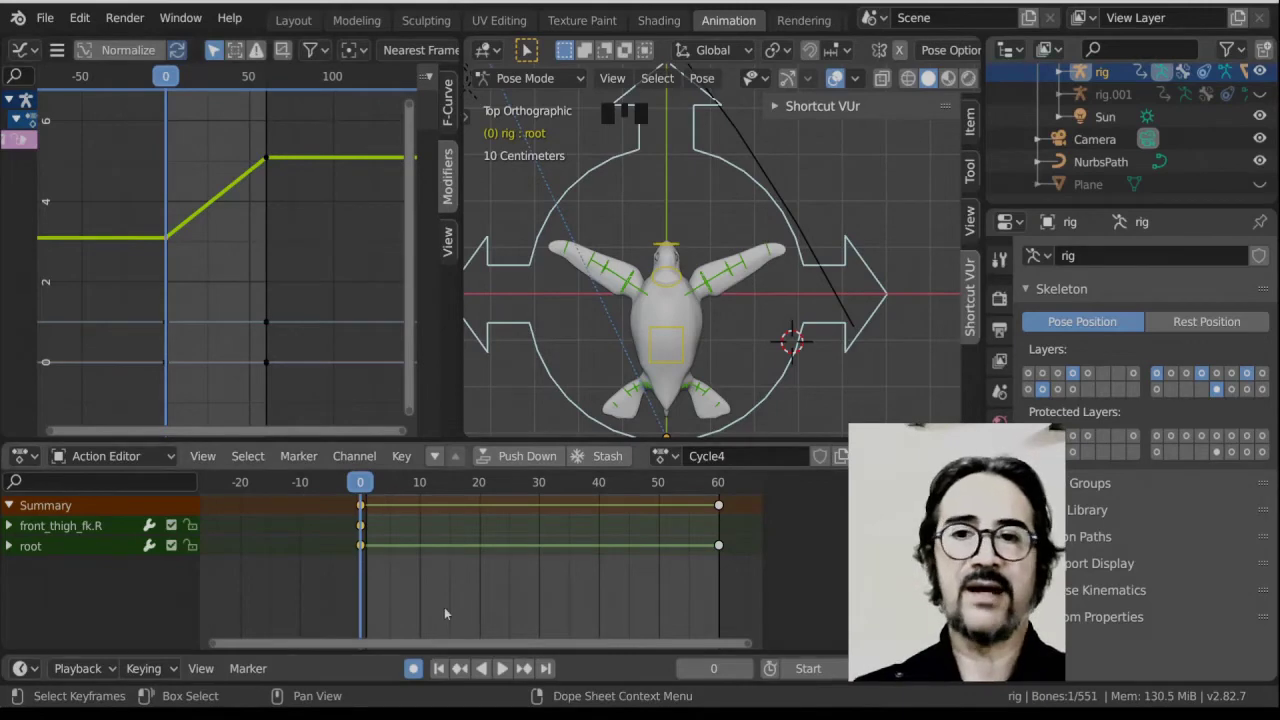
pyautogui.press('space')
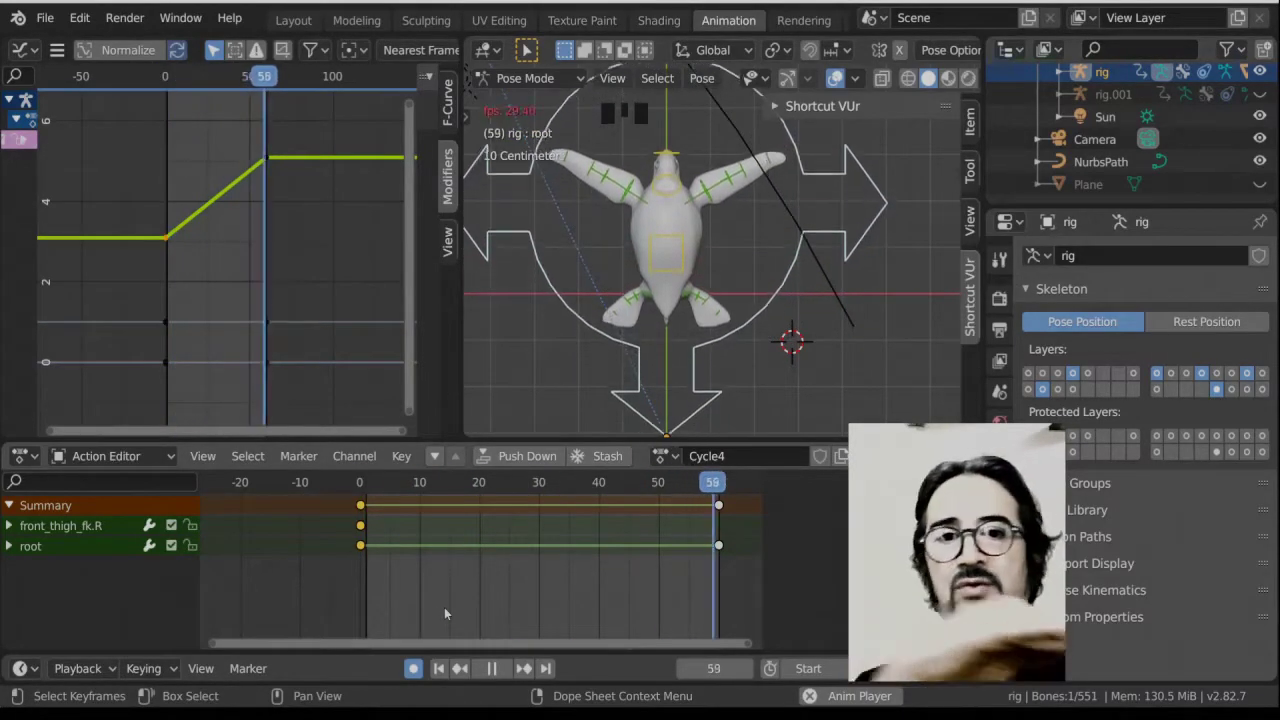
pyautogui.press('space')
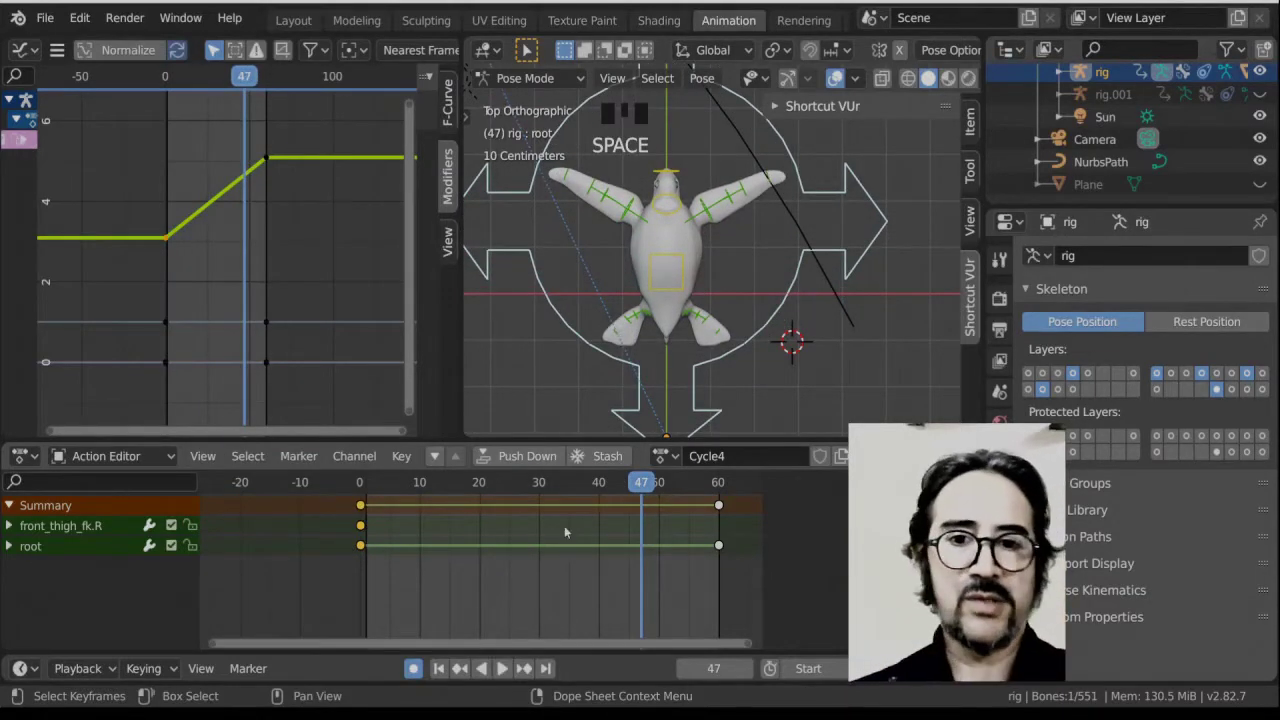
pyautogui.moveTo(610, 484); pyautogui.dragTo(344, 499)
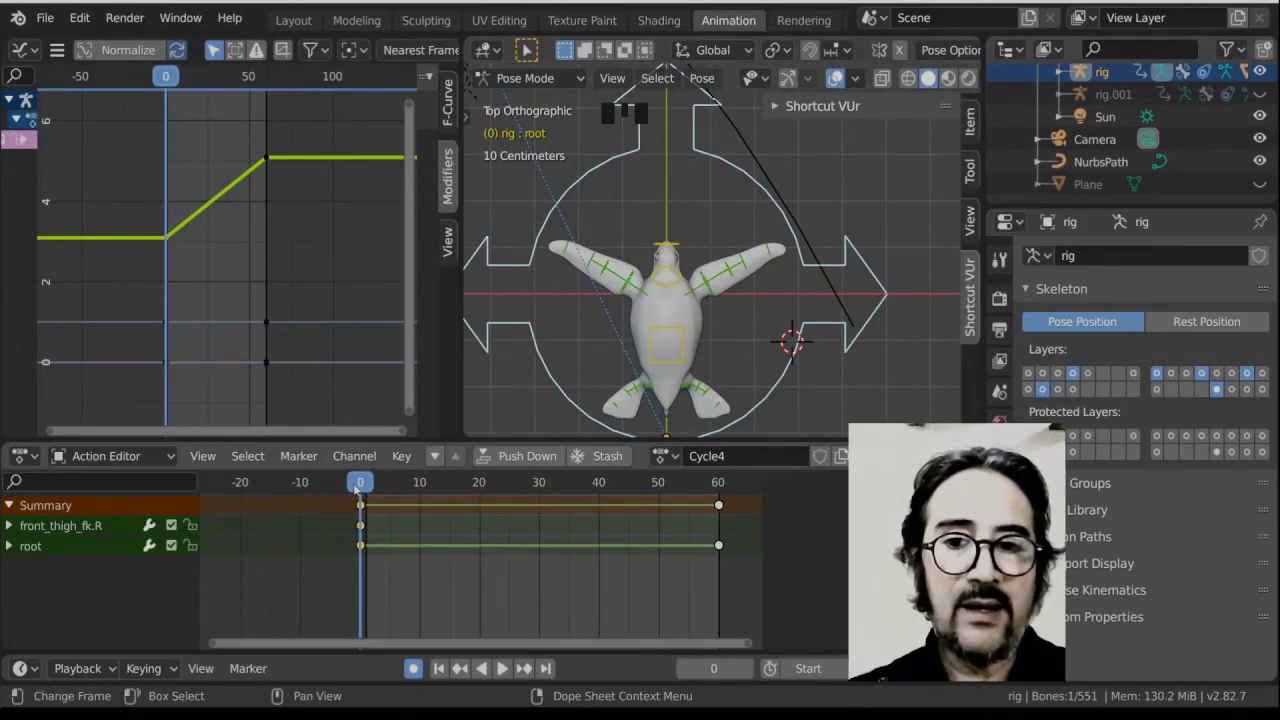
# At frame 10, insert a LocRot keyframe on both front_thigh_fk.R and front_thigh_fk.L.
pyautogui.moveTo(362, 484); pyautogui.dragTo(421, 507)
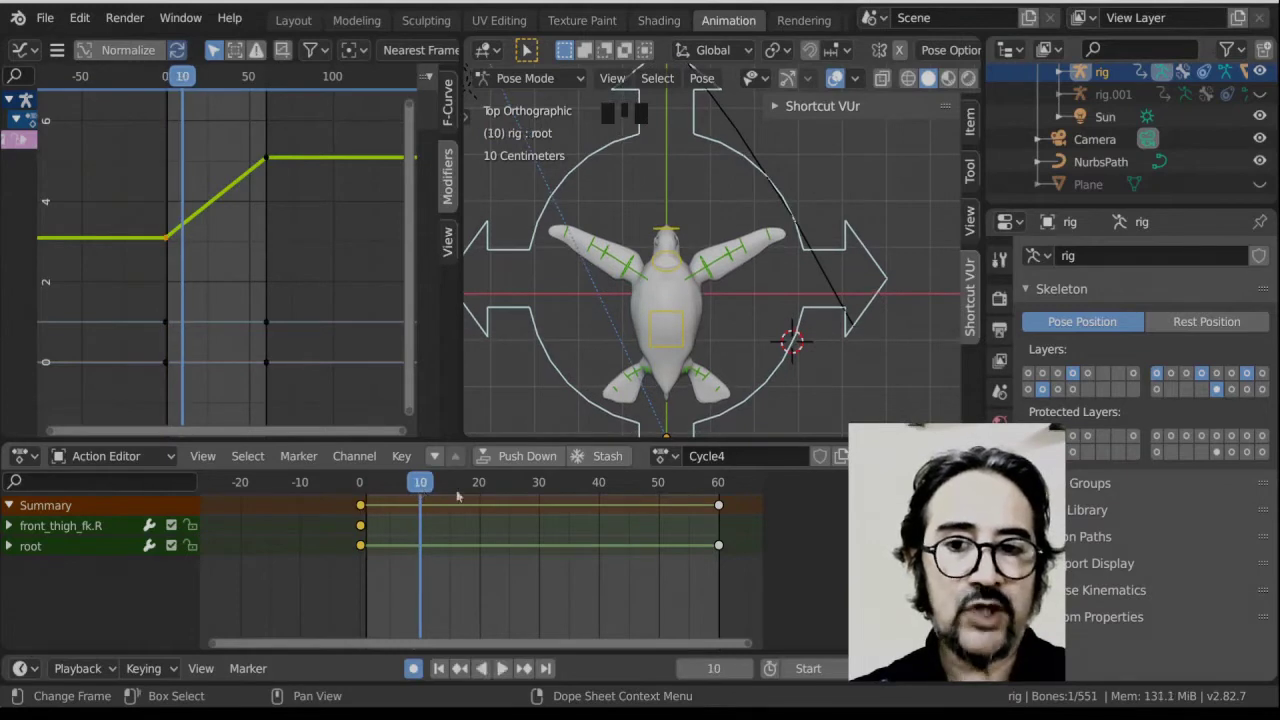
pyautogui.click(705, 272)
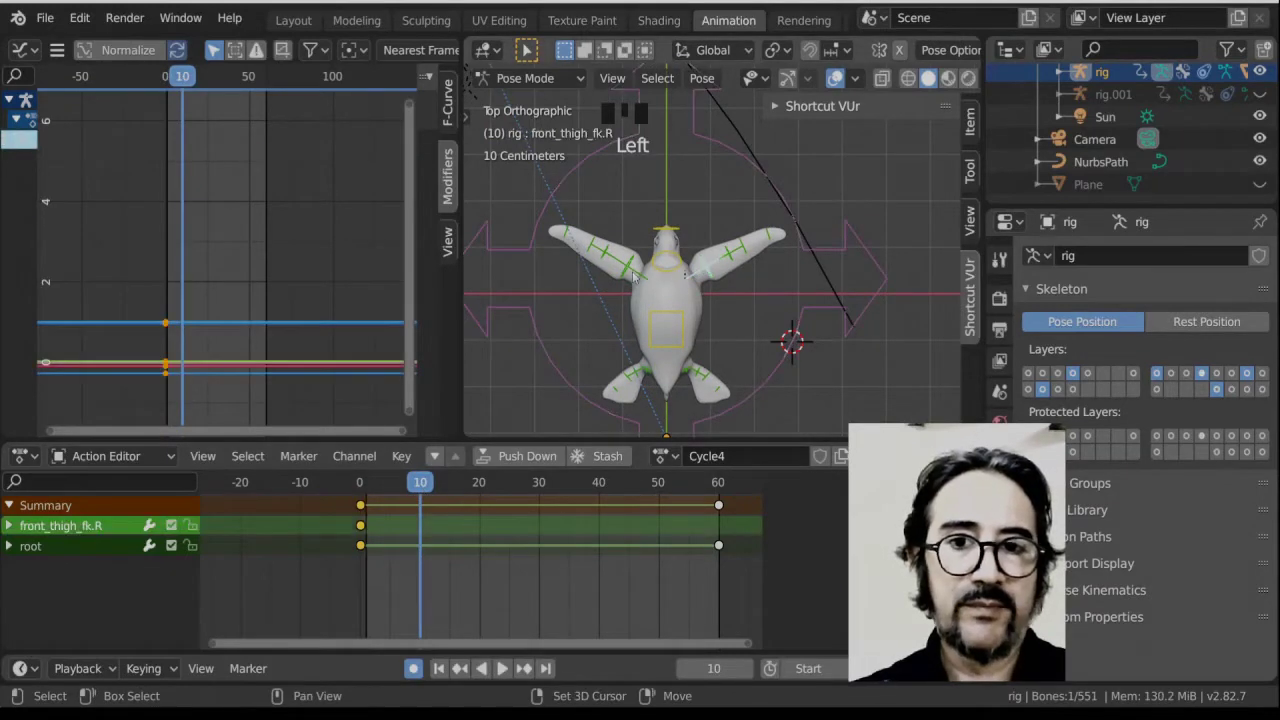
pyautogui.keyDown('shift'); pyautogui.click(685, 292); pyautogui.keyUp('shift')
pyautogui.press('i')
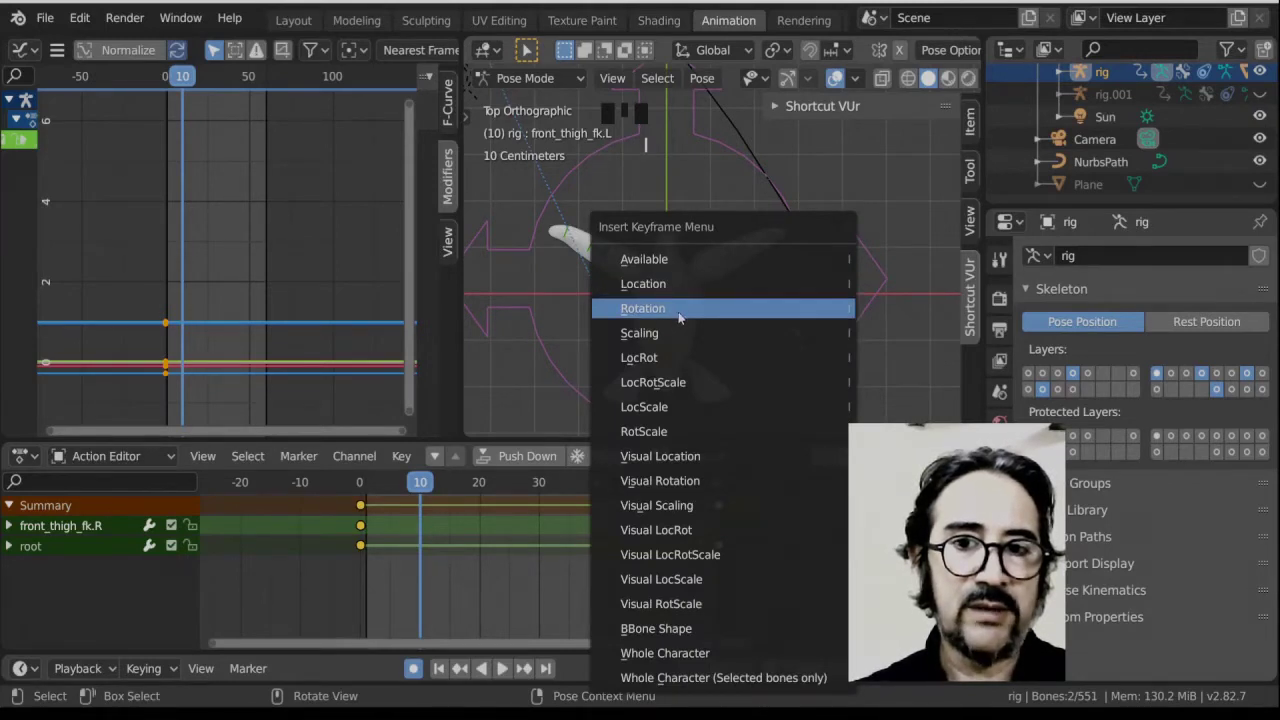
pyautogui.click(683, 358)
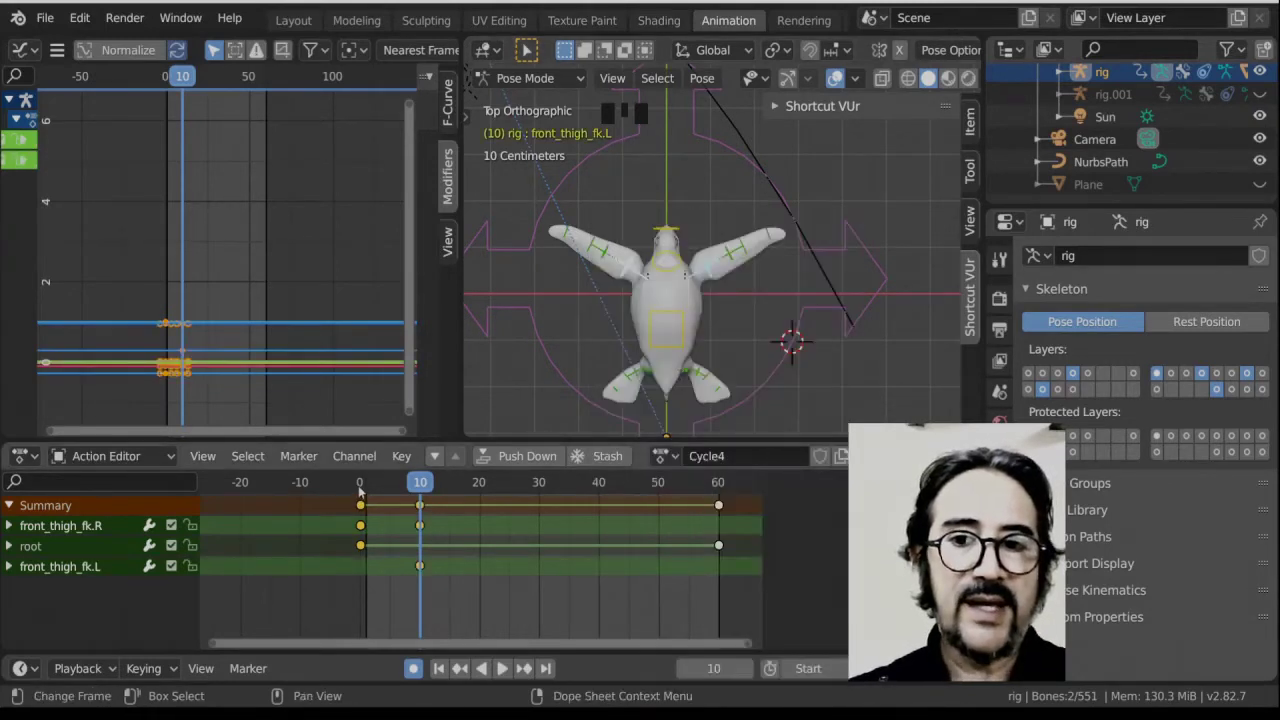
# Insert a keyframe on both front thigh controls at frame 0.
pyautogui.click(395, 490)
pyautogui.press('space')
pyautogui.press('Escape')
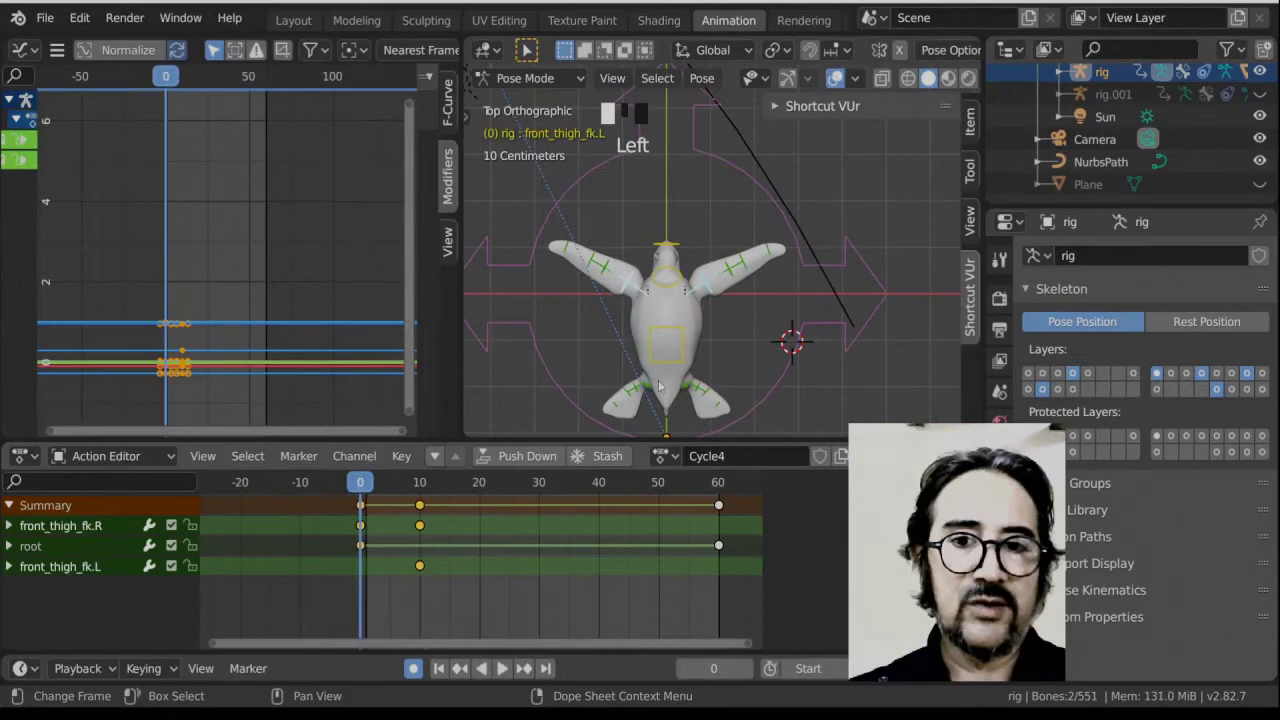
pyautogui.press('i')
pyautogui.click(734, 306)
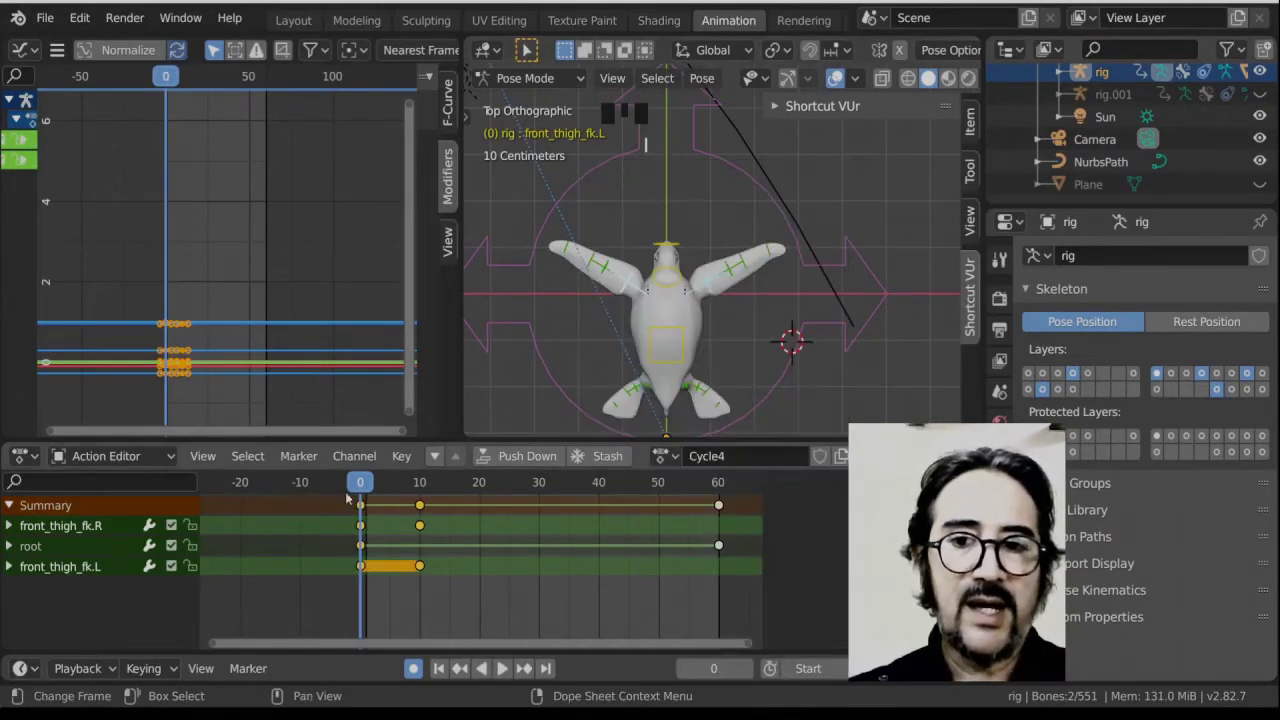
# At frame 55, rotate front_thigh_fk.R alone backward by about 45° in top view.
pyautogui.press('space')
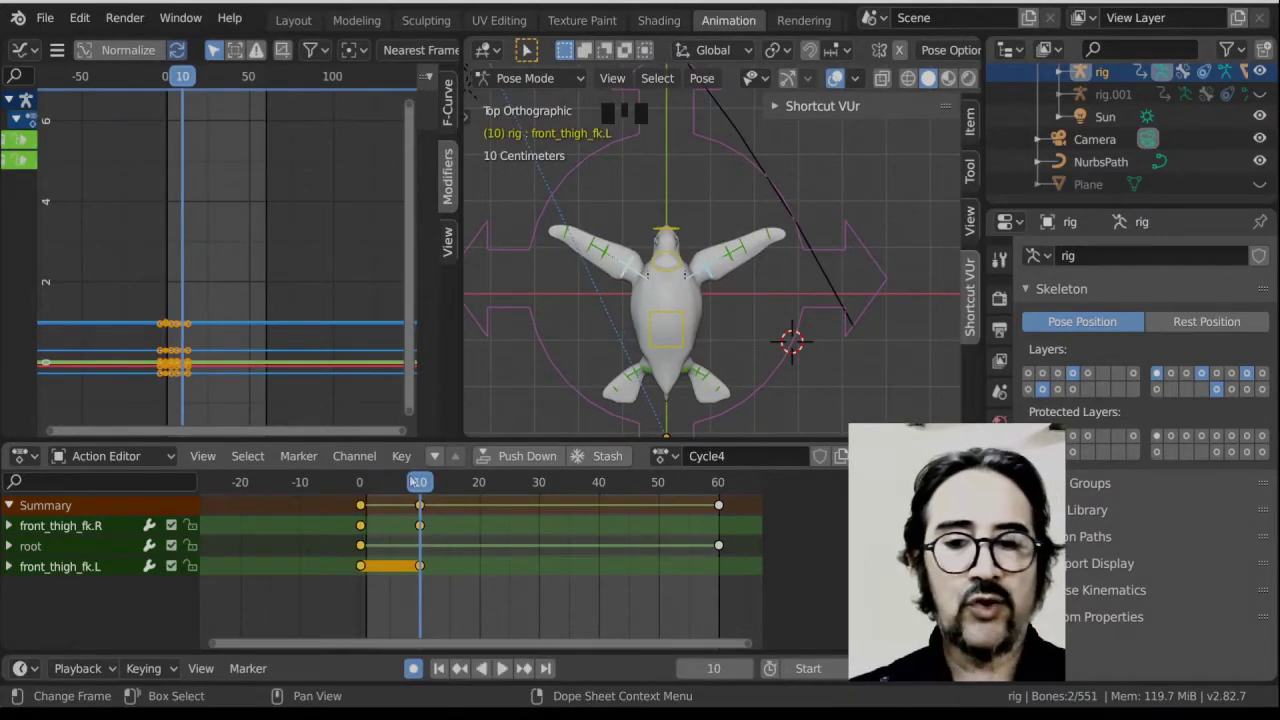
pyautogui.moveTo(420, 482); pyautogui.dragTo(687, 496)
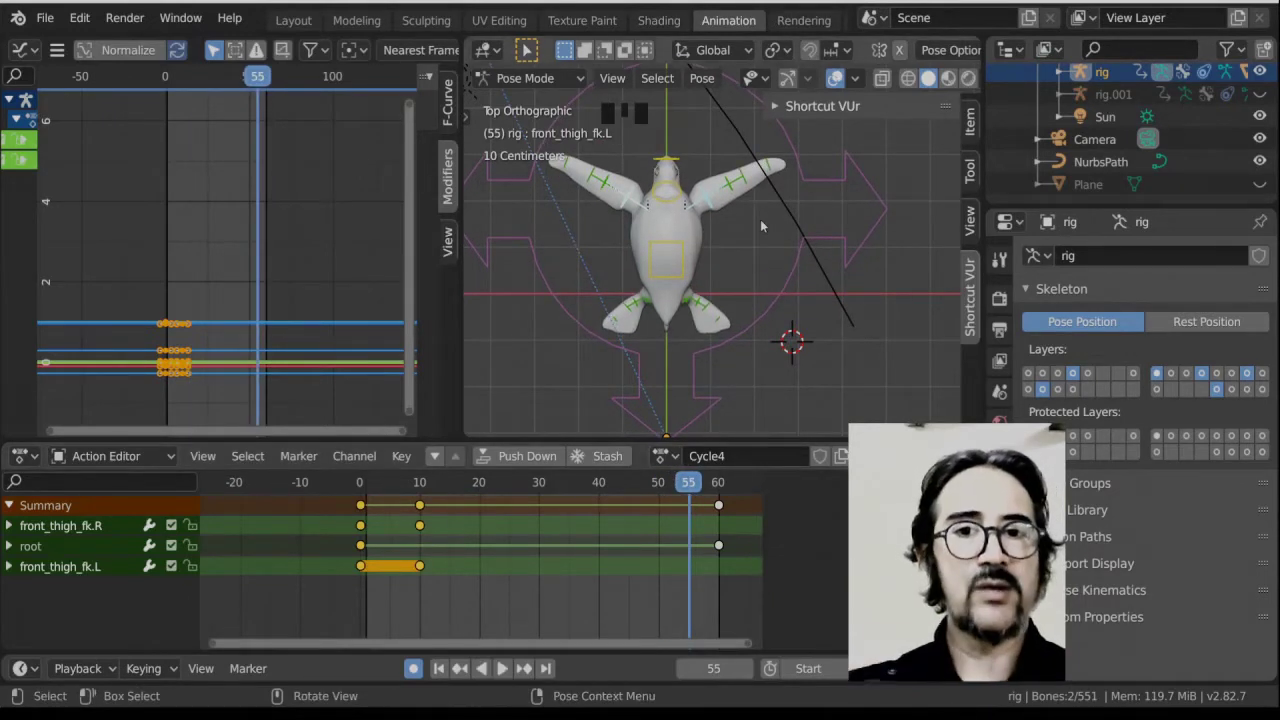
pyautogui.press('r')
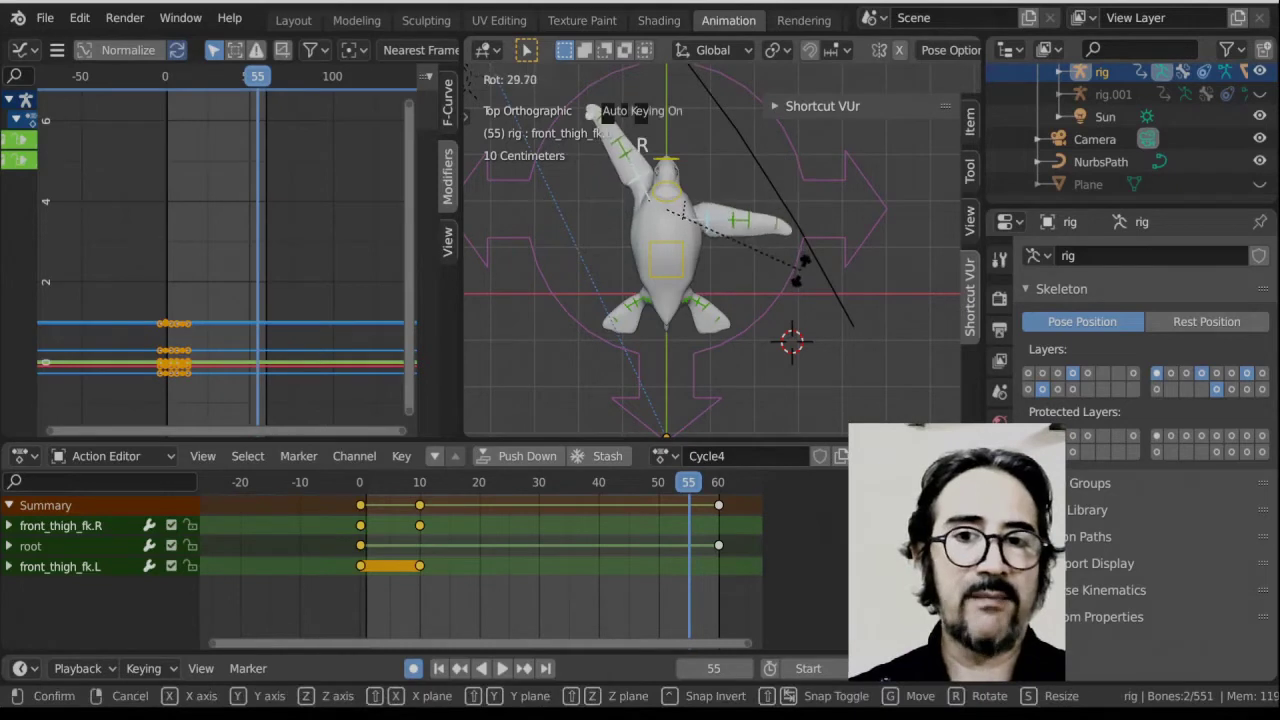
pyautogui.rightClick(799, 270)
pyautogui.click(706, 207)
pyautogui.press('r')
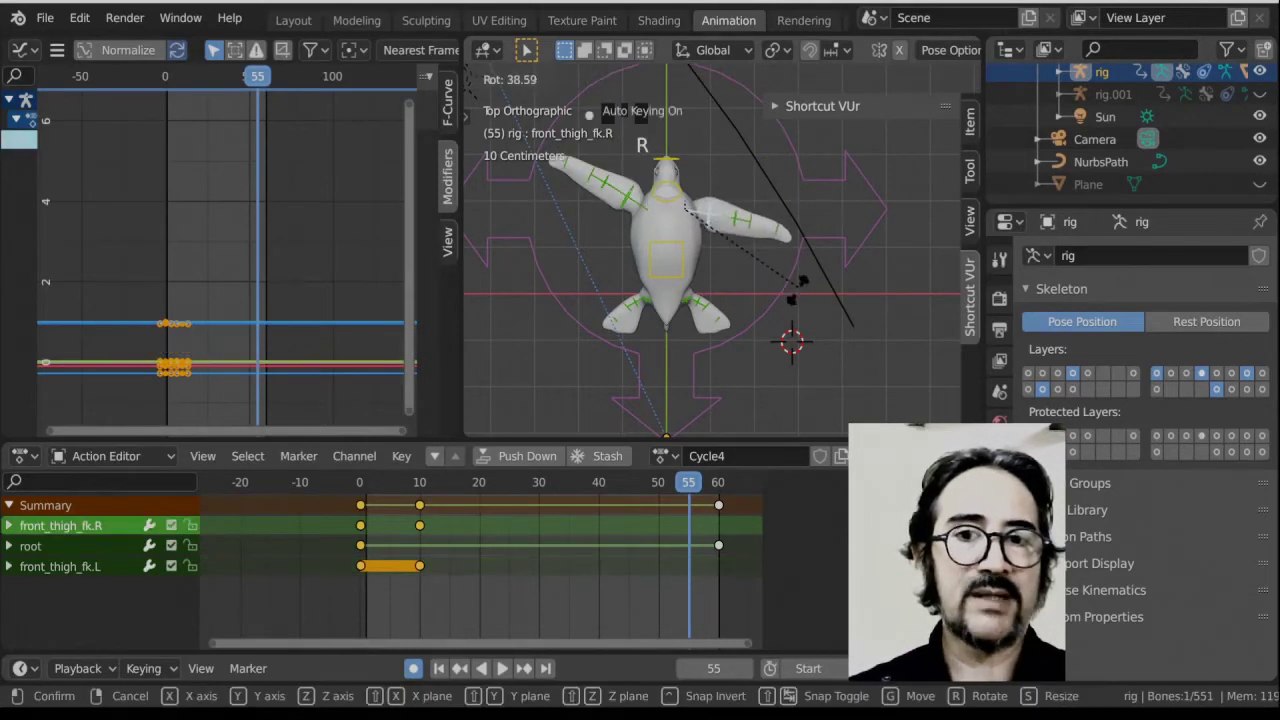
pyautogui.click(790, 310)
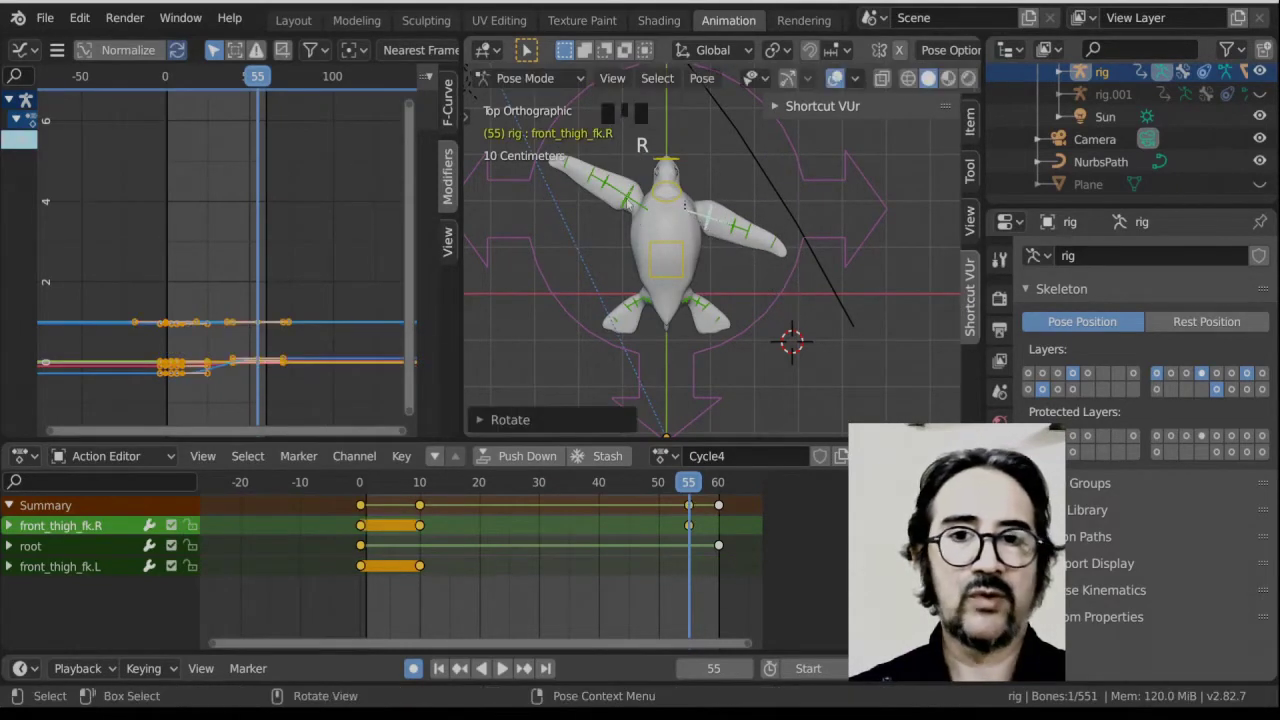
# Rotate front_thigh_fk.L backward by about 44° and about 10° more at frame 55 to match the opposite flipper.
pyautogui.click(641, 206)
pyautogui.press('r')
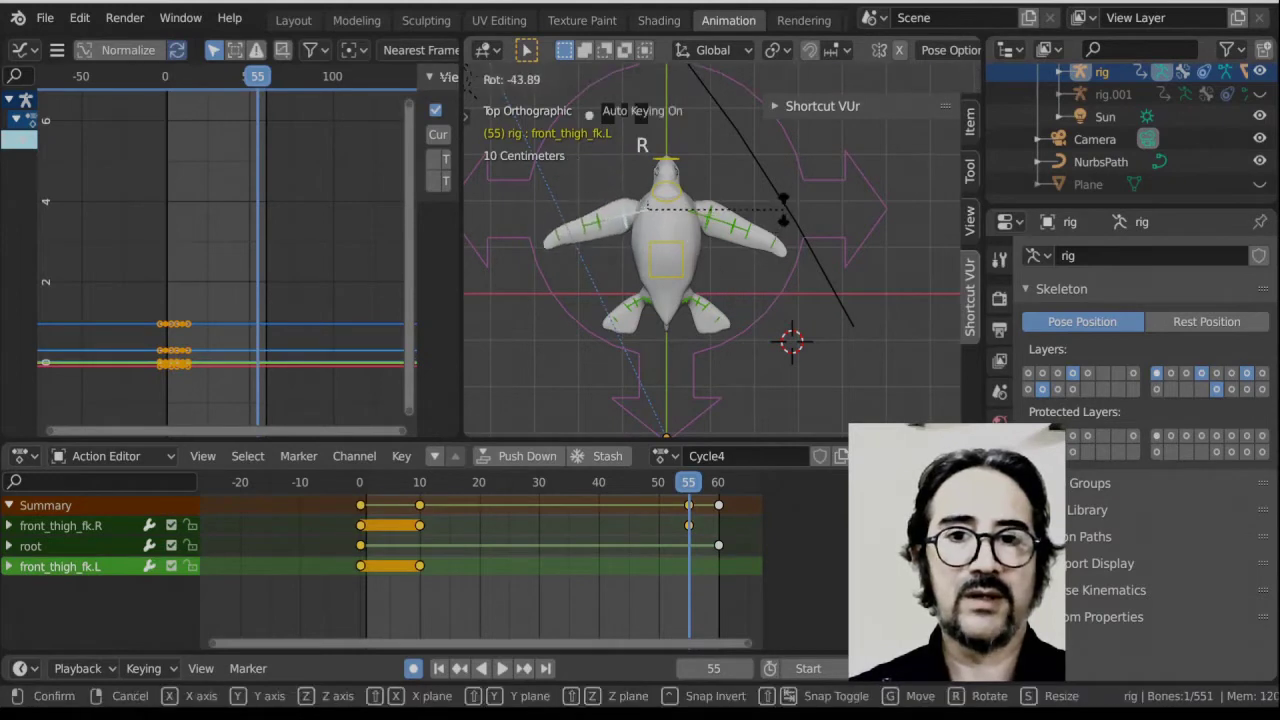
pyautogui.click(786, 202)
pyautogui.press('r')
pyautogui.click(786, 207)
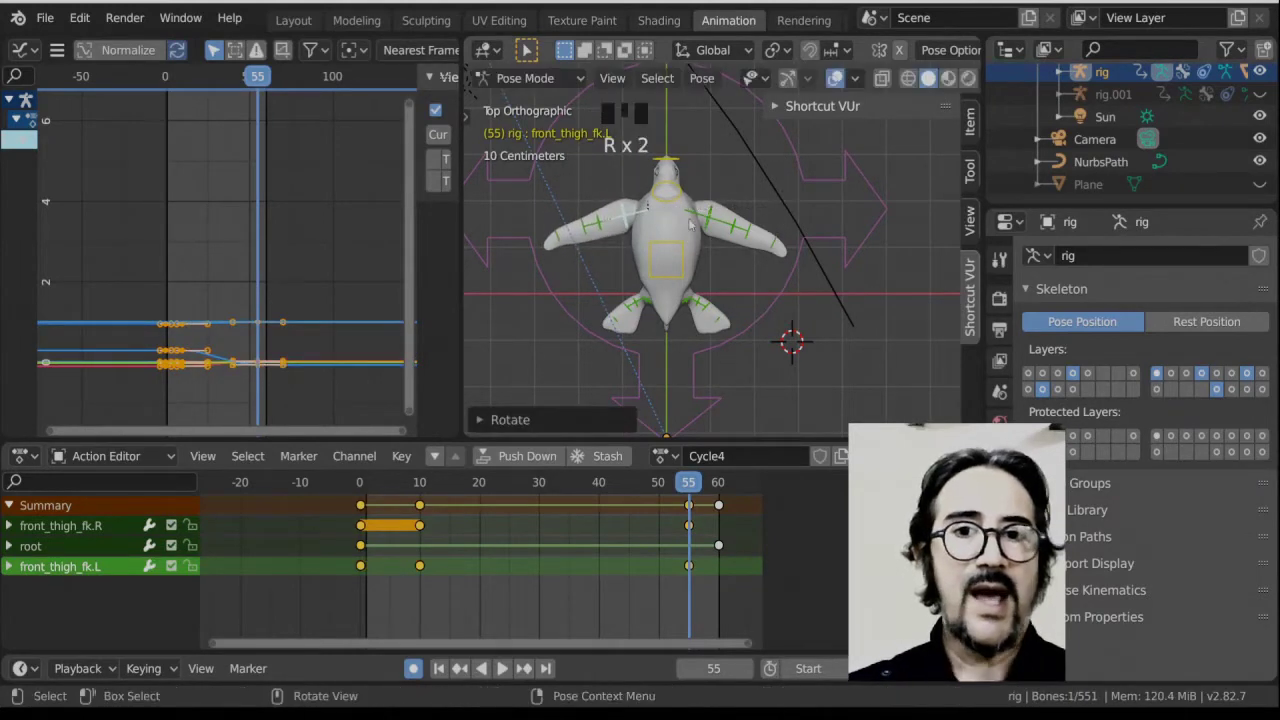
pyautogui.press('r')
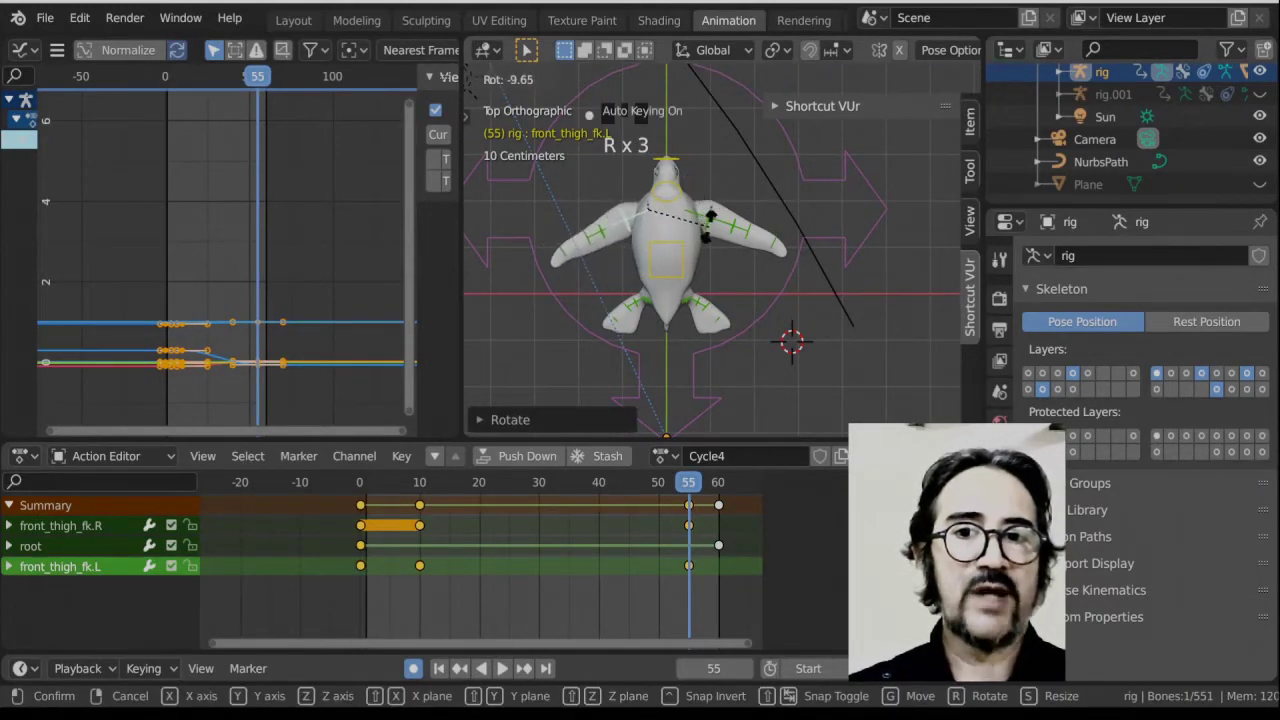
pyautogui.click(688, 224)
# Copy the pose of front_thigh_fk.R and paste it flipped onto front_thigh_fk.L at frame 55.
pyautogui.click(697, 214)
pyautogui.press('r')
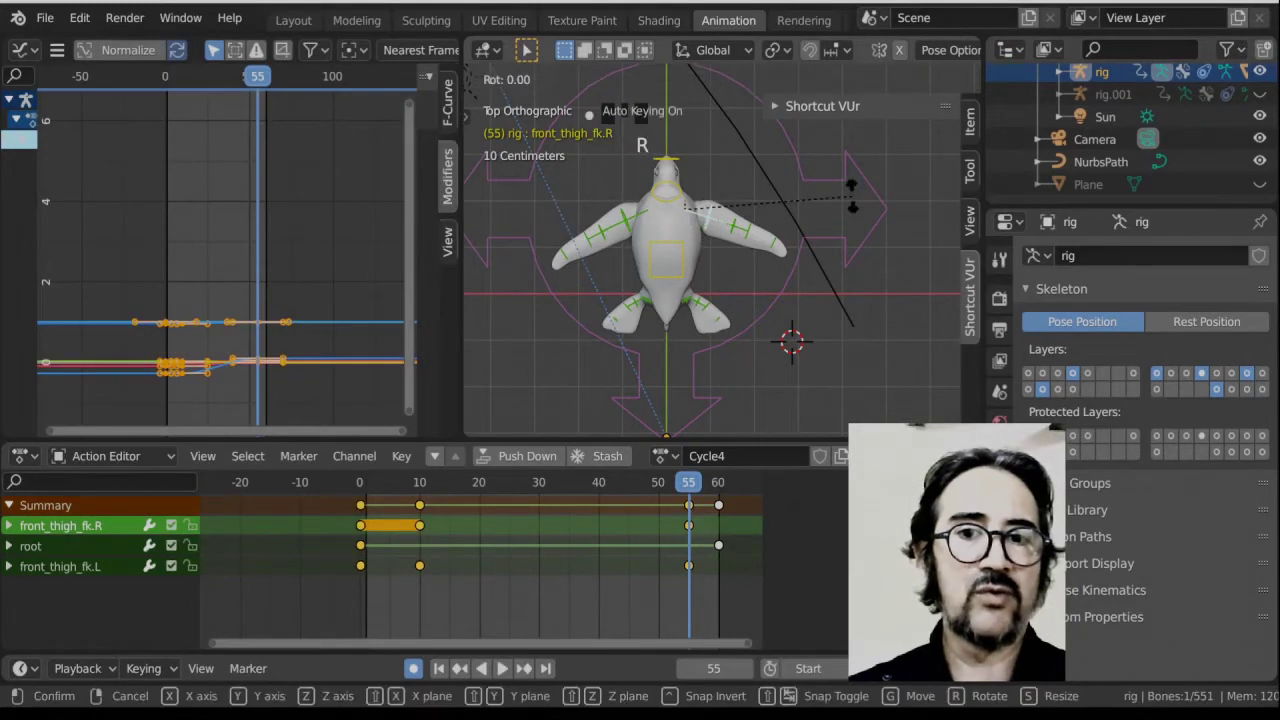
pyautogui.click(849, 200)
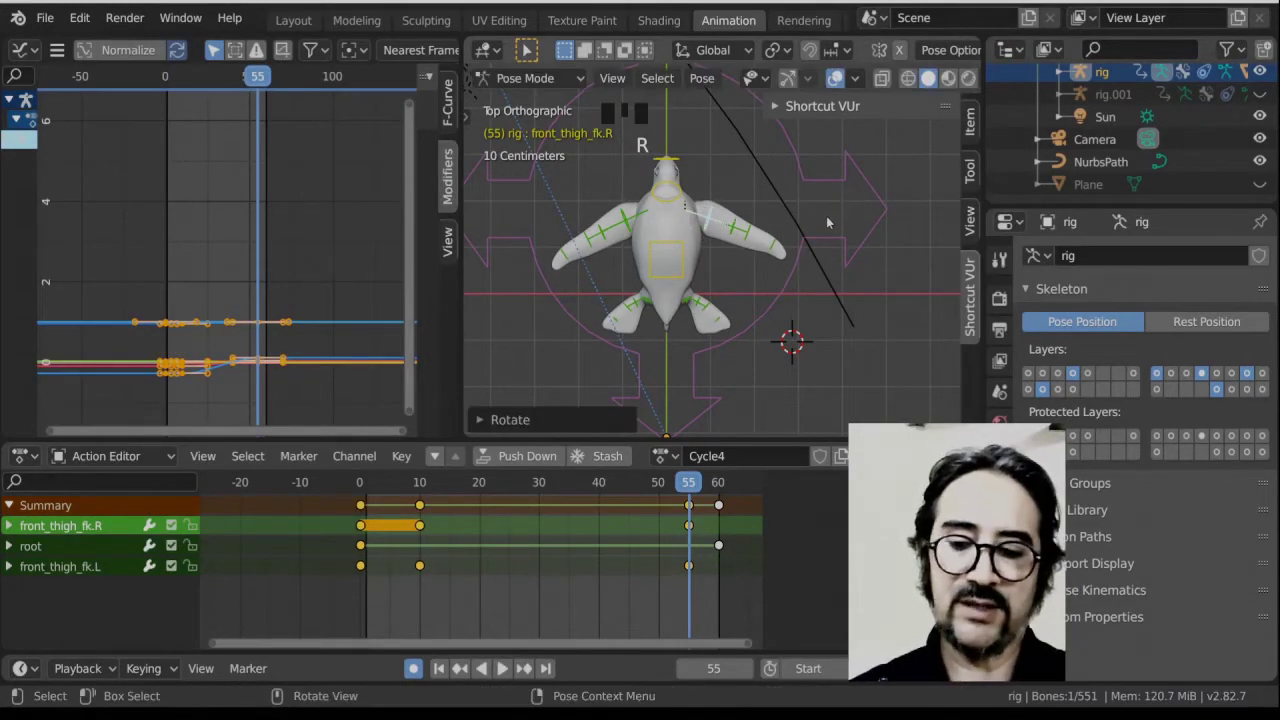
pyautogui.hotkey('ctrl', 'c')
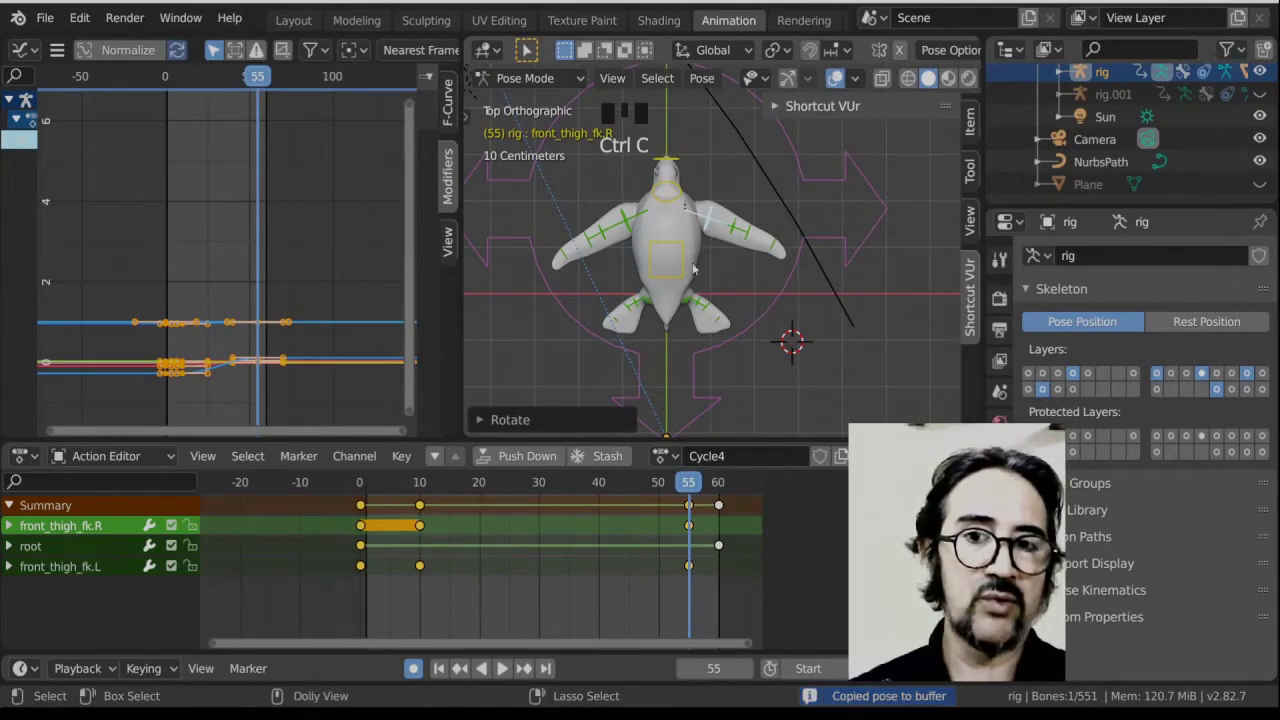
pyautogui.hotkey('ctrl', 'shift', 'v')
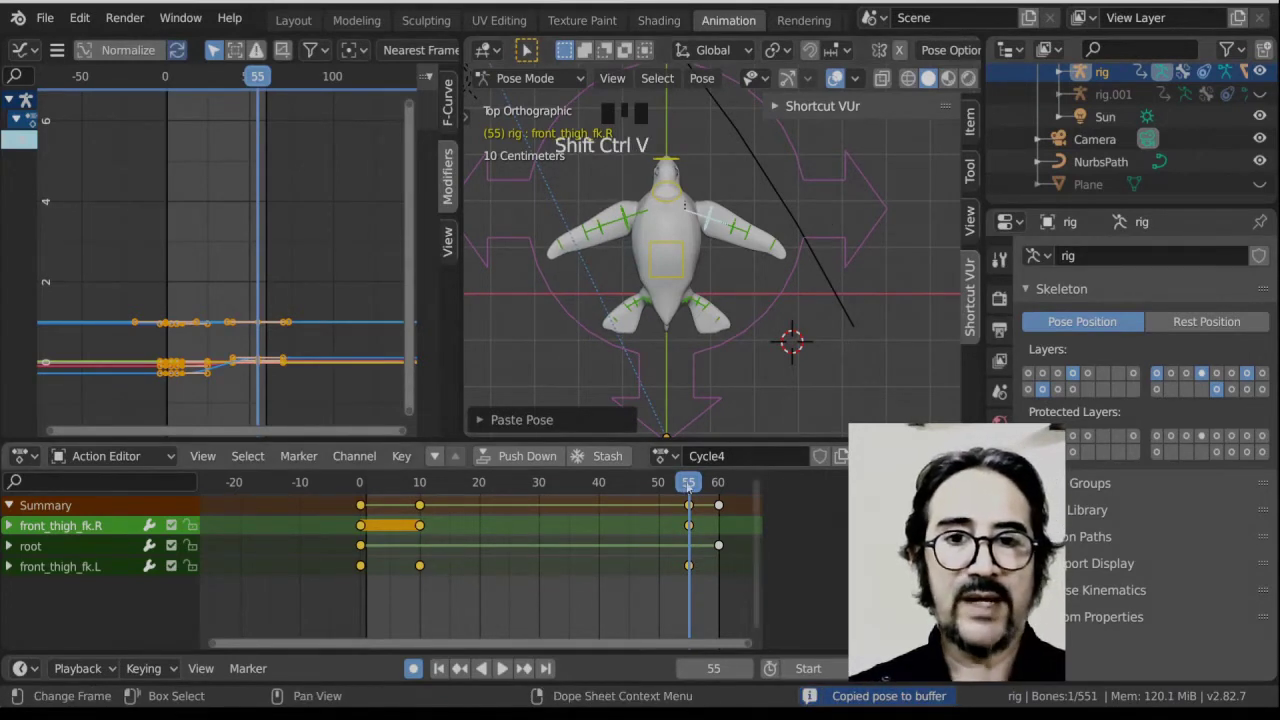
# Select the torso control at frame 0 and snap the 3D cursor to it.
pyautogui.moveTo(687, 485); pyautogui.dragTo(687, 511)
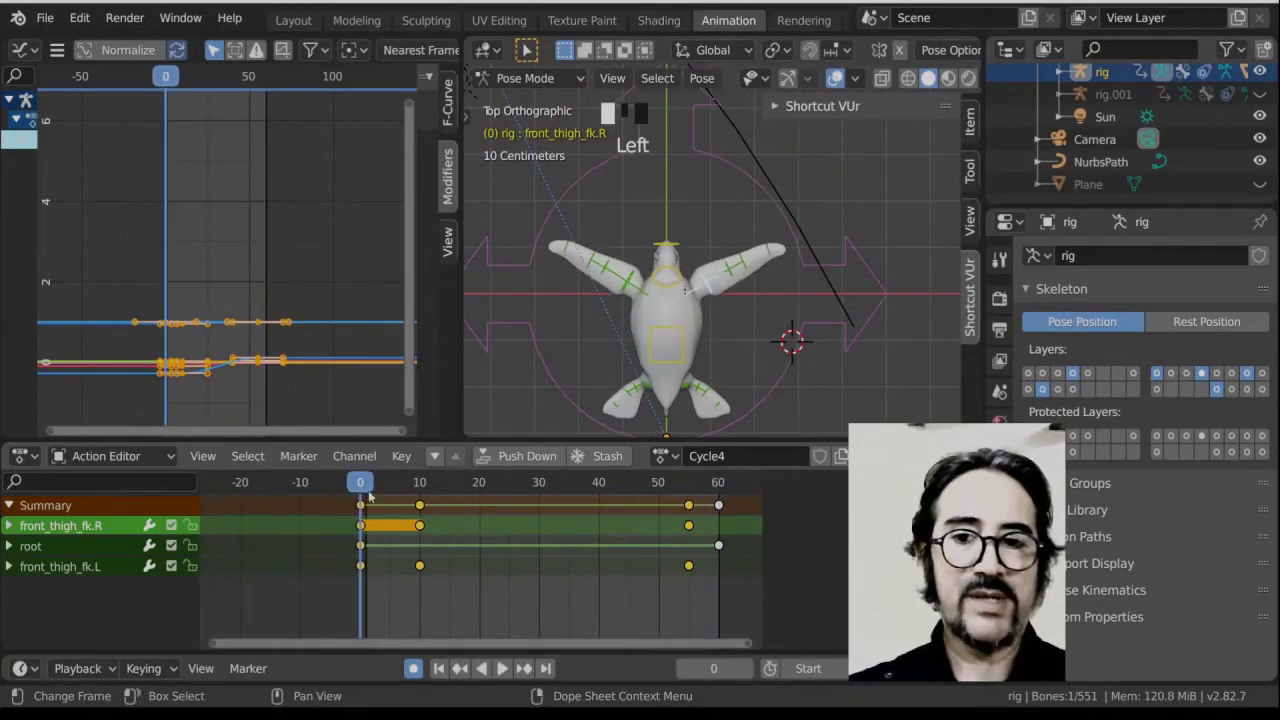
pyautogui.moveTo(368, 497)
pyautogui.mouseDown()
pyautogui.moveTo(421, 510)
pyautogui.moveTo(343, 500)
pyautogui.mouseUp()
pyautogui.click(678, 342)
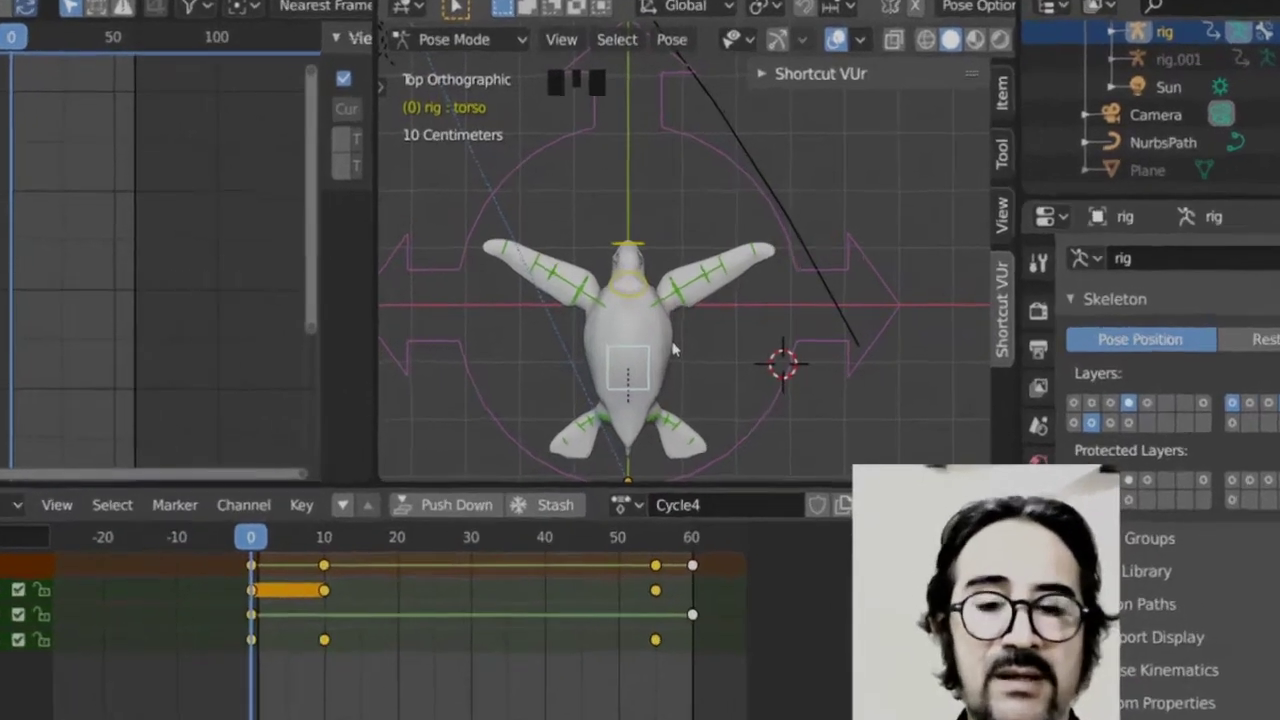
pyautogui.hotkey('shift', 's')
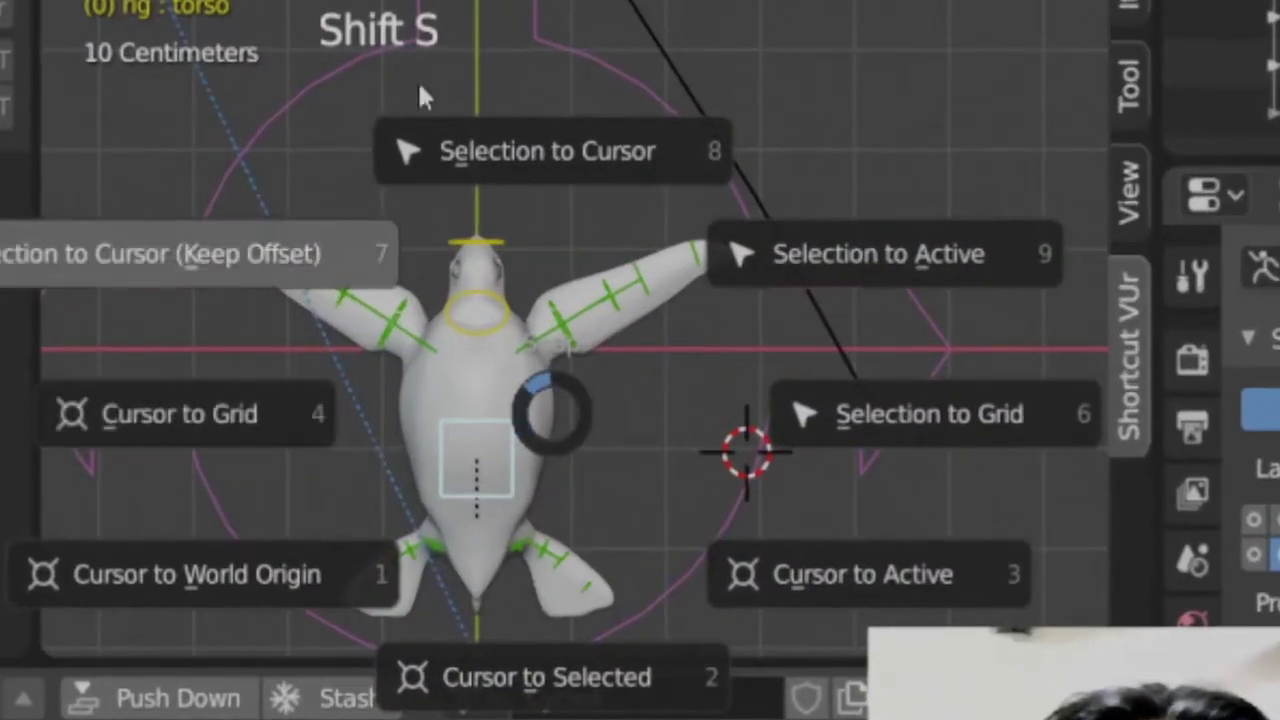
pyautogui.click(545, 690)
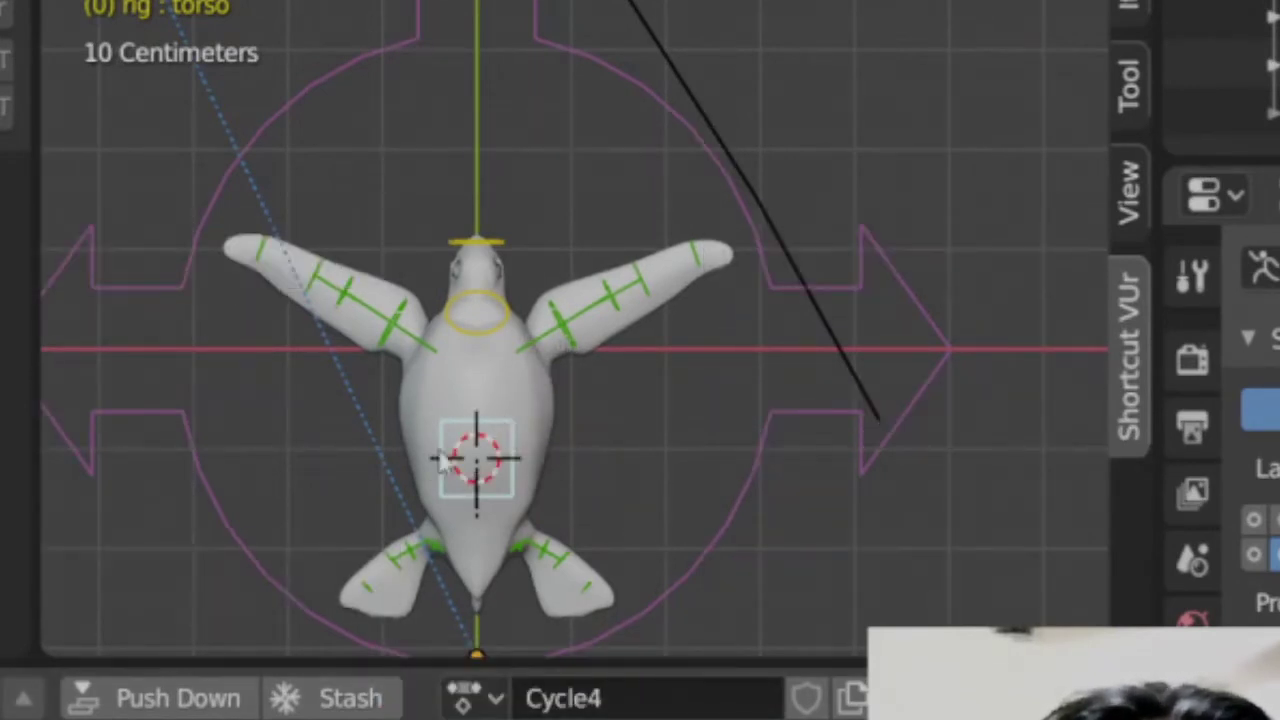
pyautogui.click(450, 2)
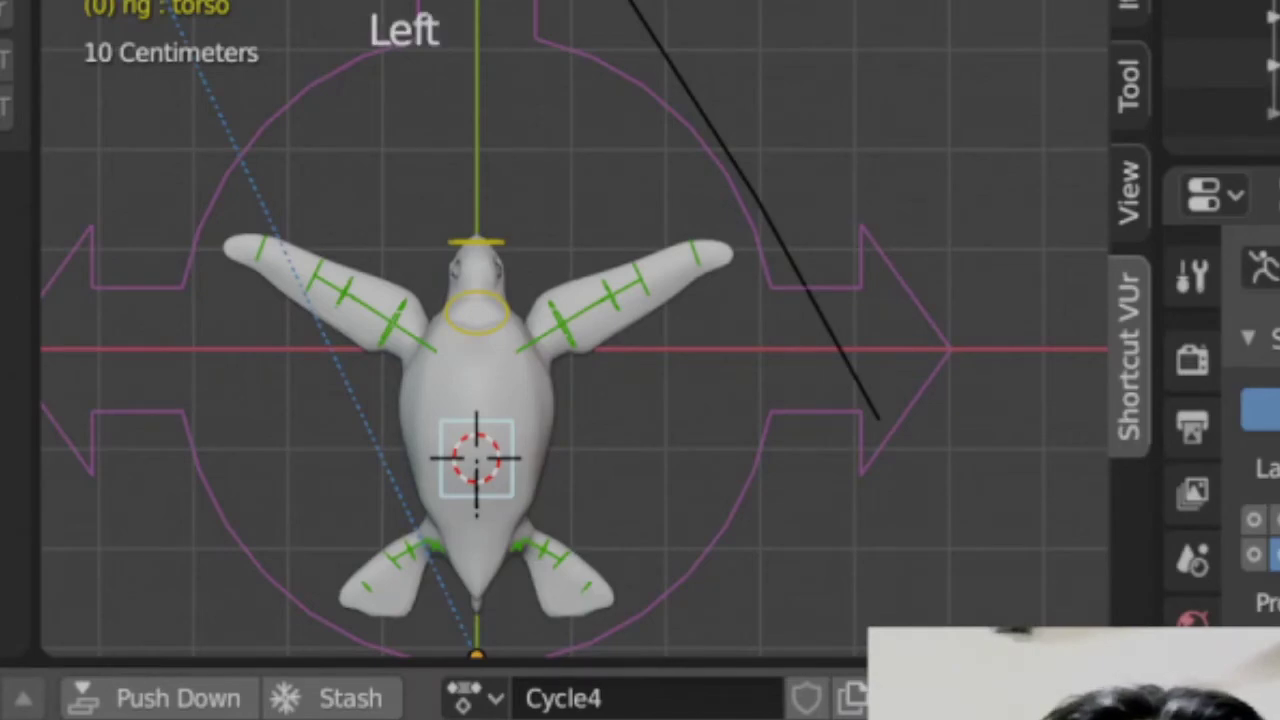
# At frame 10, snap the torso control back to the 3D cursor to counter the root's forward travel.
pyautogui.moveTo(3, 664); pyautogui.dragTo(420, 484)
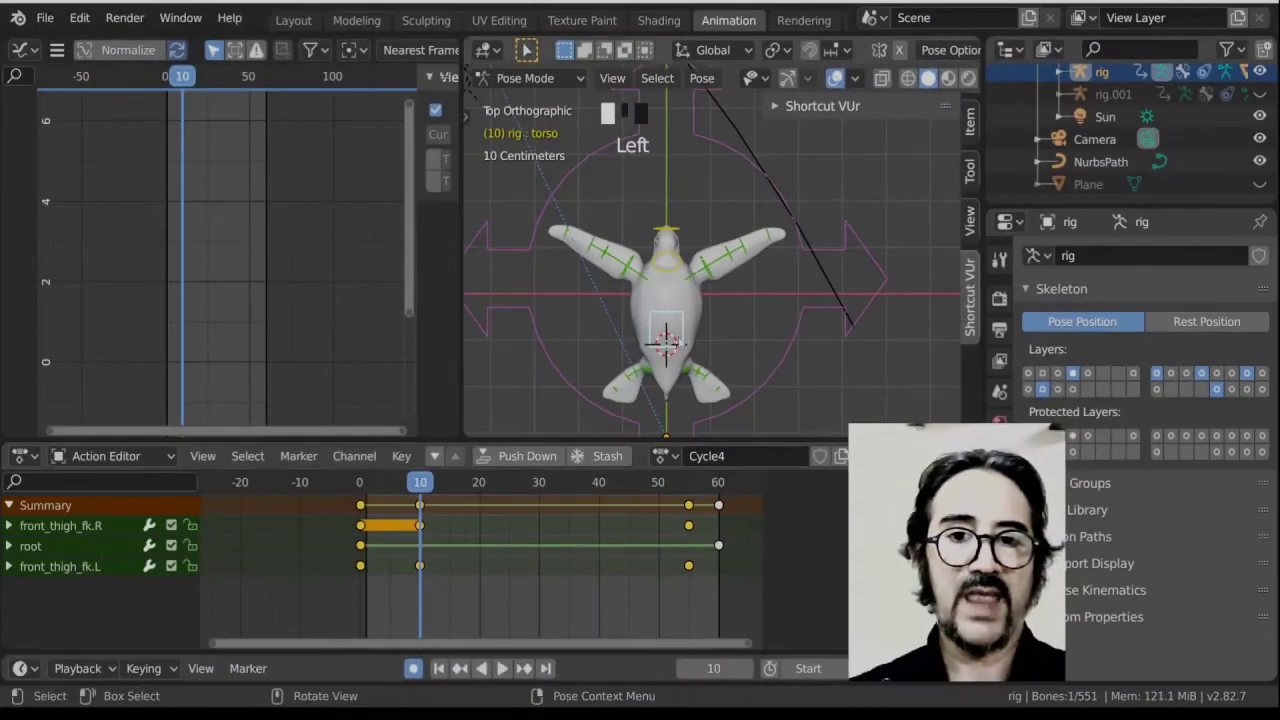
pyautogui.keyDown('shift'); pyautogui.moveTo(703, 332); pyautogui.dragTo(731, 298, button='middle'); pyautogui.keyUp('shift')
pyautogui.scroll(3, 735, 285)
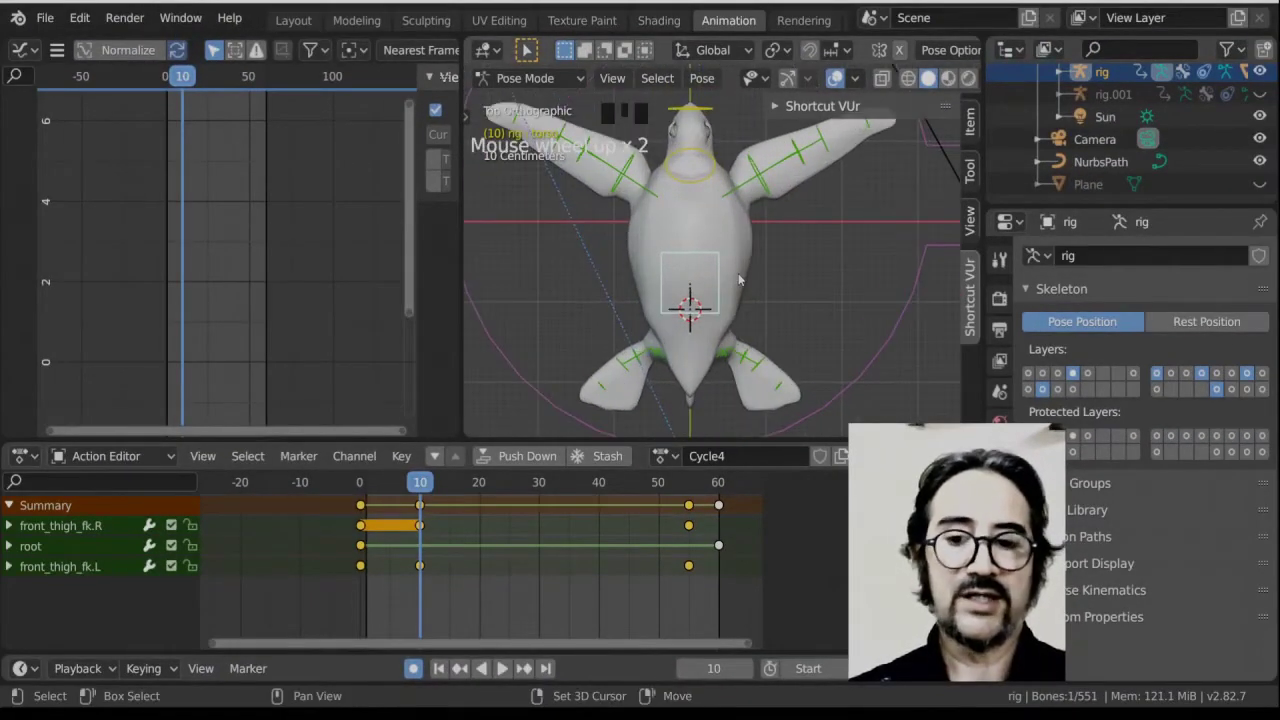
pyautogui.hotkey('shift', 's')
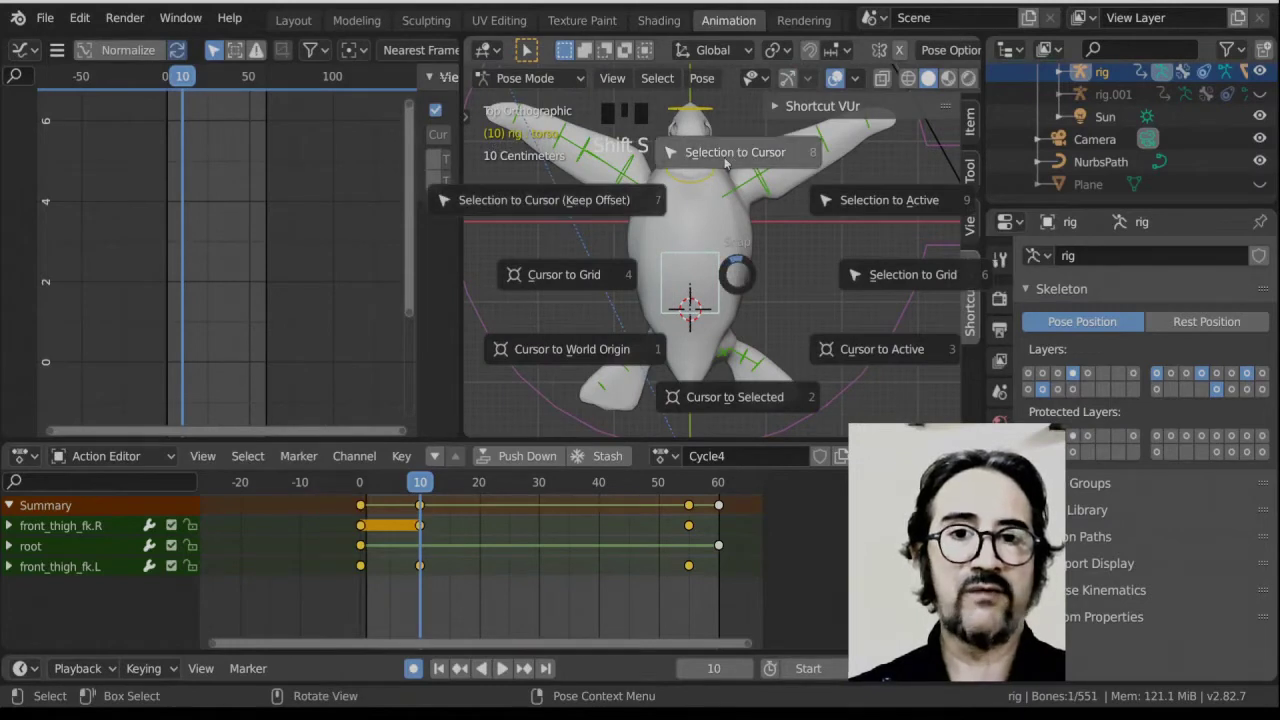
pyautogui.click(737, 155)
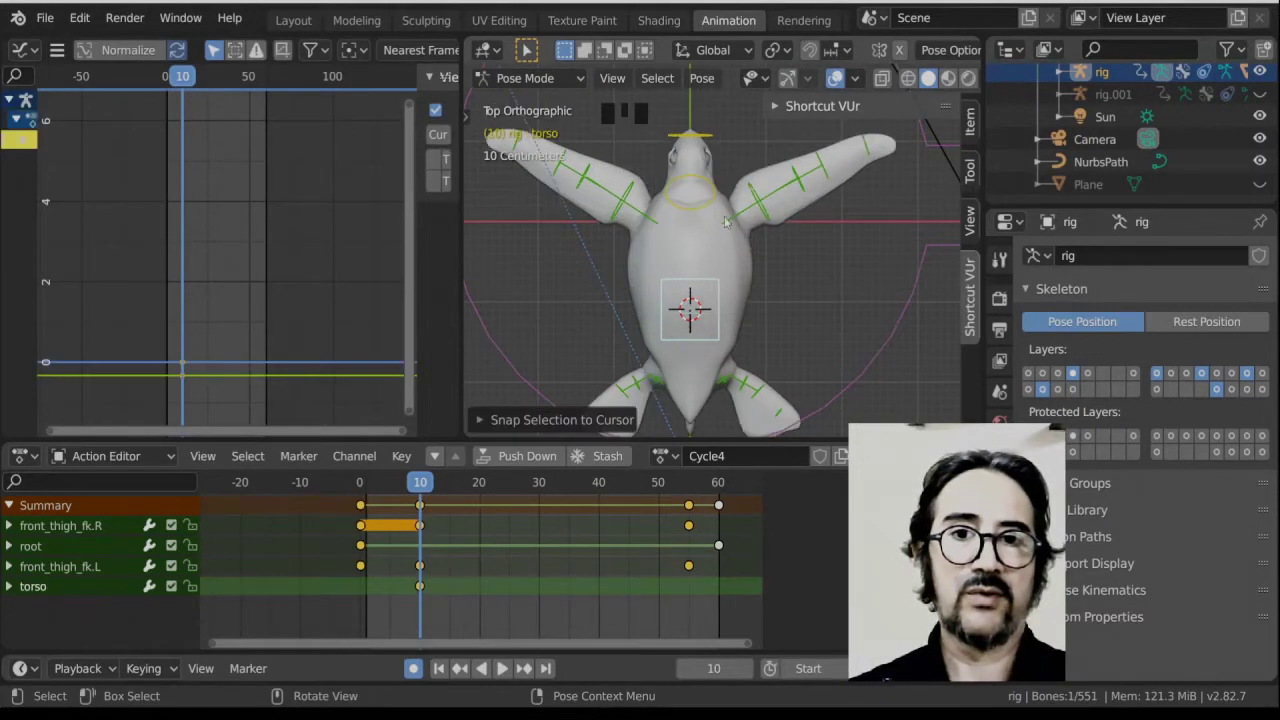
pyautogui.scroll(-3, 686, 340)
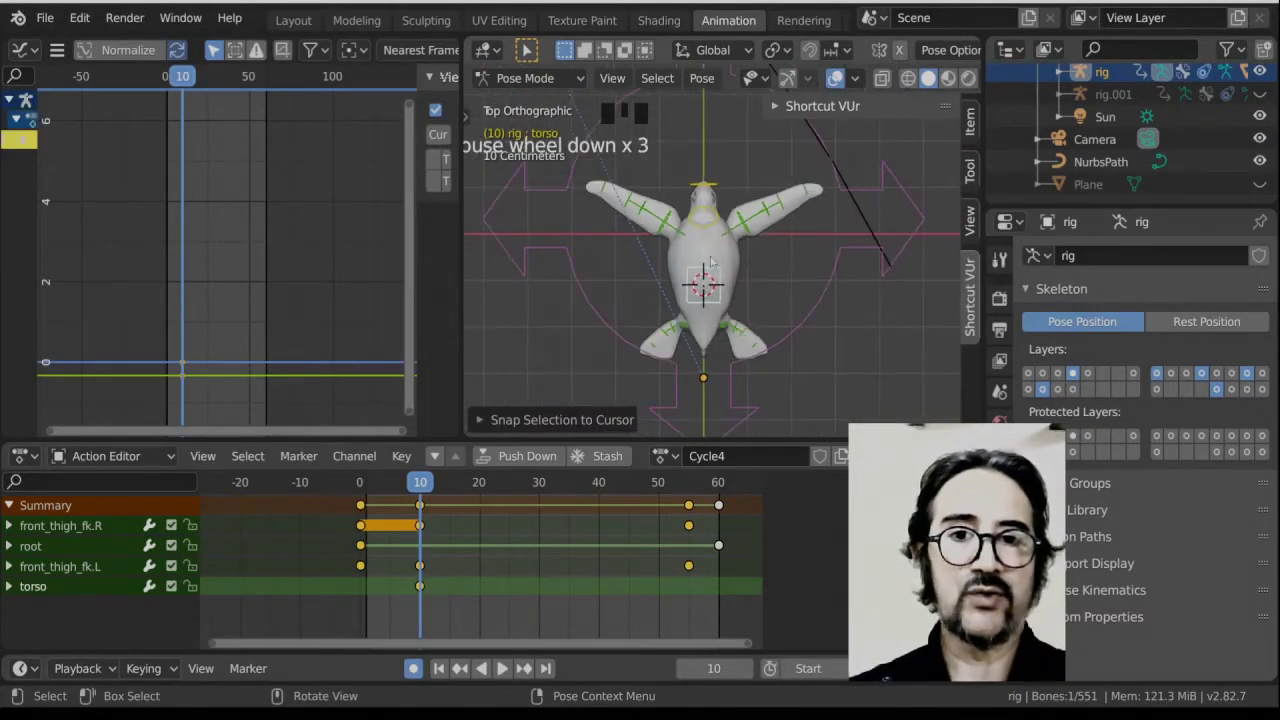
# Return to frame 0 and insert a keyframe on the torso control.
pyautogui.hotkey('shift', 'Left')
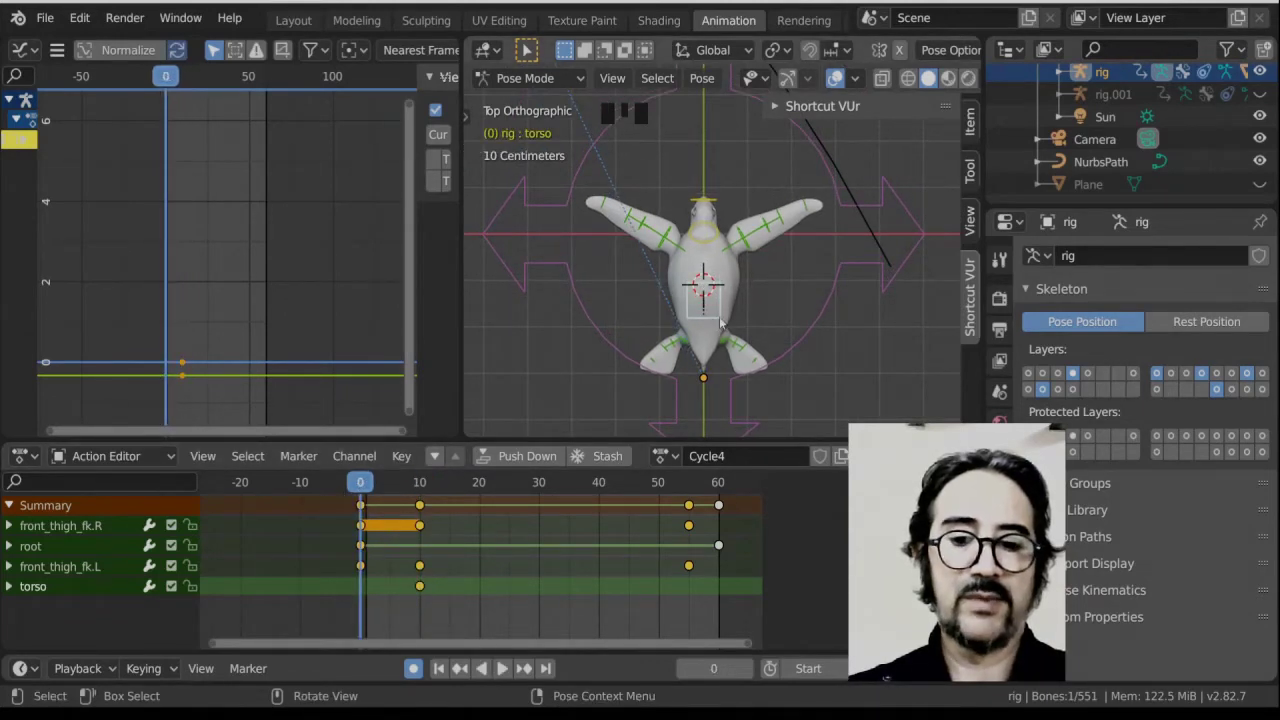
pyautogui.press('i')
pyautogui.click(719, 316)
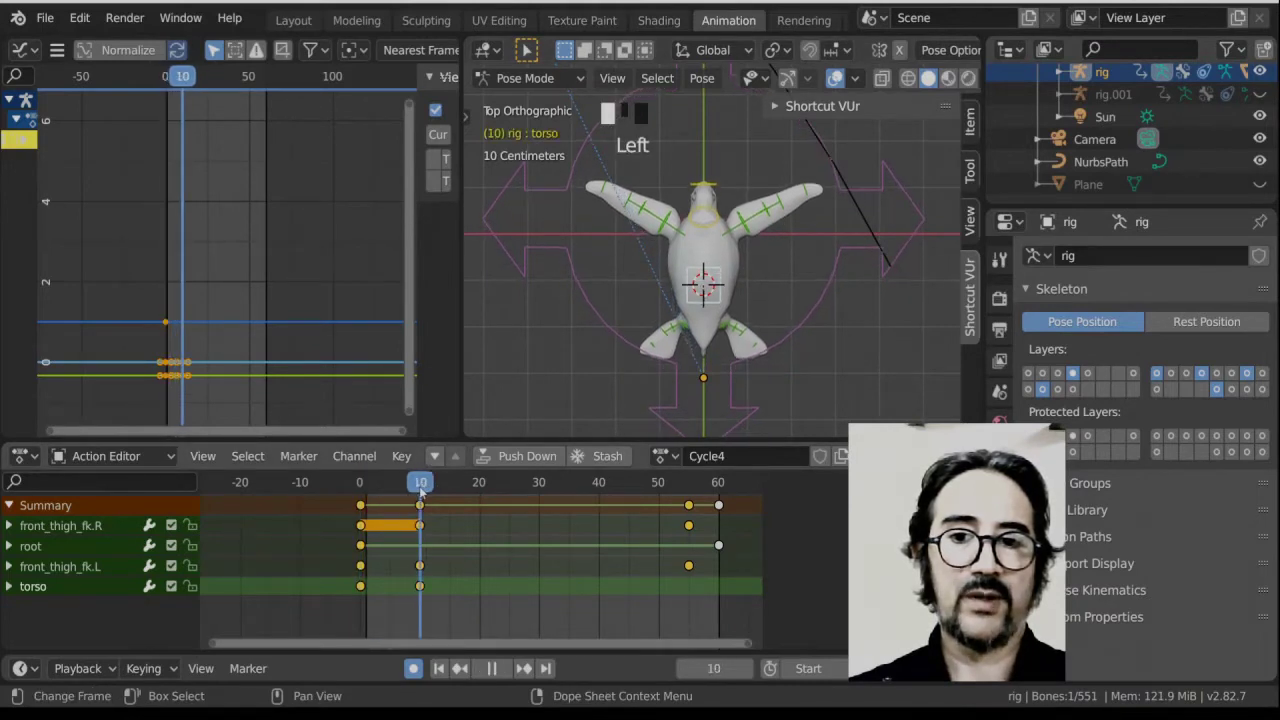
# Snap the 3D cursor to the torso at frame 0, and snap the torso to that cursor at frame 10.
pyautogui.press('space')
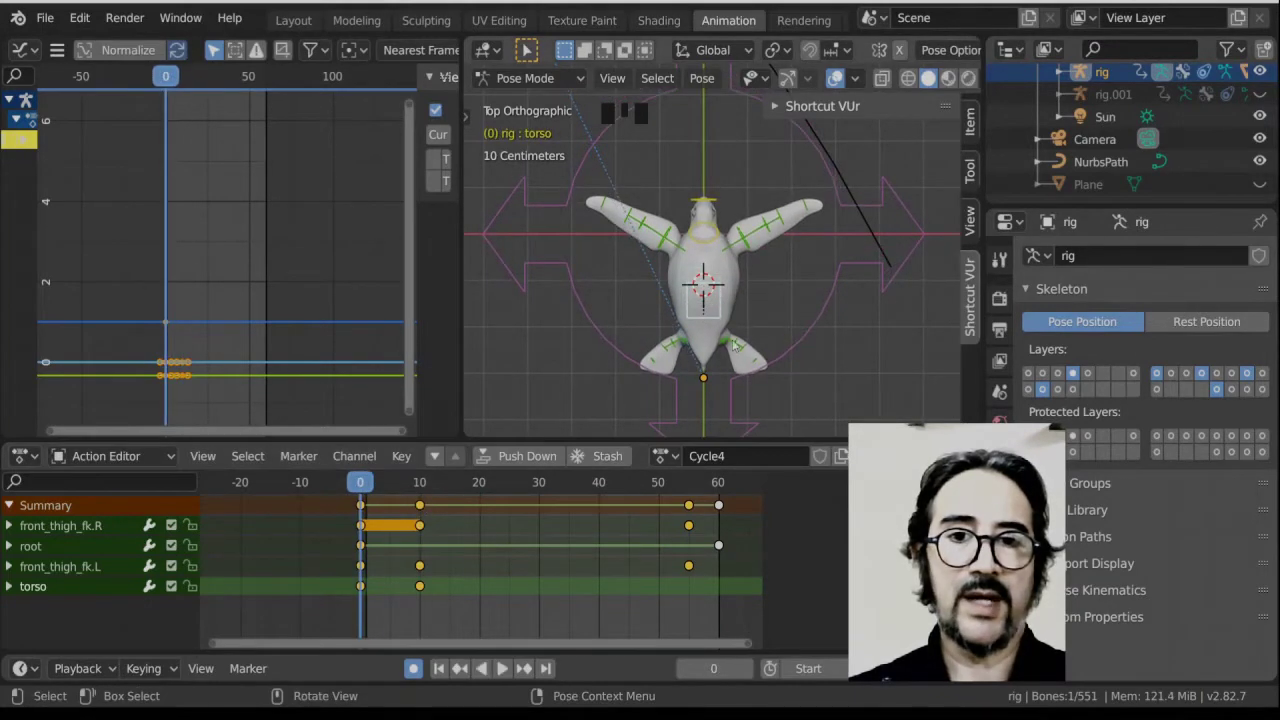
pyautogui.hotkey('shift', 's')
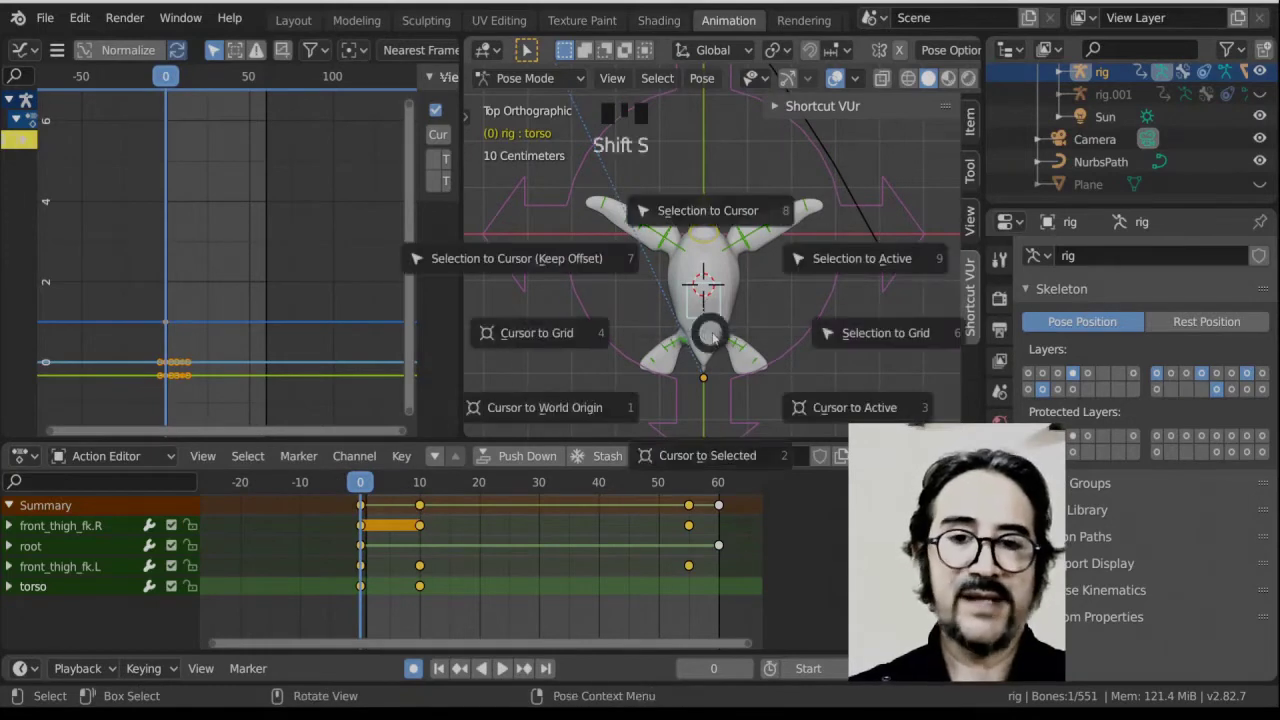
pyautogui.click(710, 452)
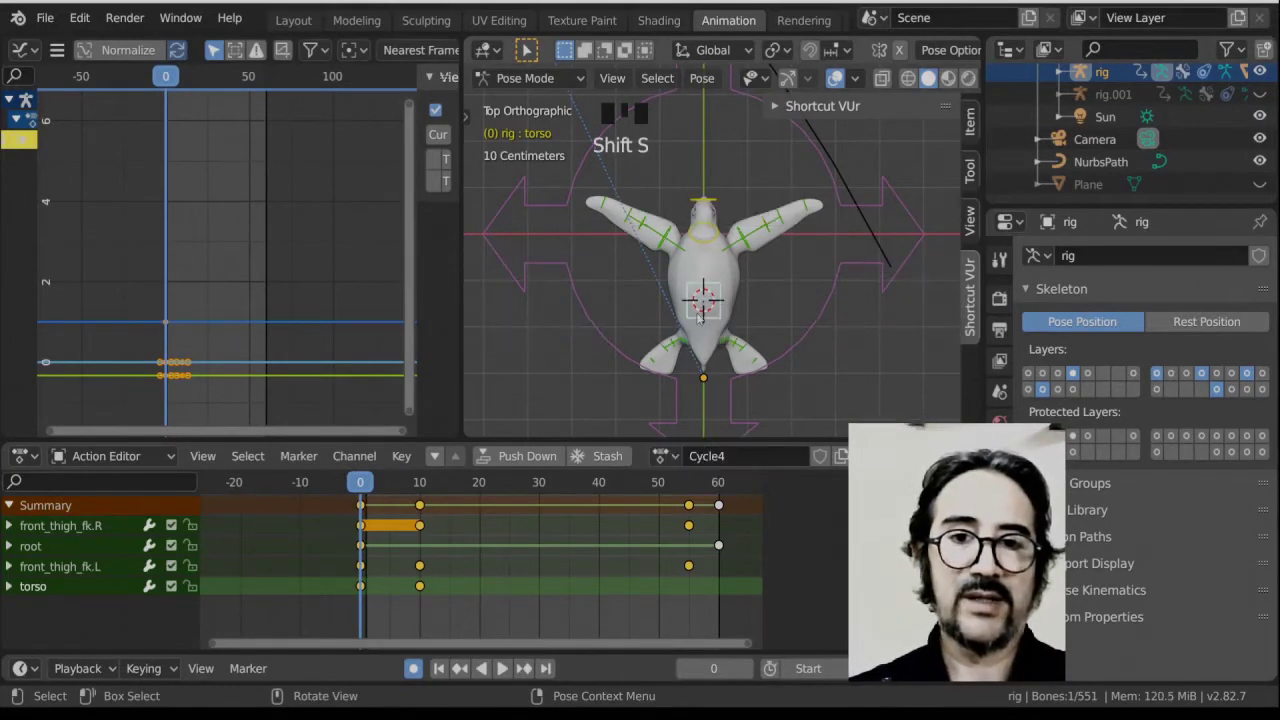
pyautogui.click(419, 482)
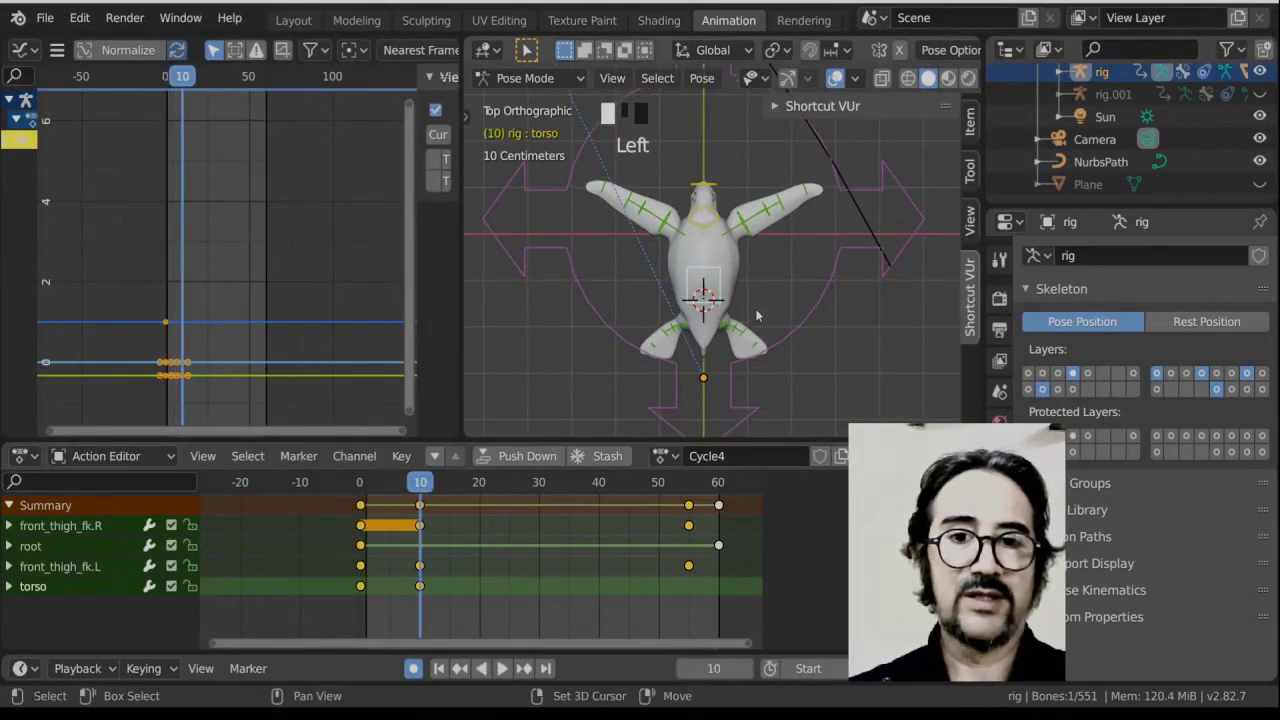
pyautogui.hotkey('shift', 's')
pyautogui.click(750, 190)
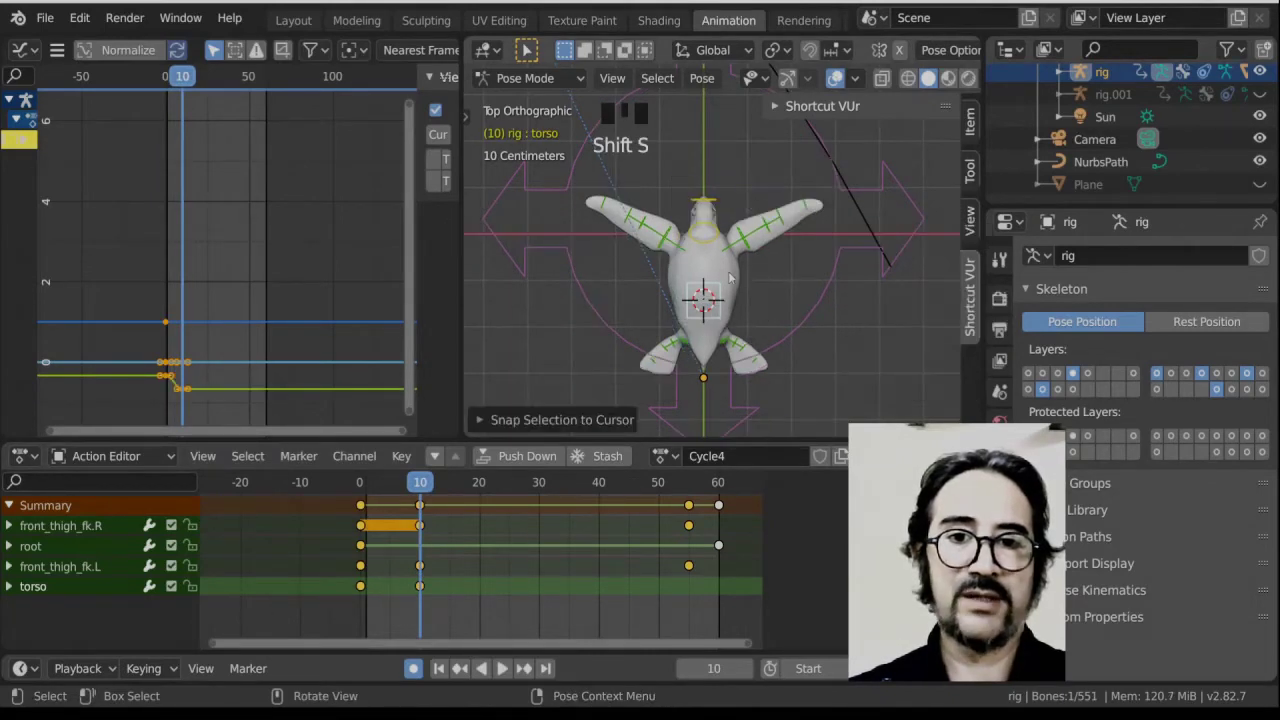
# Scrub between frames 0 and 10 and examine a rear flipper up close for drift while the torso should hold still.
pyautogui.moveTo(361, 484); pyautogui.dragTo(383, 498)
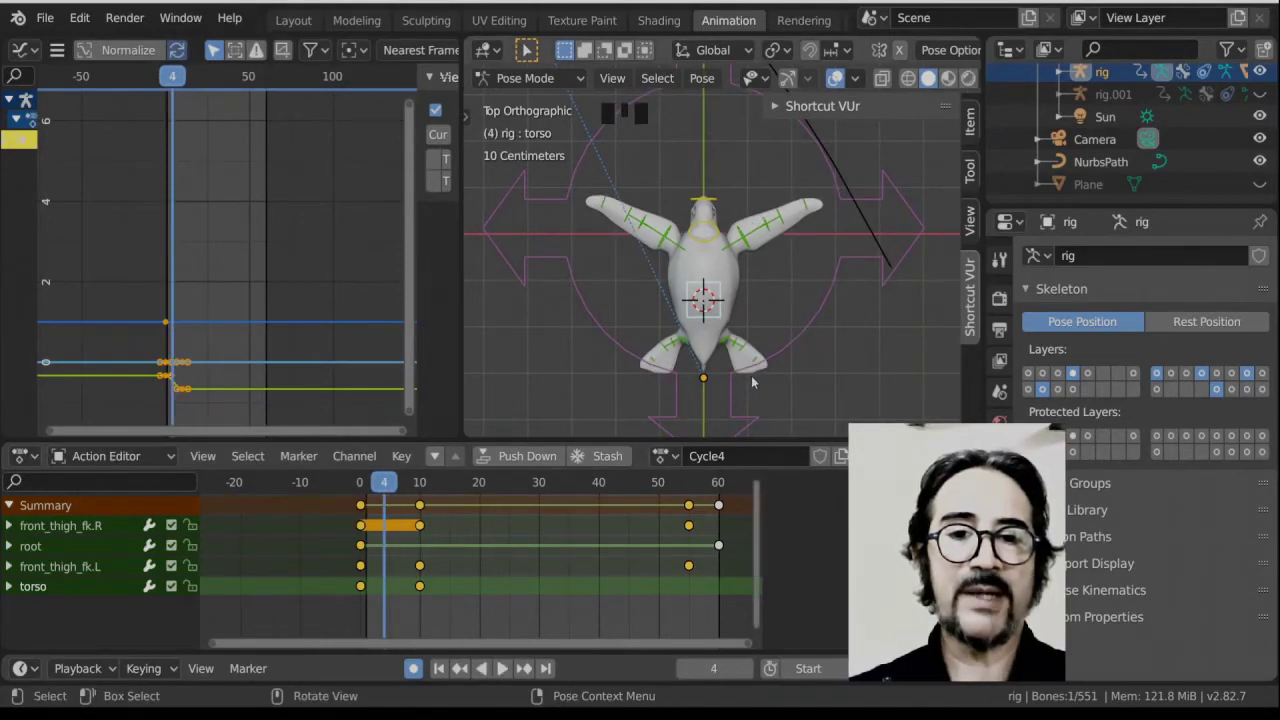
pyautogui.scroll(5, 730, 280)
pyautogui.keyDown('shift'); pyautogui.moveTo(731, 277); pyautogui.dragTo(800, 106, button='middle'); pyautogui.keyUp('shift')
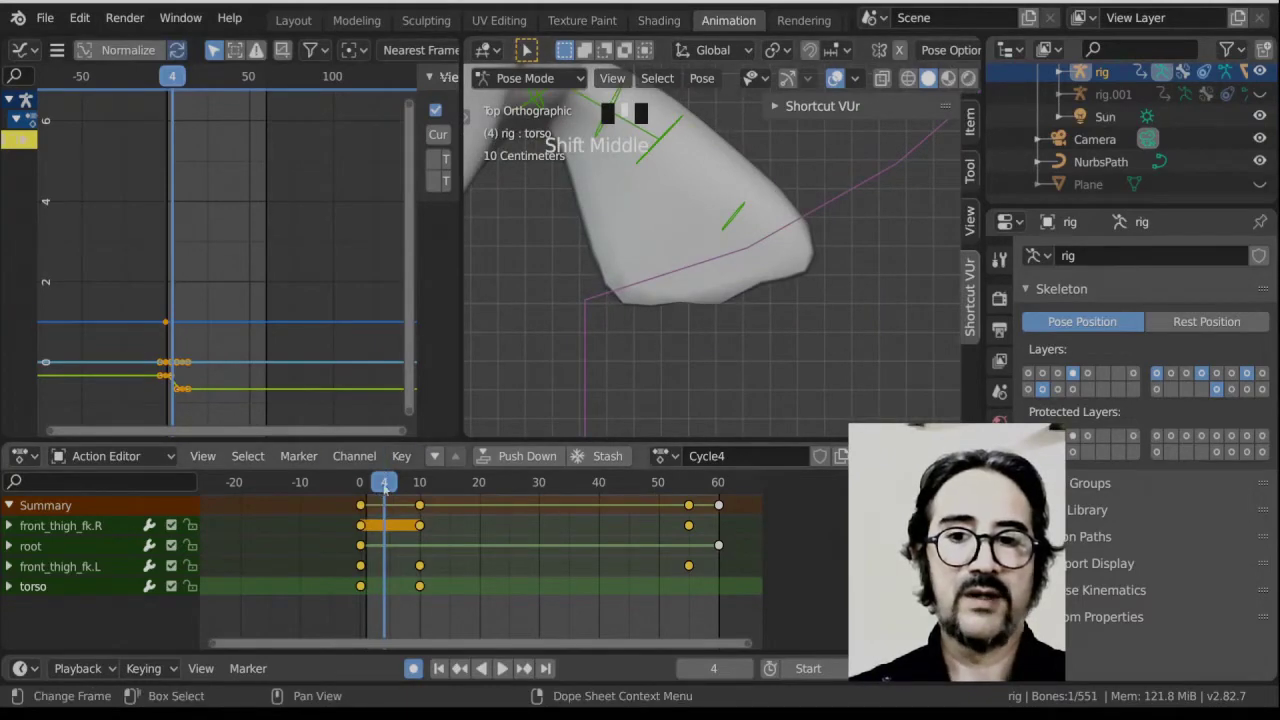
pyautogui.moveTo(381, 484); pyautogui.dragTo(409, 488)
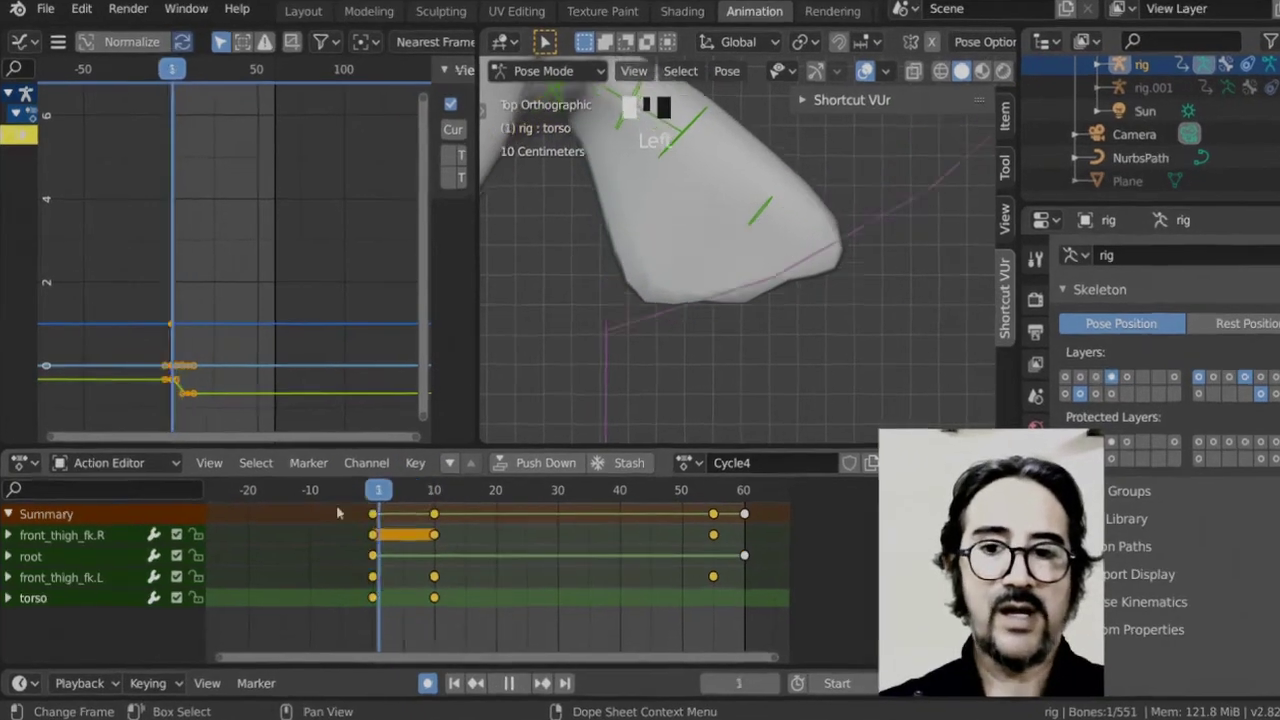
pyautogui.moveTo(337, 513); pyautogui.dragTo(334, 512)
pyautogui.scroll(-8, 795, 310)
pyautogui.keyDown('shift'); pyautogui.moveTo(775, 240); pyautogui.dragTo(805, 351, button='middle'); pyautogui.keyUp('shift')
pyautogui.scroll(3, 805, 351)
pyautogui.scroll(1, 284, 391)
# Set the handle type of the torso's F-curve keyframes to Free.
pyautogui.moveTo(311, 395); pyautogui.dragTo(335, 268, button='middle')
pyautogui.scroll(9, 308, 367)
pyautogui.keyDown('shift'); pyautogui.moveTo(308, 366); pyautogui.dragTo(405, 196, button='middle'); pyautogui.keyUp('shift')
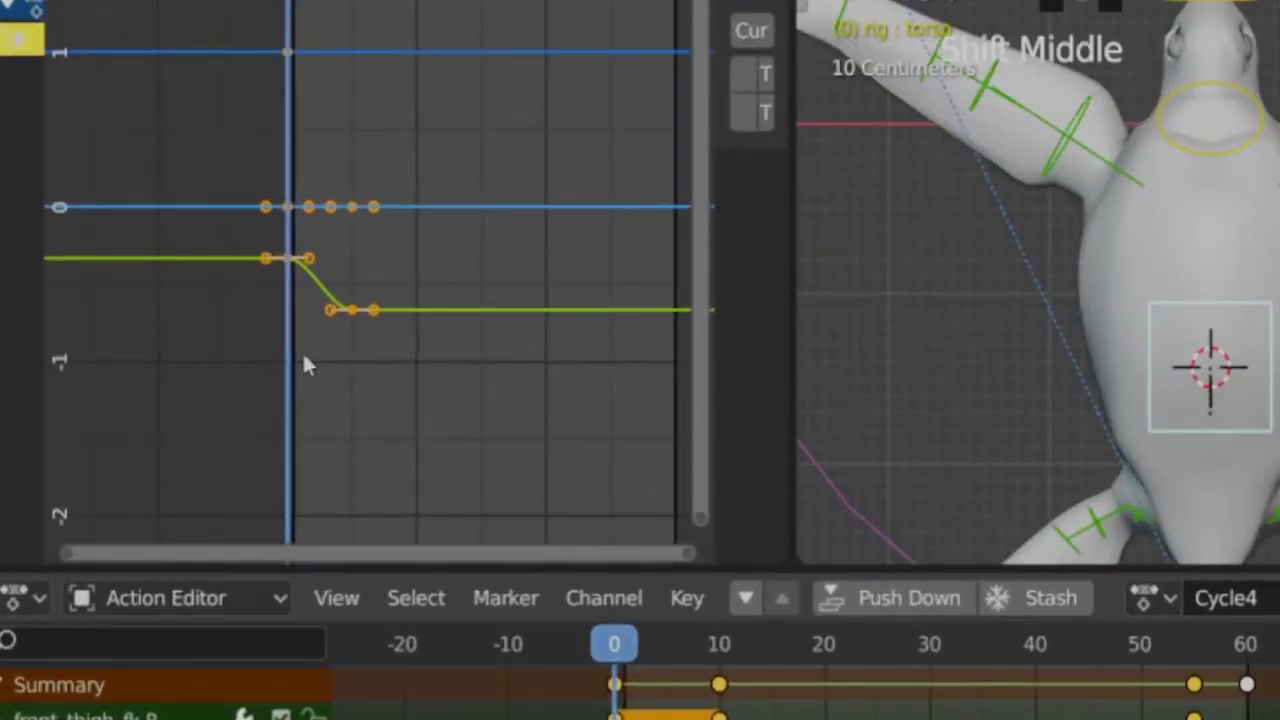
pyautogui.scroll(6, 306, 366)
pyautogui.press('v')
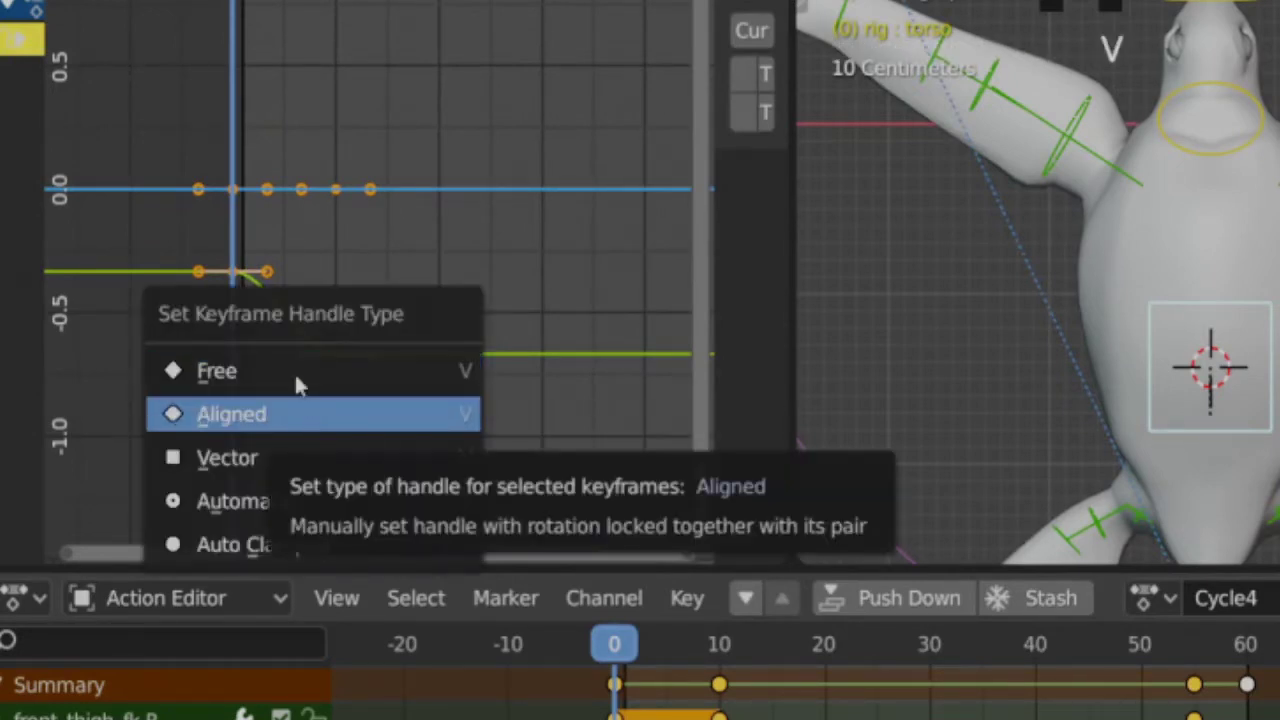
pyautogui.click(297, 375)
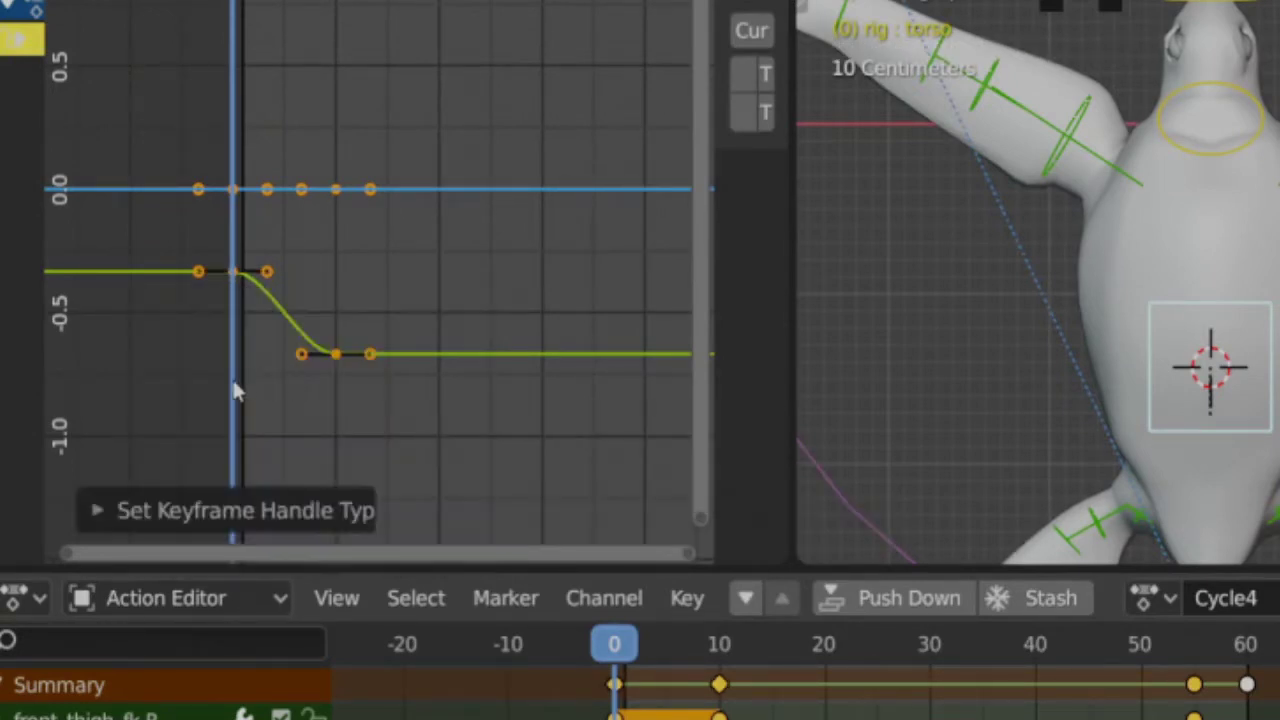
# Move the incoming handle of the torso's frame 10 key on the descending location curve to remove its ease-in.
pyautogui.click(283, 362)
pyautogui.scroll(3, 260, 410)
pyautogui.press('v')
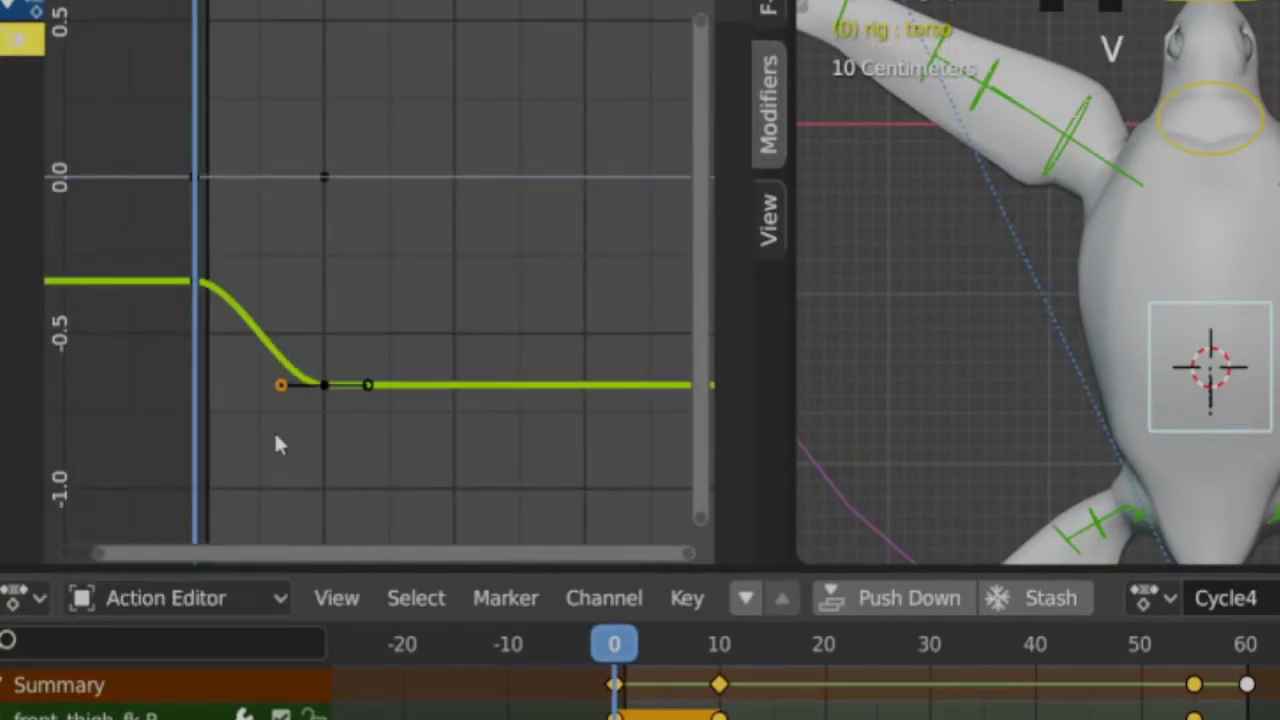
pyautogui.press('g')
pyautogui.click(277, 394)
# Move the outgoing handle of the torso's frame 0 key down along the slope towards the frame 10 key.
pyautogui.click(198, 278)
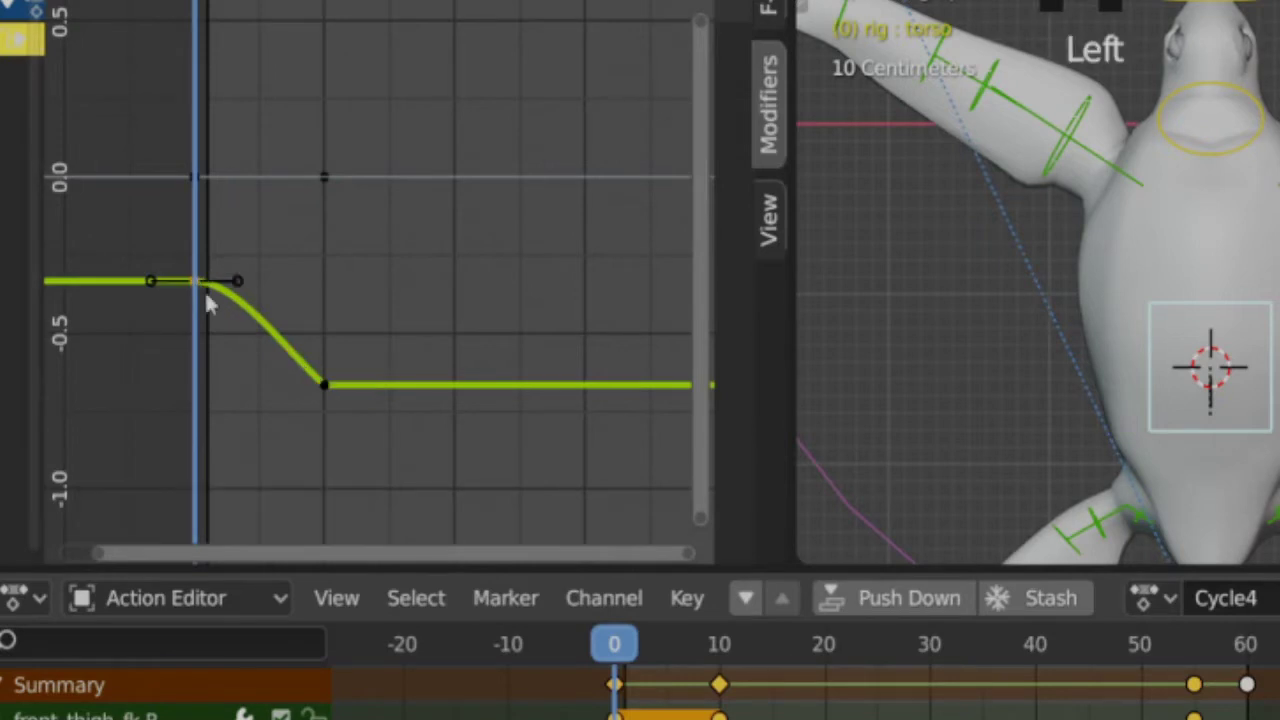
pyautogui.click(240, 278)
pyautogui.press('g')
pyautogui.click(247, 334)
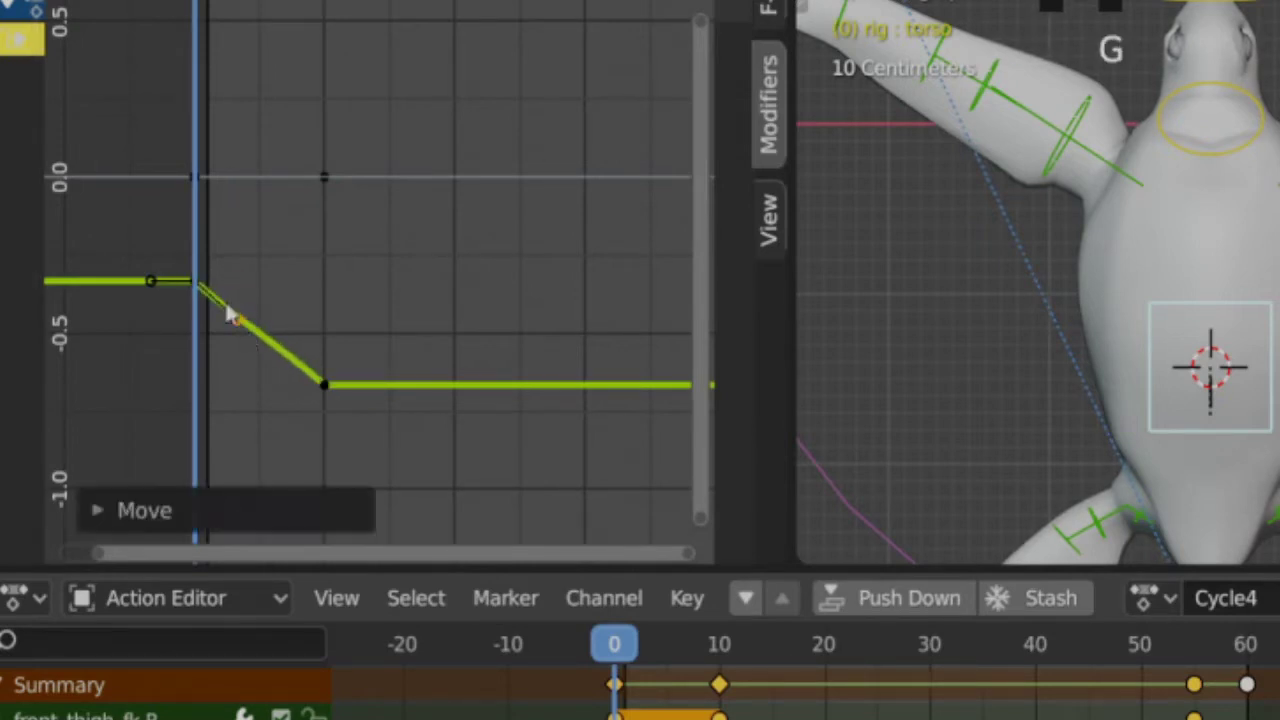
# Extend the facing handles of the torso's frame 0 and frame 10 keys onto each other's key for a straight segment.
pyautogui.moveTo(195, 2); pyautogui.dragTo(170, 14)
pyautogui.scroll(5, 262, 388)
pyautogui.moveTo(345, 322); pyautogui.dragTo(427, 370, button='middle')
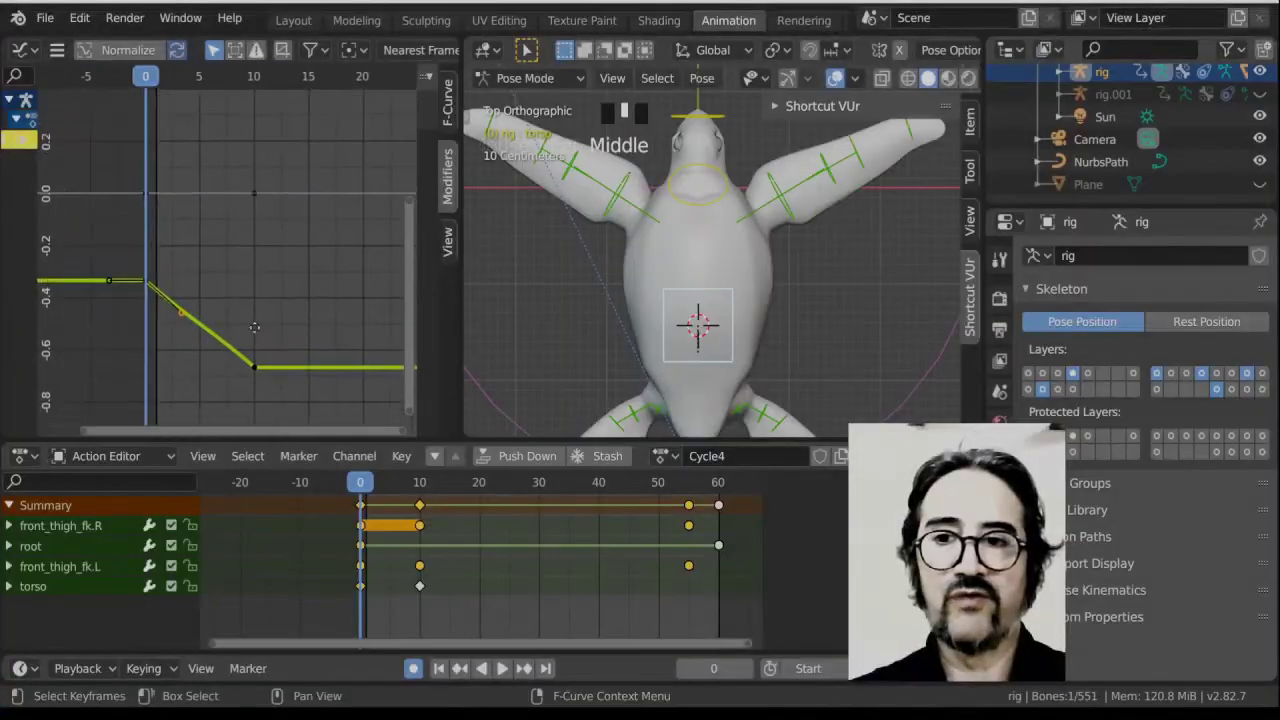
pyautogui.scroll(3, 254, 327)
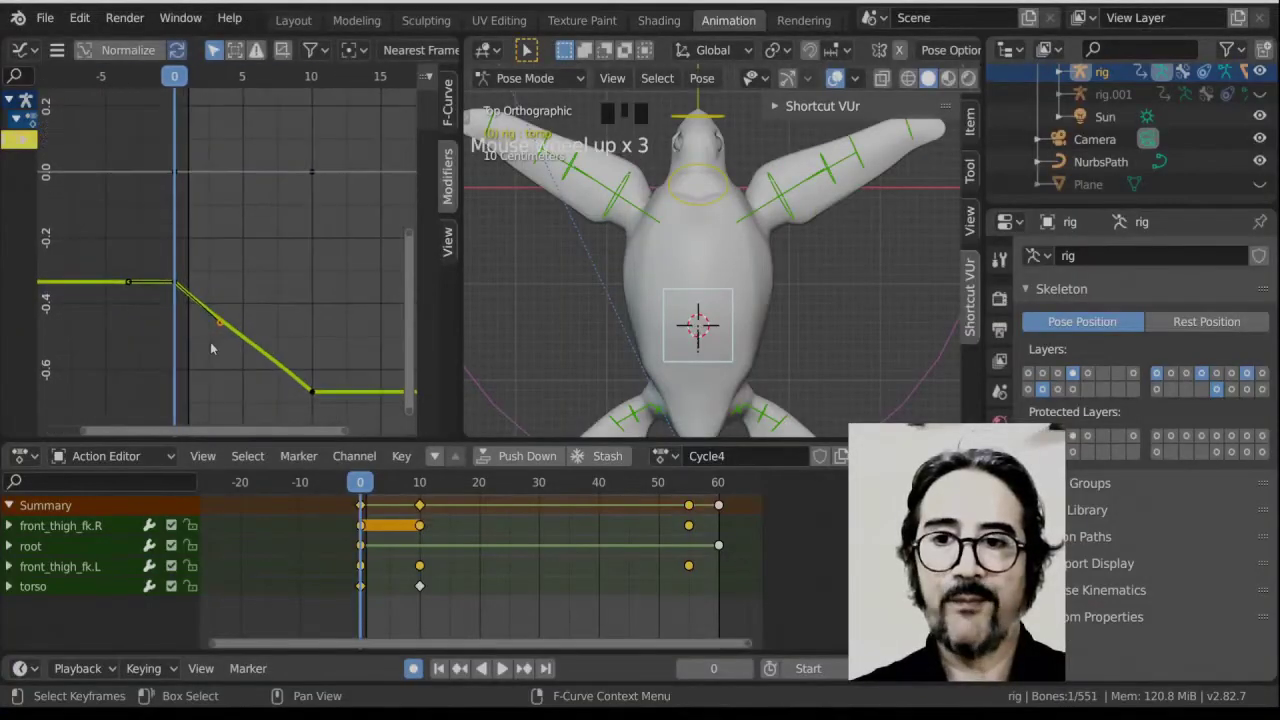
pyautogui.press('g')
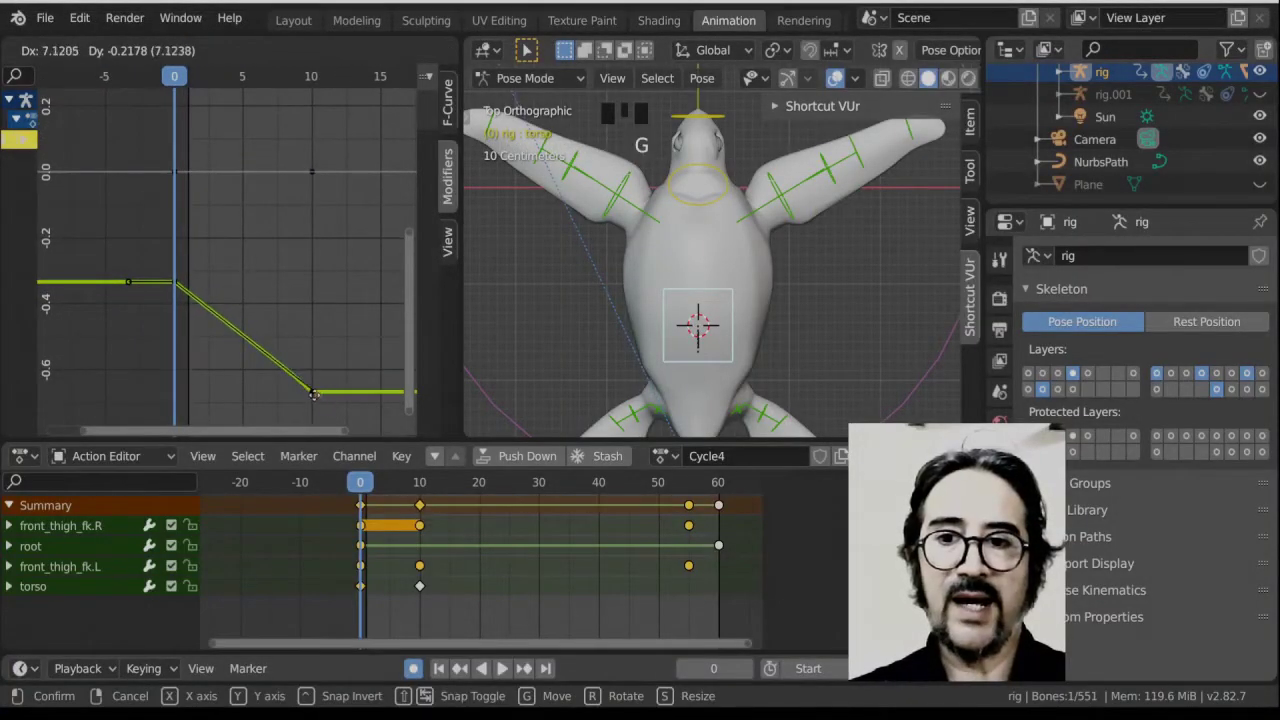
pyautogui.click(310, 398)
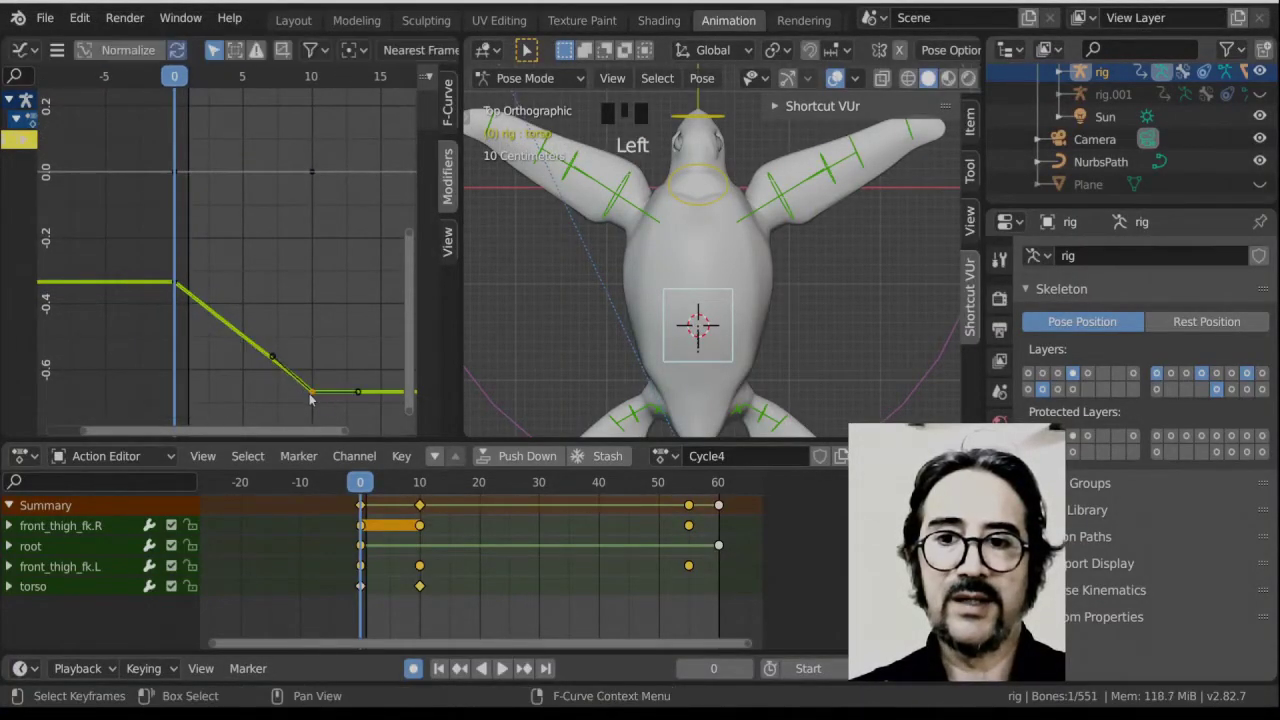
pyautogui.press('g')
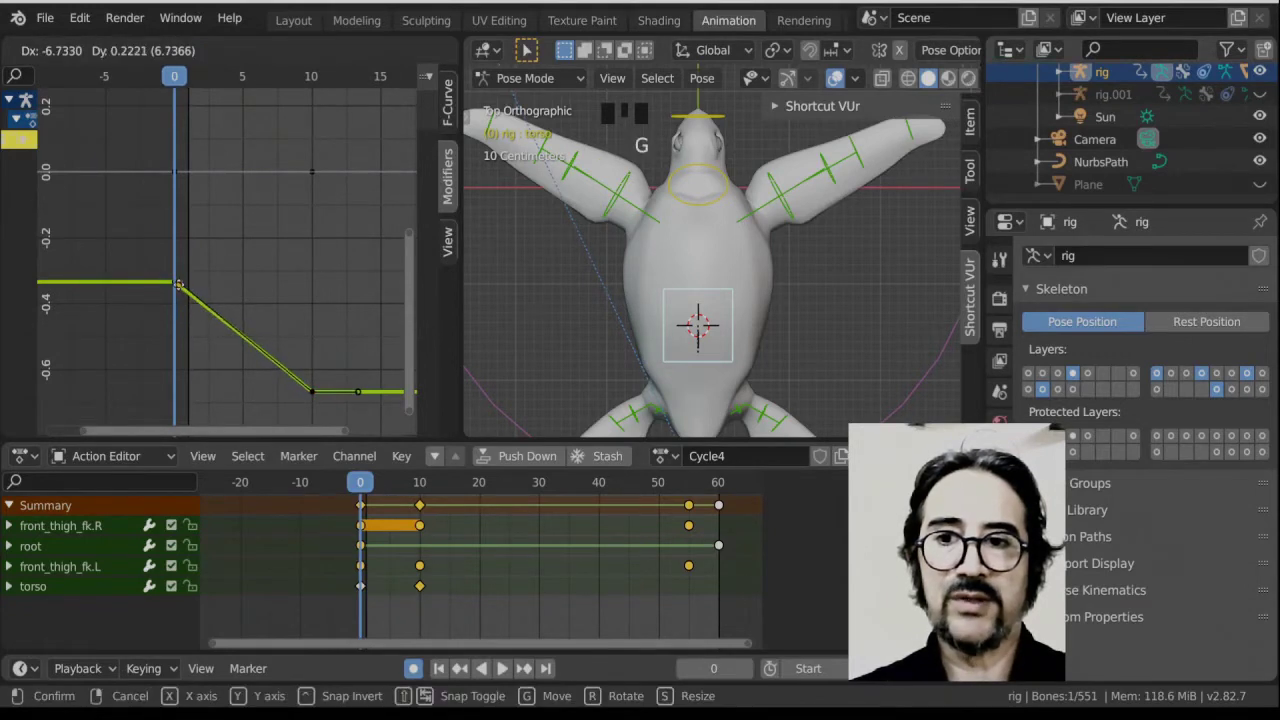
pyautogui.click(176, 285)
# Play back the swim and scrub to frame 55 to examine the torso hold and the flipper stroke.
pyautogui.scroll(-6, 212, 203)
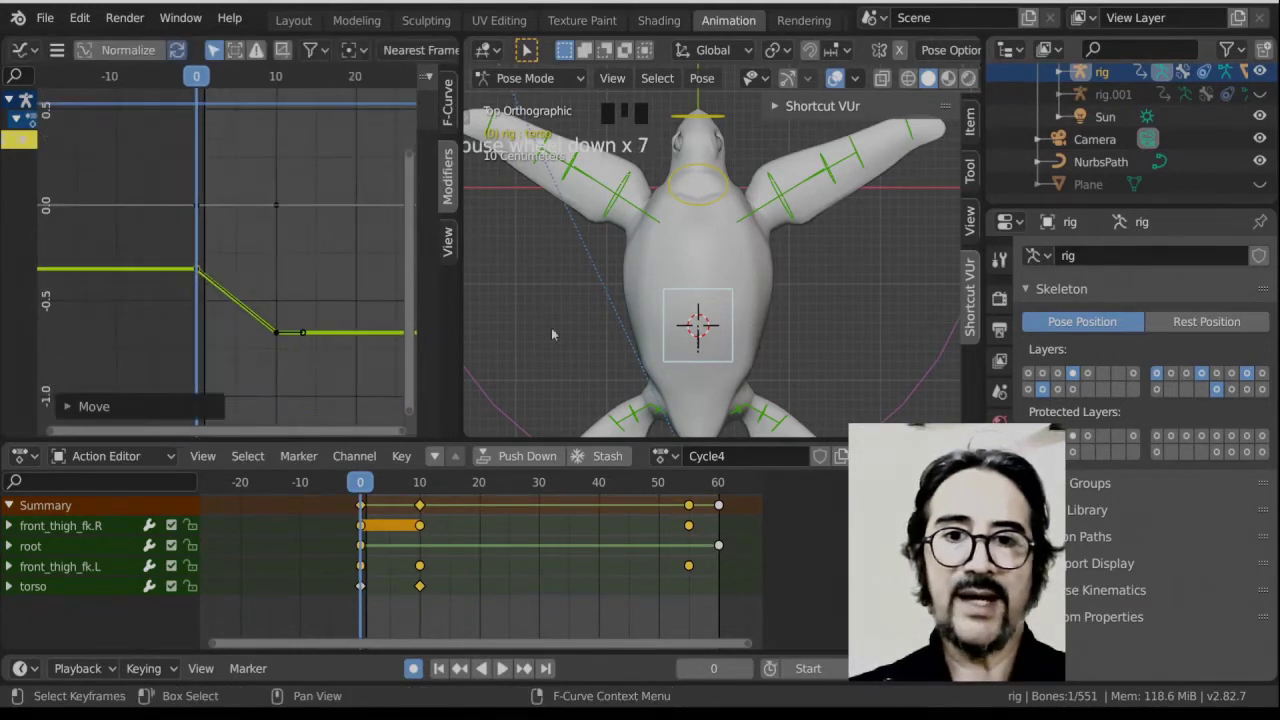
pyautogui.scroll(-4, 551, 327)
pyautogui.press('space')
pyautogui.press('space')
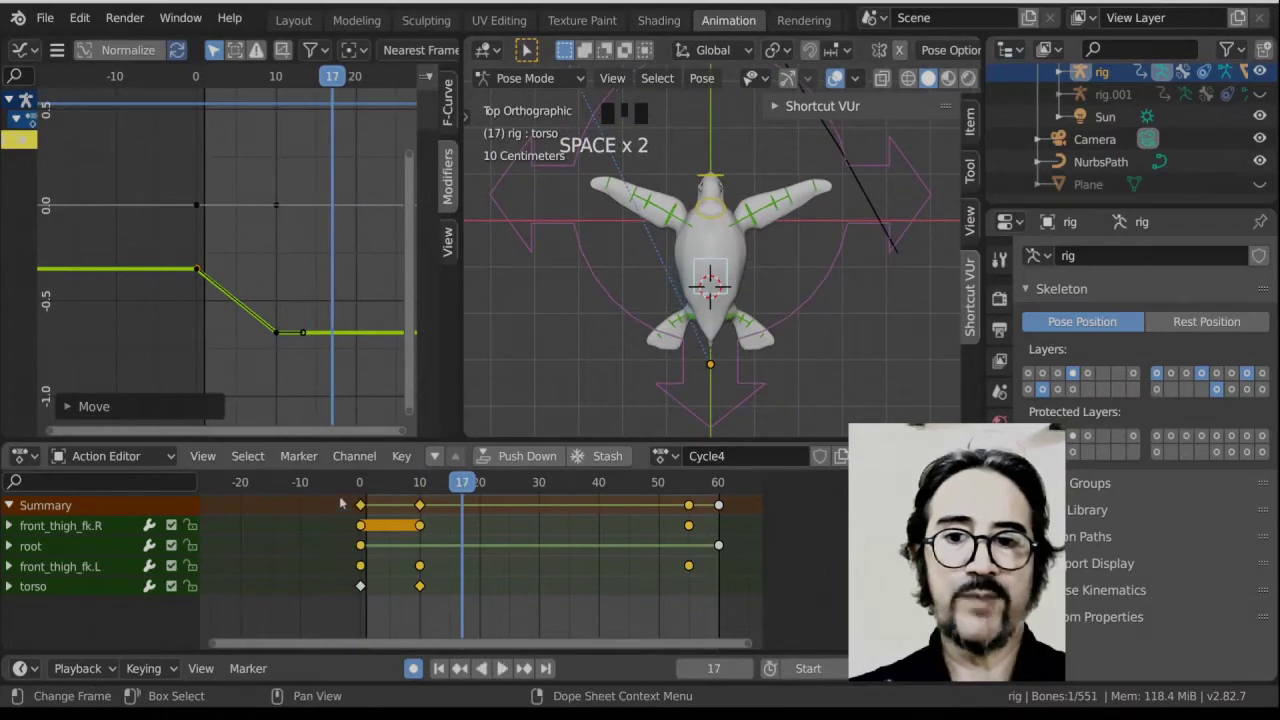
pyautogui.moveTo(366, 484); pyautogui.dragTo(689, 505)
pyautogui.click(688, 487)
pyautogui.click(690, 572)
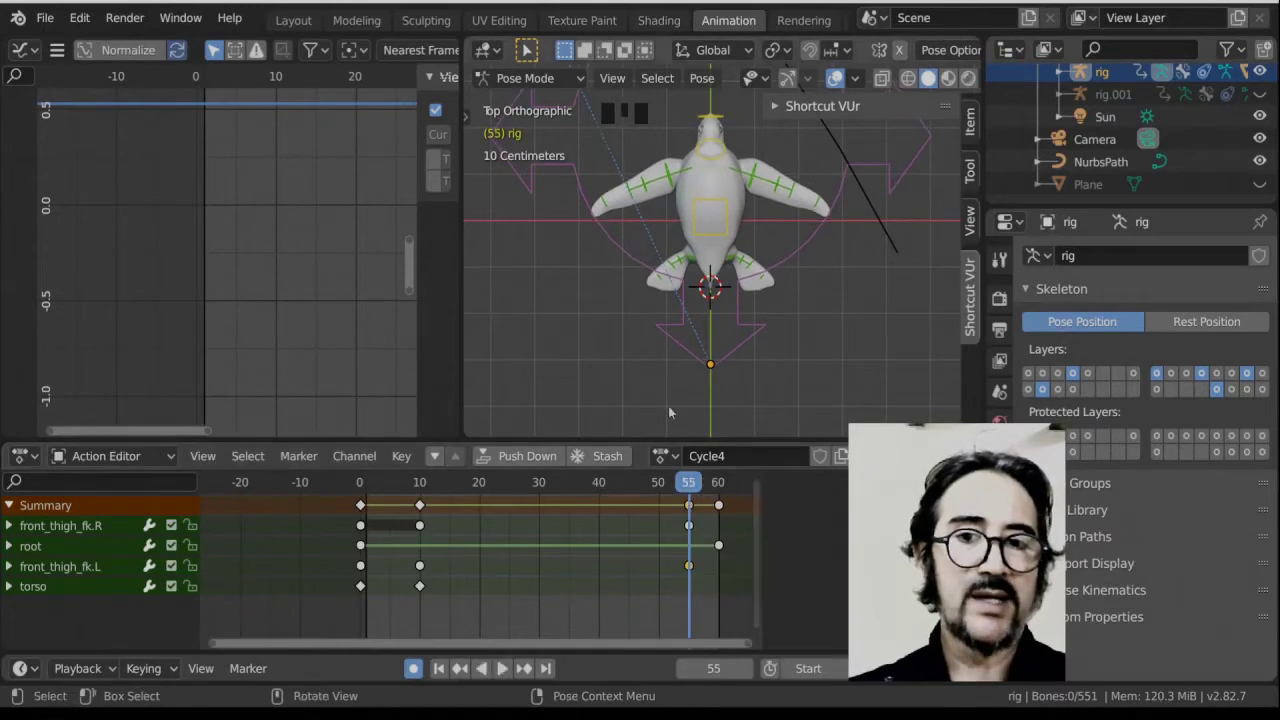
pyautogui.scroll(3, 689, 349)
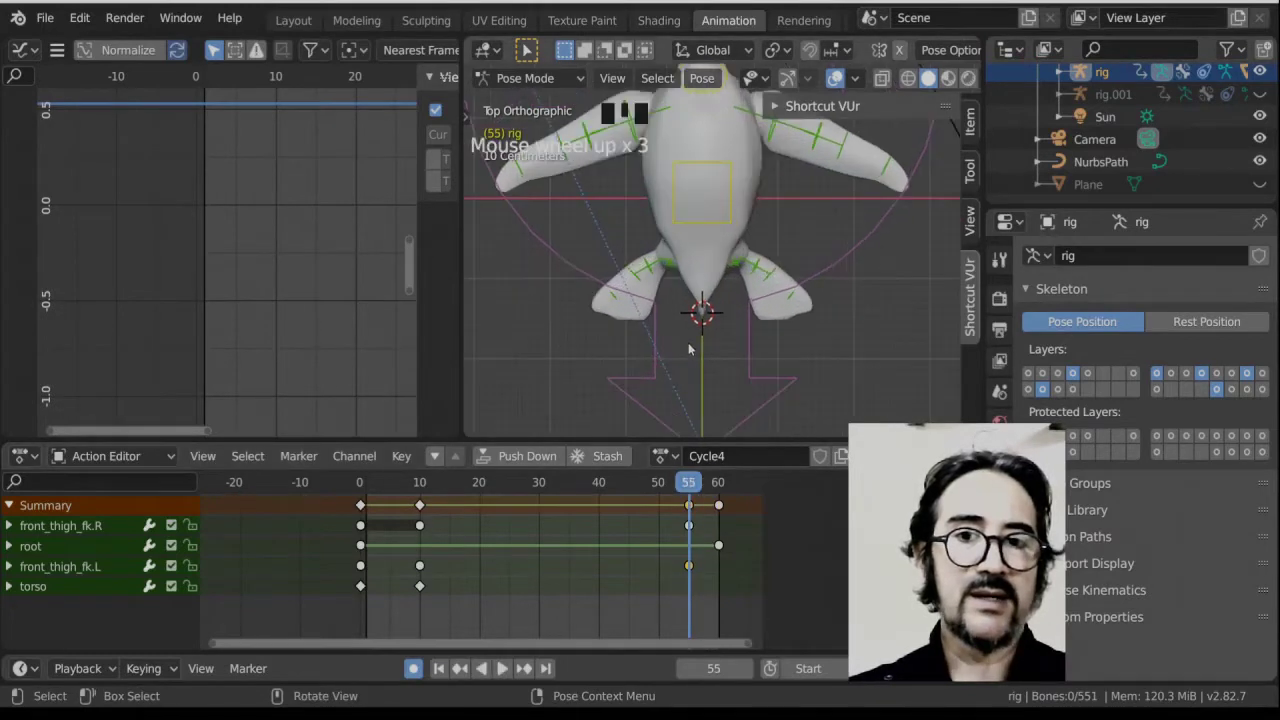
pyautogui.press('r')
pyautogui.rightClick(795, 262)
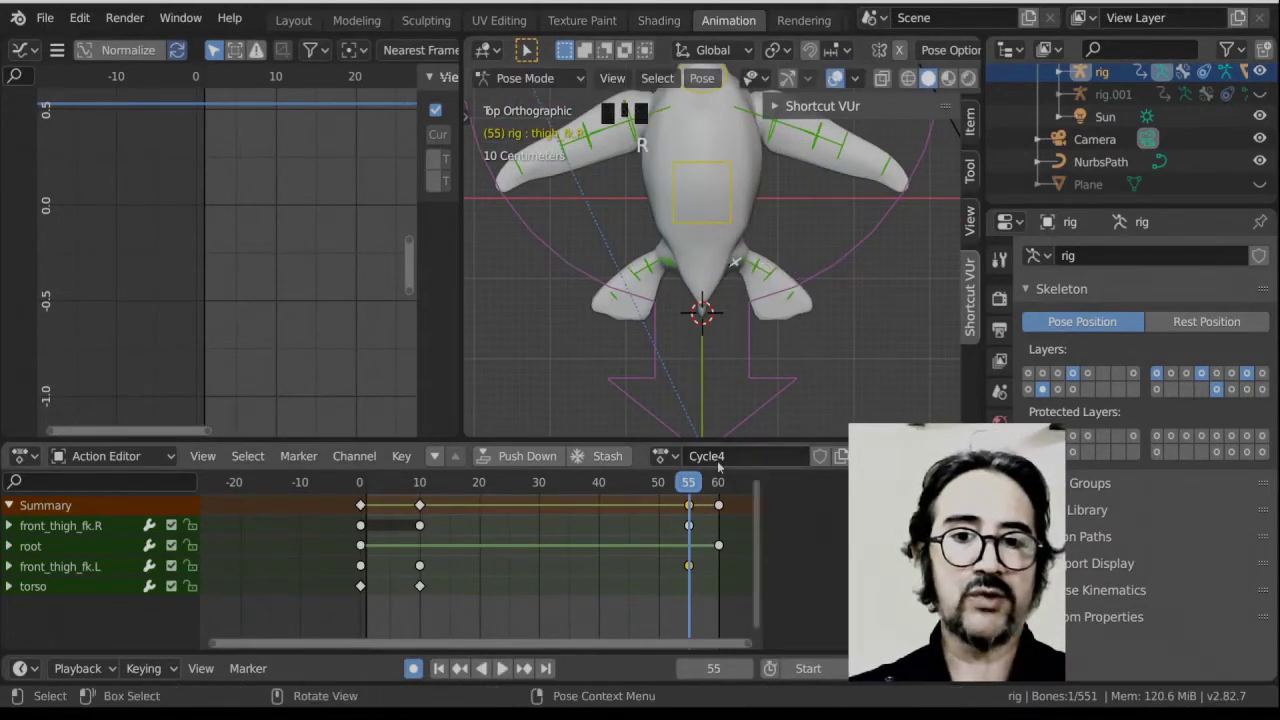
pyautogui.moveTo(688, 491); pyautogui.dragTo(593, 505)
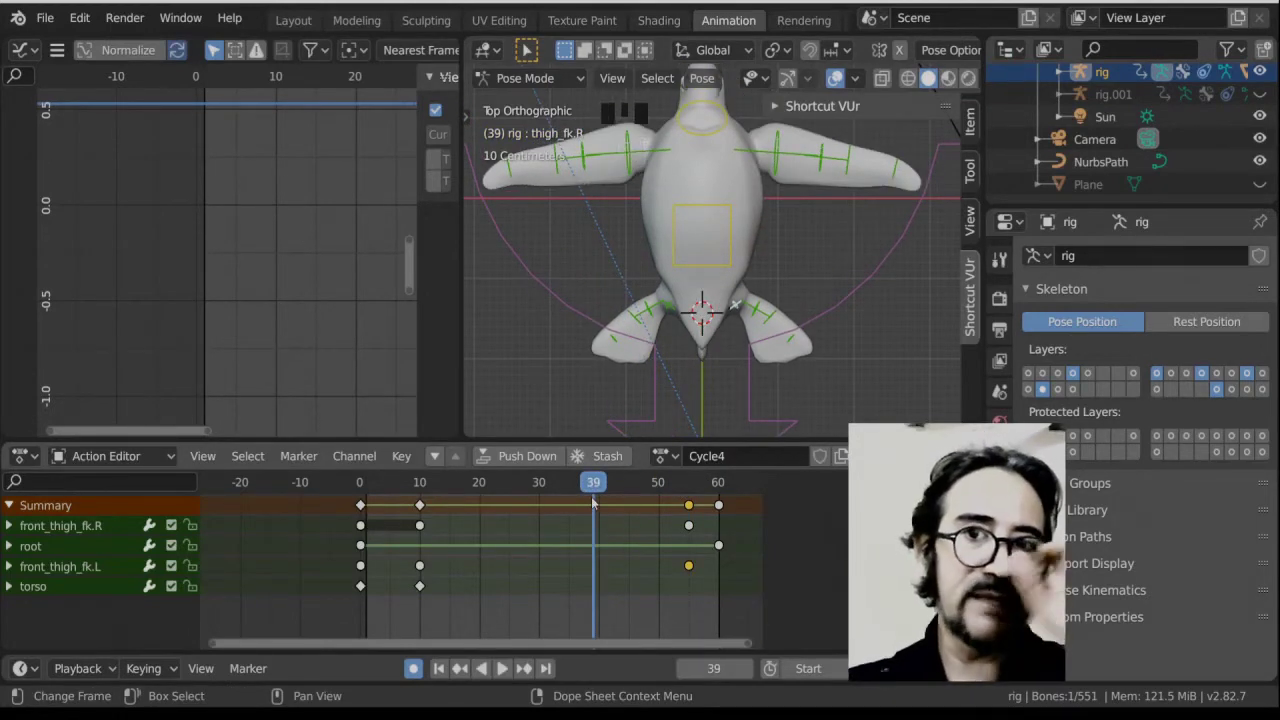
# Insert a LocRot keyframe for the thigh_fk.R and shin_fk.R bones at frame 0.
pyautogui.click(355, 481)
pyautogui.scroll(-1, 704, 390)
pyautogui.scroll(2, 704, 390)
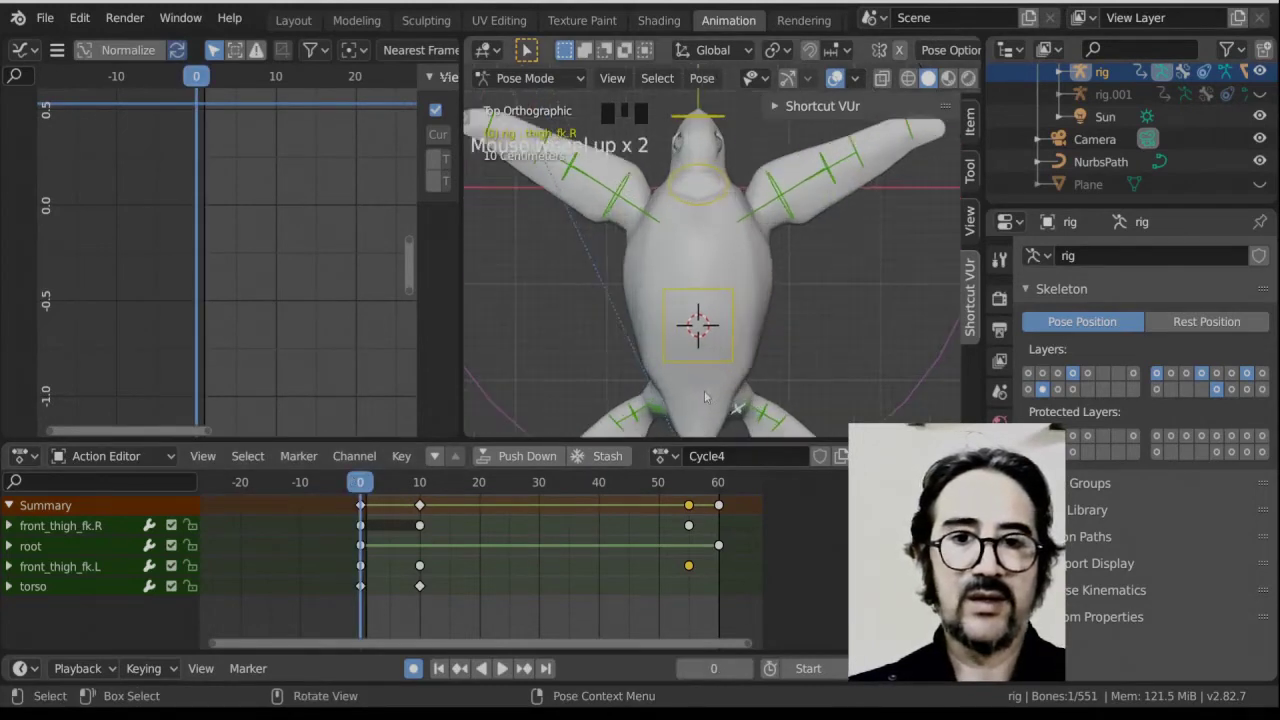
pyautogui.keyDown('shift'); pyautogui.moveTo(704, 390); pyautogui.dragTo(668, 274, button='middle'); pyautogui.keyUp('shift')
pyautogui.keyDown('shift'); pyautogui.click(680, 280); pyautogui.keyUp('shift')
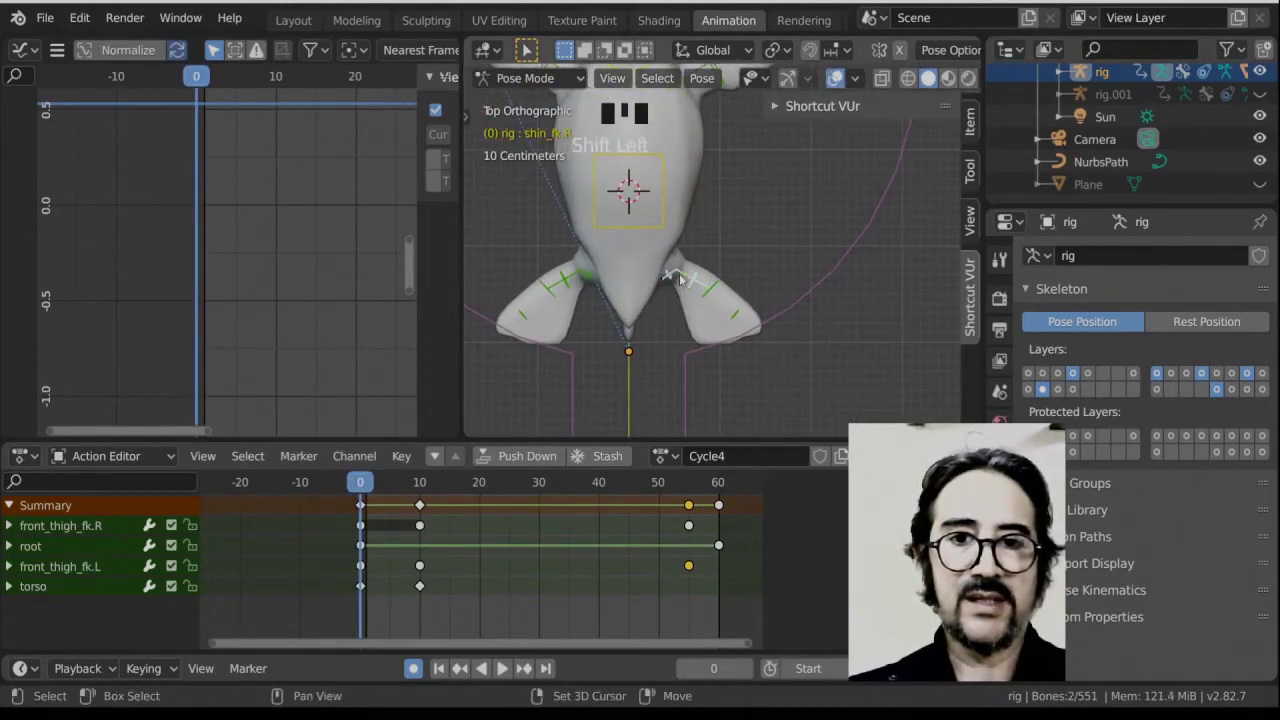
pyautogui.keyDown('shift'); pyautogui.click(587, 285); pyautogui.keyUp('shift')
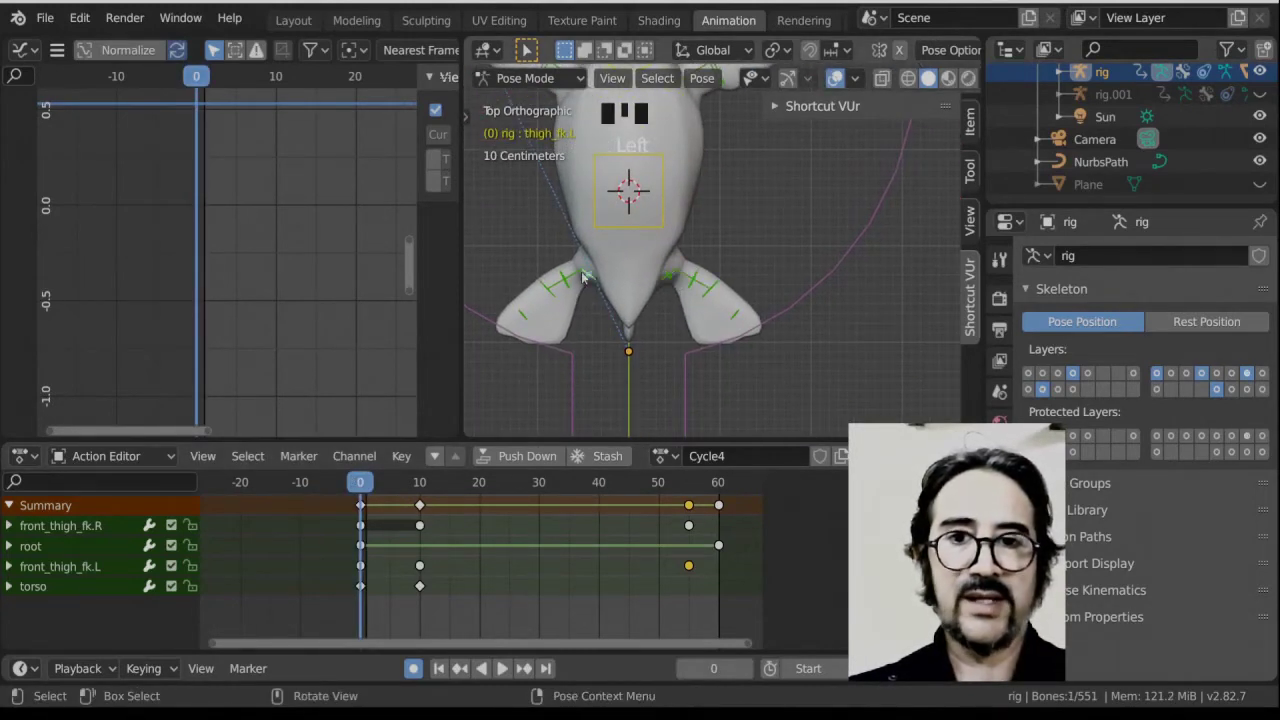
pyautogui.keyDown('shift'); pyautogui.click(670, 287); pyautogui.keyUp('shift')
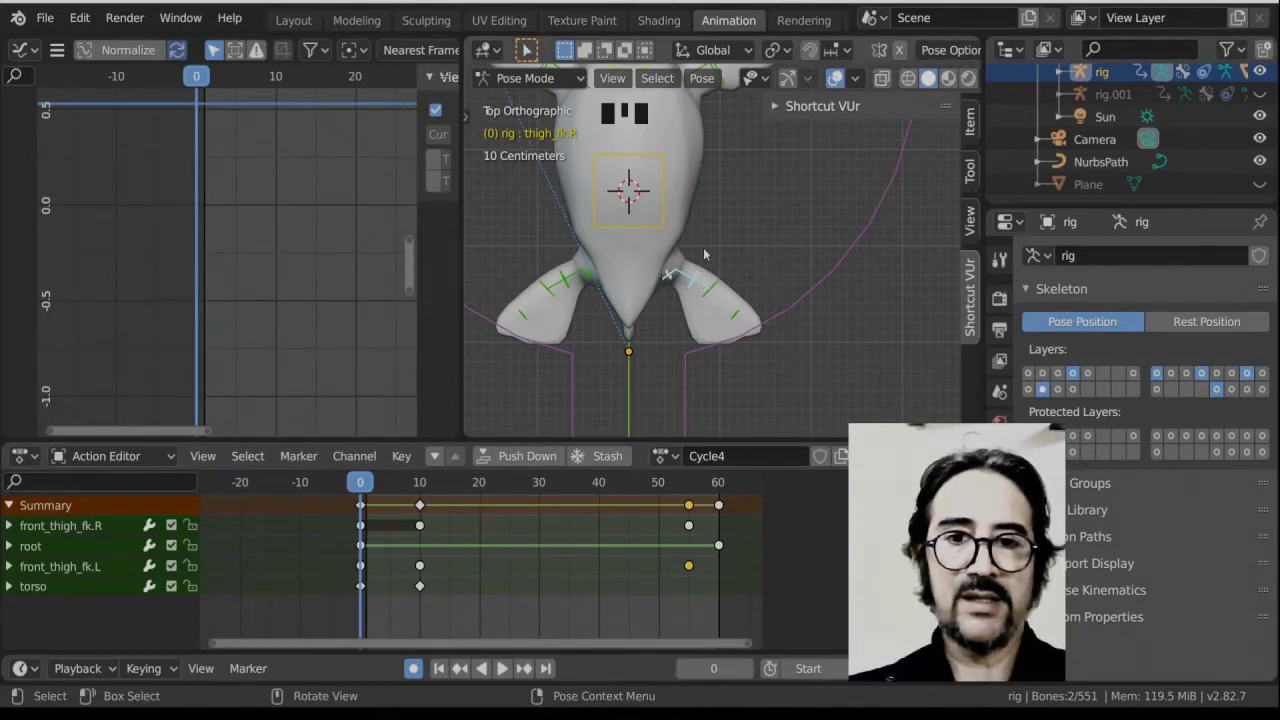
pyautogui.press('i')
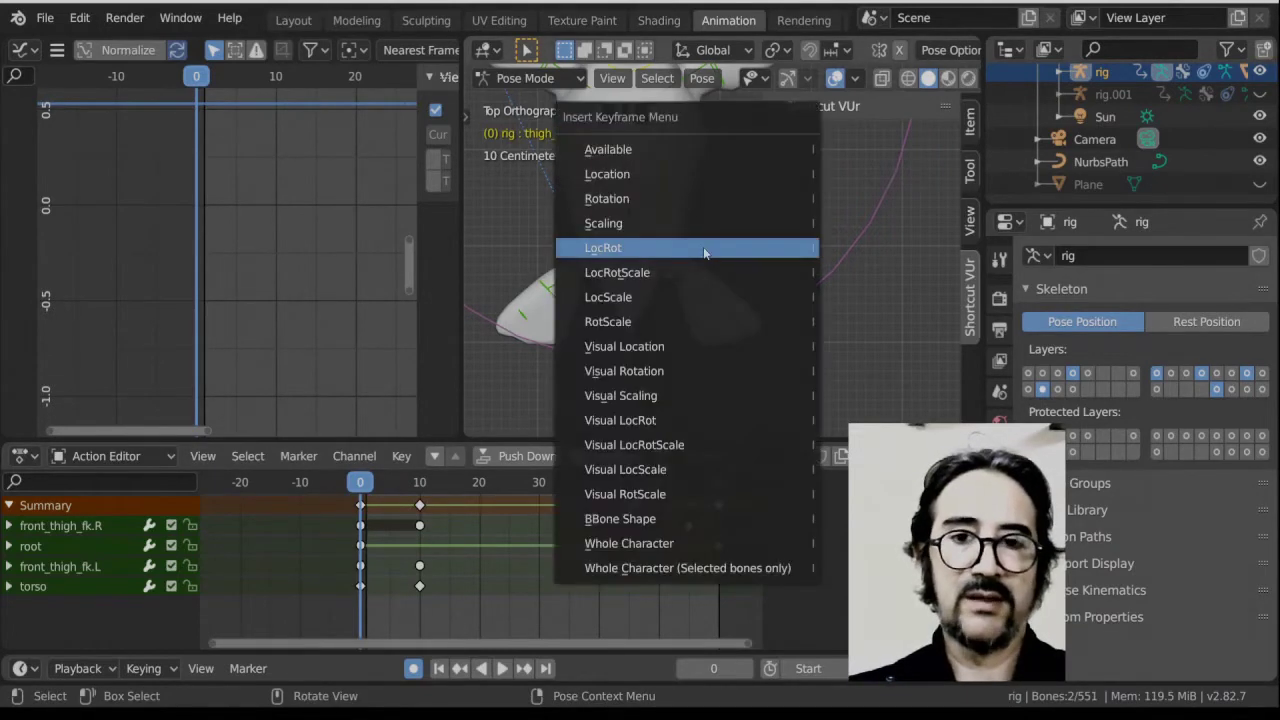
pyautogui.click(703, 247)
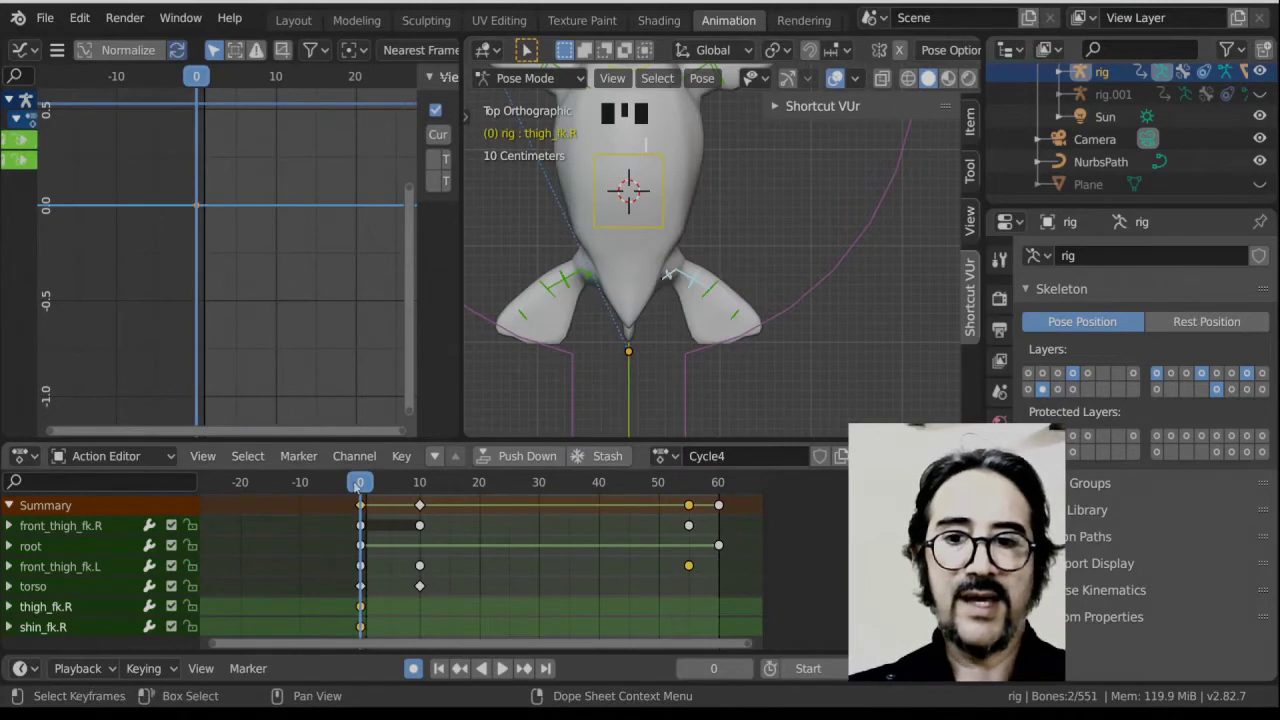
pyautogui.moveTo(370, 625); pyautogui.dragTo(395, 587, button='middle')
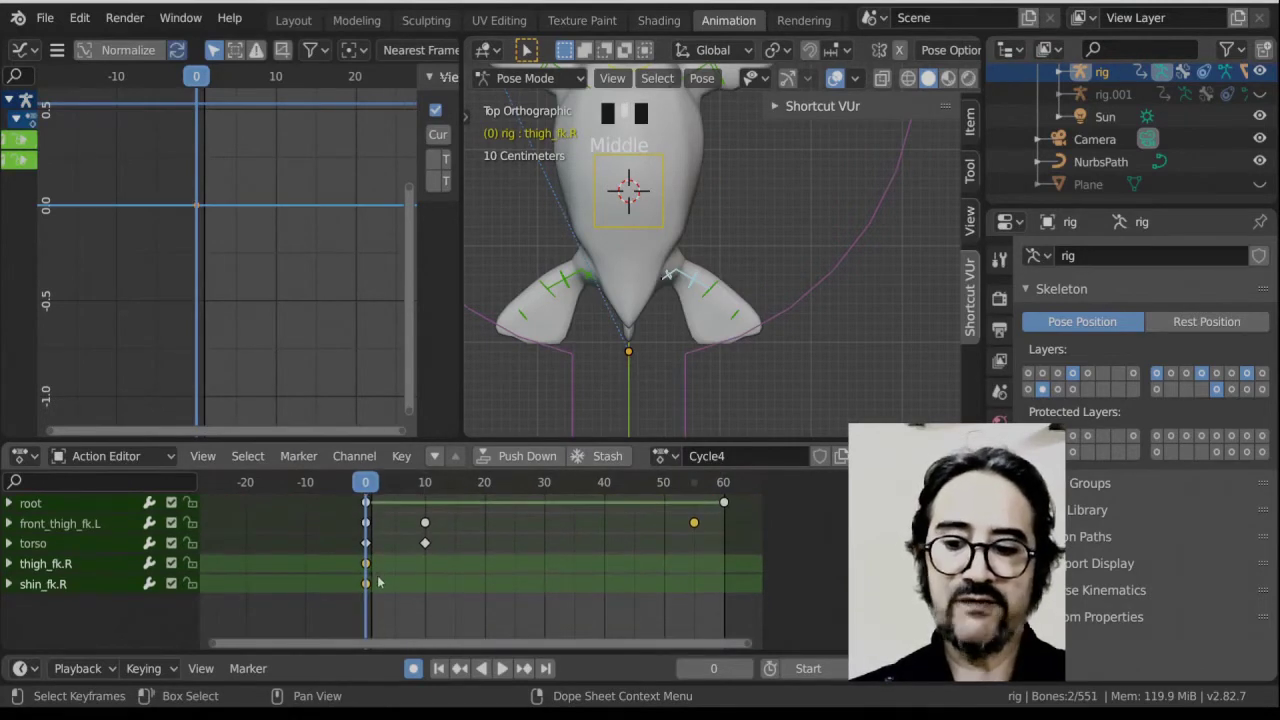
pyautogui.hotkey('shift', 'd')
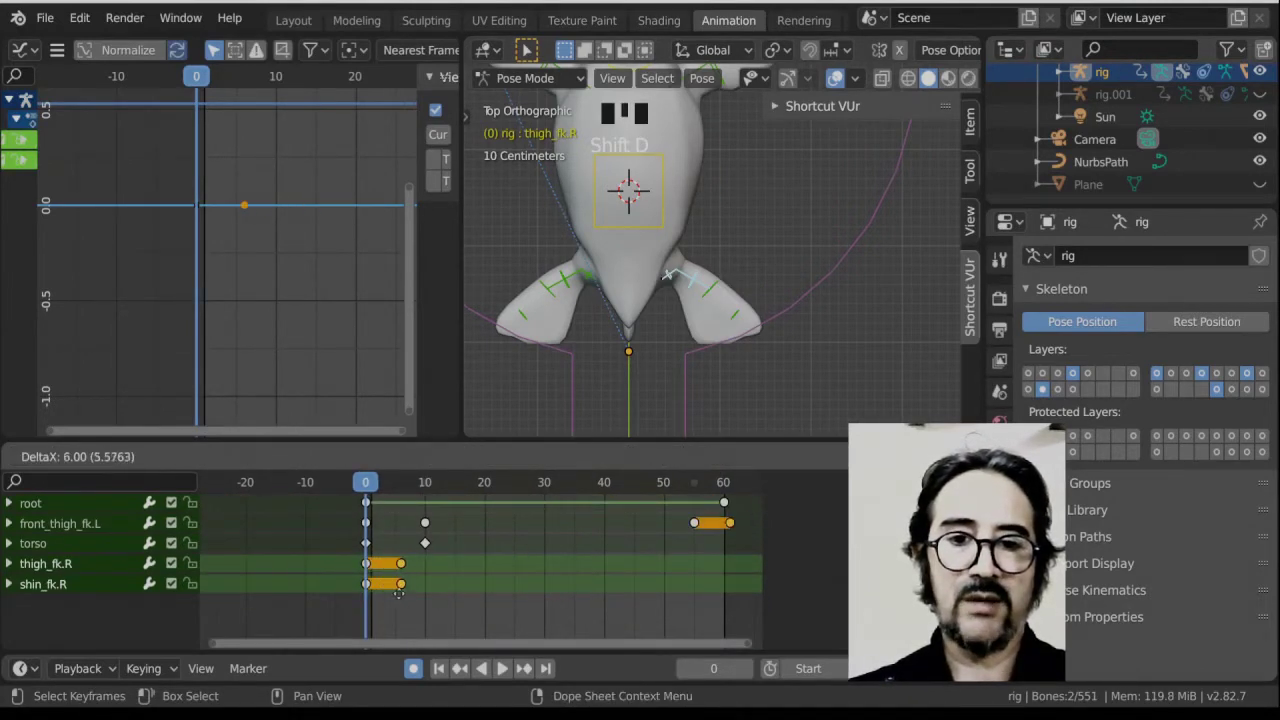
pyautogui.rightClick(380, 600)
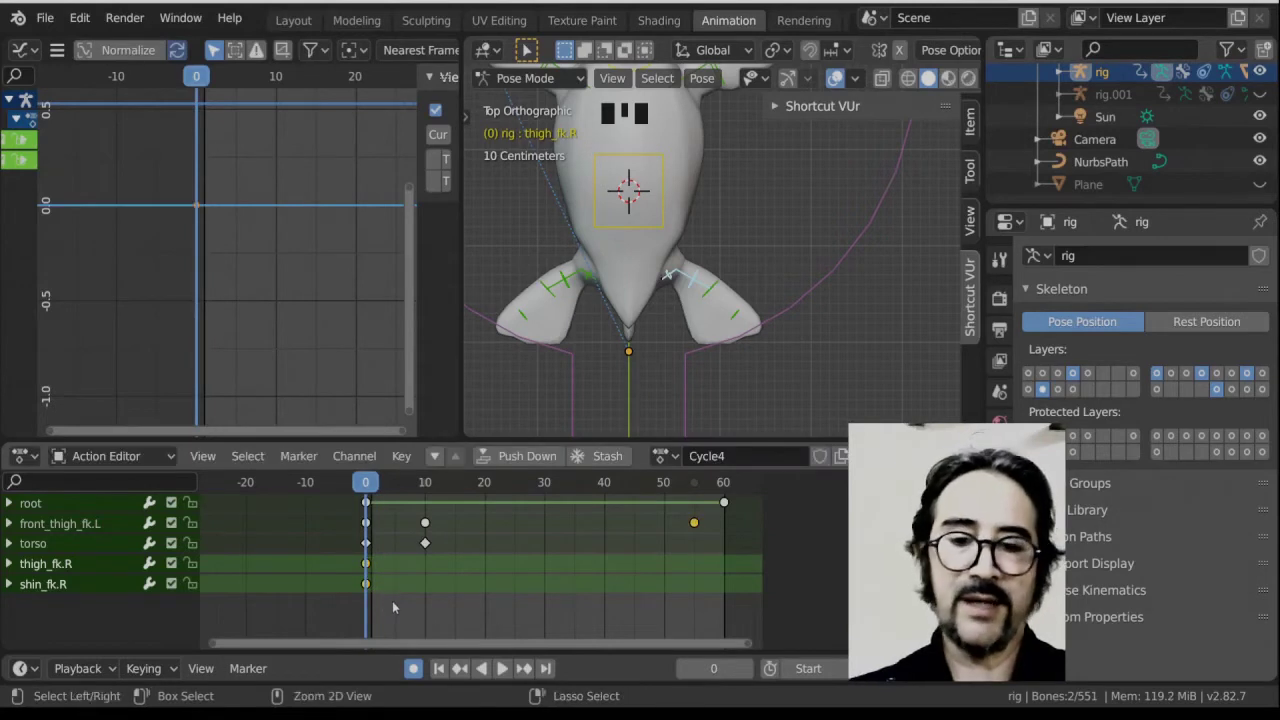
pyautogui.hotkey('ctrl', 'z')
pyautogui.hotkey('ctrl', 'z')
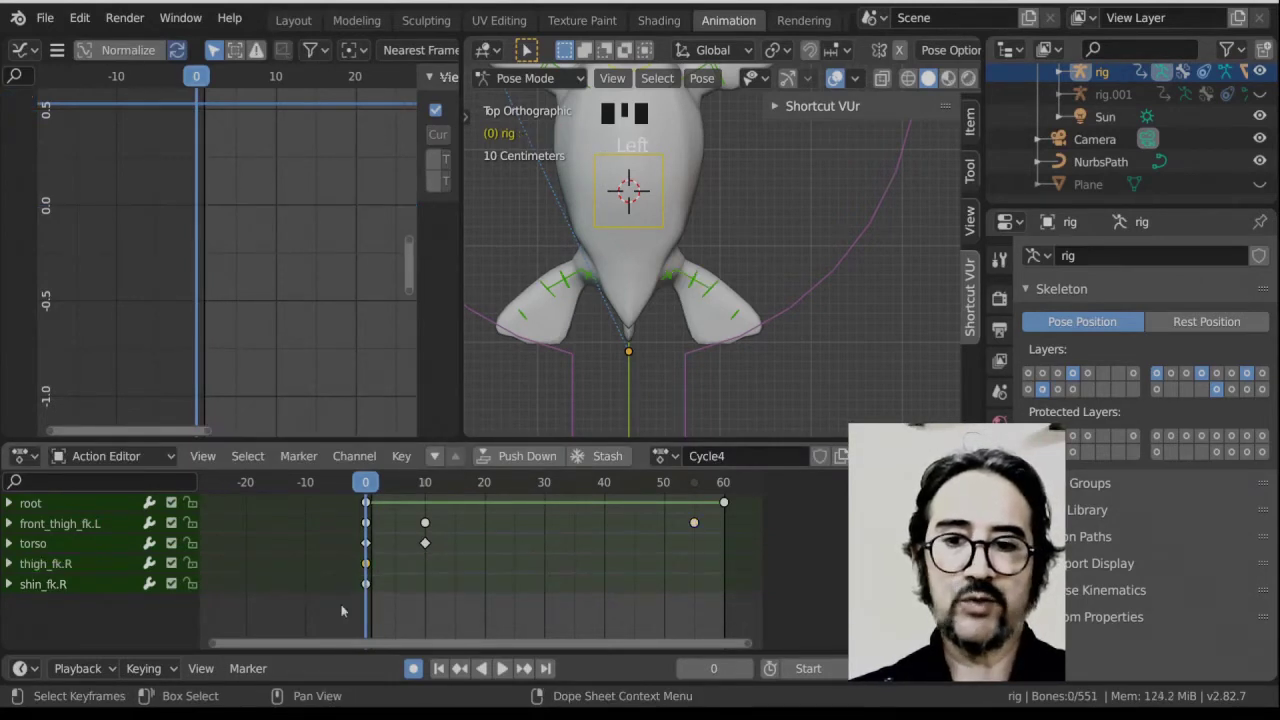
# Duplicate the frame 0 keys of thigh_fk.R and shin_fk.R to frame 60.
pyautogui.hotkey('shift', 'Left')
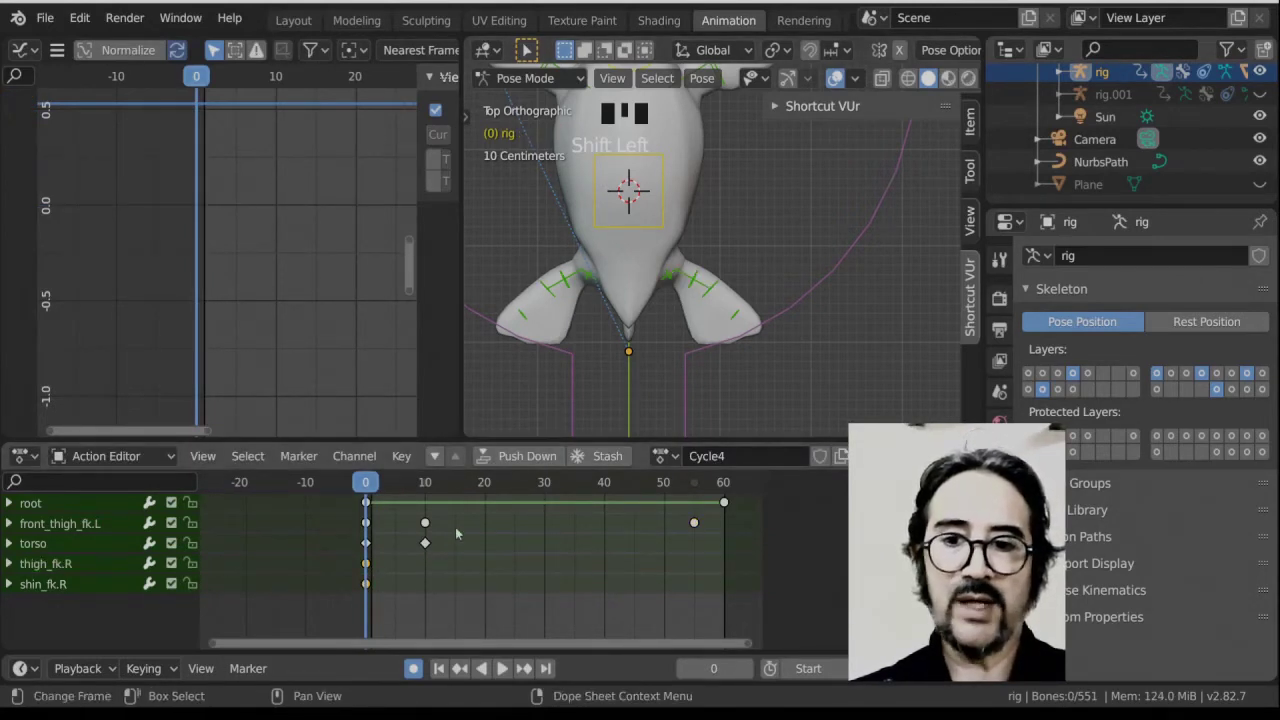
pyautogui.hotkey('shift', 'd')
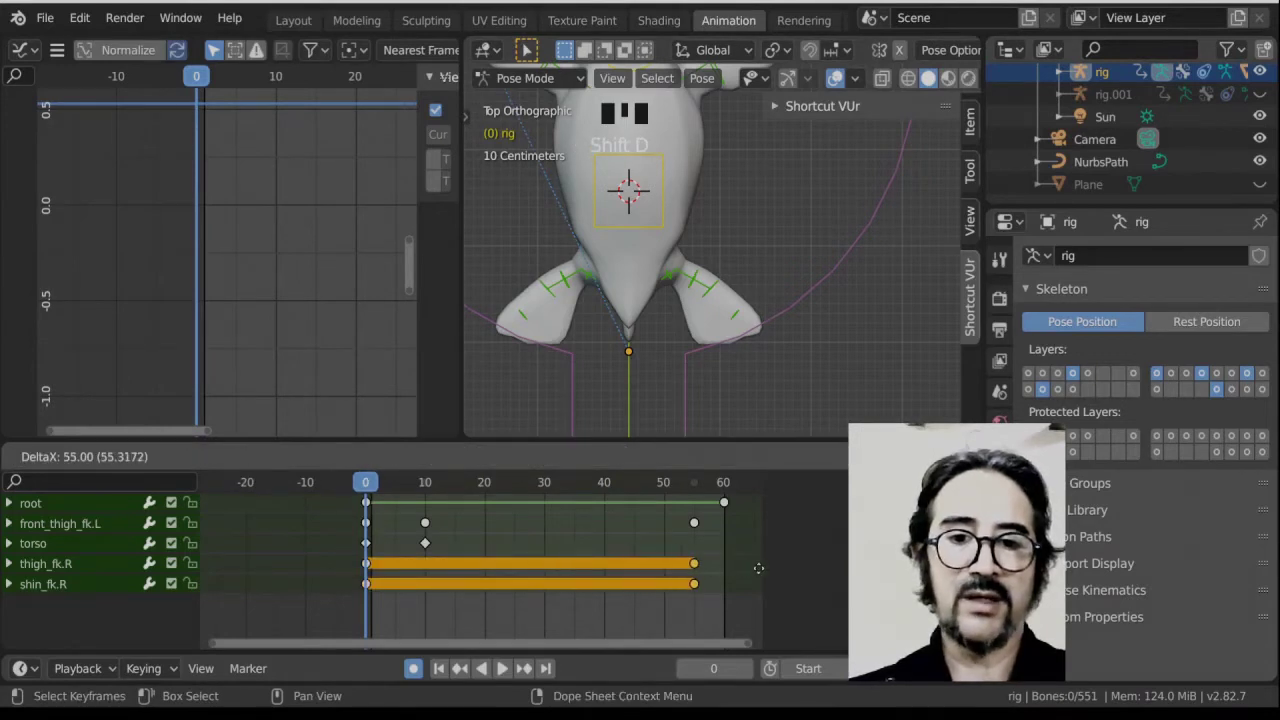
pyautogui.click(226, 568)
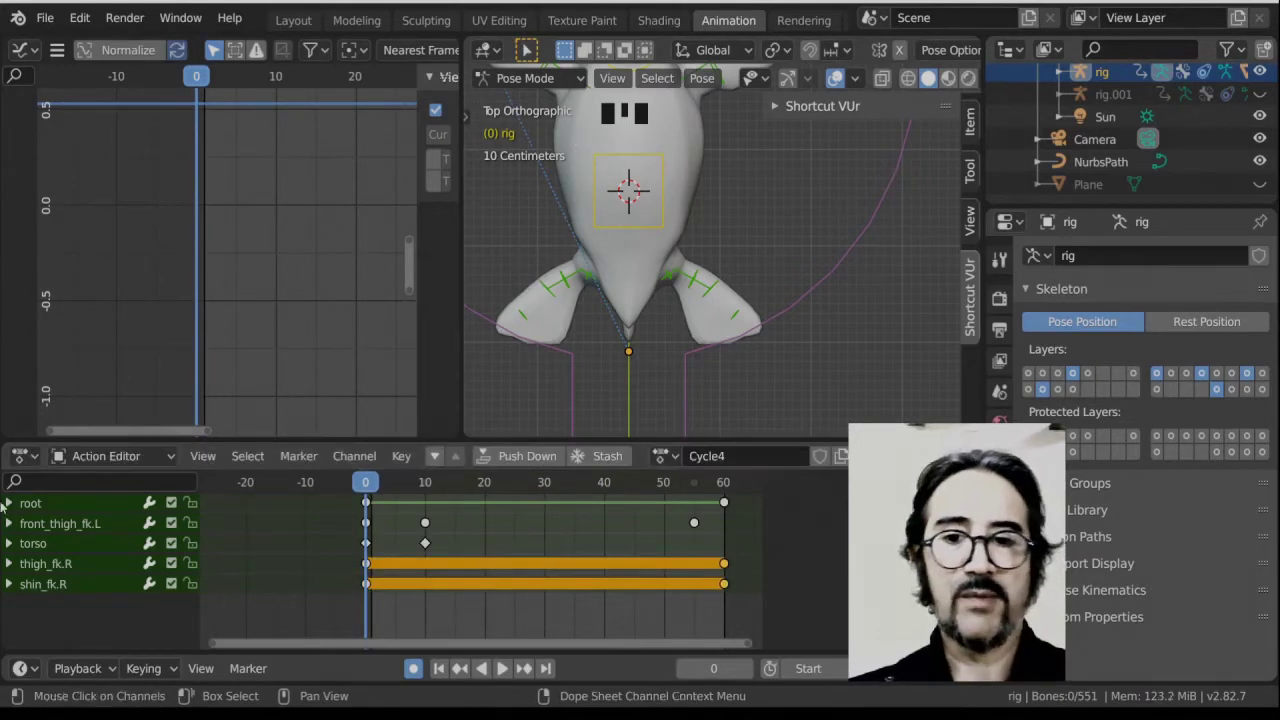
# Keyframe the thigh_fk.L and shin_fk.L bones at frame 0 and duplicate those keys to frame 60.
pyautogui.click(578, 282)
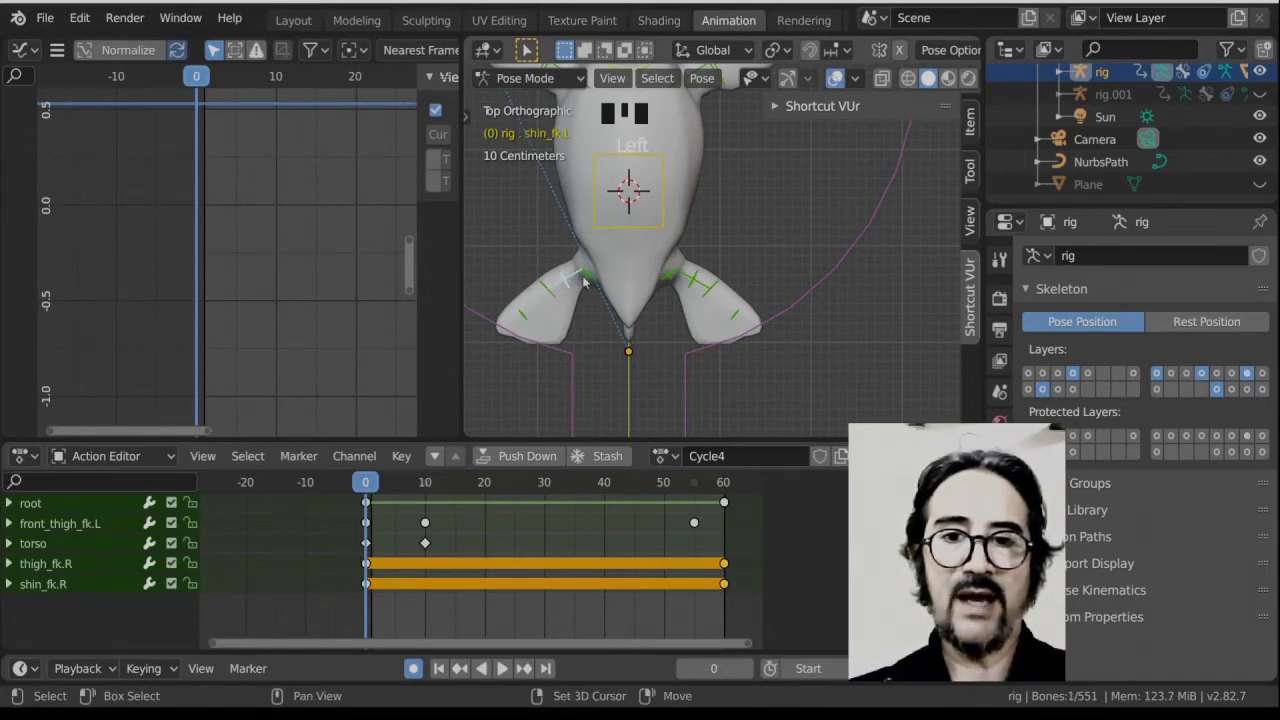
pyautogui.keyDown('shift'); pyautogui.click(584, 284); pyautogui.keyUp('shift')
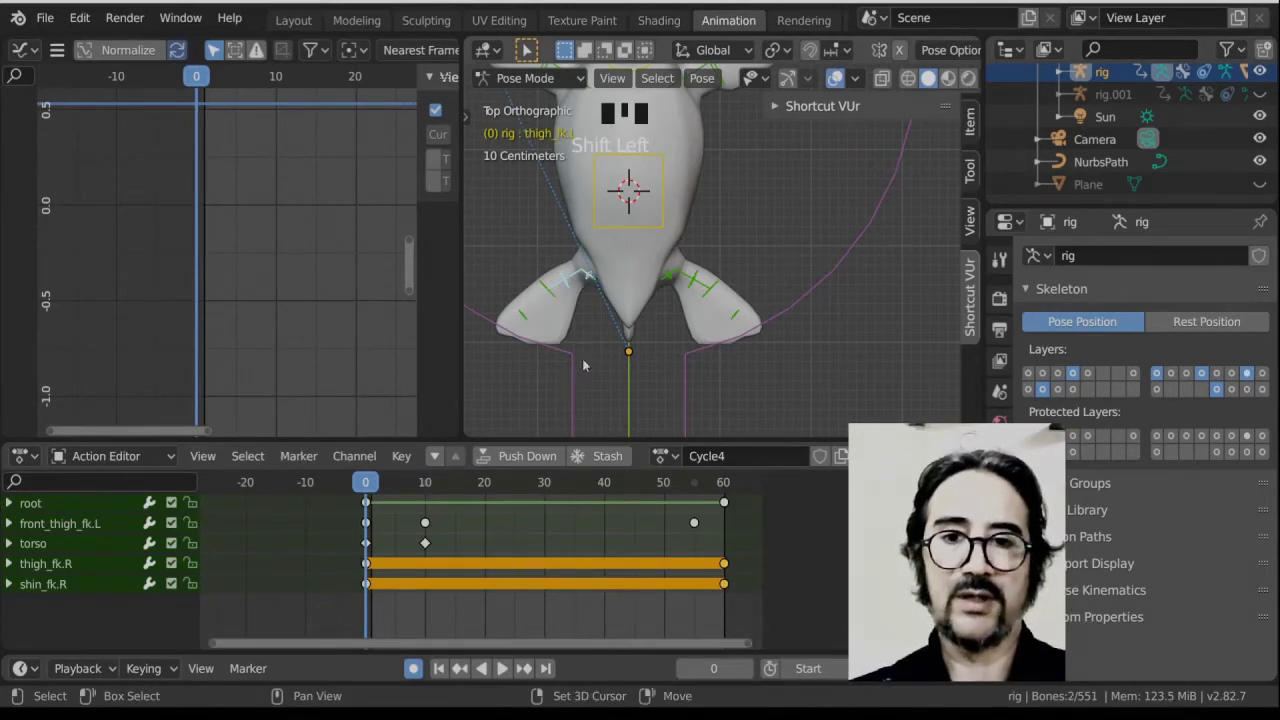
pyautogui.press('i')
pyautogui.click(603, 341)
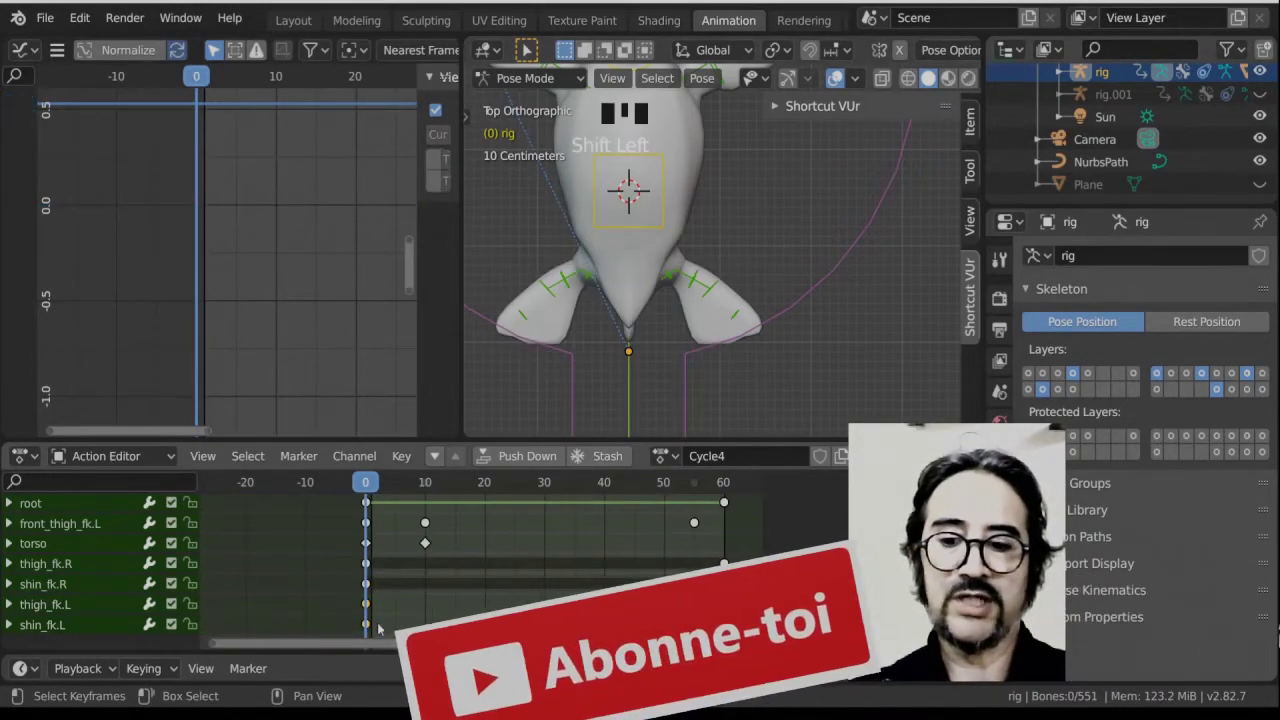
pyautogui.hotkey('shift', 'd')
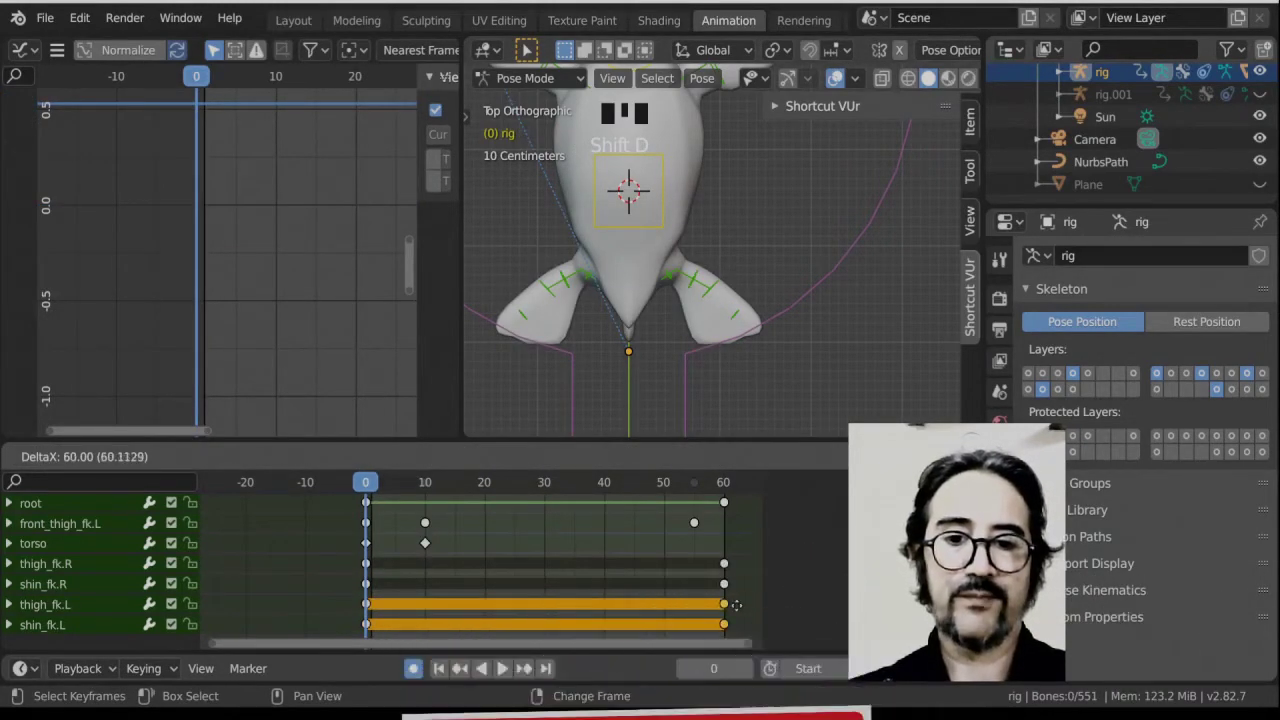
pyautogui.press('Return')
# Insert a LocRot keyframe at frame 30 for the thigh and shin bones of both rear flippers.
pyautogui.press('space')
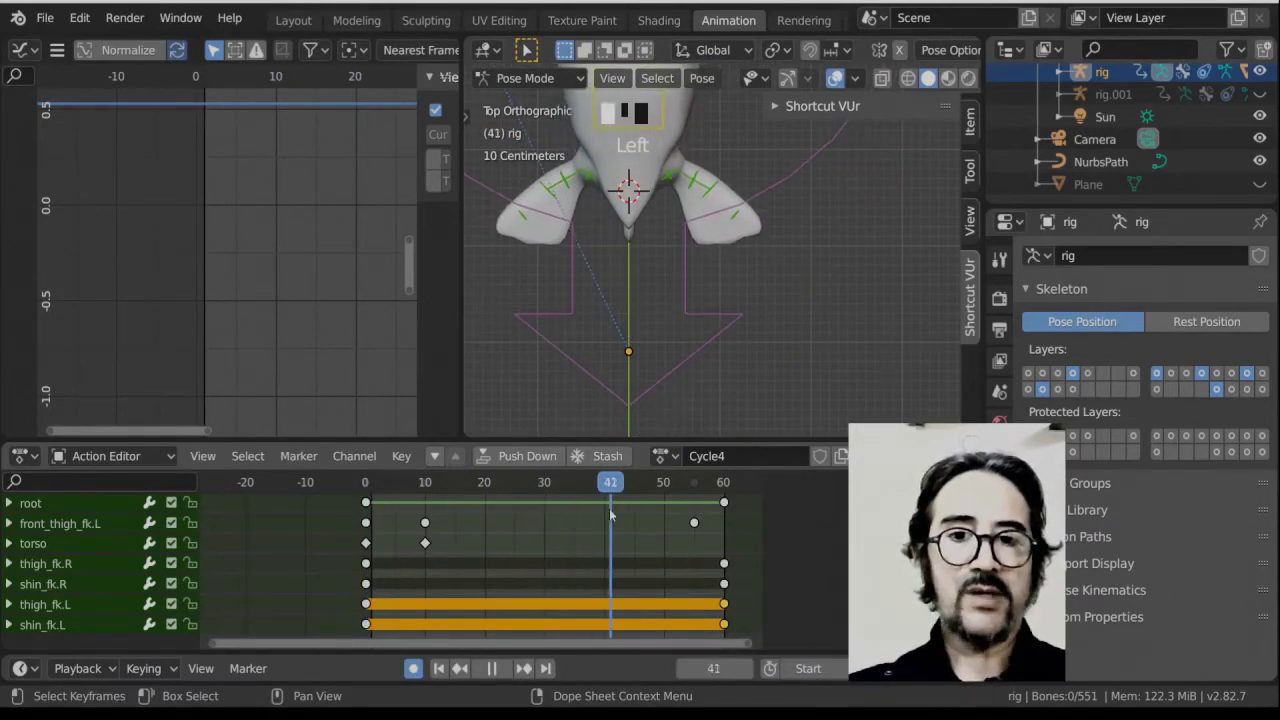
pyautogui.press('space')
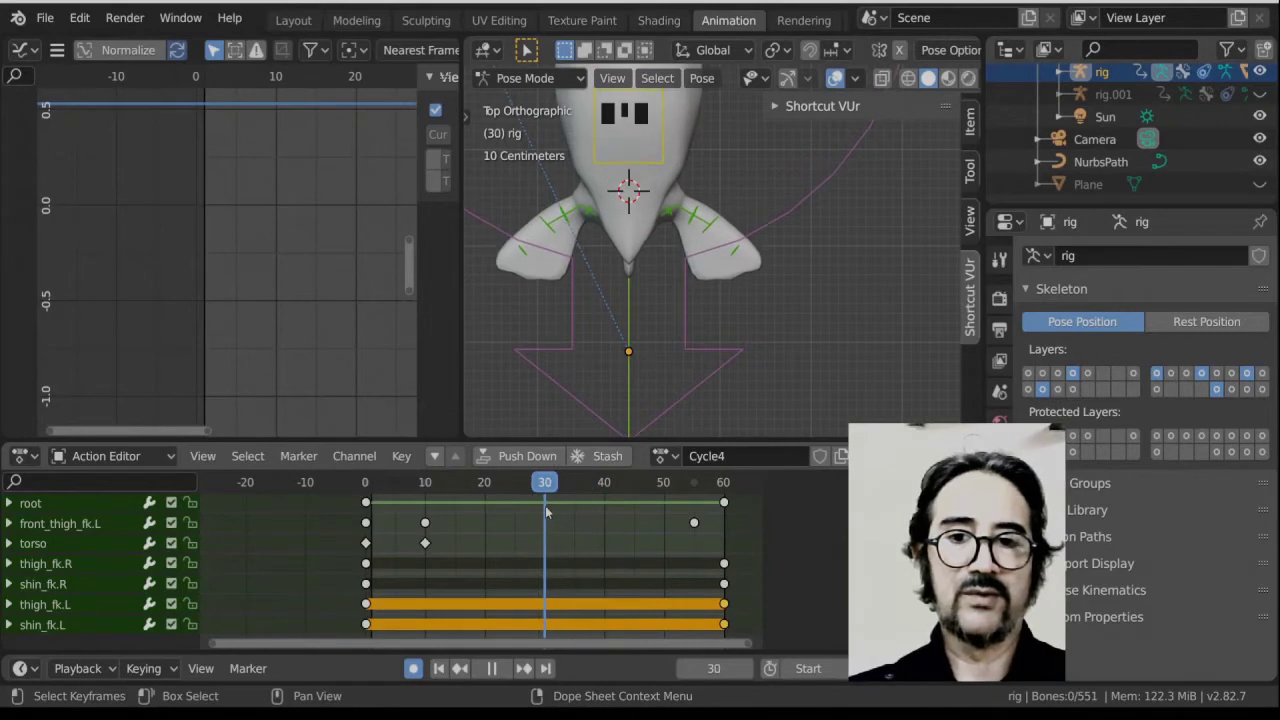
pyautogui.click(592, 215)
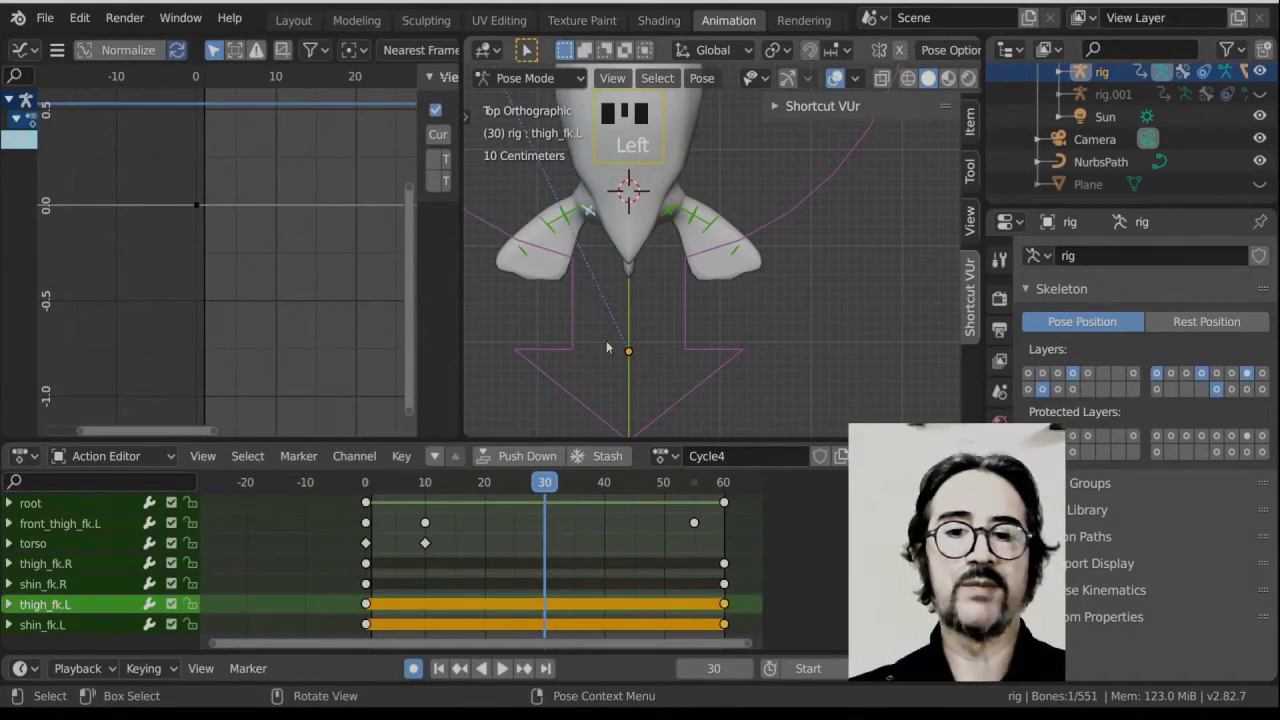
pyautogui.keyDown('shift'); pyautogui.click(573, 199); pyautogui.keyUp('shift')
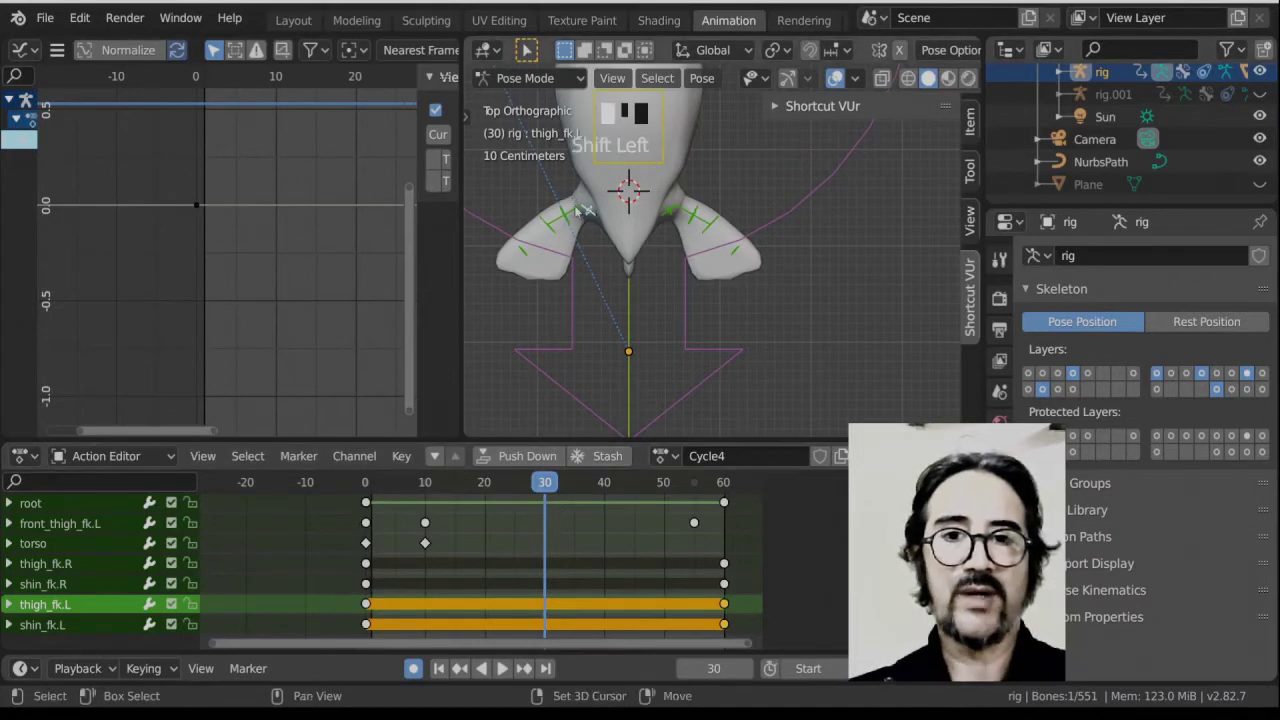
pyautogui.keyDown('shift'); pyautogui.click(676, 215); pyautogui.keyUp('shift')
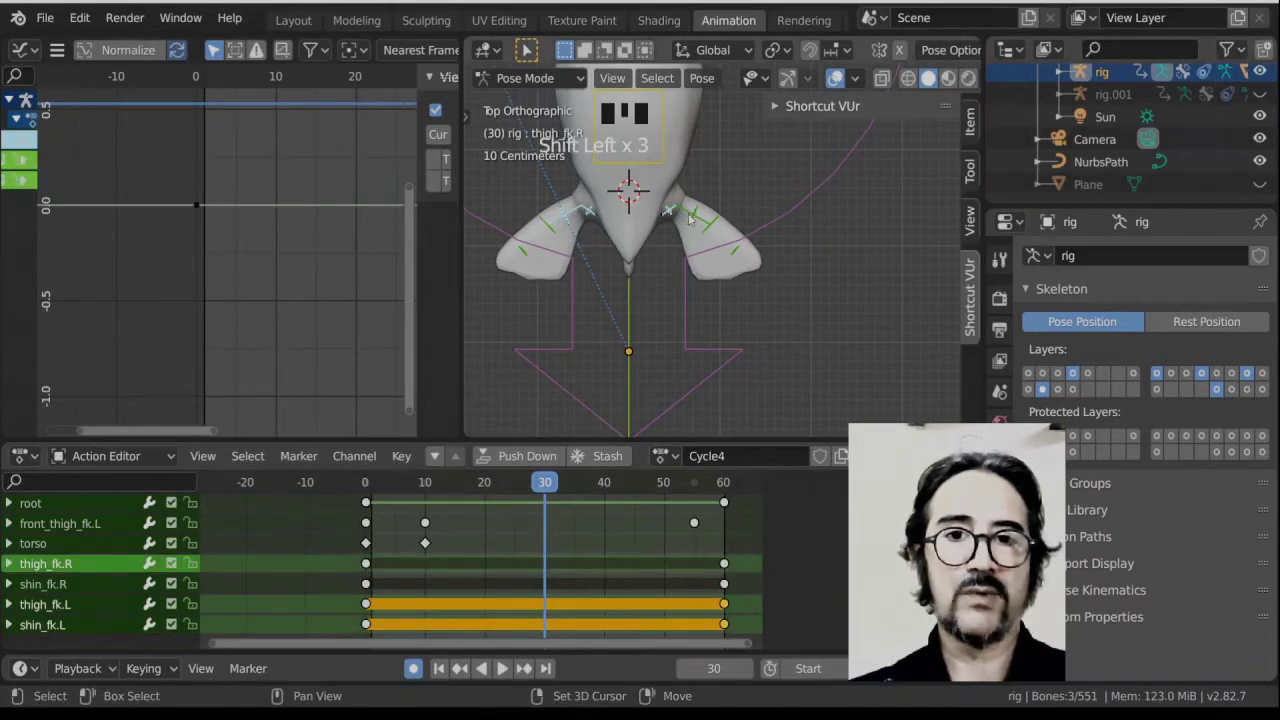
pyautogui.keyDown('shift'); pyautogui.click(690, 218); pyautogui.keyUp('shift')
pyautogui.press('i')
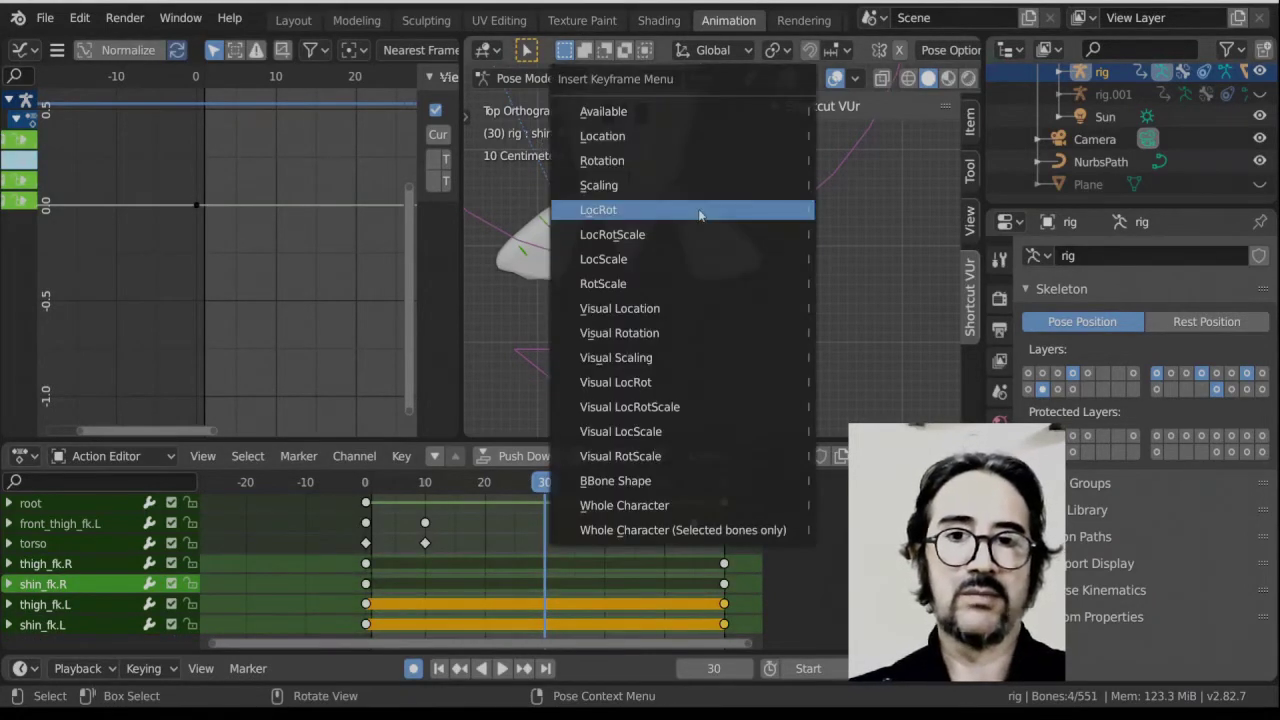
pyautogui.click(700, 213)
# Rotate the thigh_fk.R bone at frame 49 to swing the rear flipper inward towards the tail.
pyautogui.press('space')
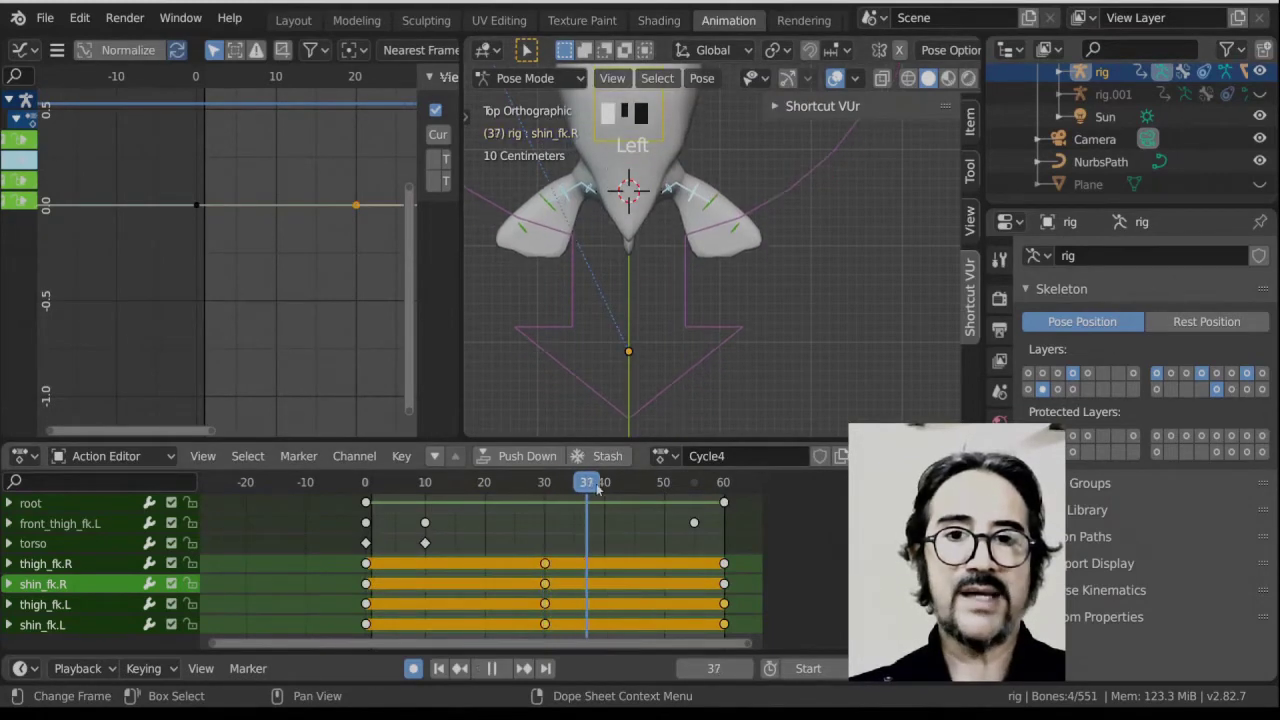
pyautogui.moveTo(597, 486); pyautogui.dragTo(655, 507)
pyautogui.press('space')
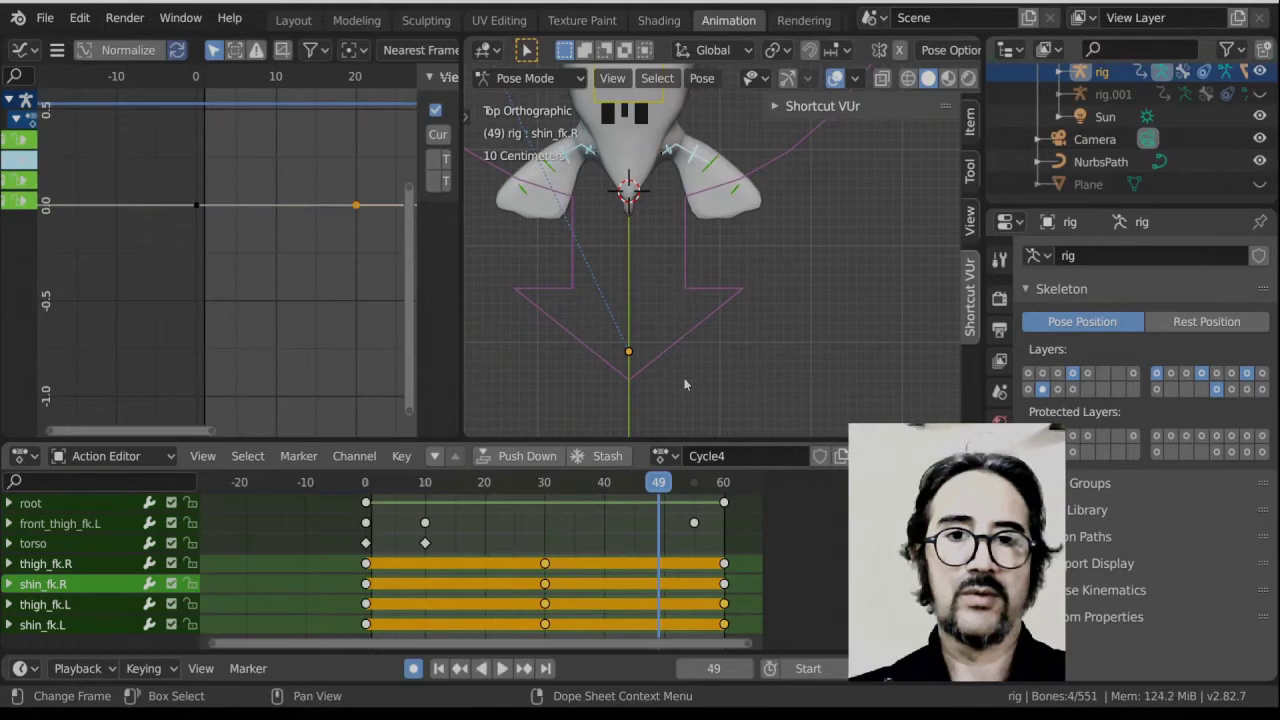
pyautogui.click(688, 160)
pyautogui.press('r')
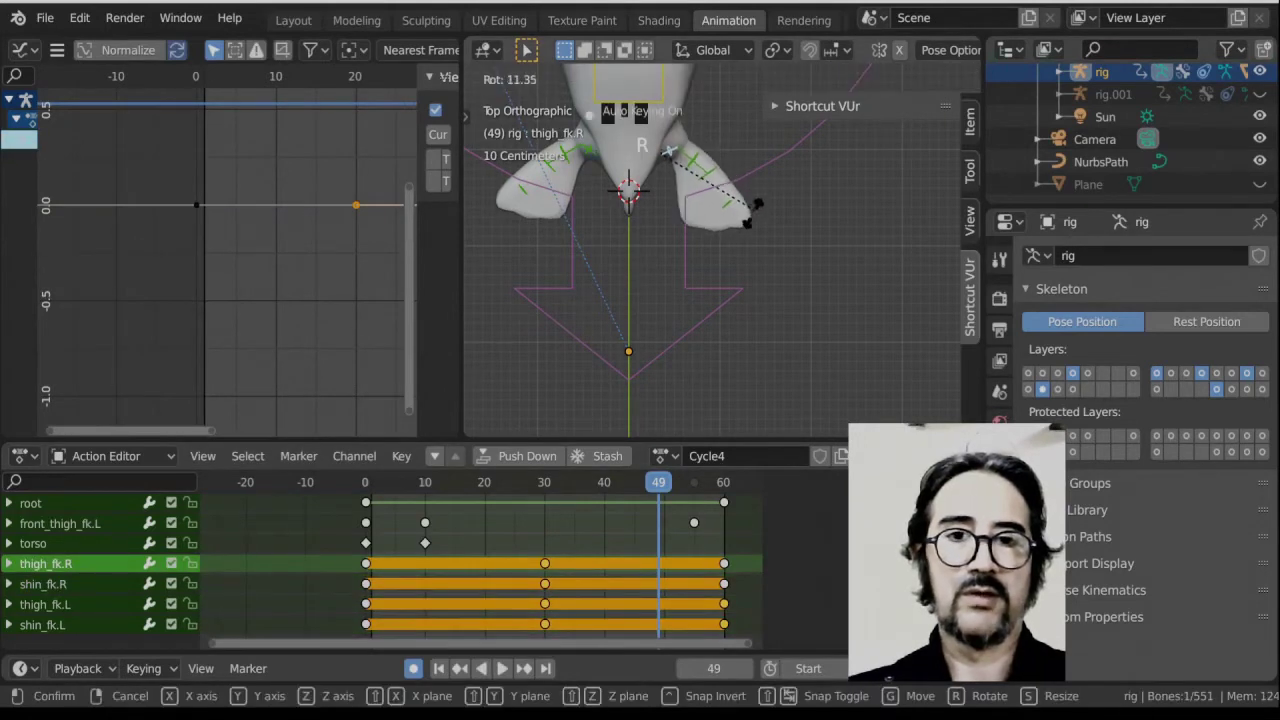
pyautogui.click(716, 206)
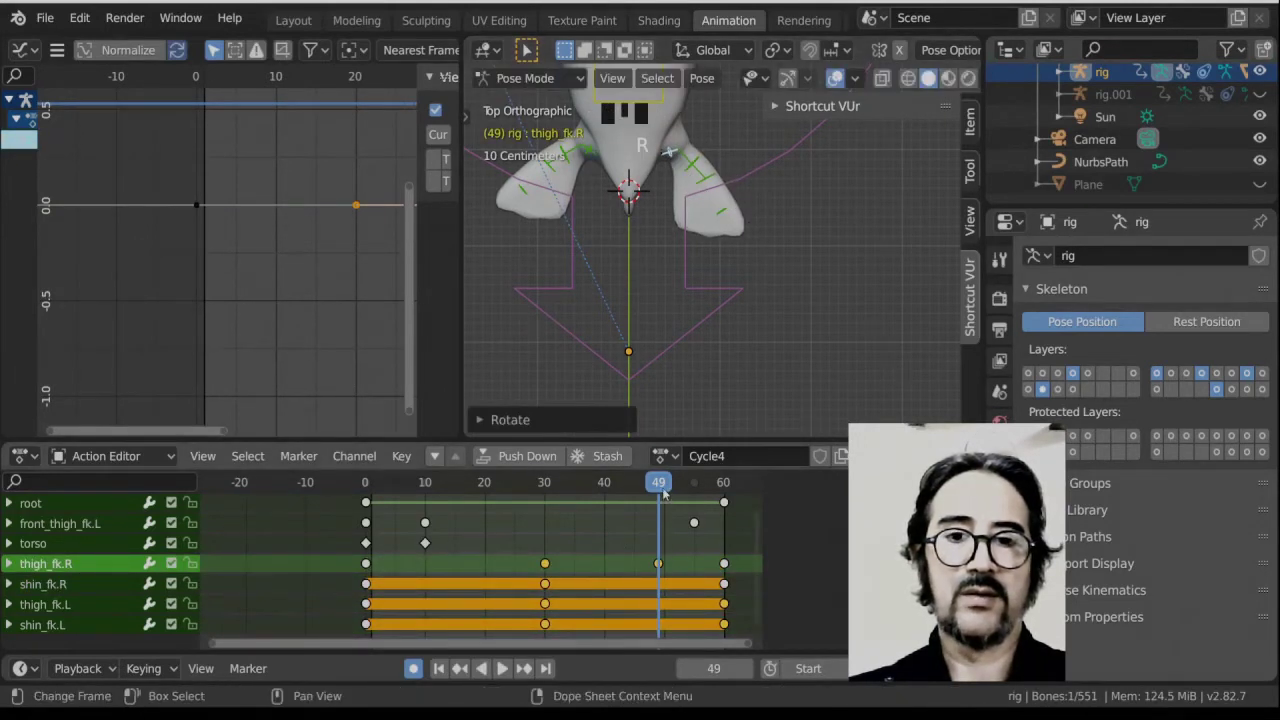
# Rotate the shin_fk.R bone outward by about 30° at frame 40.
pyautogui.moveTo(658, 496); pyautogui.dragTo(608, 512)
pyautogui.click(609, 512)
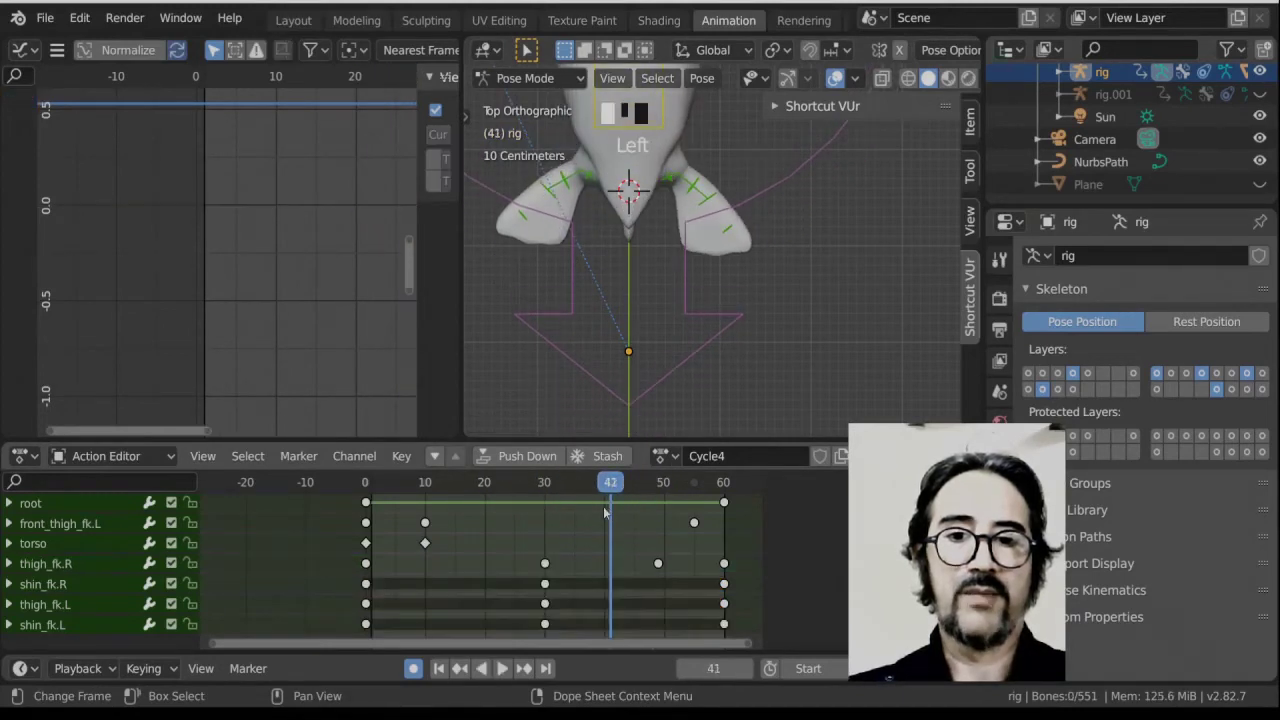
pyautogui.click(604, 483)
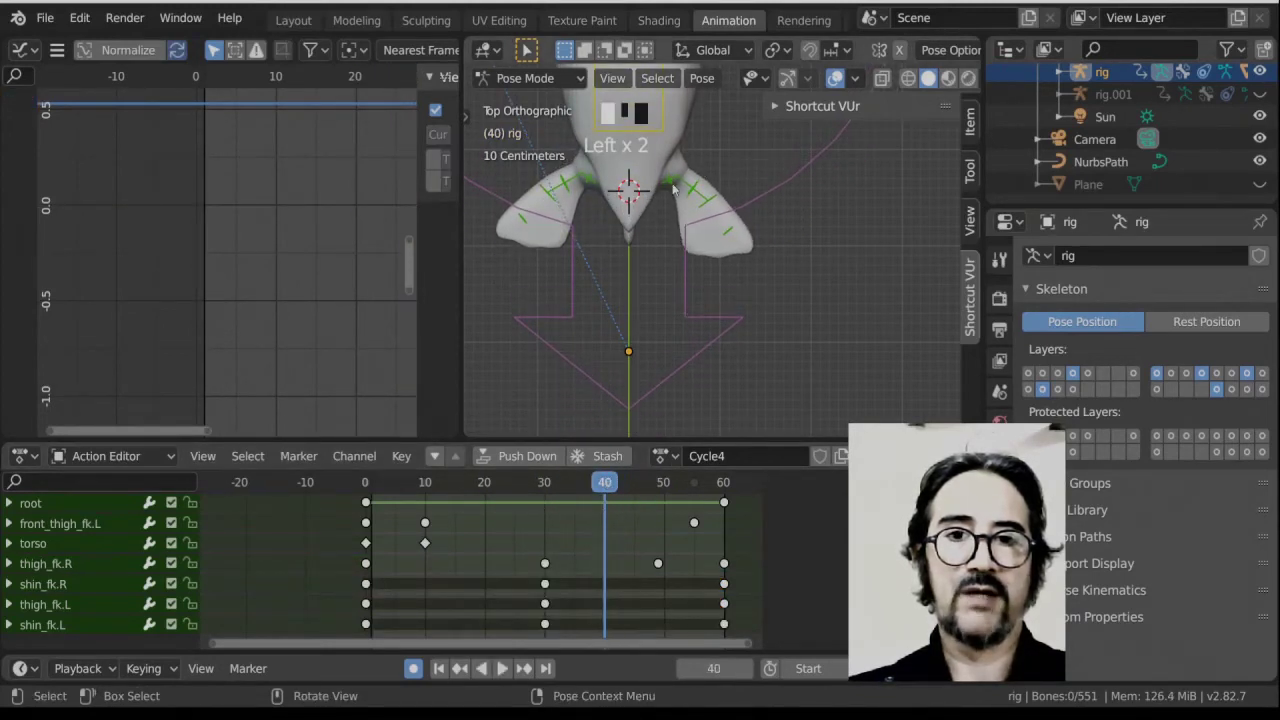
pyautogui.click(697, 215)
pyautogui.press('r')
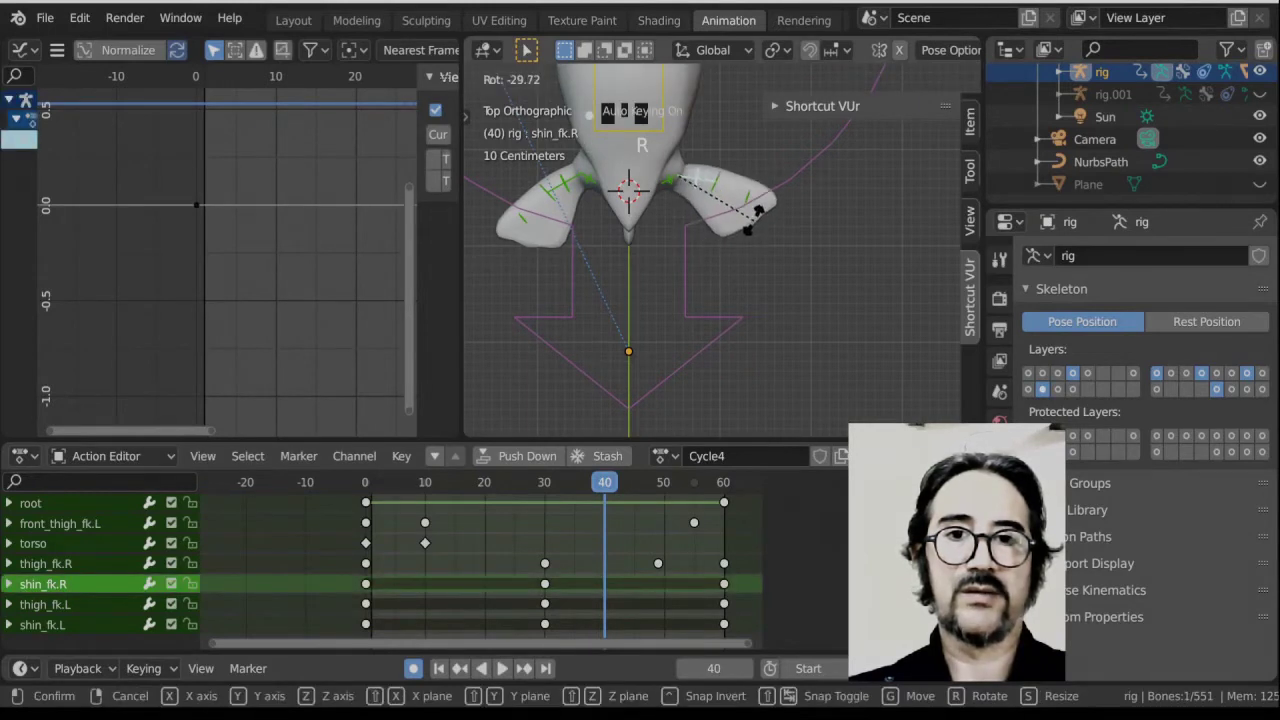
pyautogui.click(735, 205)
# Copy the shin_fk.R bone's pose at frame 40 and paste it mirrored onto shin_fk.L.
pyautogui.click(551, 484)
pyautogui.press('space')
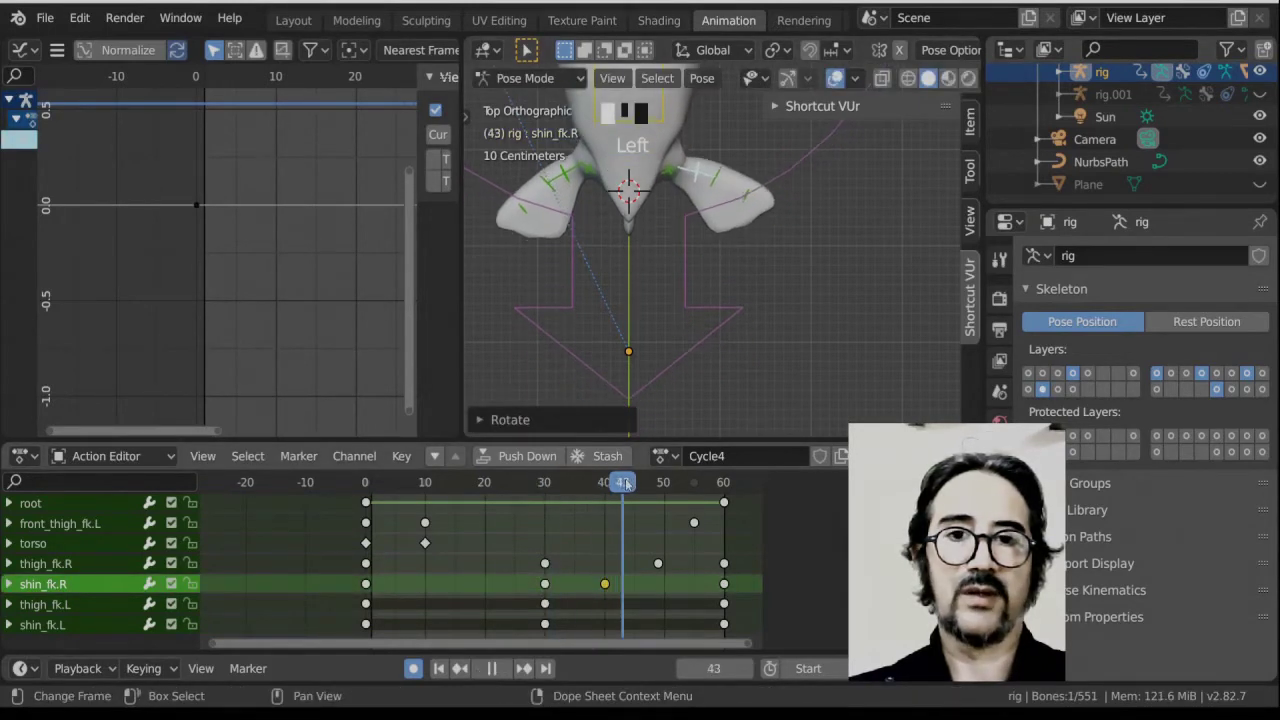
pyautogui.moveTo(710, 490); pyautogui.dragTo(607, 517)
pyautogui.press('space')
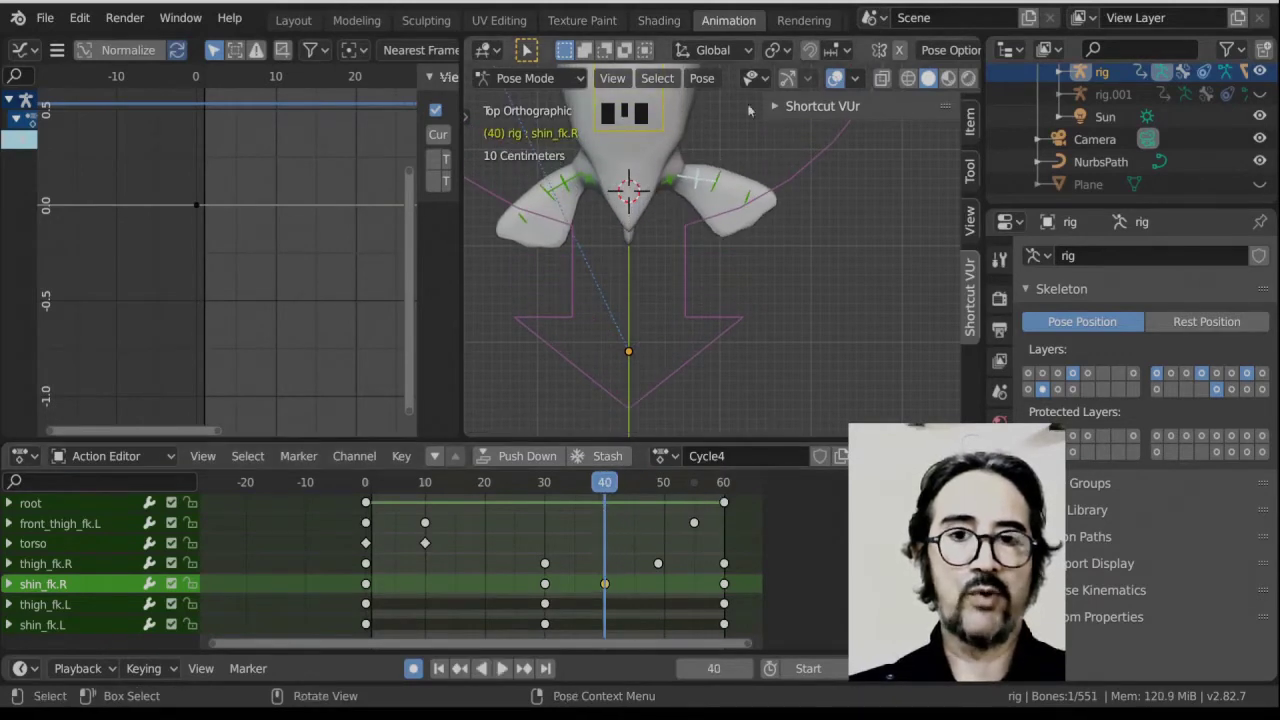
pyautogui.hotkey('ctrl', 'c')
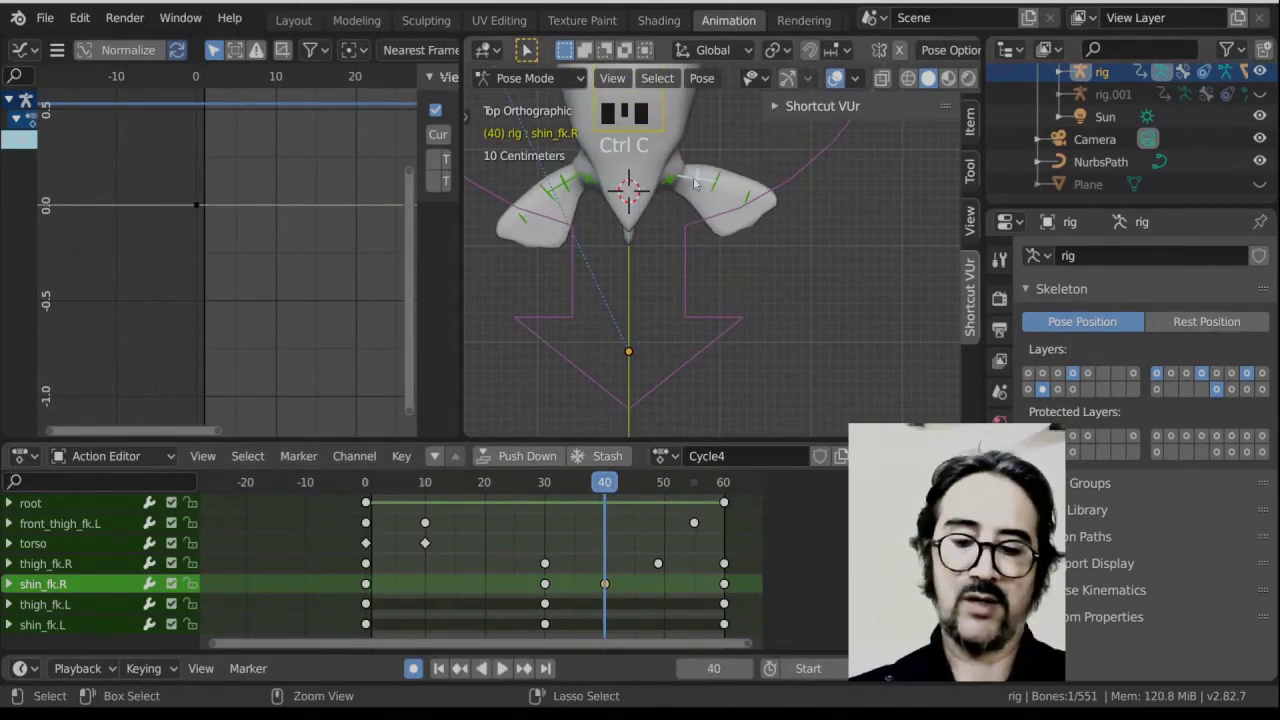
pyautogui.hotkey('ctrl', 'shift', 'v')
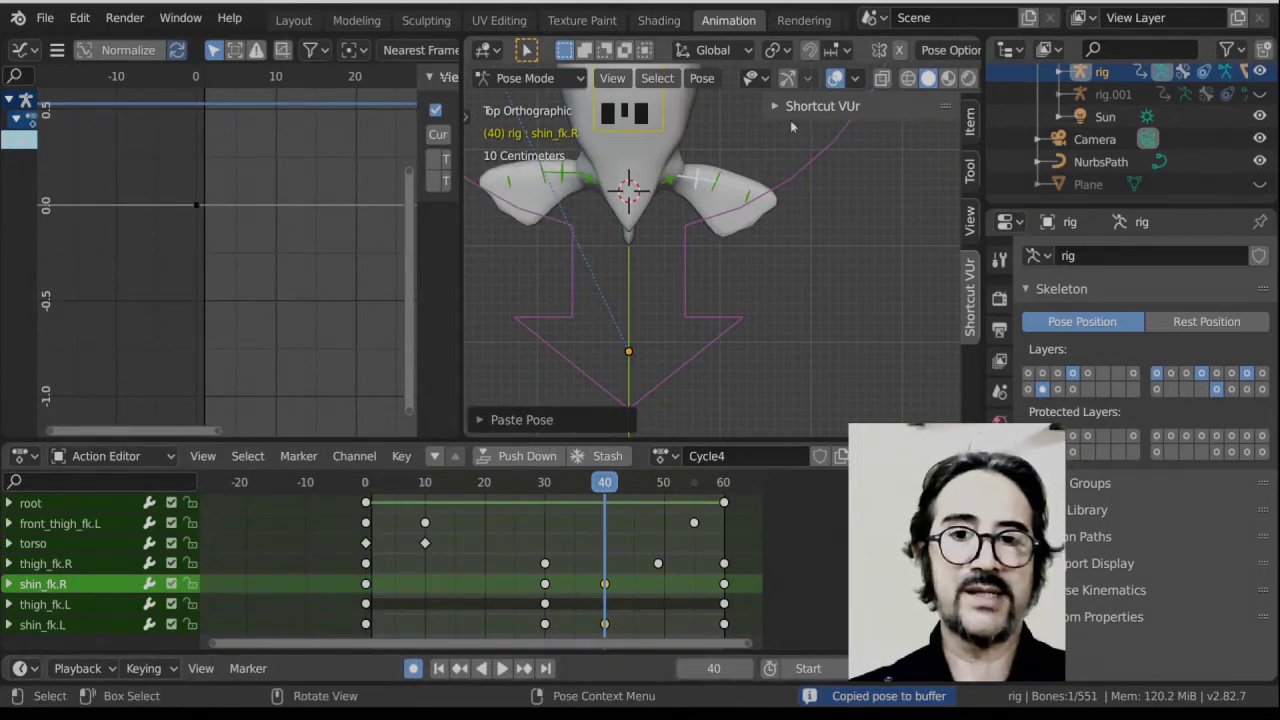
# Select the thigh_fk.R bone and go to frame 49, where its inward swing is keyed.
pyautogui.click(674, 195)
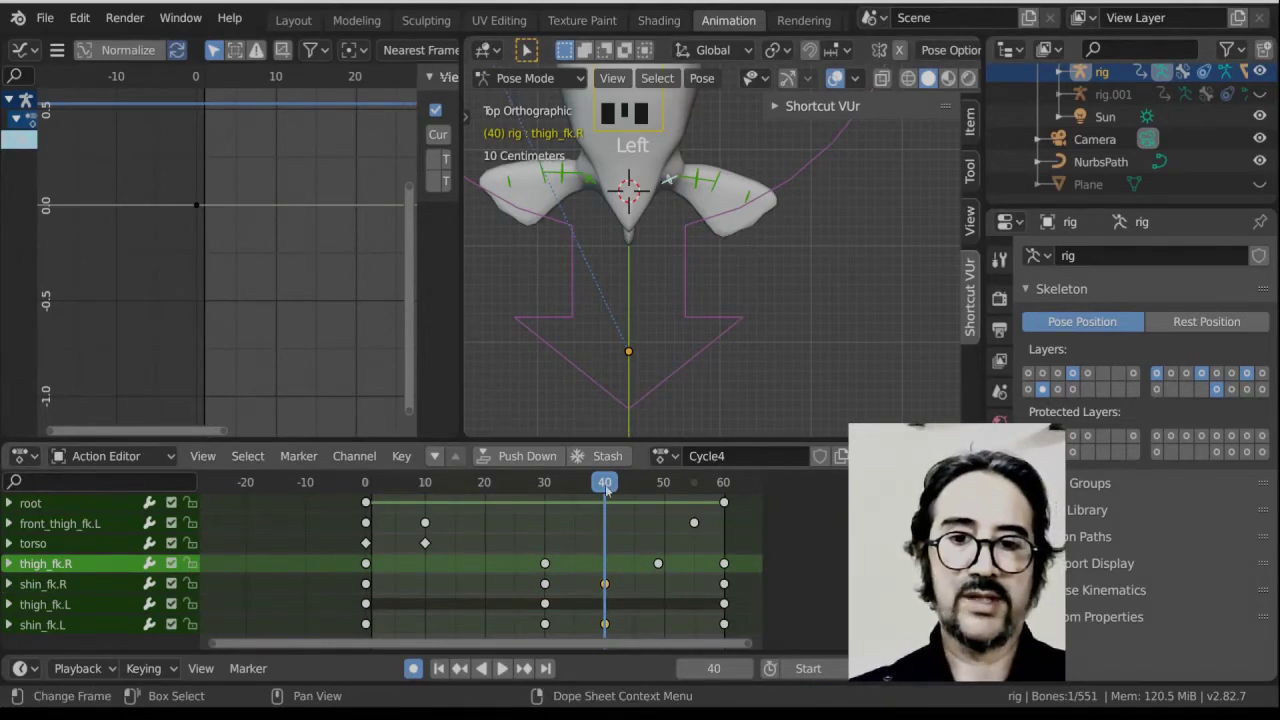
pyautogui.press('space')
pyautogui.press('space')
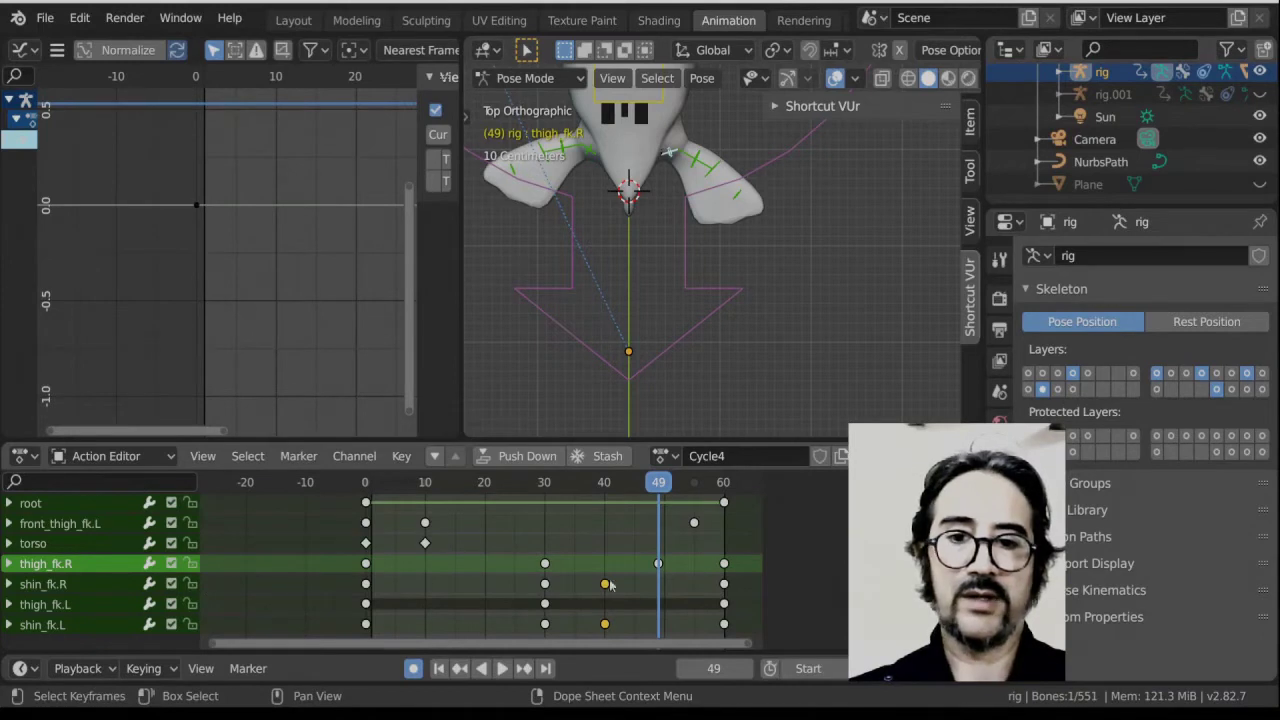
# Turn on group colors for the bone channels in the Action Editor.
pyautogui.click(42, 566)
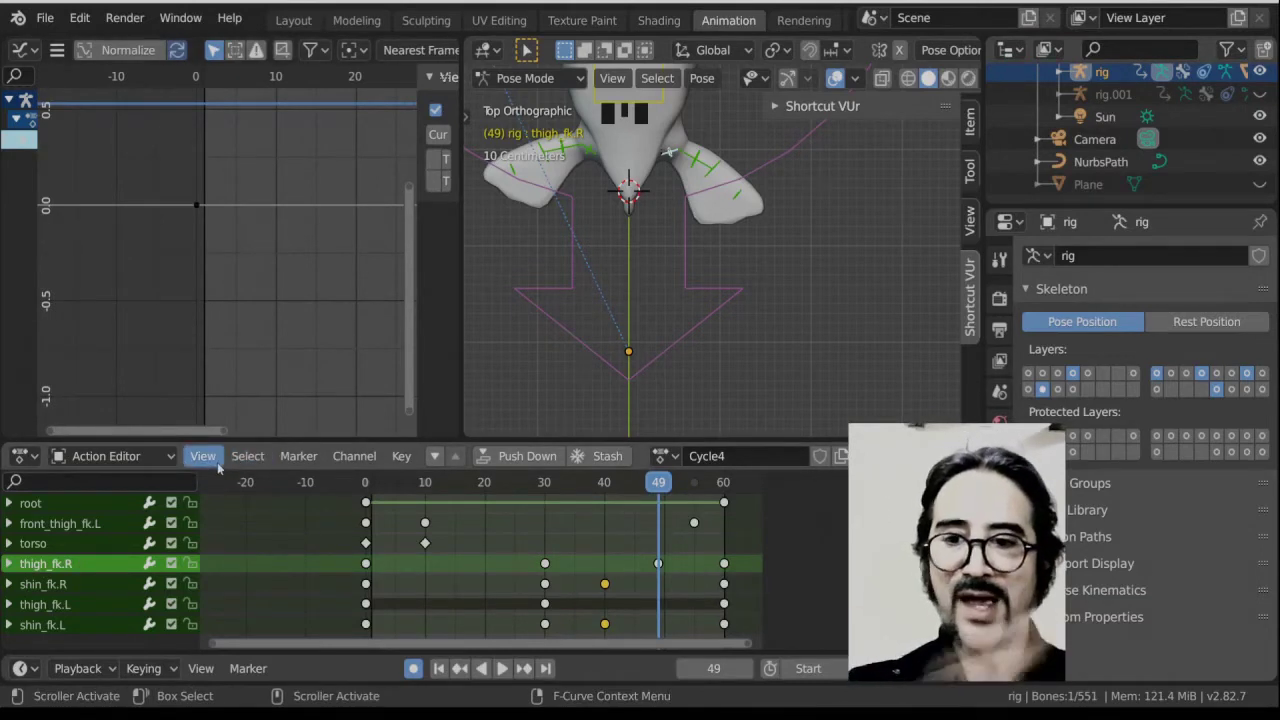
pyautogui.click(52, 524)
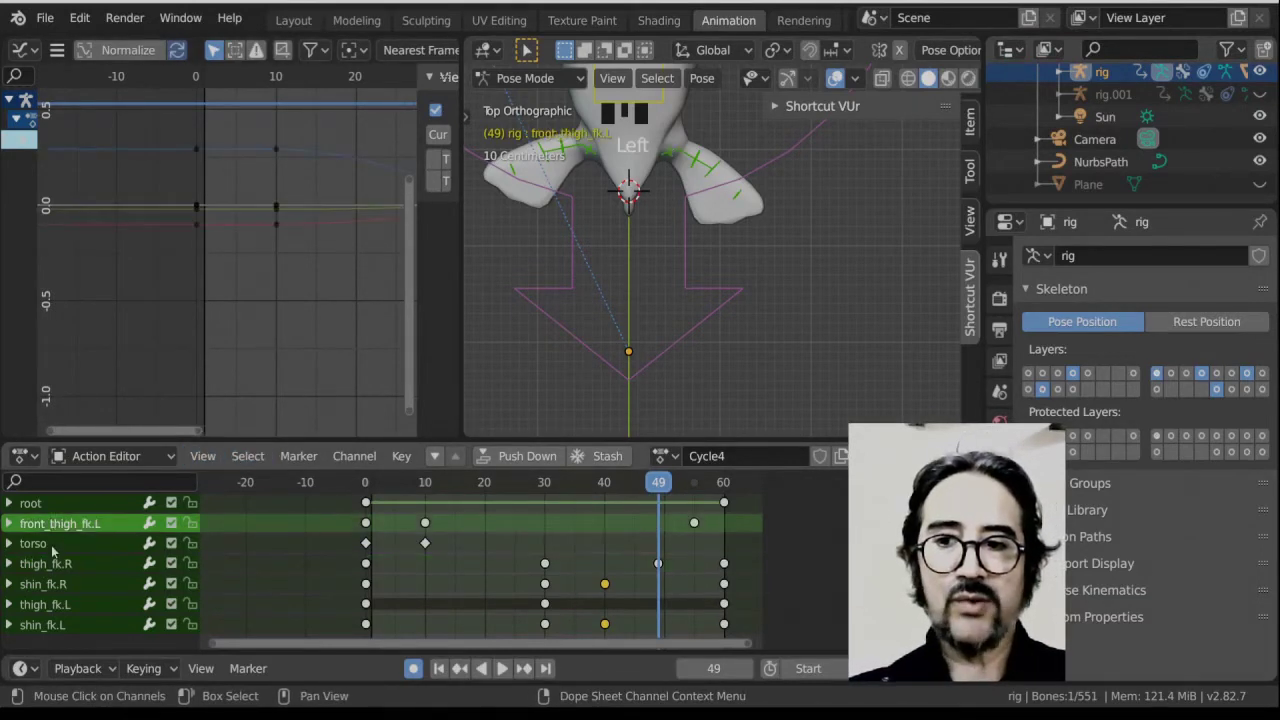
pyautogui.click(50, 543)
pyautogui.click(49, 584)
pyautogui.click(48, 604)
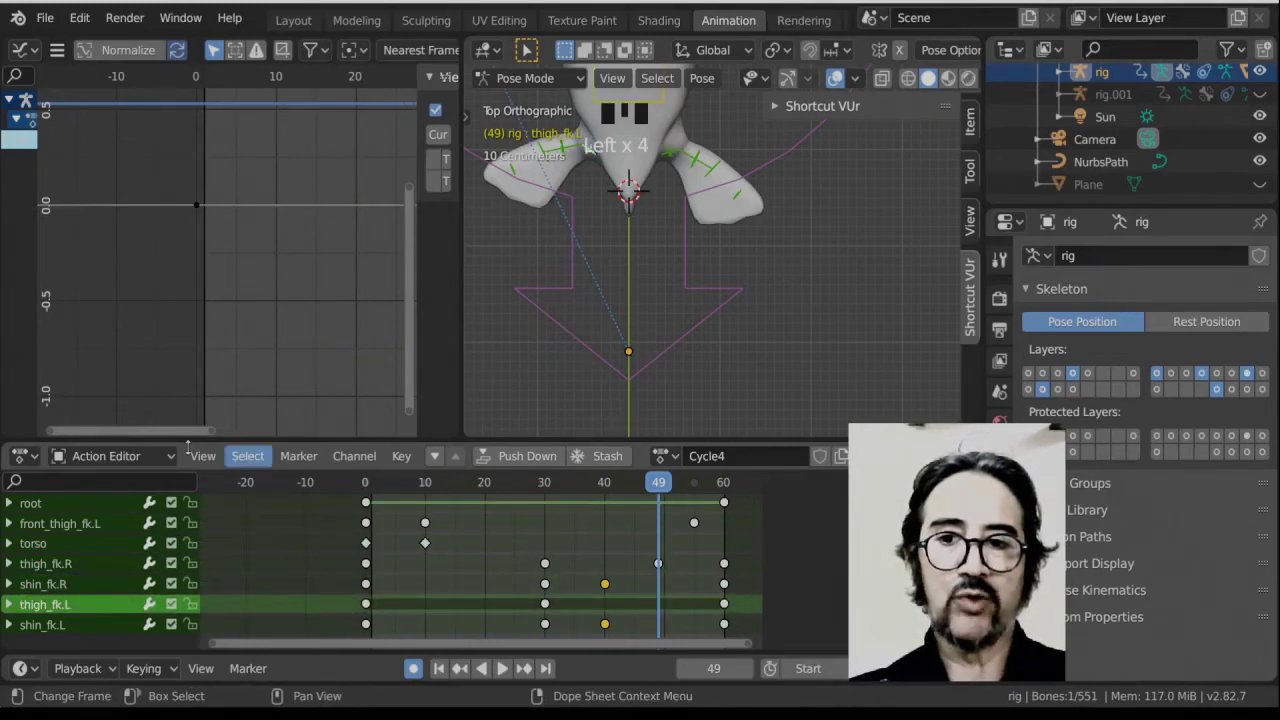
pyautogui.click(247, 456)
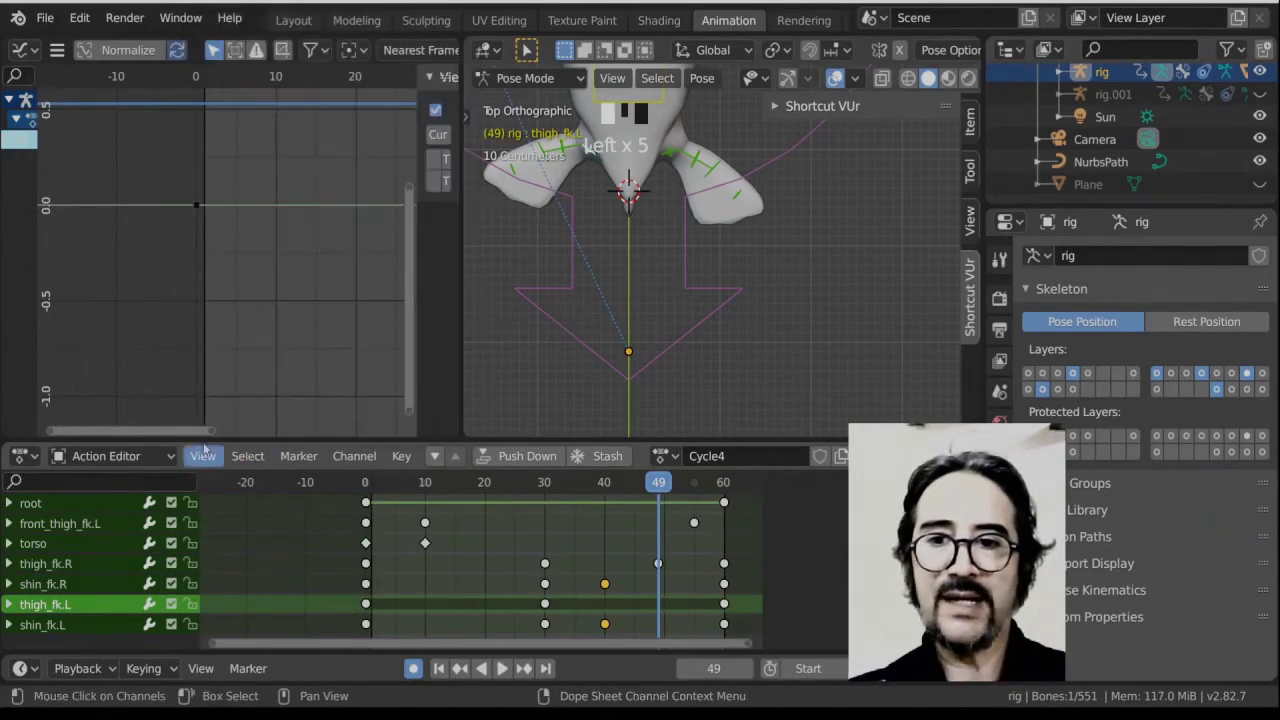
pyautogui.click(203, 456)
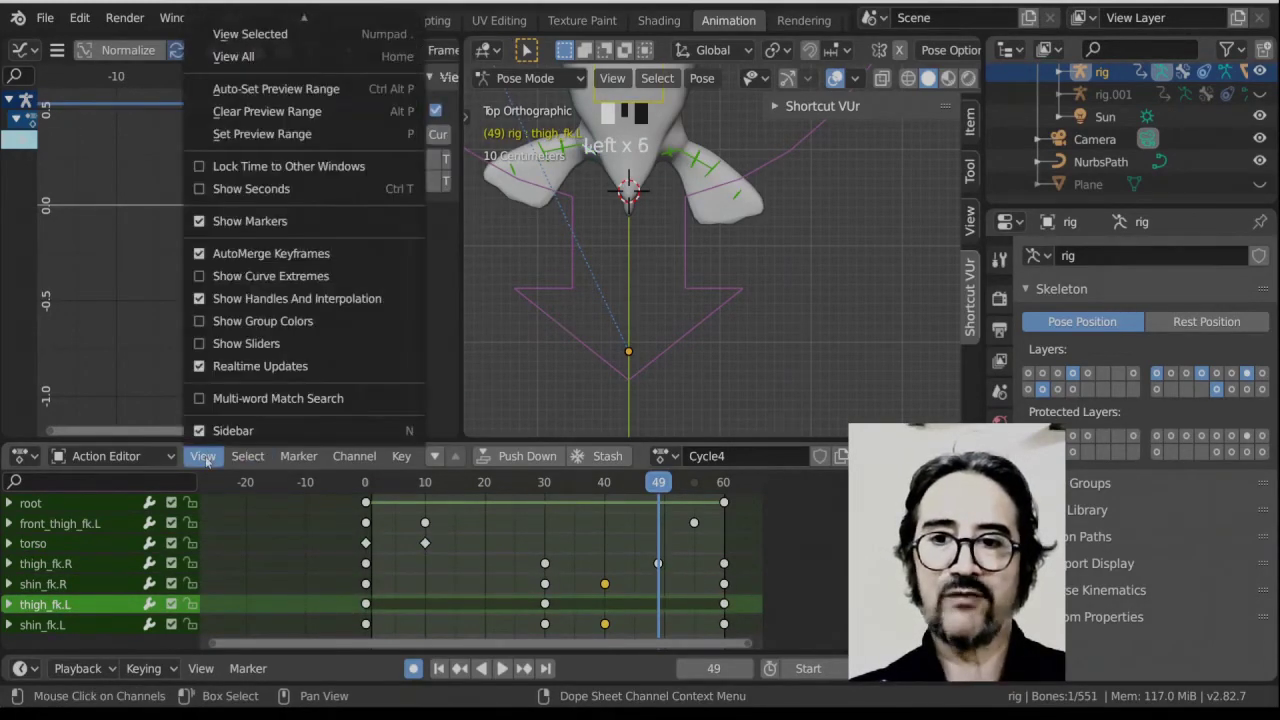
pyautogui.click(203, 321)
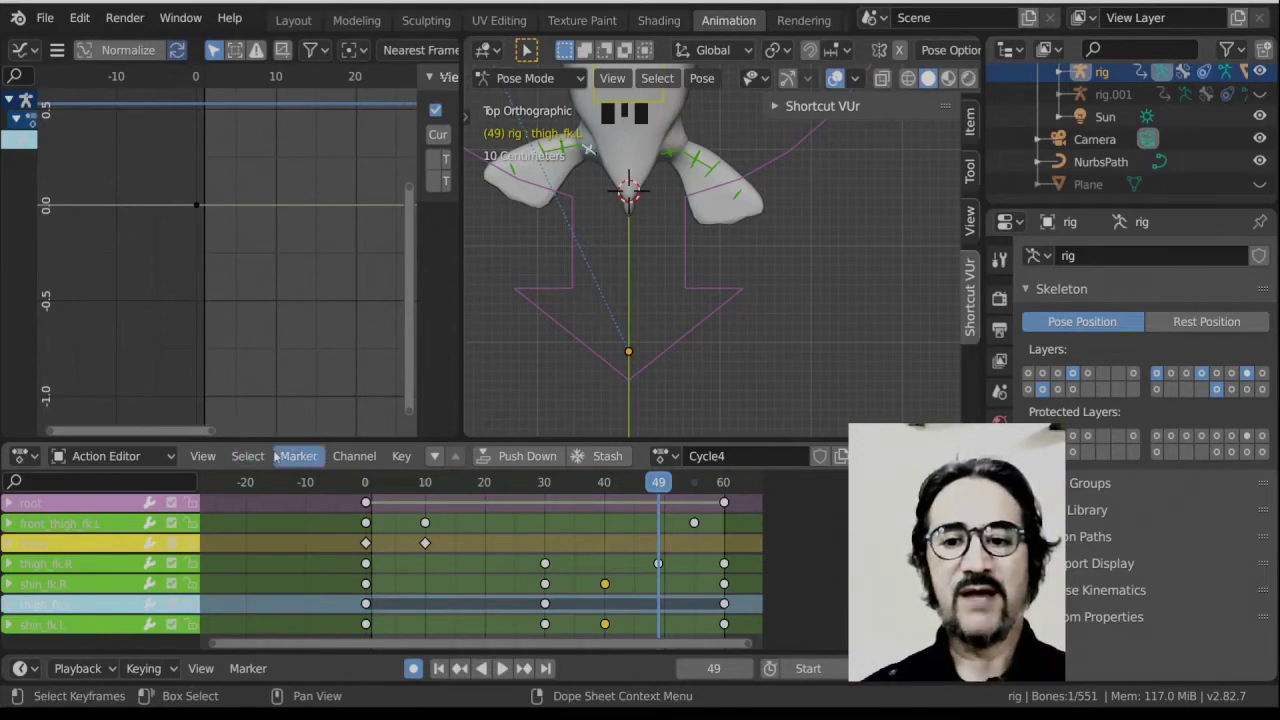
# Enlarge the Action Editor area slightly and turn off the group colors of the bone channels.
pyautogui.moveTo(273, 441); pyautogui.dragTo(275, 417)
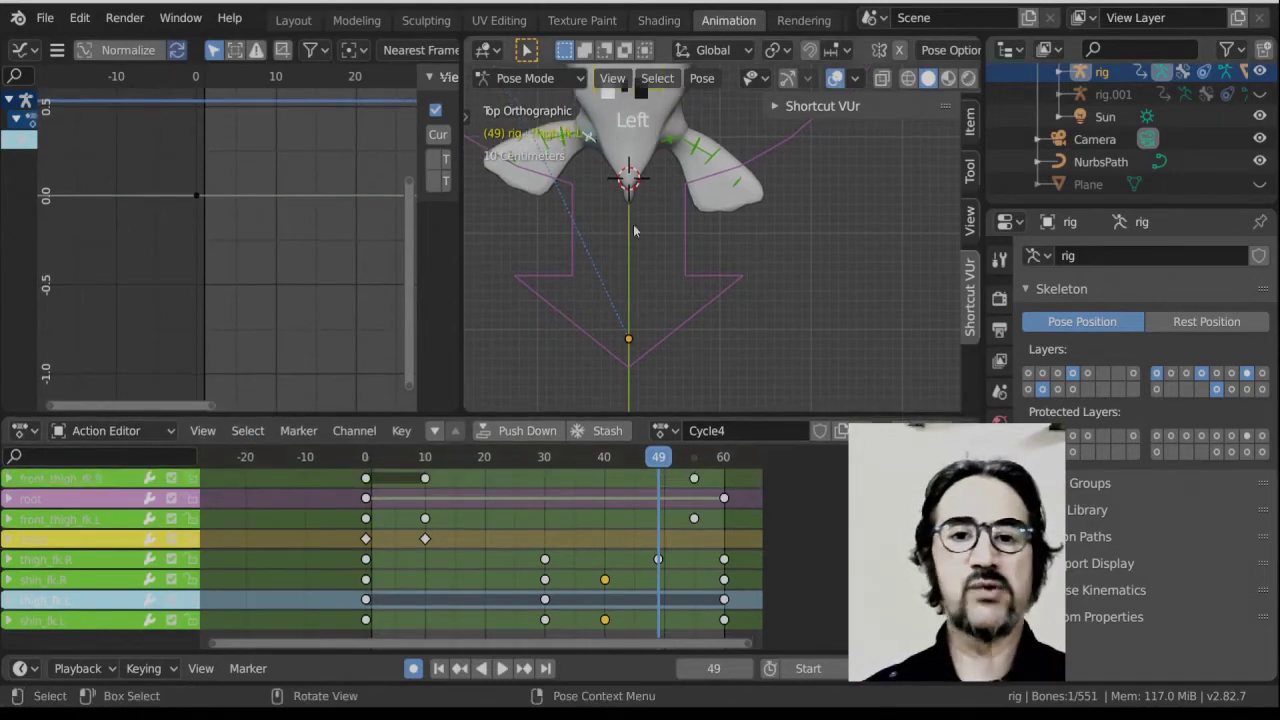
pyautogui.scroll(-2, 633, 224)
pyautogui.moveTo(693, 200); pyautogui.dragTo(770, 353, button='middle')
pyautogui.press('KP_7')
pyautogui.scroll(2, 701, 223)
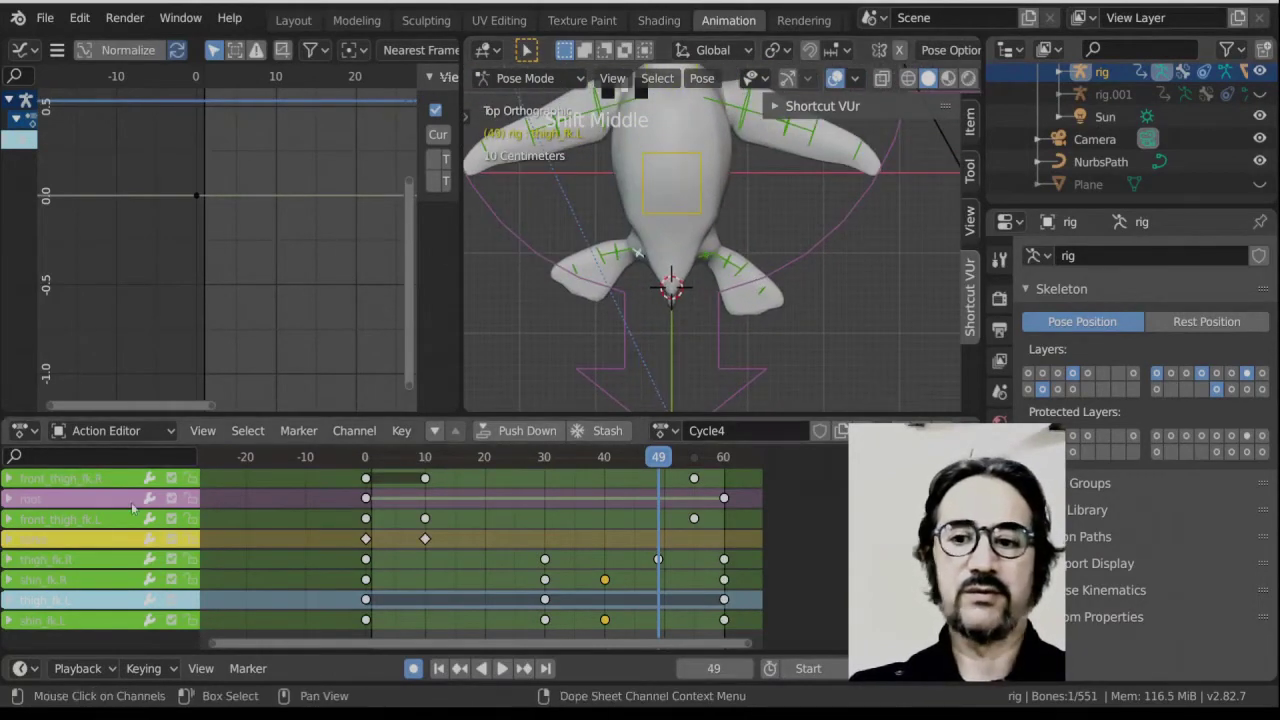
pyautogui.moveTo(140, 615); pyautogui.dragTo(141, 603, button='middle')
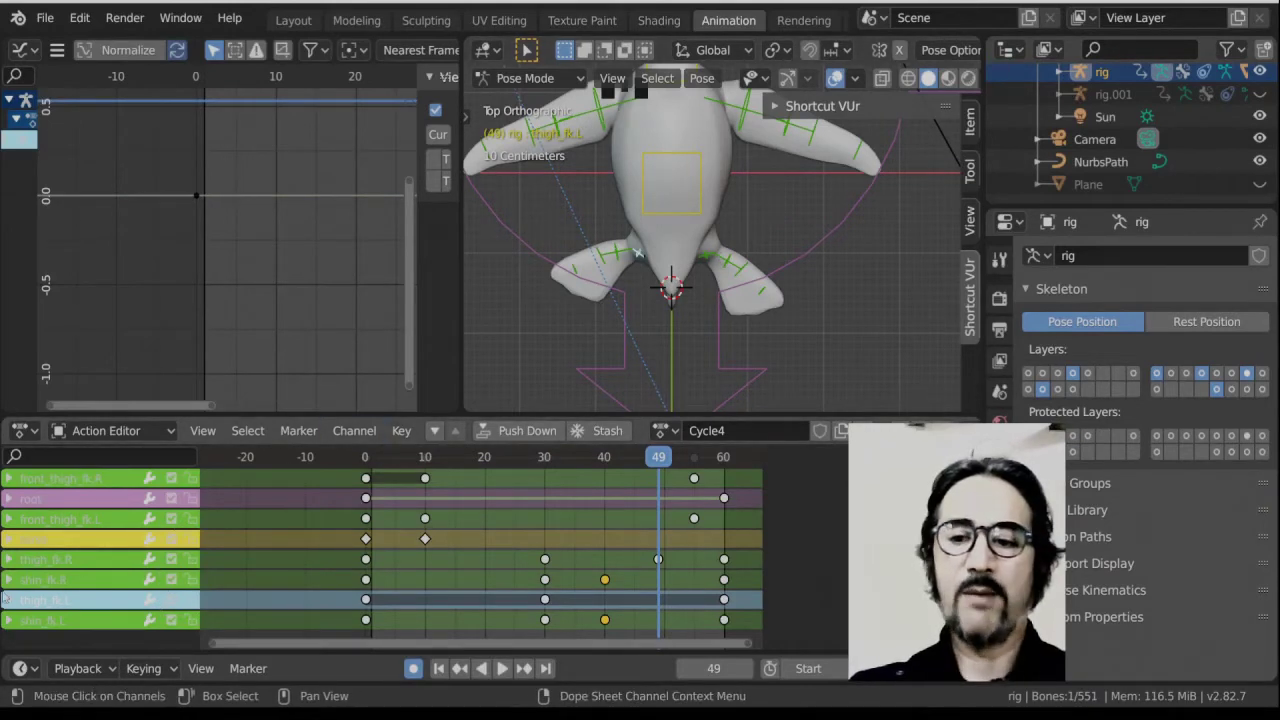
pyautogui.click(205, 432)
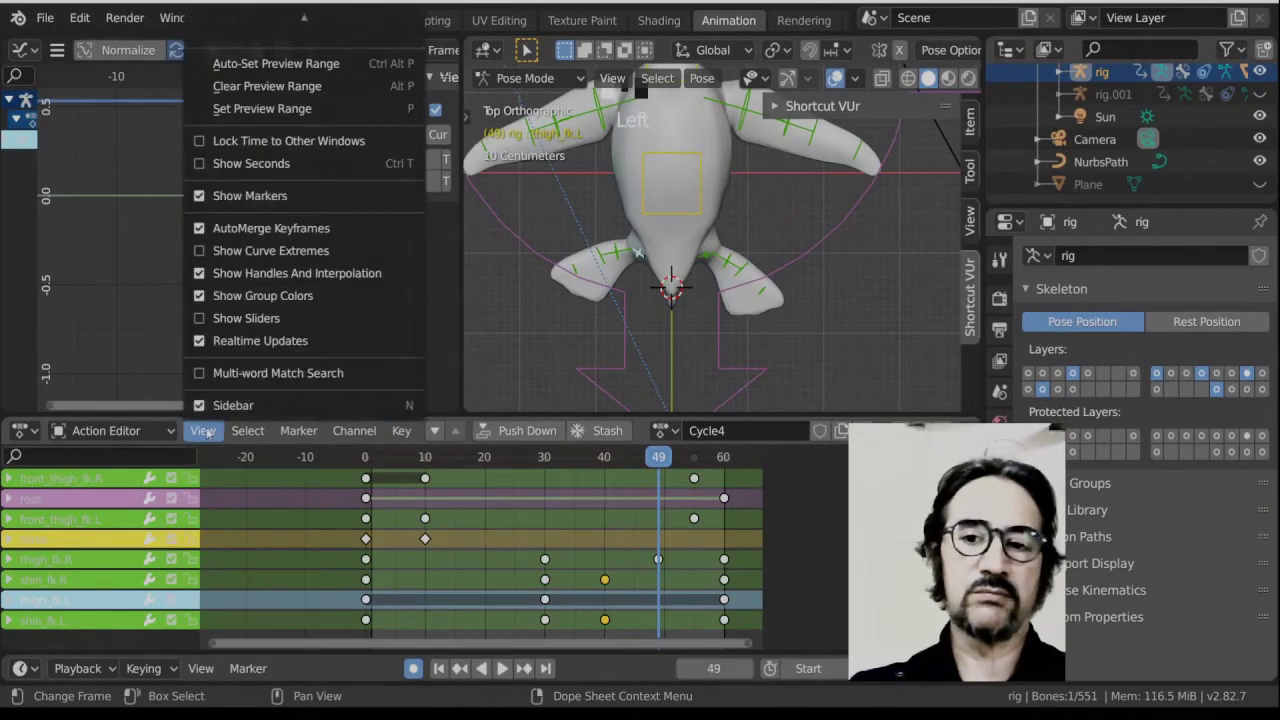
pyautogui.click(201, 296)
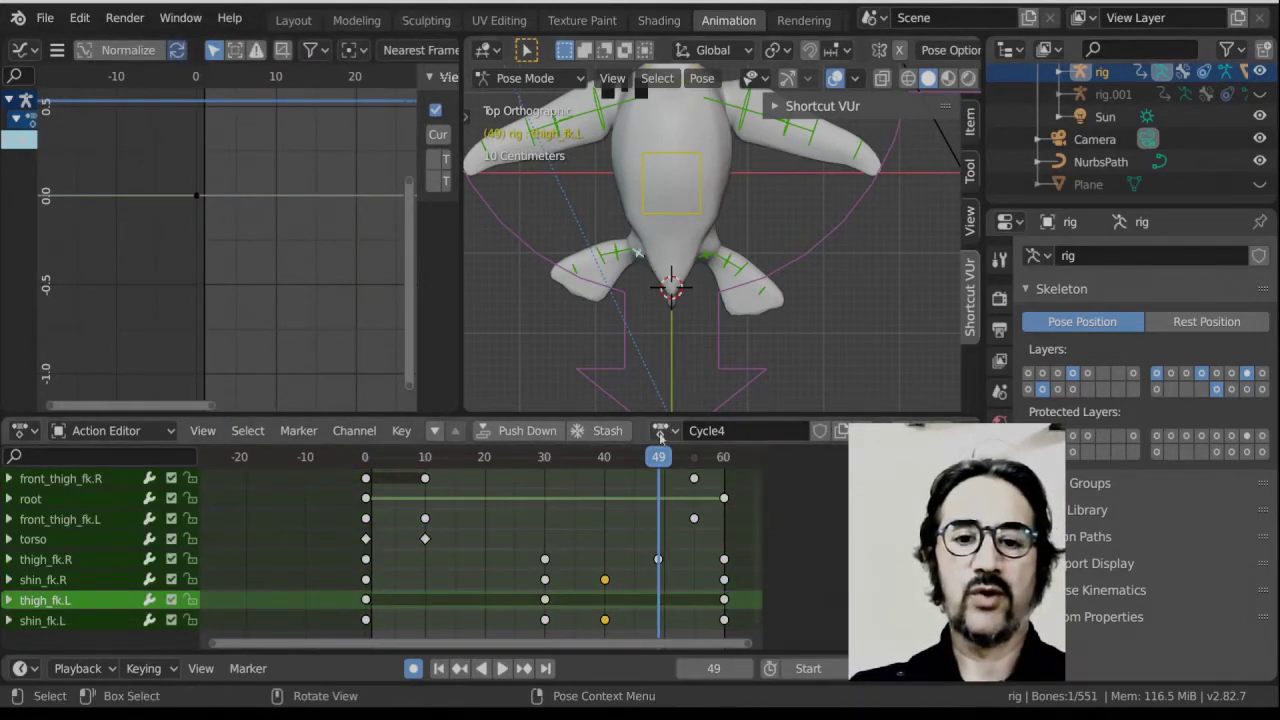
# Copy the thigh_fk.R bone's pose at frame 49 and paste it mirrored onto thigh_fk.L.
pyautogui.click(717, 249)
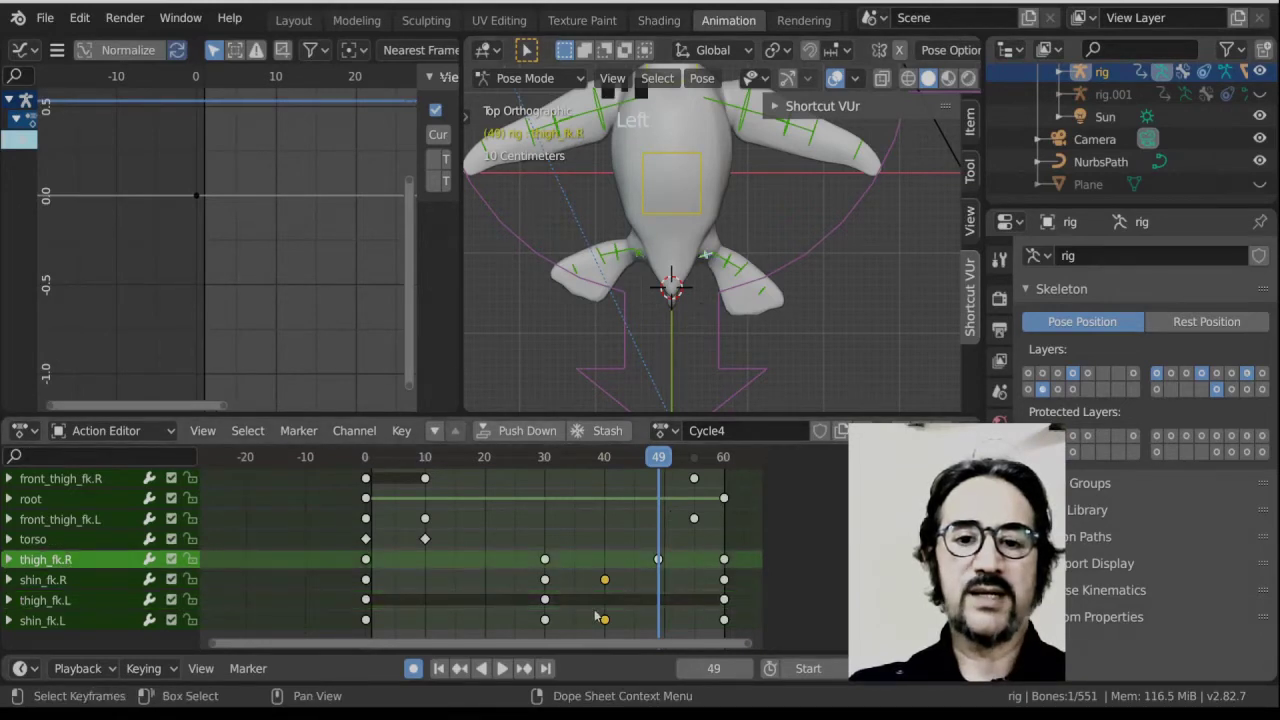
pyautogui.click(656, 561)
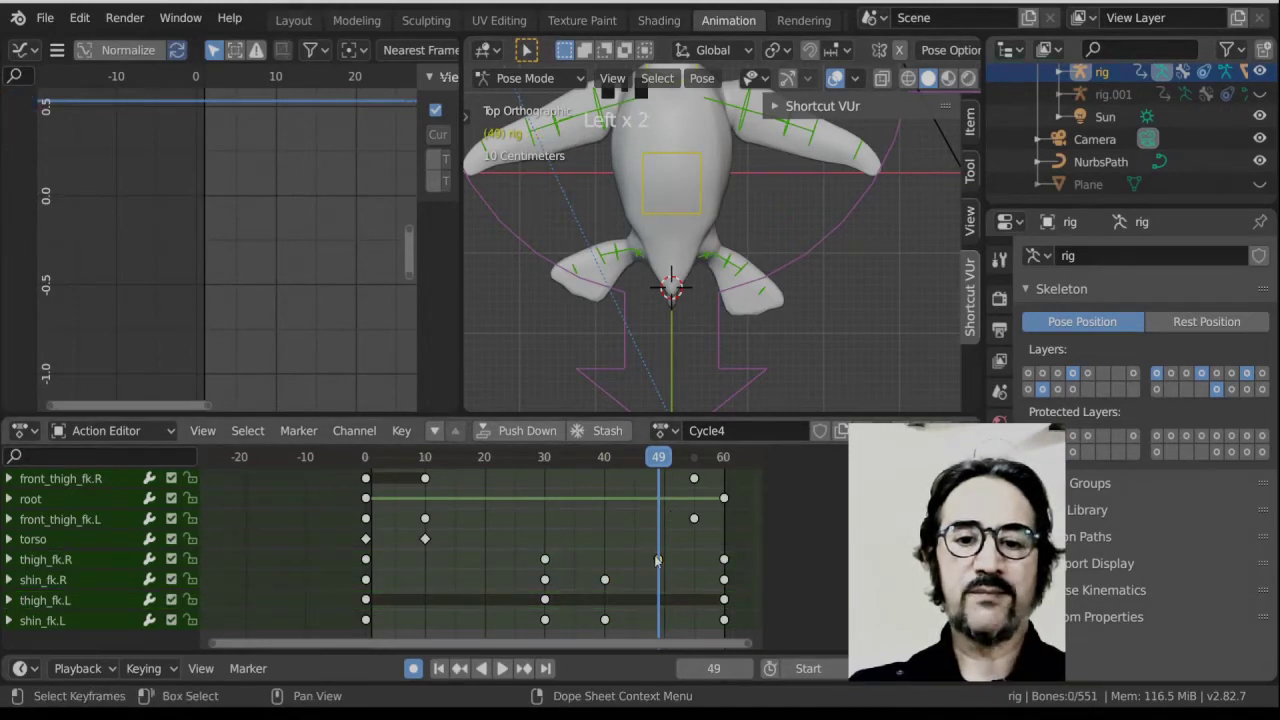
pyautogui.click(705, 263)
pyautogui.hotkey('ctrl', 'c')
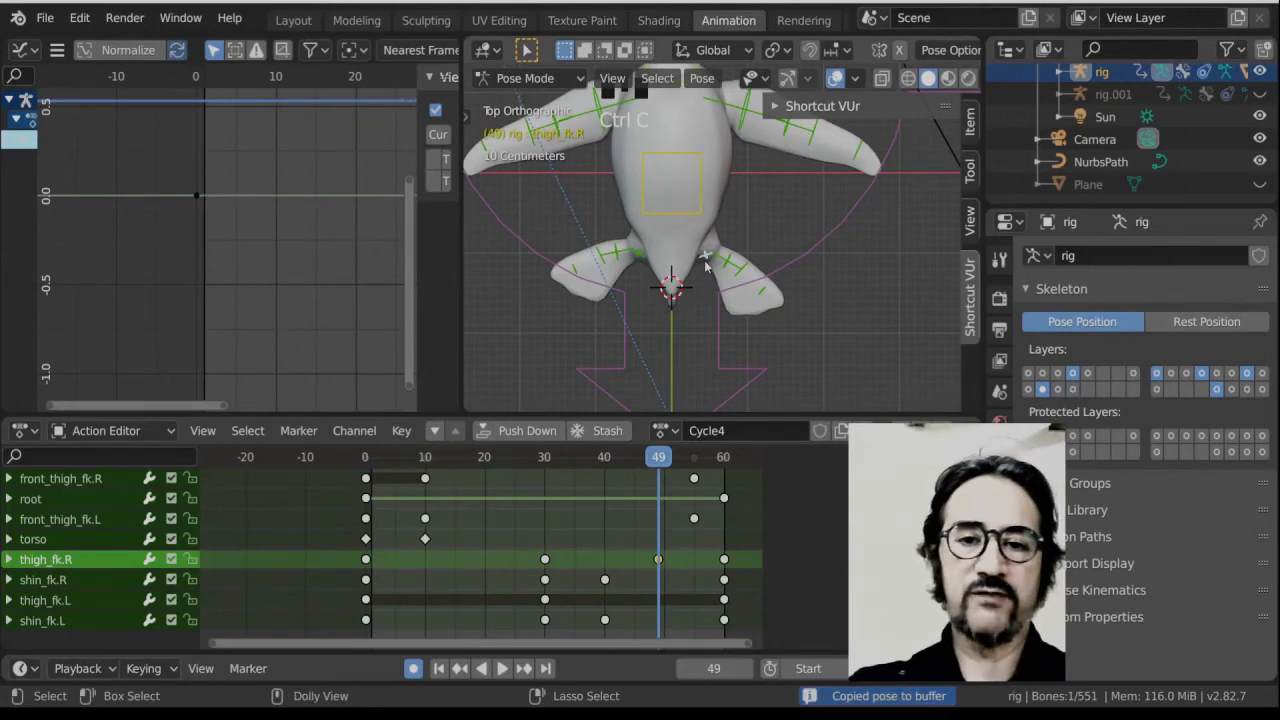
pyautogui.hotkey('ctrl', 'shift', 'v')
pyautogui.scroll(5, 615, 540)
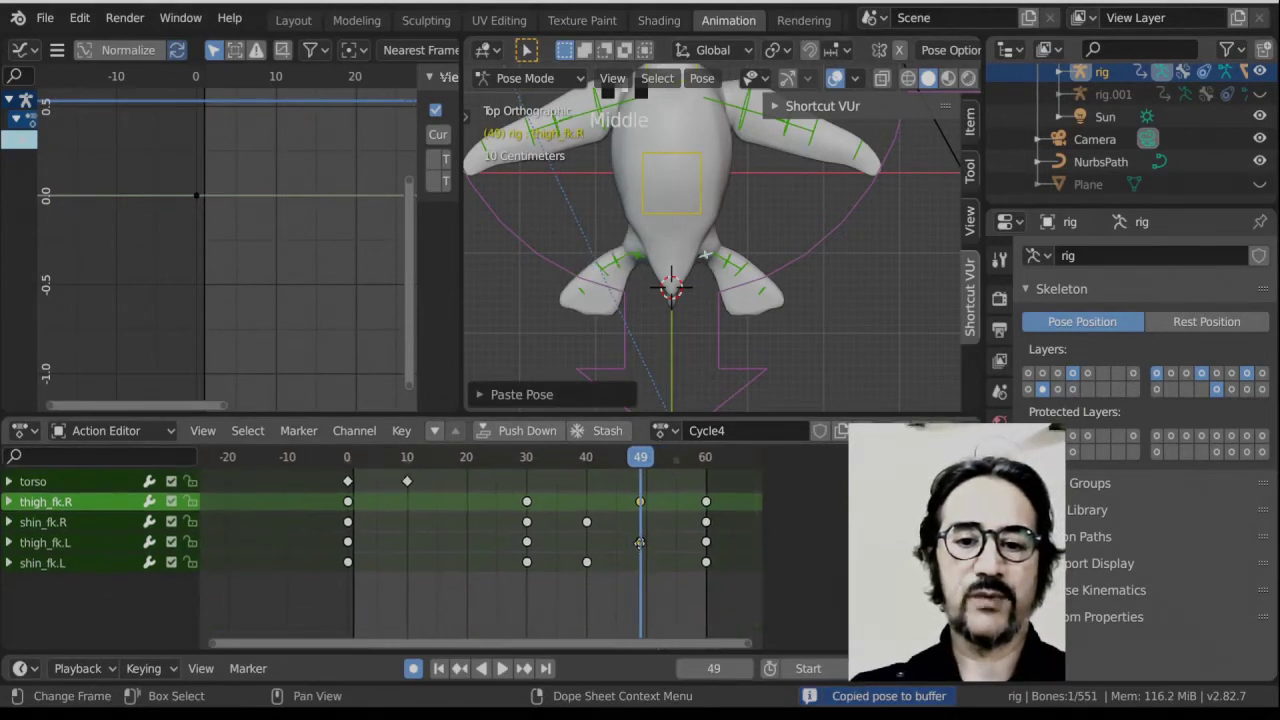
# Review the timing of the rear flippers' thigh and shin keyframes at frames 40, 49 and 60.
pyautogui.moveTo(630, 553); pyautogui.dragTo(514, 582, button='middle')
pyautogui.click(516, 550)
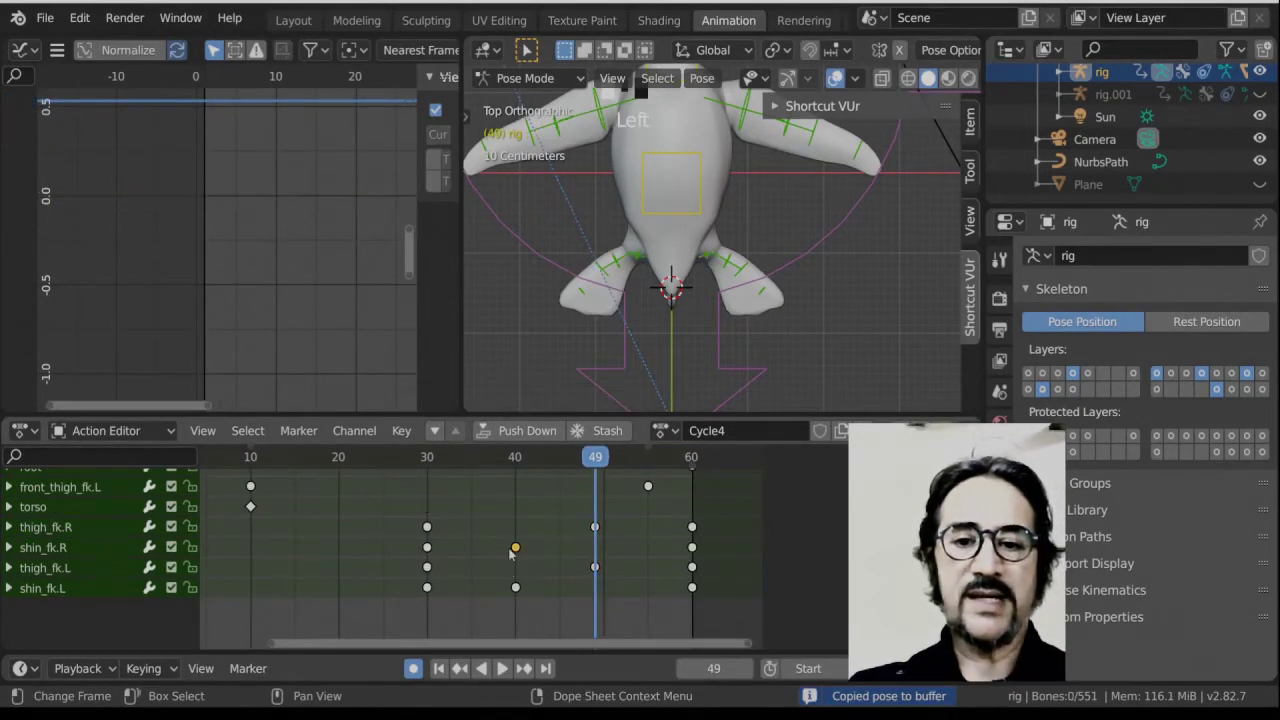
pyautogui.click(595, 529)
pyautogui.click(515, 587)
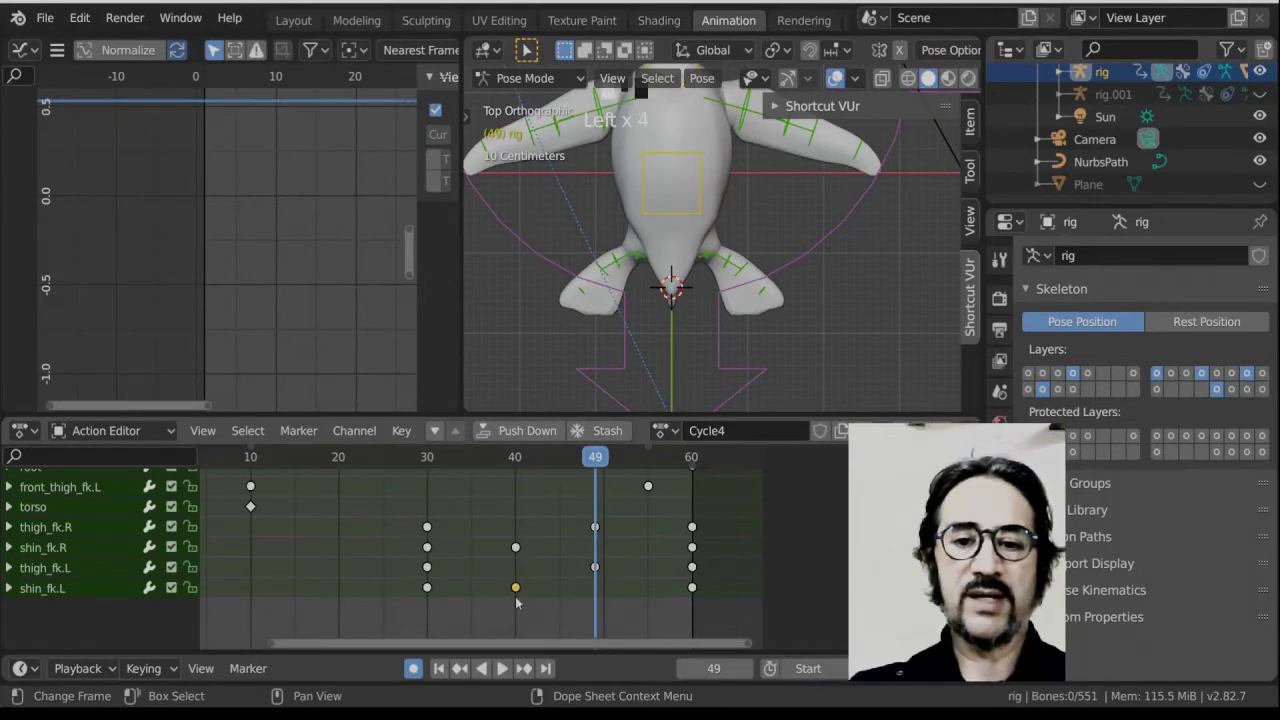
pyautogui.click(692, 587)
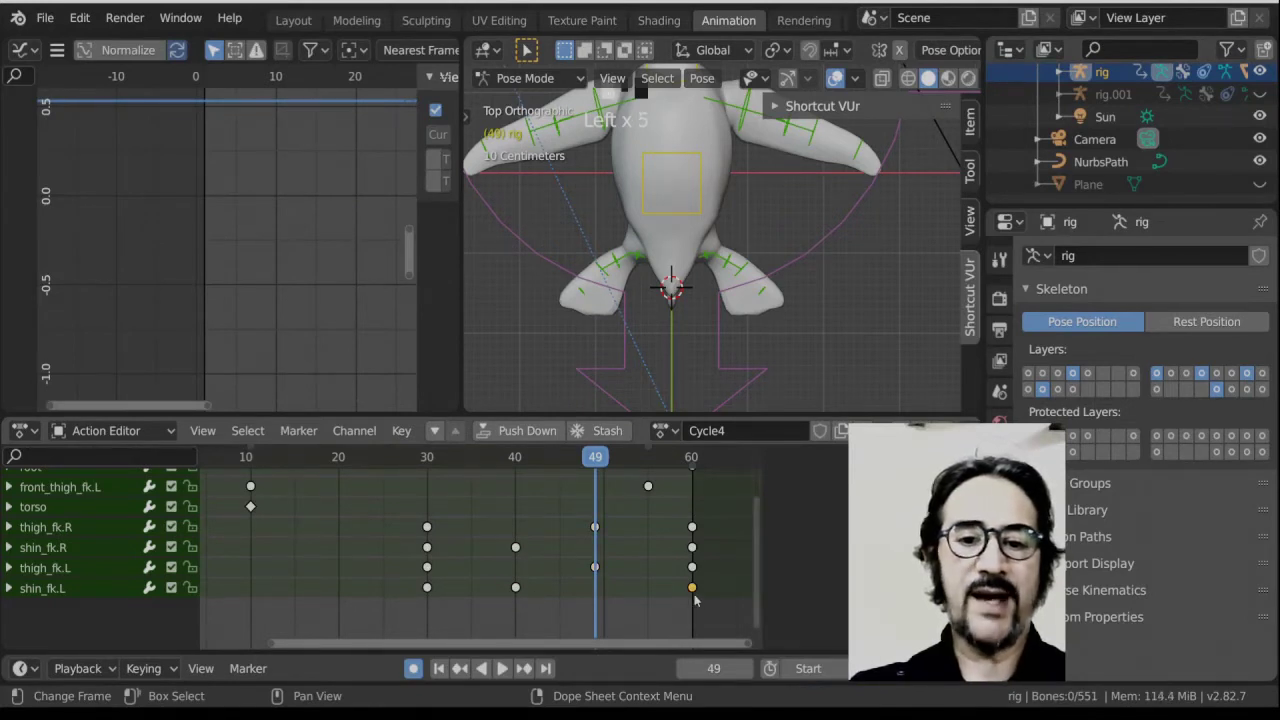
pyautogui.click(686, 460)
pyautogui.click(497, 458)
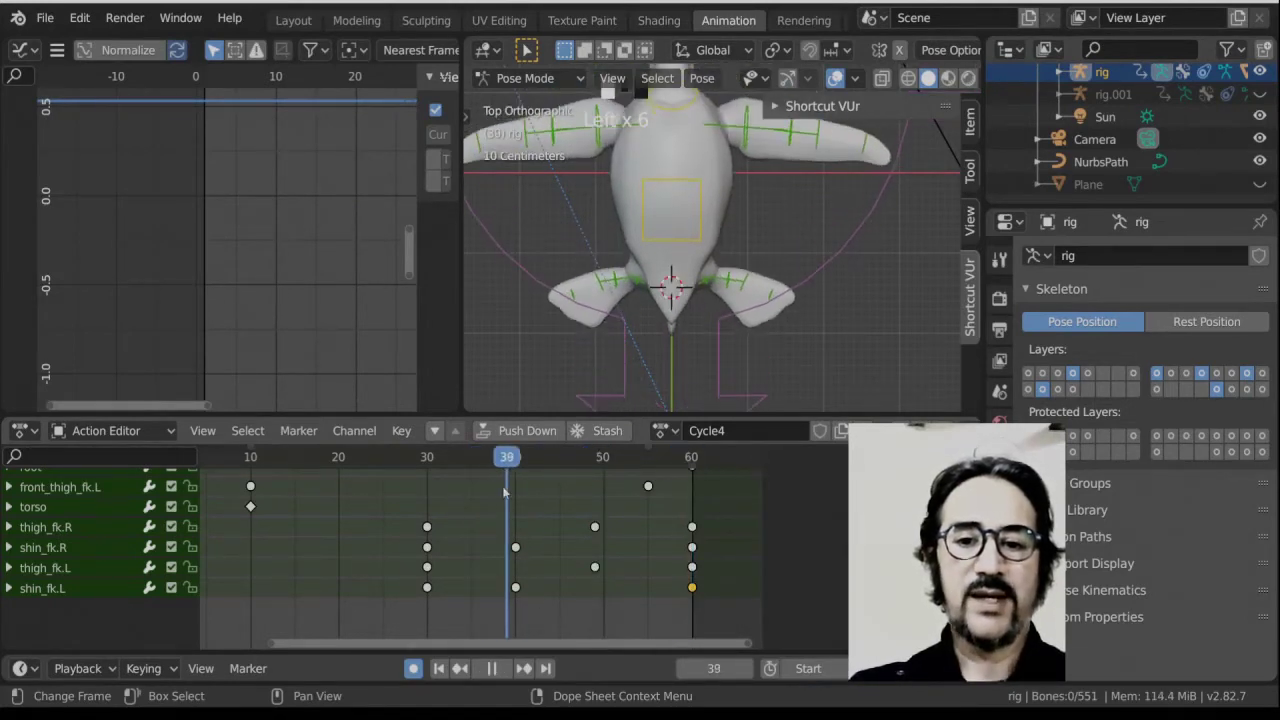
pyautogui.press('space')
pyautogui.click(515, 547)
pyautogui.keyDown('shift'); pyautogui.click(595, 527); pyautogui.keyUp('shift')
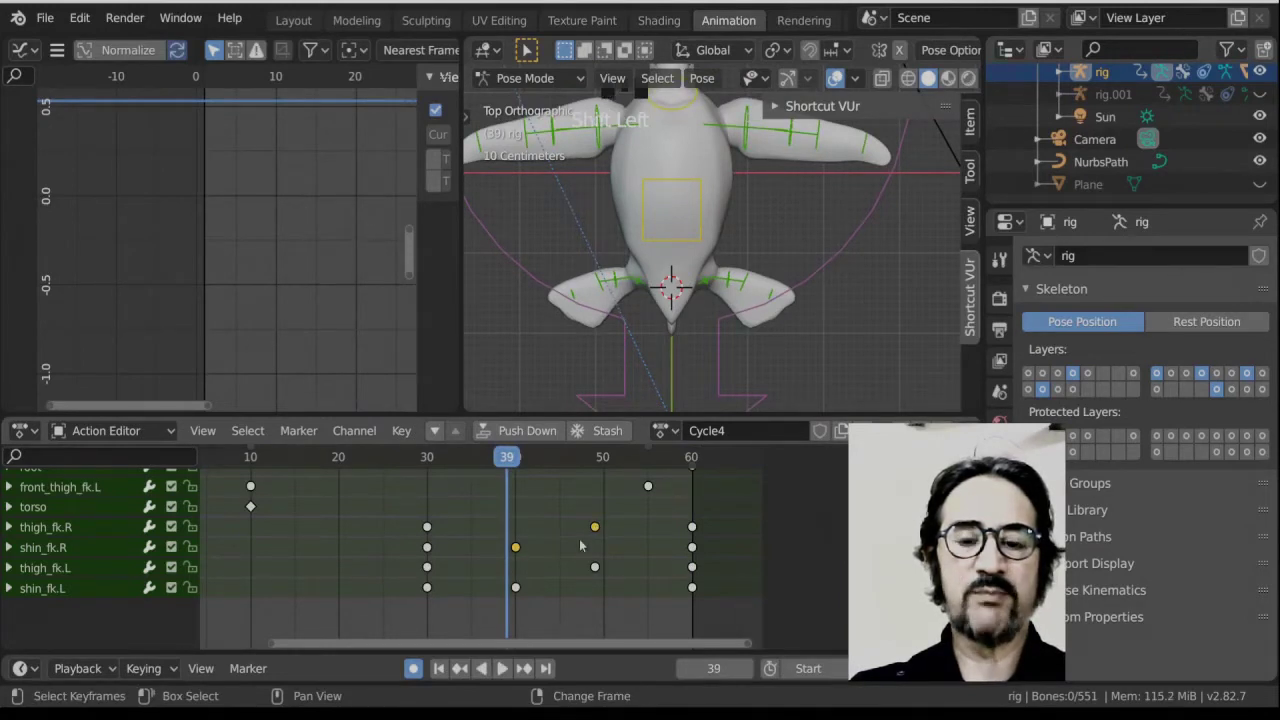
# At frame 36, rotate the shin_fk.R bone in front view to tilt the rear flipper's tip upward, refining it with a trackball rotation.
pyautogui.moveTo(510, 462); pyautogui.dragTo(480, 465)
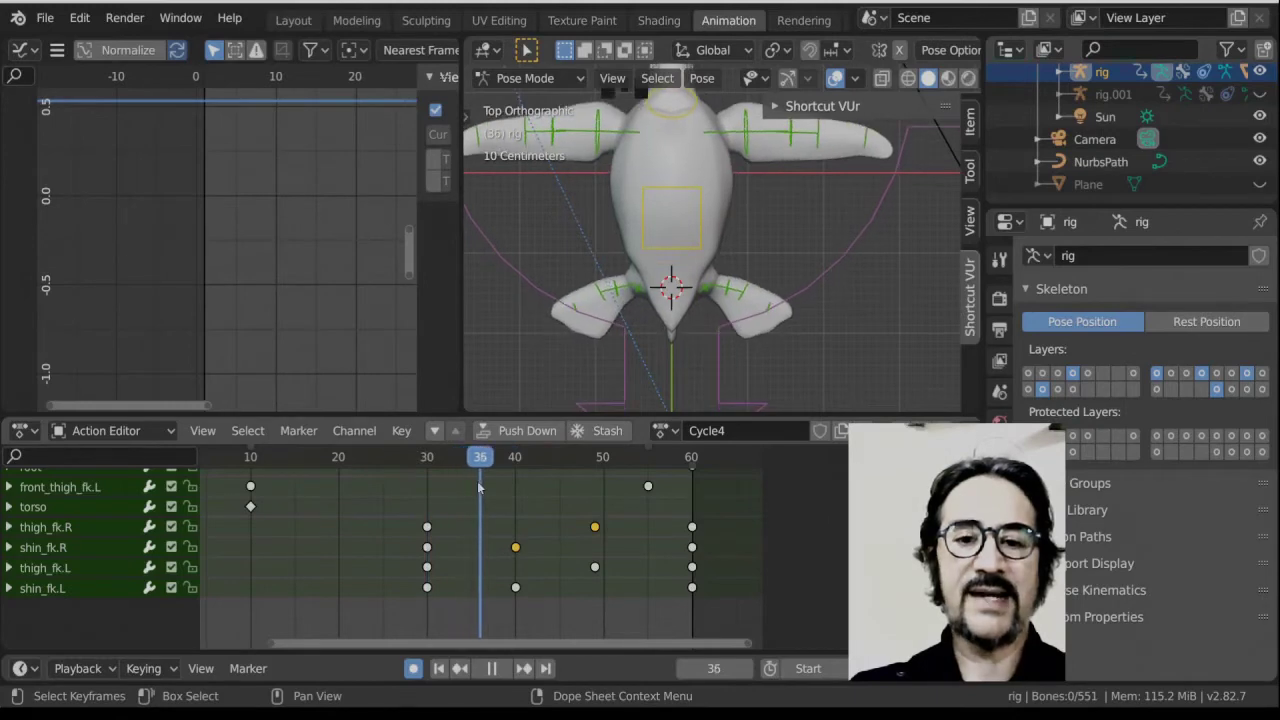
pyautogui.click(722, 298)
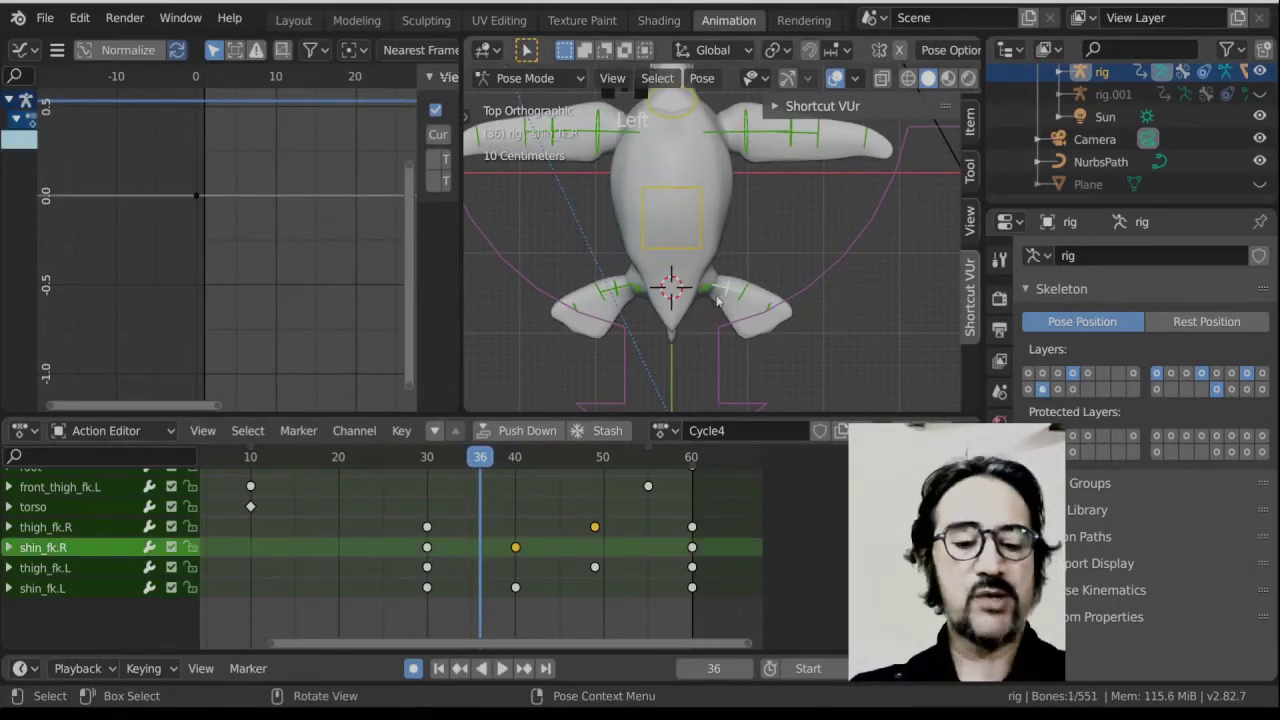
pyautogui.press('KP_1')
pyautogui.scroll(4, 714, 295)
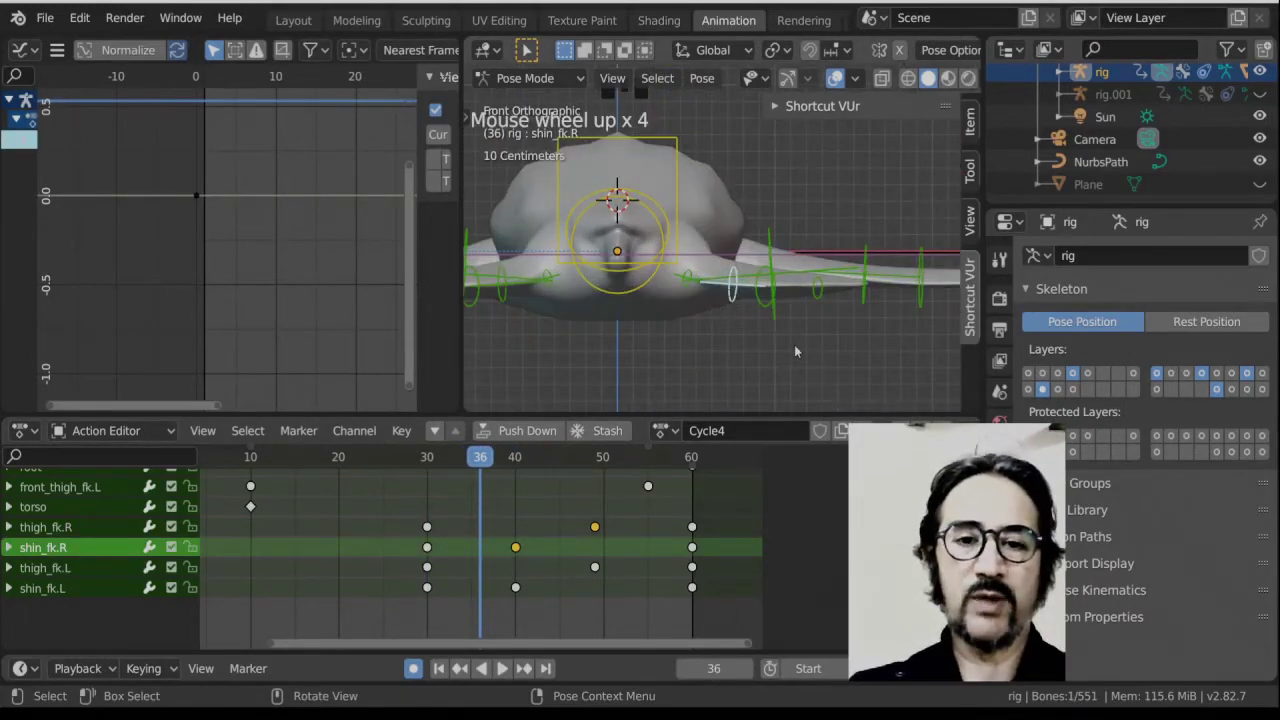
pyautogui.press('r')
pyautogui.click(776, 320)
pyautogui.press('r')
pyautogui.press('r')
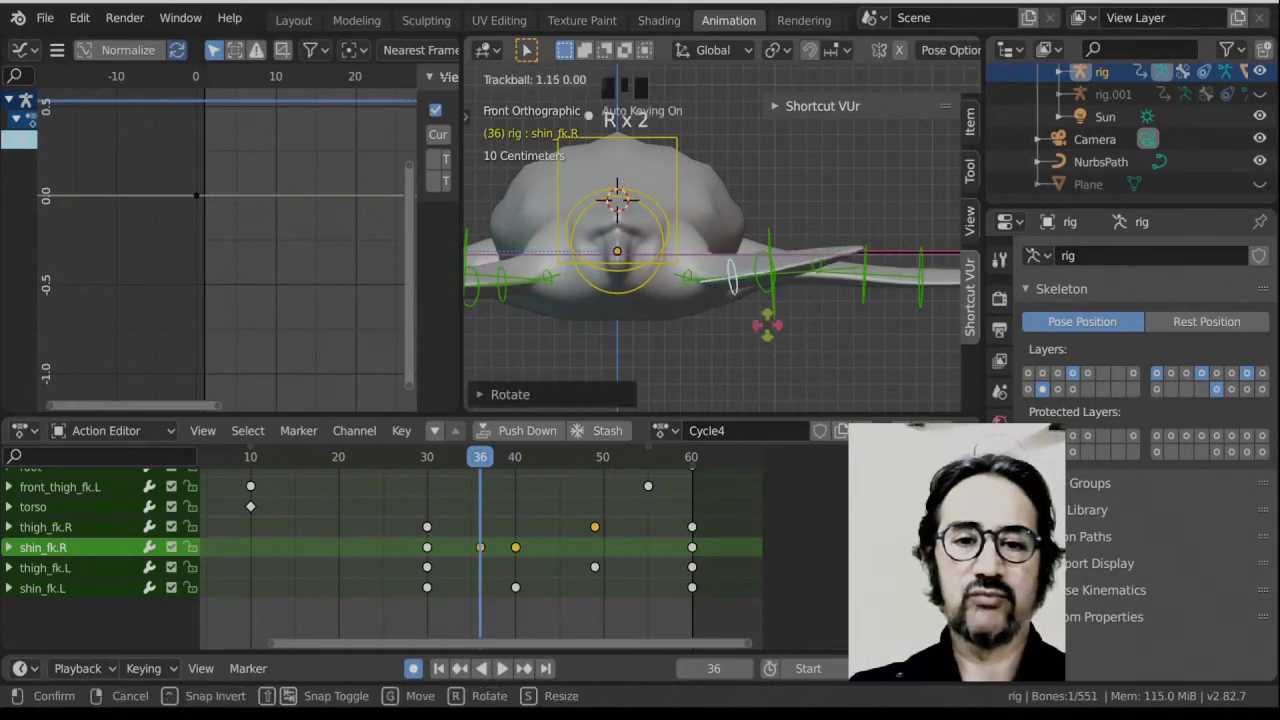
pyautogui.click(769, 330)
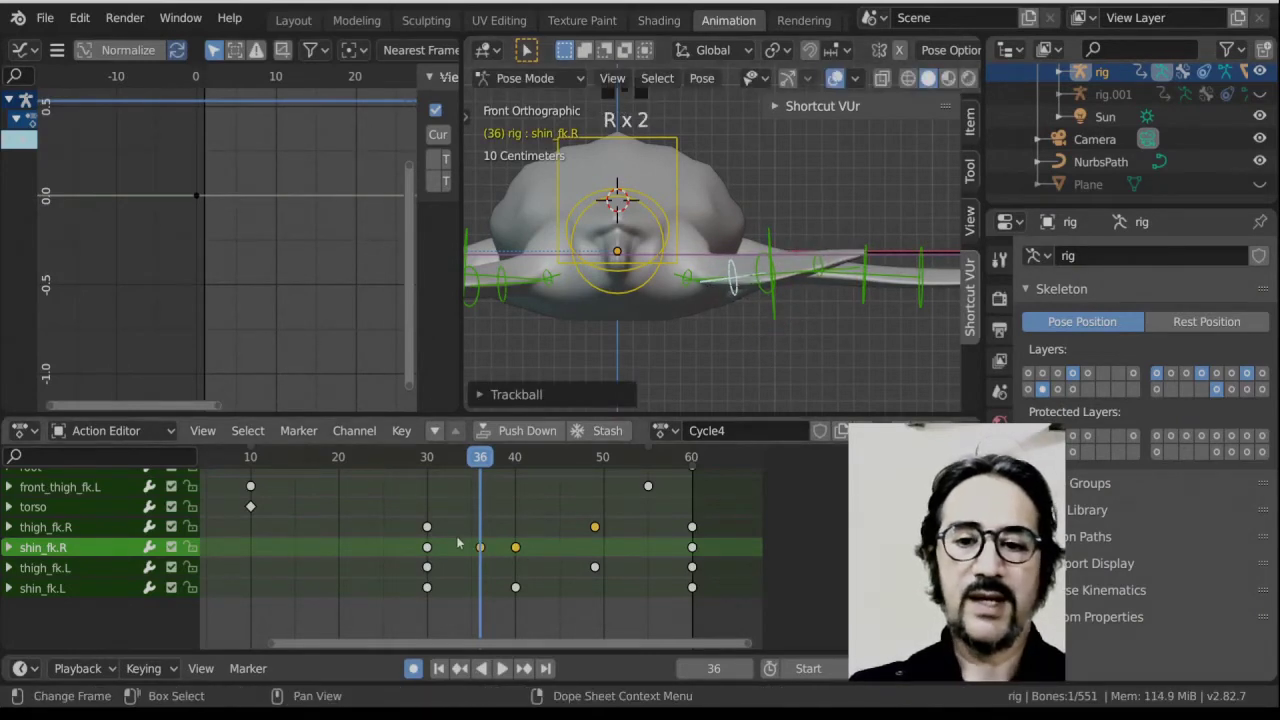
# Copy the shin_fk.R bone's pose at frame 36, paste it mirrored onto shin_fk.L and scrub through the motion.
pyautogui.hotkey('ctrl', 'c')
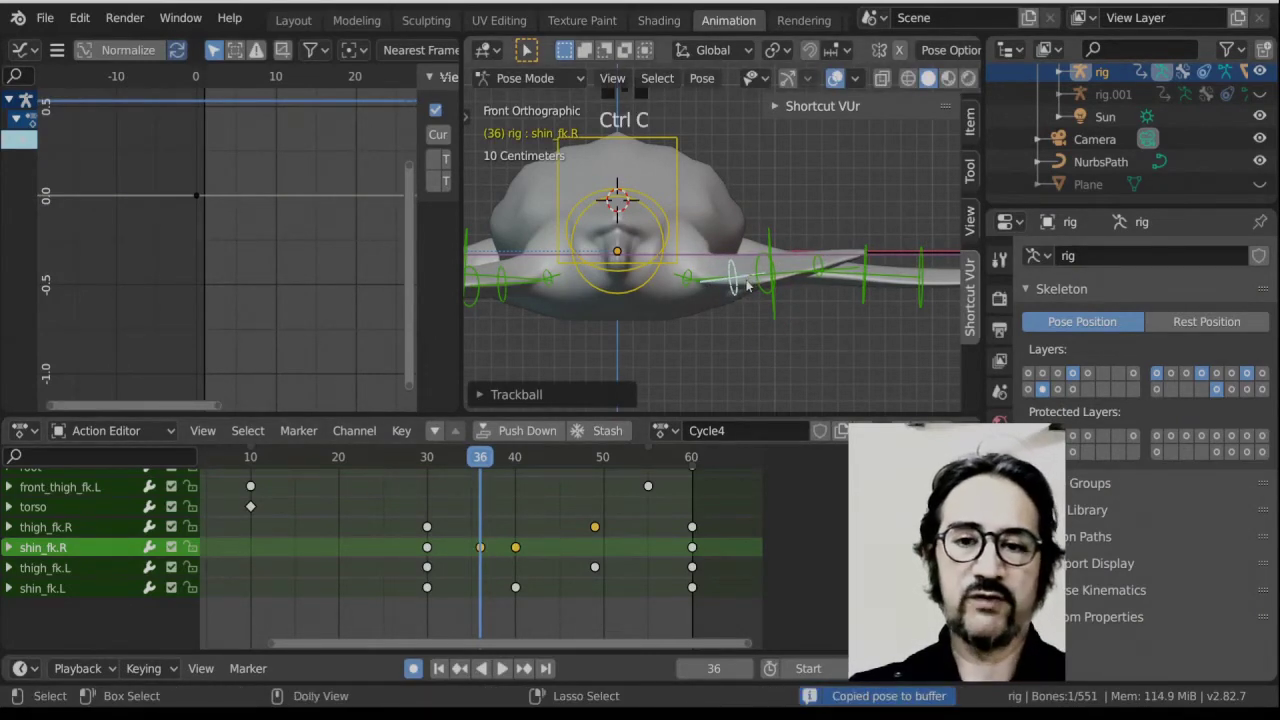
pyautogui.hotkey('ctrl', 'shift', 'v')
pyautogui.click(420, 462)
pyautogui.moveTo(434, 459); pyautogui.dragTo(552, 530)
# Examine the rear flippers' thigh_fk and shin_fk channels and bones around frame 44 to compare their keyframe timing.
pyautogui.click(482, 549)
pyautogui.scroll(-2, 588, 547)
pyautogui.moveTo(690, 320); pyautogui.dragTo(715, 320, button='middle')
pyautogui.click(718, 318)
pyautogui.keyDown('shift'); pyautogui.click(45, 547); pyautogui.keyUp('shift')
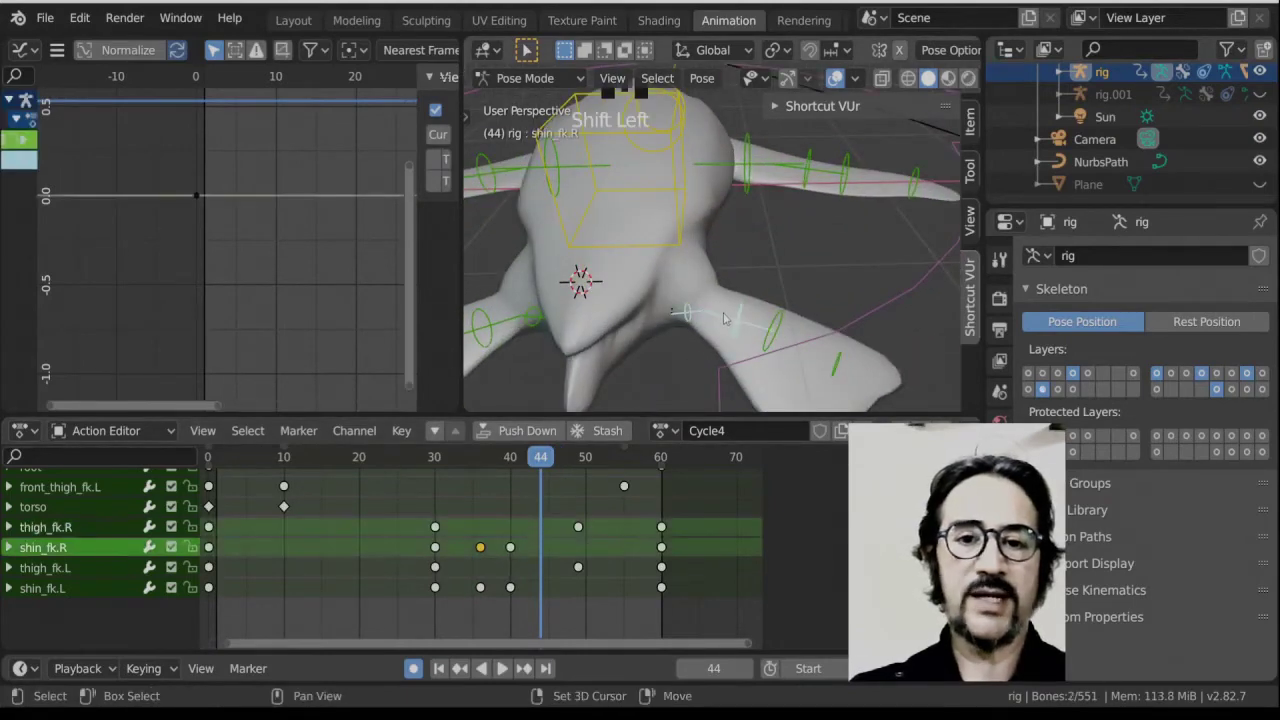
pyautogui.click(571, 519)
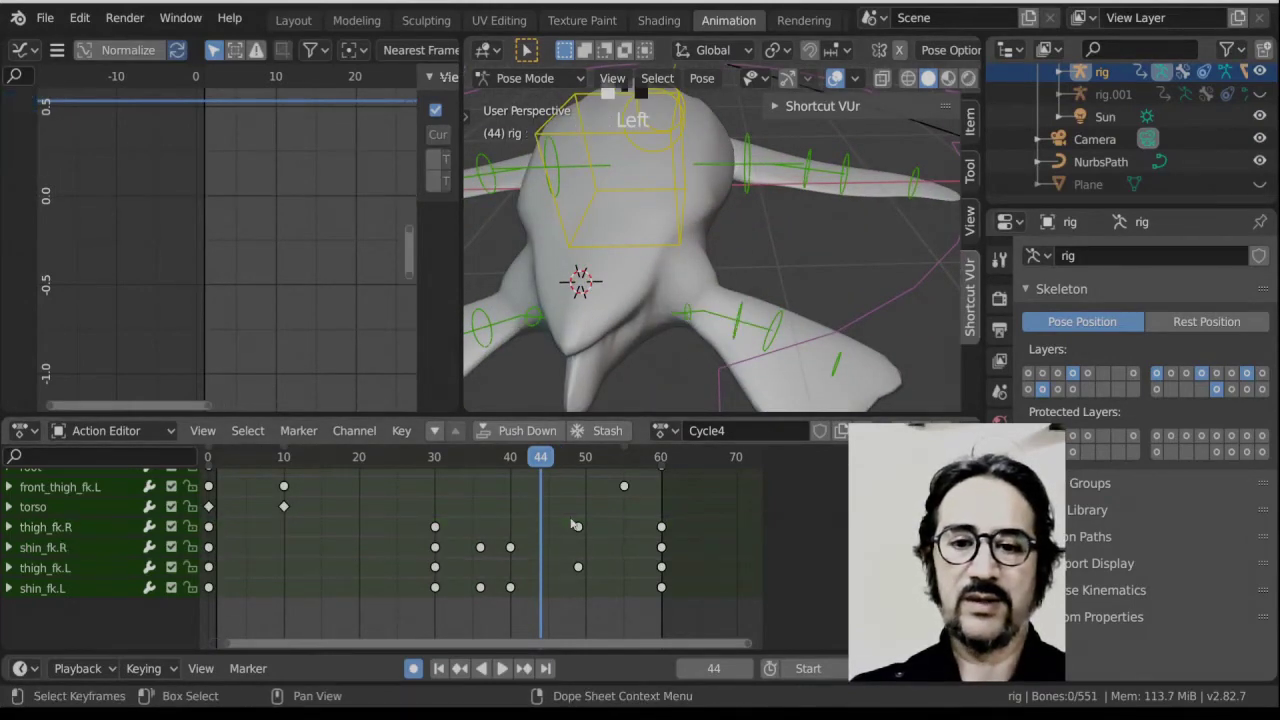
pyautogui.click(558, 530)
pyautogui.click(62, 544)
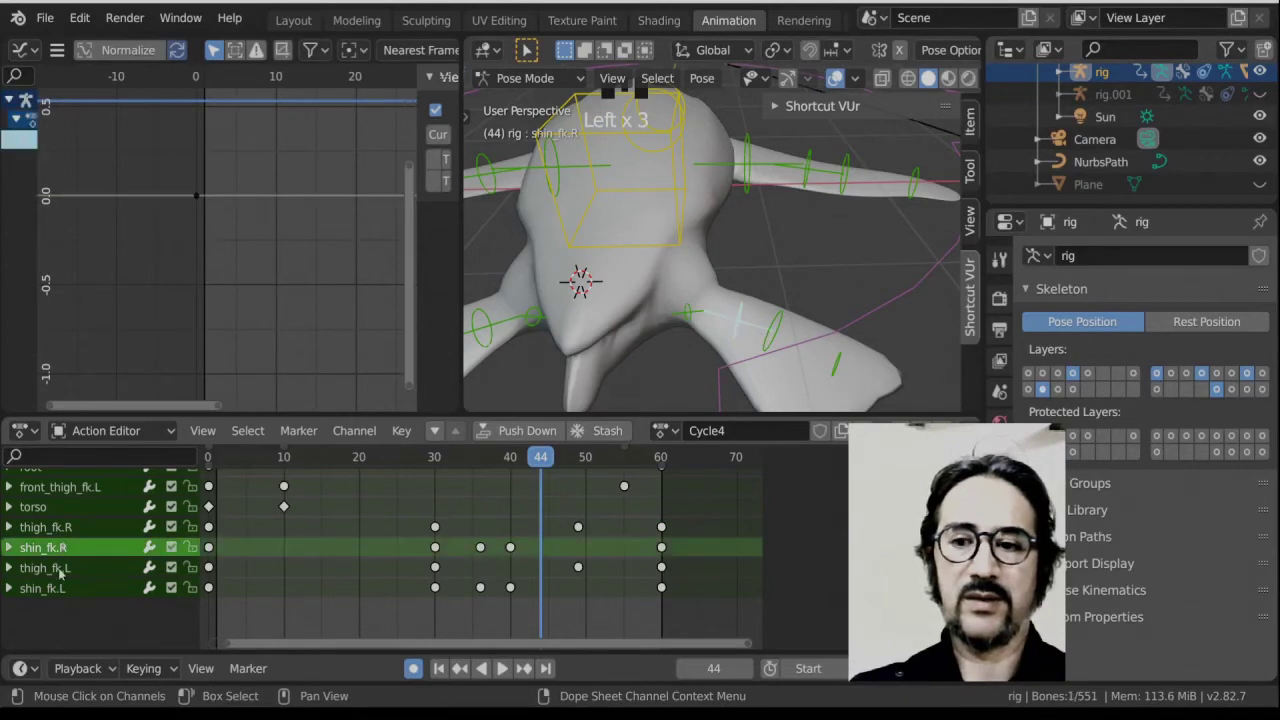
pyautogui.click(45, 567)
pyautogui.click(65, 527)
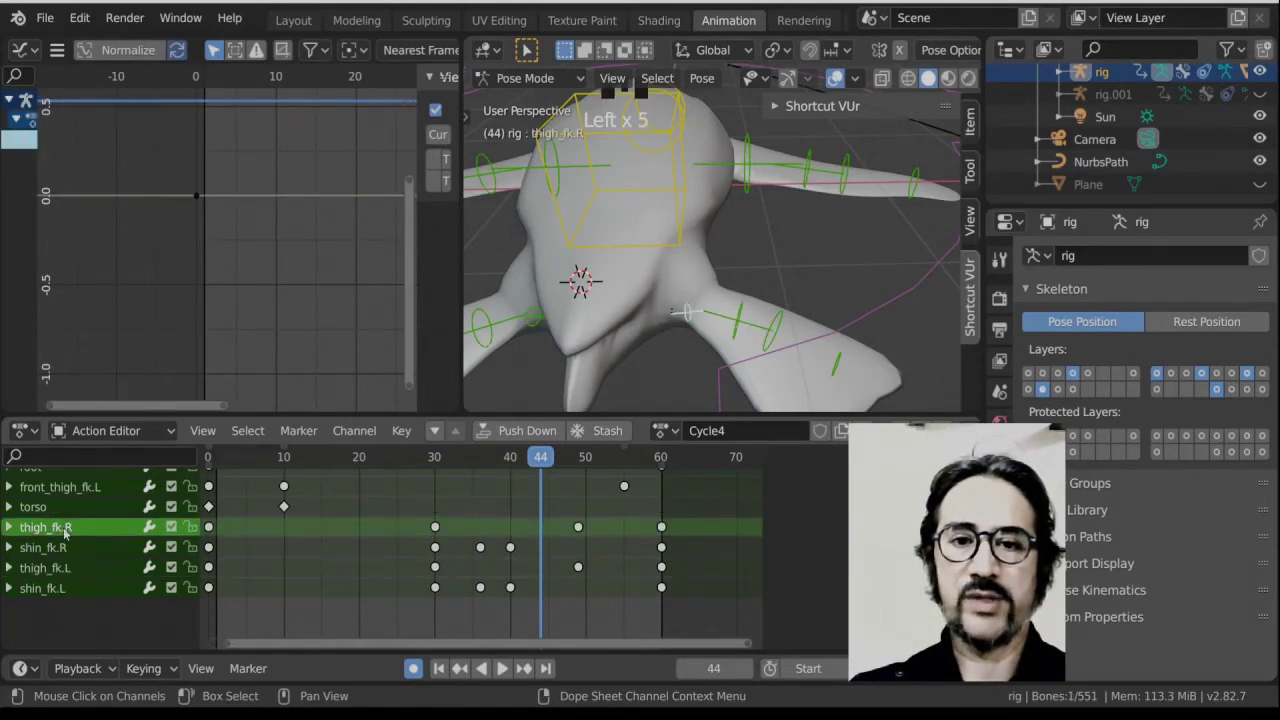
pyautogui.click(65, 548)
pyautogui.click(64, 528)
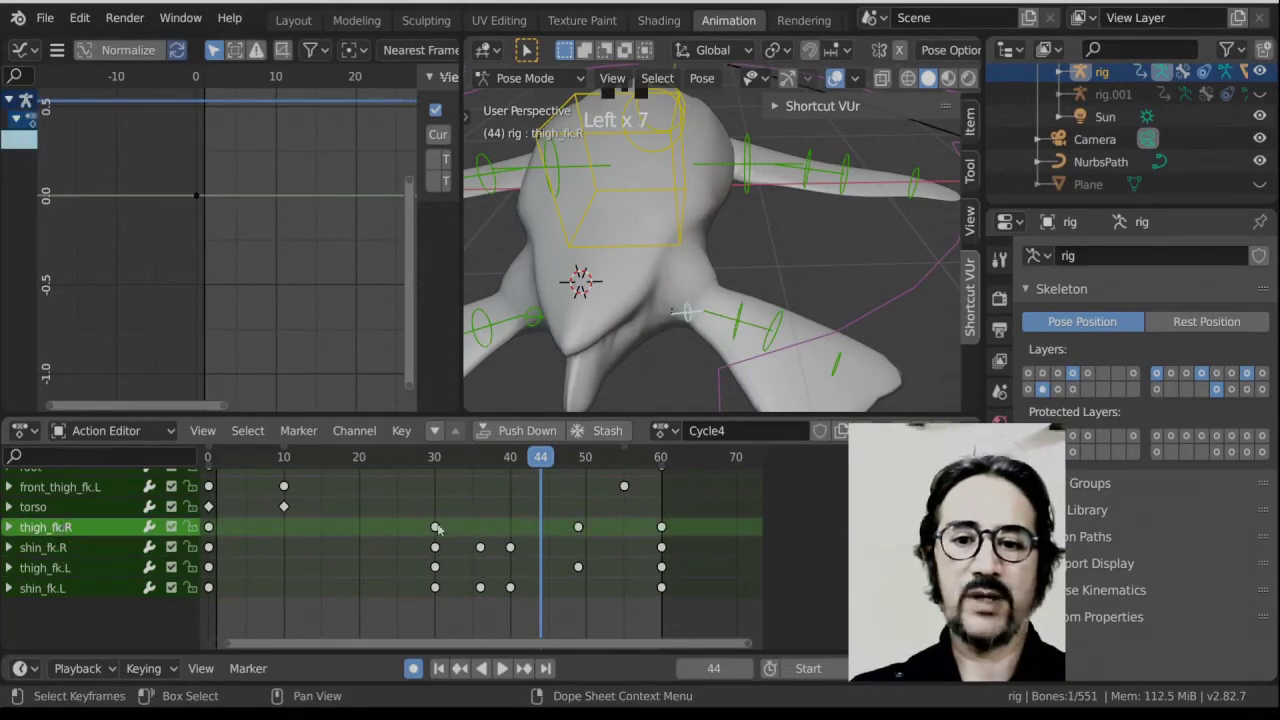
# Shift the thigh_fk.R key at frame 49 and the shin_fk.R keys at frames 36 and 40 to frames 53, 40 and 44.
pyautogui.click(578, 527)
pyautogui.keyDown('shift'); pyautogui.click(510, 547); pyautogui.keyUp('shift')
pyautogui.keyDown('shift'); pyautogui.click(480, 547); pyautogui.keyUp('shift')
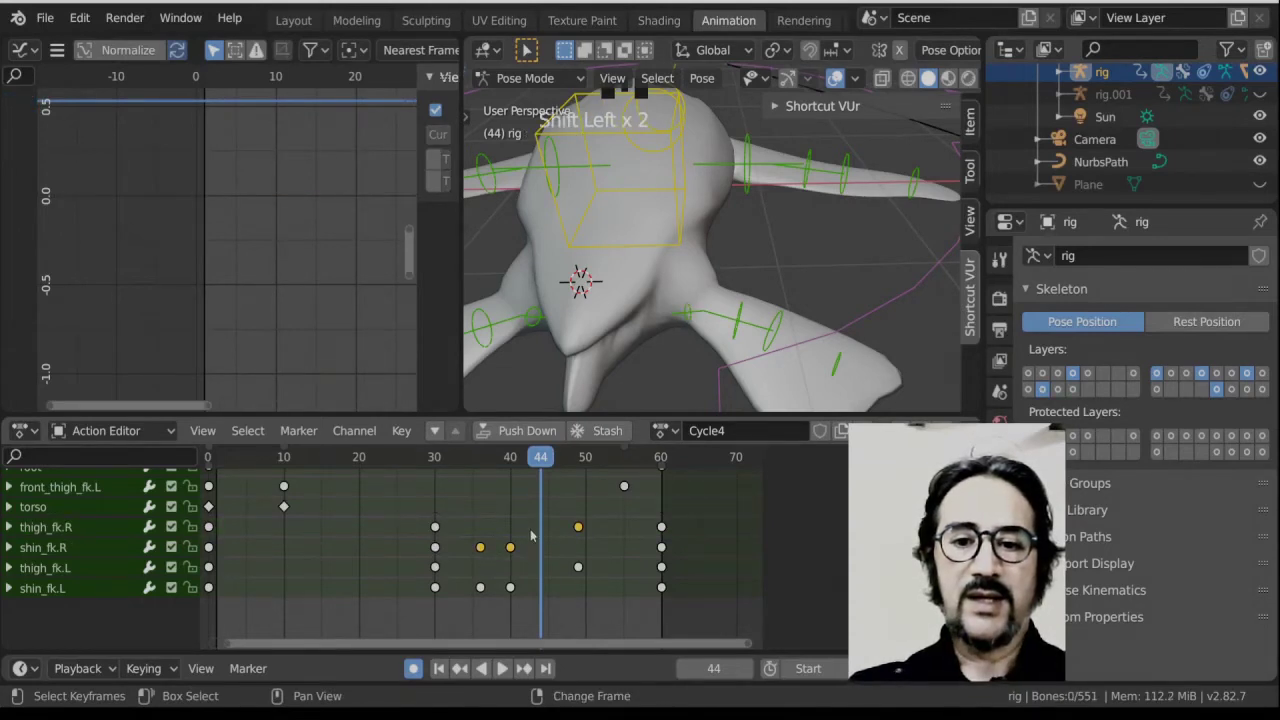
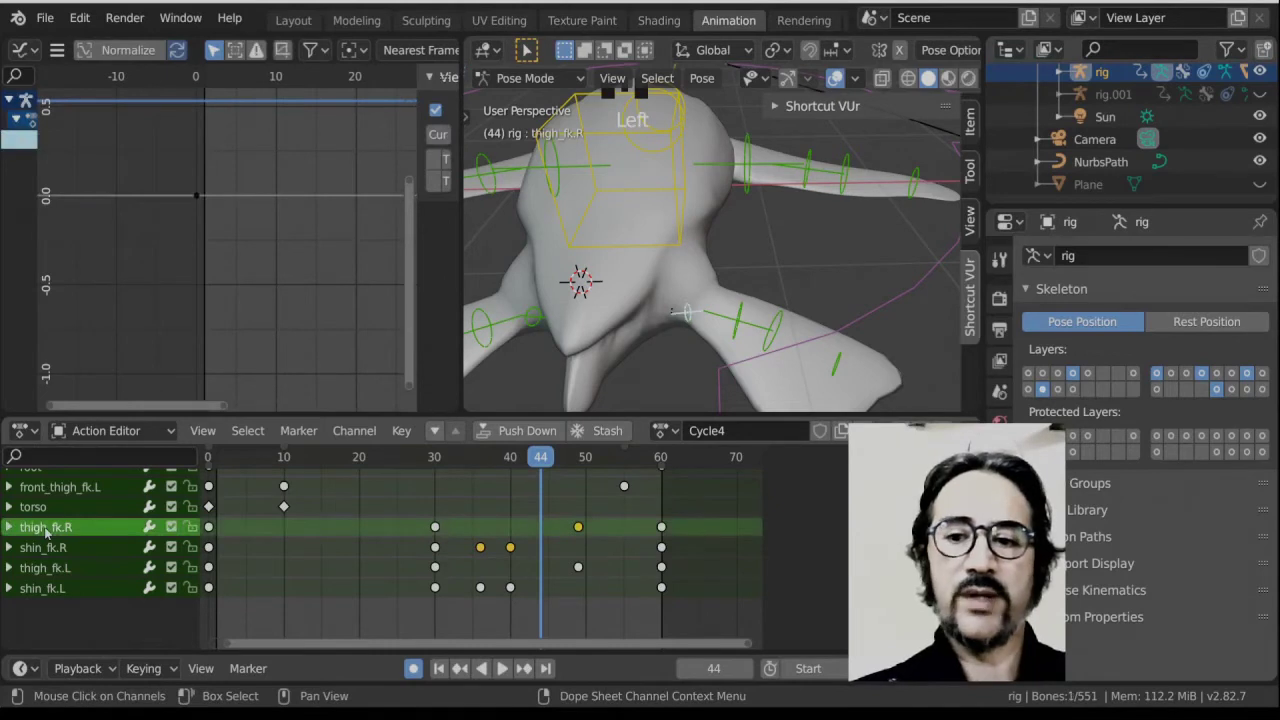
pyautogui.click(46, 548)
pyautogui.click(46, 527)
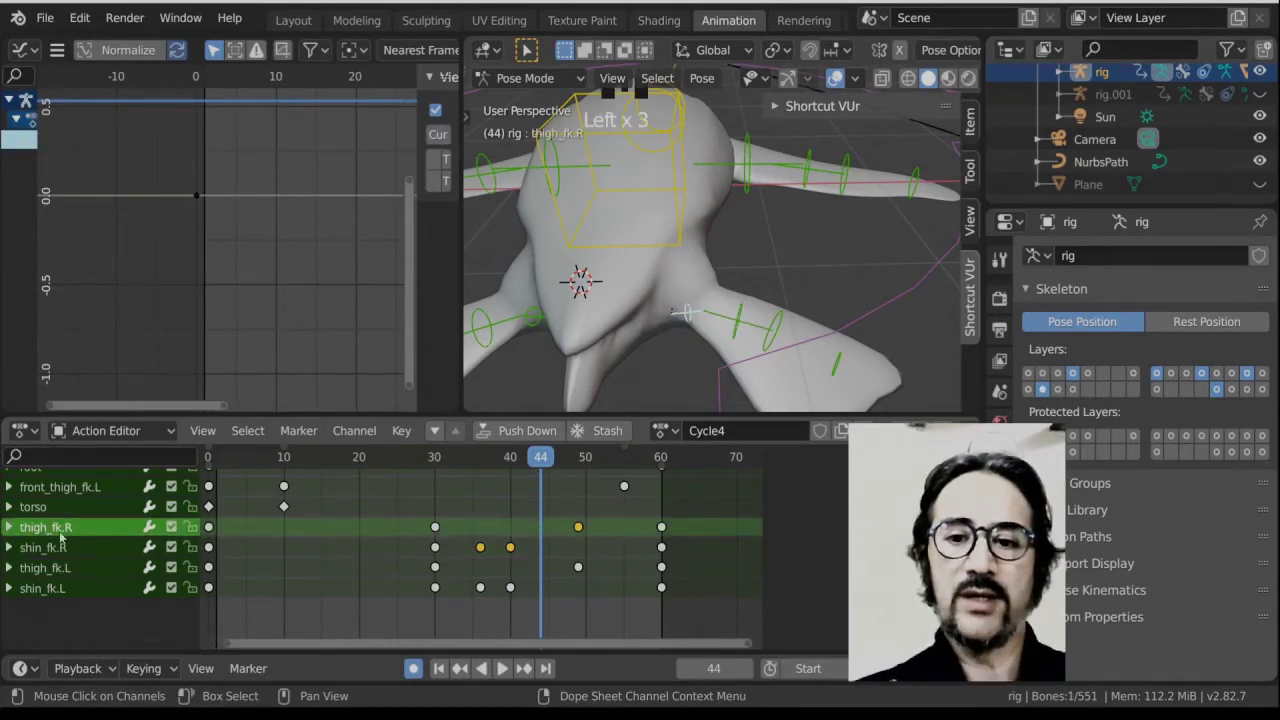
pyautogui.click(481, 547)
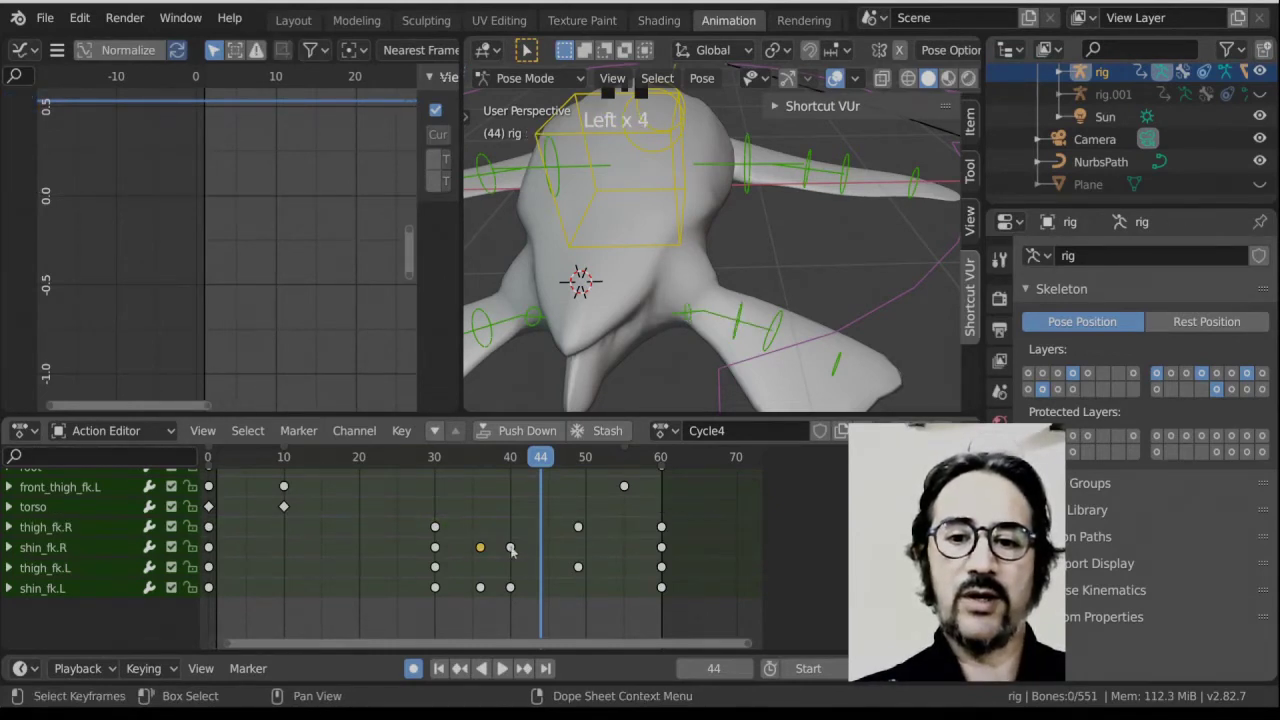
pyautogui.keyDown('shift'); pyautogui.click(578, 527); pyautogui.keyUp('shift')
pyautogui.press('g')
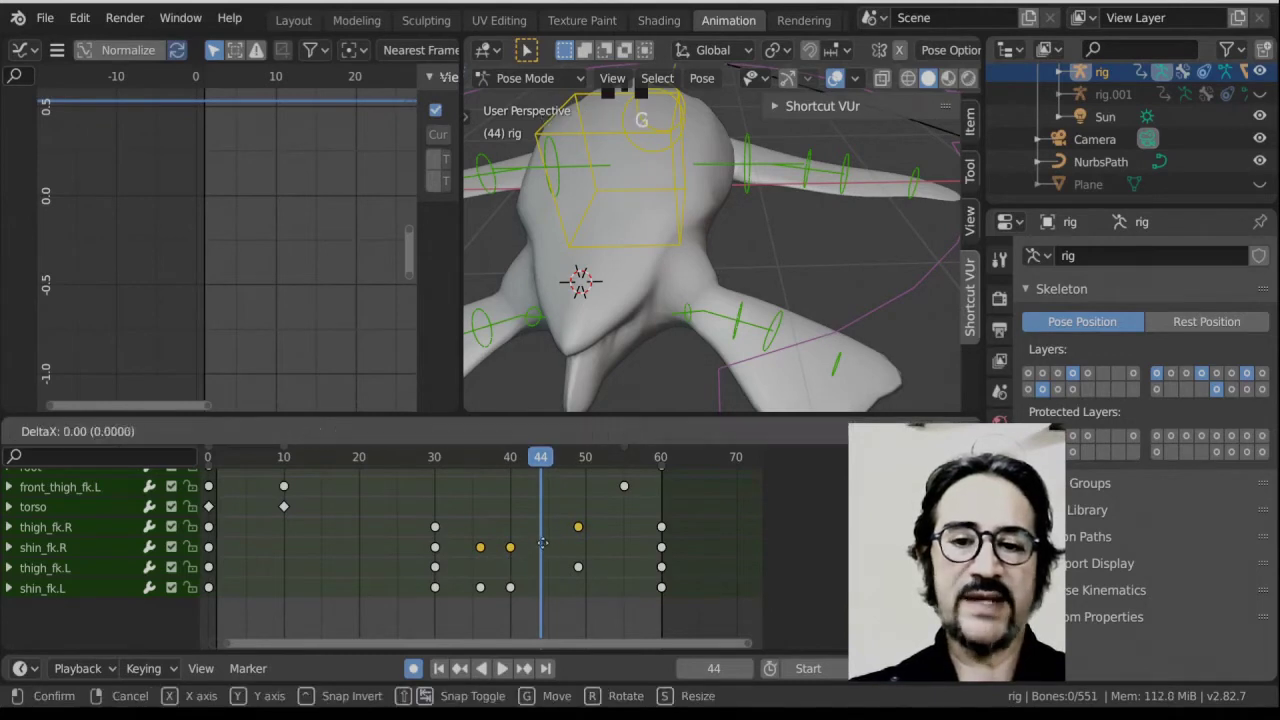
pyautogui.click(572, 548)
# Add the mid-cycle thigh_fk.L and shin_fk.L keys to the selected right-side keys, move them all four frames forward and scrub through the motion.
pyautogui.scroll(-3, 562, 511)
pyautogui.scroll(-5, 700, 250)
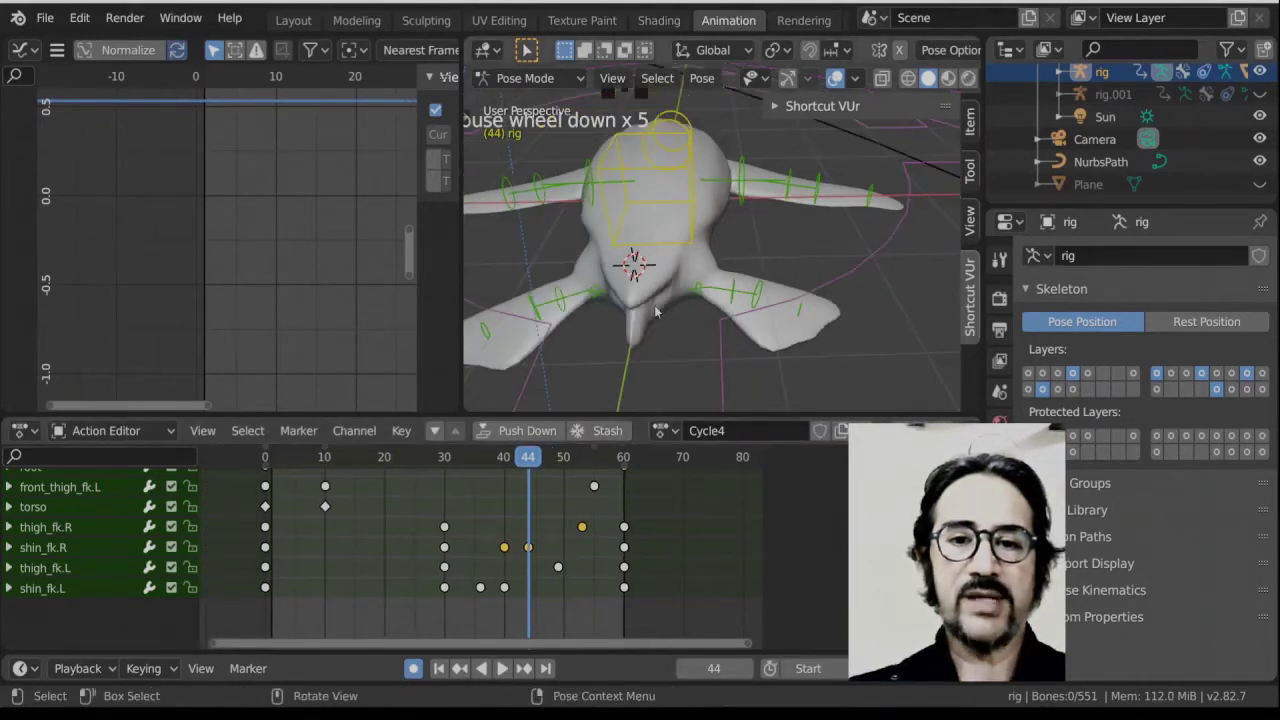
pyautogui.moveTo(500, 459)
pyautogui.mouseDown()
pyautogui.moveTo(469, 459)
pyautogui.moveTo(551, 460)
pyautogui.moveTo(446, 460)
pyautogui.moveTo(597, 480)
pyautogui.moveTo(623, 468)
pyautogui.moveTo(486, 468)
pyautogui.moveTo(517, 468)
pyautogui.moveTo(504, 468)
pyautogui.mouseUp()
pyautogui.keyDown('shift'); pyautogui.click(480, 587); pyautogui.keyUp('shift')
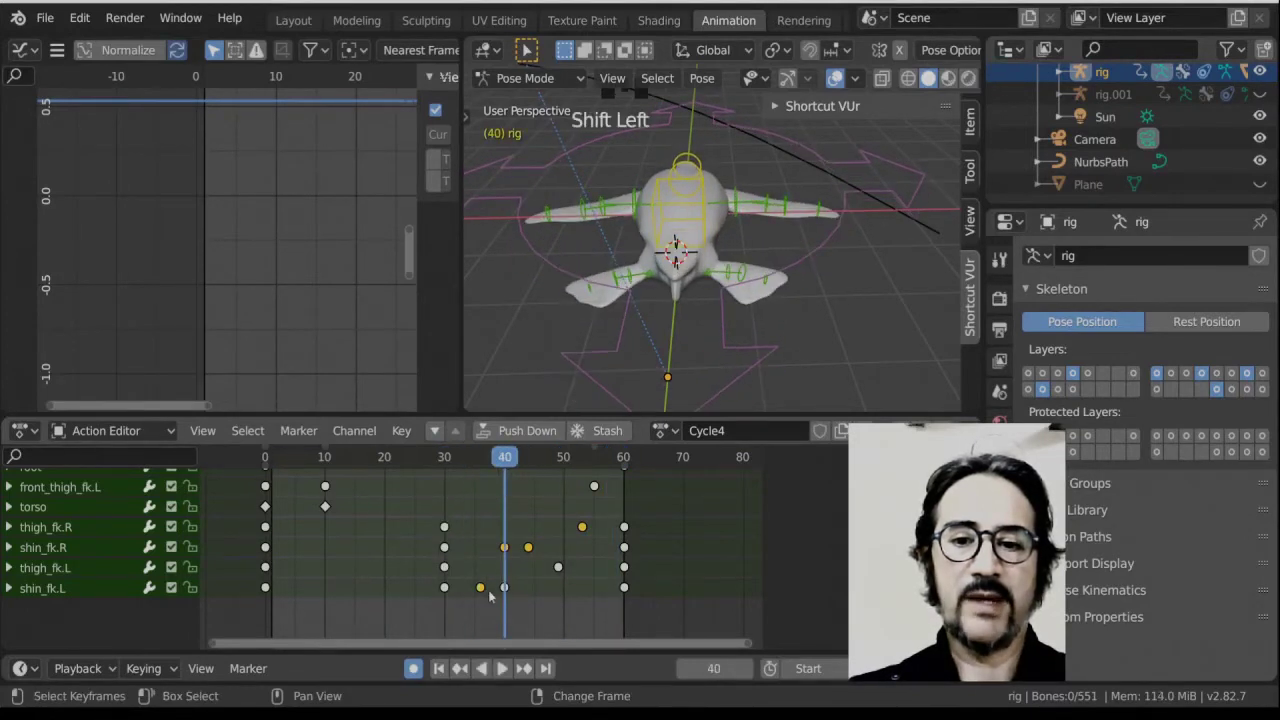
pyautogui.keyDown('shift'); pyautogui.click(546, 583); pyautogui.keyUp('shift')
pyautogui.press('g')
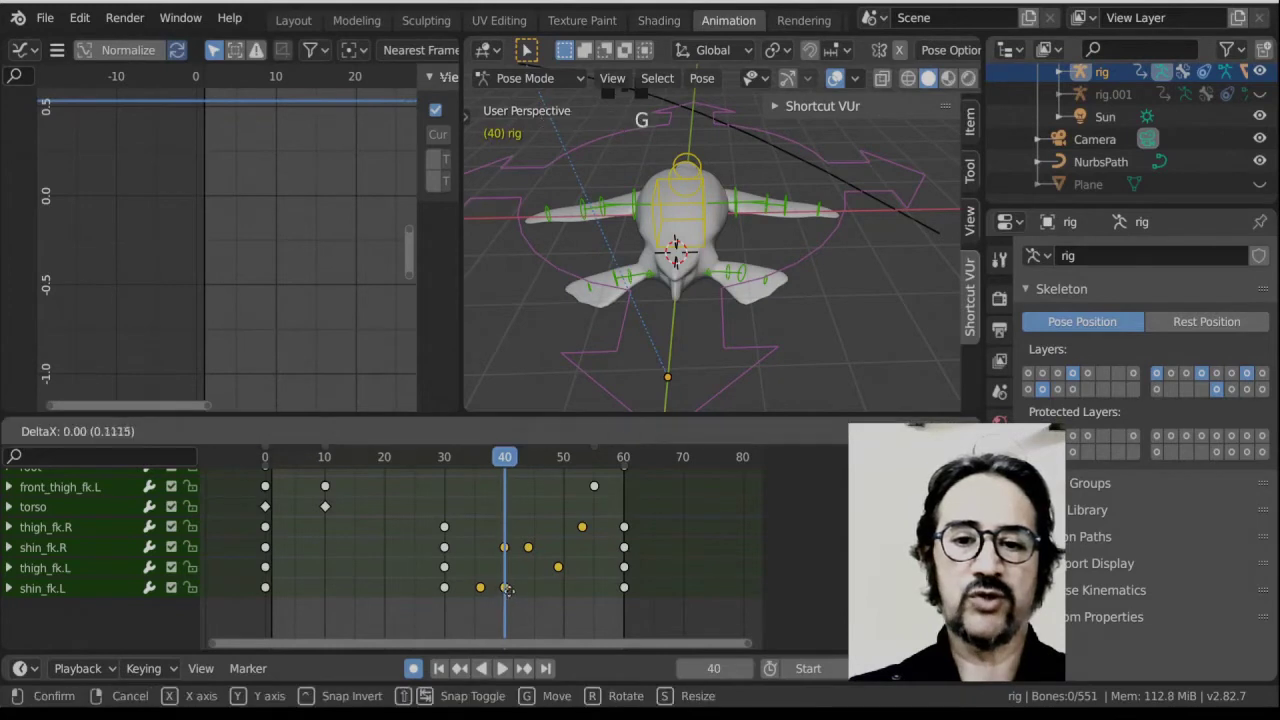
pyautogui.click(532, 597)
pyautogui.moveTo(504, 460); pyautogui.dragTo(604, 526)
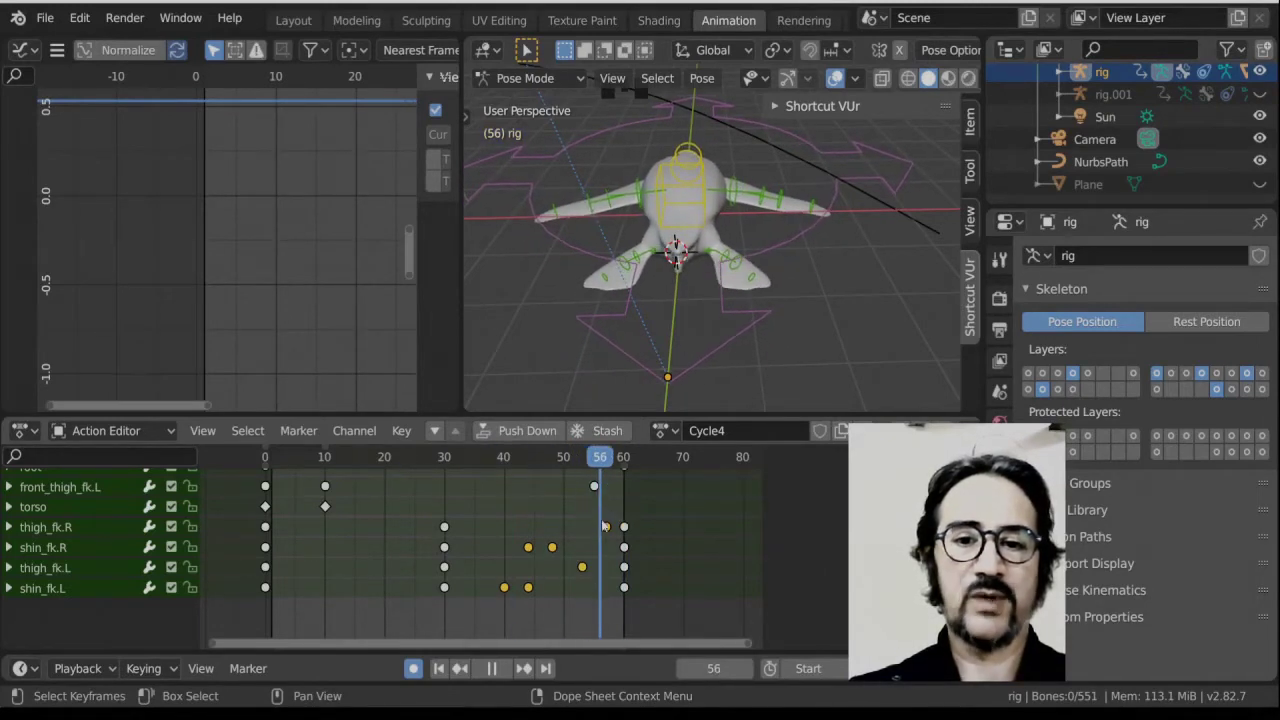
# At frame 10, select the front_thigh_fk.R bone in top view and bring its channel into view in the Cycle4 action.
pyautogui.moveTo(600, 458); pyautogui.dragTo(325, 483)
pyautogui.moveTo(729, 216); pyautogui.dragTo(738, 226, button='middle')
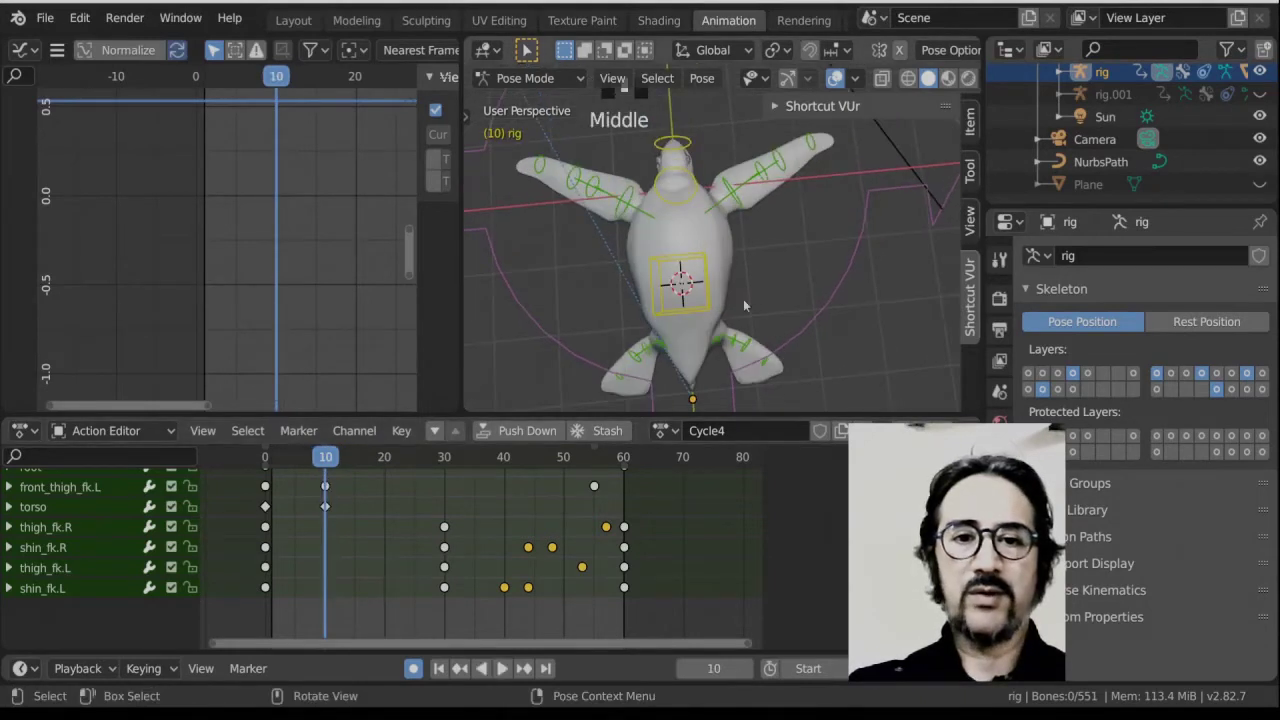
pyautogui.click(728, 203)
pyautogui.press('KP_7')
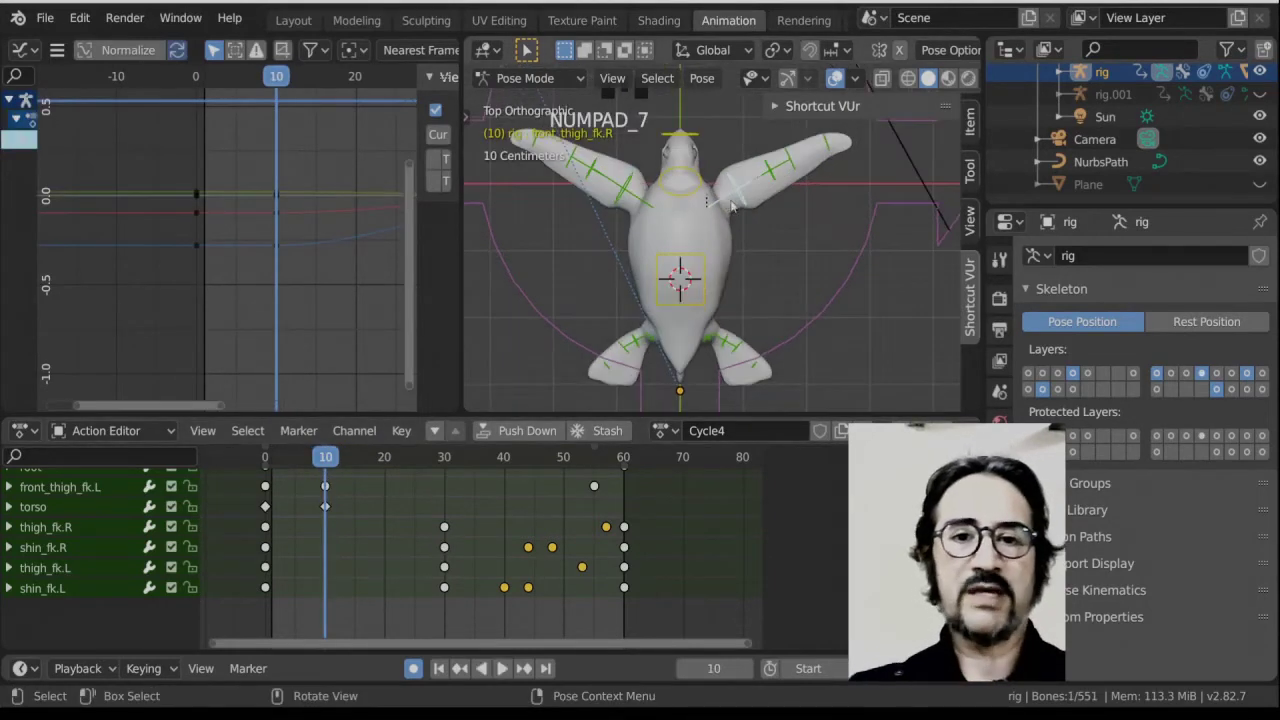
pyautogui.keyDown('shift'); pyautogui.moveTo(730, 205); pyautogui.dragTo(750, 284, button='middle'); pyautogui.keyUp('shift')
pyautogui.scroll(3, 744, 277)
pyautogui.scroll(-3, 750, 285)
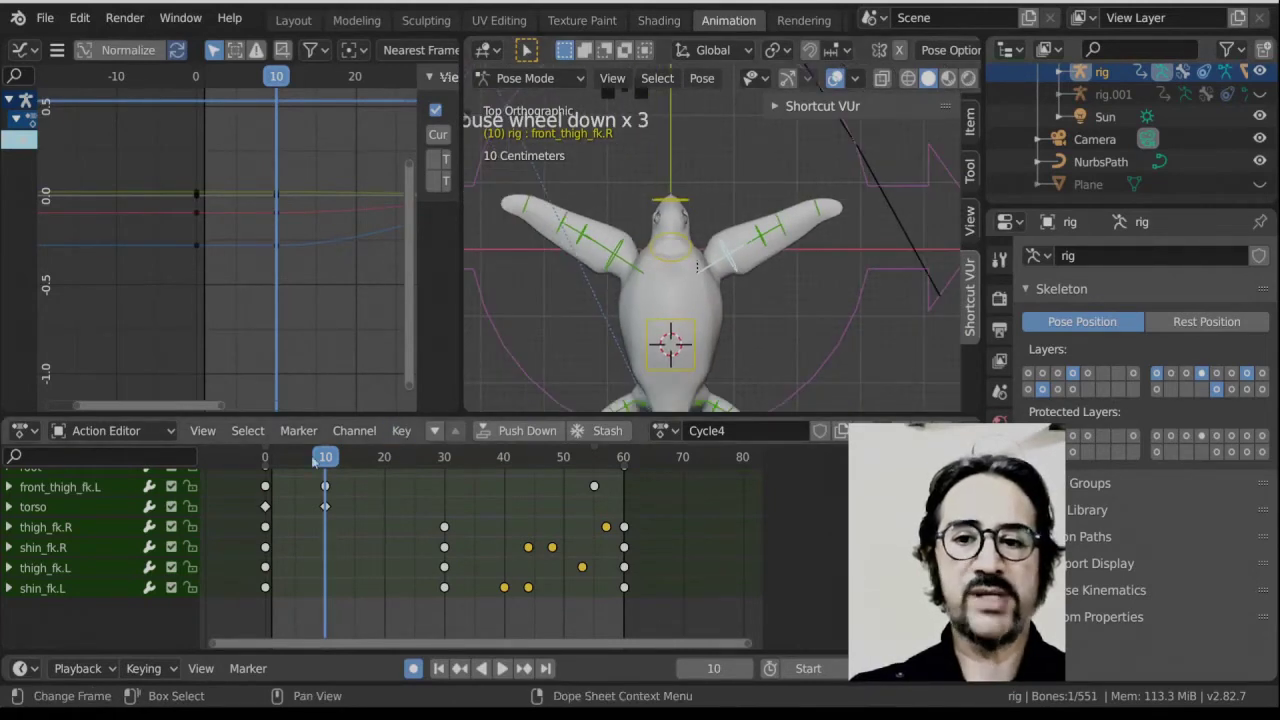
pyautogui.moveTo(315, 456)
pyautogui.mouseDown()
pyautogui.moveTo(282, 456)
pyautogui.moveTo(325, 456)
pyautogui.mouseUp()
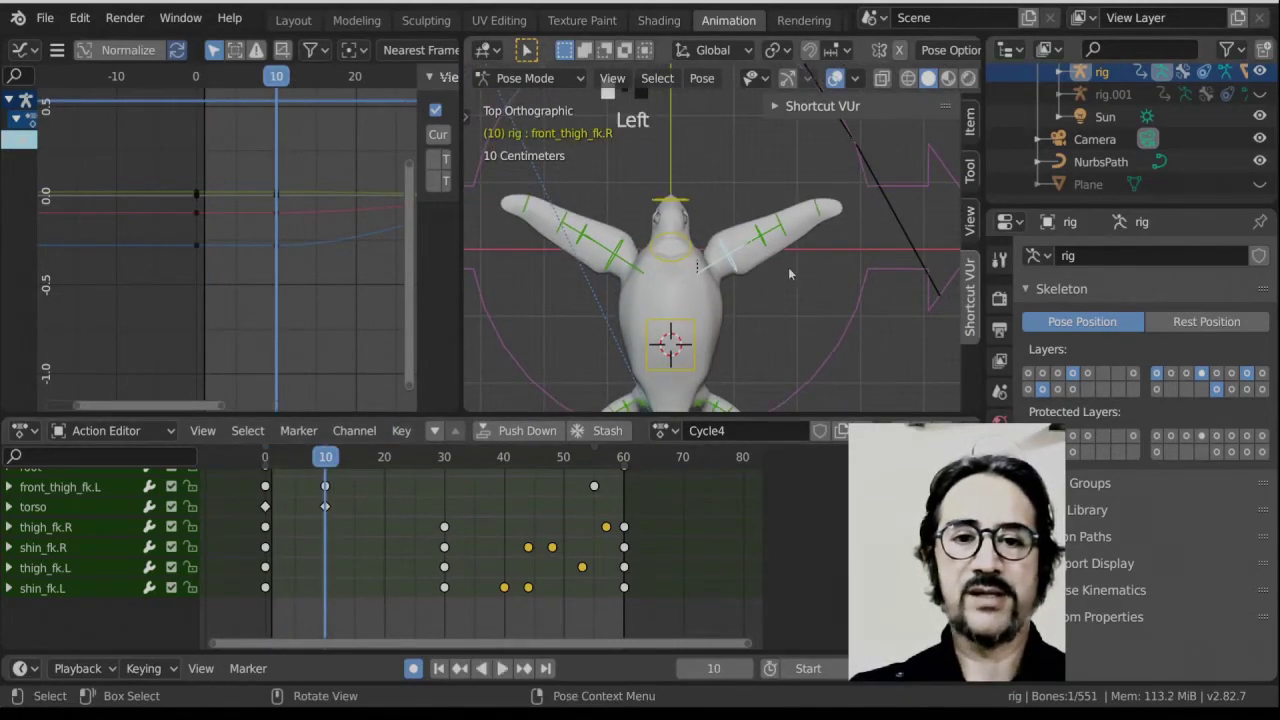
pyautogui.moveTo(84, 567); pyautogui.dragTo(84, 621, button='middle')
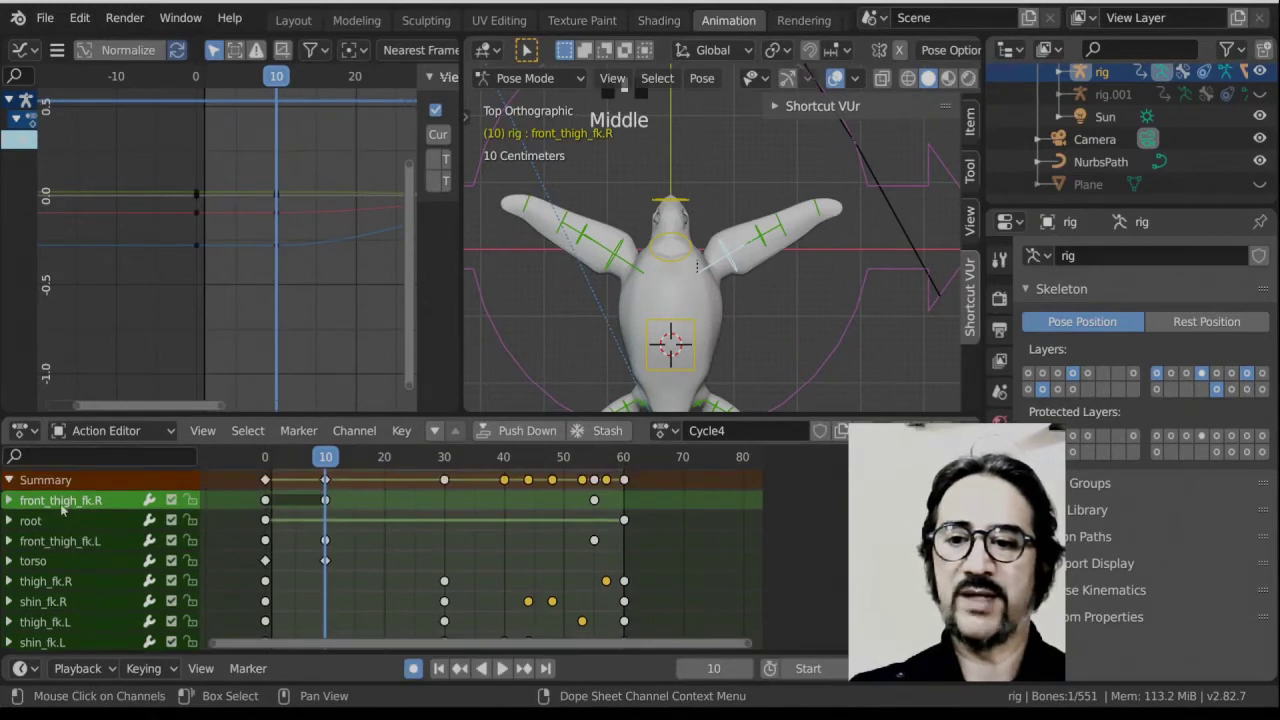
# Scrub through the Cycle4 action to examine the front flipper poses at frames 10 and 55 from above.
pyautogui.click(329, 501)
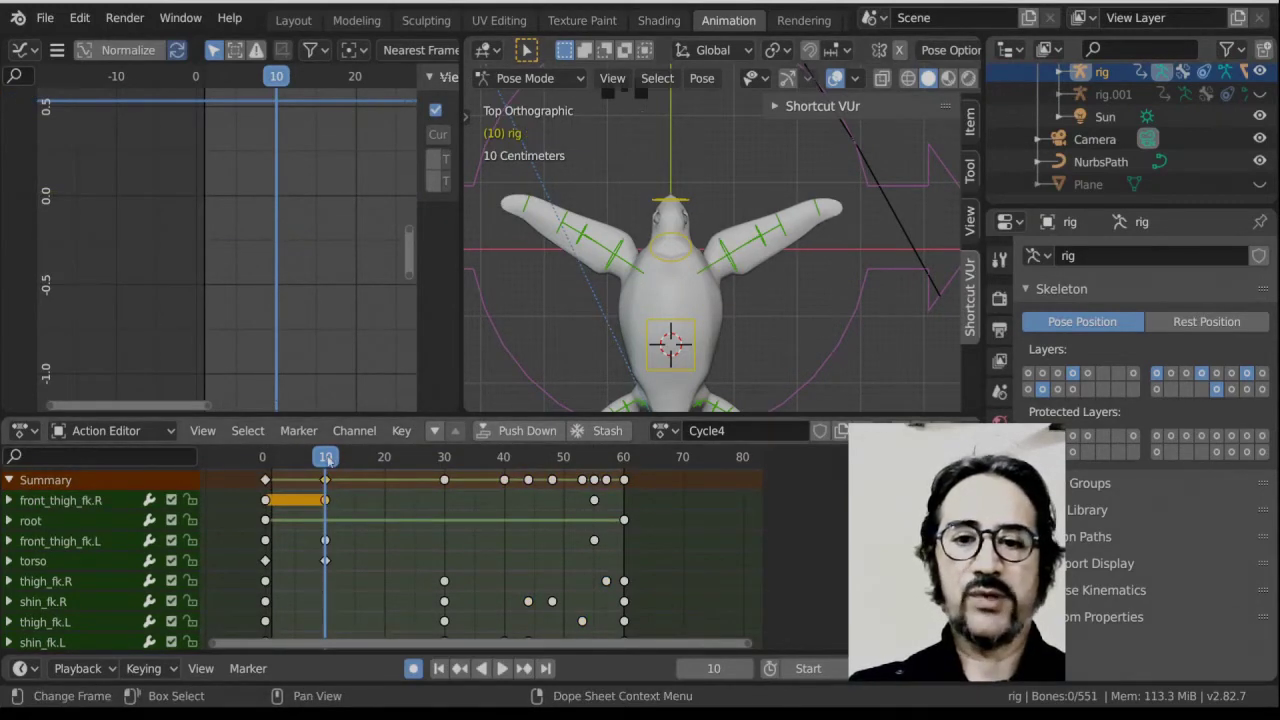
pyautogui.press('space')
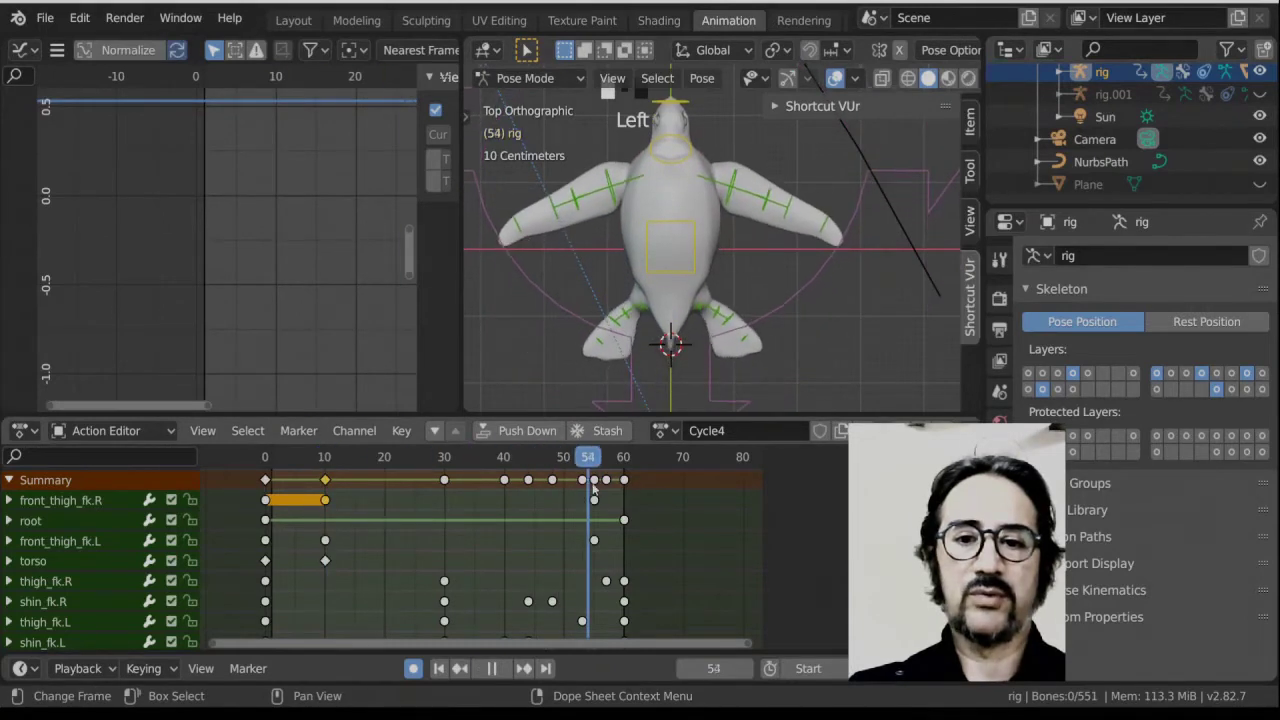
pyautogui.press('space')
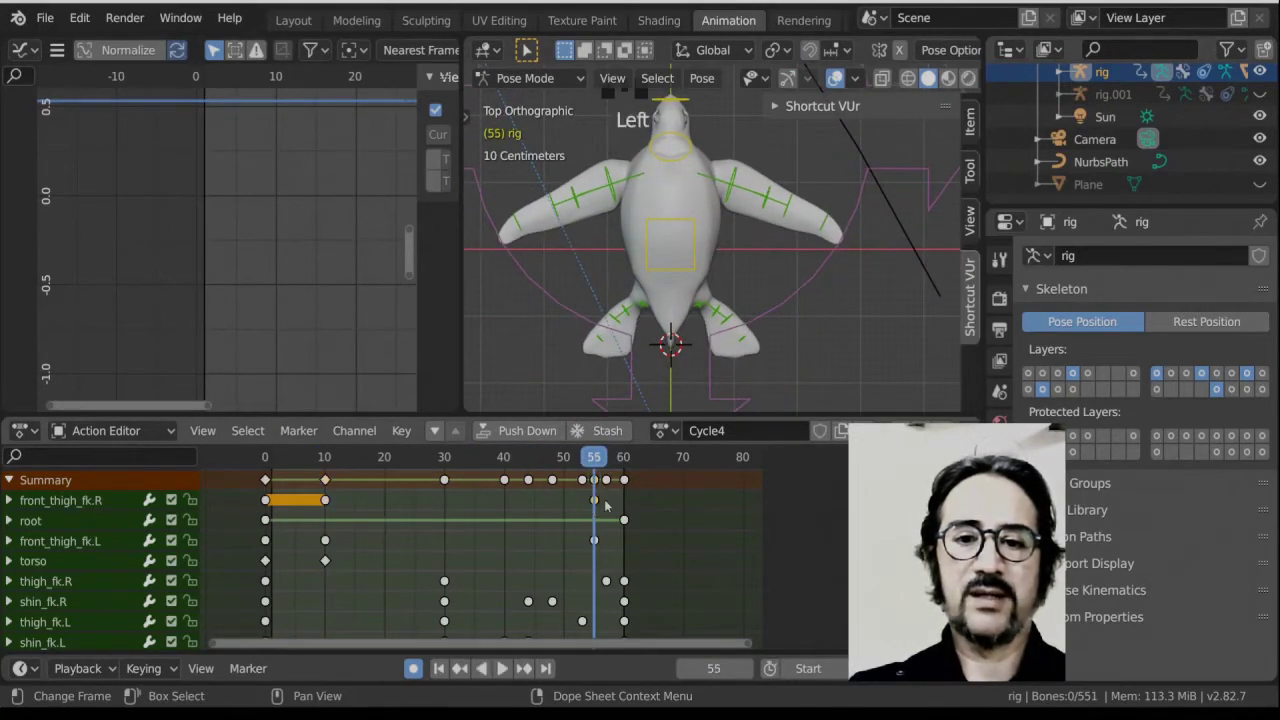
pyautogui.keyDown('shift'); pyautogui.moveTo(818, 232); pyautogui.dragTo(804, 272, button='middle'); pyautogui.keyUp('shift')
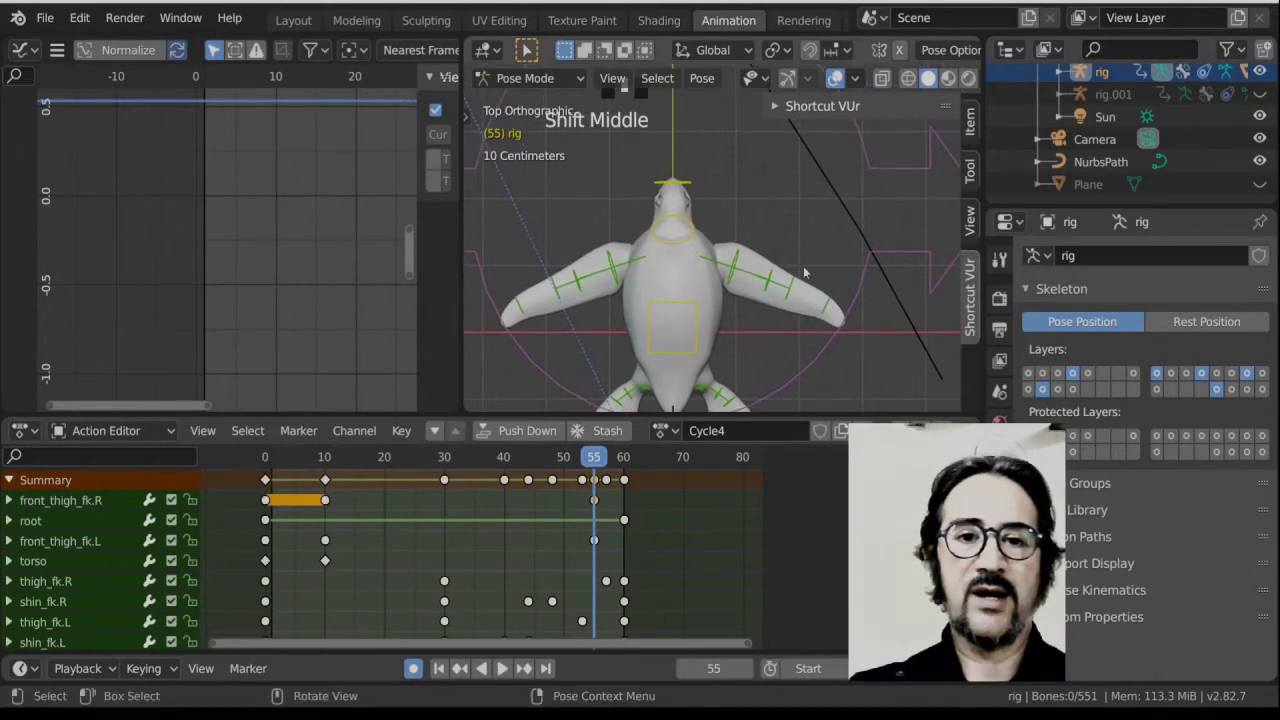
pyautogui.click(320, 458)
pyautogui.press('space')
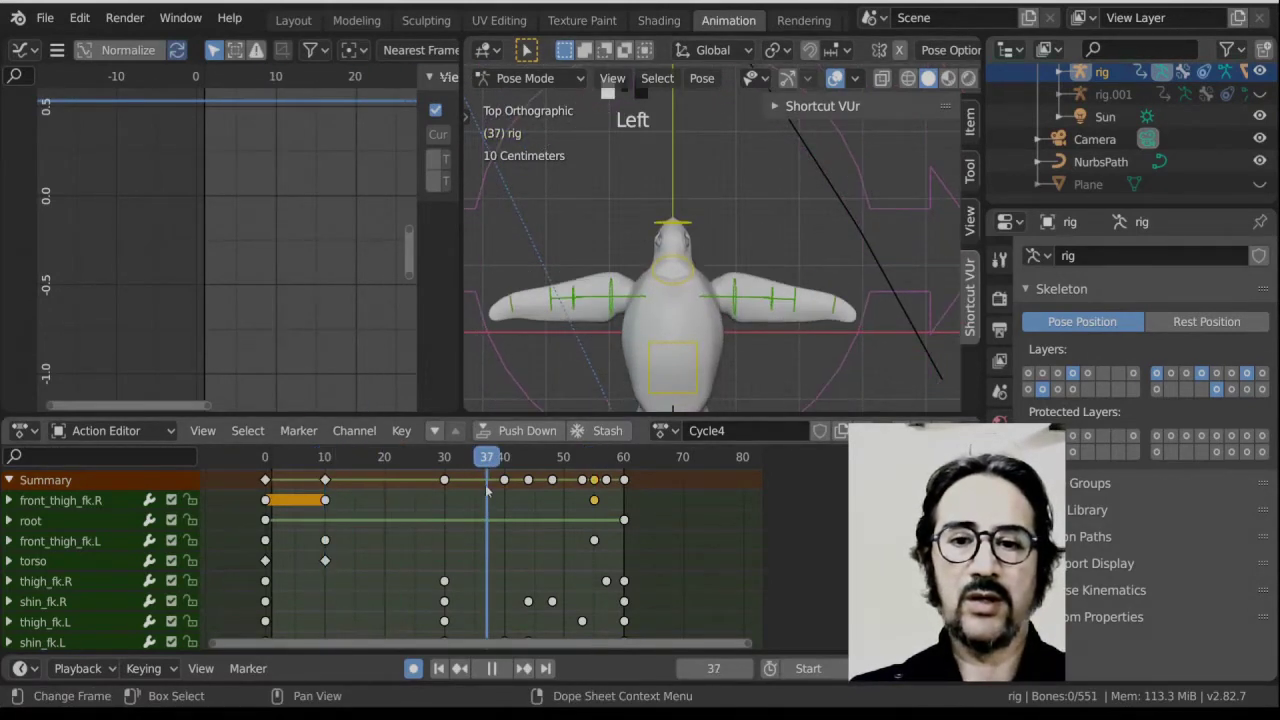
pyautogui.moveTo(487, 491); pyautogui.dragTo(451, 493)
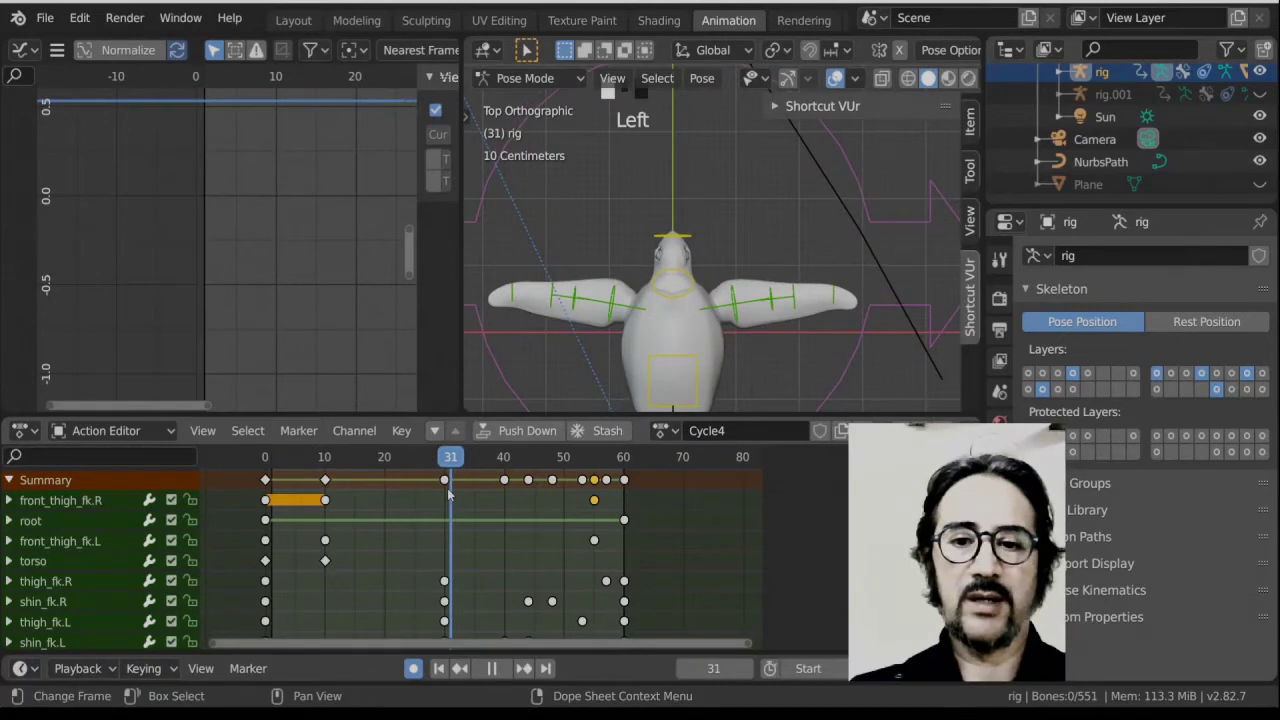
# Duplicate the torso bone's frame 0 keyframe to frame 60.
pyautogui.click(682, 368)
pyautogui.scroll(-3, 682, 368)
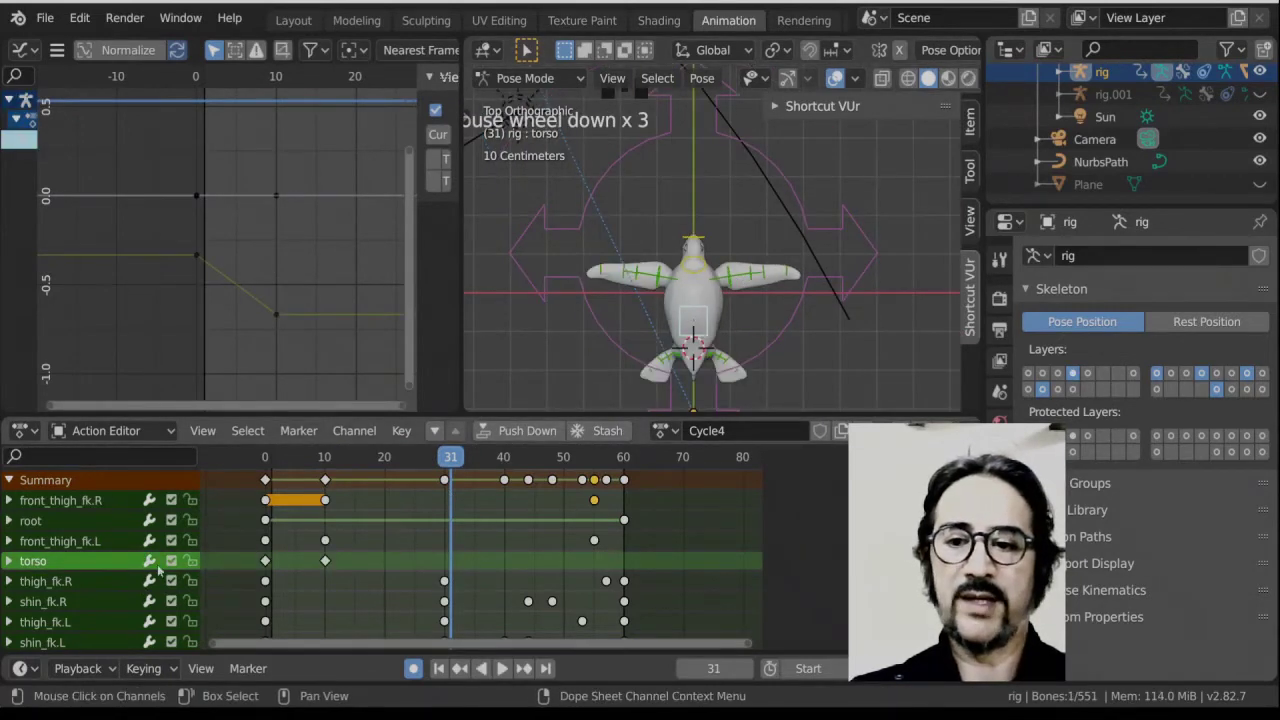
pyautogui.click(274, 573)
pyautogui.click(324, 561)
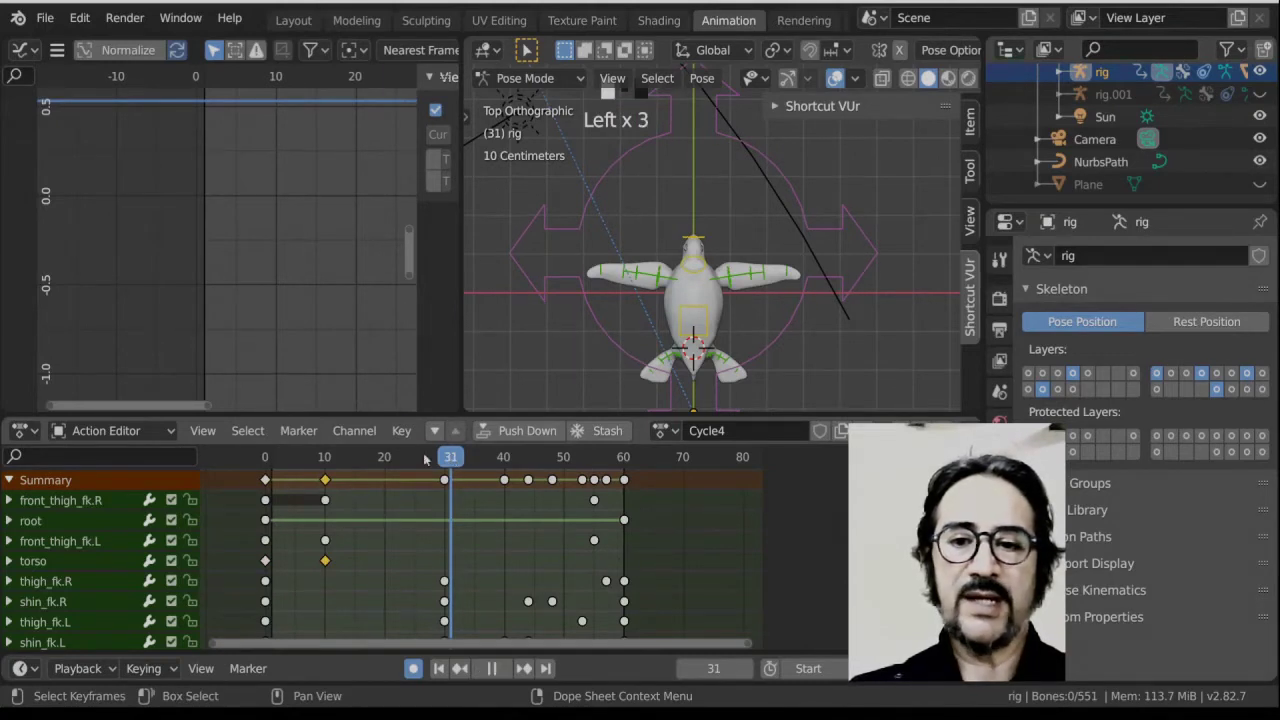
pyautogui.press('space')
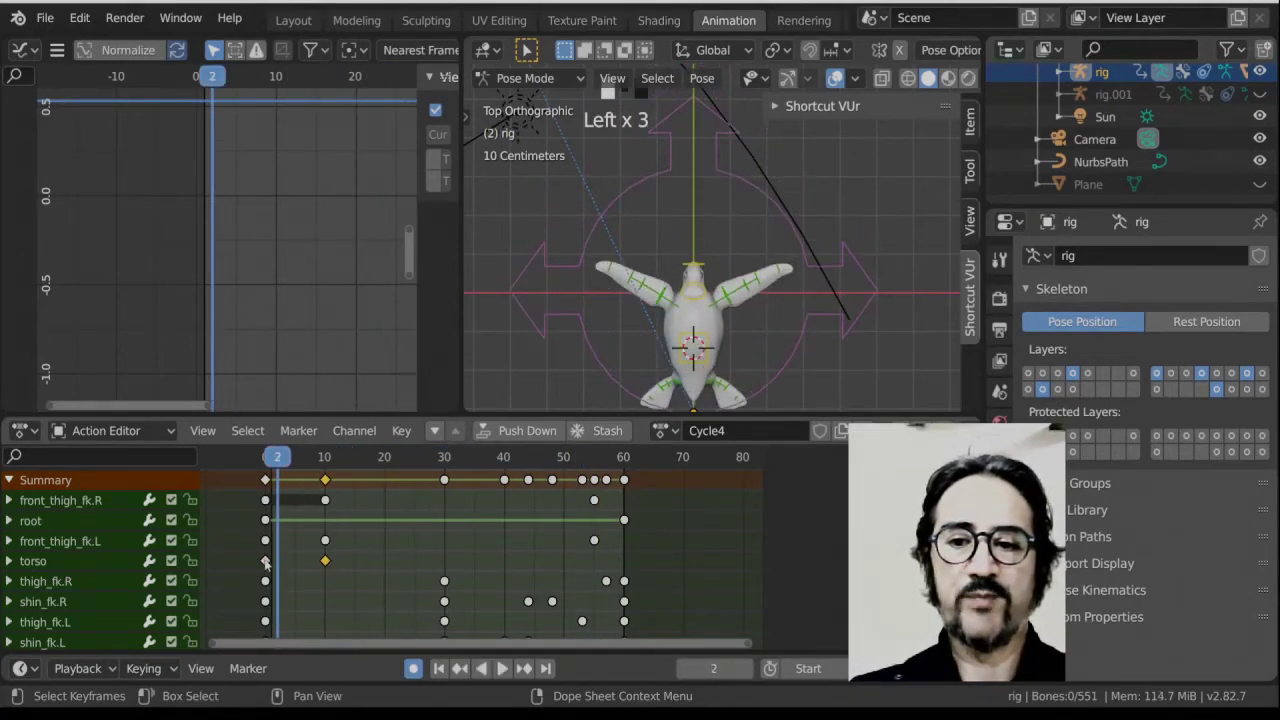
pyautogui.click(45, 561)
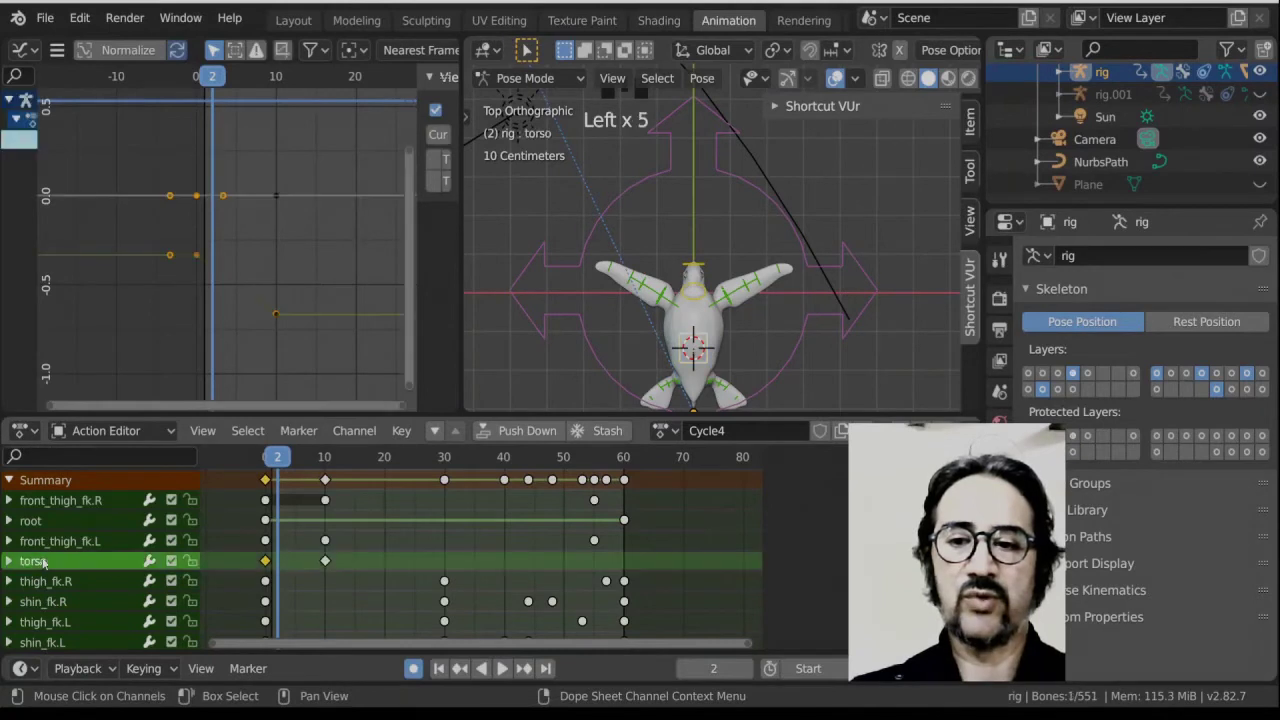
pyautogui.hotkey('shift', 'd')
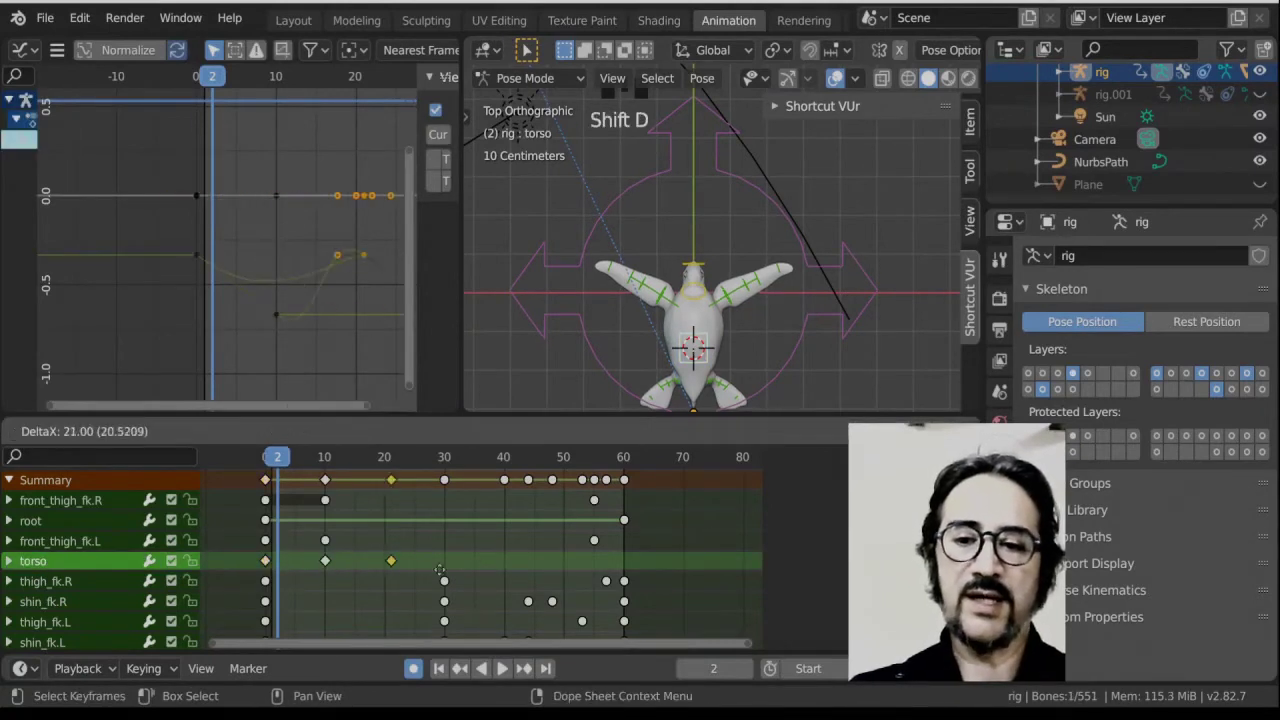
pyautogui.click(625, 559)
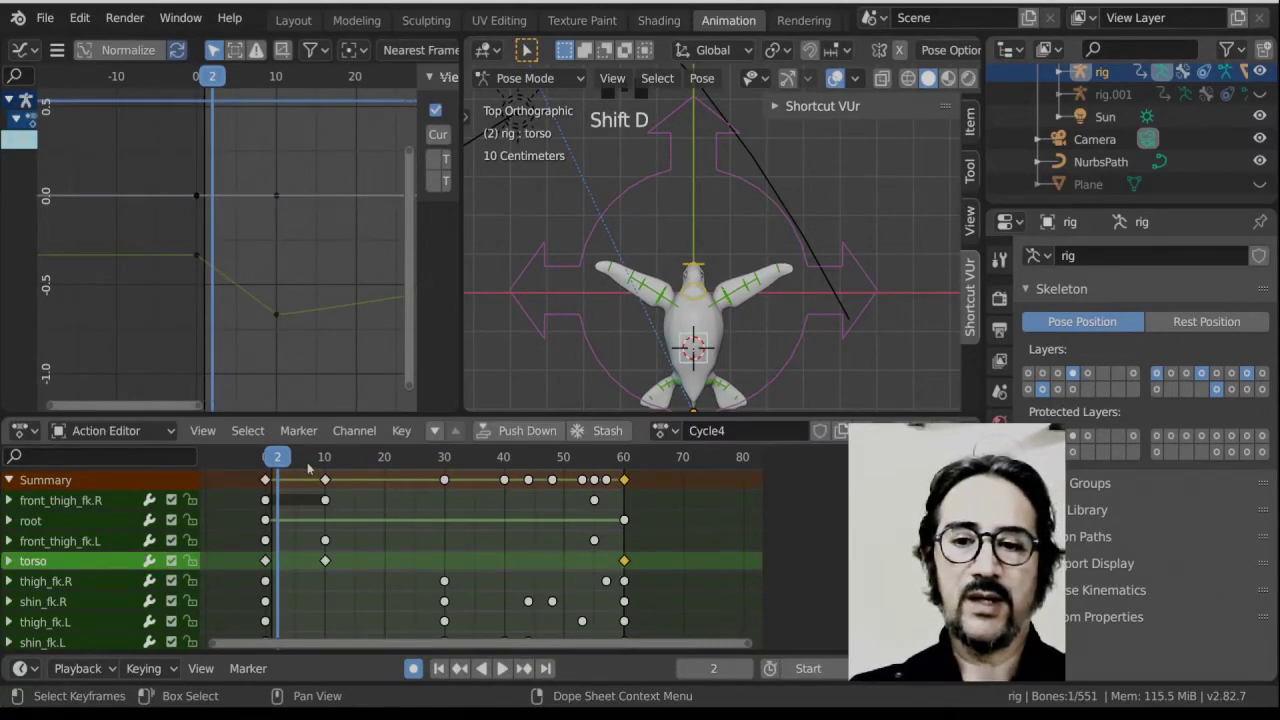
# Go to frame 39 and place the 3D cursor at the turtle's underside near the rear flippers in the right side view.
pyautogui.moveTo(309, 469); pyautogui.dragTo(503, 481)
pyautogui.click(325, 563)
pyautogui.click(711, 299)
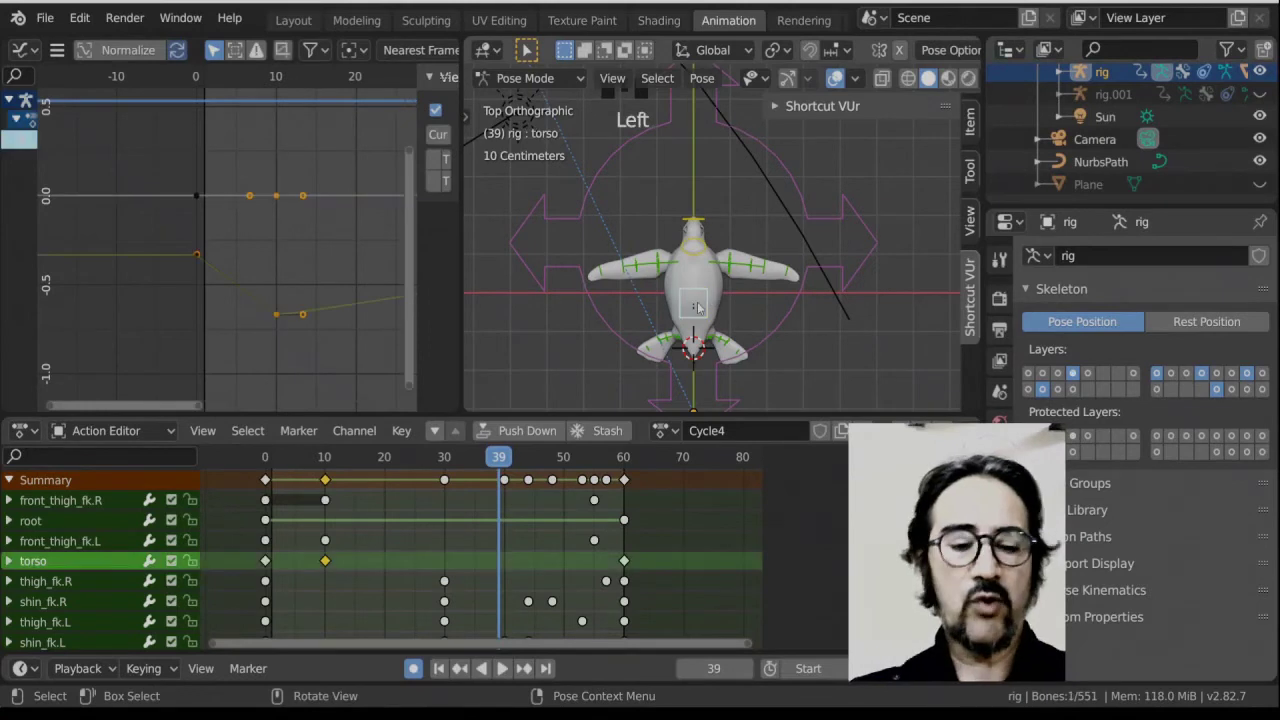
pyautogui.press('KP_3')
pyautogui.scroll(2, 698, 308)
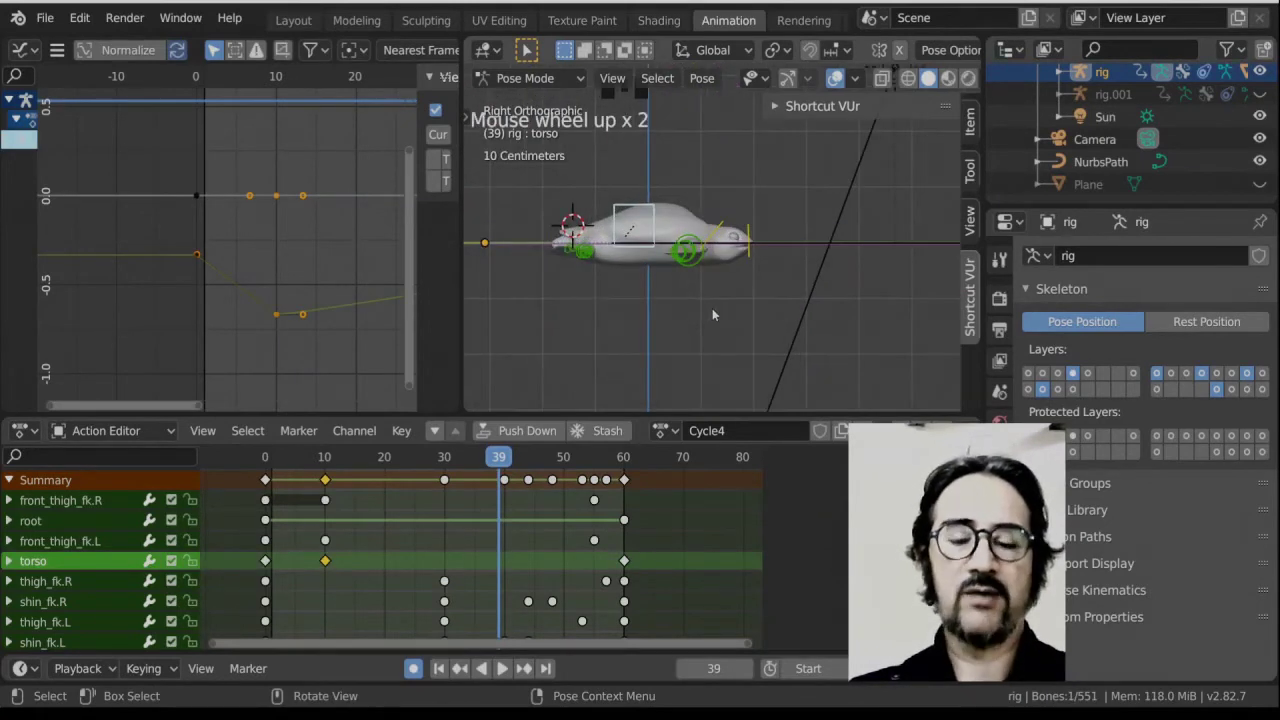
pyautogui.click(602, 261)
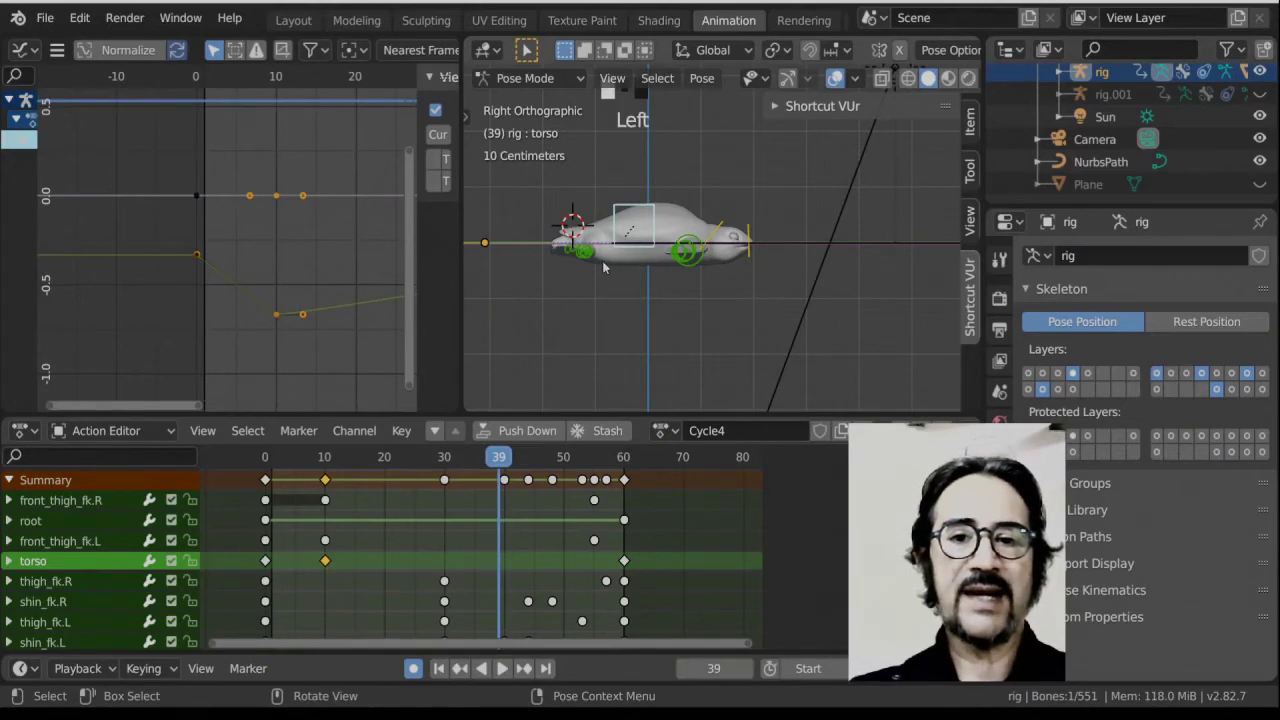
pyautogui.keyDown('shift'); pyautogui.rightClick(604, 261); pyautogui.keyUp('shift')
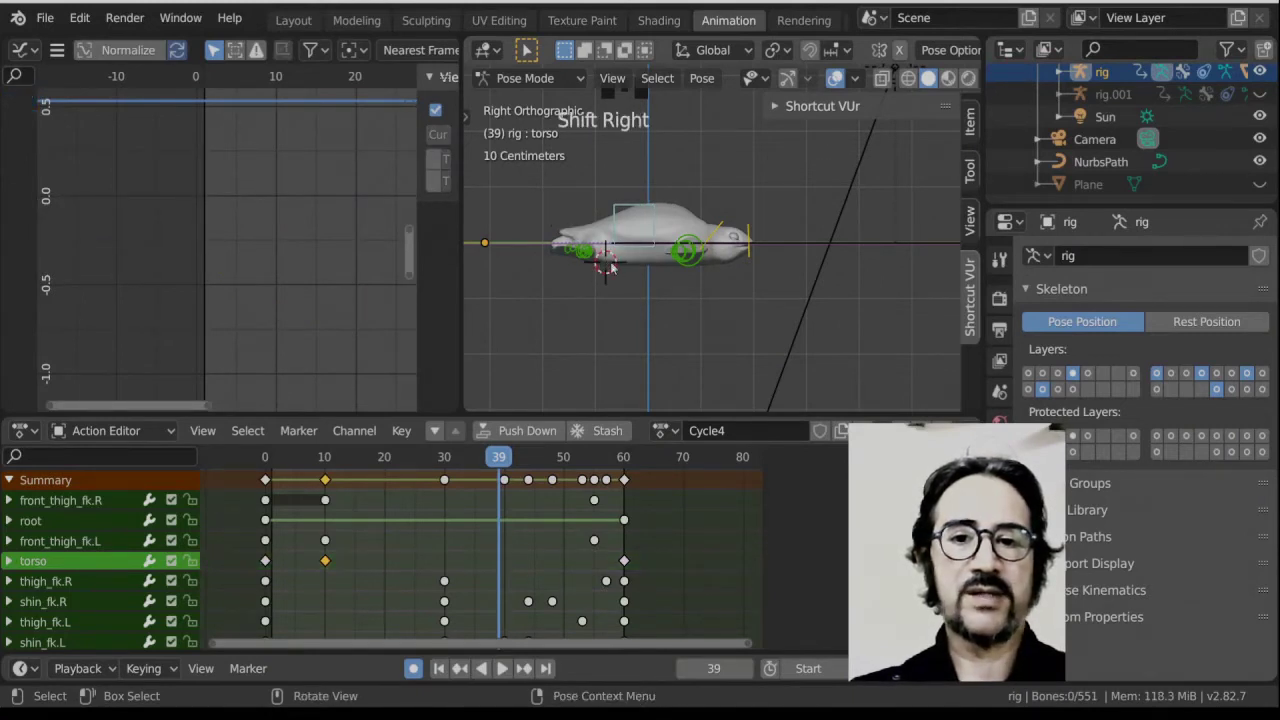
# Rotate the torso bone nose-up at frame 39 and raise it slightly along global Z.
pyautogui.click(625, 206)
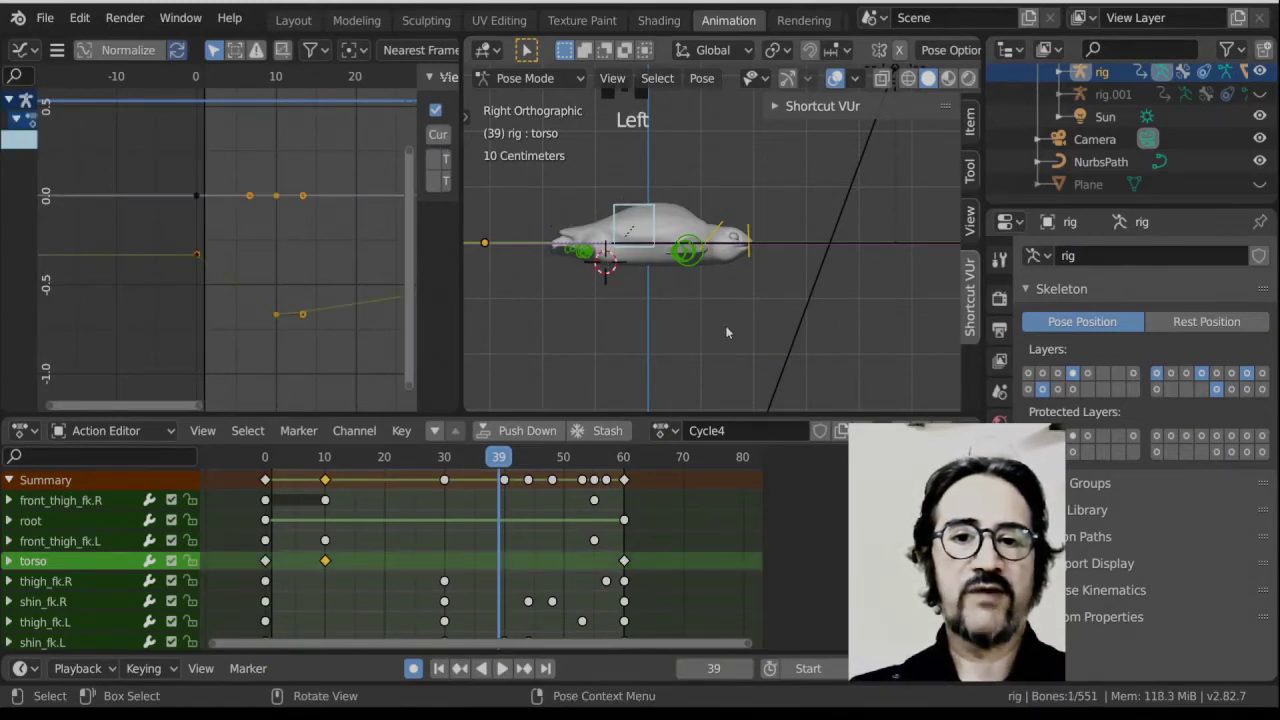
pyautogui.press('r')
pyautogui.click(749, 301)
pyautogui.press('g')
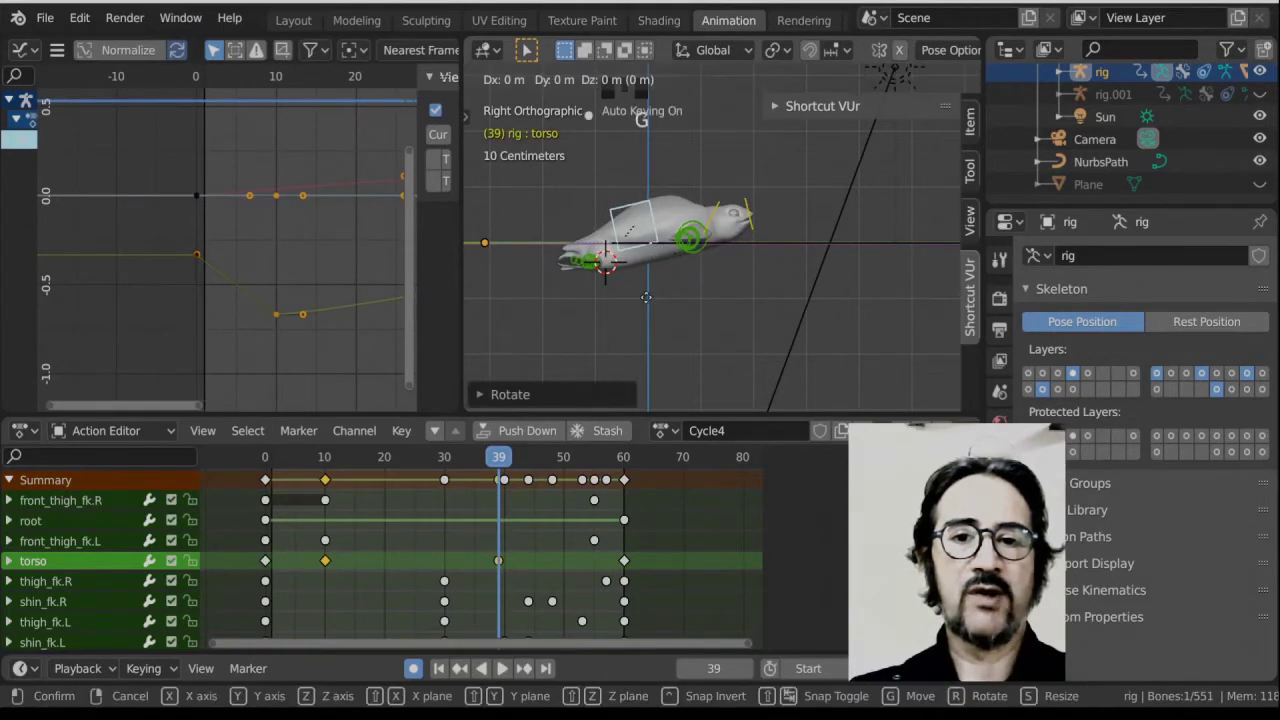
pyautogui.press('z')
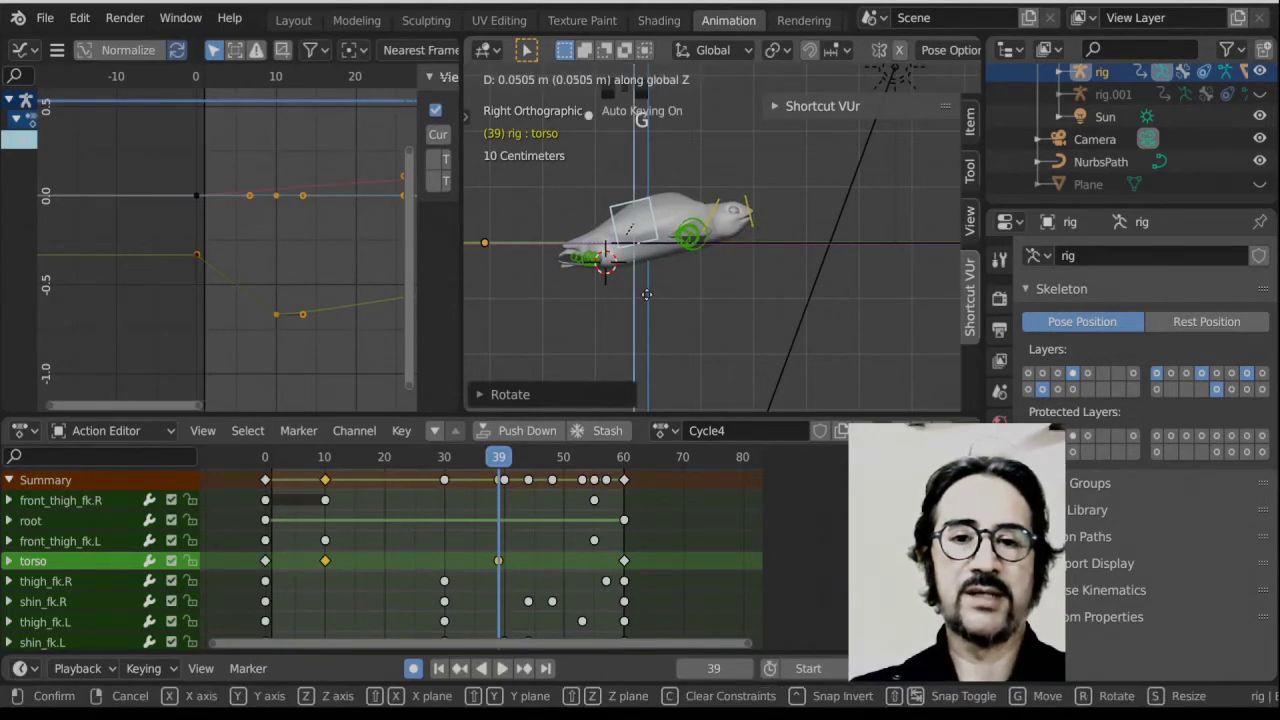
pyautogui.click(646, 293)
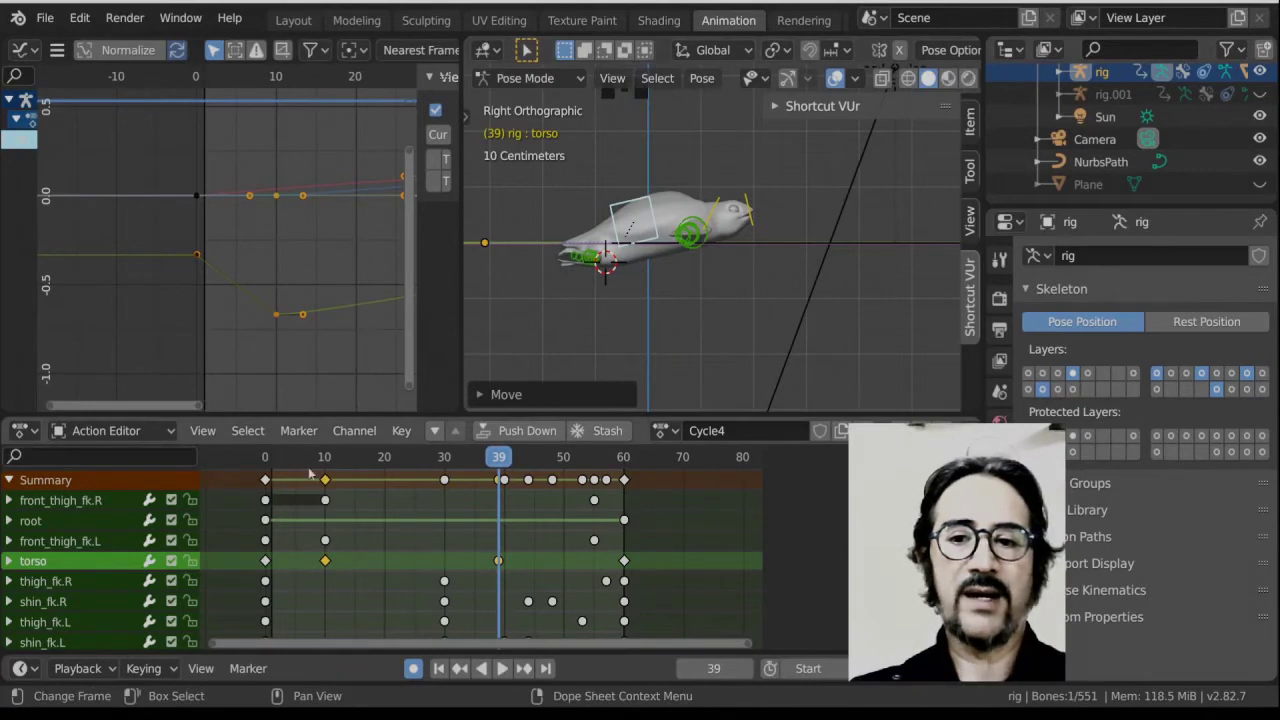
# Tilt the torso further nose-up at frame 39, adjust its position, and scrub to frame 40 to check the motion.
pyautogui.hotkey('shift', 'Left')
pyautogui.press('space')
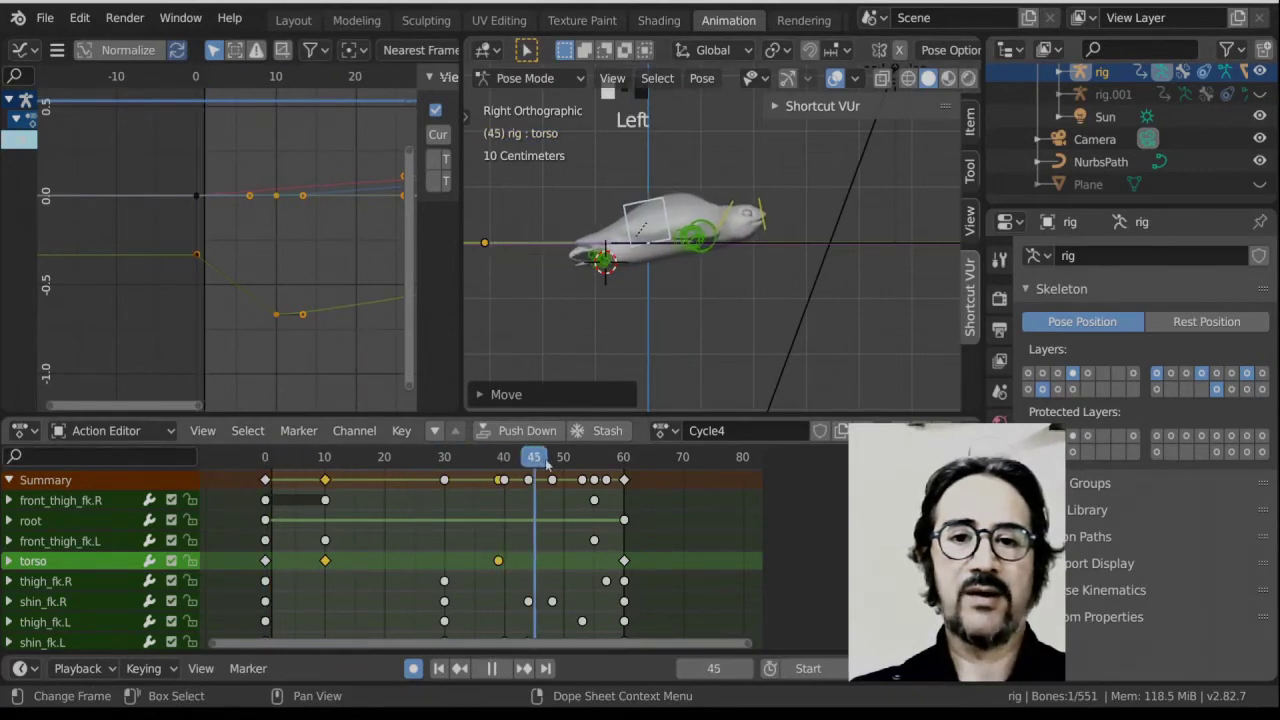
pyautogui.moveTo(546, 463); pyautogui.dragTo(498, 495)
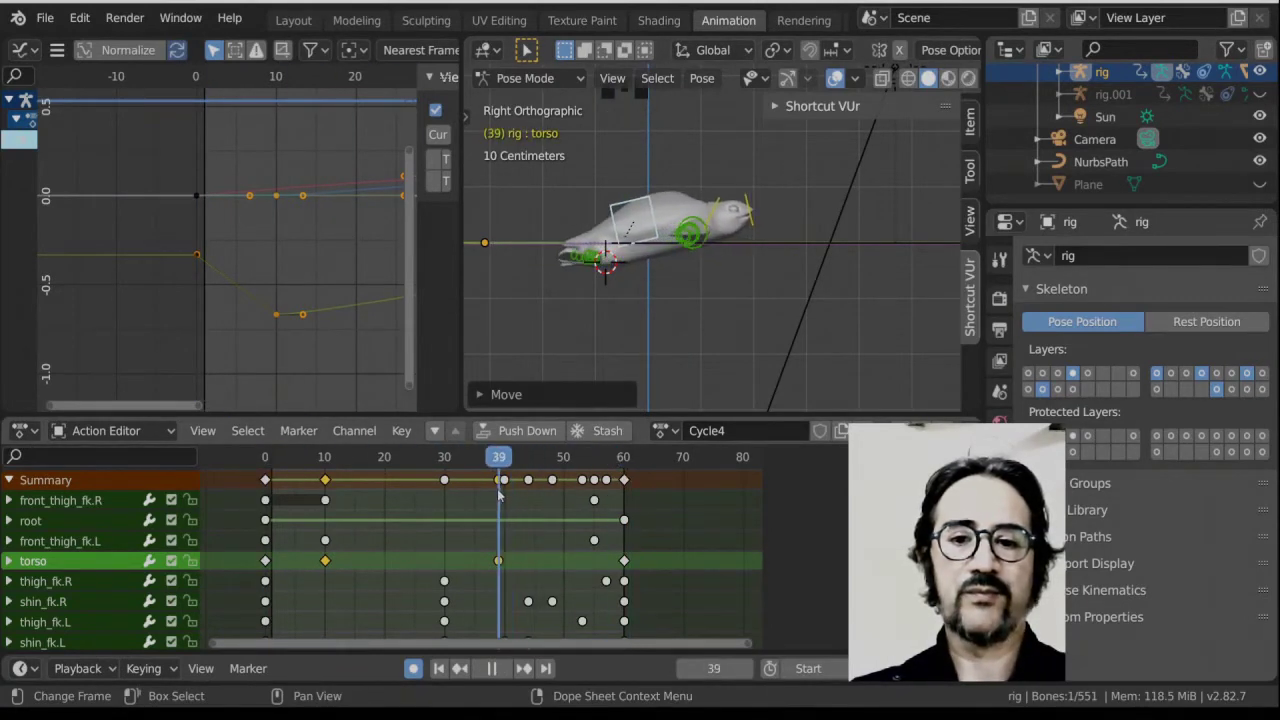
pyautogui.press('space')
pyautogui.press('r')
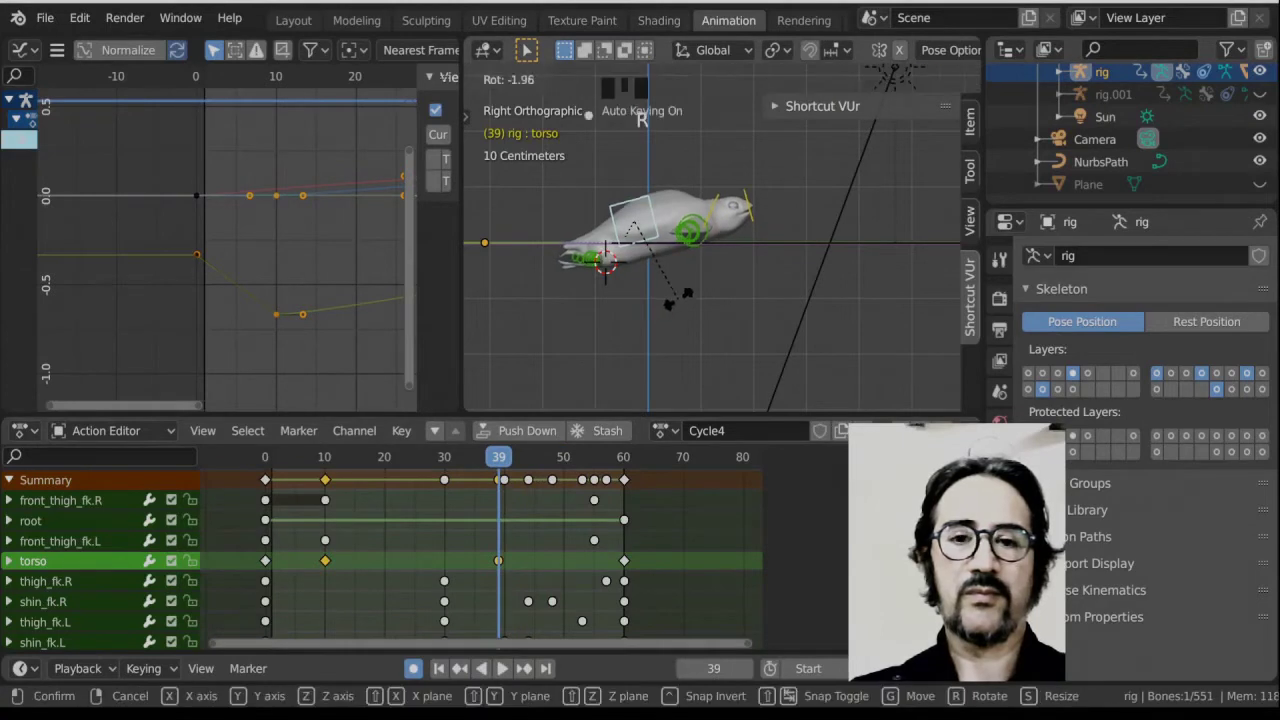
pyautogui.click(684, 290)
pyautogui.press('g')
pyautogui.click(680, 287)
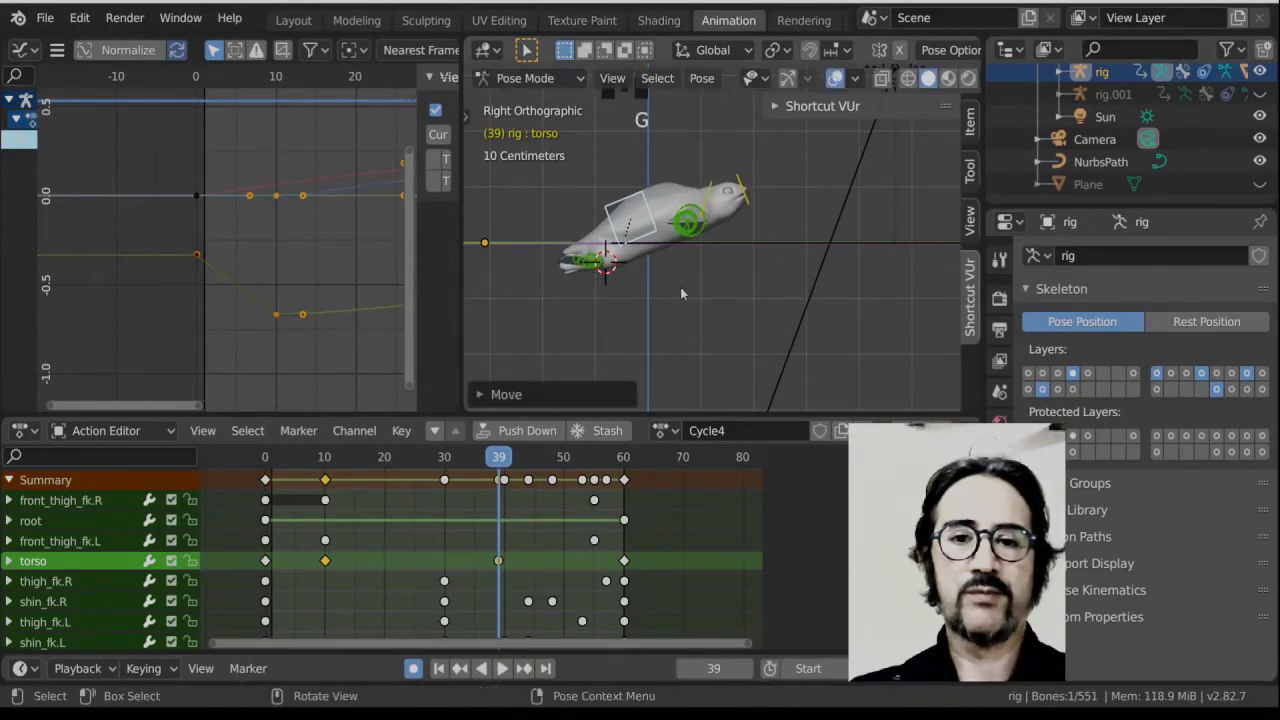
pyautogui.moveTo(258, 466); pyautogui.dragTo(505, 468)
# Examine the front_thigh_fk.R keyframes and the flipper's pose at frame 10 in the front view.
pyautogui.moveTo(610, 285); pyautogui.dragTo(748, 270, button='middle')
pyautogui.click(722, 228)
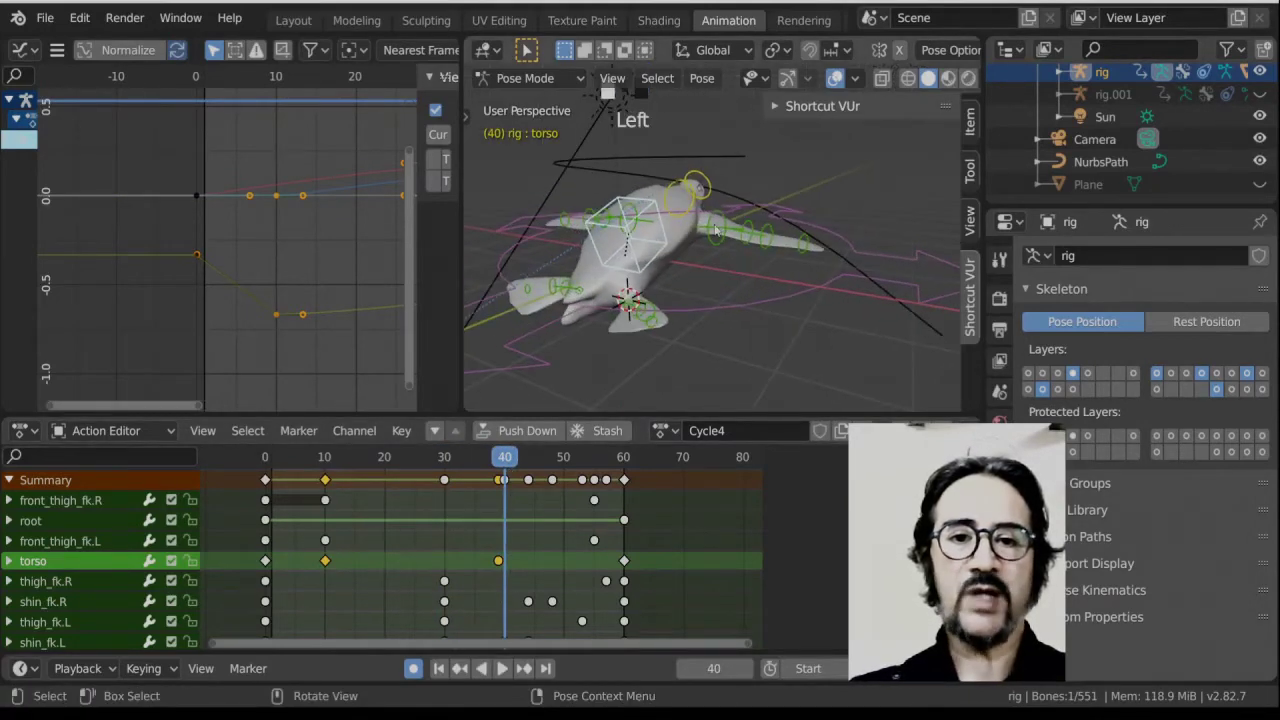
pyautogui.press('KP_1')
pyautogui.scroll(2, 740, 272)
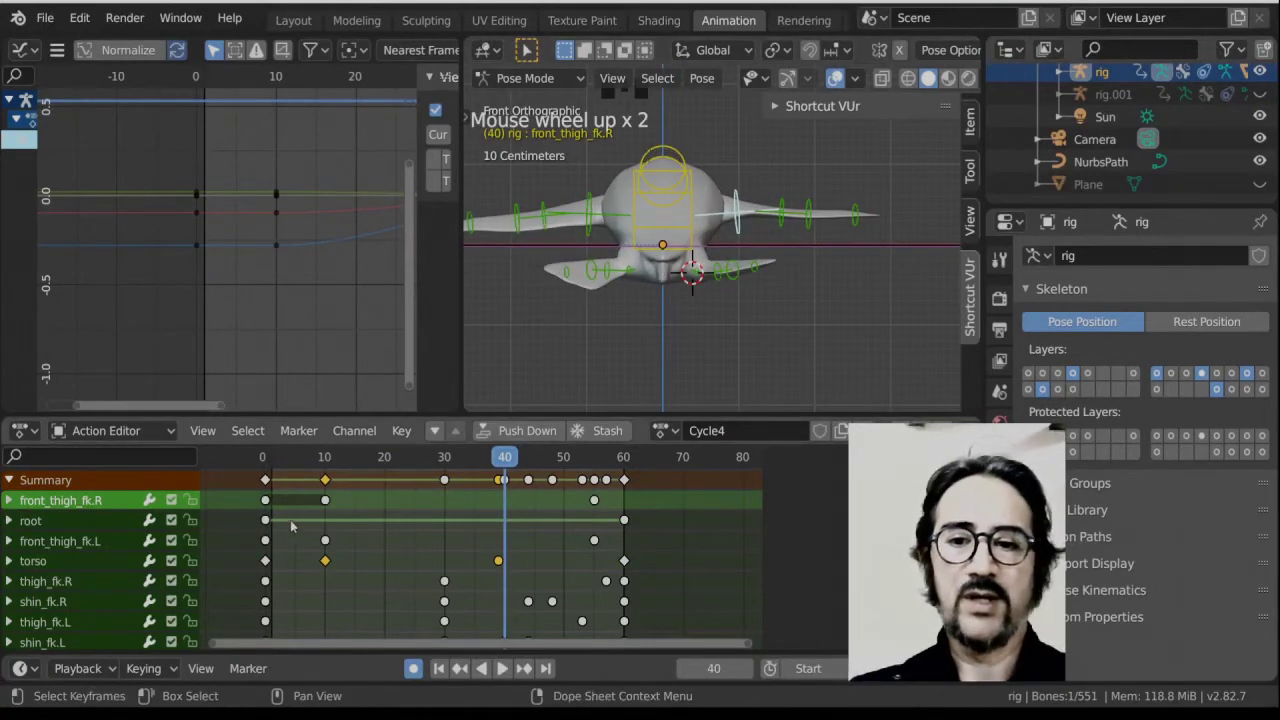
pyautogui.click(324, 500)
pyautogui.click(324, 500)
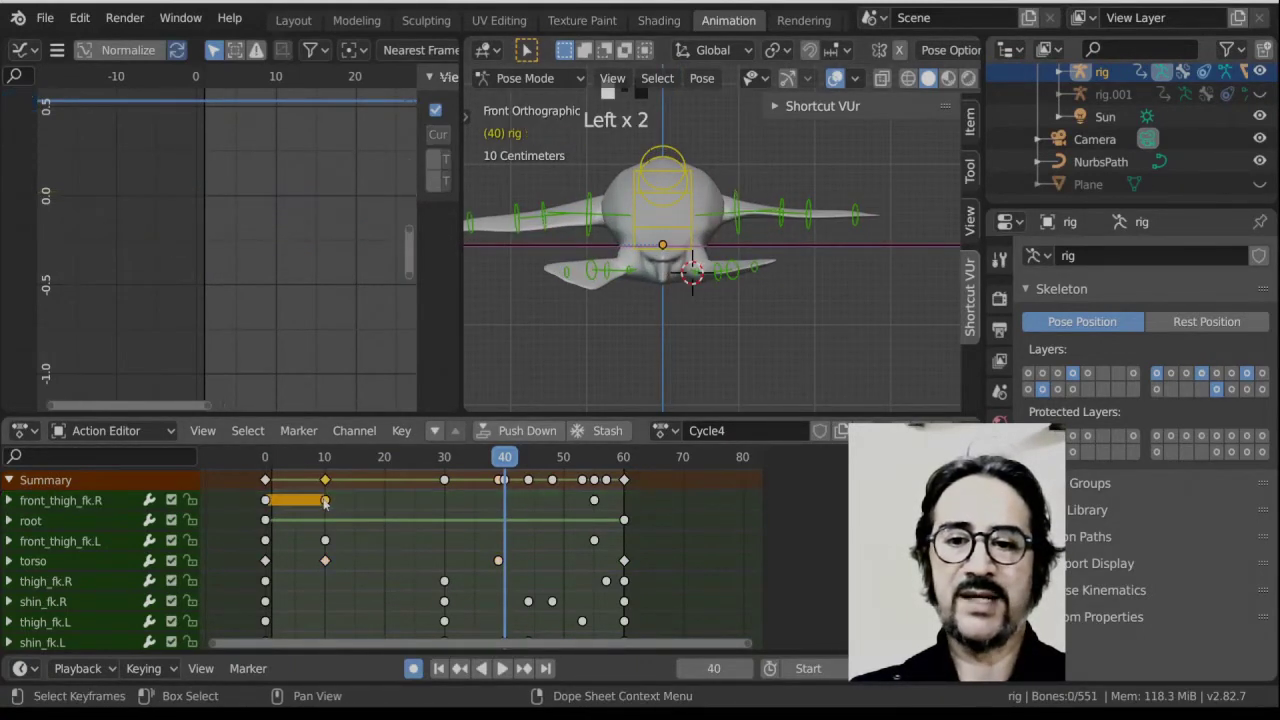
pyautogui.click(324, 456)
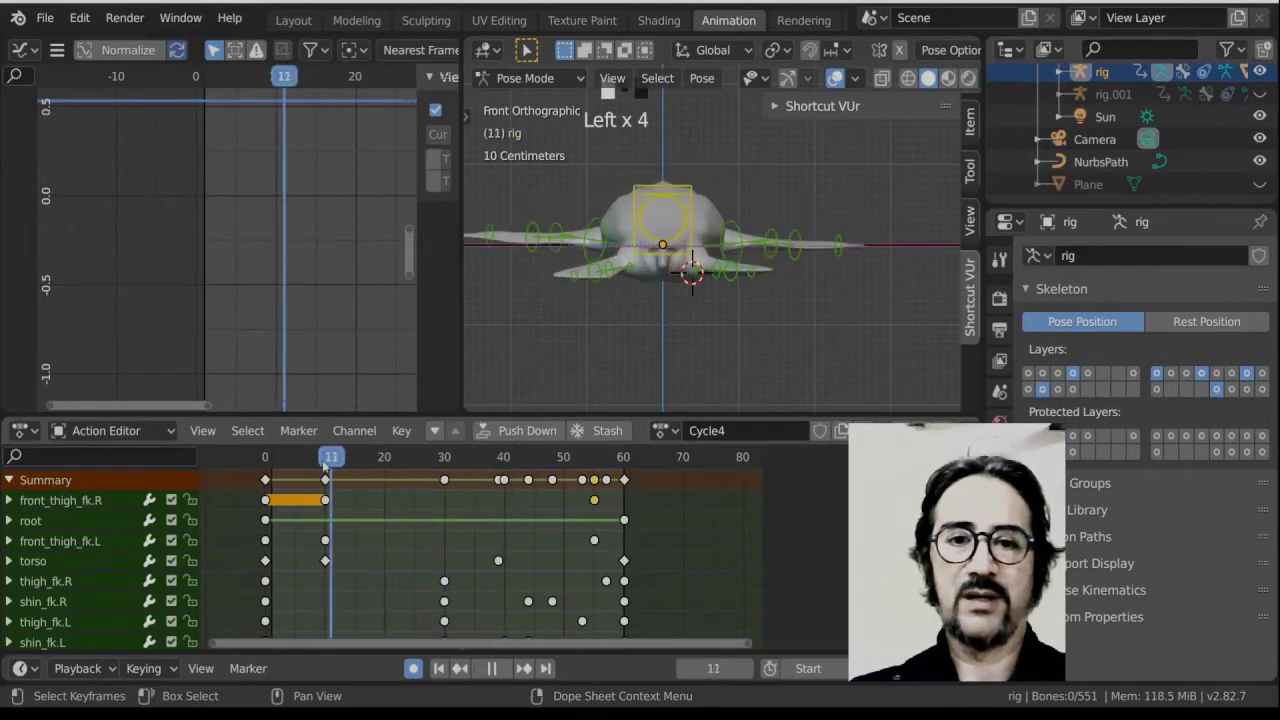
pyautogui.click(733, 228)
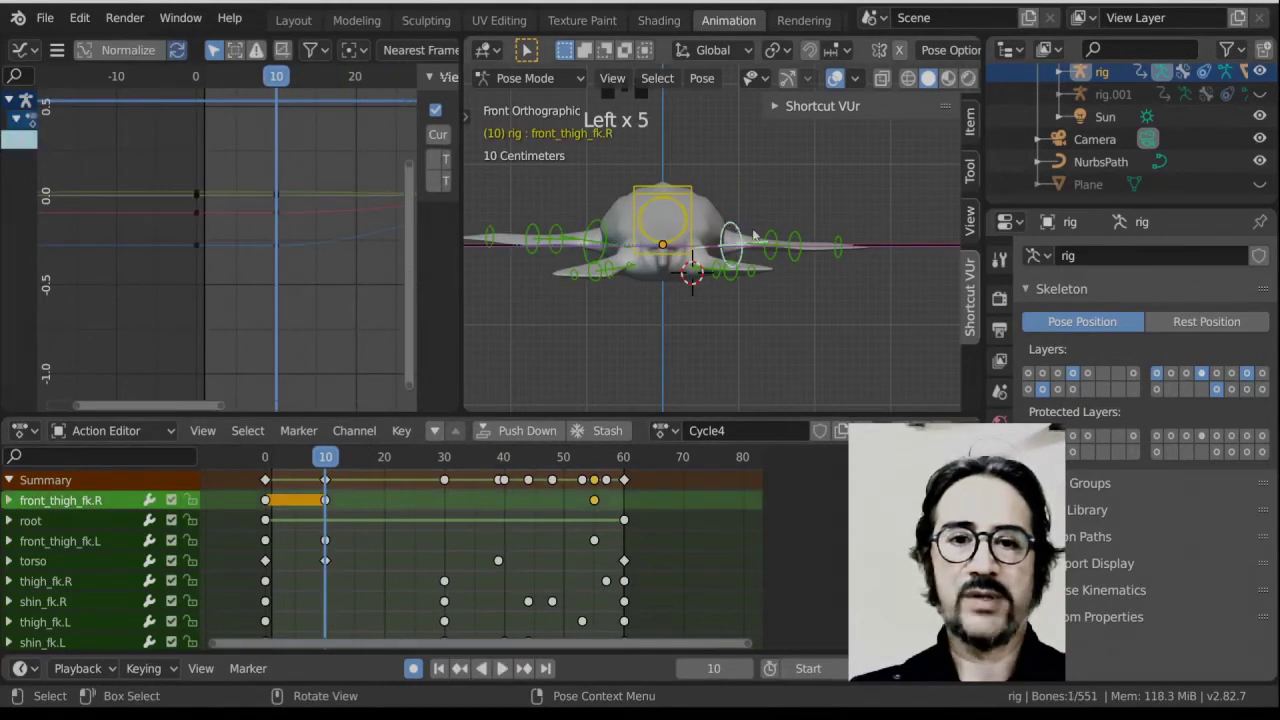
# Rotate front_thigh_fk.R downward at frame 39 in the front view.
pyautogui.moveTo(334, 458); pyautogui.dragTo(444, 463)
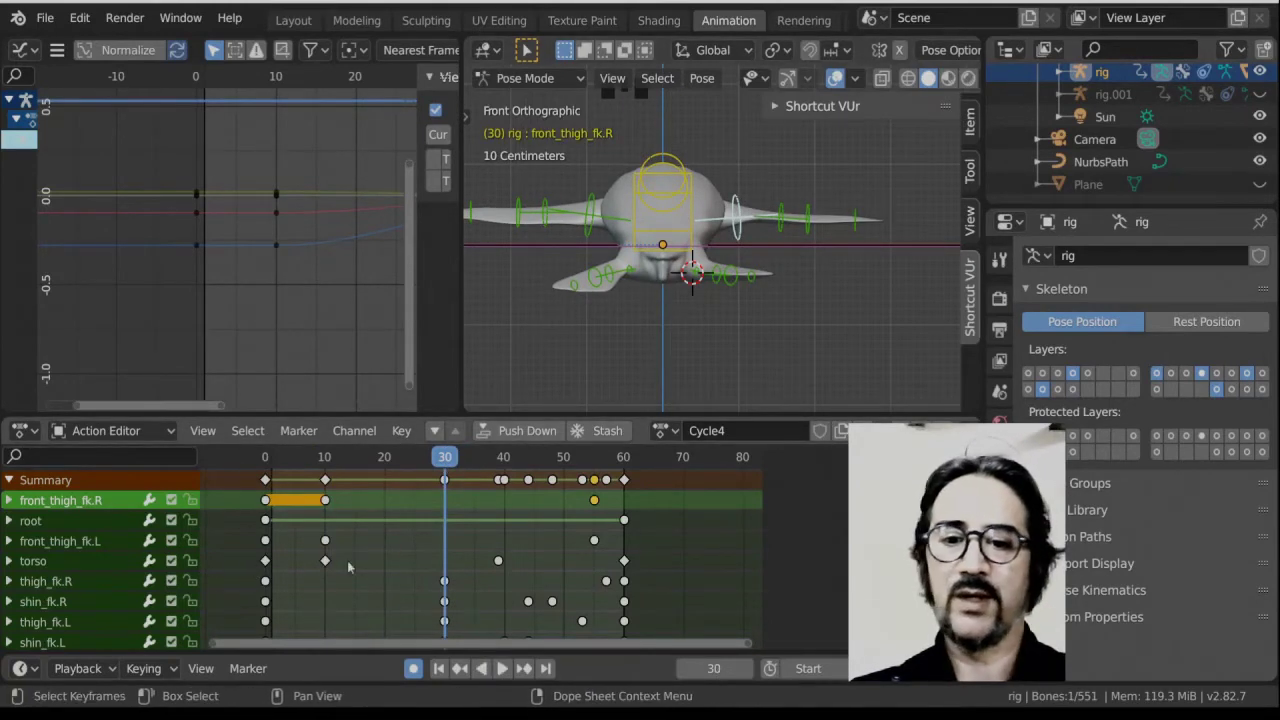
pyautogui.moveTo(450, 461); pyautogui.dragTo(499, 461)
pyautogui.press('r')
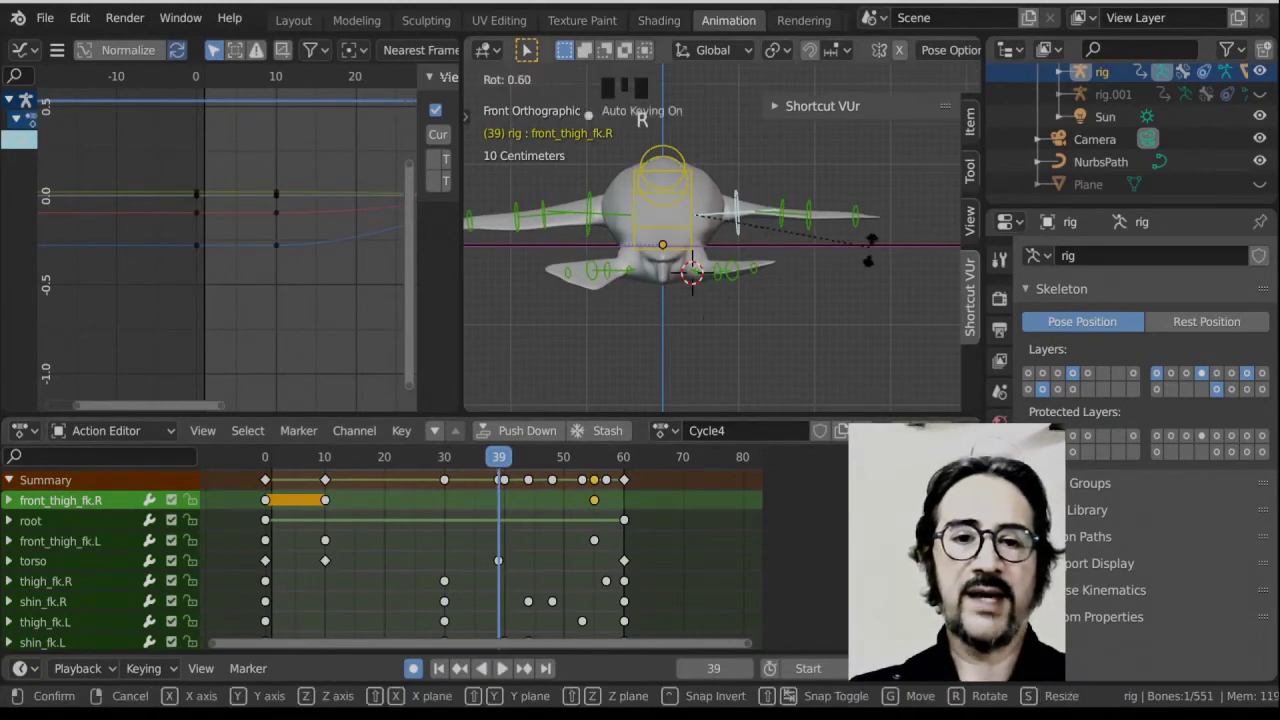
pyautogui.click(866, 300)
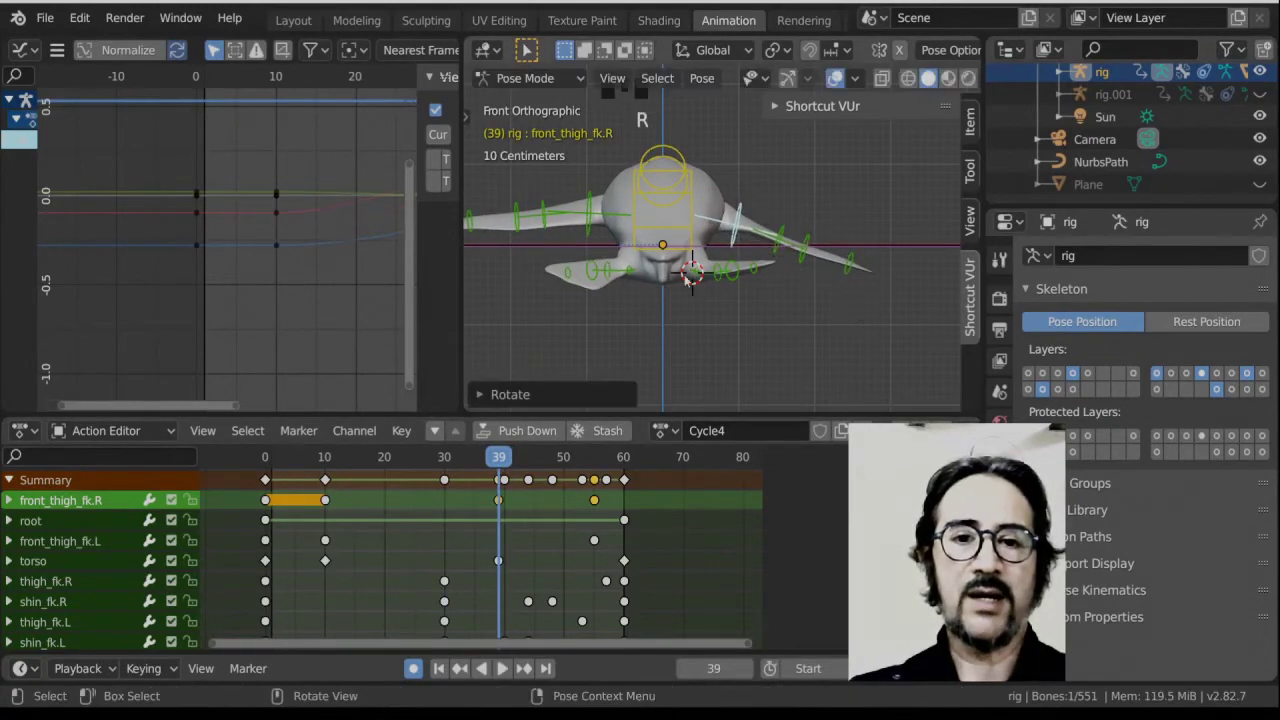
# Refine the frame 39 pose by rotating front_thigh_fk.R slightly further down.
pyautogui.scroll(4, 704, 270)
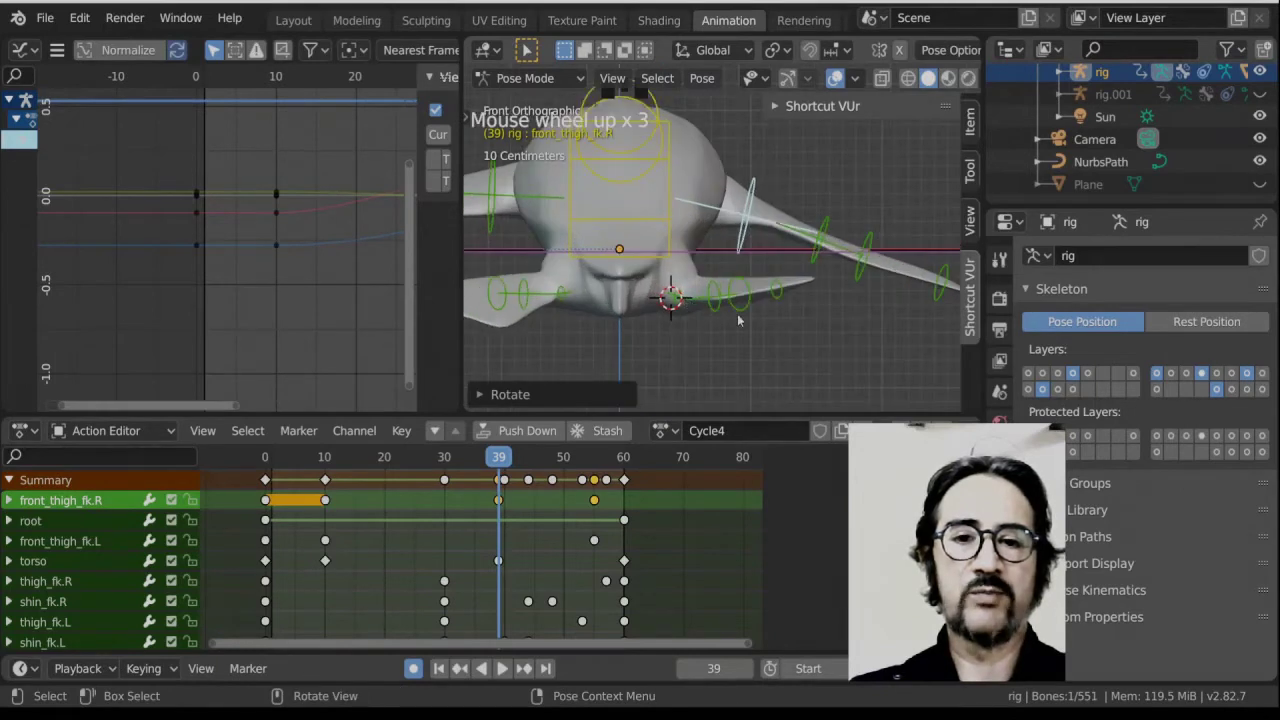
pyautogui.keyDown('shift'); pyautogui.moveTo(676, 292); pyautogui.dragTo(600, 290, button='middle'); pyautogui.keyUp('shift')
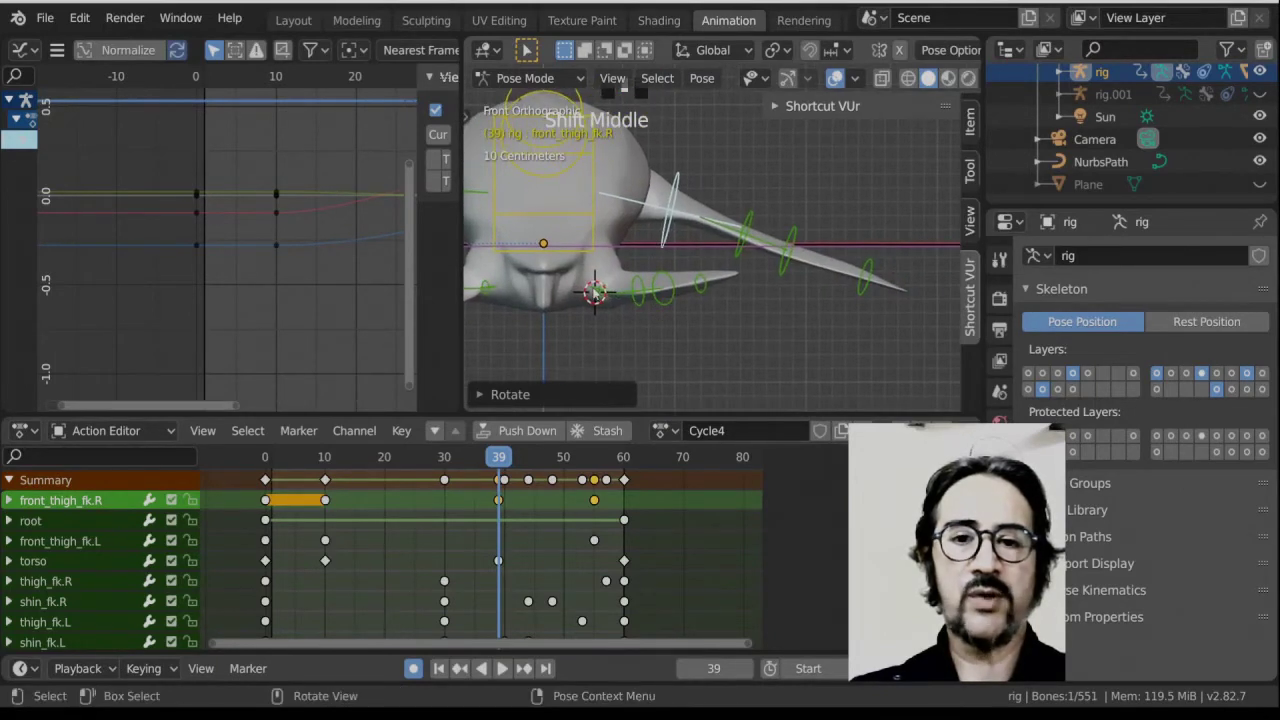
pyautogui.press('r')
pyautogui.click(843, 344)
pyautogui.click(852, 300)
pyautogui.click(858, 303)
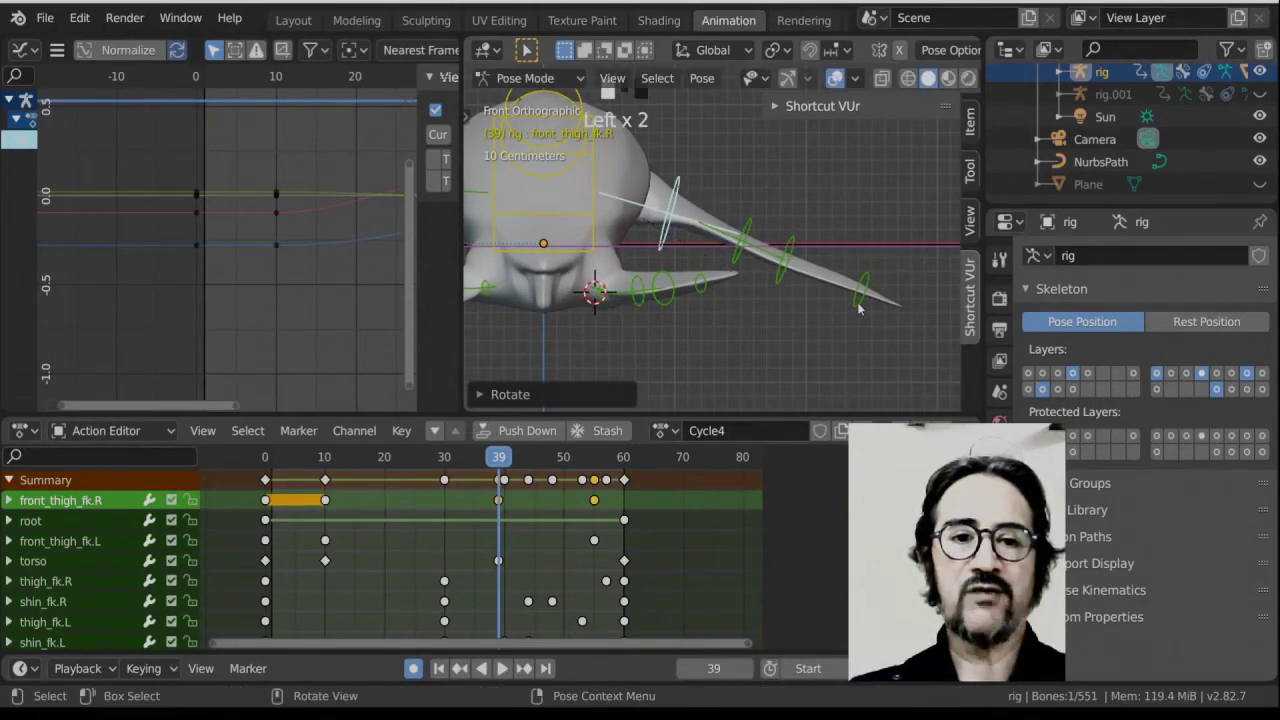
# Rotate front_toe.R about 19 degrees in the front view at frame 39 to bend the right flipper tip upward.
pyautogui.click(860, 300)
pyautogui.press('r')
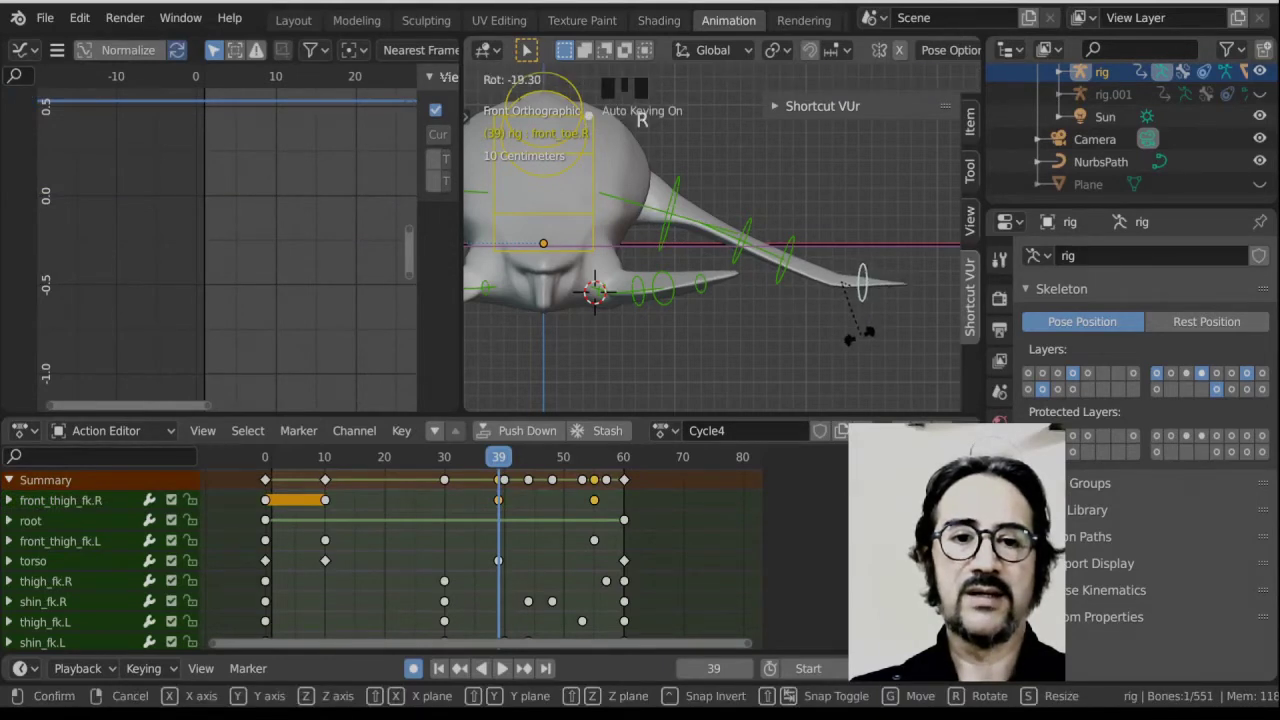
pyautogui.click(868, 334)
# Fine-tune the right front flipper's base angle at frame 39 with small rotations of front_thigh_fk.R.
pyautogui.click(695, 188)
pyautogui.press('r')
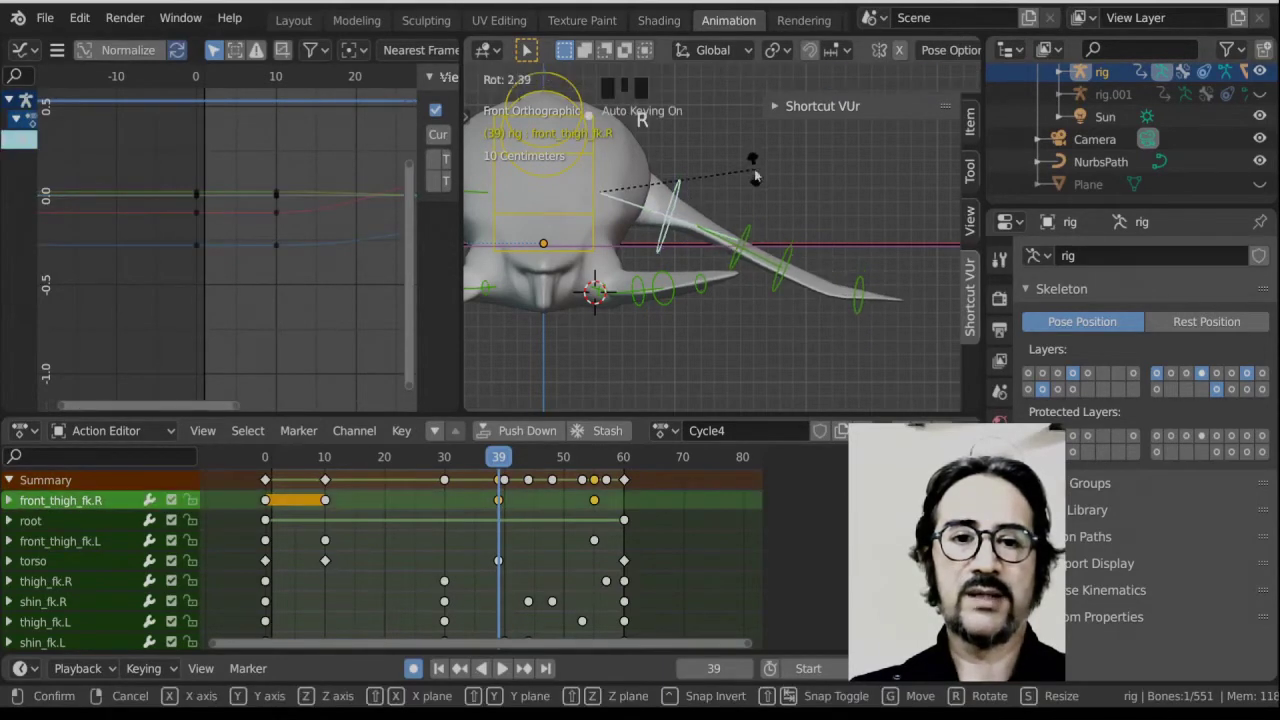
pyautogui.click(860, 308)
pyautogui.press('r')
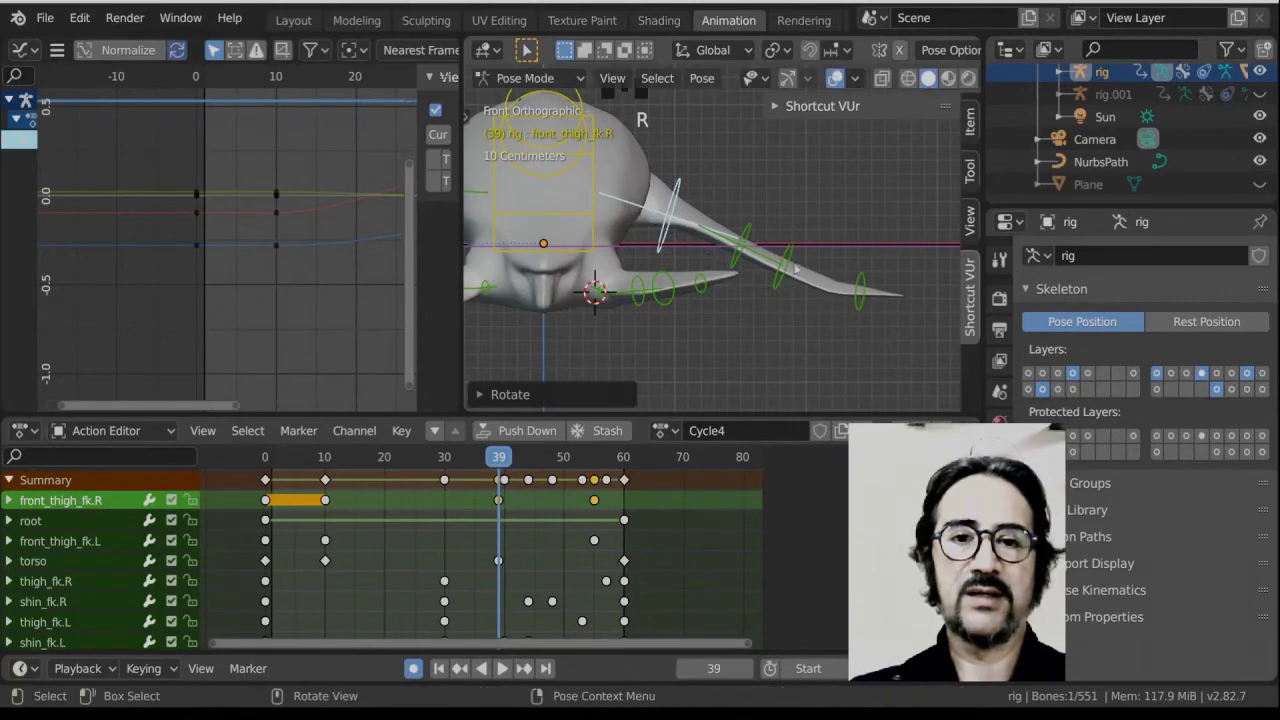
pyautogui.press('r')
pyautogui.click(864, 282)
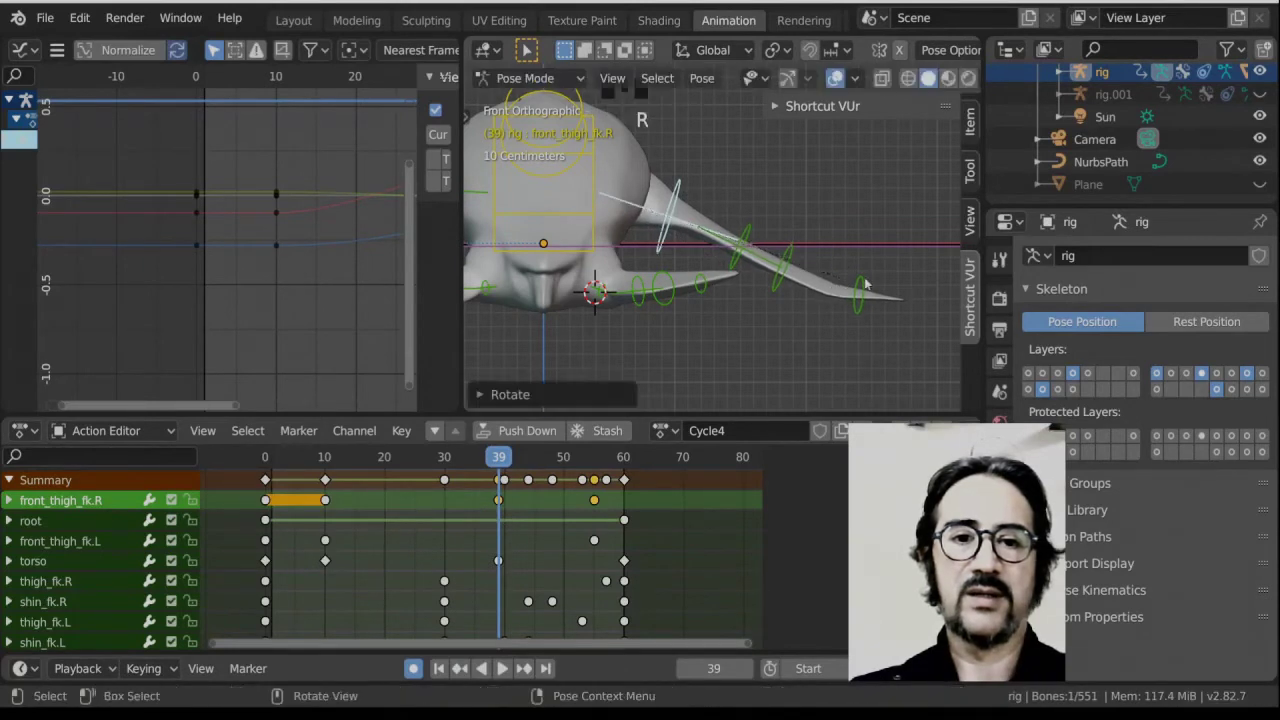
# Slightly readjust the rotation of front_toe.R at frame 39 to refine the flipper tip's bend.
pyautogui.click(866, 285)
pyautogui.press('r')
pyautogui.click(848, 308)
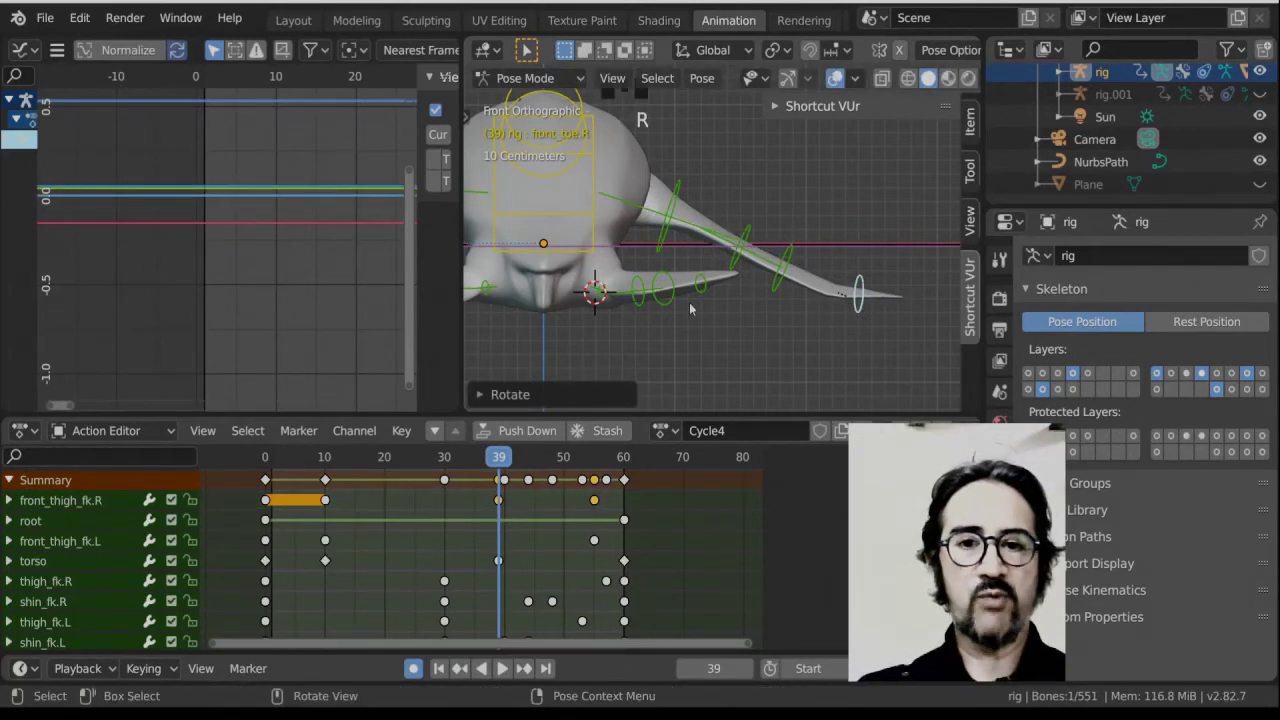
# Copy the frame 39 poses of front_toe.R and front_thigh_fk.R and paste them mirrored onto the left front flipper.
pyautogui.click(864, 284)
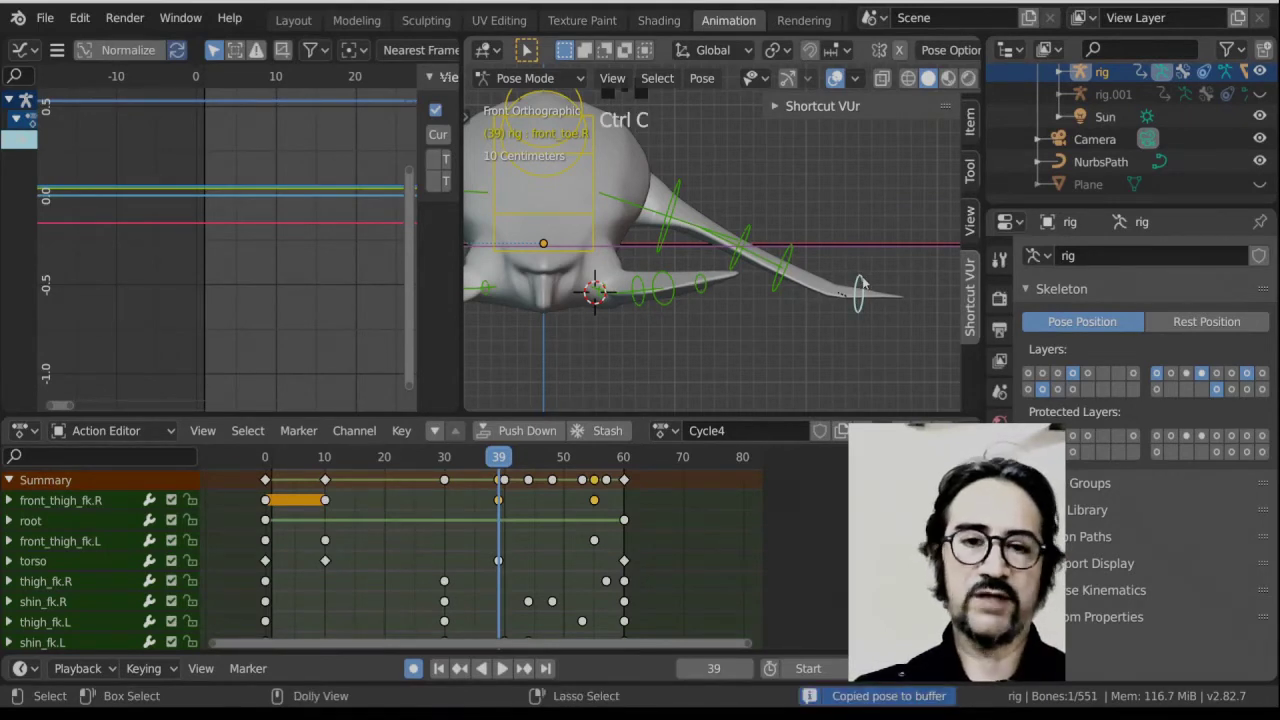
pyautogui.hotkey('ctrl', 'shift', 'v')
pyautogui.click(676, 191)
pyautogui.scroll(-4, 643, 299)
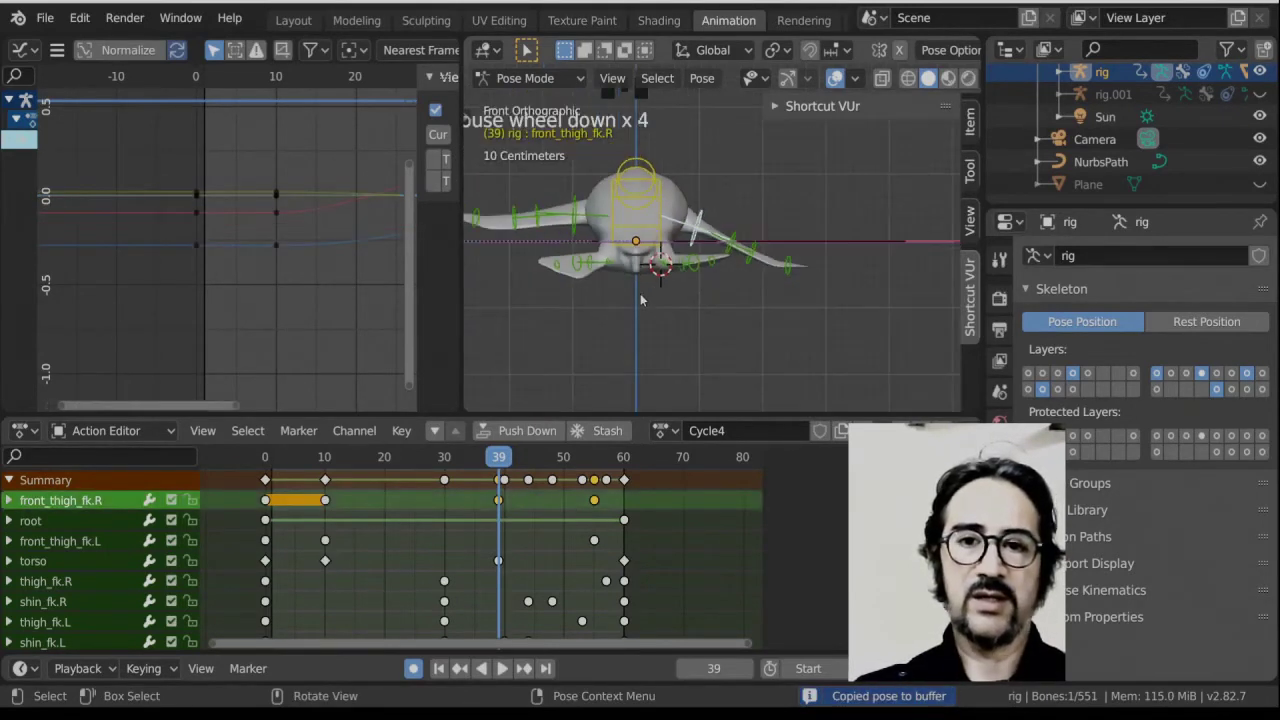
pyautogui.hotkey('ctrl', 'c')
pyautogui.hotkey('ctrl', 'shift', 'v')
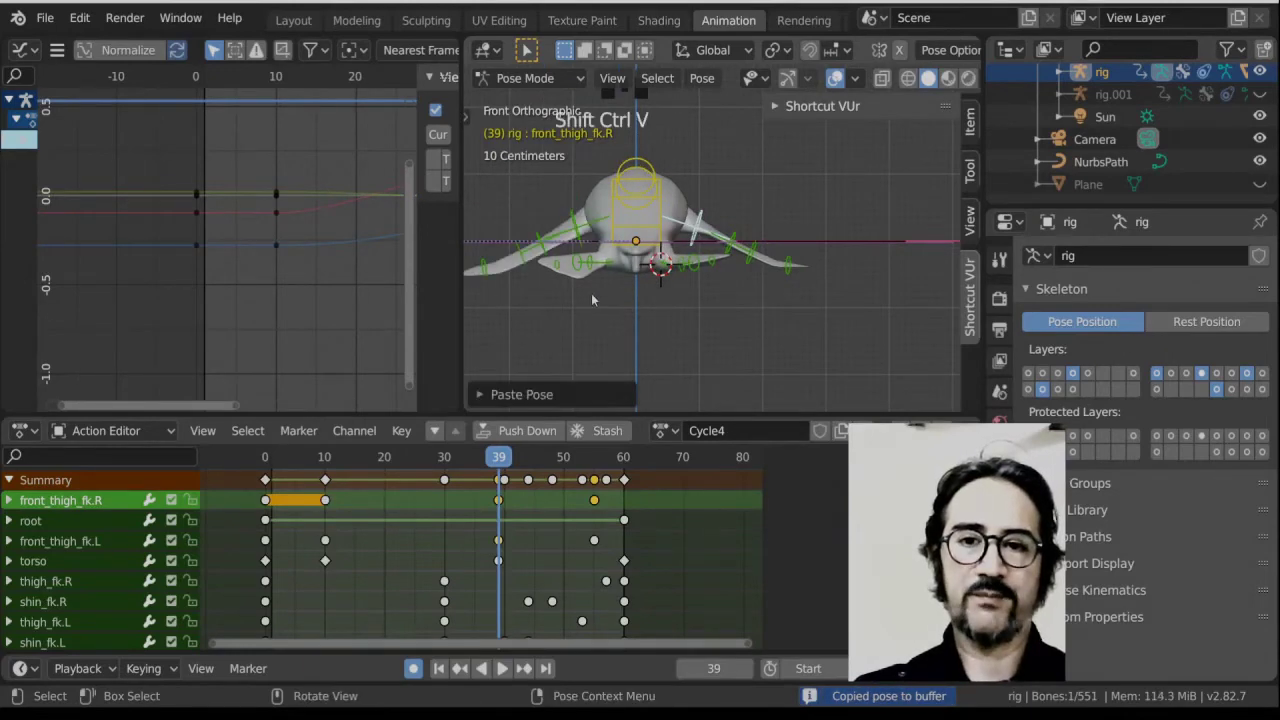
# Scrub through the cycle in a perspective view to check both front flippers' motion, stopping at frame 12.
pyautogui.moveTo(762, 281); pyautogui.dragTo(640, 345, button='middle')
pyautogui.click(262, 458)
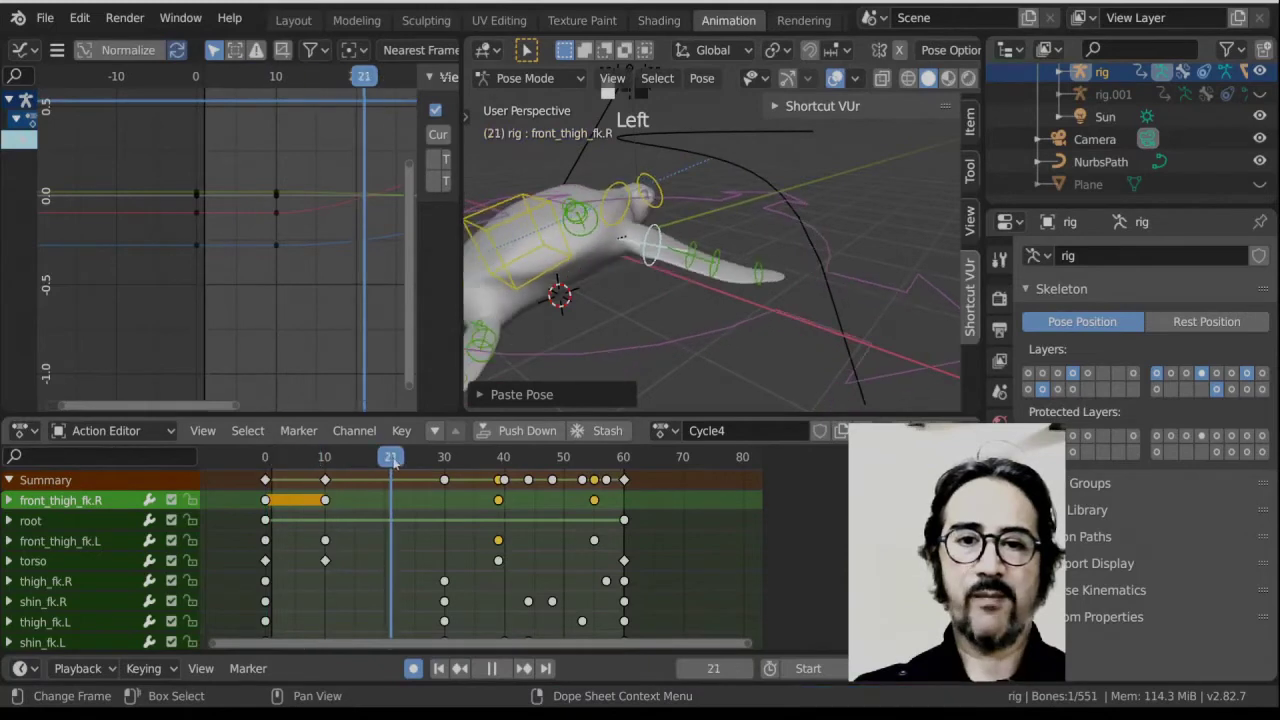
pyautogui.moveTo(633, 449); pyautogui.dragTo(337, 456)
pyautogui.press('space')
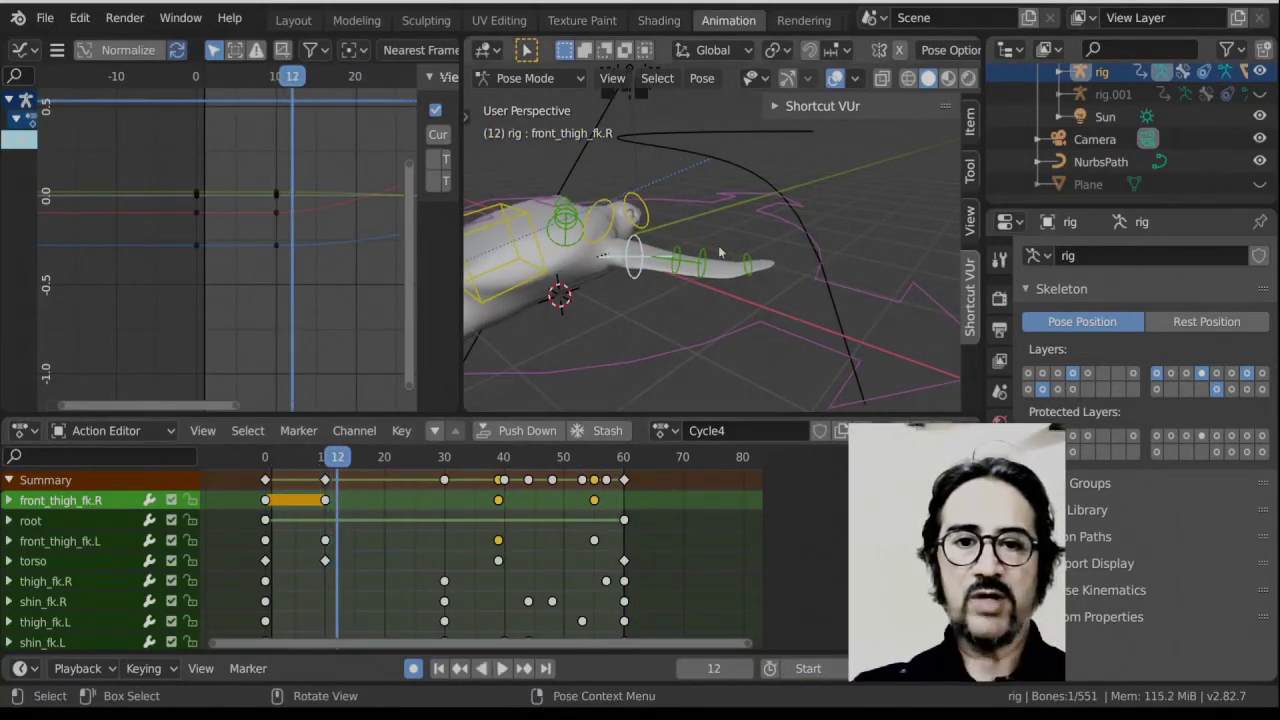
# Clear the rotation of front_toe.R at frame 22 and paste its pose mirrored onto front_toe.L.
pyautogui.click(748, 264)
pyautogui.click(499, 457)
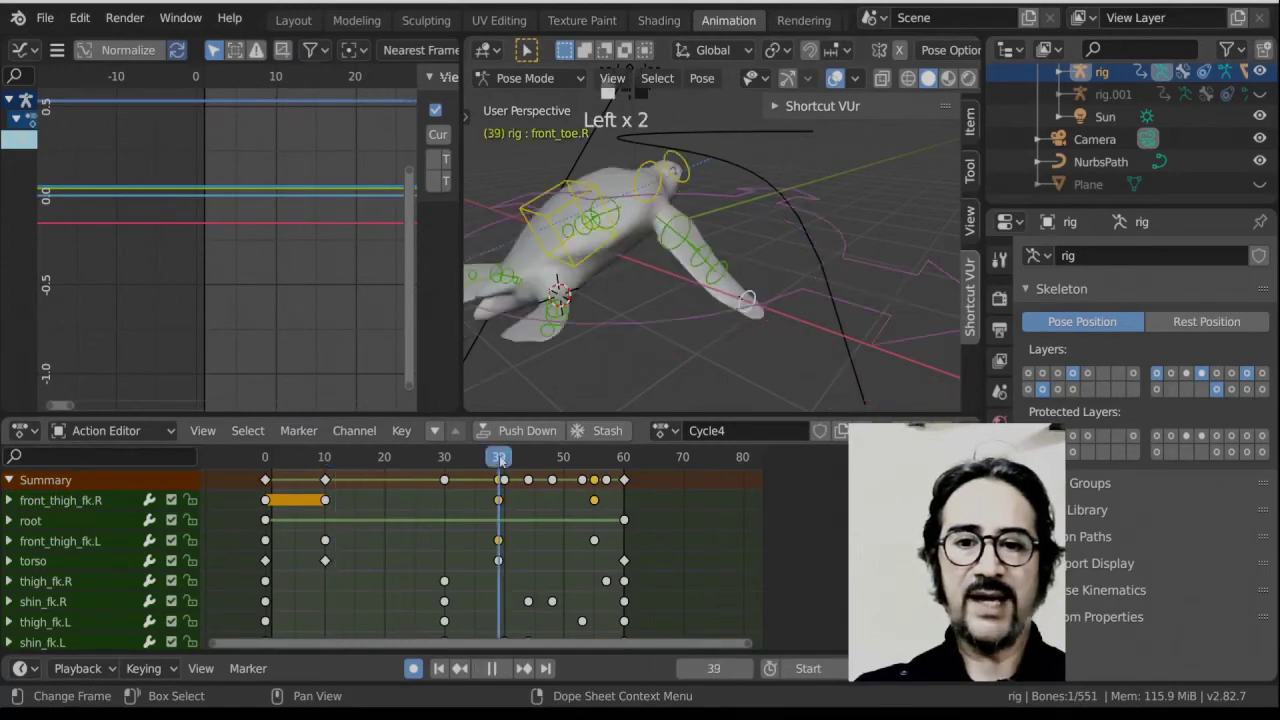
pyautogui.moveTo(497, 462); pyautogui.dragTo(397, 461)
pyautogui.press('space')
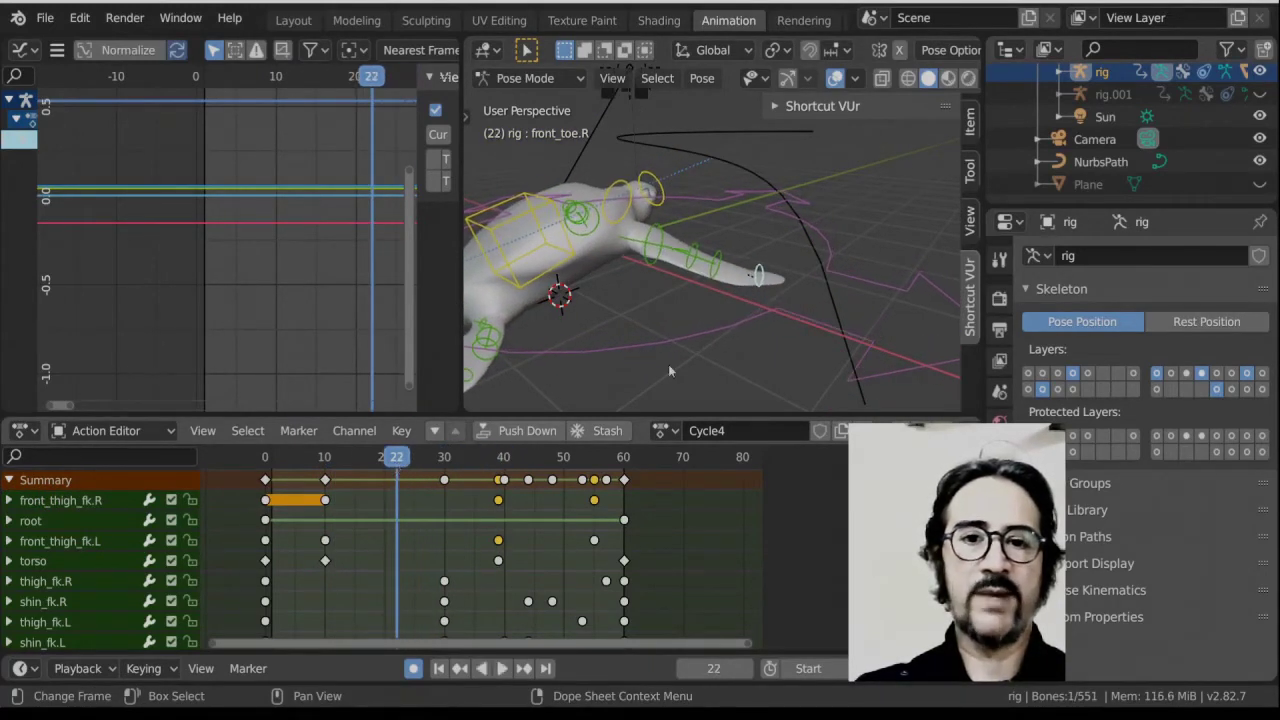
pyautogui.hotkey('alt', 'r')
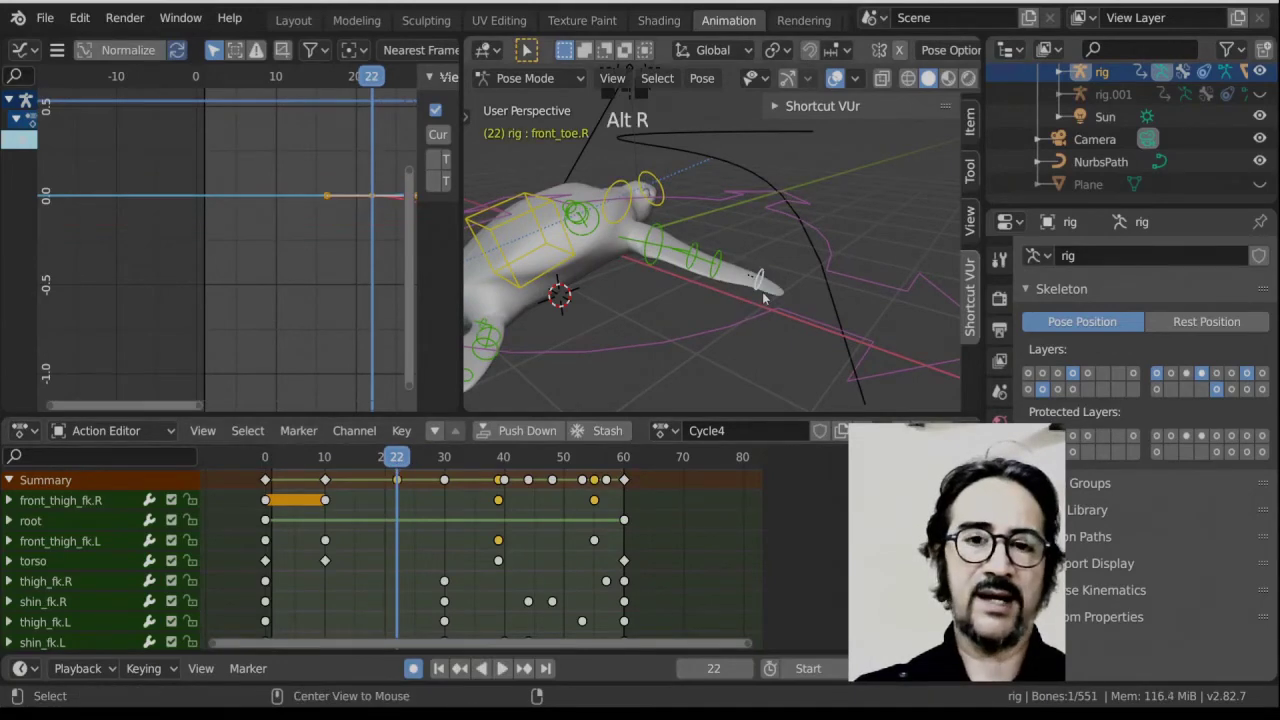
pyautogui.scroll(-2, 650, 292)
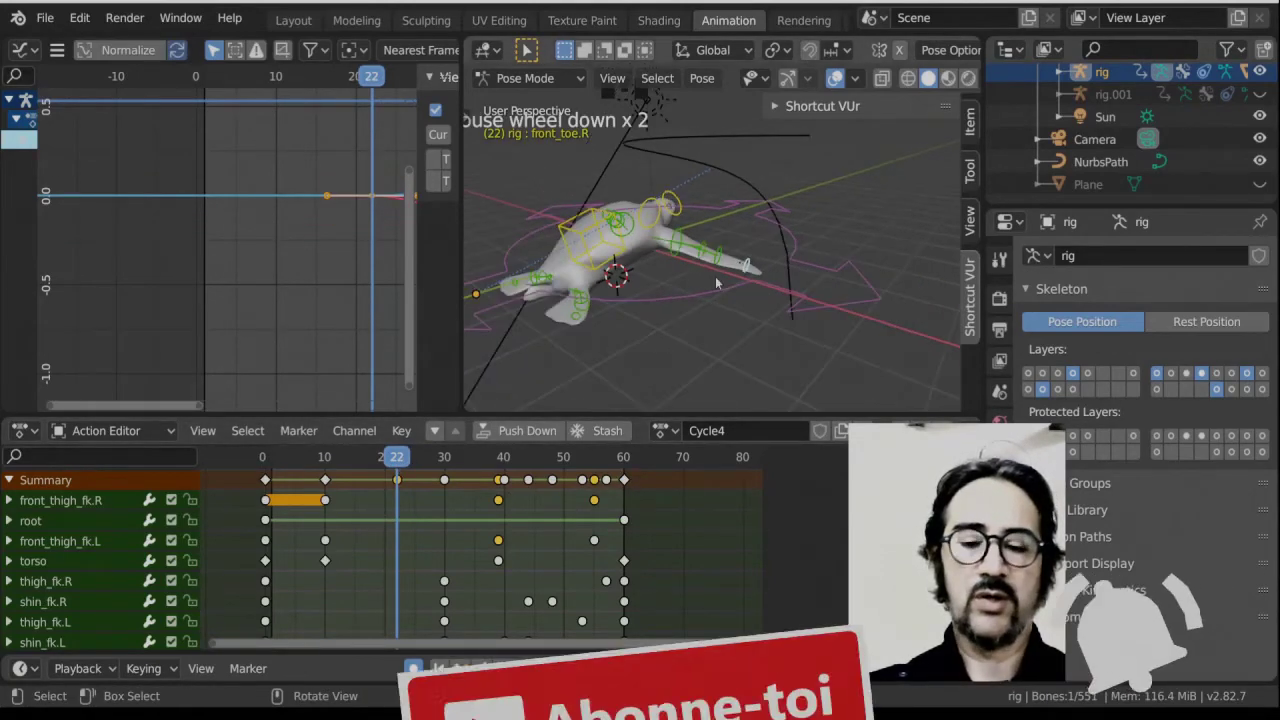
pyautogui.hotkey('ctrl', 'c')
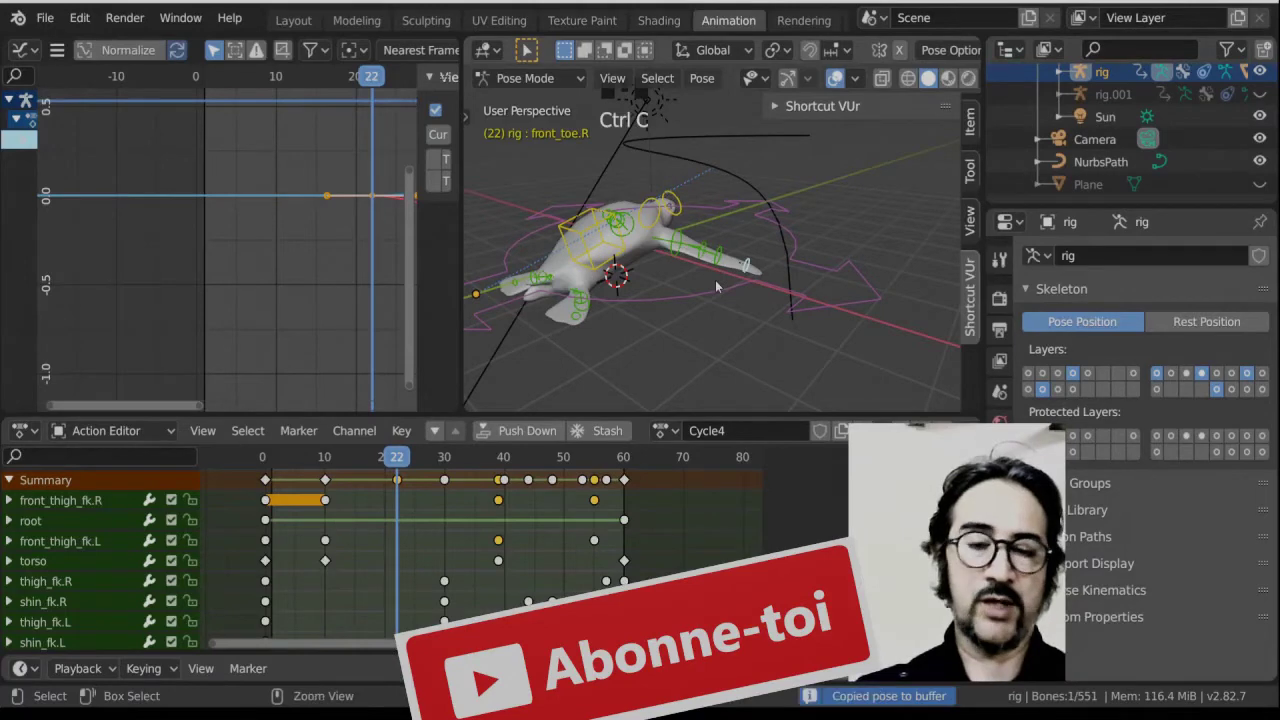
pyautogui.hotkey('ctrl', 'shift', 'v')
# Inspect the frame 22 pose from several angles, select the root bone, and play the swim cycle to review it.
pyautogui.moveTo(715, 281); pyautogui.dragTo(574, 246, button='middle')
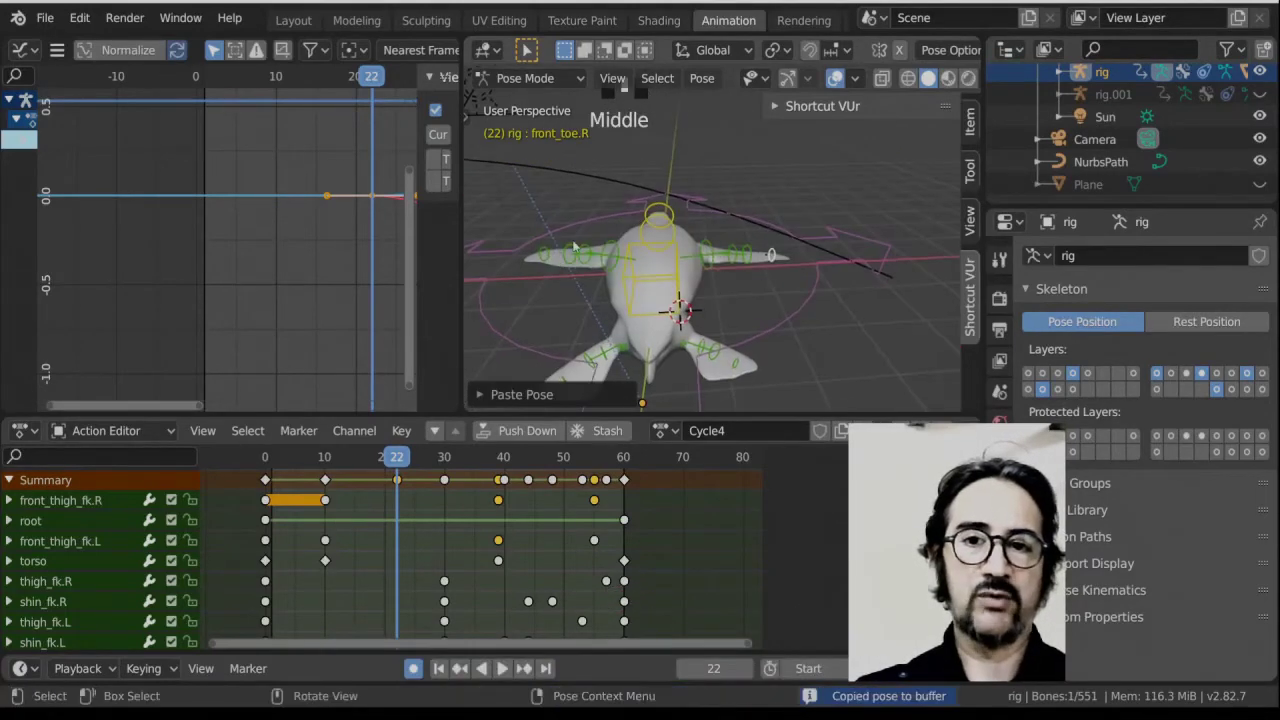
pyautogui.moveTo(645, 303); pyautogui.dragTo(860, 200, button='middle')
pyautogui.scroll(2, 875, 193)
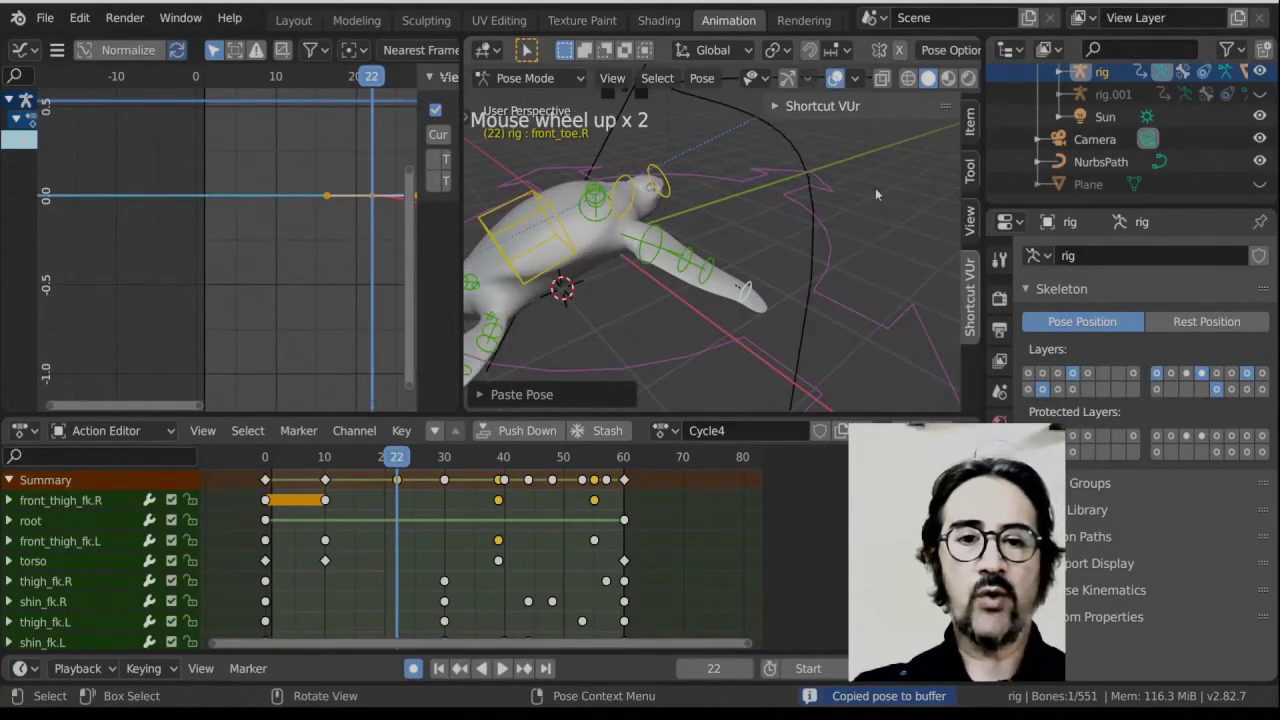
pyautogui.click(830, 240)
pyautogui.moveTo(830, 240); pyautogui.dragTo(740, 278, button='middle')
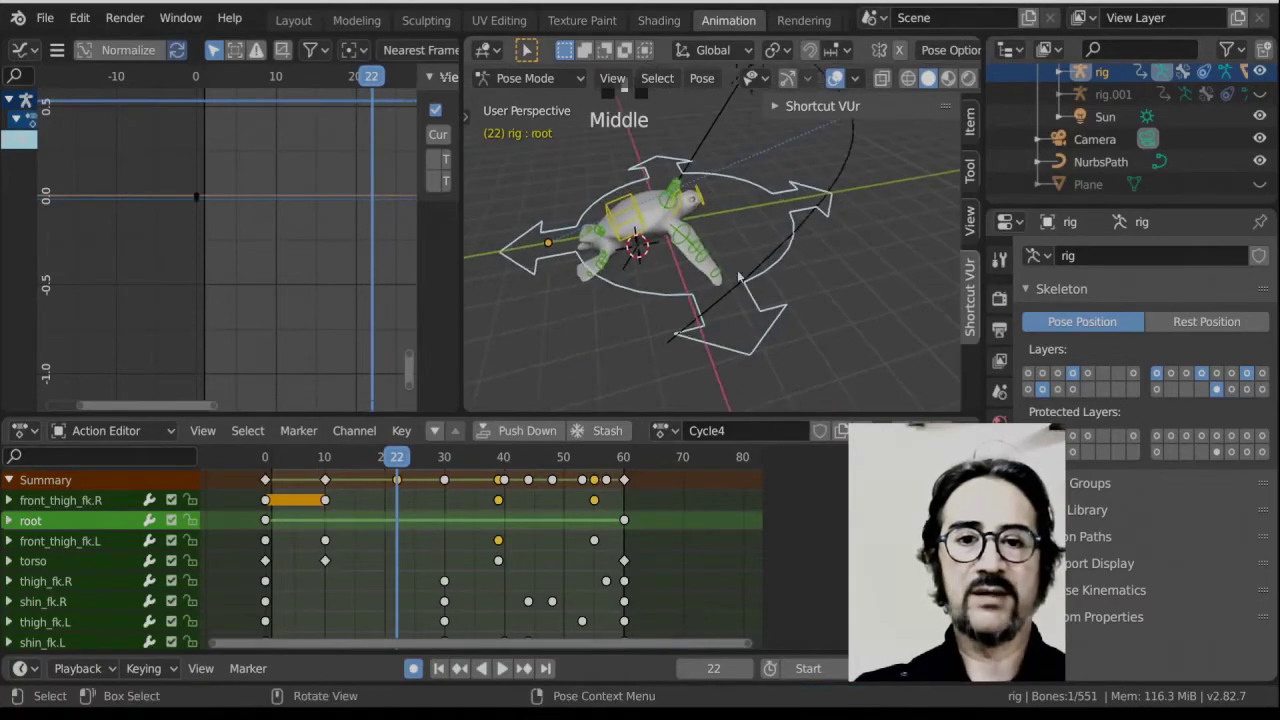
pyautogui.press('space')
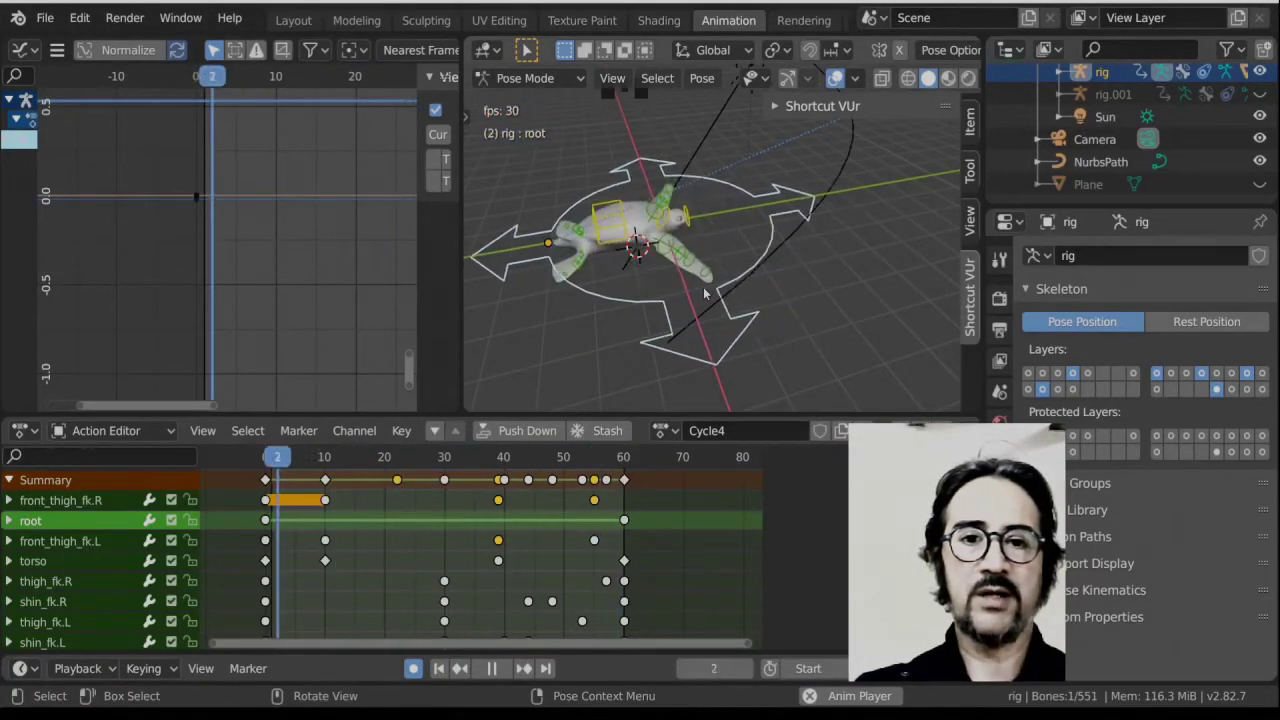
pyautogui.press('space')
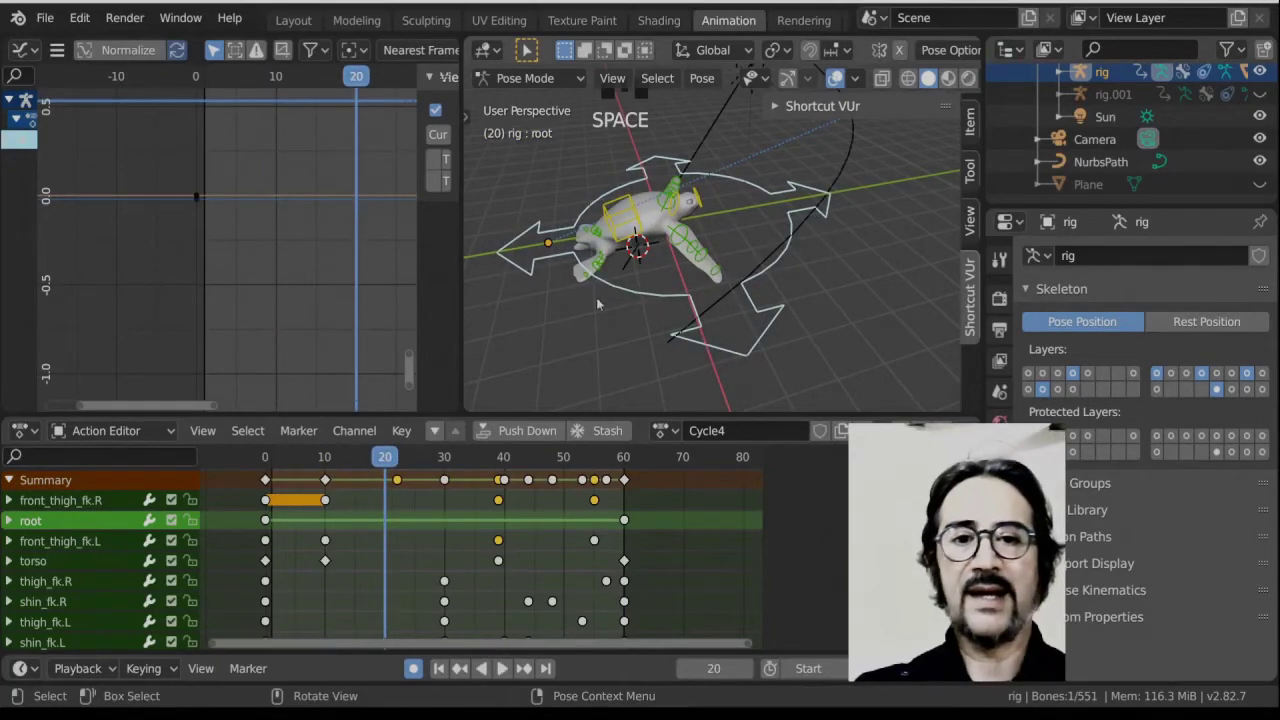
pyautogui.scroll(-2, 788, 228)
pyautogui.moveTo(766, 251); pyautogui.dragTo(690, 220, button='middle')
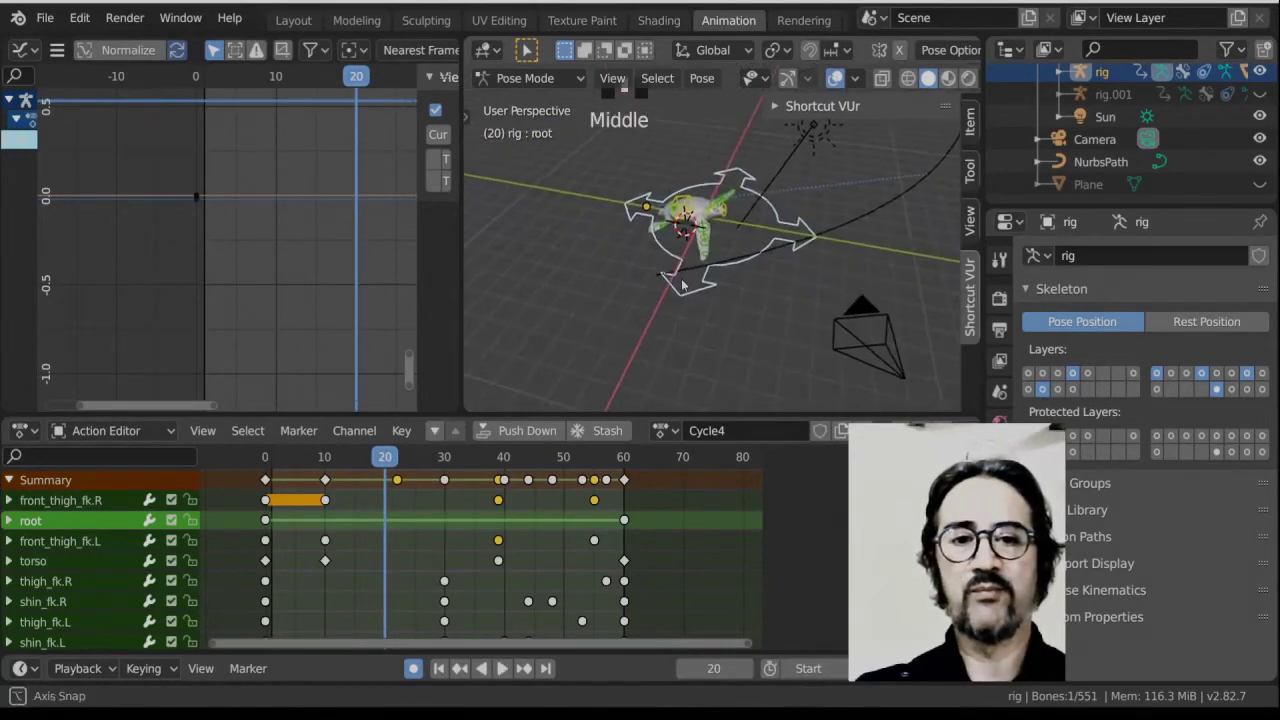
pyautogui.scroll(3, 678, 218)
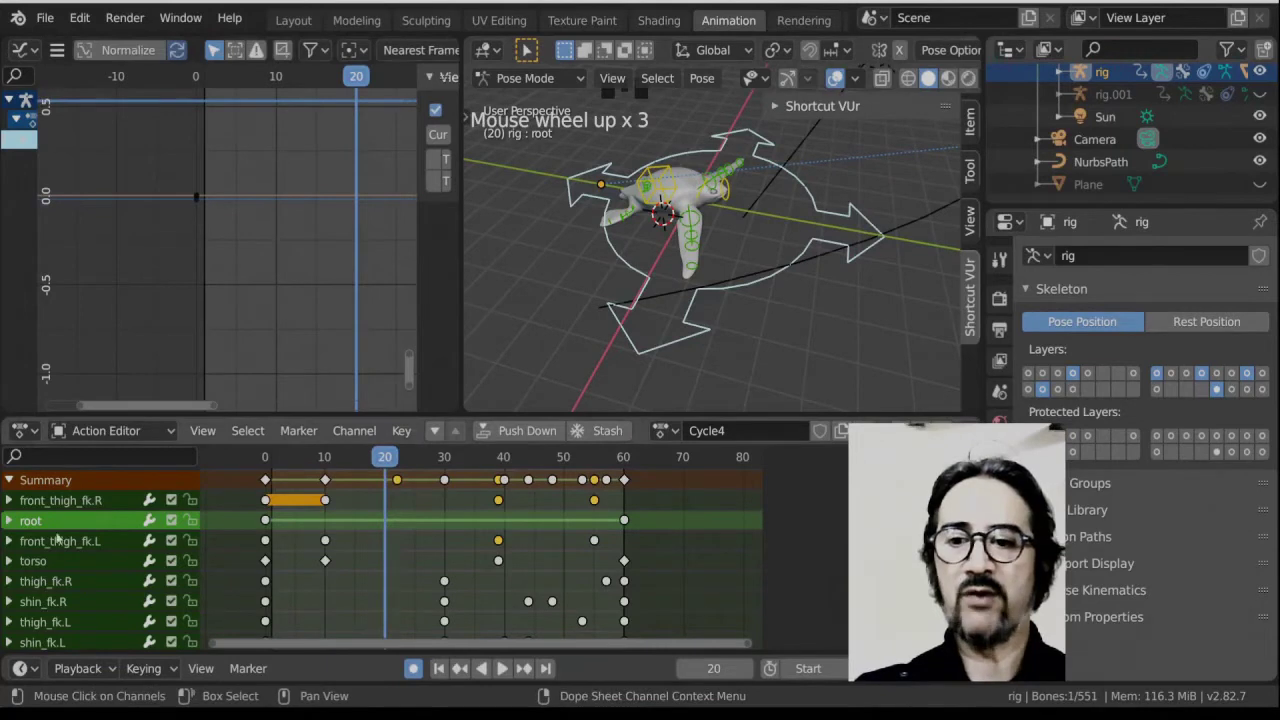
# Delete the root channel's keyframes at frames 0 and 60 from the Cycle4 action.
pyautogui.click(789, 262)
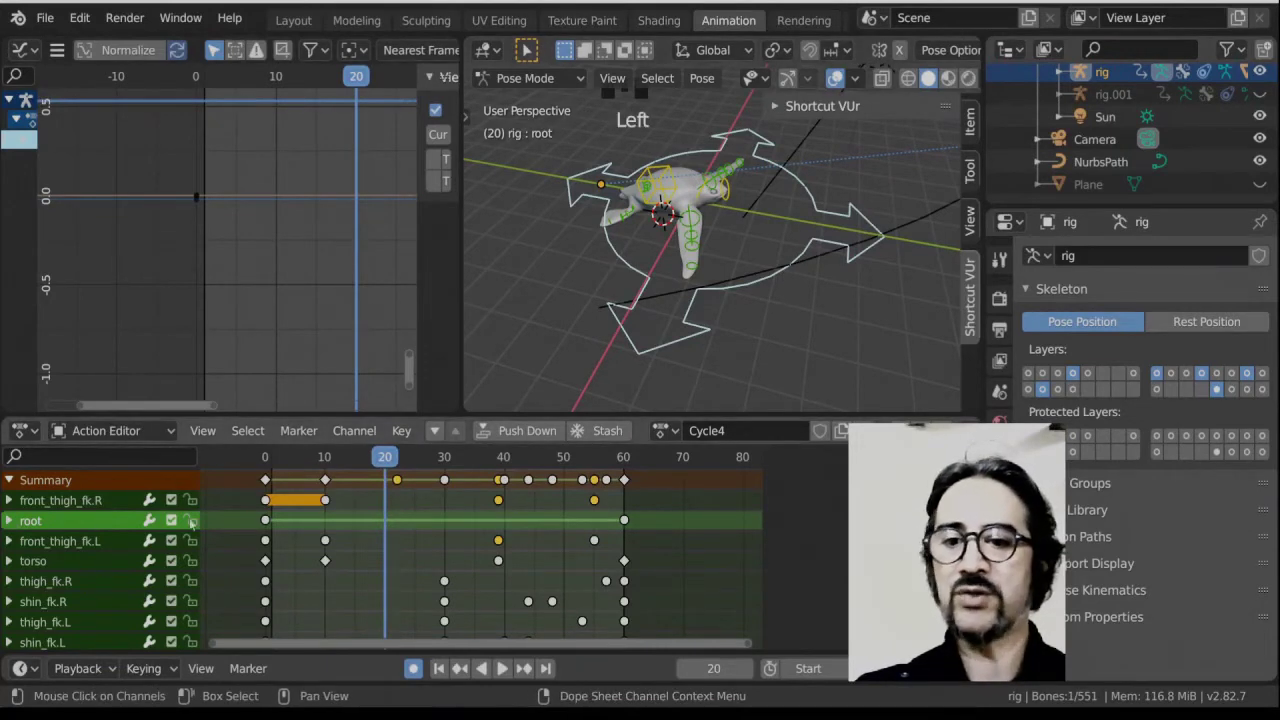
pyautogui.click(266, 520)
pyautogui.keyDown('shift'); pyautogui.click(623, 520); pyautogui.keyUp('shift')
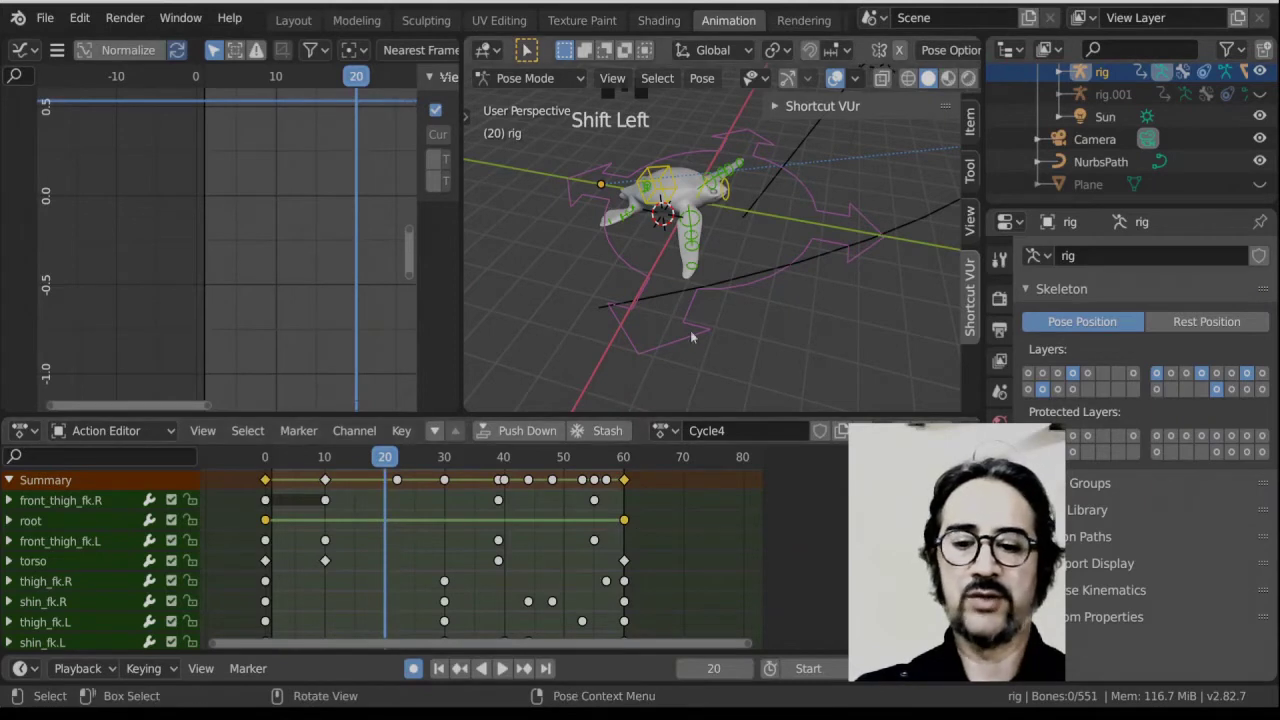
pyautogui.press('x')
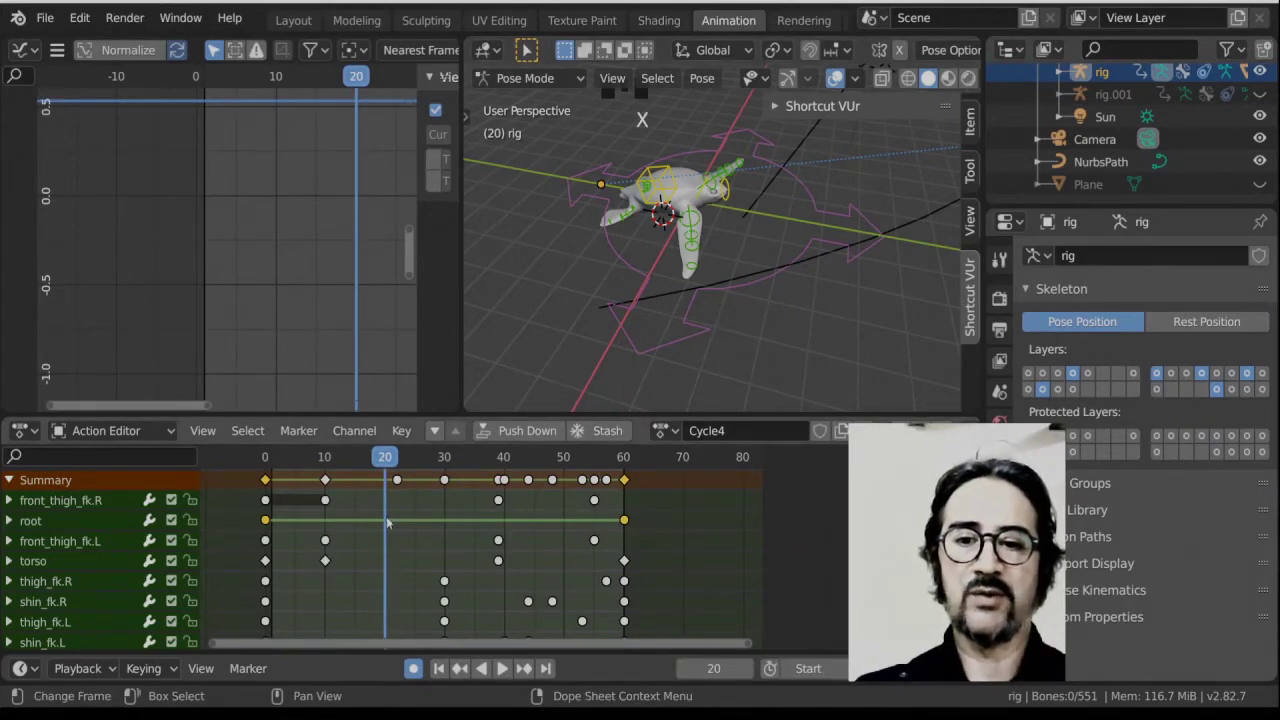
pyautogui.press('x')
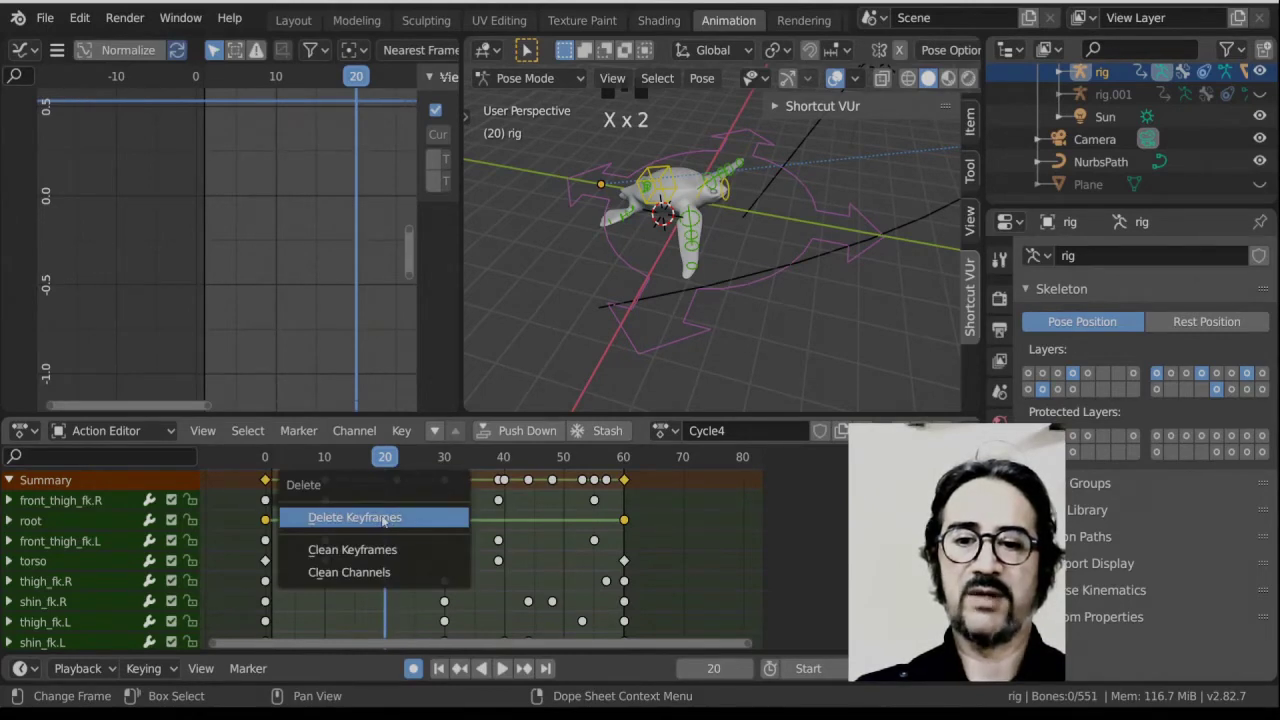
pyautogui.click(383, 518)
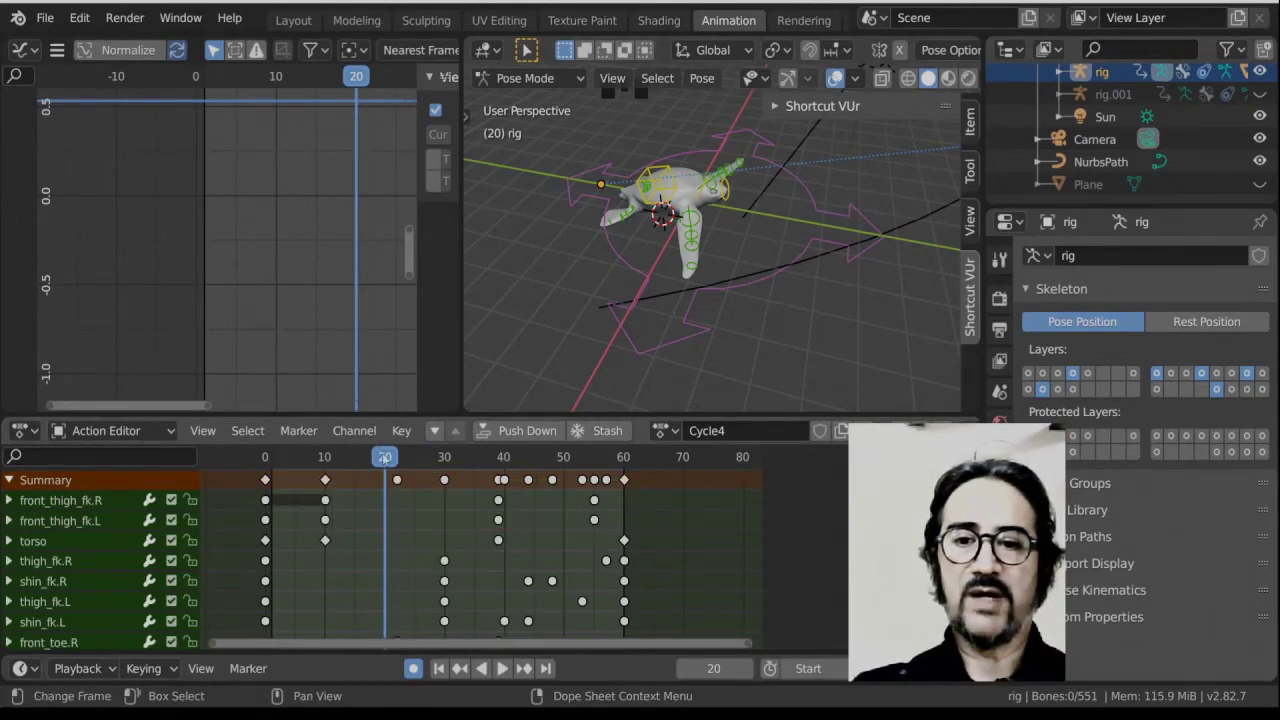
# Play the swim cycle from the start with the viewport overlays hidden to review the turtle's motion.
pyautogui.hotkey('shift', 'Left')
pyautogui.press('space')
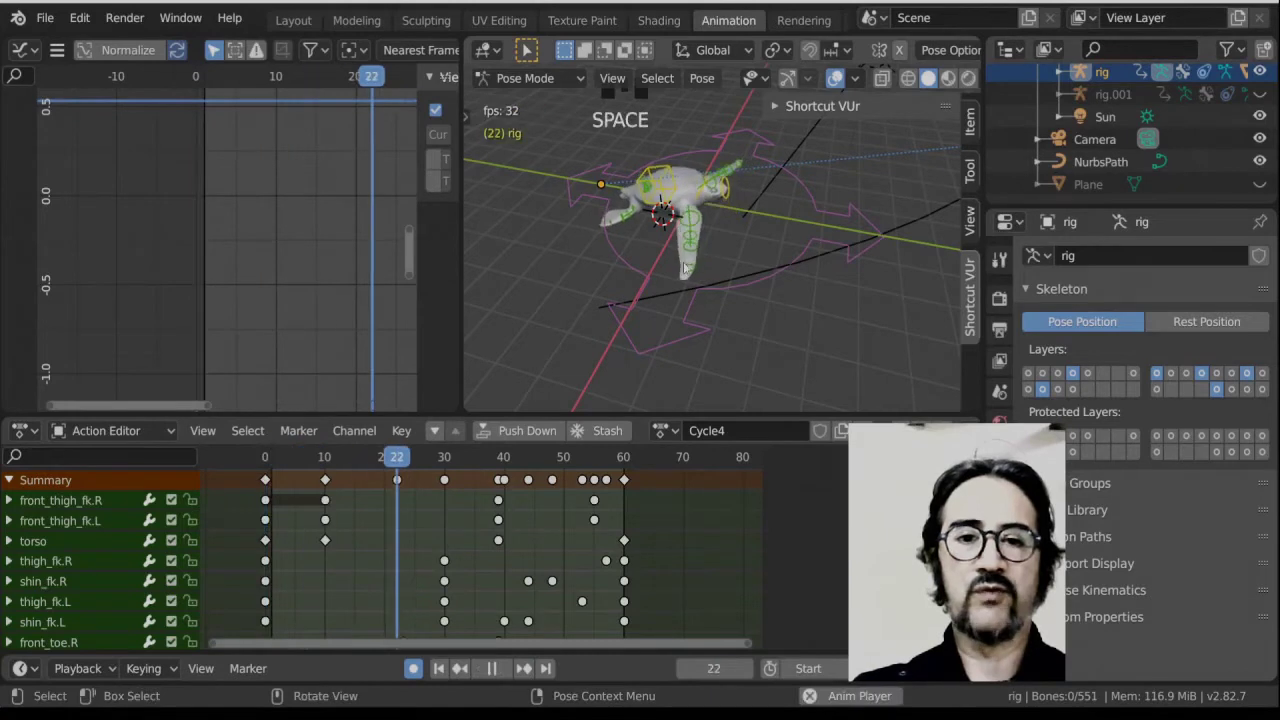
pyautogui.scroll(2, 800, 160)
pyautogui.click(835, 78)
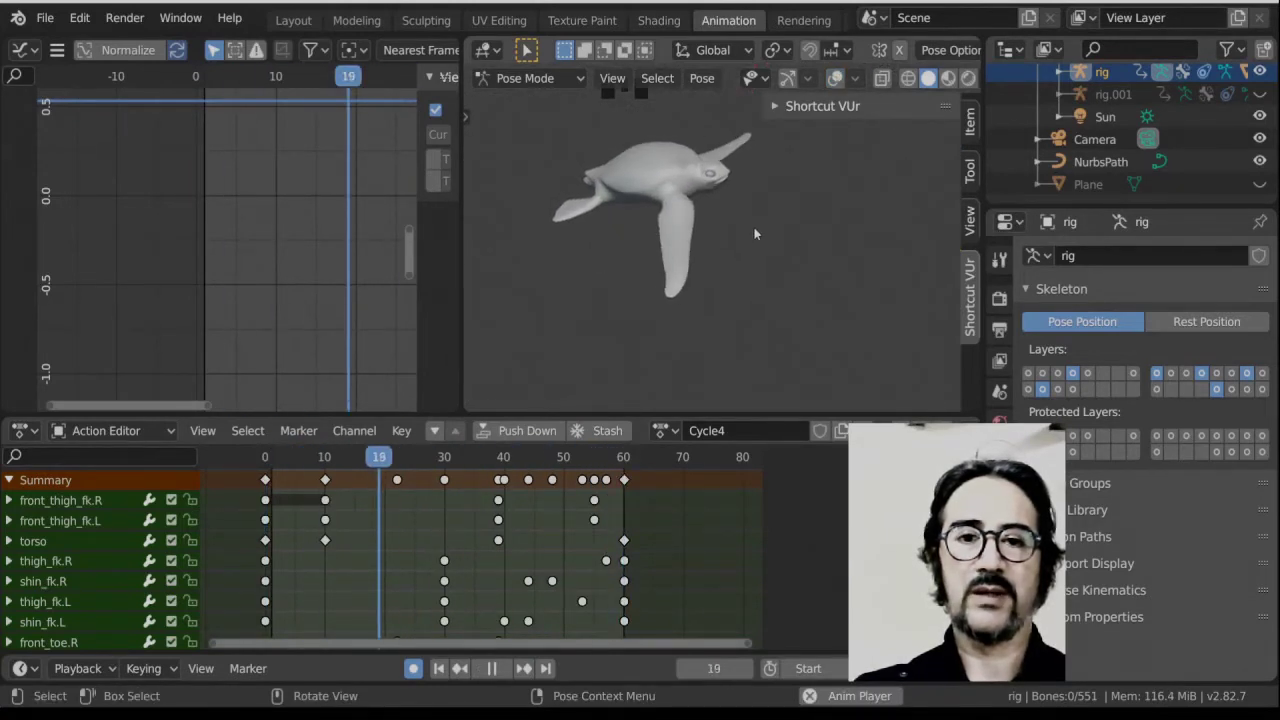
pyautogui.press('space')
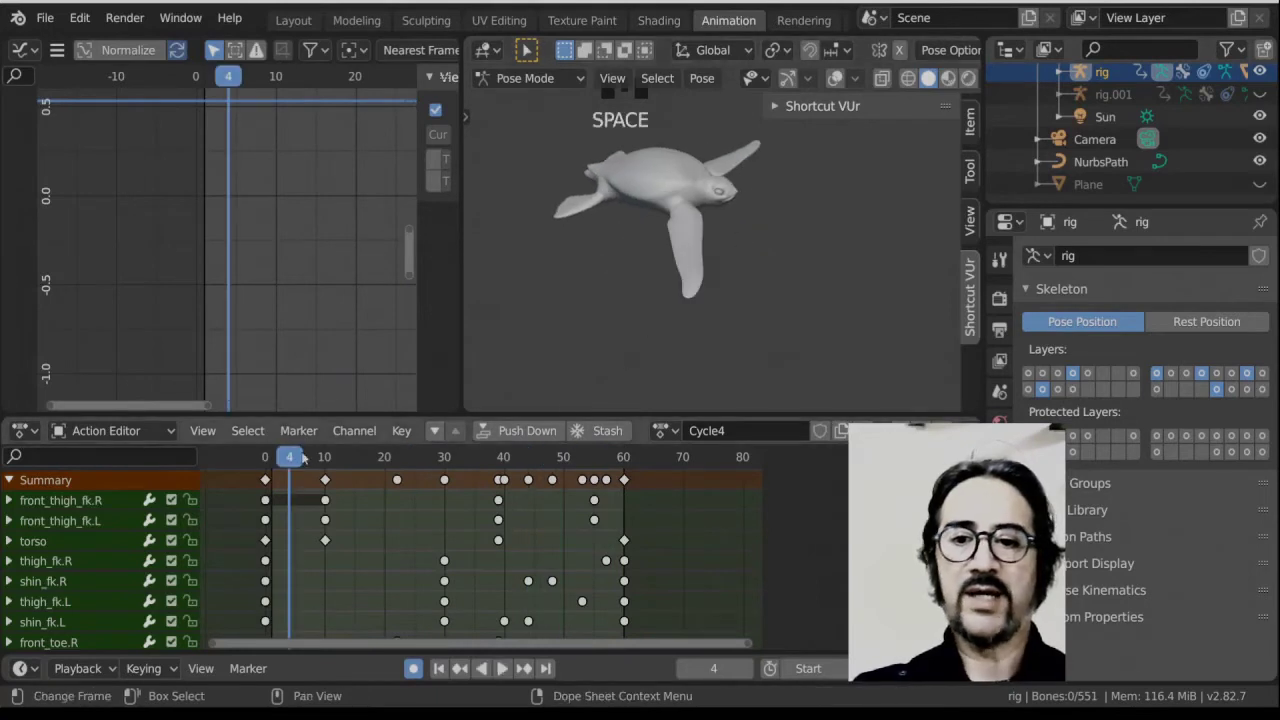
# Show the viewport overlays again and select the neck bone in the right orthographic view.
pyautogui.click(290, 460)
pyautogui.moveTo(300, 462); pyautogui.dragTo(325, 462)
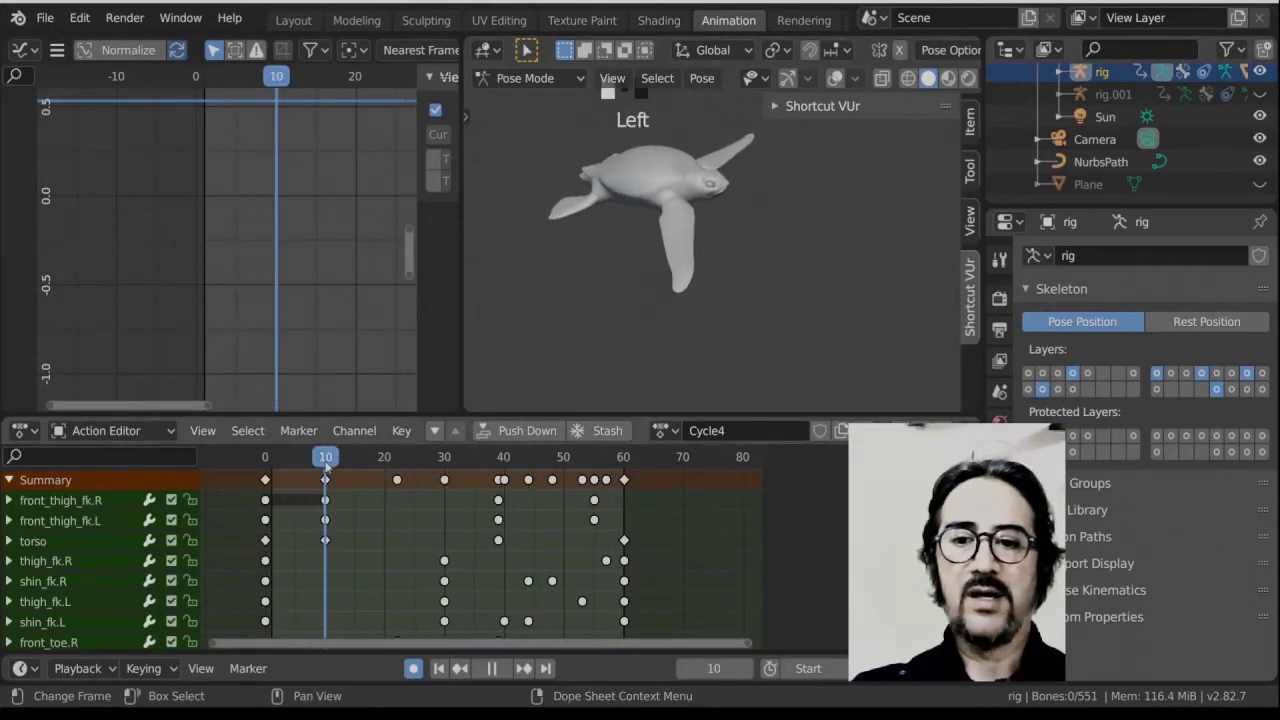
pyautogui.click(835, 78)
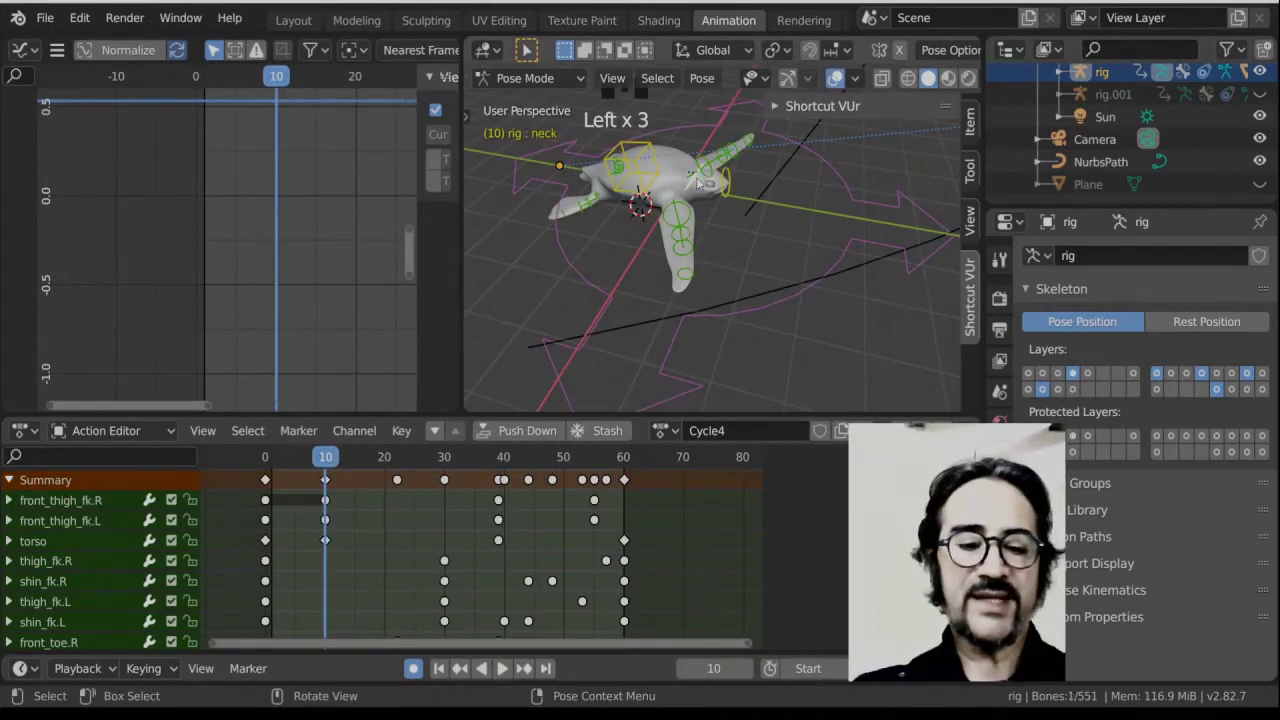
pyautogui.press('KP_3')
pyautogui.scroll(4, 701, 179)
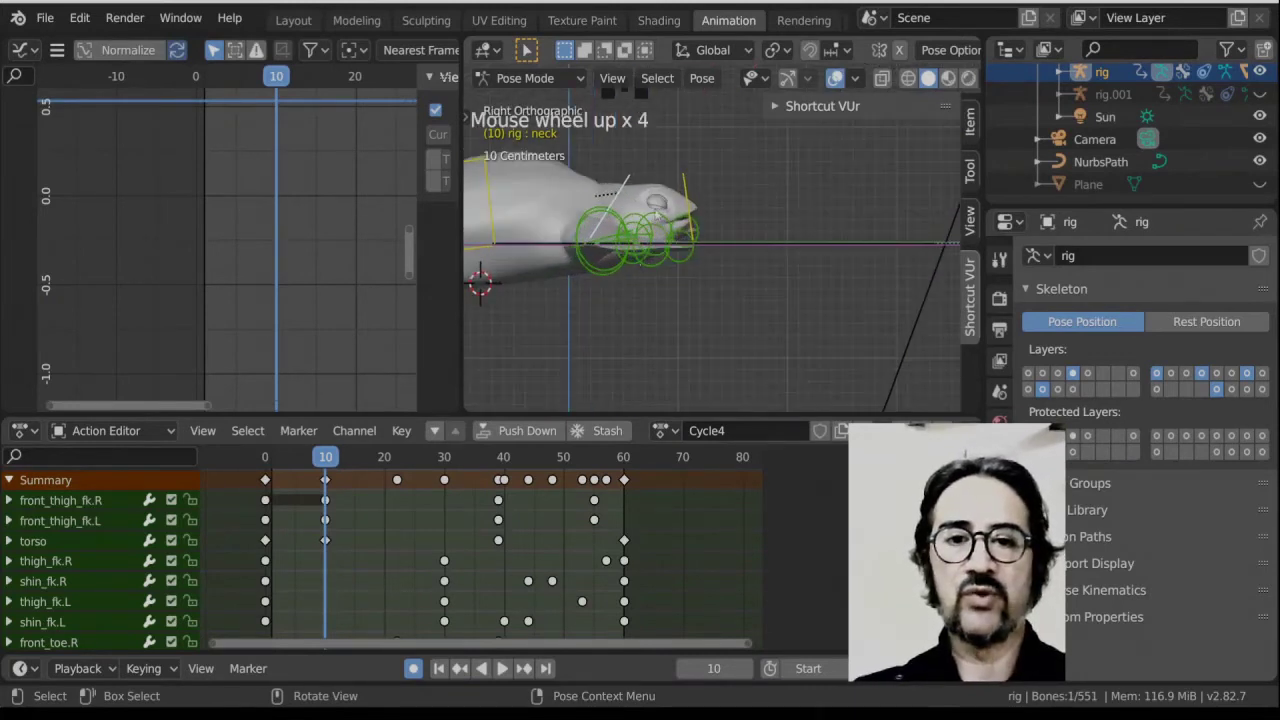
pyautogui.keyDown('shift'); pyautogui.moveTo(735, 98); pyautogui.dragTo(790, 185, button='middle'); pyautogui.keyUp('shift')
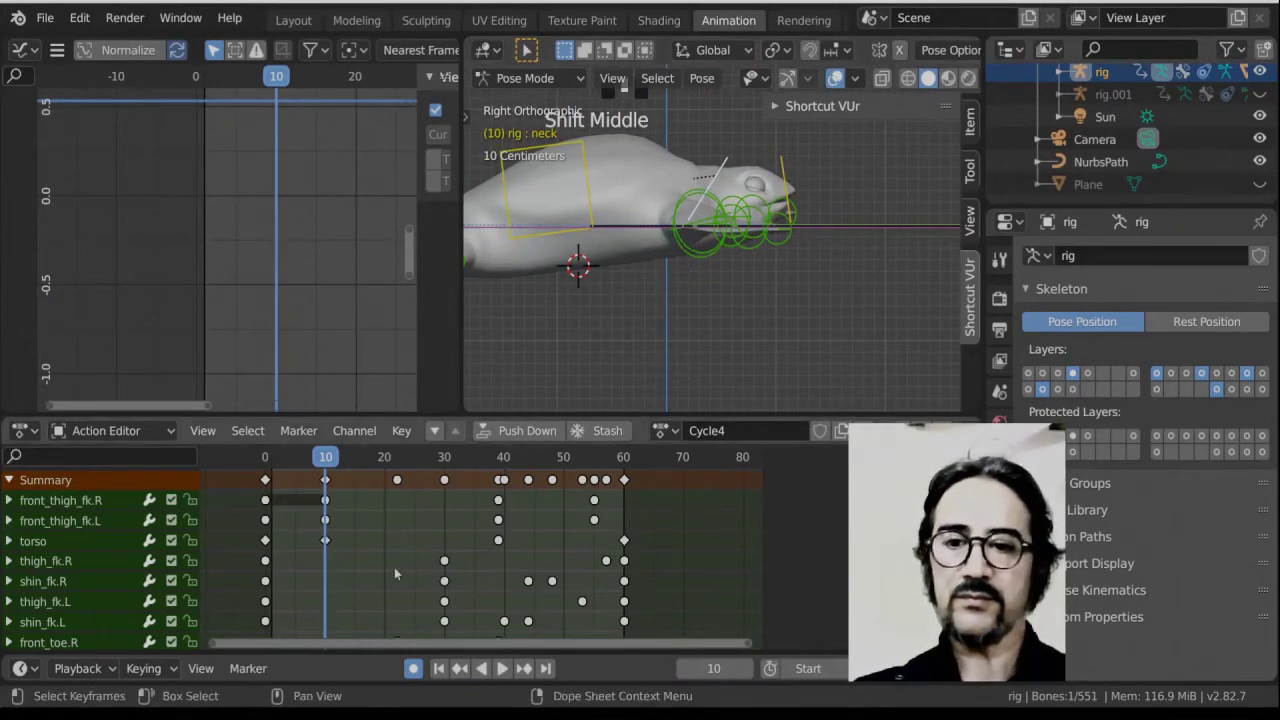
pyautogui.moveTo(394, 567); pyautogui.dragTo(313, 605, button='middle')
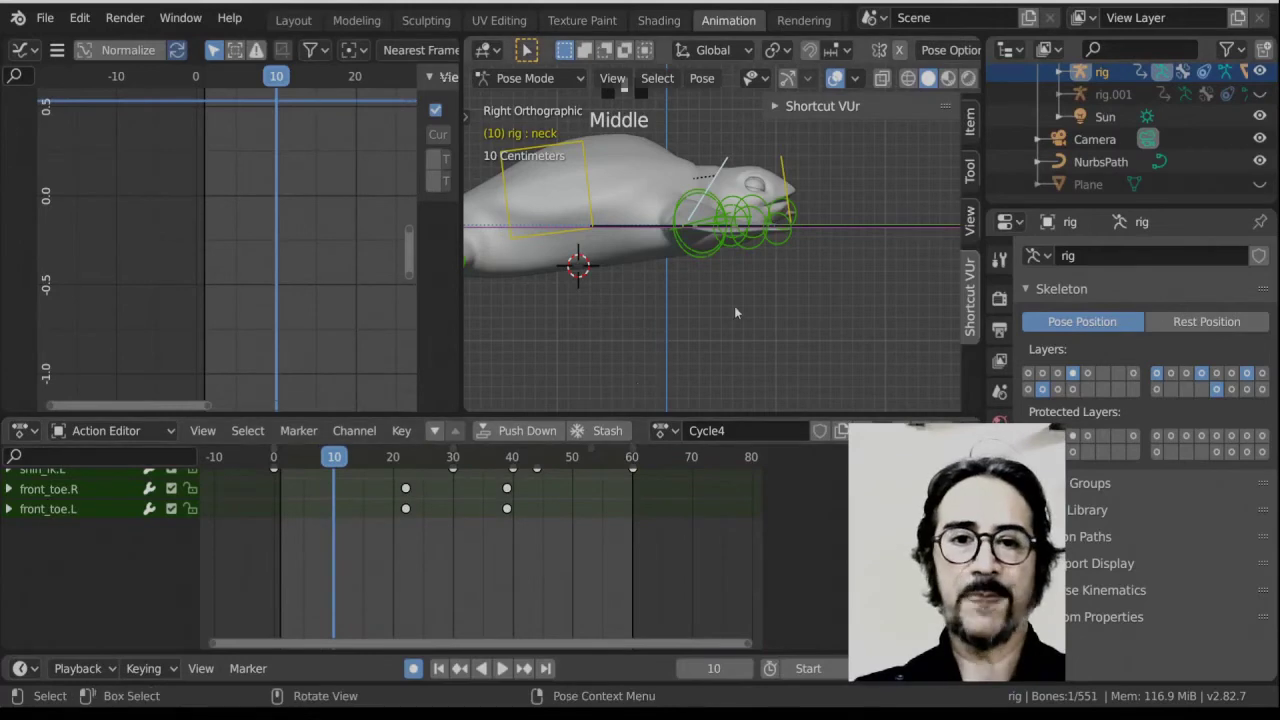
# Keyframe the neck bone's neutral pose at frames 0 and 60.
pyautogui.click(276, 457)
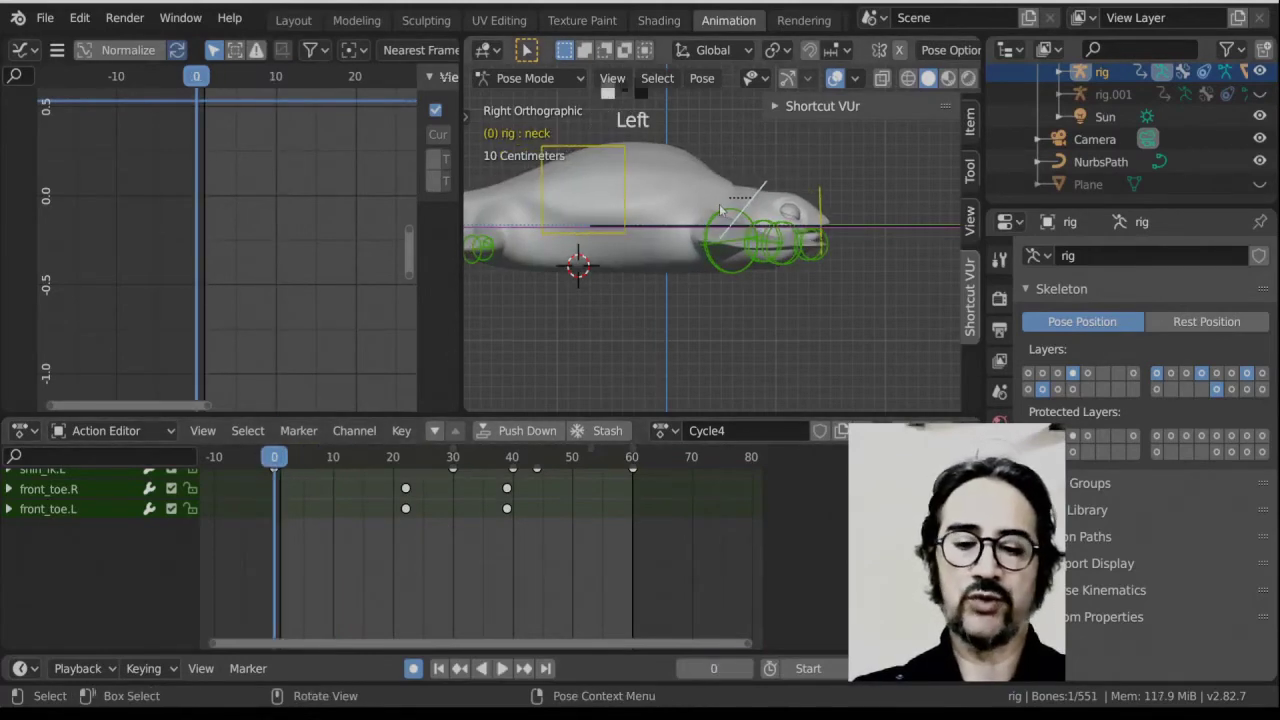
pyautogui.press('i')
pyautogui.click(720, 205)
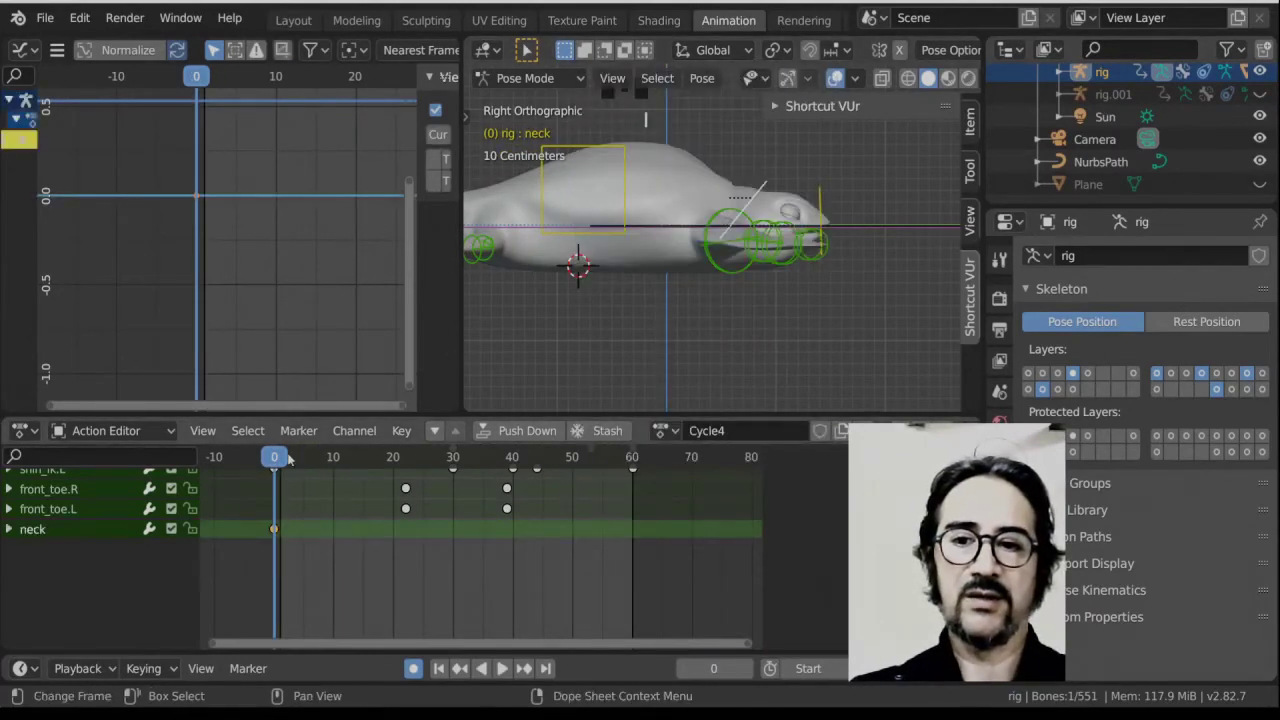
pyautogui.press('space')
pyautogui.press('space')
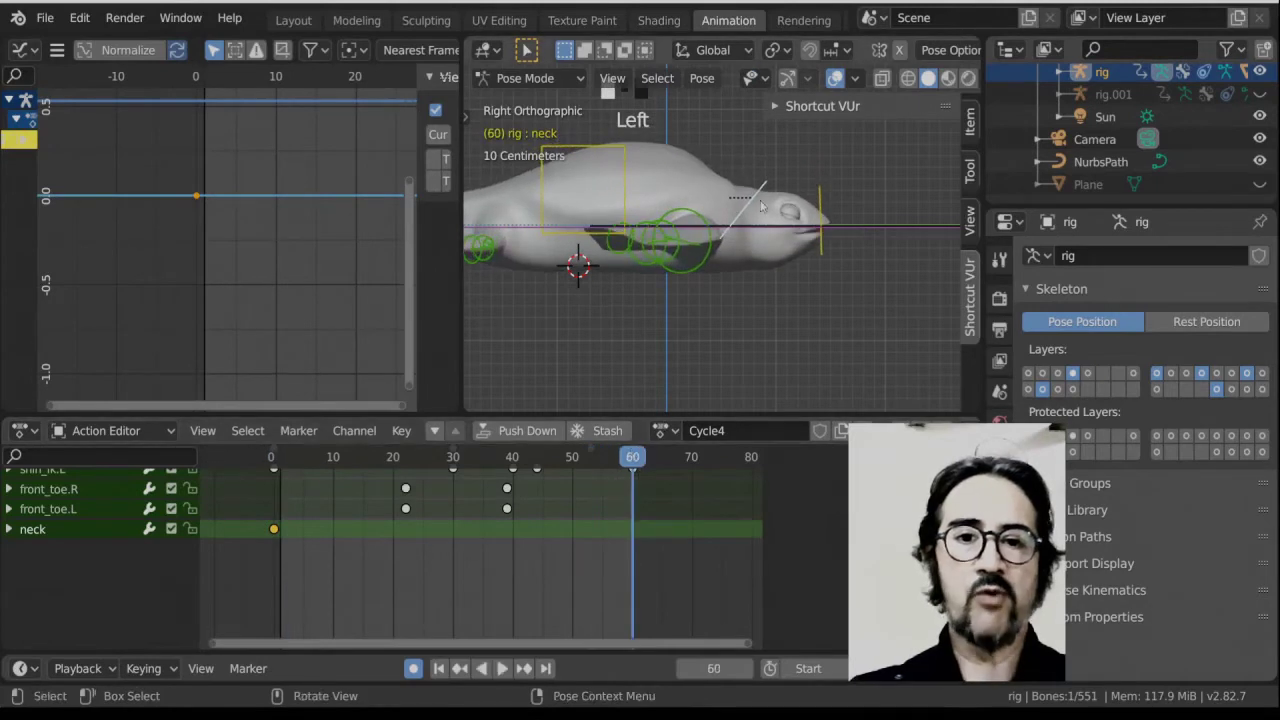
pyautogui.press('r')
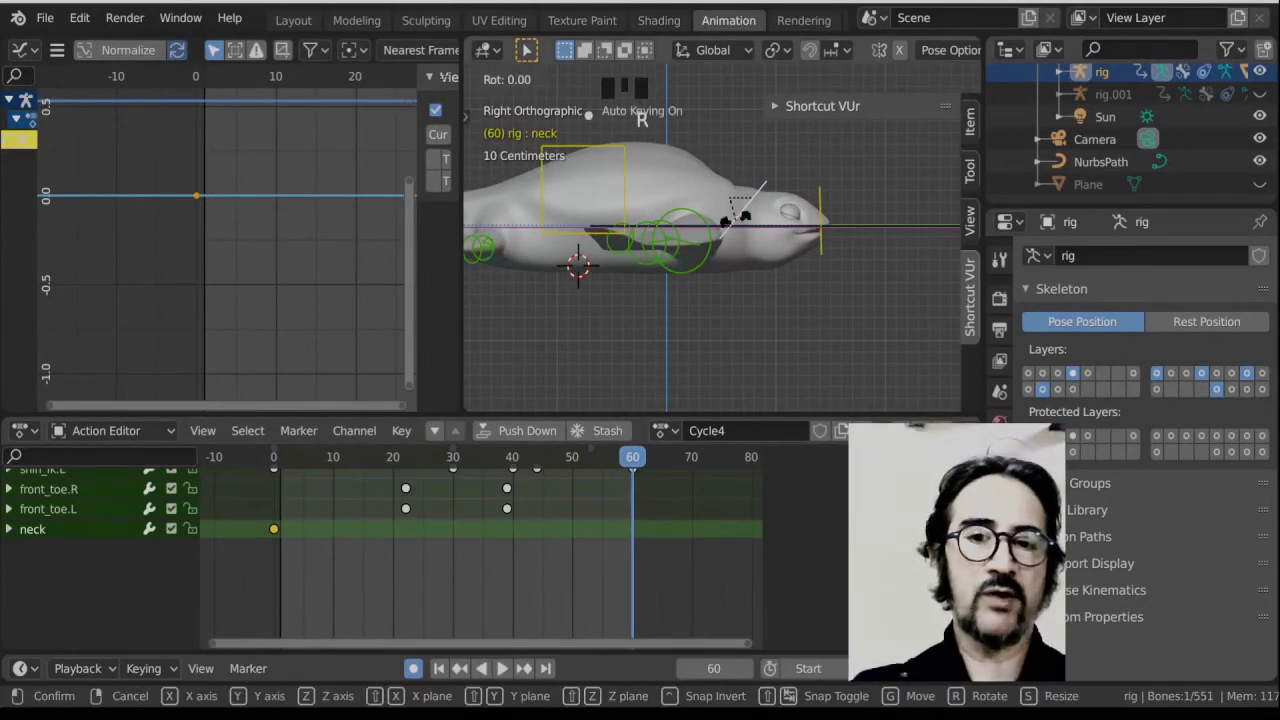
pyautogui.click(737, 228)
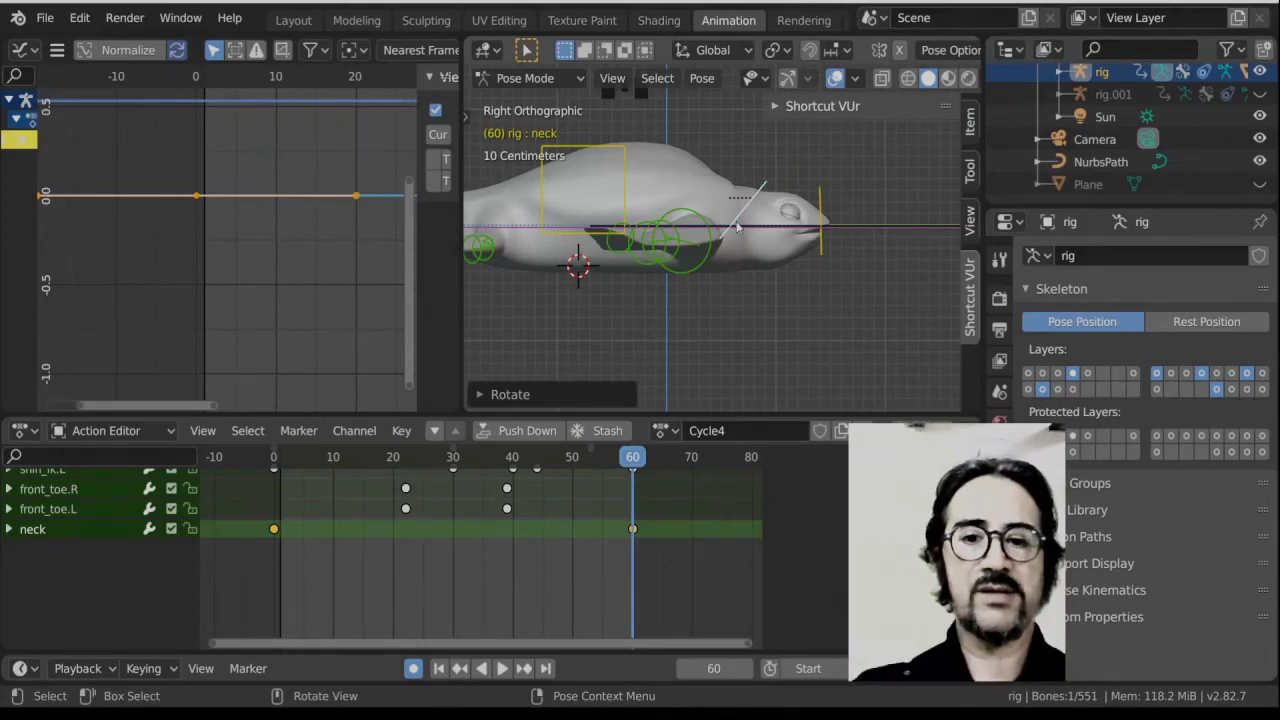
# Scrub to frame 10 and rotate the neck slightly downward to keyframe it there.
pyautogui.click(274, 459)
pyautogui.press('space')
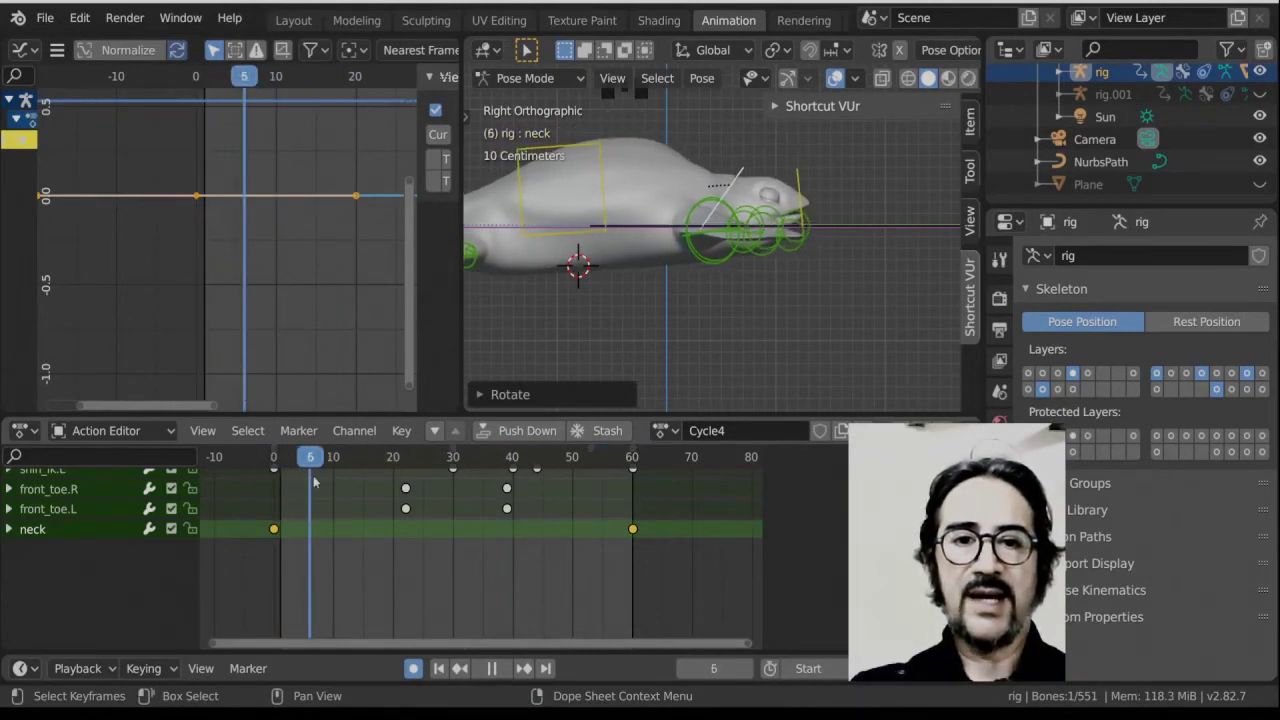
pyautogui.press('space')
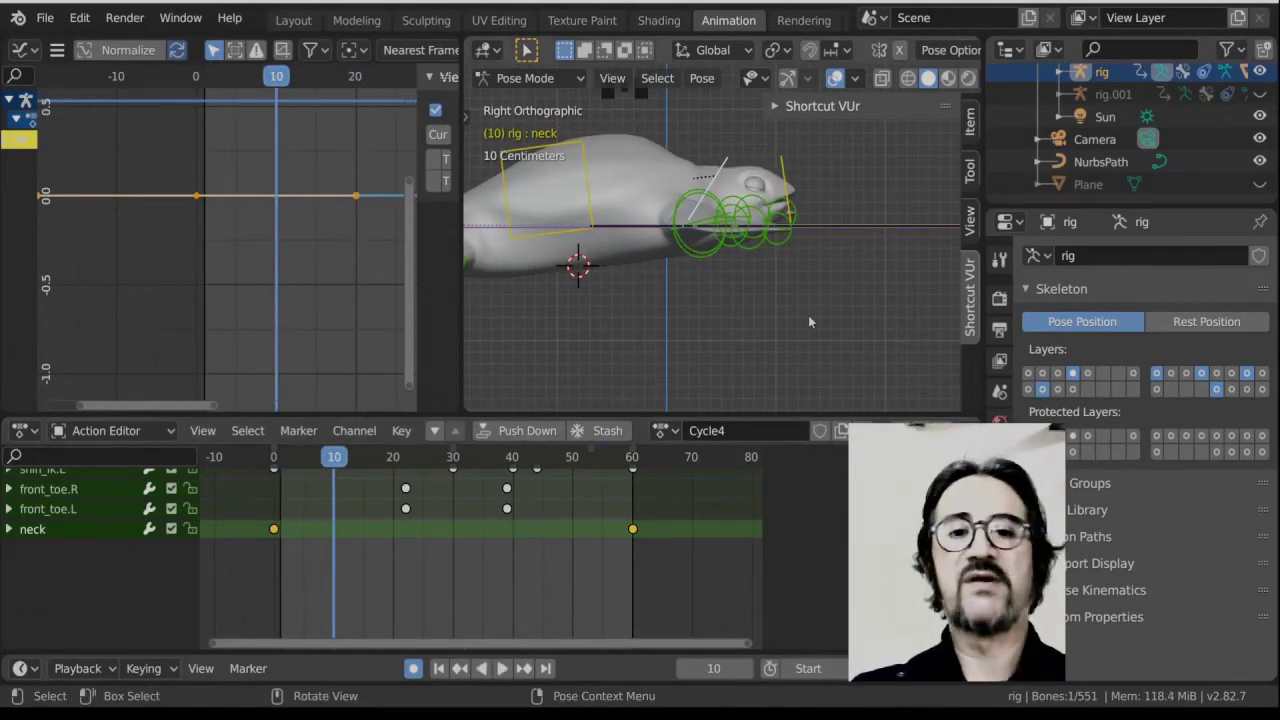
pyautogui.press('r')
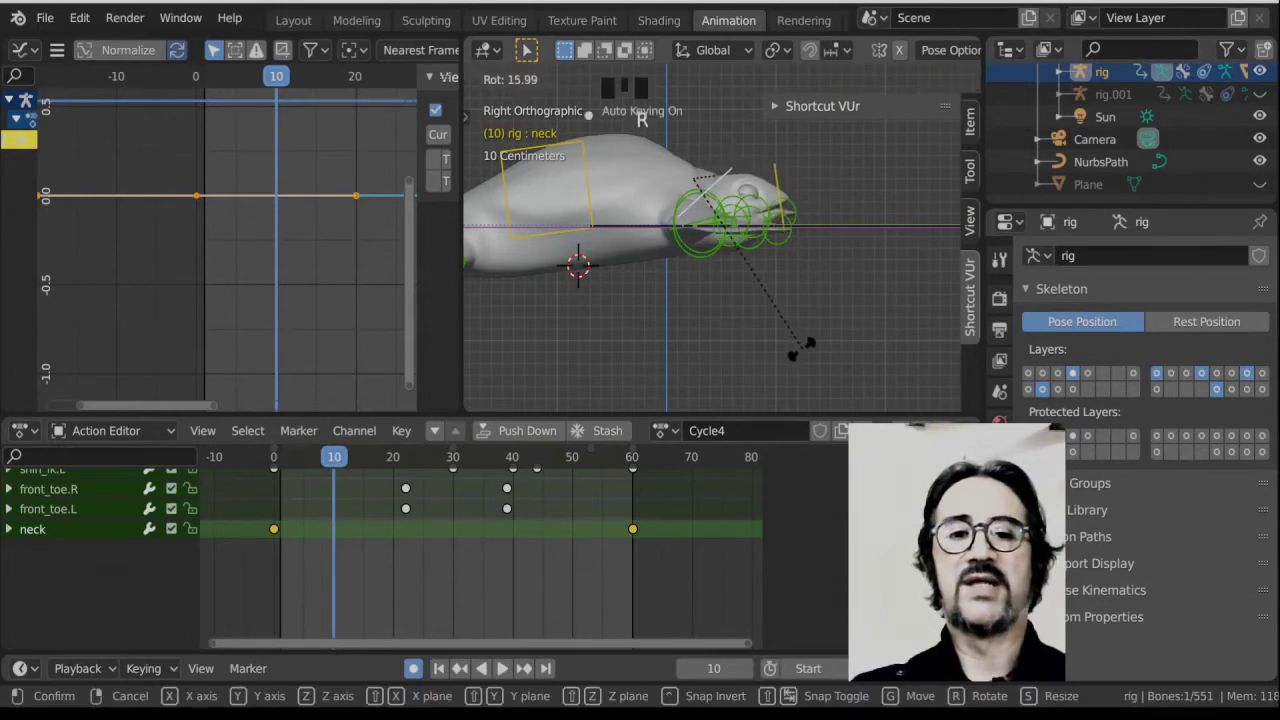
pyautogui.click(803, 324)
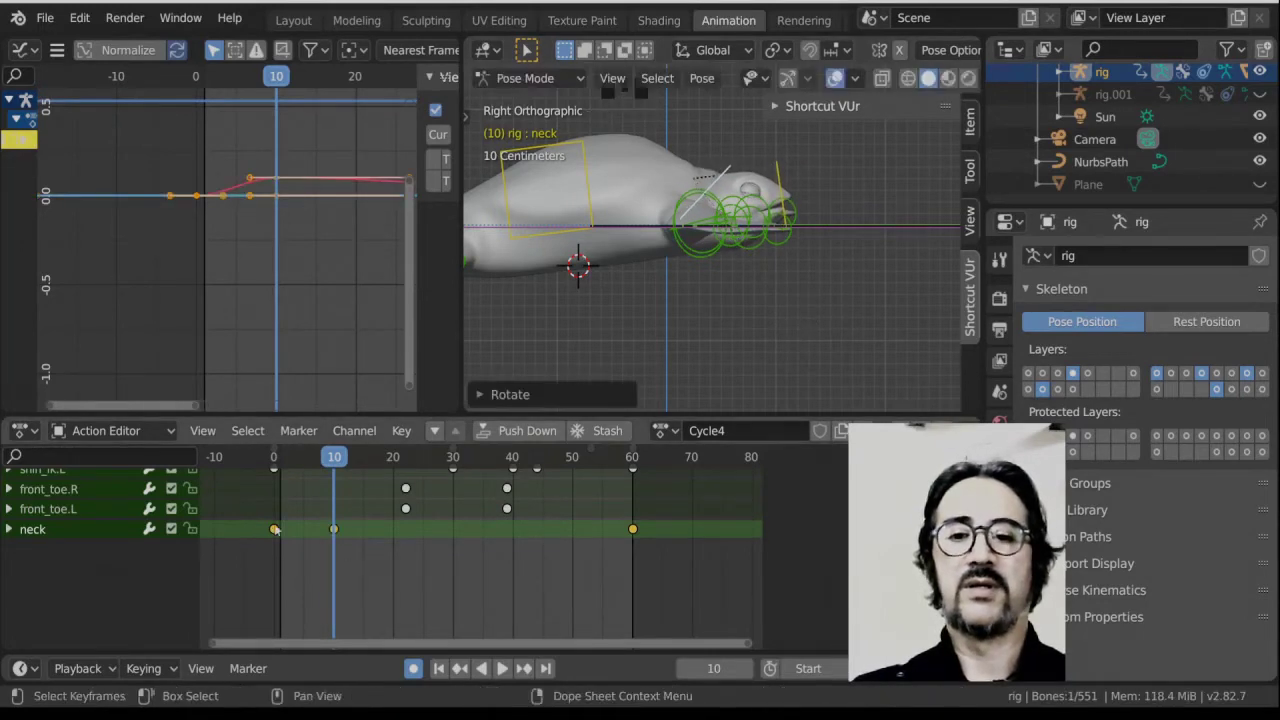
# Rotate the neck upward at frame 27 to keyframe the raised pose.
pyautogui.click(273, 459)
pyautogui.moveTo(273, 459); pyautogui.dragTo(437, 473)
pyautogui.press('r')
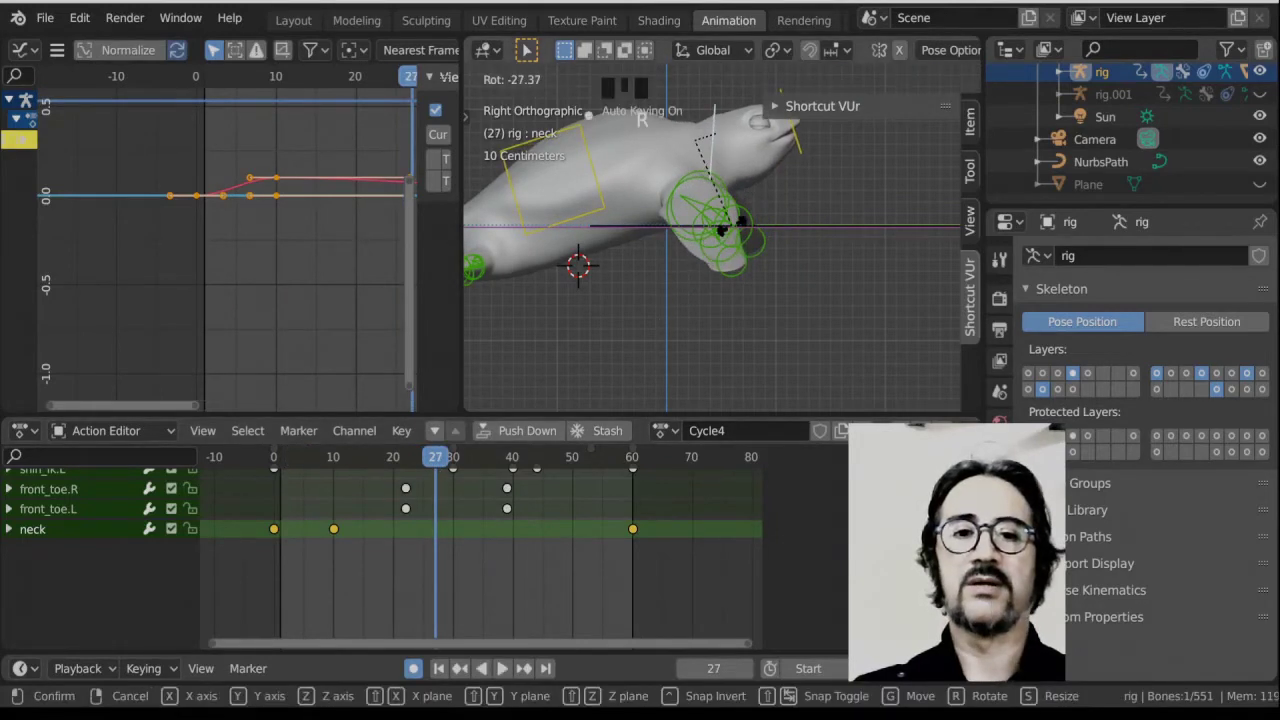
pyautogui.click(557, 432)
# Keyframe the neck with a slight rotation at frame 48 and a small downward rotation at frame 57.
pyautogui.press('space')
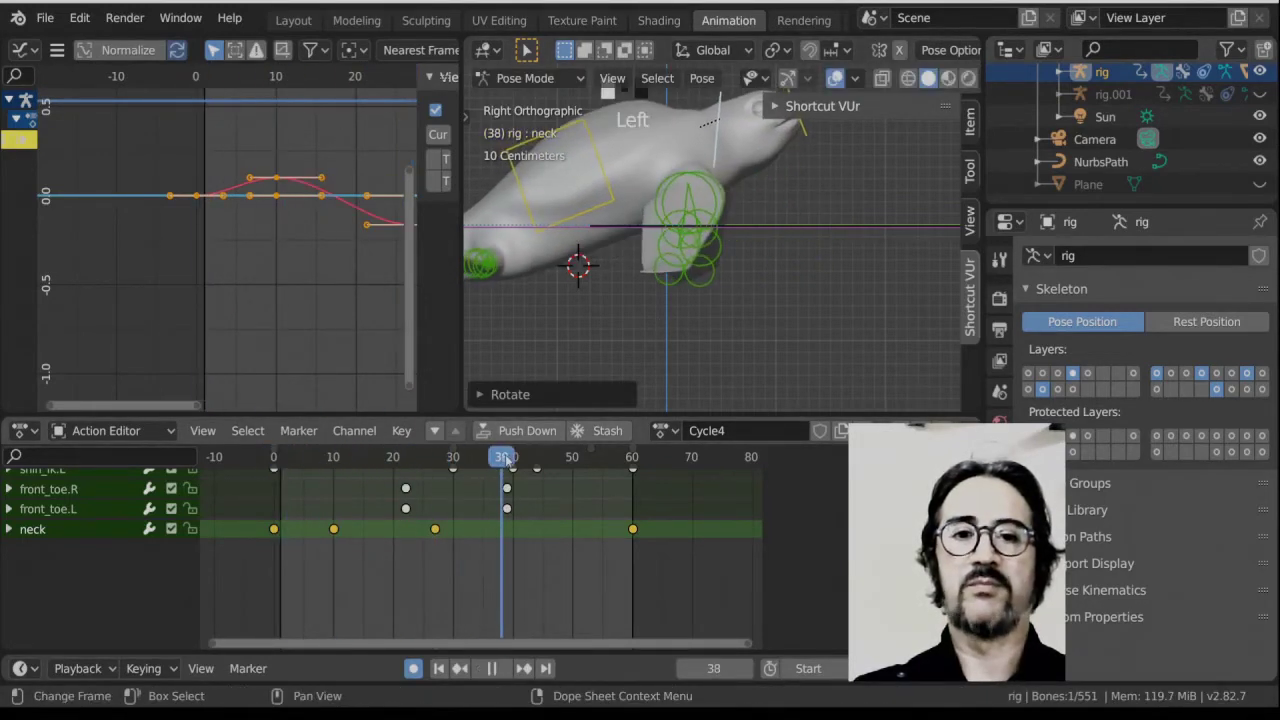
pyautogui.press('space')
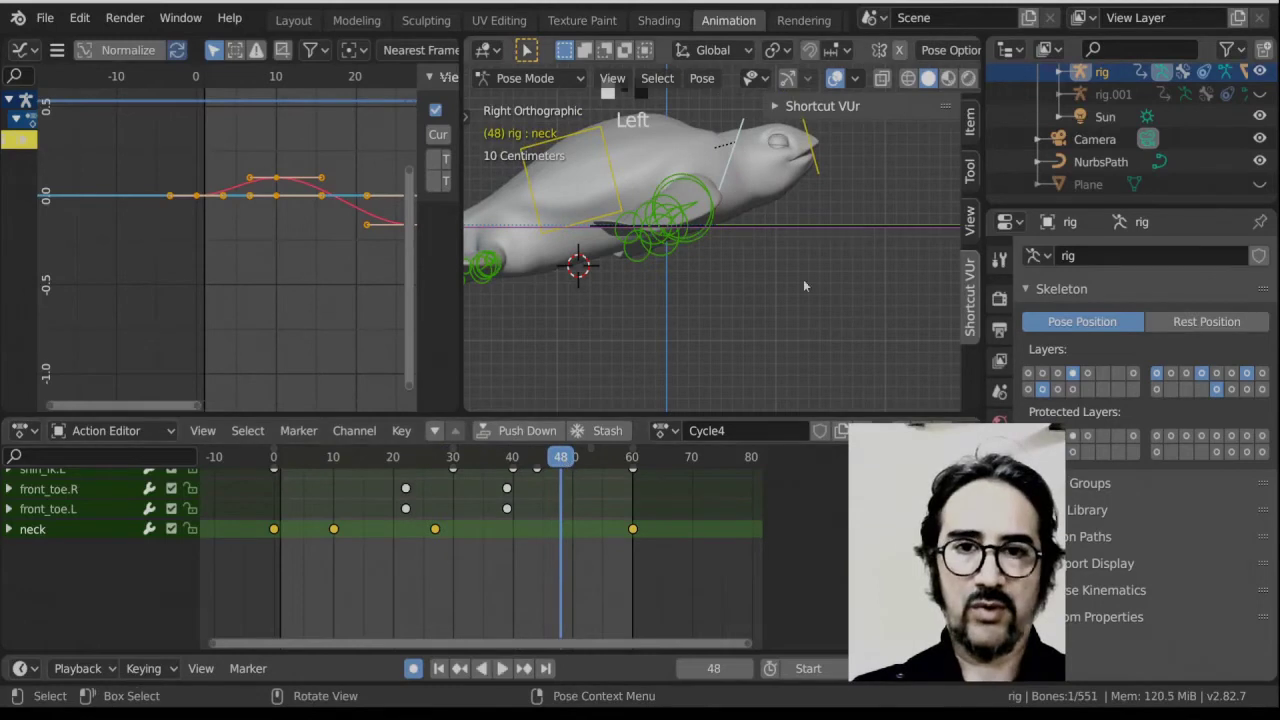
pyautogui.press('r')
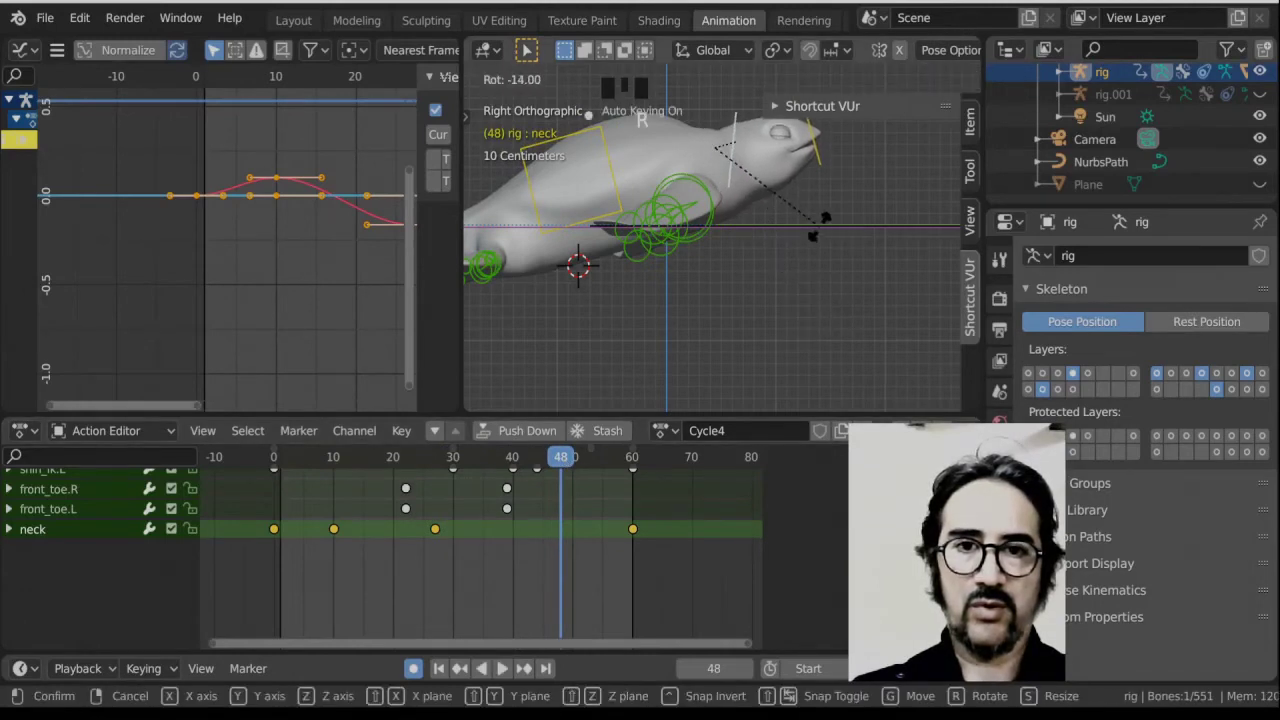
pyautogui.click(810, 280)
pyautogui.moveTo(561, 457); pyautogui.dragTo(614, 456)
pyautogui.press('r')
pyautogui.rightClick(798, 252)
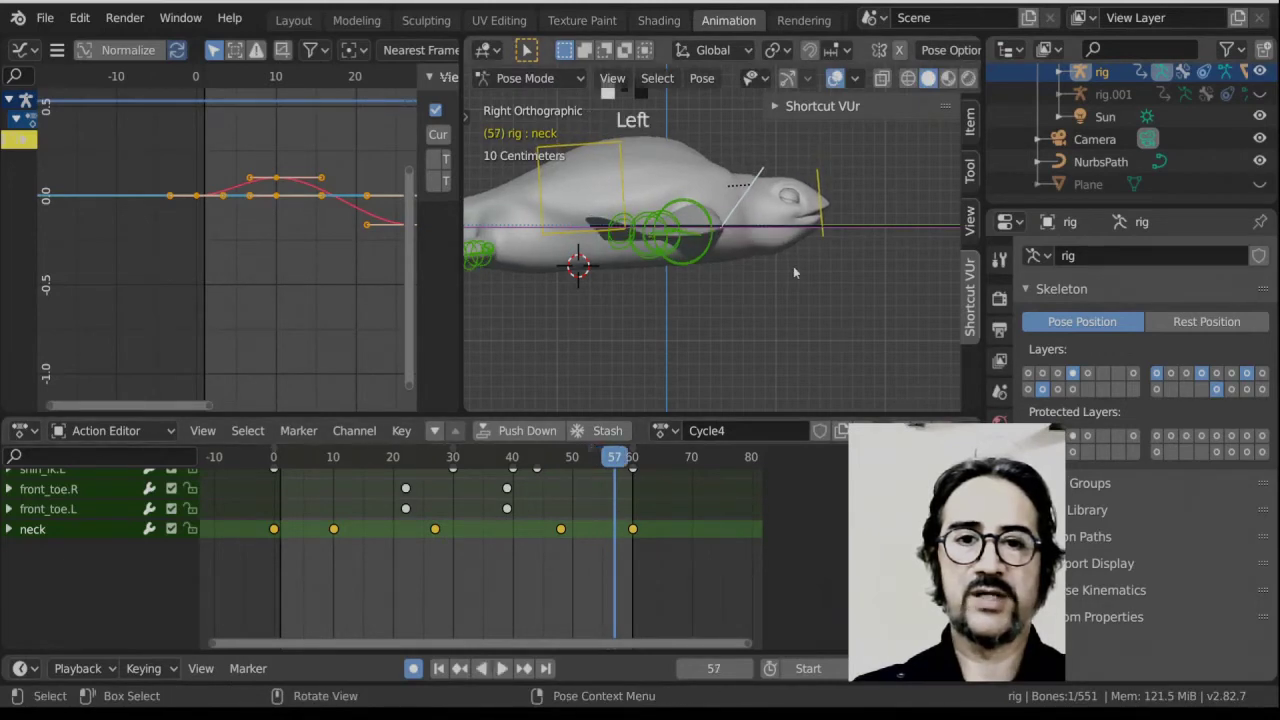
pyautogui.press('r')
pyautogui.click(790, 298)
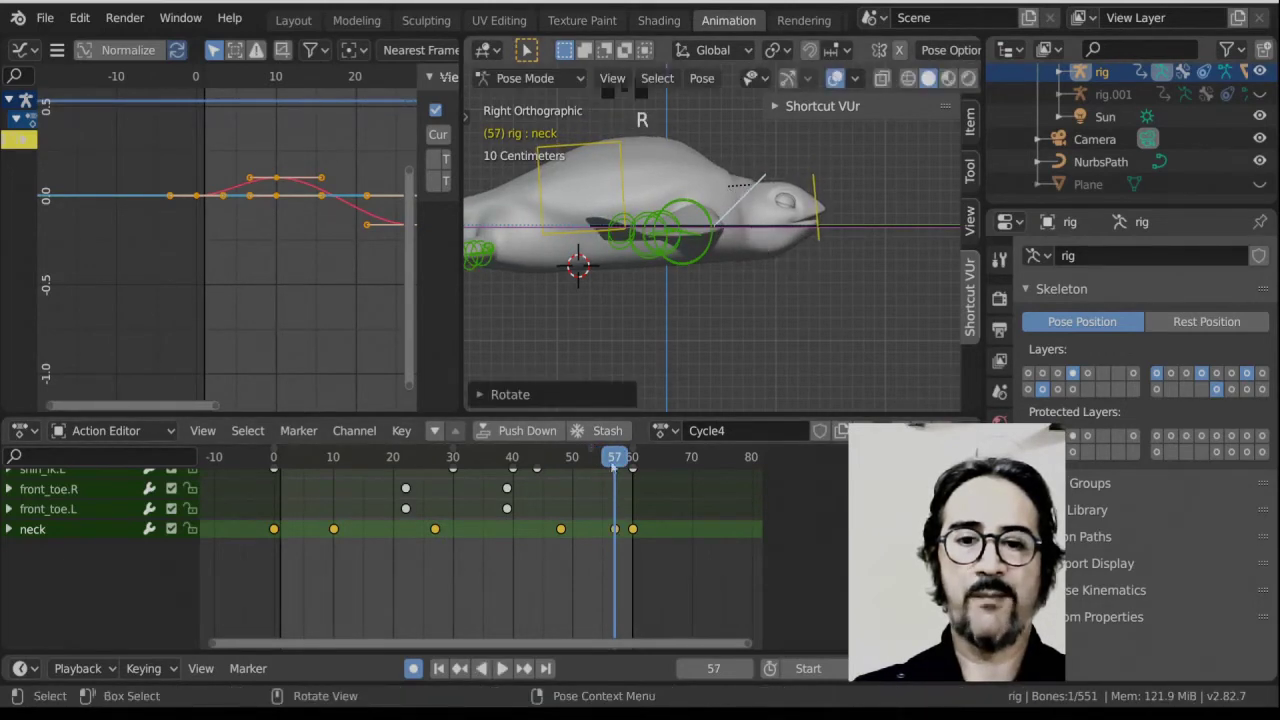
# Select the head bone and keyframe its neutral pose at frames 0 and 60.
pyautogui.moveTo(614, 456); pyautogui.dragTo(270, 457)
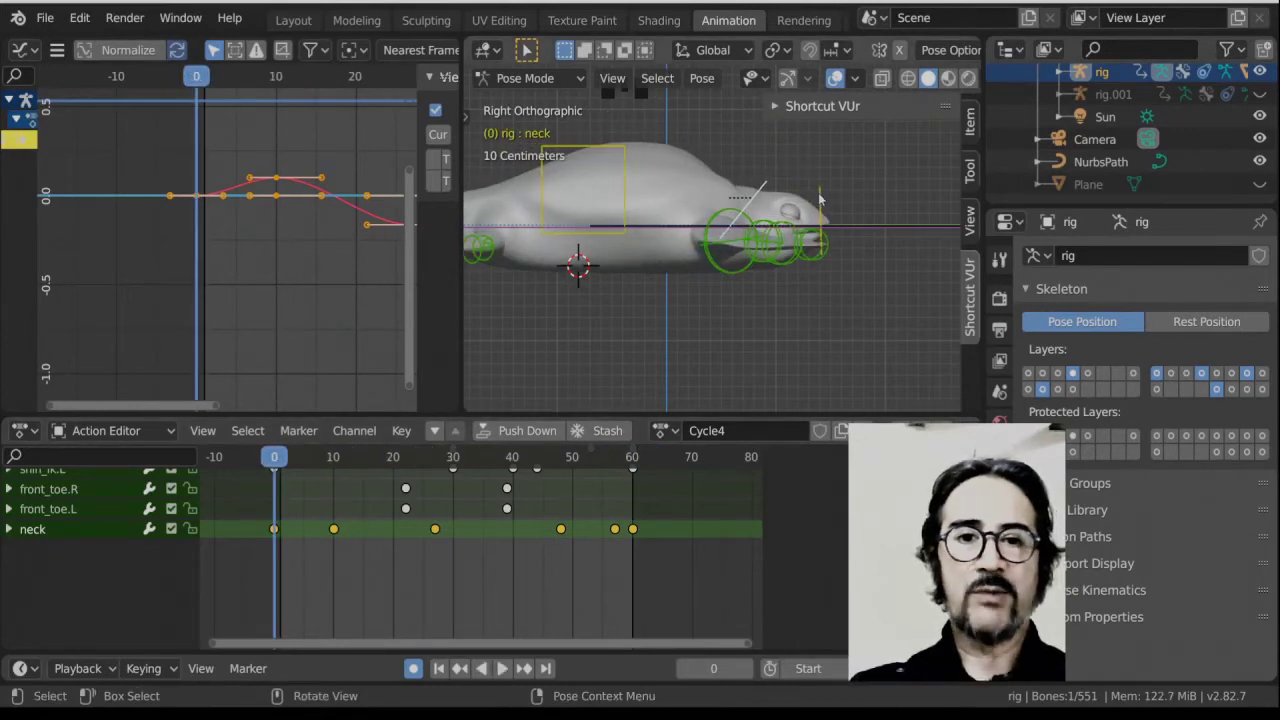
pyautogui.click(819, 200)
pyautogui.press('r')
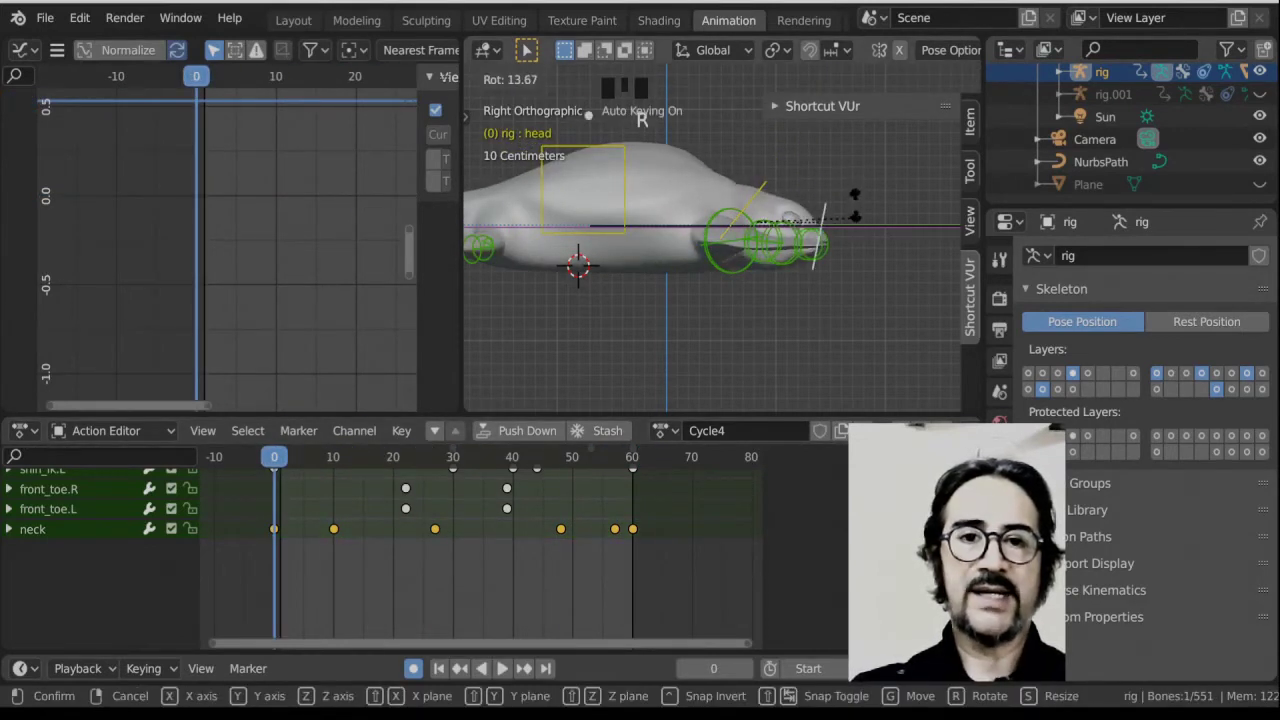
pyautogui.press('Escape')
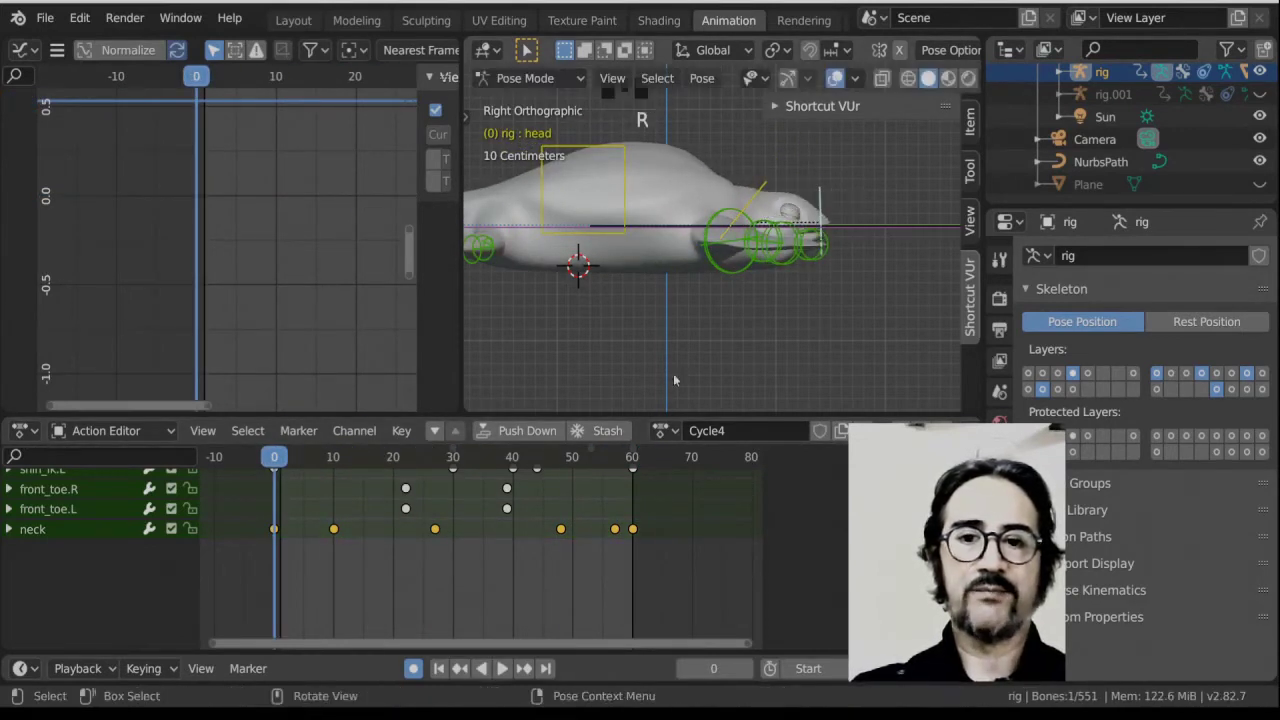
pyautogui.press('i')
pyautogui.click(813, 264)
pyautogui.hotkey('shift', 'Right')
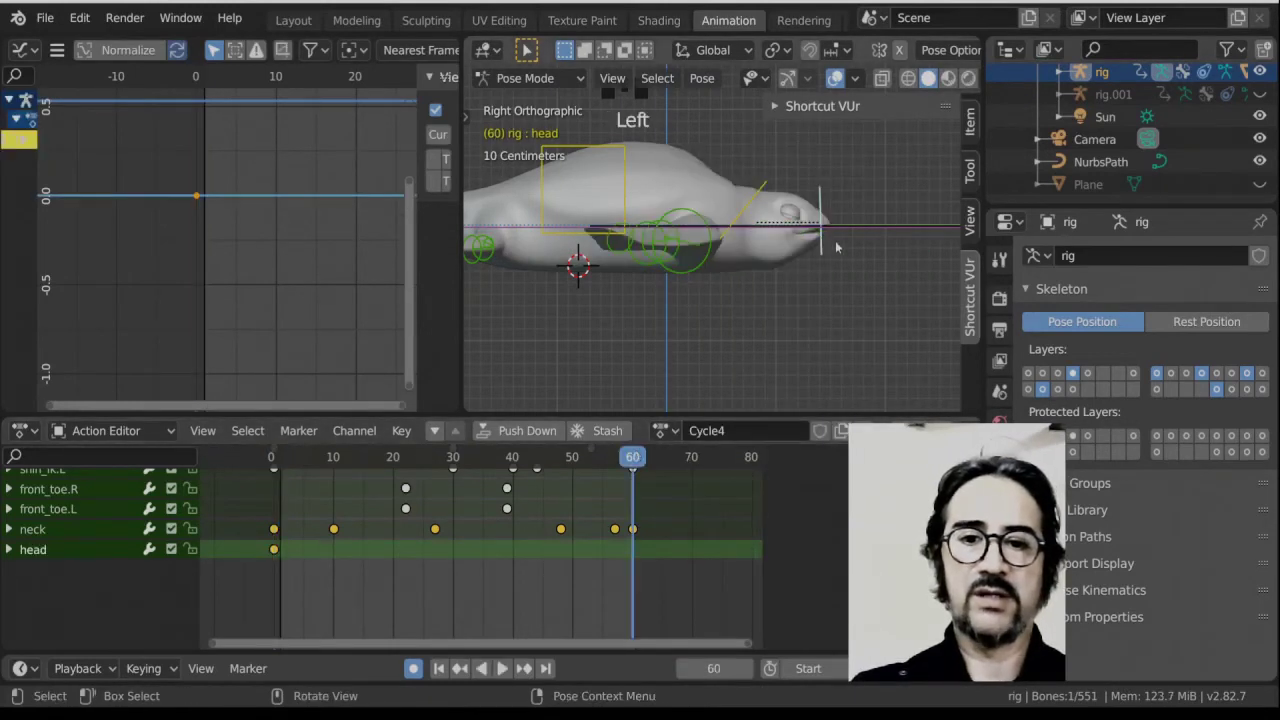
pyautogui.press('i')
pyautogui.click(837, 247)
# Rotate the head downward at frame 8 and slightly upward at frame 27 to keyframe both poses.
pyautogui.moveTo(279, 462); pyautogui.dragTo(322, 462)
pyautogui.press('r')
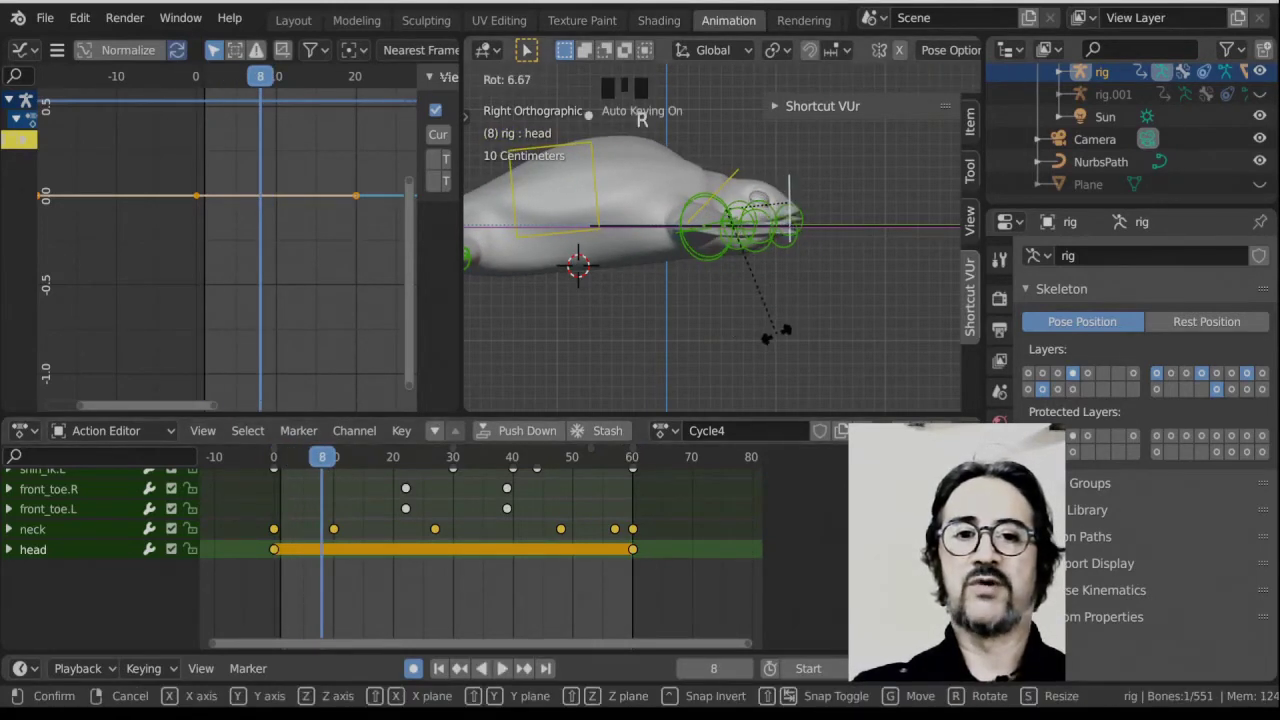
pyautogui.click(765, 360)
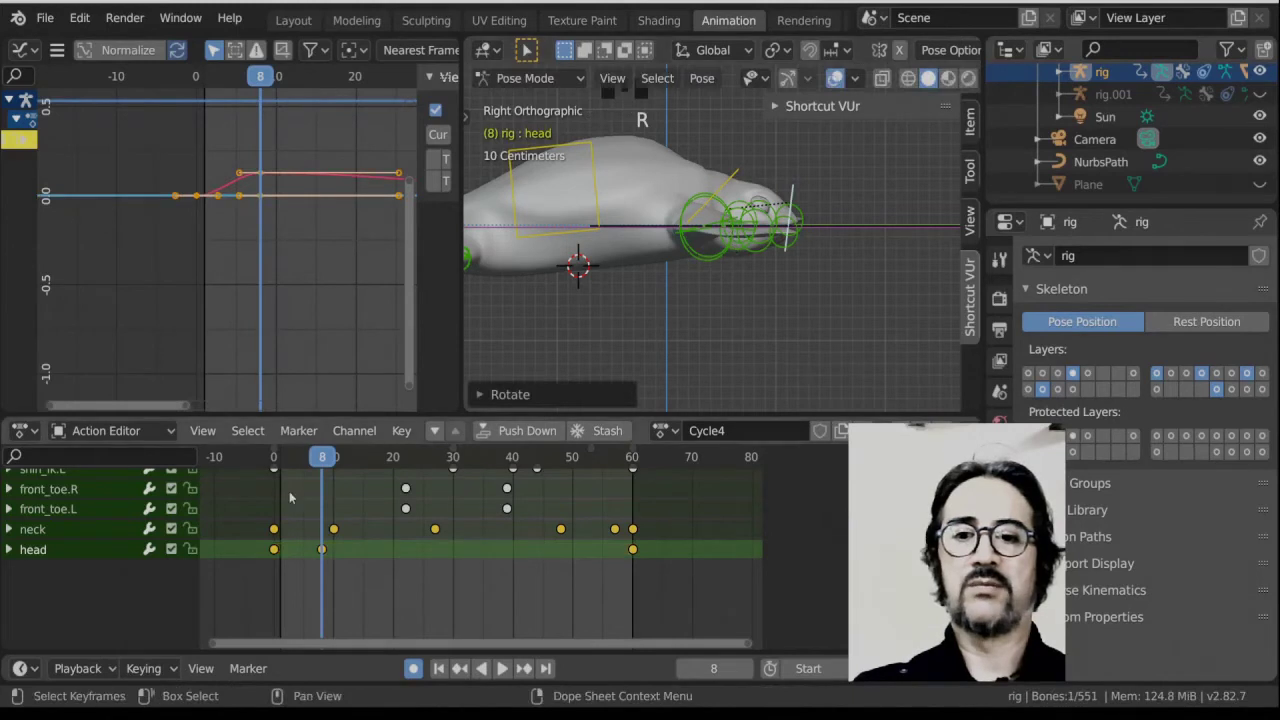
pyautogui.hotkey('shift', 'Left')
pyautogui.press('space')
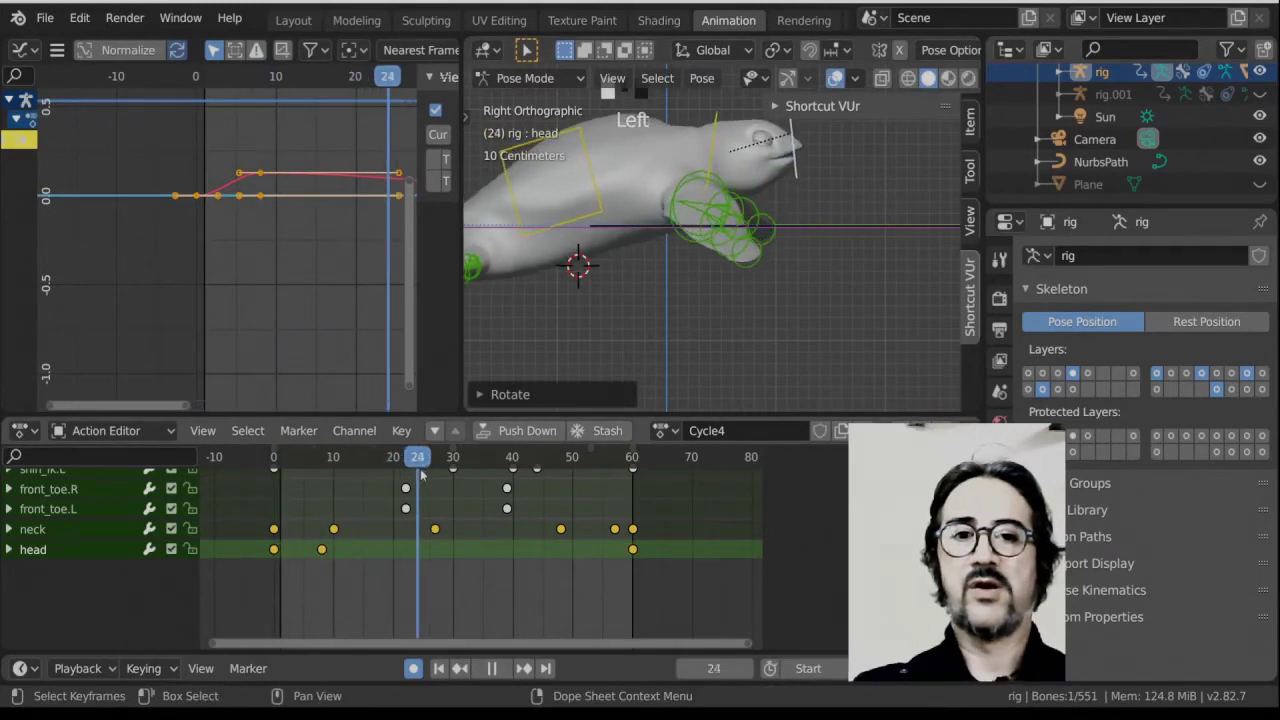
pyautogui.moveTo(439, 475); pyautogui.dragTo(437, 475)
pyautogui.press('r')
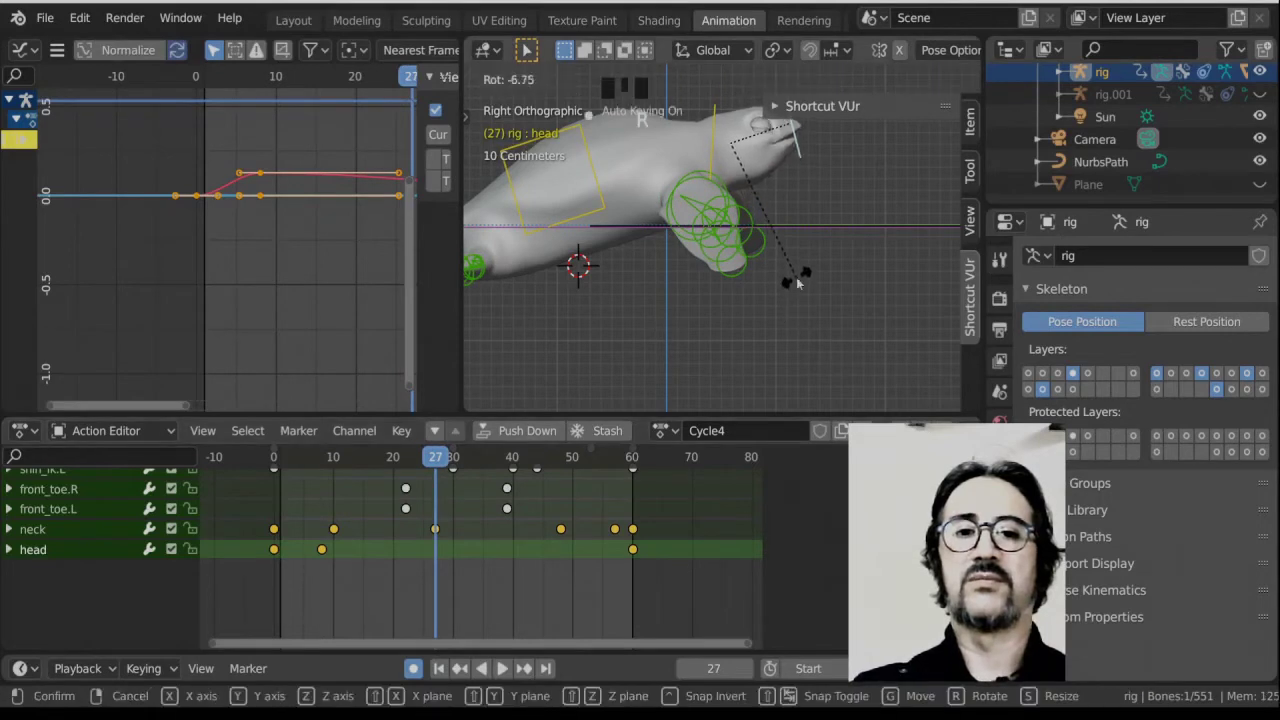
pyautogui.click(796, 277)
# Rotate the head slightly to add its keyframes at frames 56 and 58, and return to frame 0.
pyautogui.press('space')
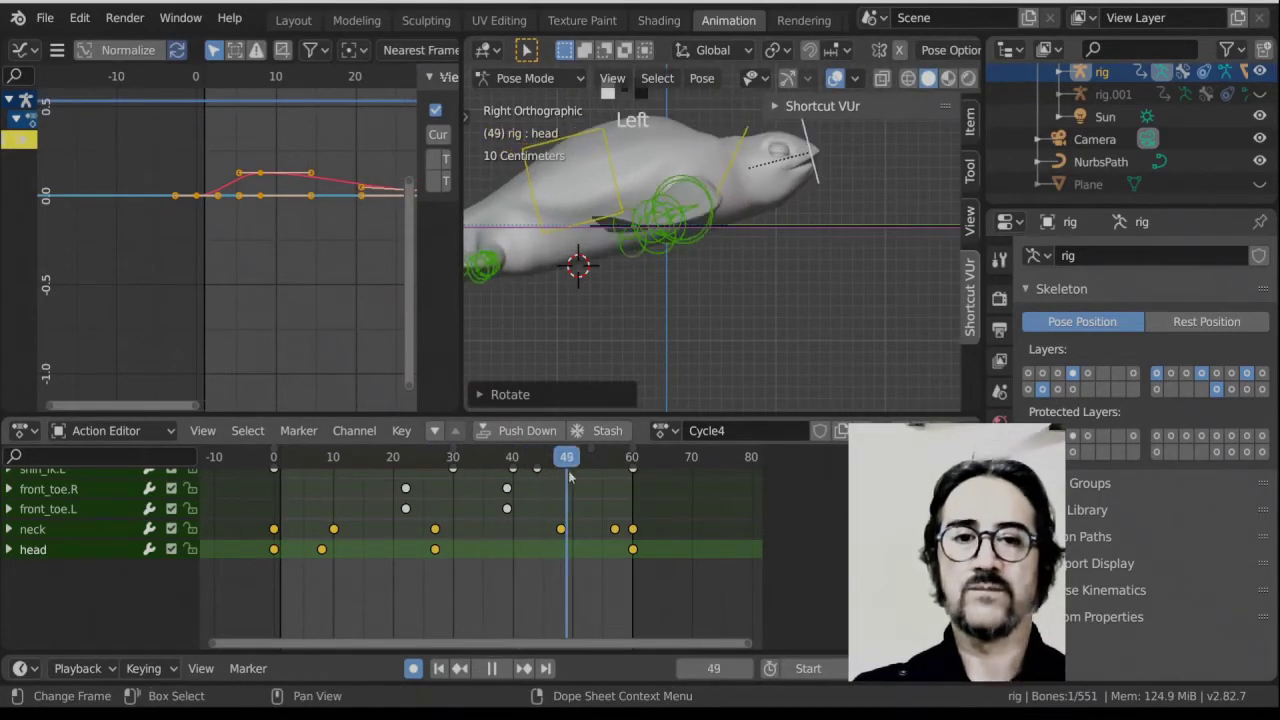
pyautogui.press('space')
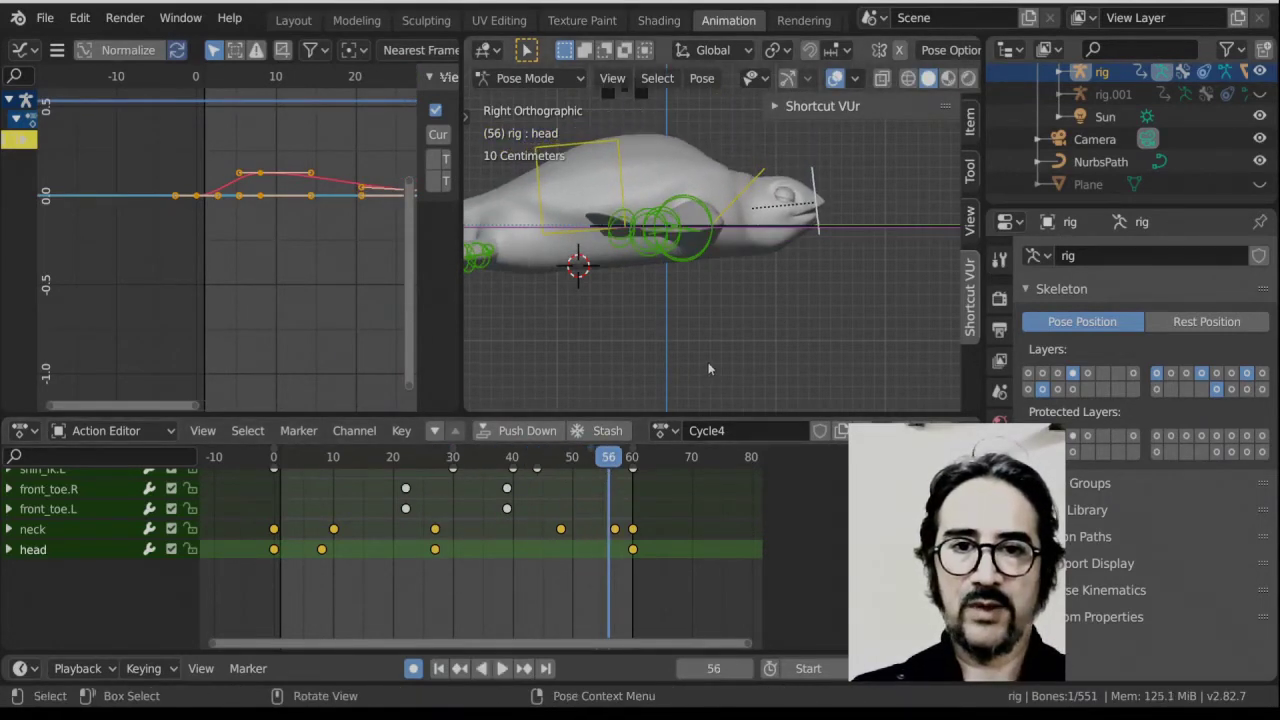
pyautogui.press('r')
pyautogui.click(724, 358)
pyautogui.moveTo(613, 454); pyautogui.dragTo(432, 481)
pyautogui.press('r')
pyautogui.click(716, 432)
pyautogui.press('Escape')
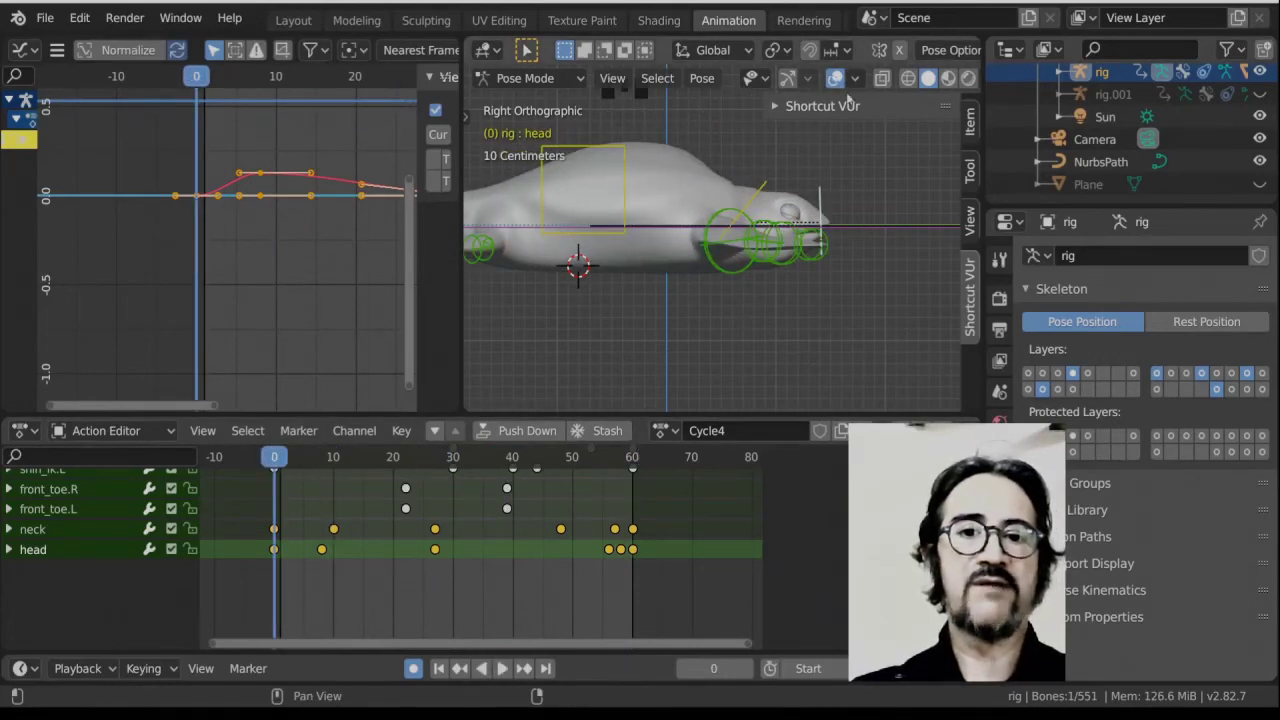
# Hide the viewport overlays and play the cycle from frame 0, reviewing the neck and head motion from several angles.
pyautogui.moveTo(804, 120); pyautogui.dragTo(829, 80, button='middle')
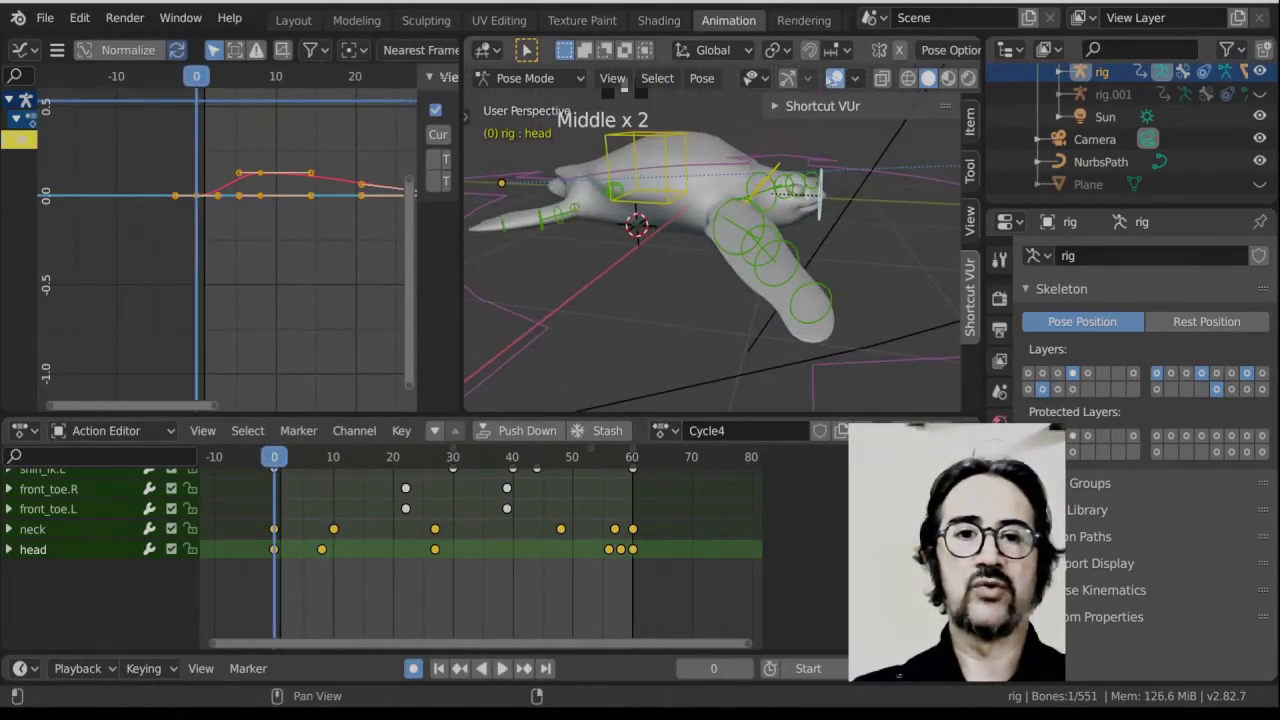
pyautogui.click(835, 78)
pyautogui.scroll(-3, 746, 250)
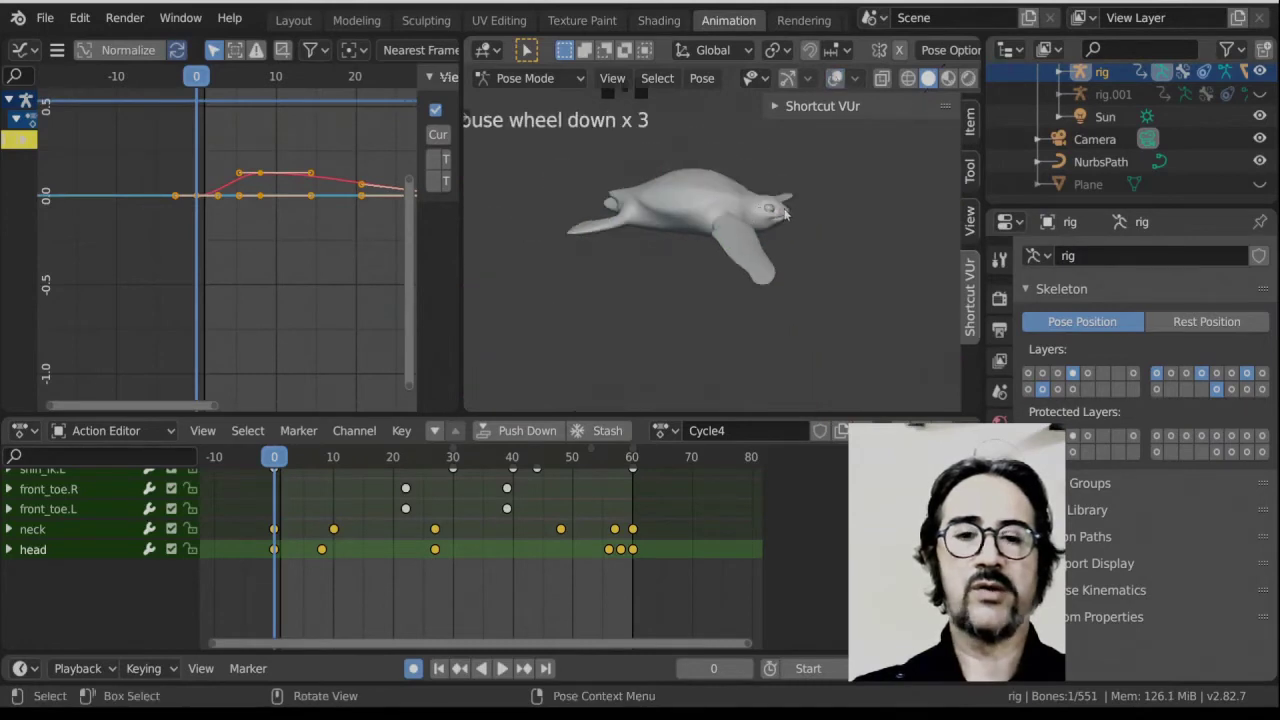
pyautogui.moveTo(720, 235); pyautogui.dragTo(748, 252, button='middle')
pyautogui.press('space')
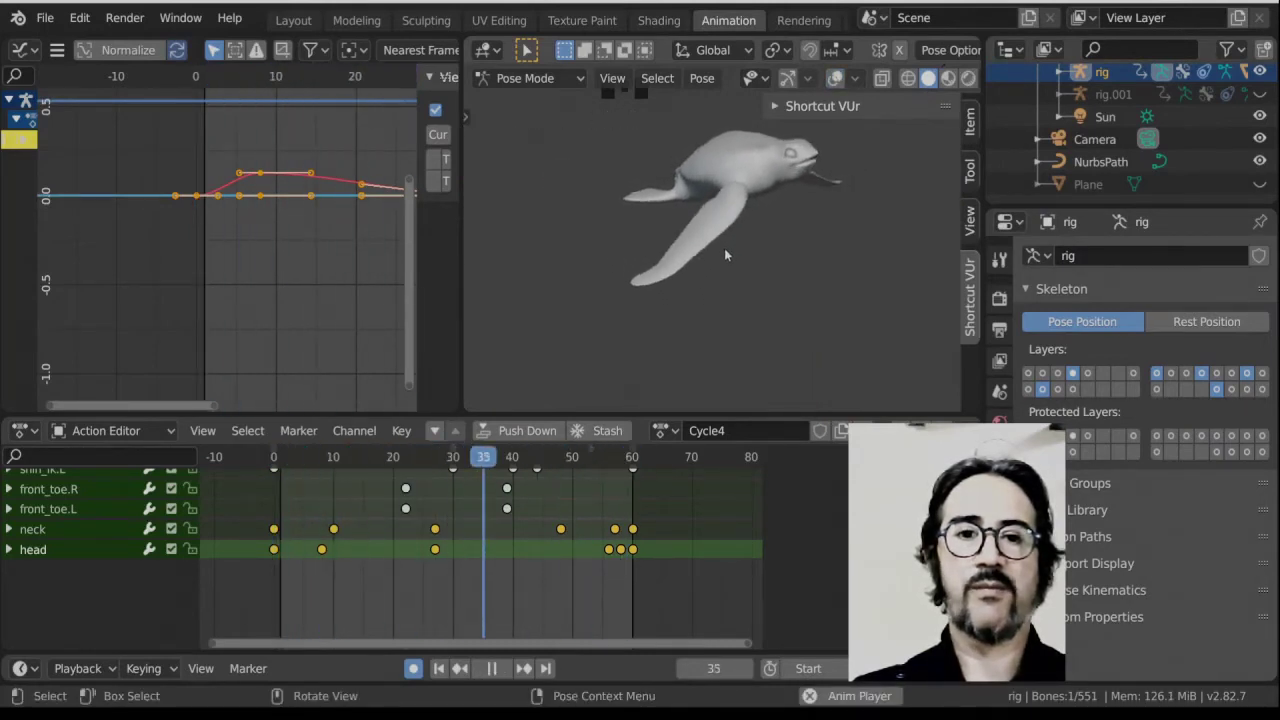
pyautogui.moveTo(724, 248); pyautogui.dragTo(815, 240, button='middle')
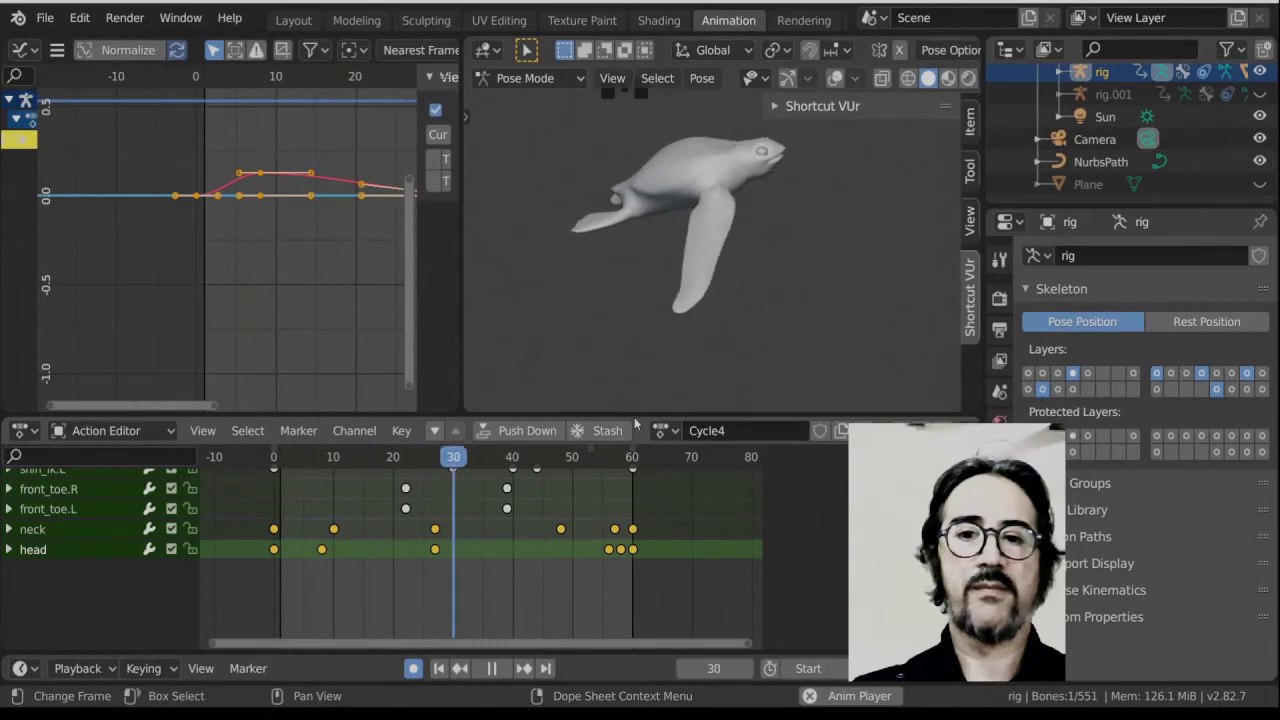
# Stop playback, scrub through the swim cycle, and enable the fake user for the Cycle4 action.
pyautogui.press('space')
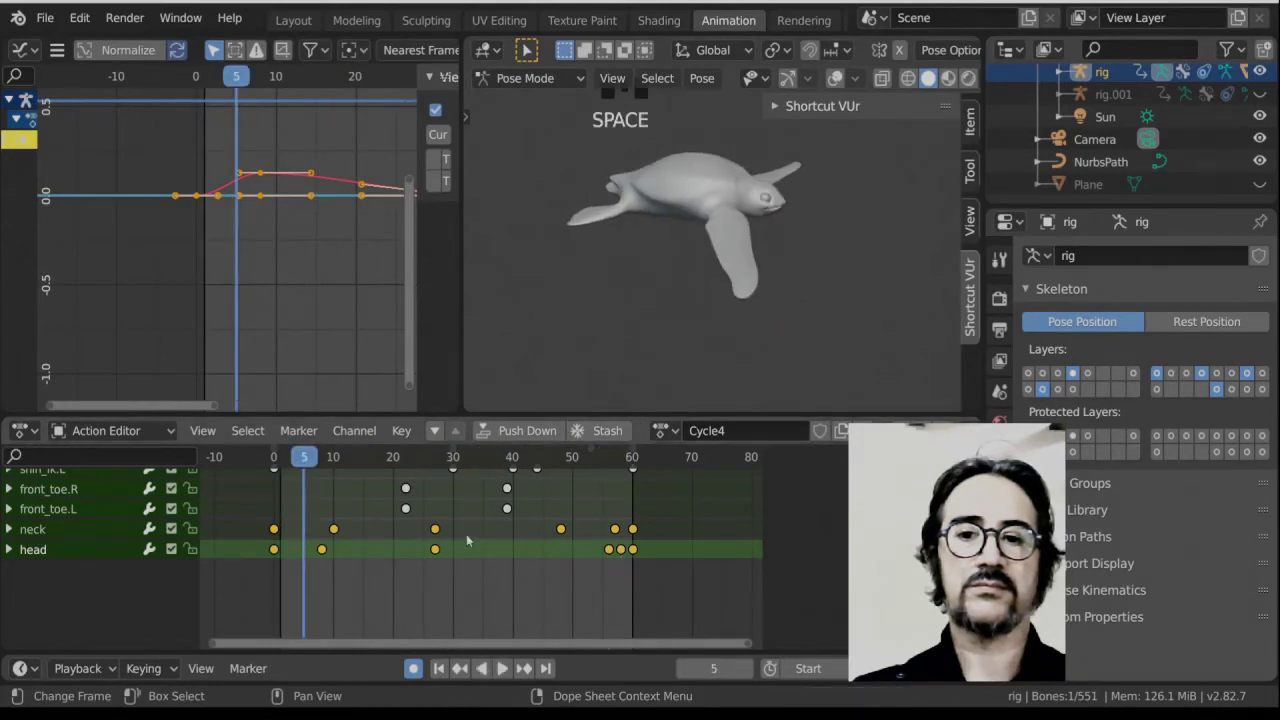
pyautogui.click(276, 456)
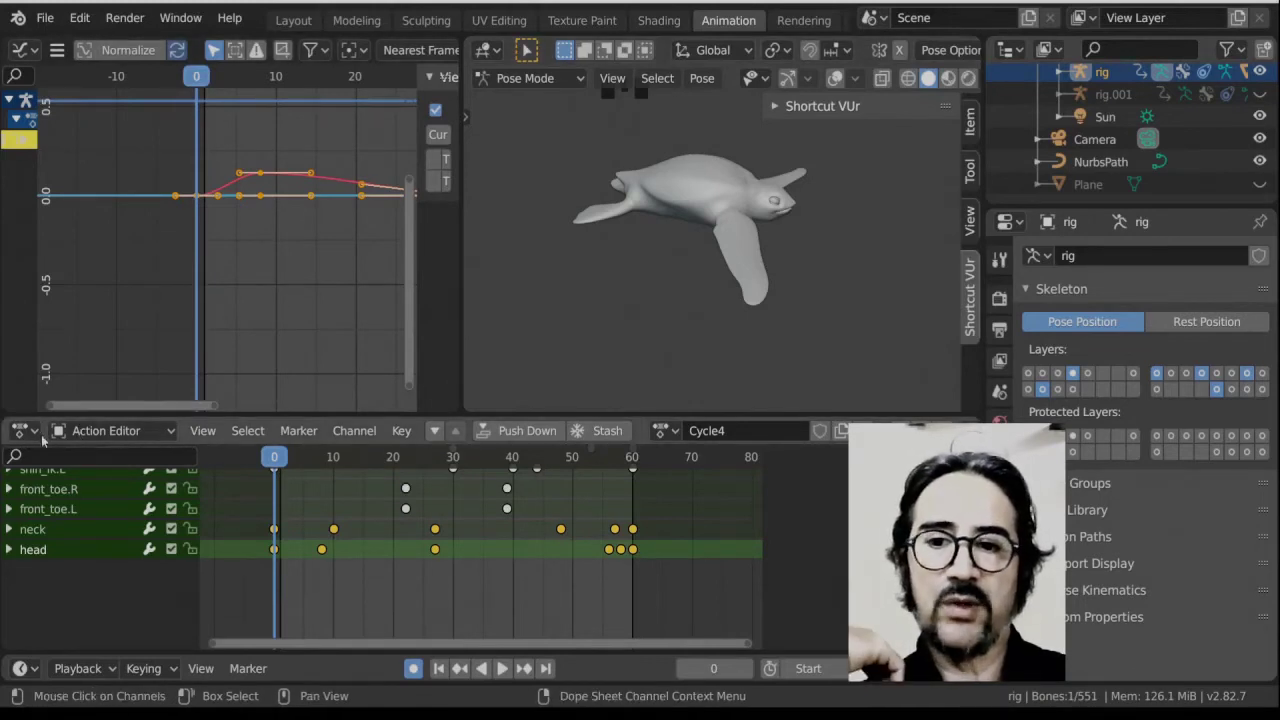
pyautogui.moveTo(770, 440); pyautogui.dragTo(628, 443, button='middle')
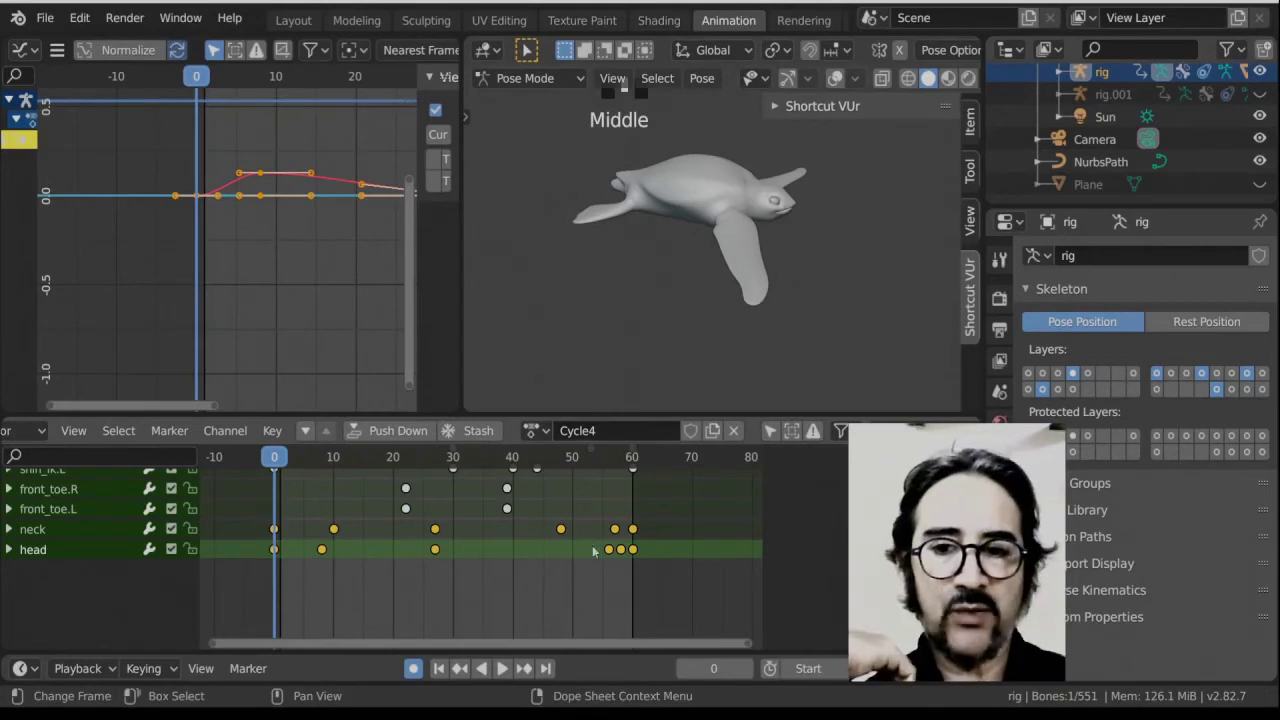
pyautogui.moveTo(293, 502); pyautogui.dragTo(363, 502)
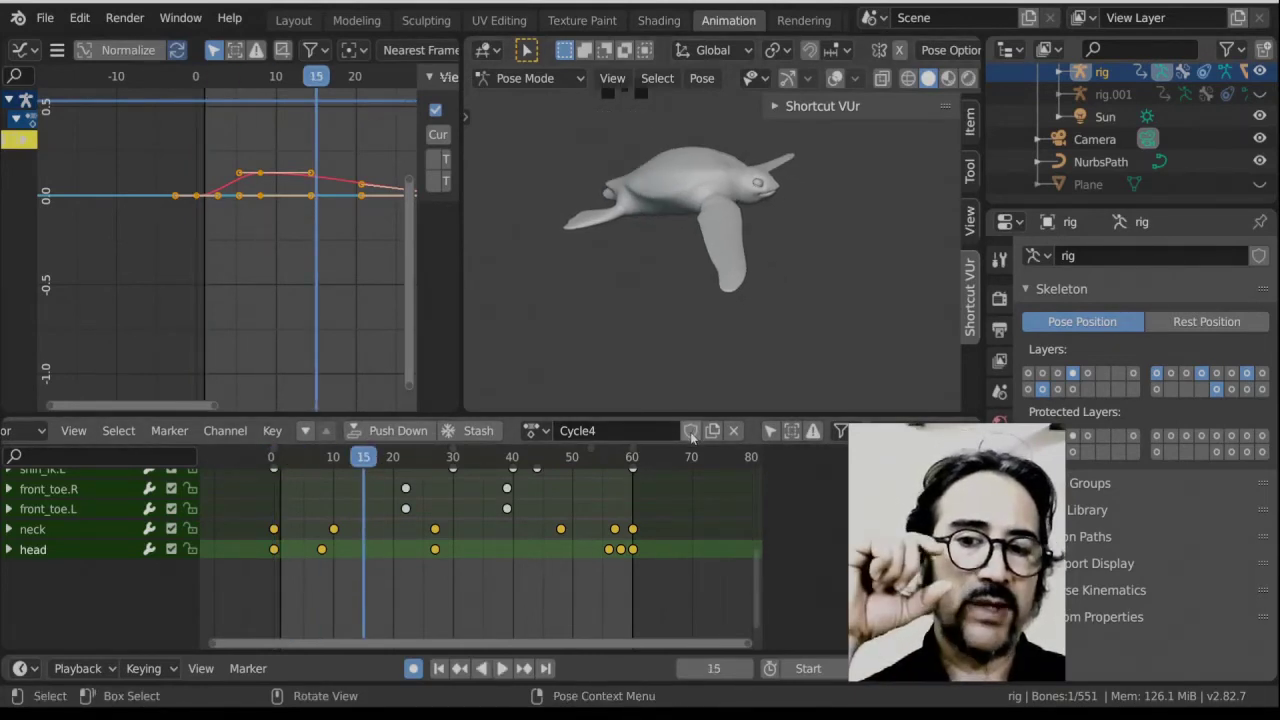
pyautogui.click(691, 432)
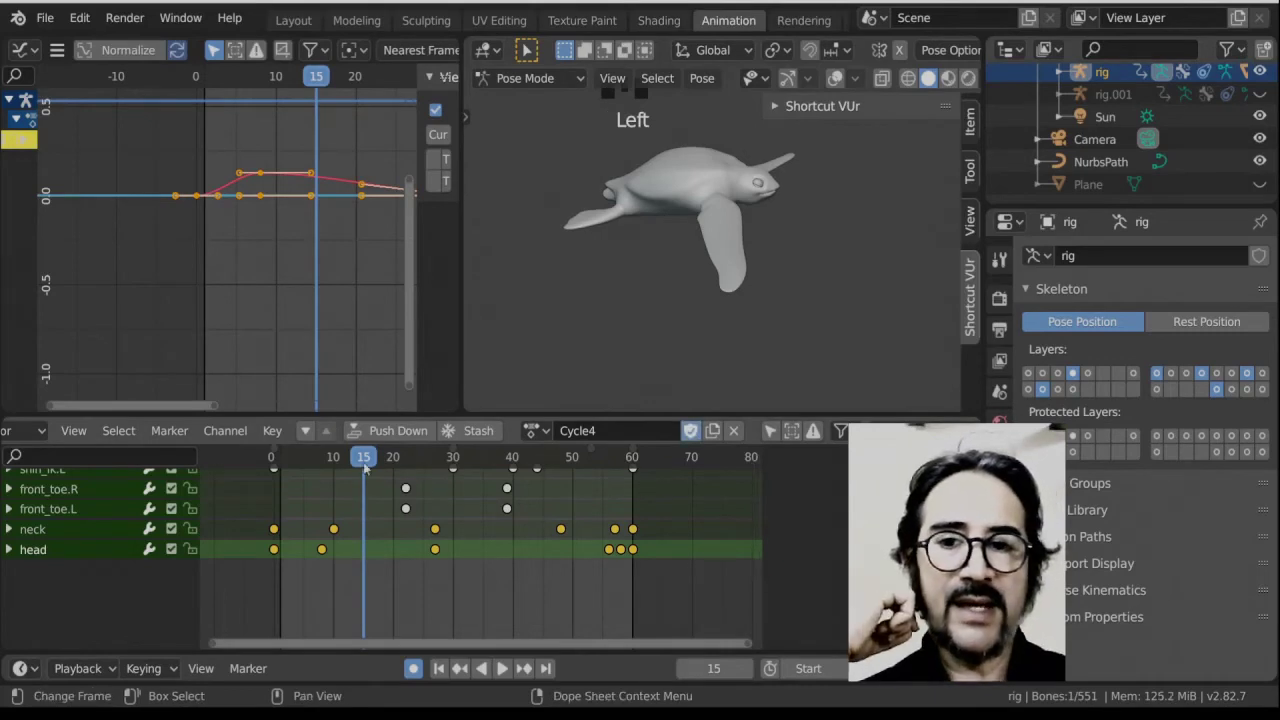
pyautogui.moveTo(364, 463); pyautogui.dragTo(306, 454)
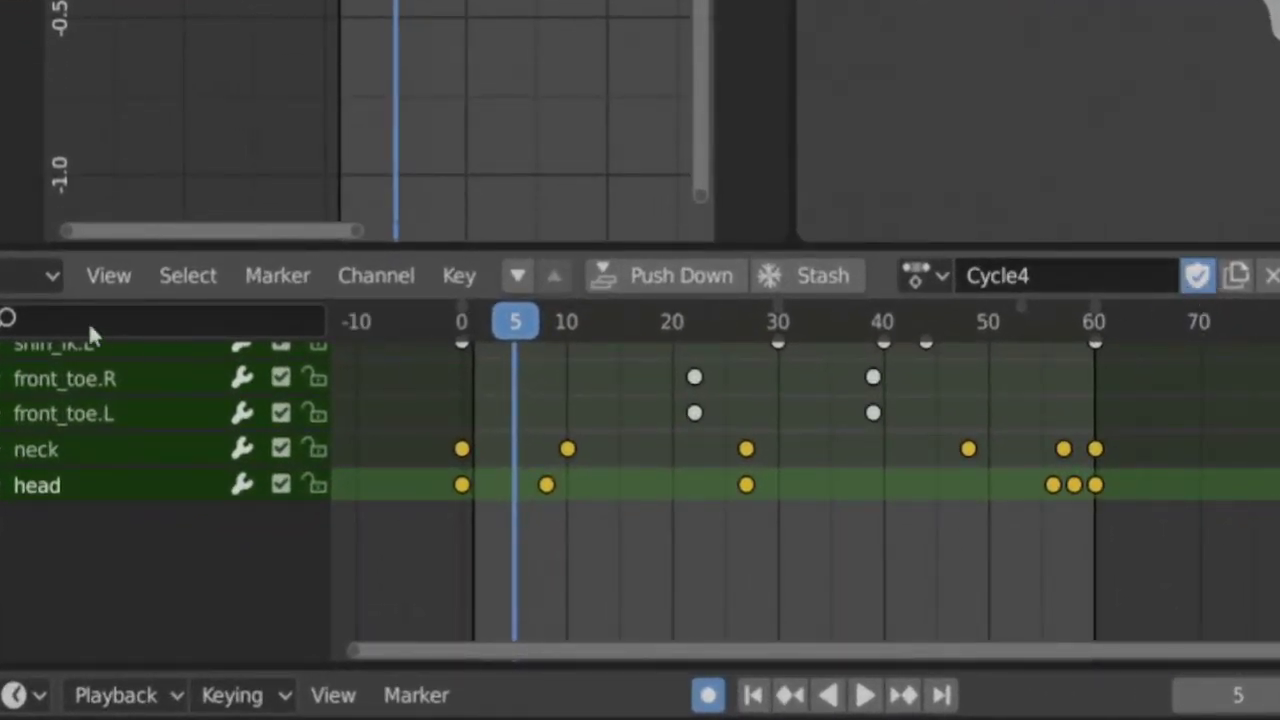
# Switch the Action Editor area to the Nonlinear Animation editor and move the playhead to frame 47.
pyautogui.hscroll(-5, 67, 277)
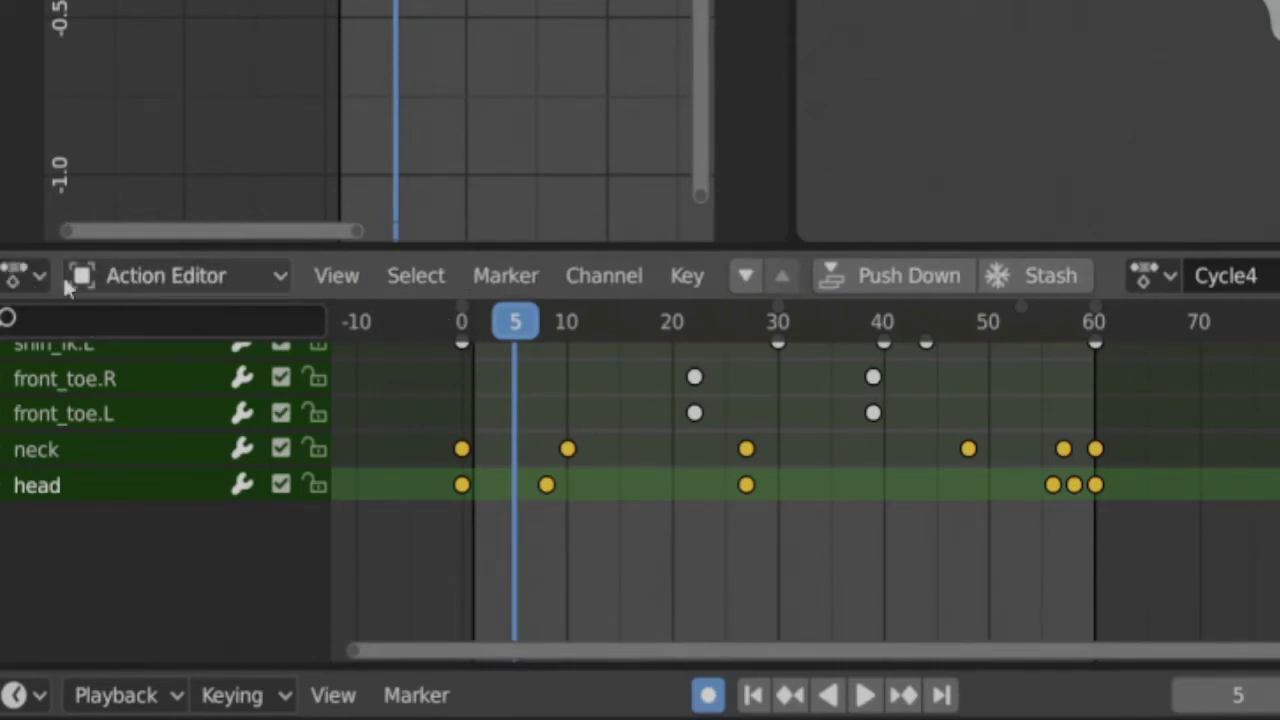
pyautogui.click(27, 277)
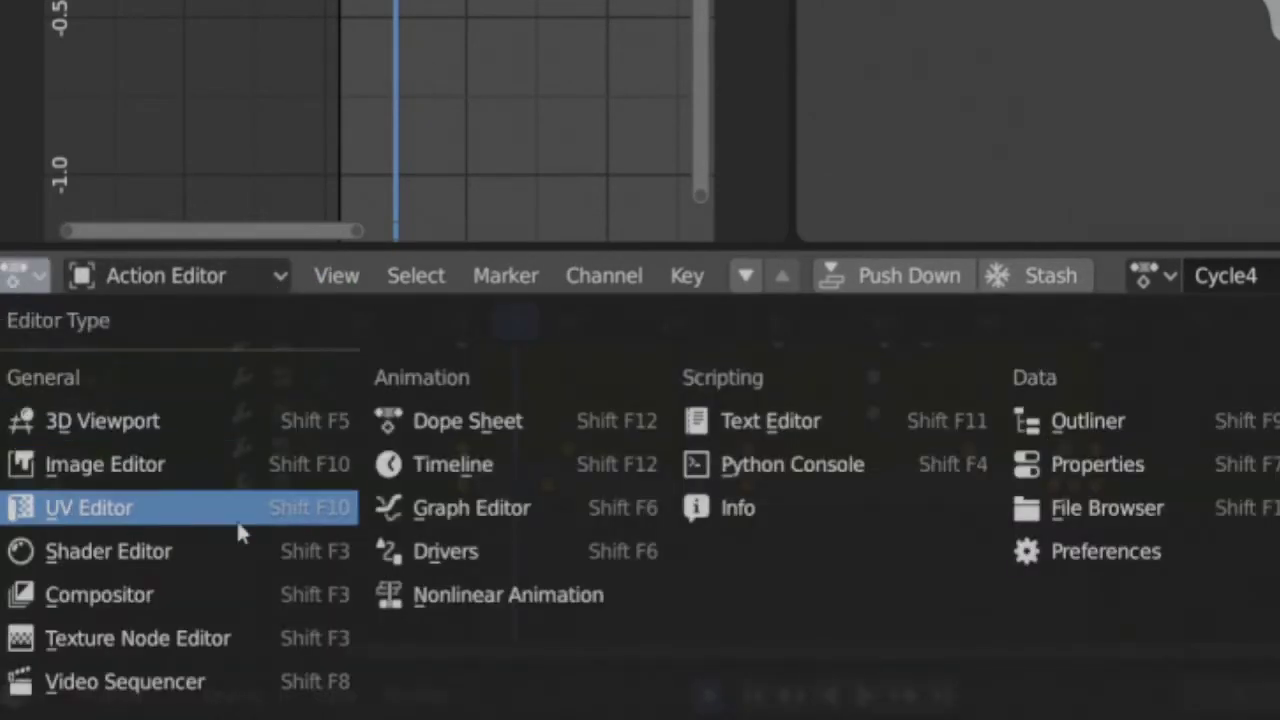
pyautogui.click(463, 597)
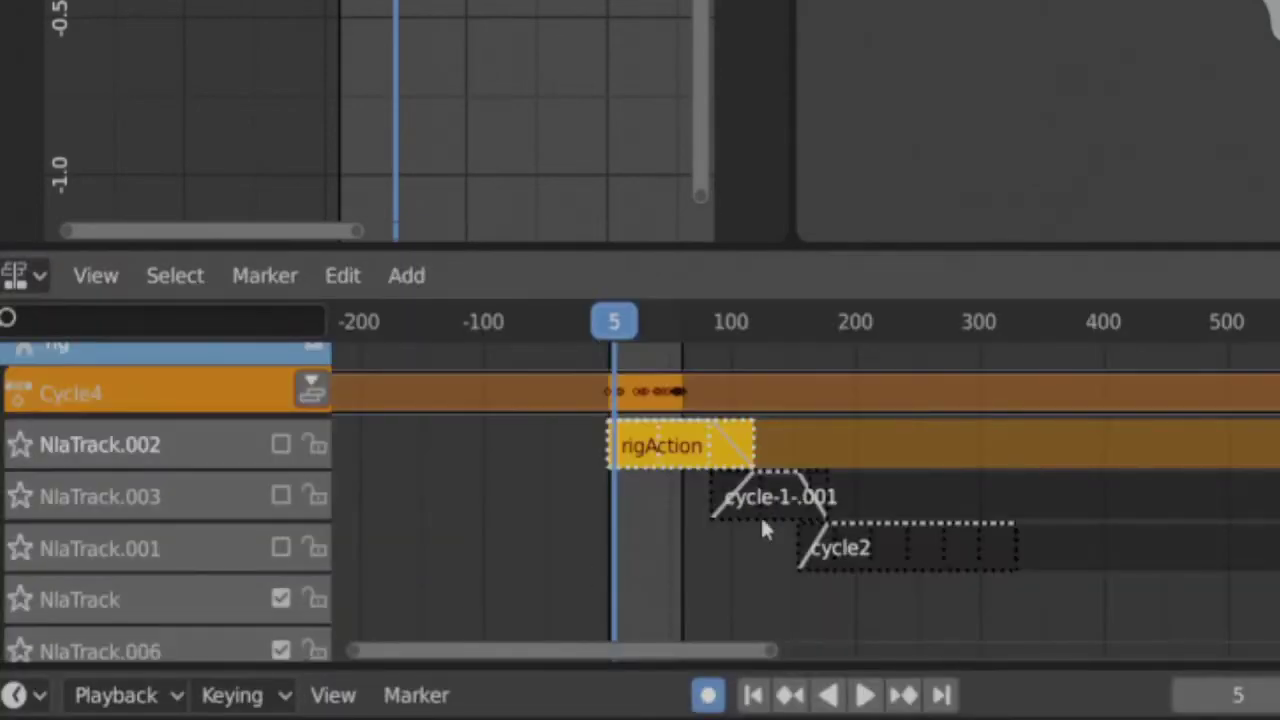
pyautogui.scroll(7, 680, 514)
pyautogui.moveTo(626, 494); pyautogui.dragTo(697, 503, button='middle')
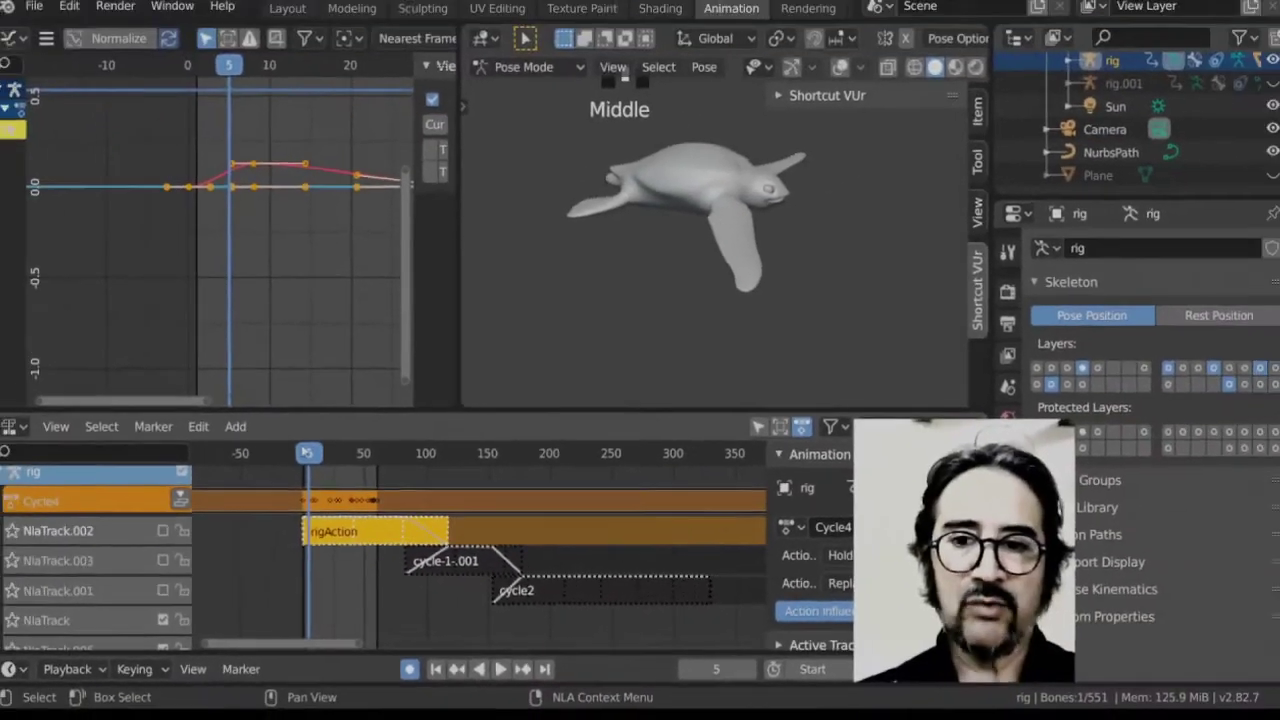
pyautogui.moveTo(492, 413); pyautogui.dragTo(646, 413)
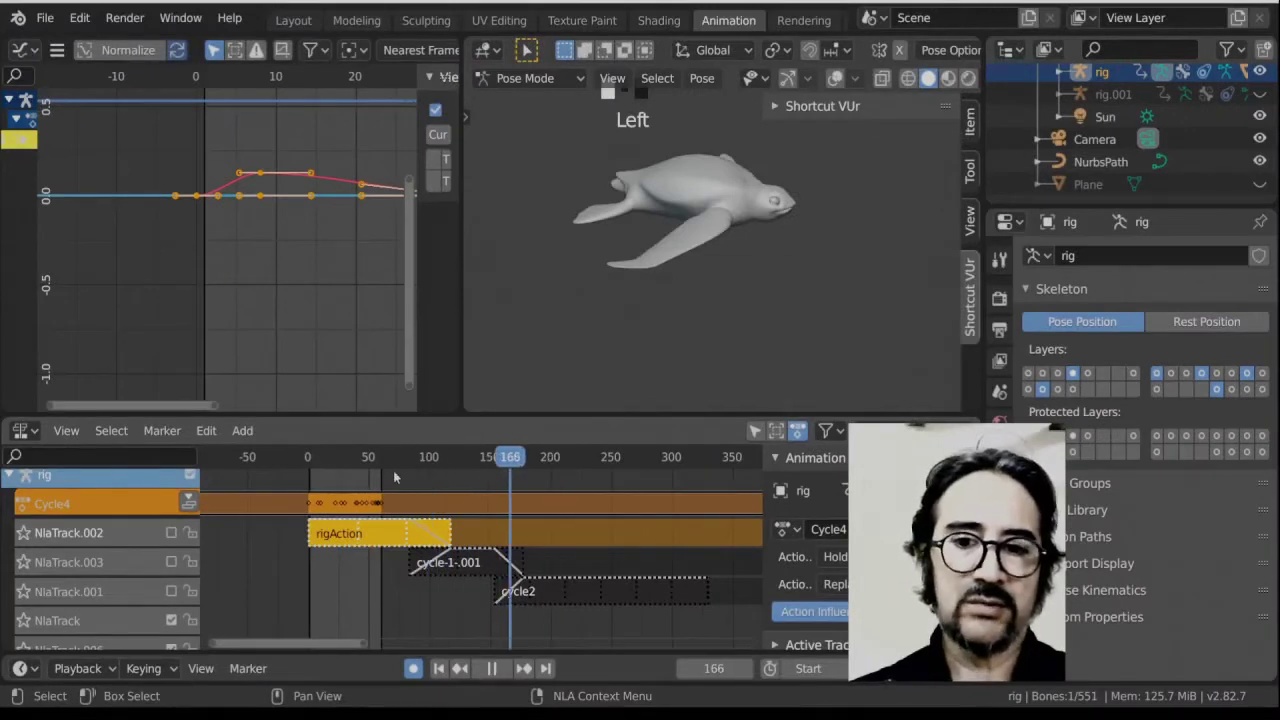
pyautogui.click(365, 456)
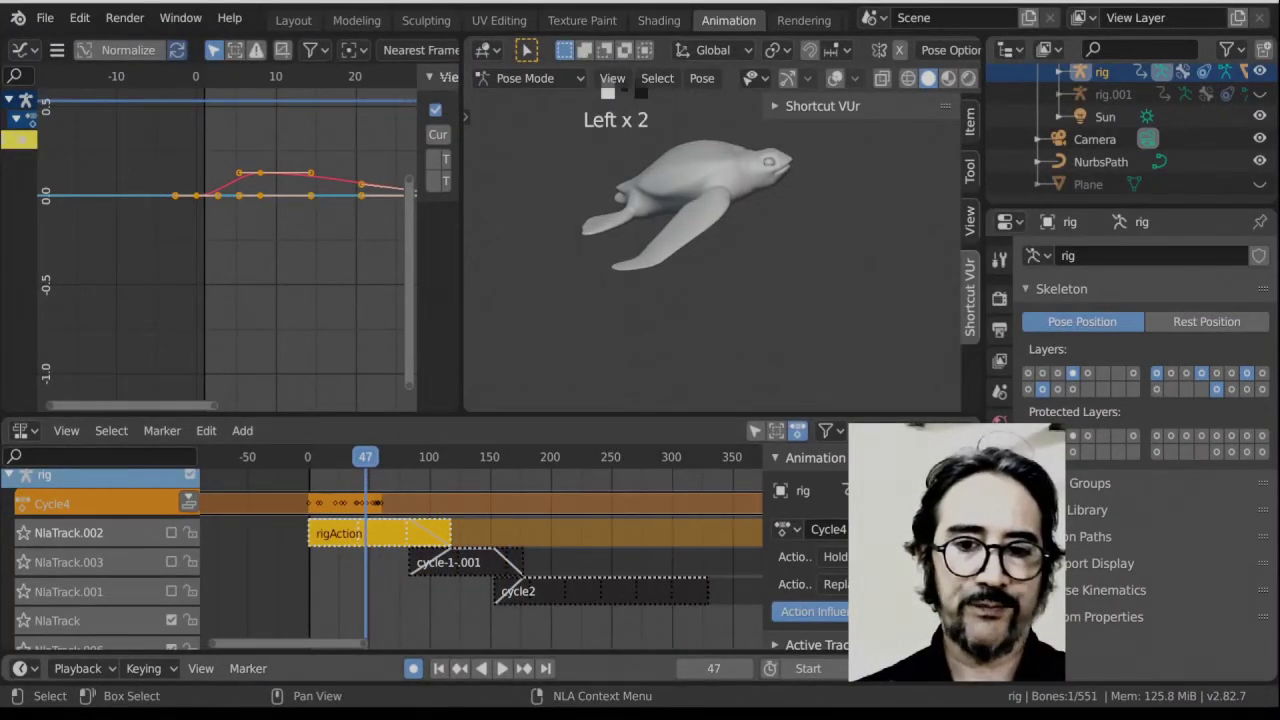
# Select the rigAction, cycle-1-.001 and cycle2 strips and move them together about 80 frames later.
pyautogui.scroll(-4, 244, 558)
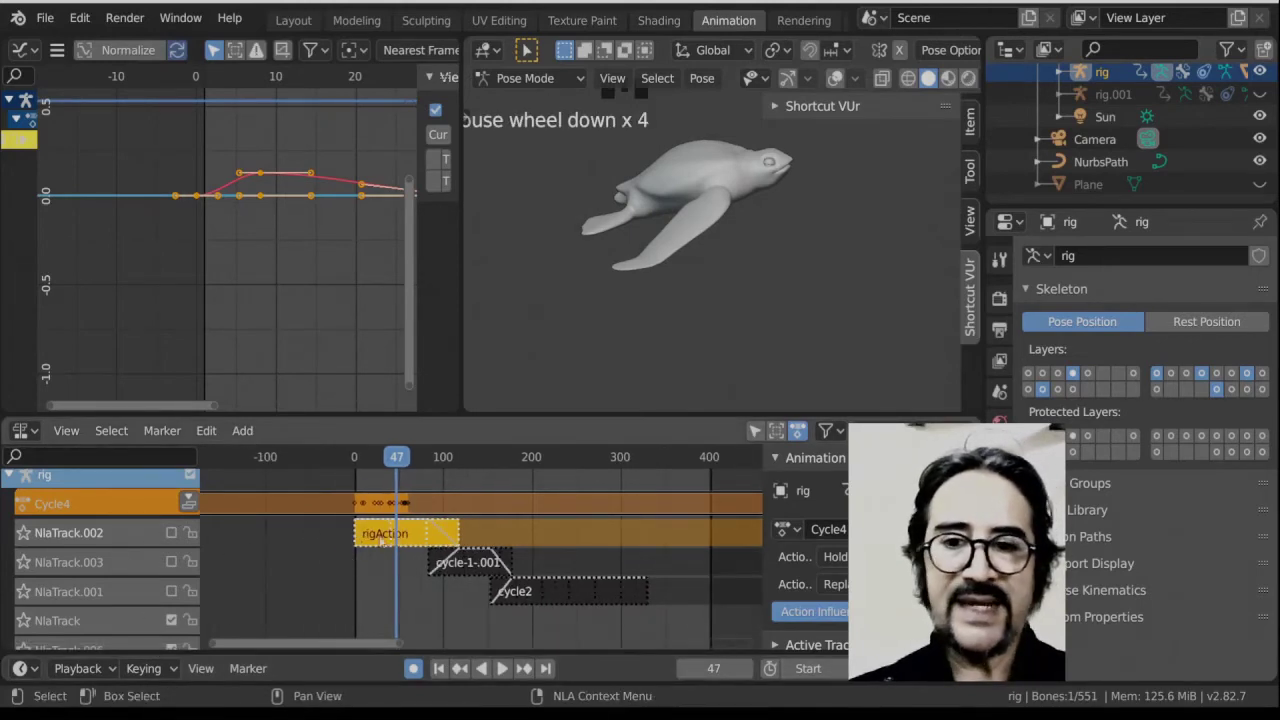
pyautogui.click(381, 540)
pyautogui.keyDown('shift'); pyautogui.click(470, 570); pyautogui.keyUp('shift')
pyautogui.keyDown('shift'); pyautogui.click(544, 592); pyautogui.keyUp('shift')
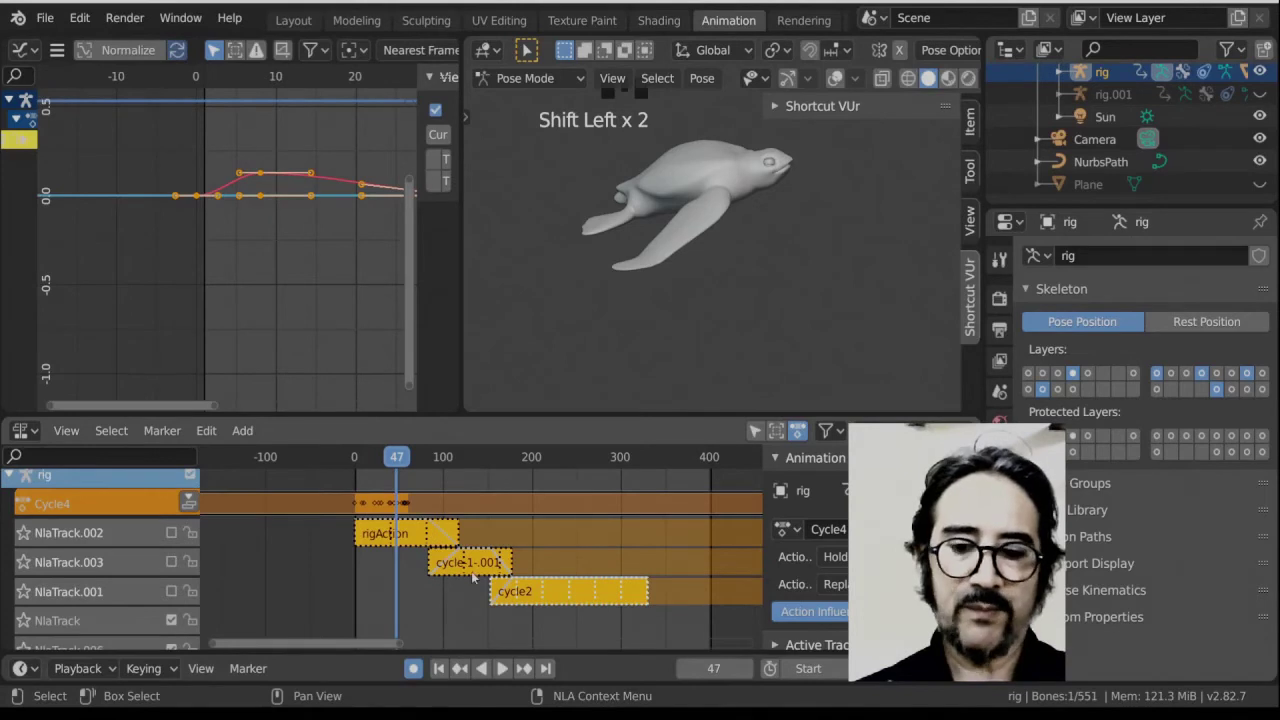
pyautogui.press('g')
pyautogui.click(473, 541)
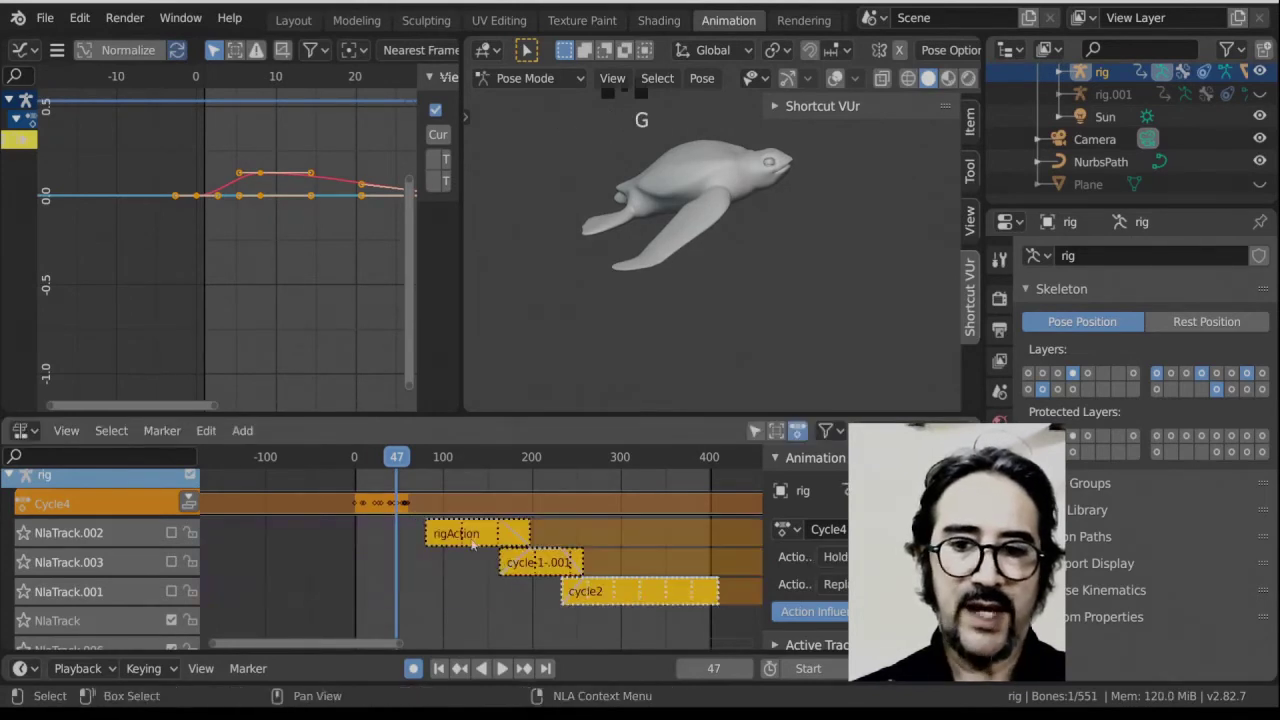
# Push the Cycle4 action down as a new NLA strip and shift the strip a few frames later on its track.
pyautogui.click(384, 510)
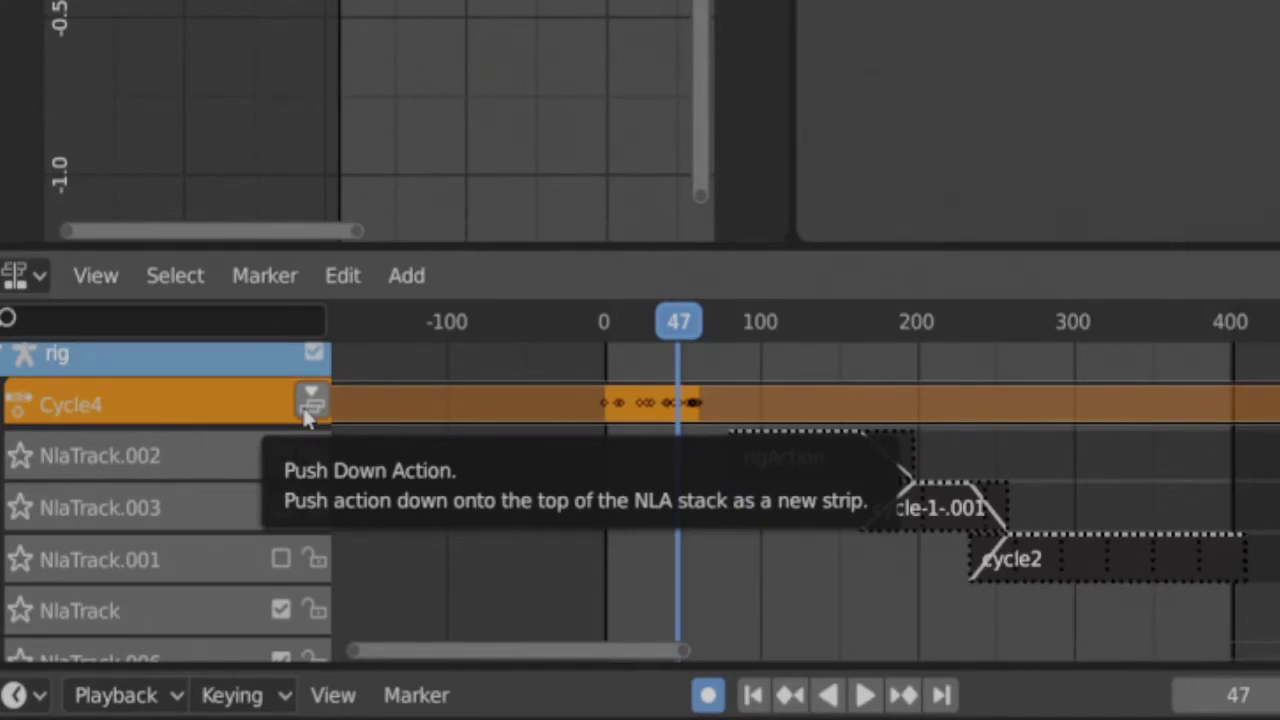
pyautogui.click(308, 410)
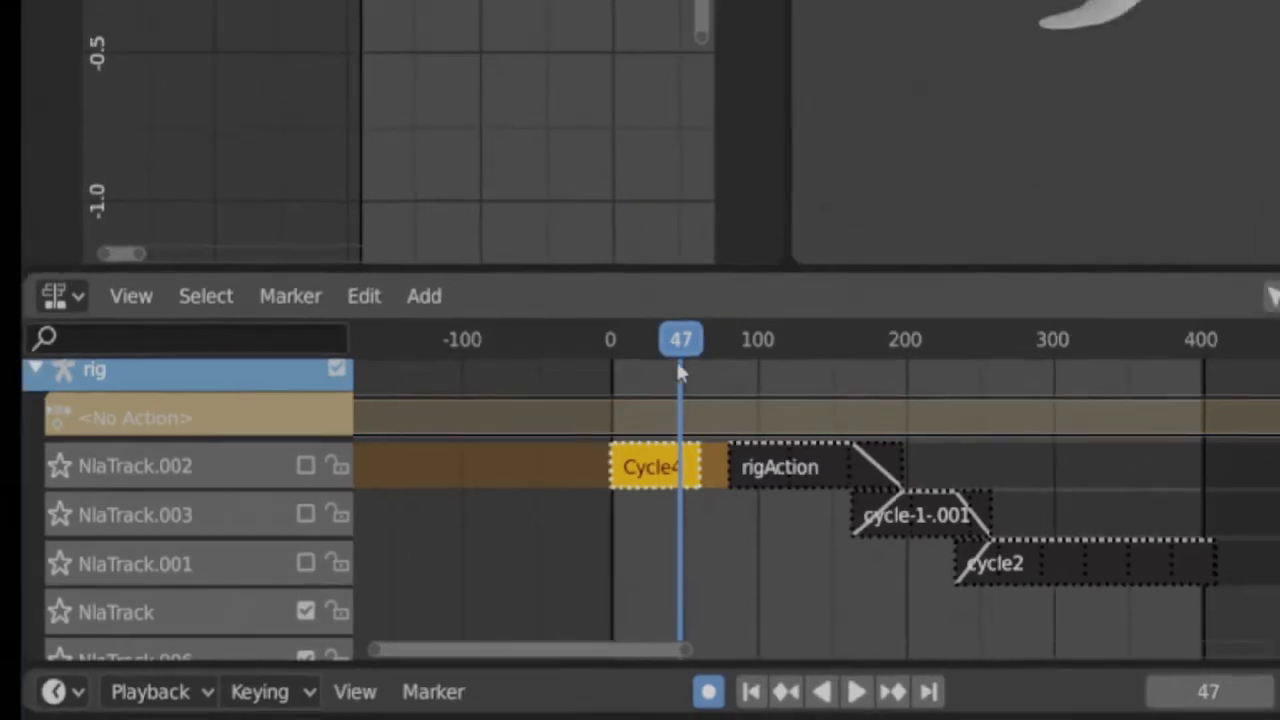
pyautogui.moveTo(676, 324); pyautogui.dragTo(612, 328)
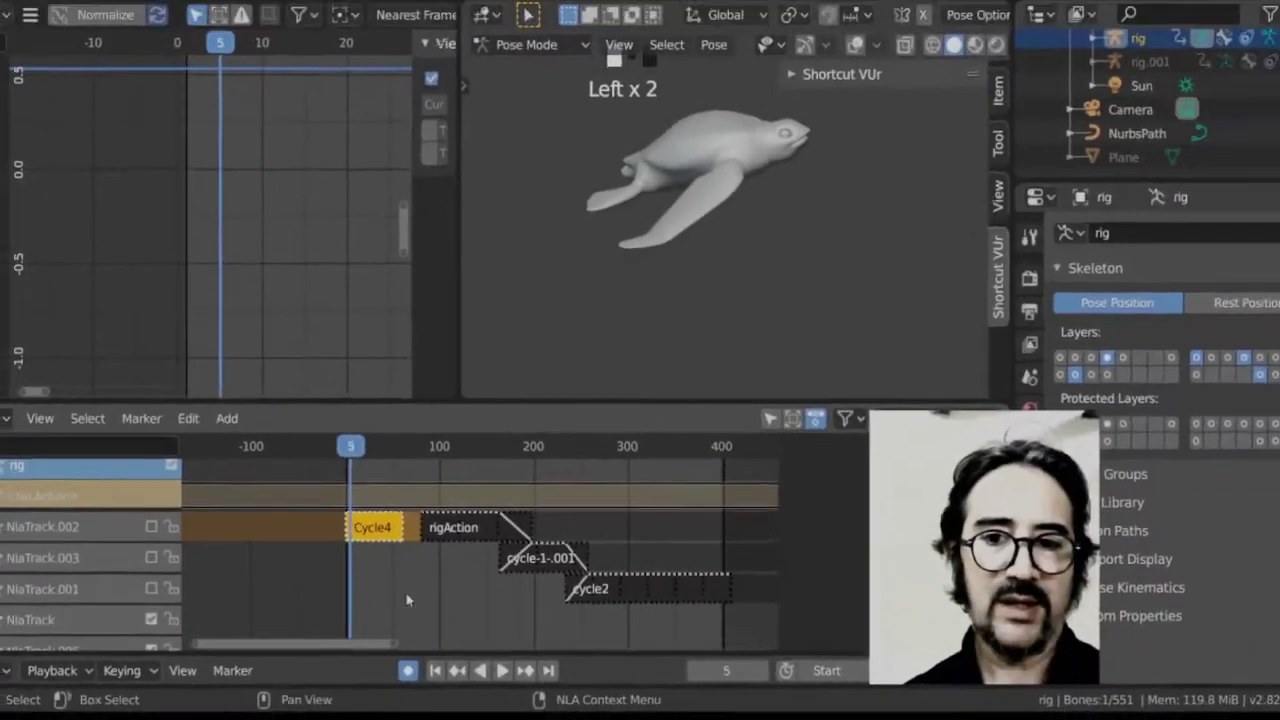
pyautogui.click(642, 457)
pyautogui.press('g')
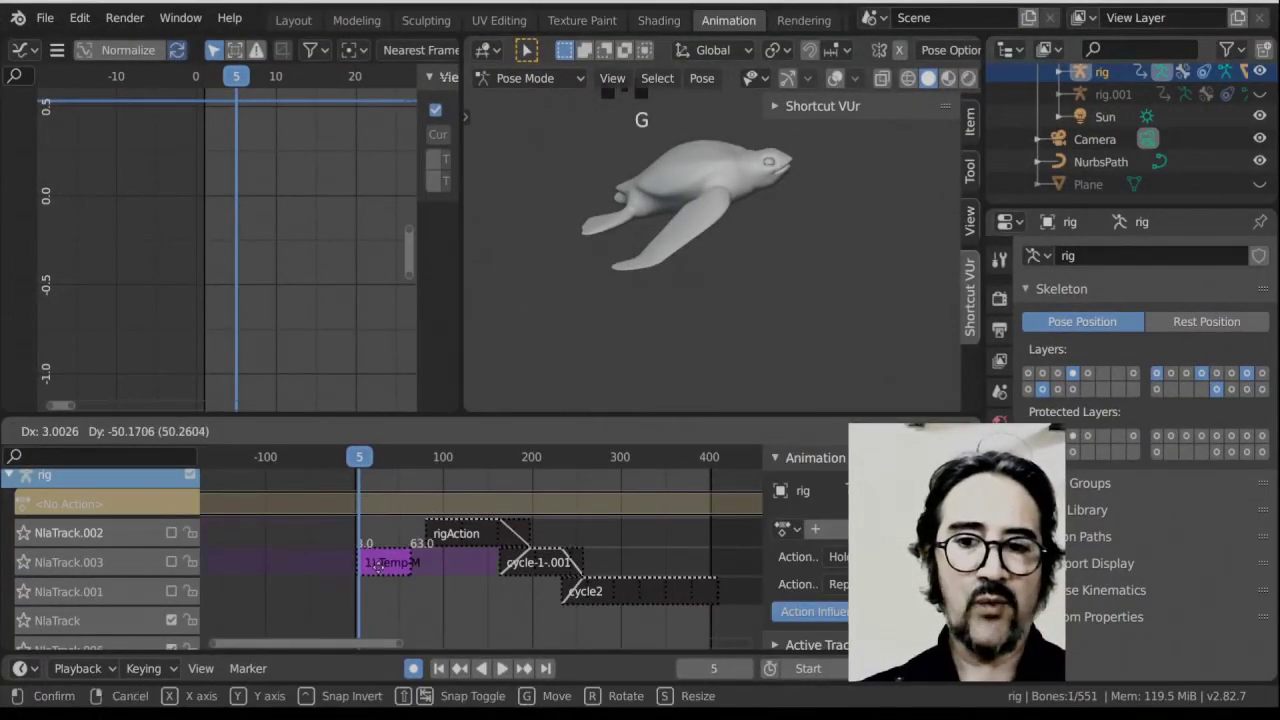
pyautogui.click(380, 527)
# Move the rigAction, cycle-1-.001 and cycle2 strips down one track each and about 11 frames later.
pyautogui.click(474, 537)
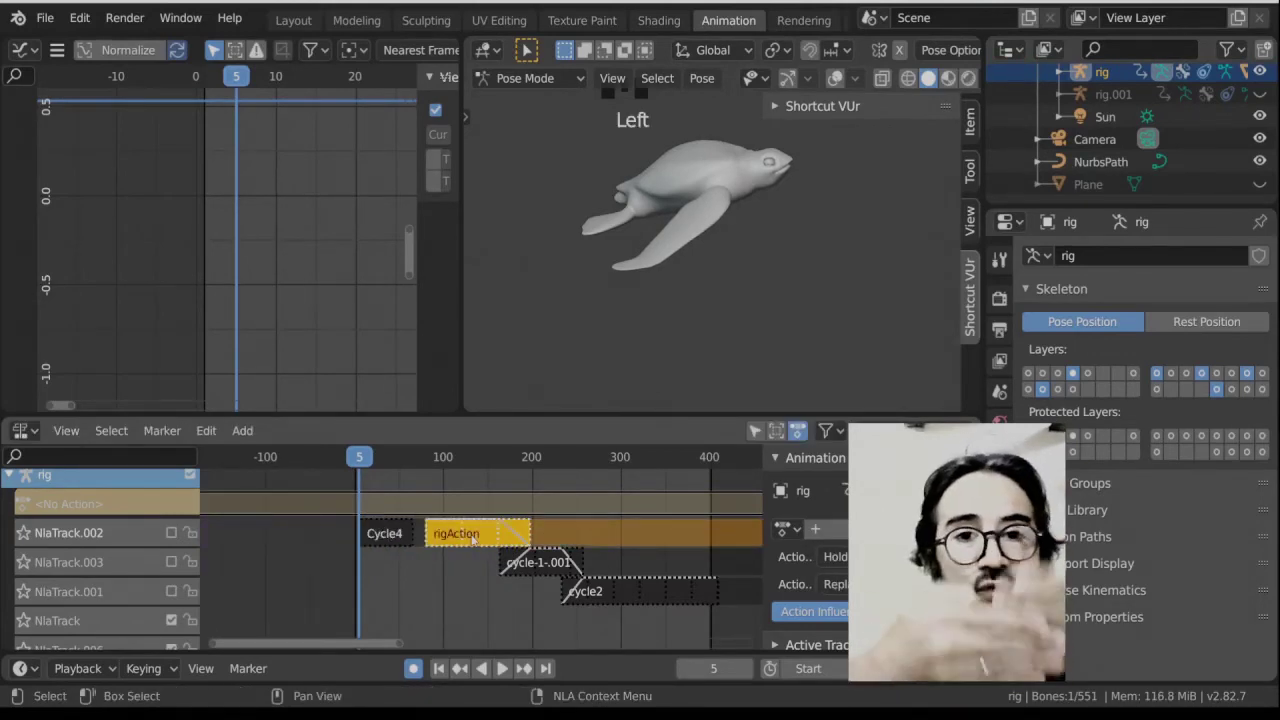
pyautogui.keyDown('shift'); pyautogui.click(505, 566); pyautogui.keyUp('shift')
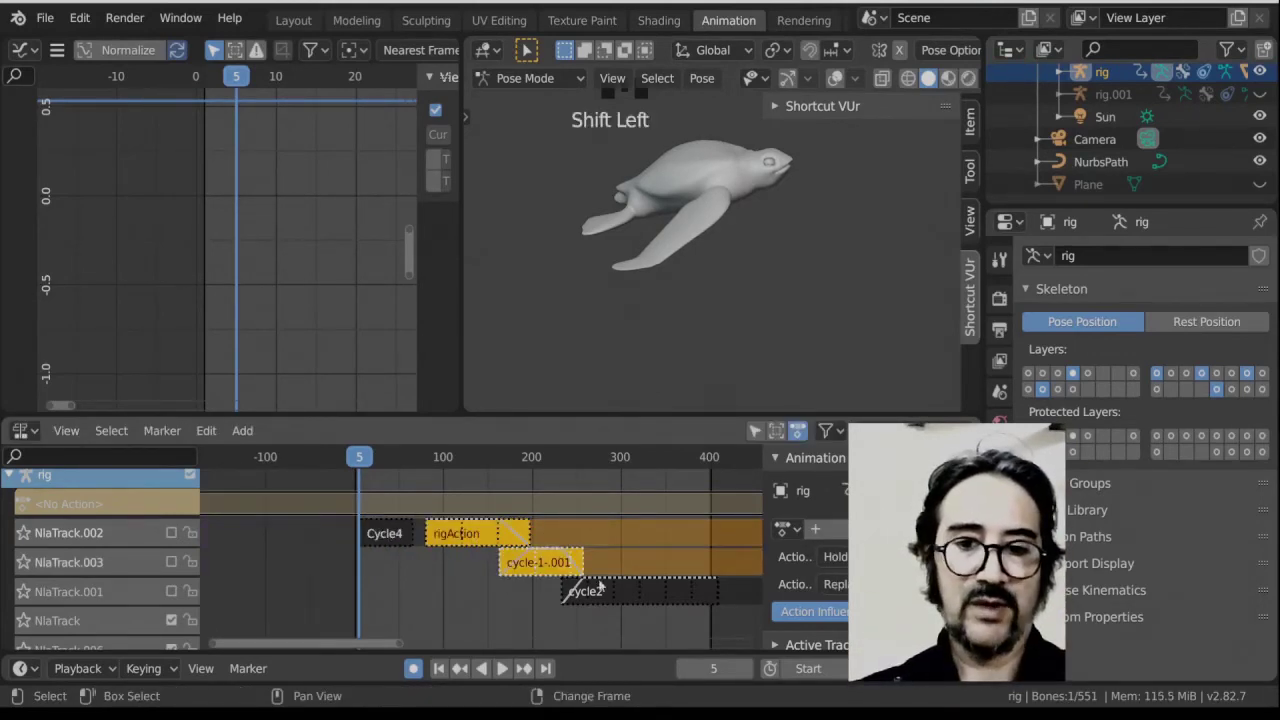
pyautogui.keyDown('shift'); pyautogui.click(600, 590); pyautogui.keyUp('shift')
pyautogui.press('g')
pyautogui.click(622, 628)
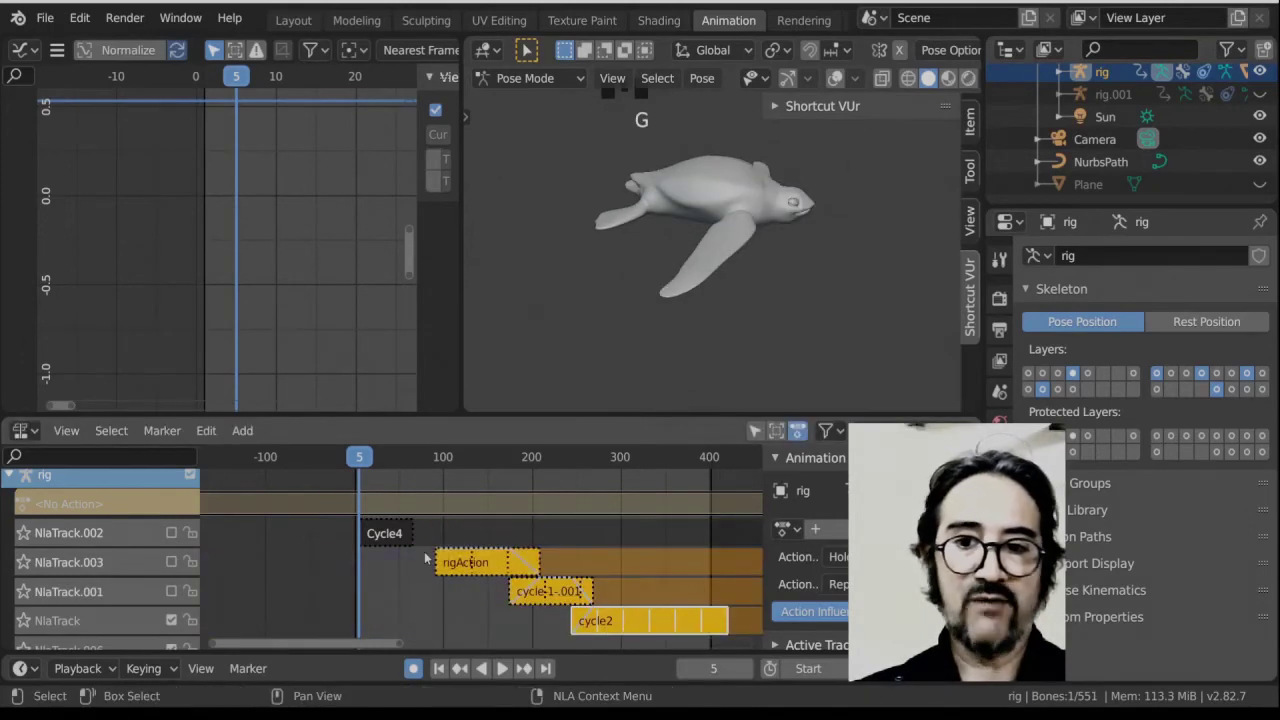
# Increase the Cycle4 strip's Repeat value so the strip extends to about frame 200.
pyautogui.click(396, 538)
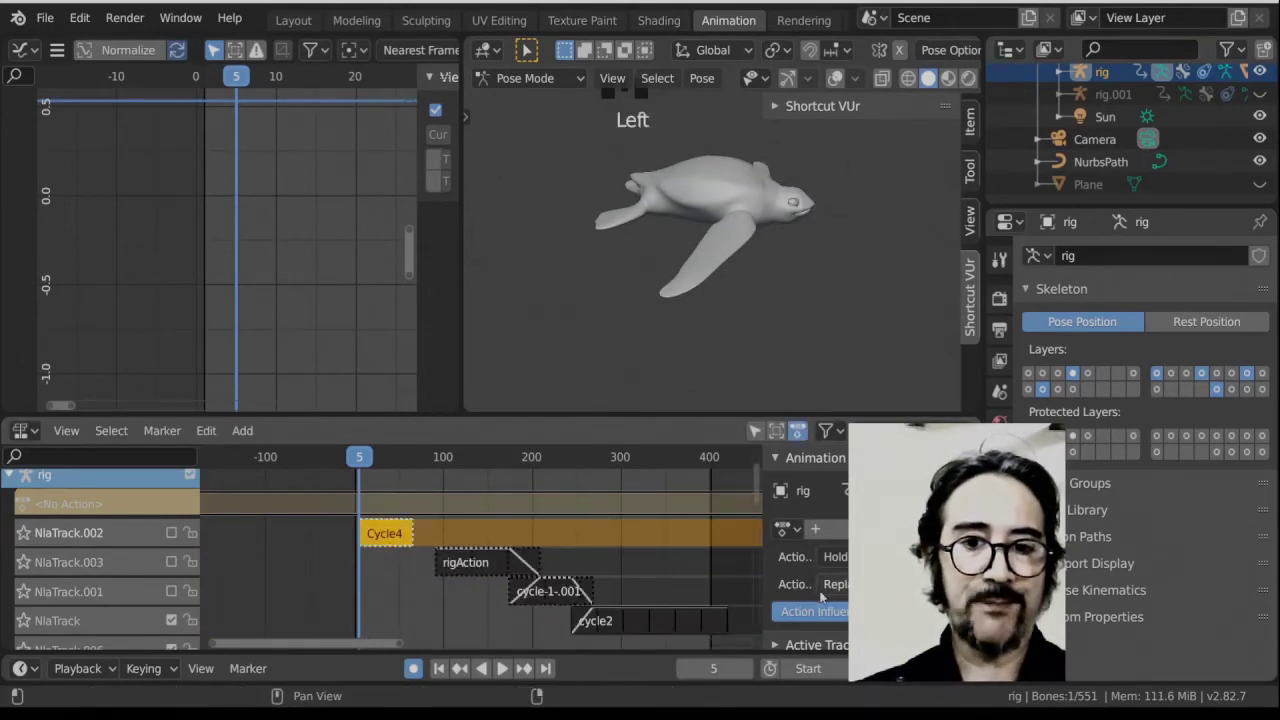
pyautogui.moveTo(806, 620); pyautogui.dragTo(806, 450, button='middle')
pyautogui.moveTo(810, 563); pyautogui.dragTo(804, 482, button='middle')
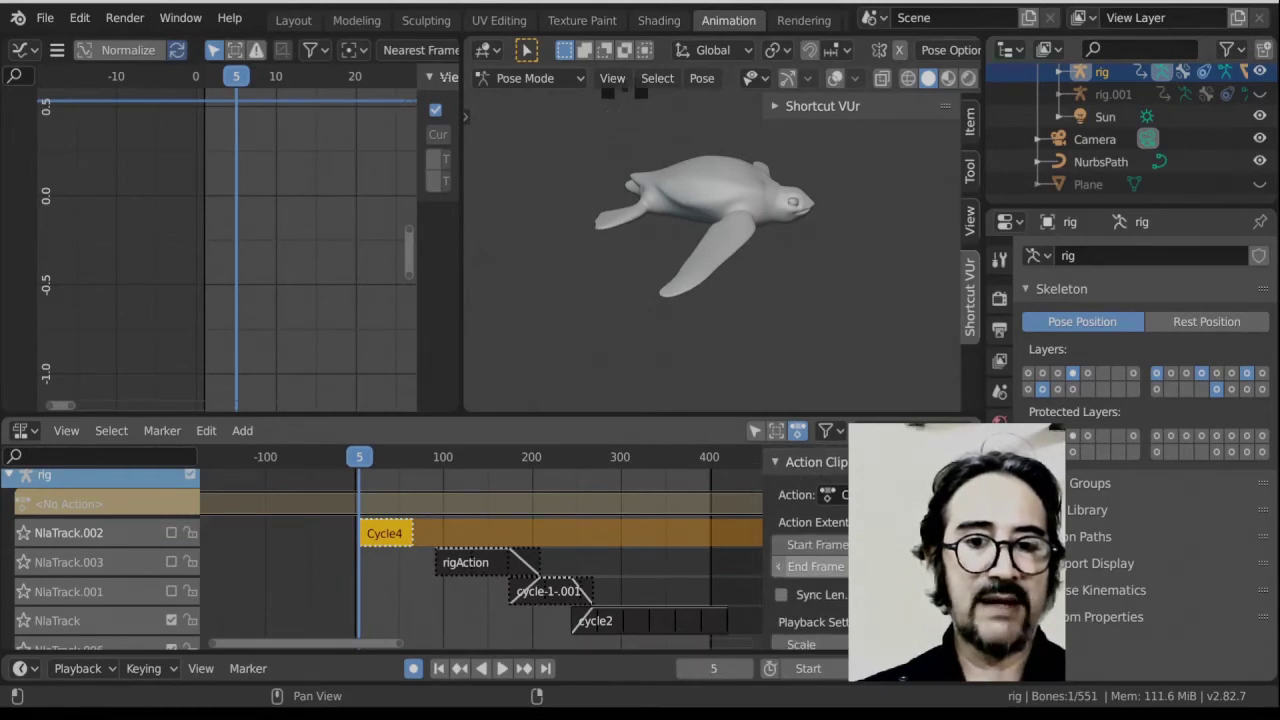
pyautogui.moveTo(790, 566); pyautogui.dragTo(838, 485, button='middle')
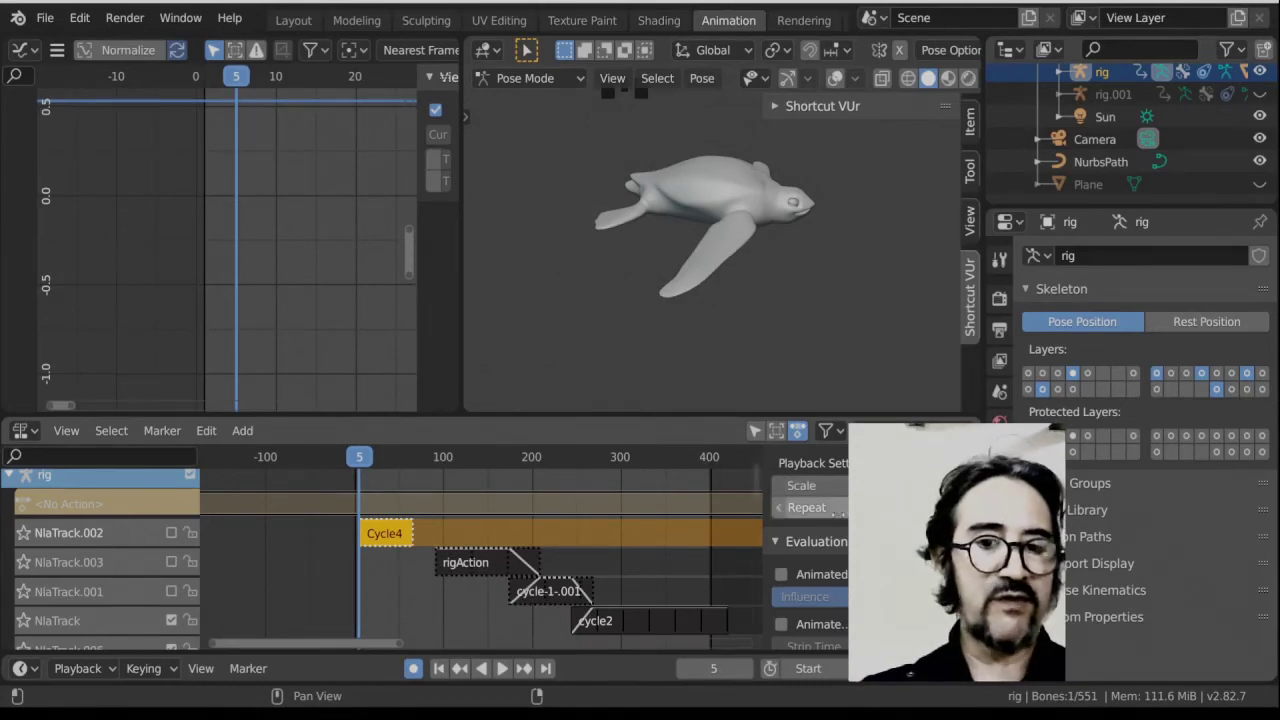
pyautogui.moveTo(806, 507)
pyautogui.mouseDown()
pyautogui.moveTo(850, 507)
pyautogui.moveTo(830, 507)
pyautogui.mouseUp()
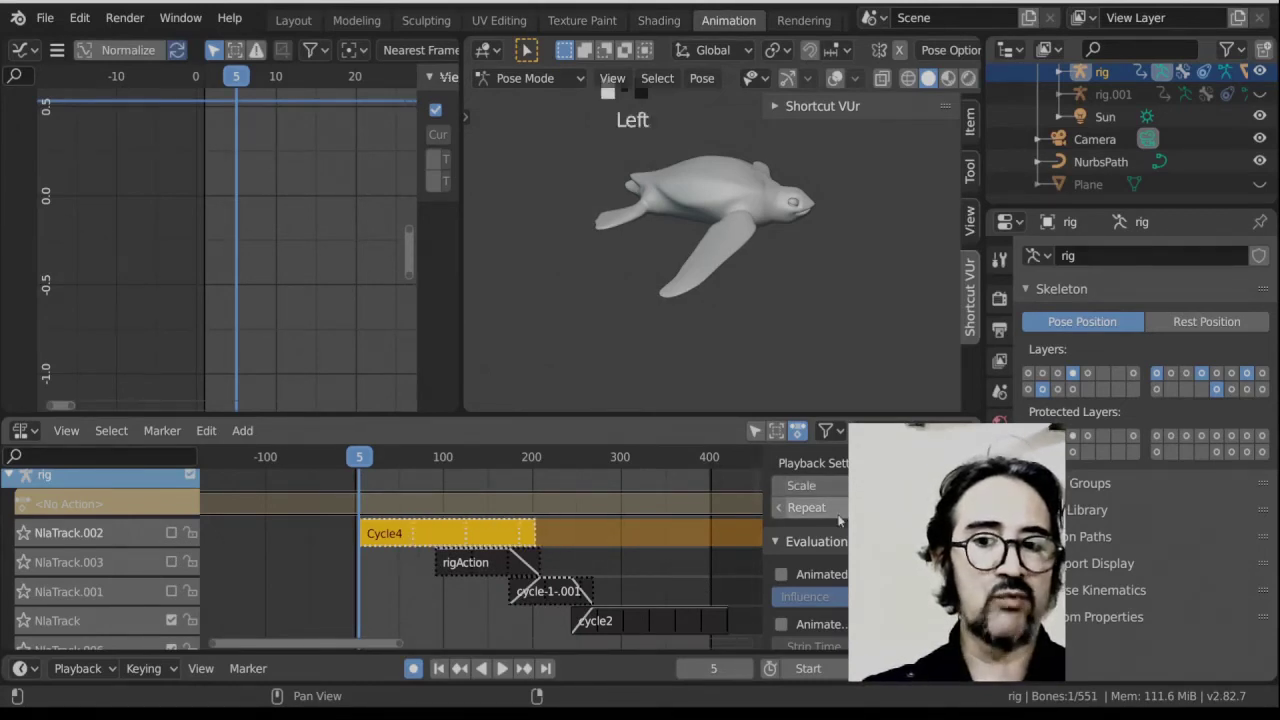
# Enable the track holding the Cycle4 strip and mute the track holding the cycle2 strip.
pyautogui.click(171, 532)
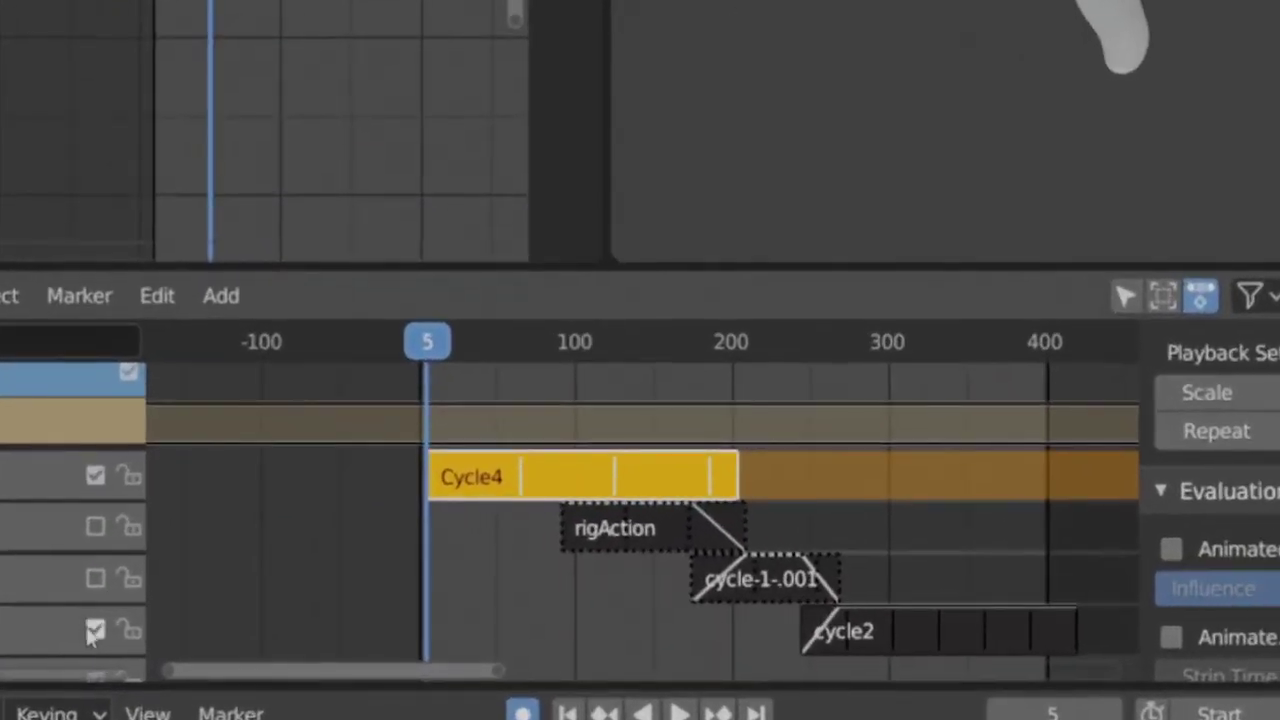
pyautogui.click(92, 633)
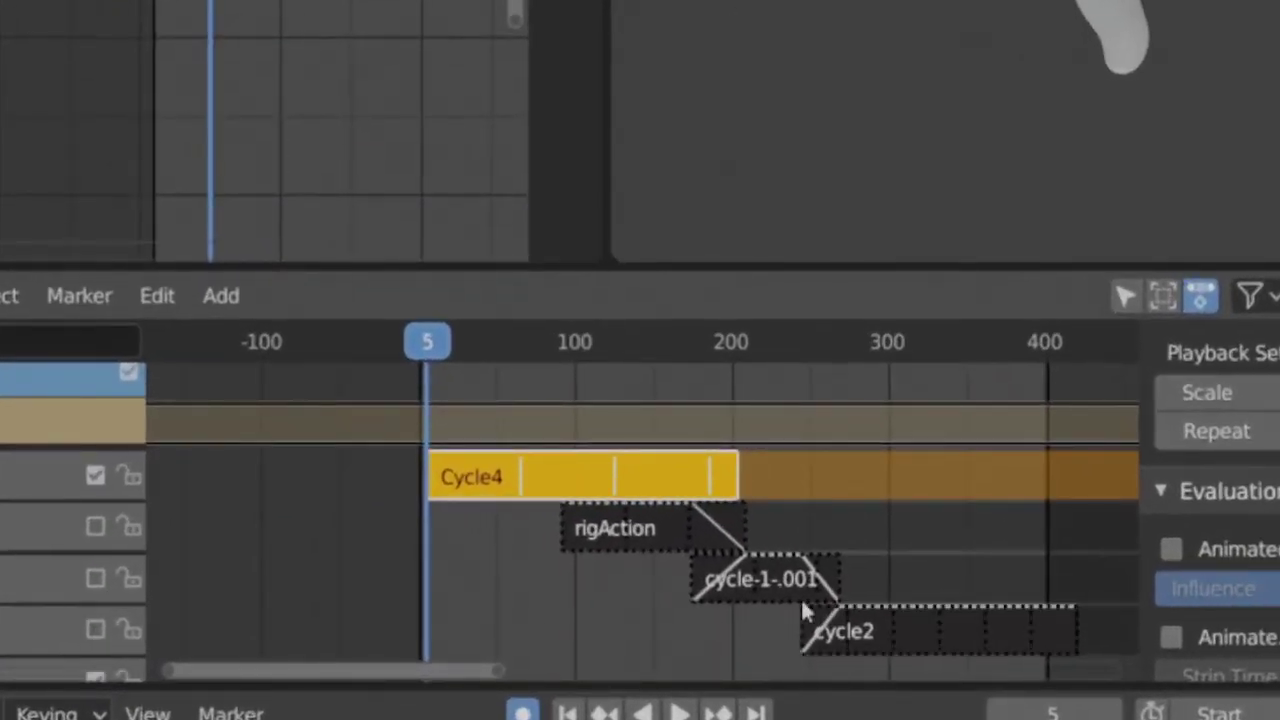
pyautogui.moveTo(758, 643); pyautogui.dragTo(751, 599, button='middle')
pyautogui.moveTo(520, 540); pyautogui.dragTo(535, 634, button='middle')
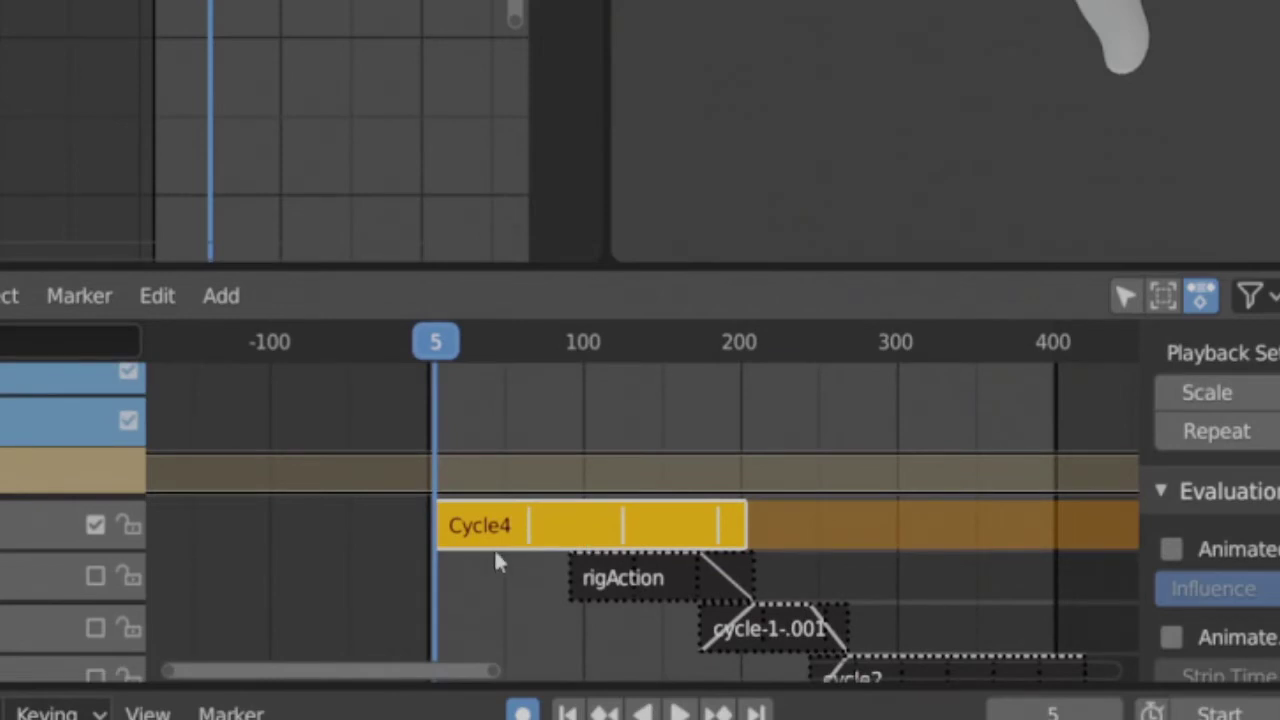
# Play the repeated Cycle4 strip, check the turtle's motion from another angle, and return to frame 0.
pyautogui.press('space')
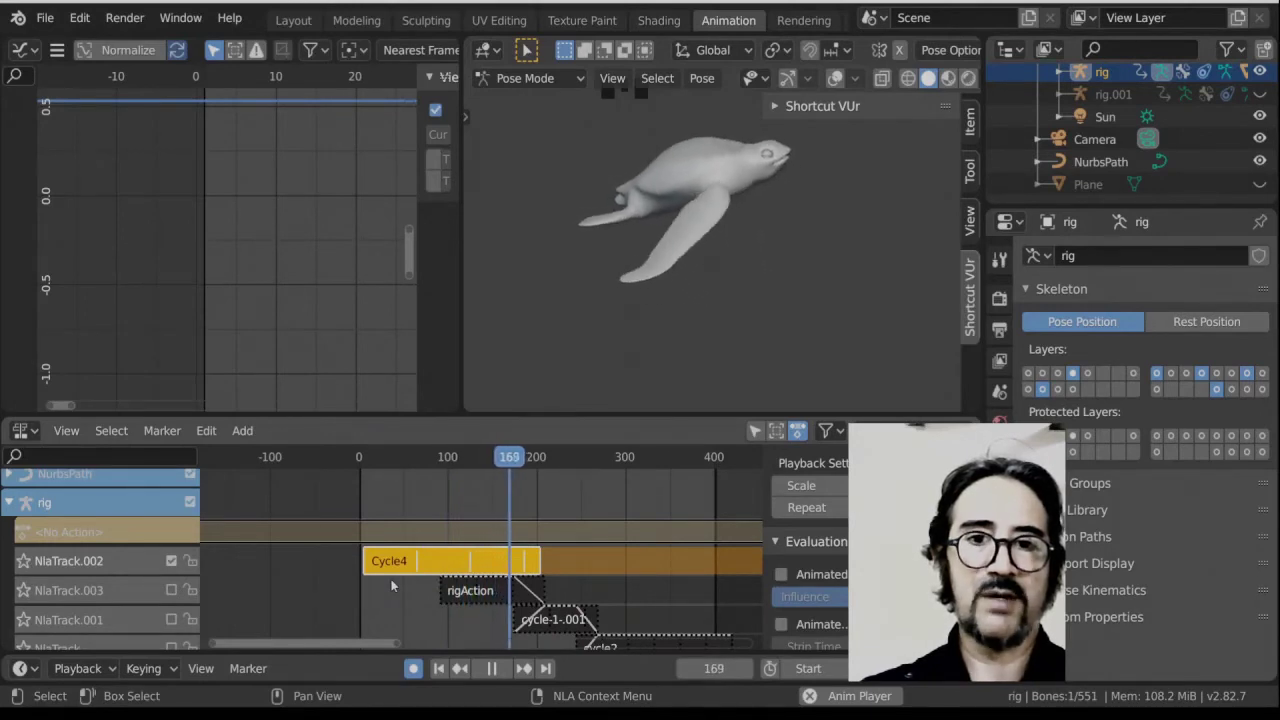
pyautogui.press('space')
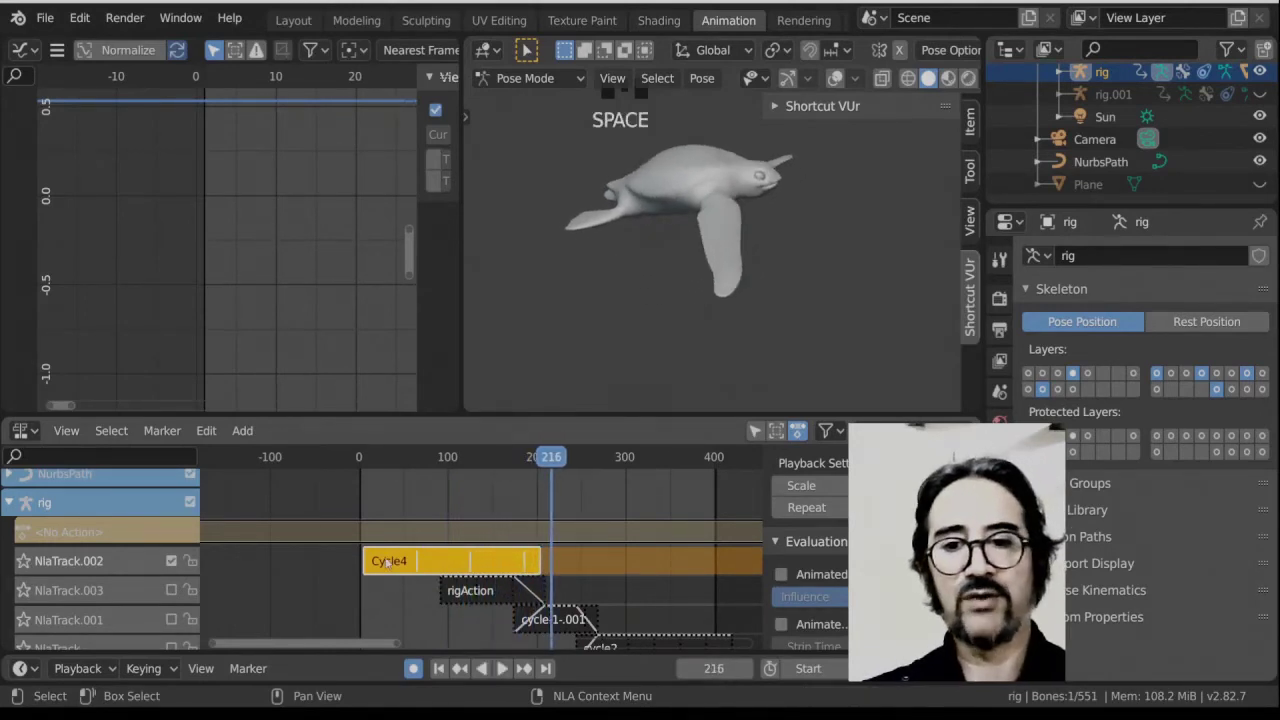
pyautogui.click(392, 586)
pyautogui.moveTo(716, 261); pyautogui.dragTo(742, 251, button='middle')
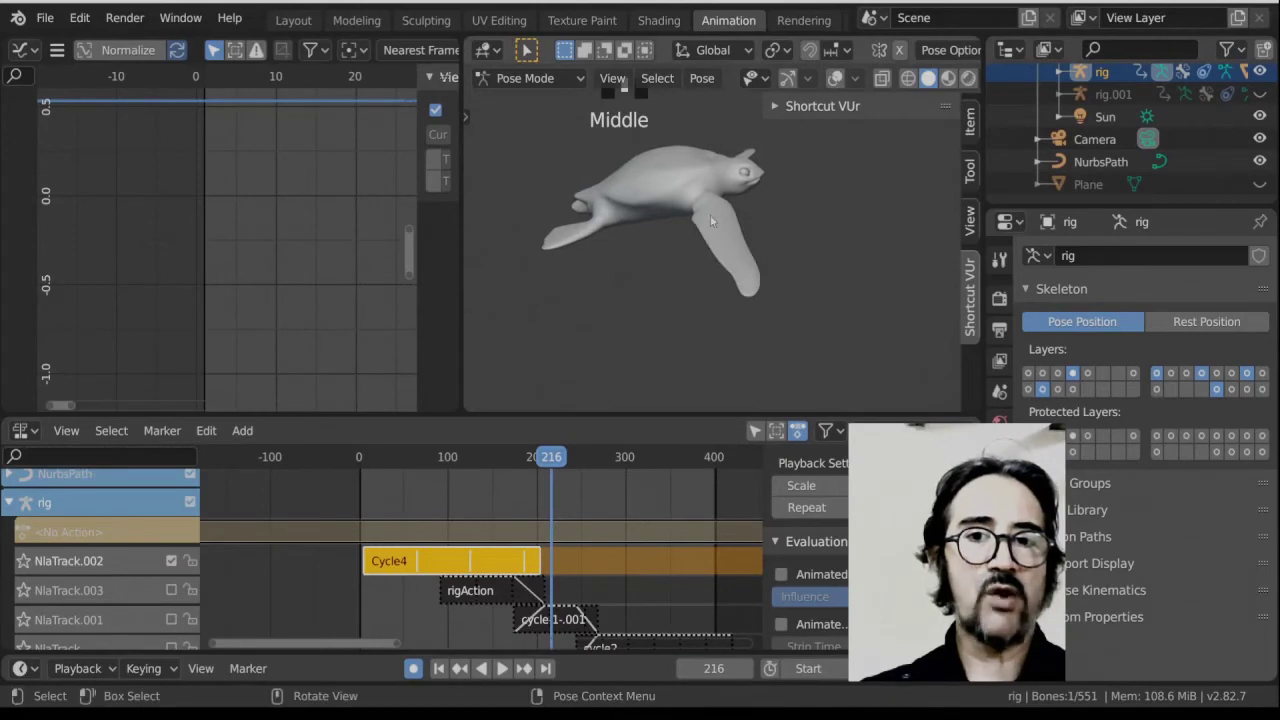
pyautogui.click(338, 458)
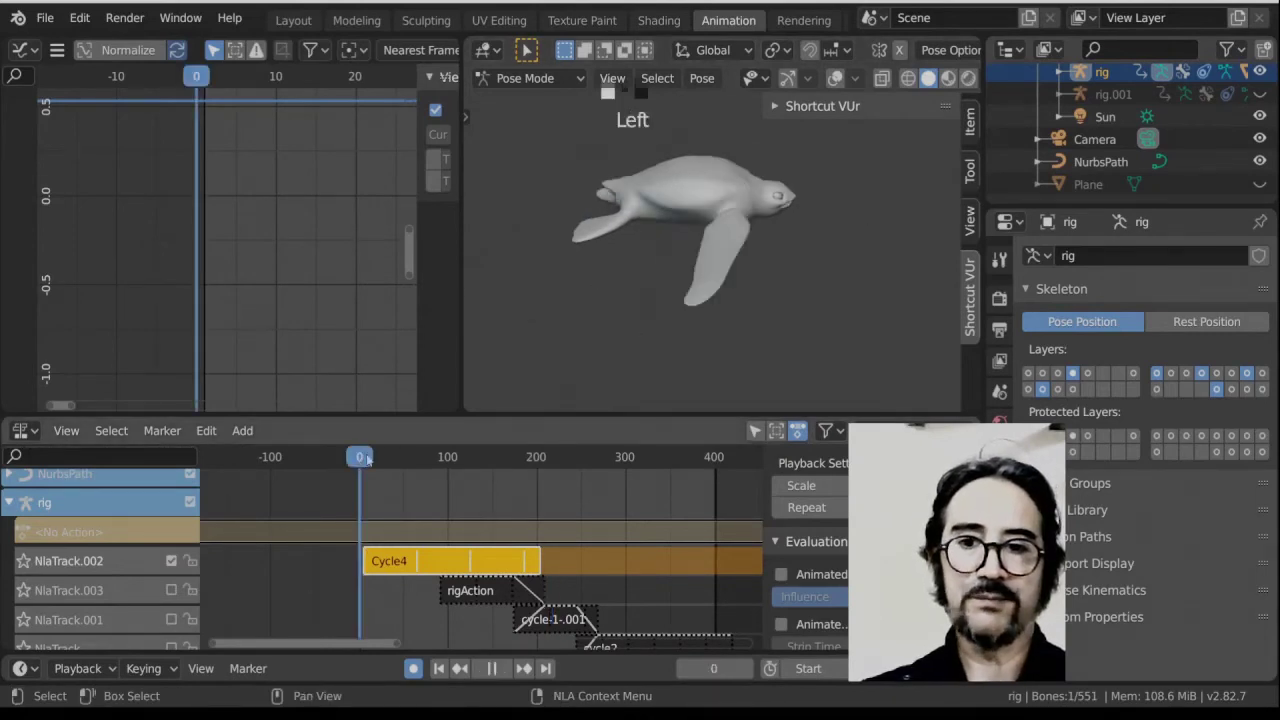
# Select the Cycle4 strip and enter tweak mode to edit its action.
pyautogui.click(382, 565)
pyautogui.click(389, 565)
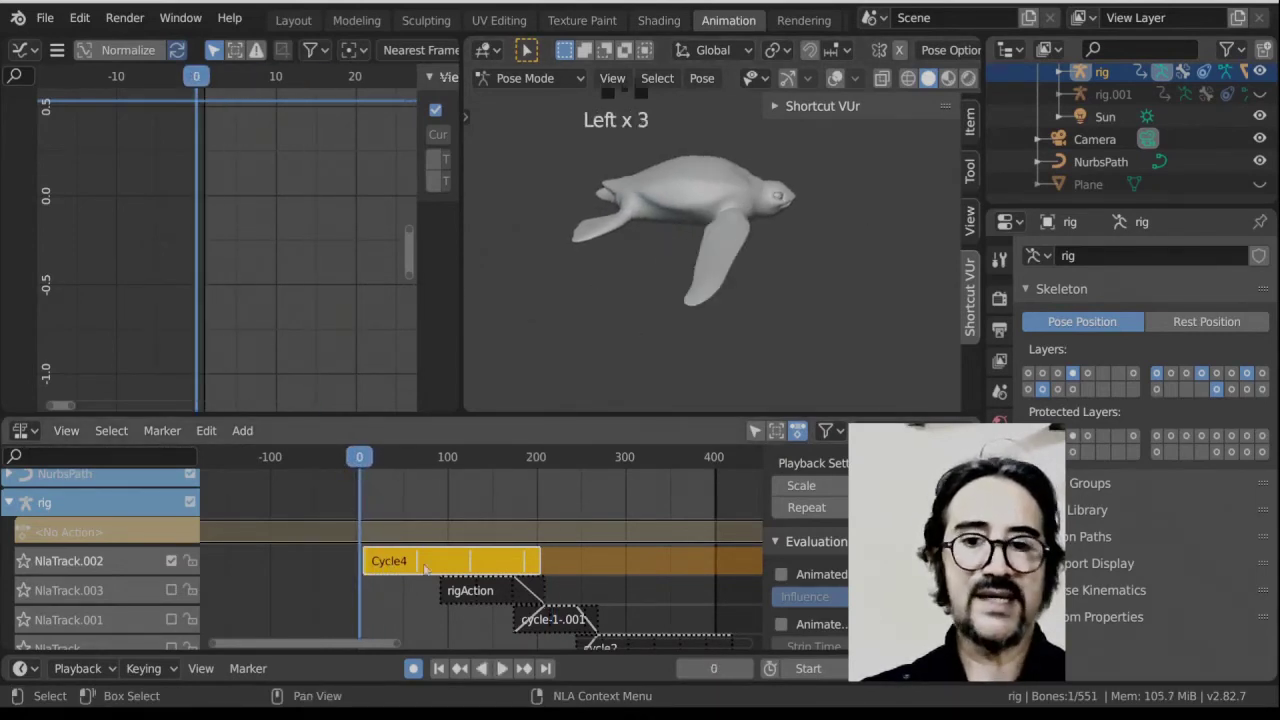
pyautogui.press('Tab')
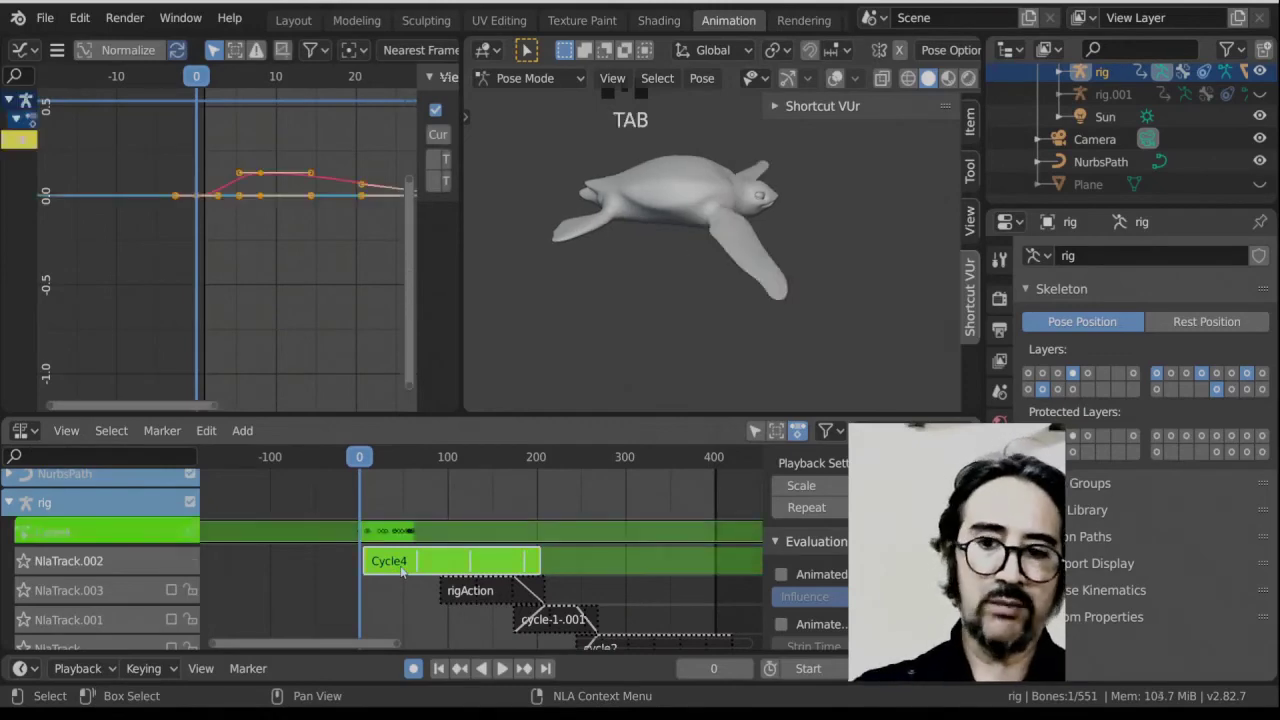
# Switch the NLA area to the Dope Sheet's Action Editor to show the Cycle4 keyframes.
pyautogui.click(22, 431)
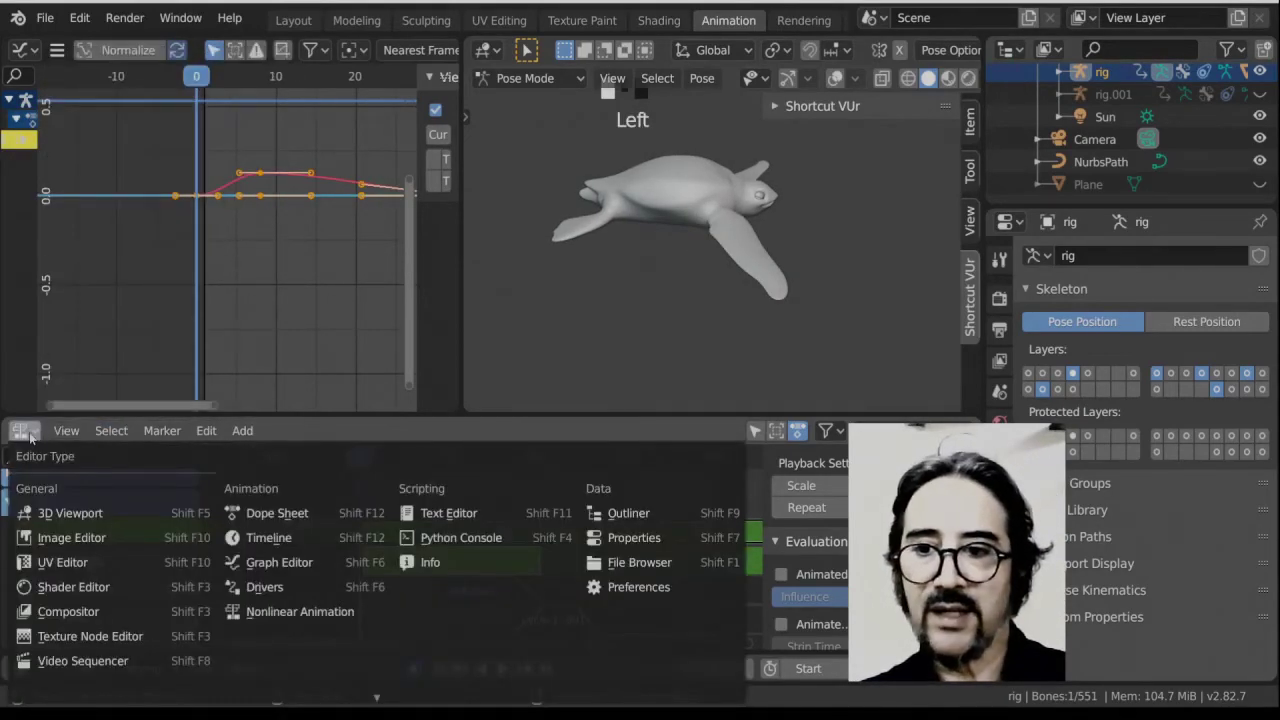
pyautogui.click(272, 514)
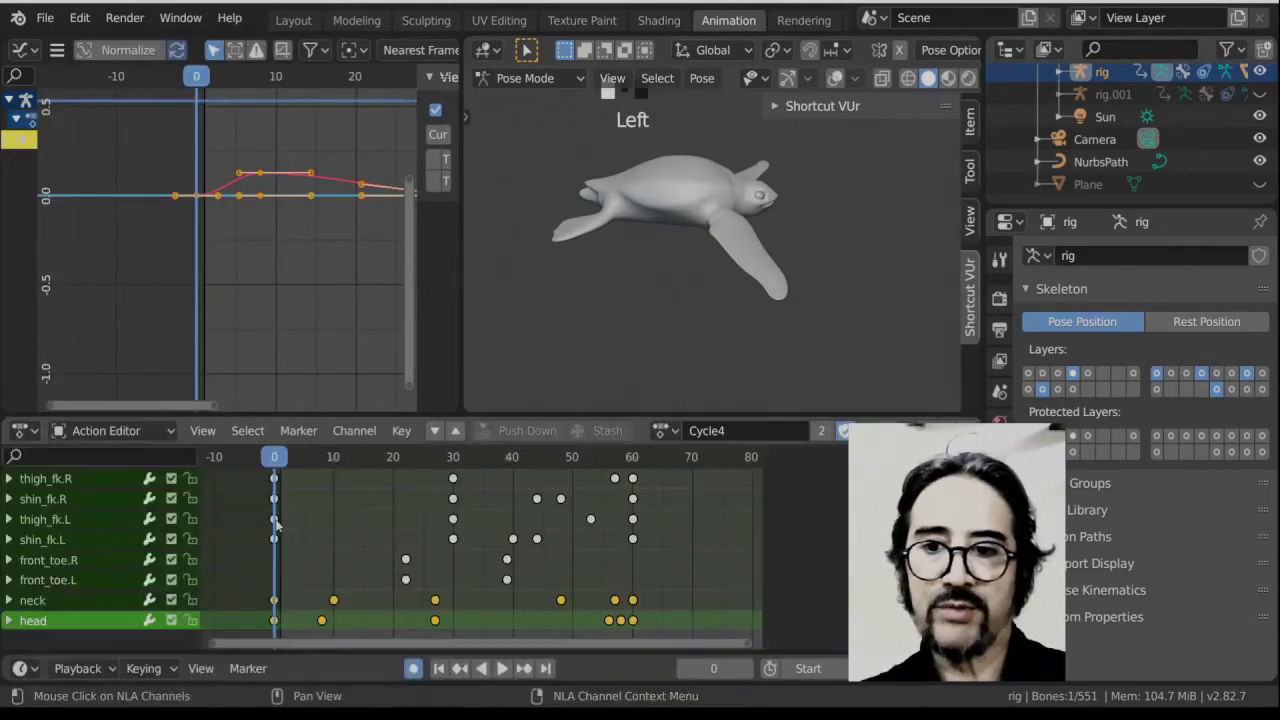
pyautogui.click(106, 431)
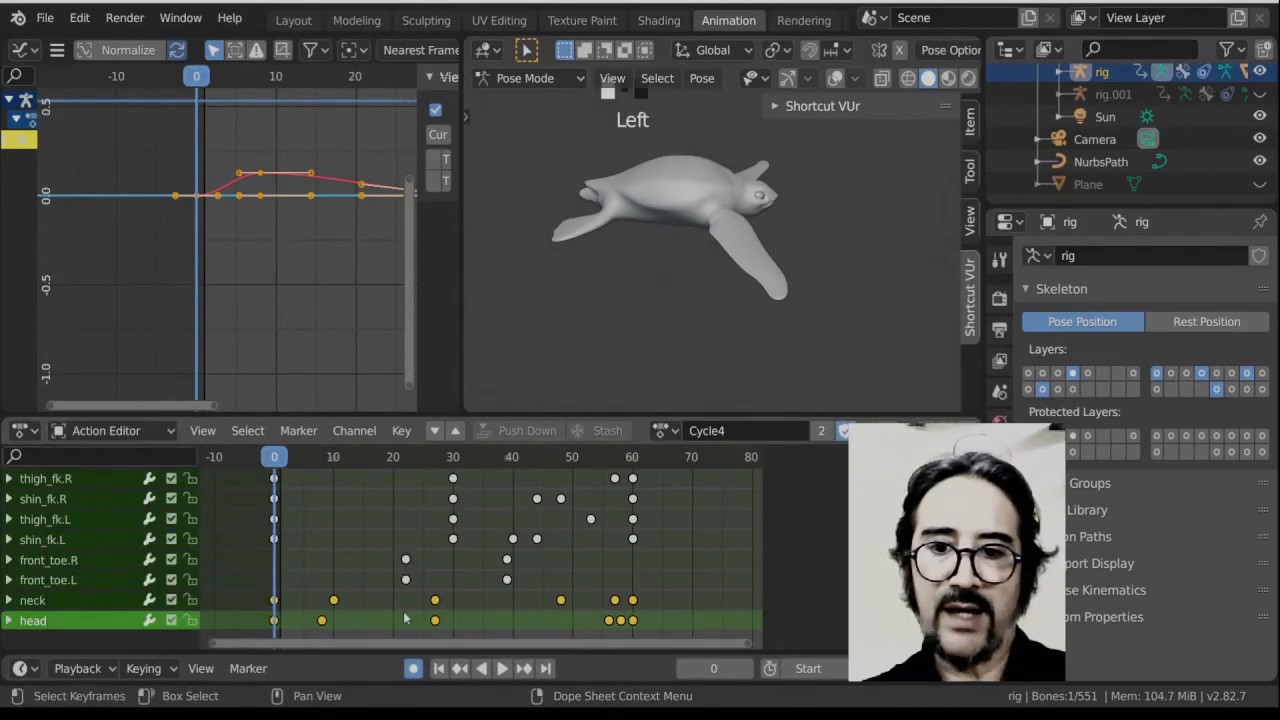
pyautogui.moveTo(630, 573); pyautogui.dragTo(636, 589, button='middle')
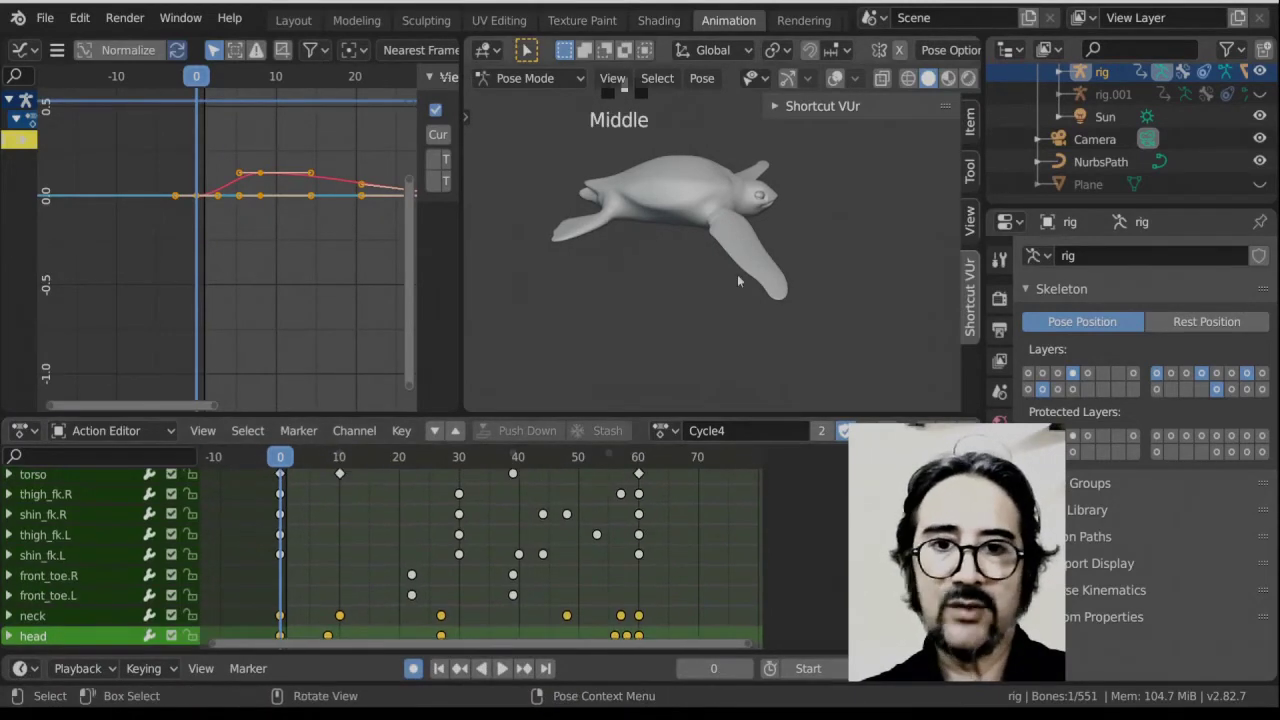
# Turn the viewport overlays on, select the front_thigh_fk.R bone and view the turtle from the top.
pyautogui.click(836, 79)
pyautogui.click(721, 236)
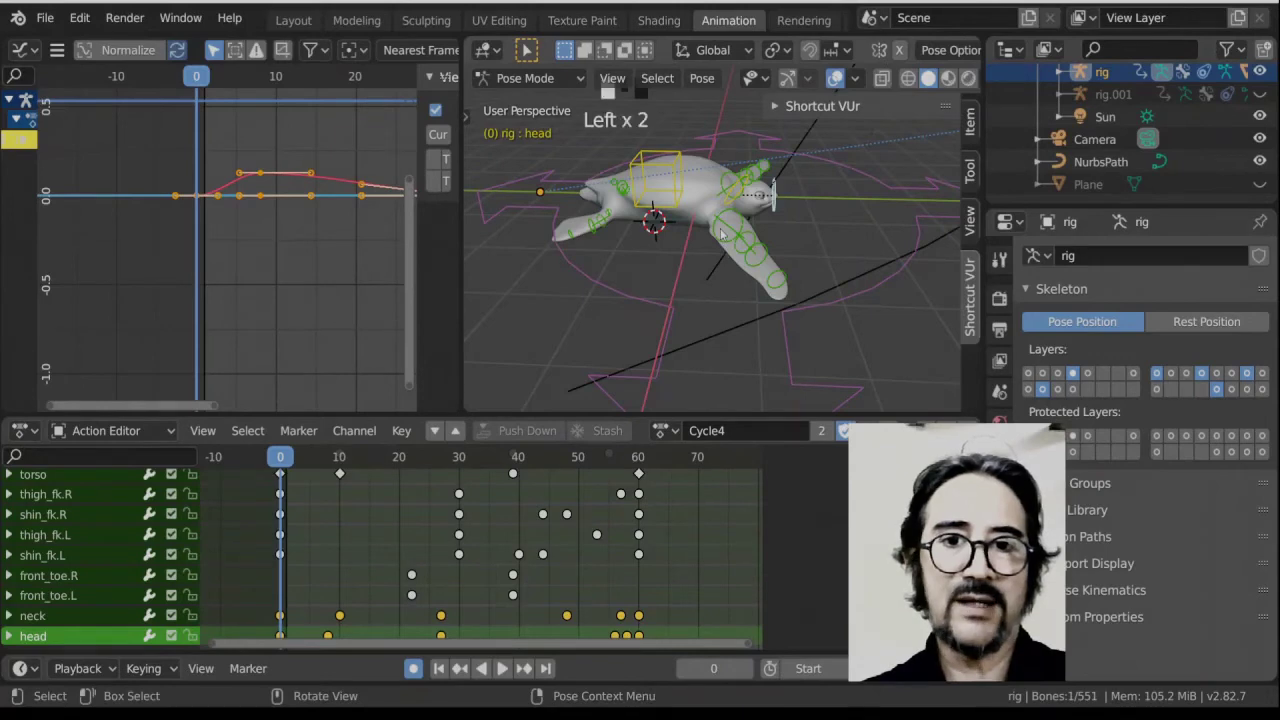
pyautogui.press('KP_7')
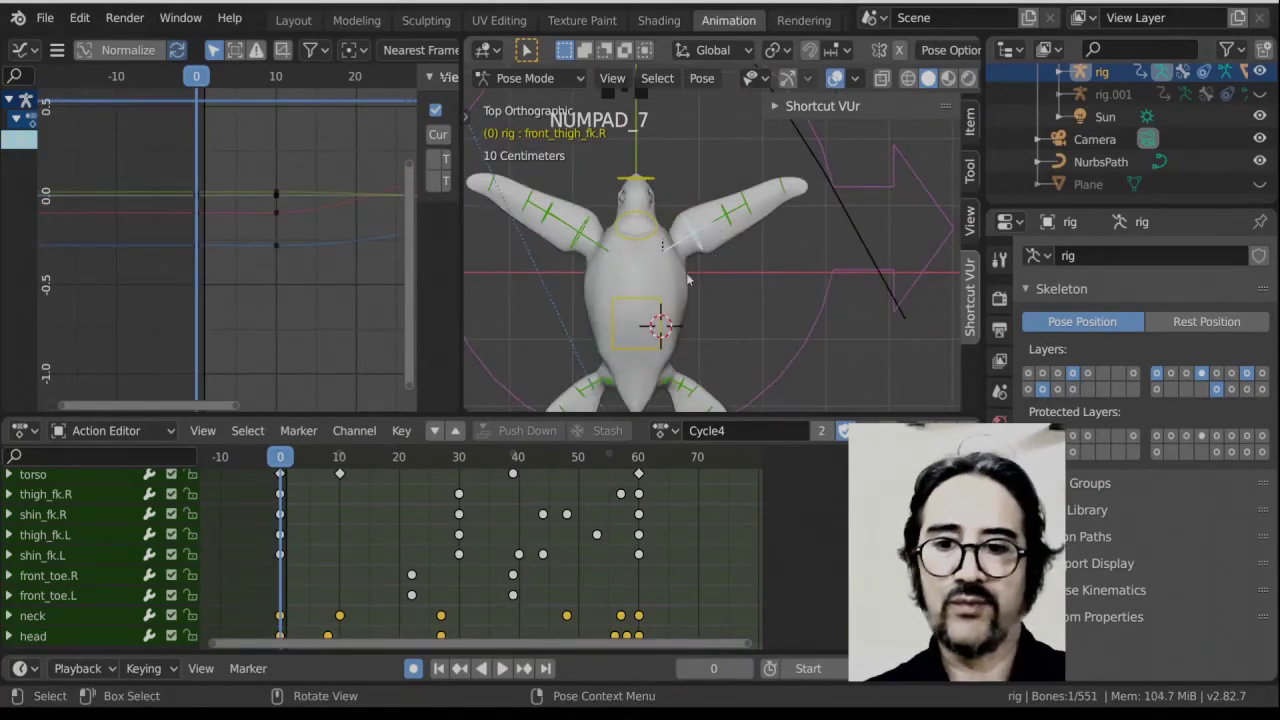
pyautogui.moveTo(52, 601)
pyautogui.mouseDown(button='middle')
pyautogui.moveTo(62, 508)
pyautogui.moveTo(58, 604)
pyautogui.mouseUp(button='middle')
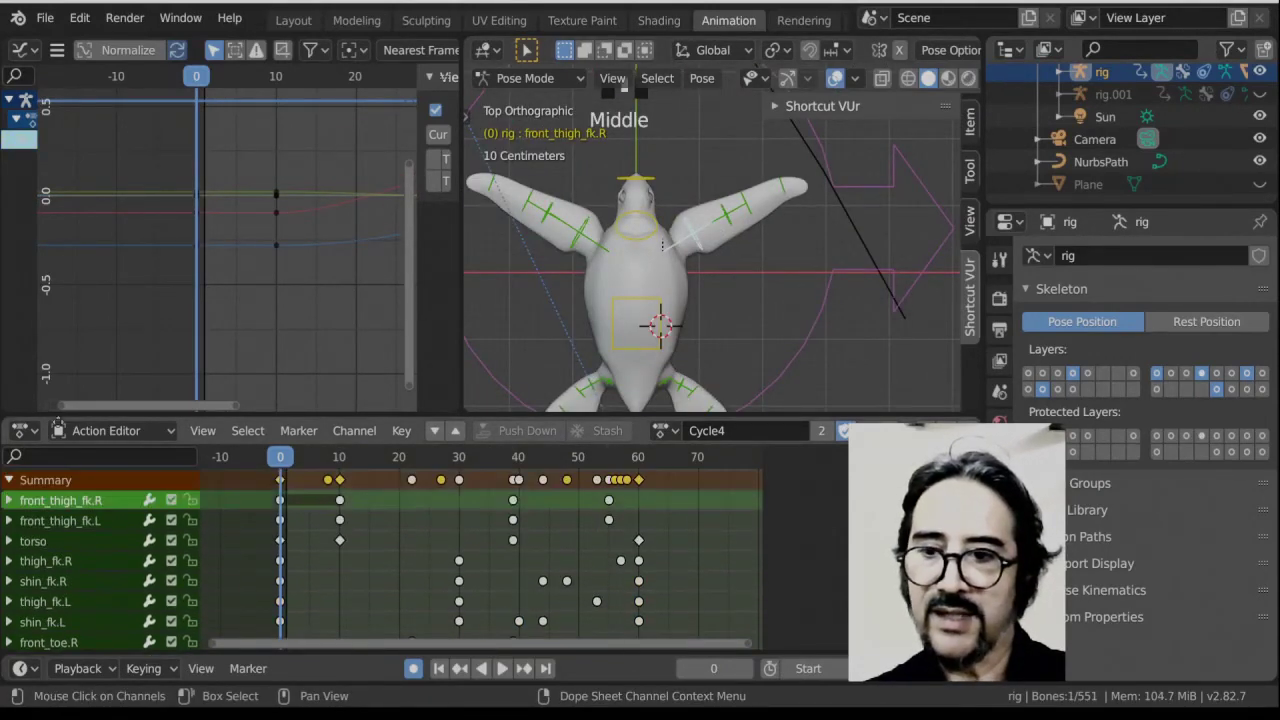
# Duplicate the front_thigh_fk.R keyframe from frame 0 to frame 60 and play the result.
pyautogui.click(282, 507)
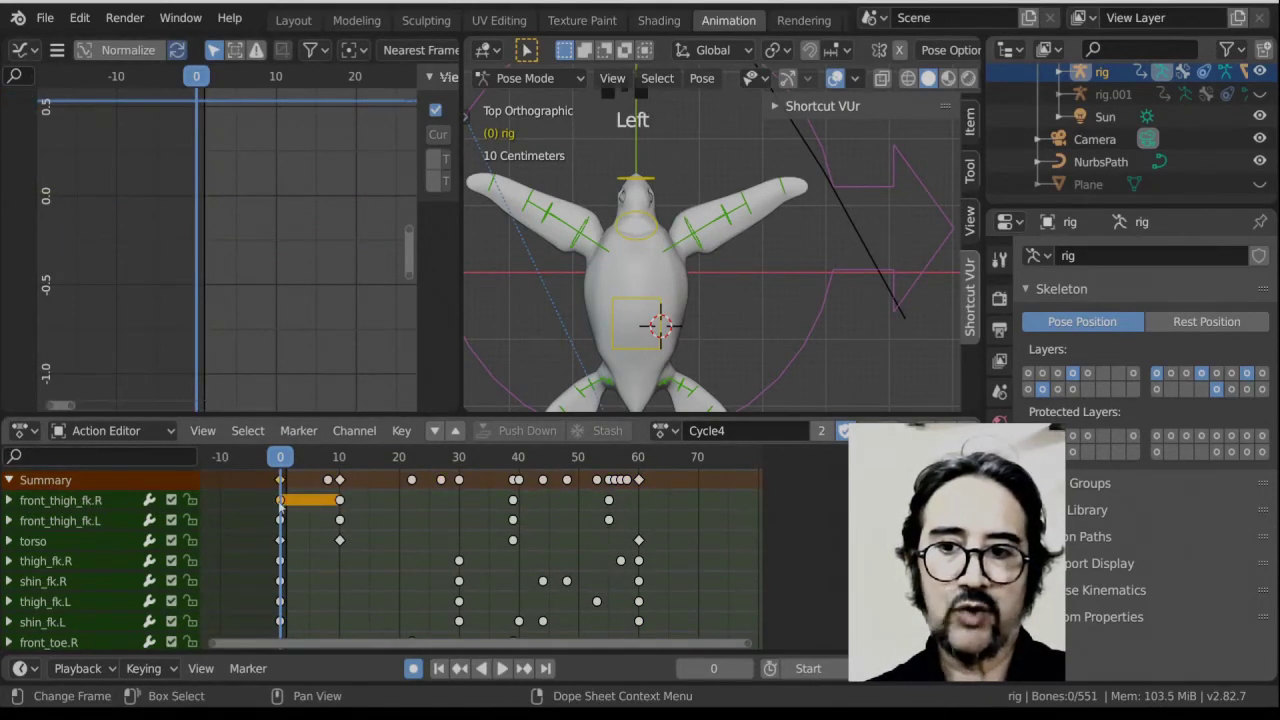
pyautogui.hotkey('shift', 'd')
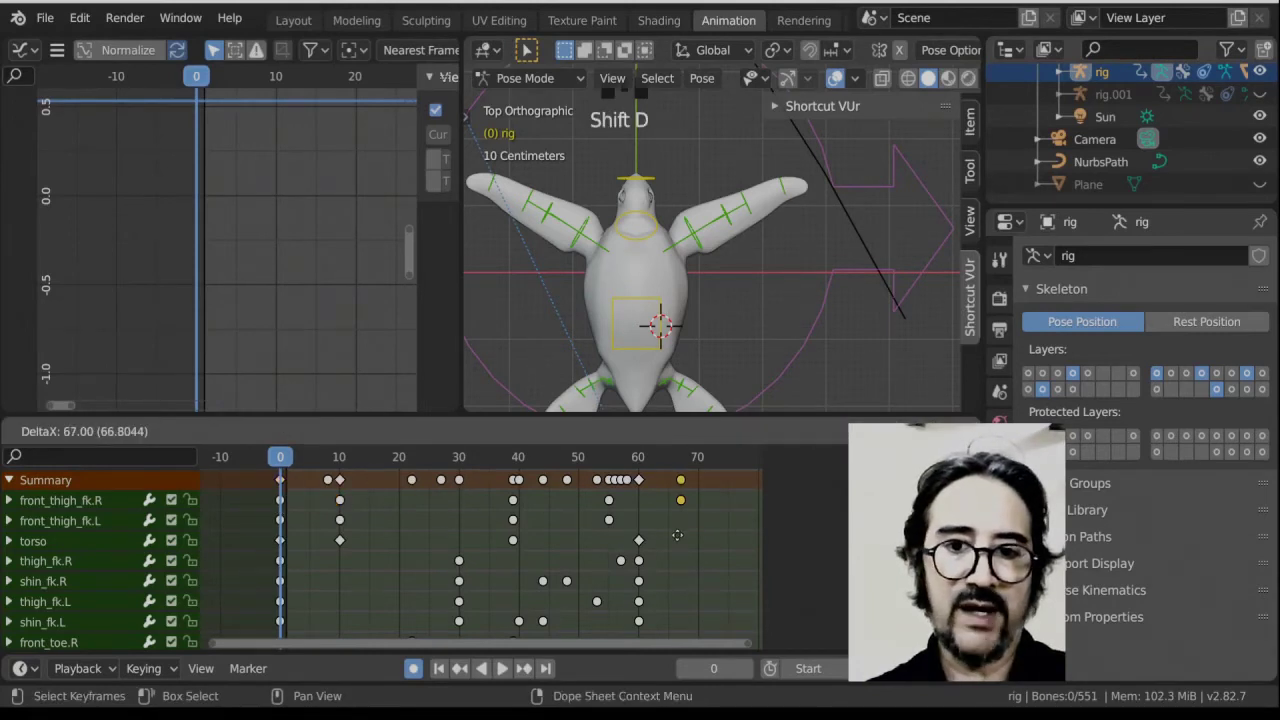
pyautogui.click(638, 541)
pyautogui.press('space')
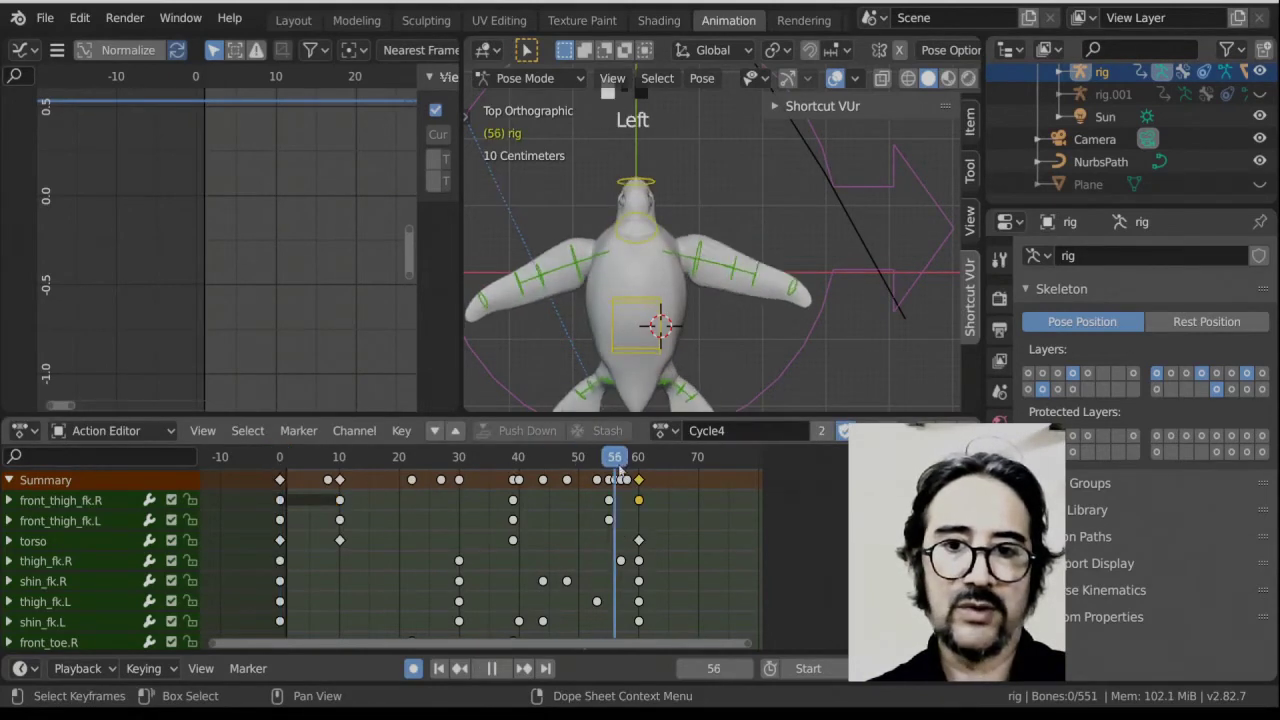
# Duplicate the front_thigh_fk.L keyframe from frame 0 to frame 60 and play the animation to check it.
pyautogui.click(110, 522)
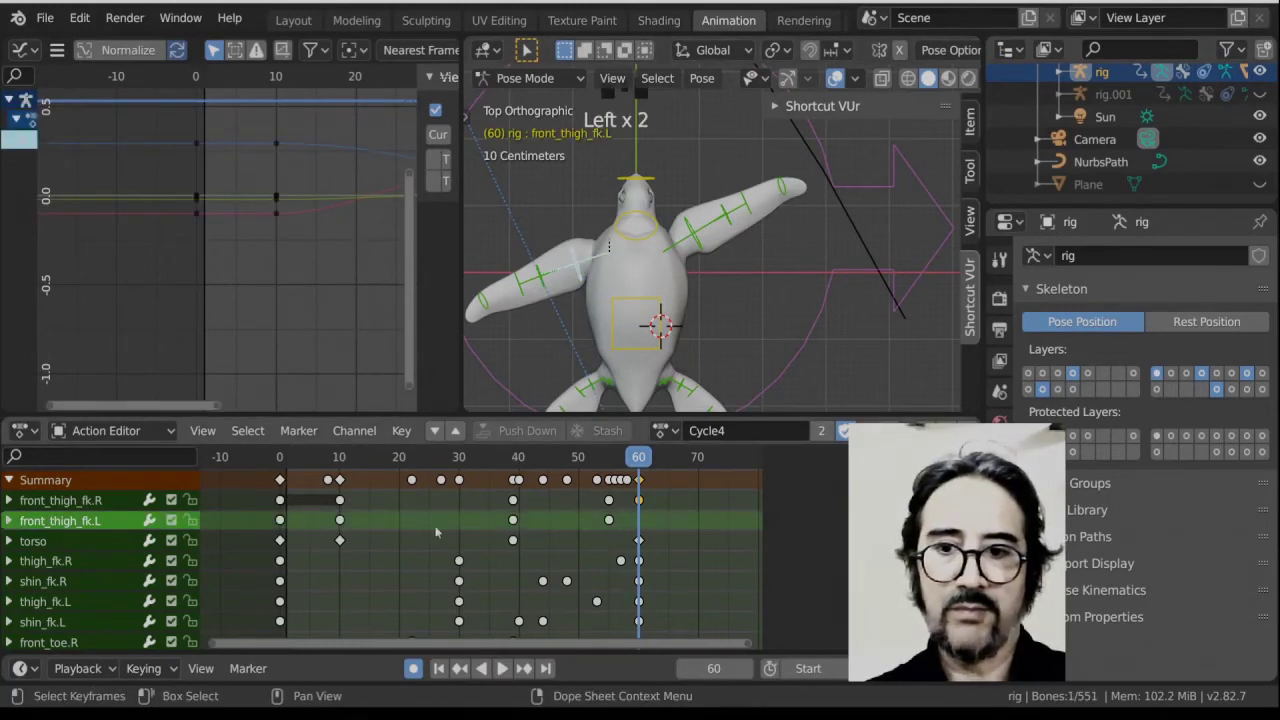
pyautogui.doubleClick(281, 521)
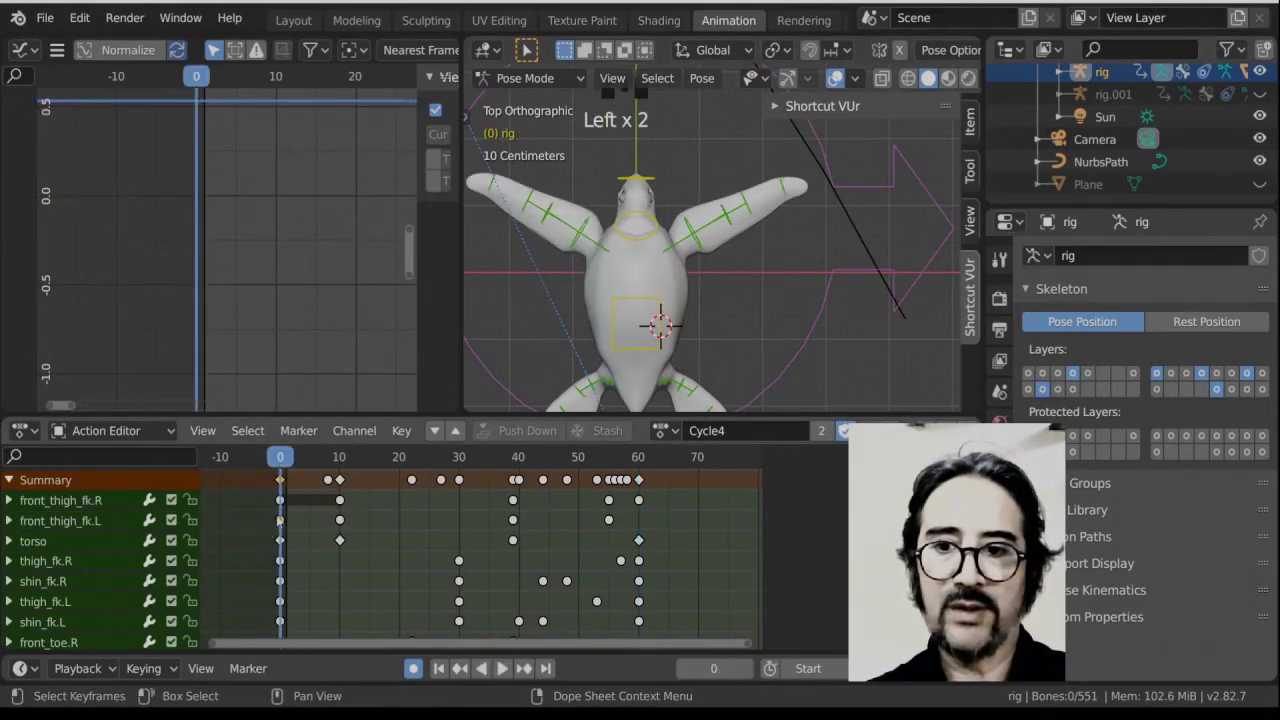
pyautogui.hotkey('shift', 'd')
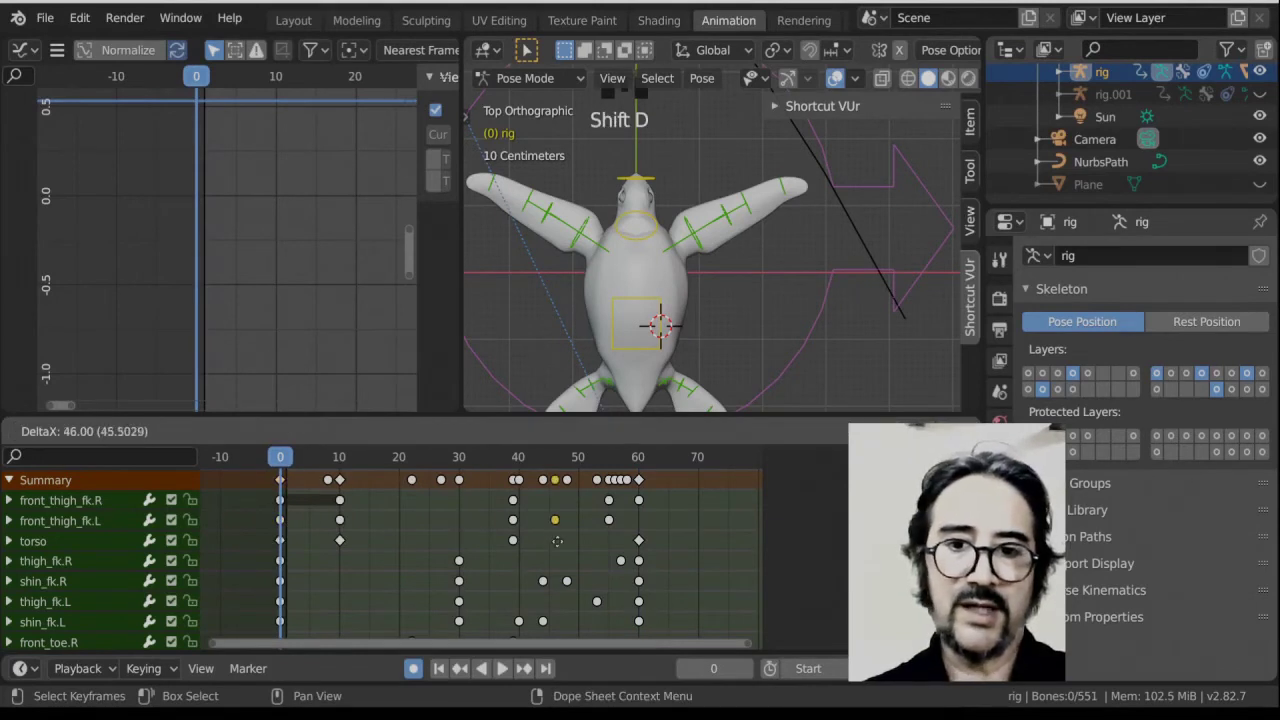
pyautogui.click(636, 542)
pyautogui.press('space')
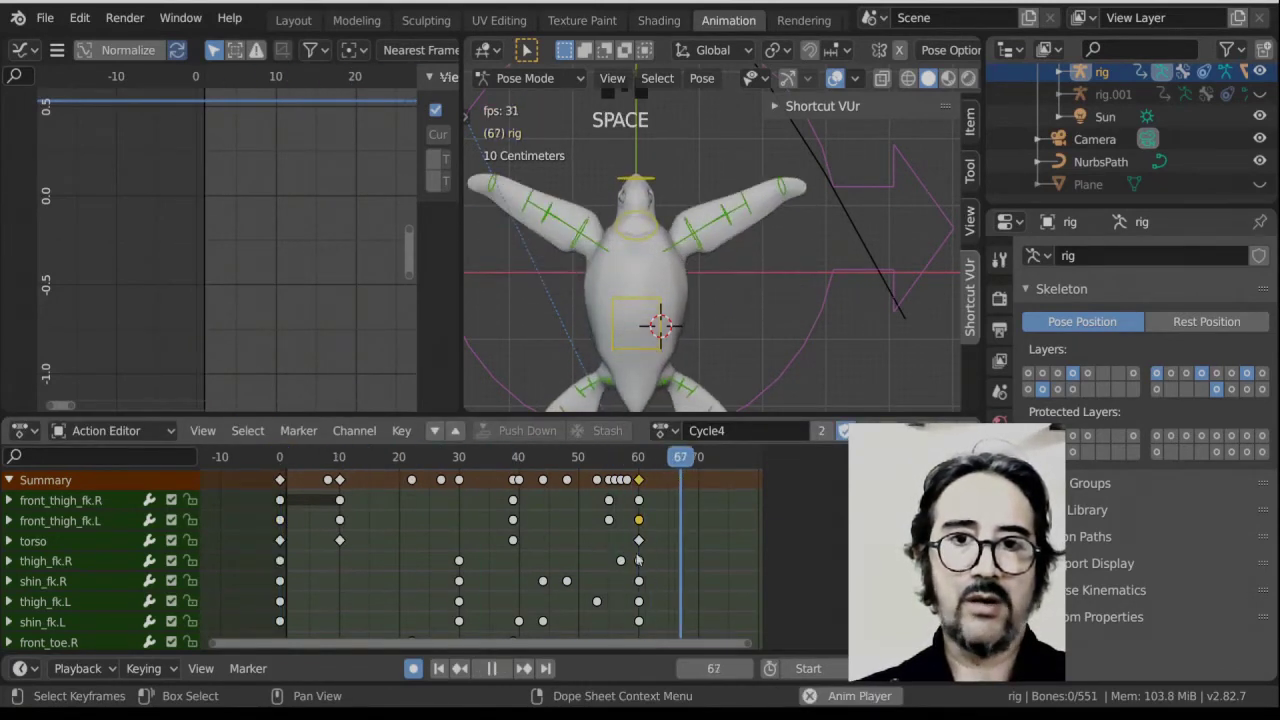
pyautogui.press('space')
# Move the front_thigh_fk.R and front_thigh_fk.L keyframes at frame 55 to about frame 52 and review the cycle in perspective.
pyautogui.click(609, 520)
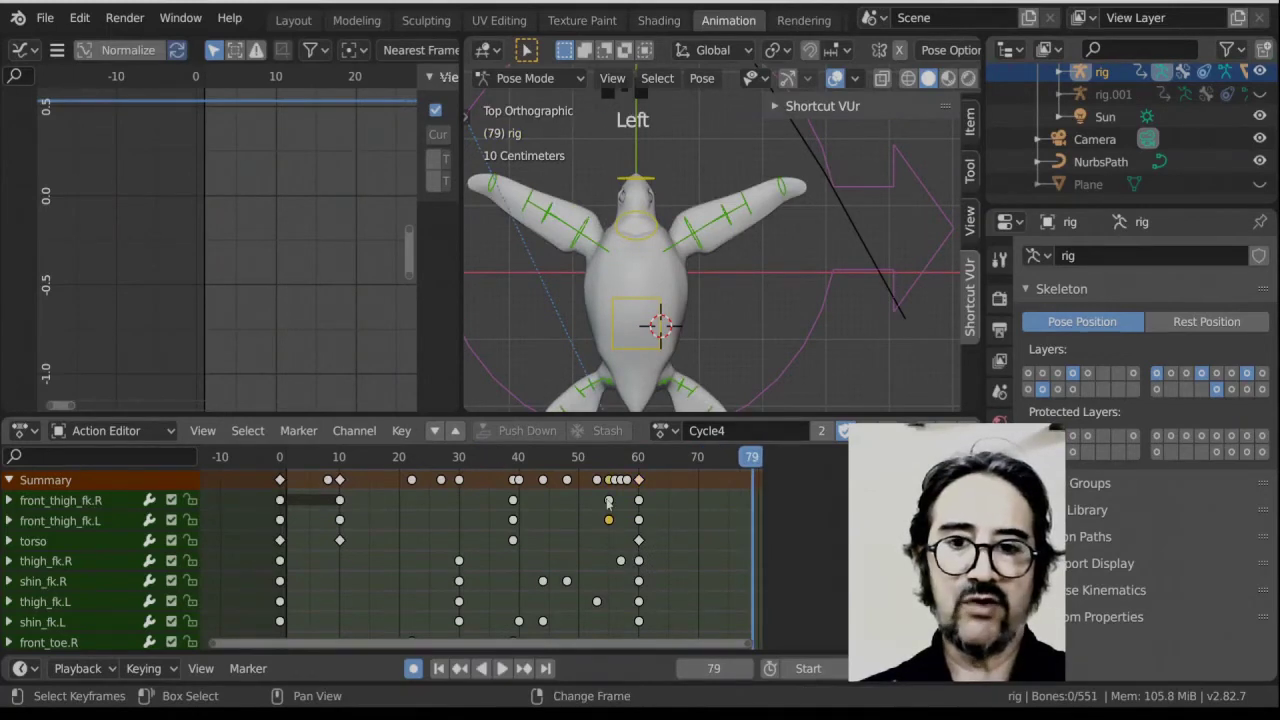
pyautogui.keyDown('shift'); pyautogui.click(609, 500); pyautogui.keyUp('shift')
pyautogui.press('g')
pyautogui.click(589, 538)
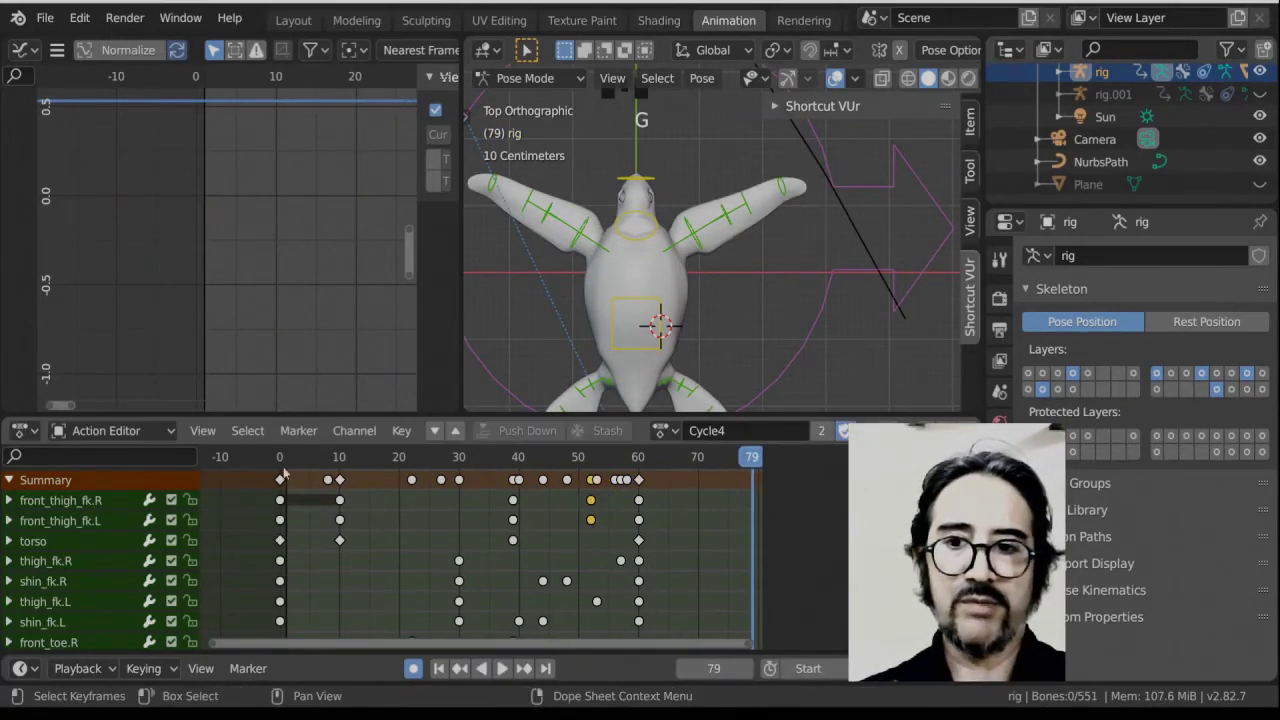
pyautogui.press('space')
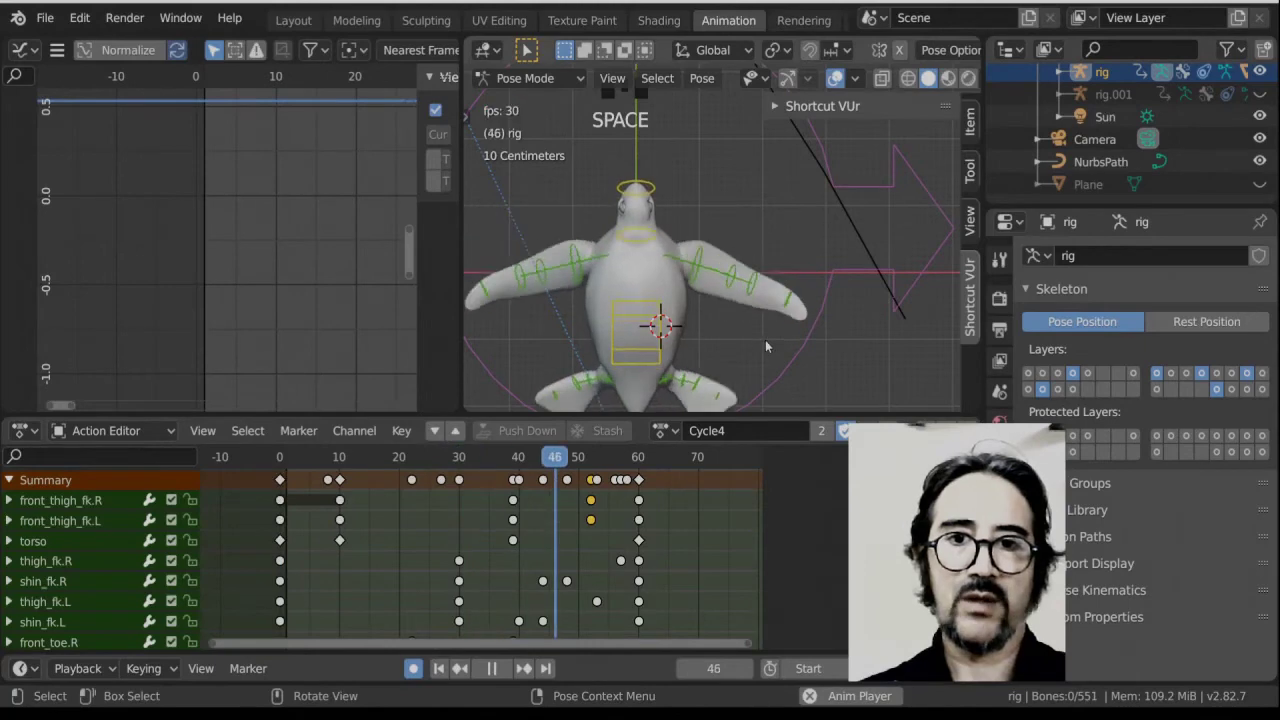
pyautogui.moveTo(770, 344); pyautogui.dragTo(740, 365, button='middle')
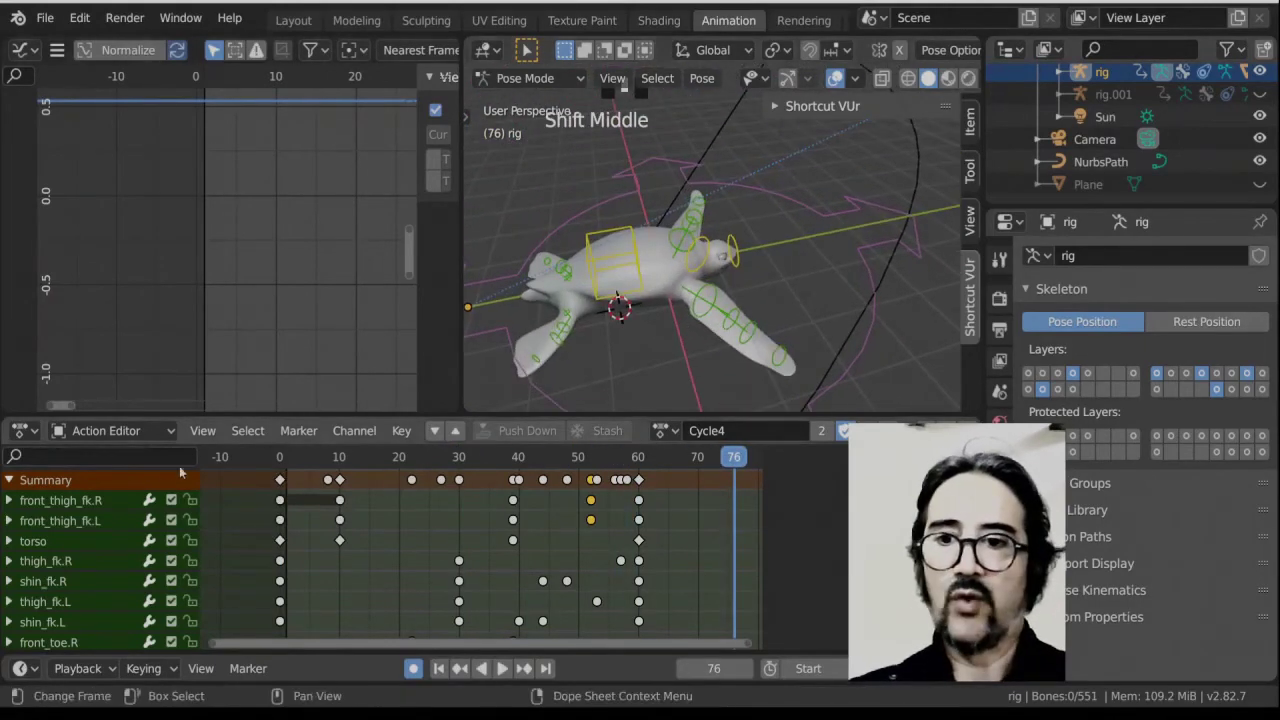
# Switch the lower area back to the Nonlinear Animation editor, leave tweak mode on the Cycle4 strip and return to frame 0.
pyautogui.click(22, 432)
pyautogui.click(22, 431)
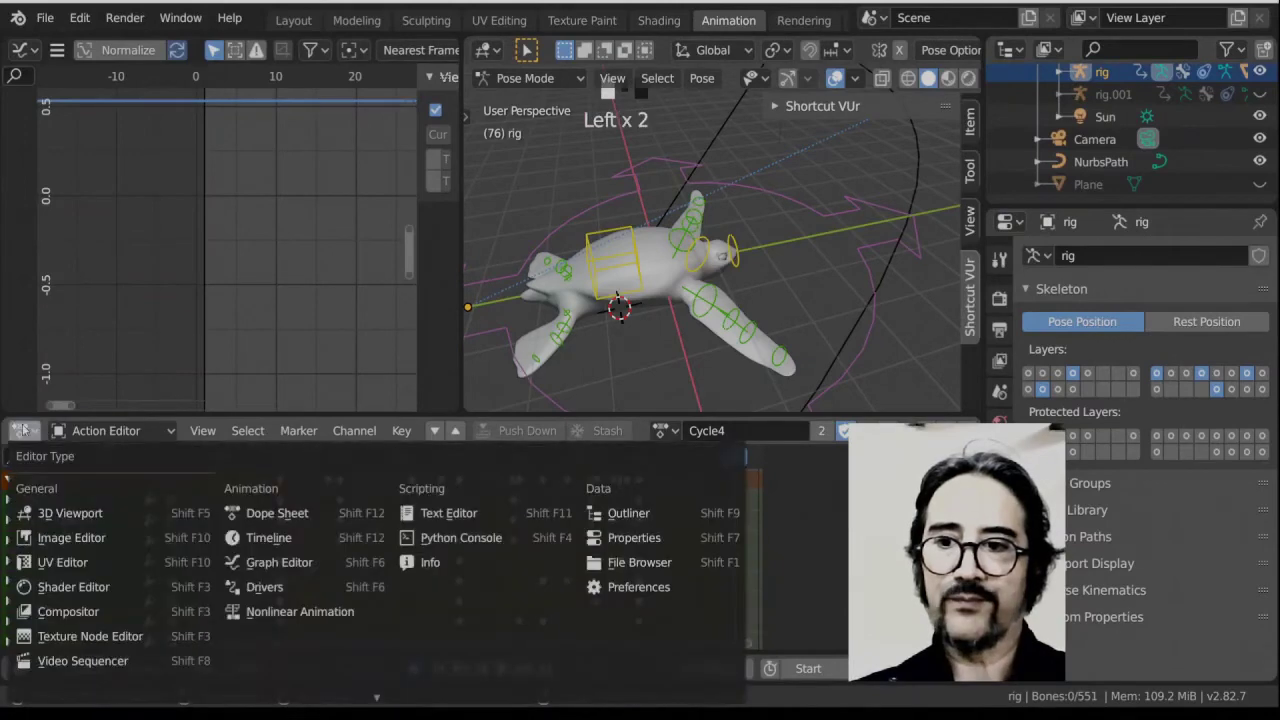
pyautogui.moveTo(70, 435)
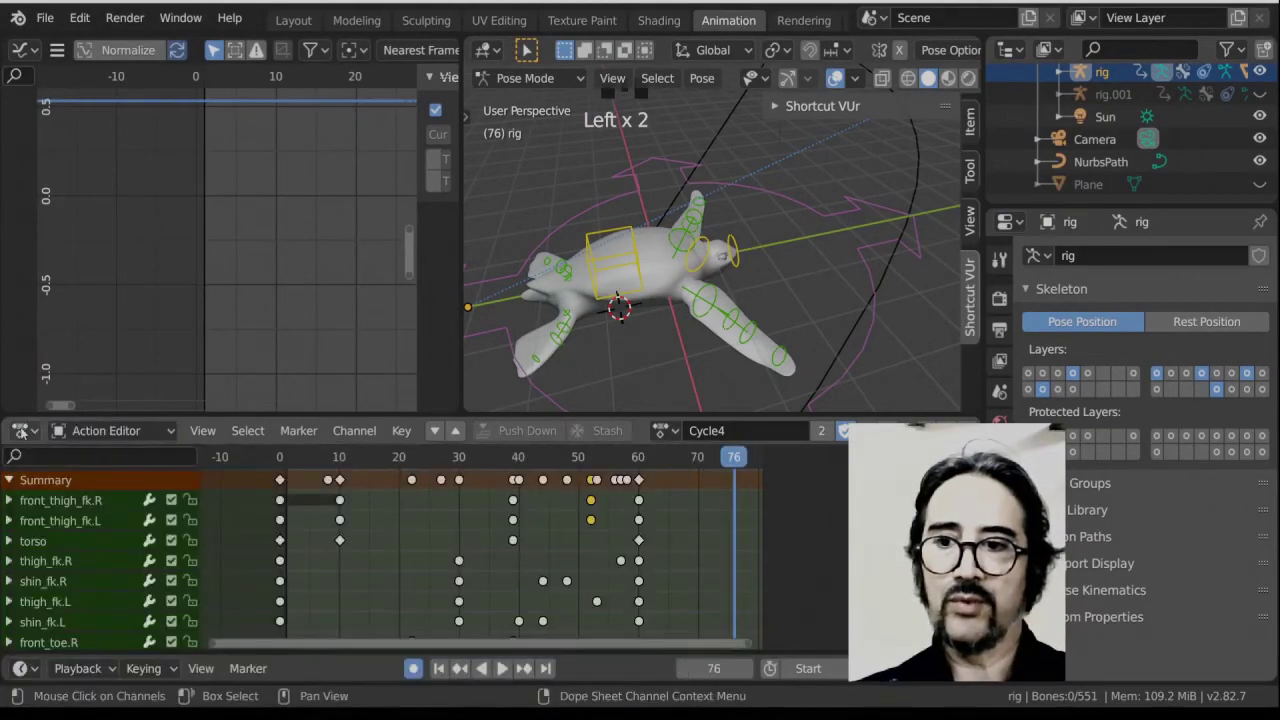
pyautogui.click(22, 432)
pyautogui.click(319, 612)
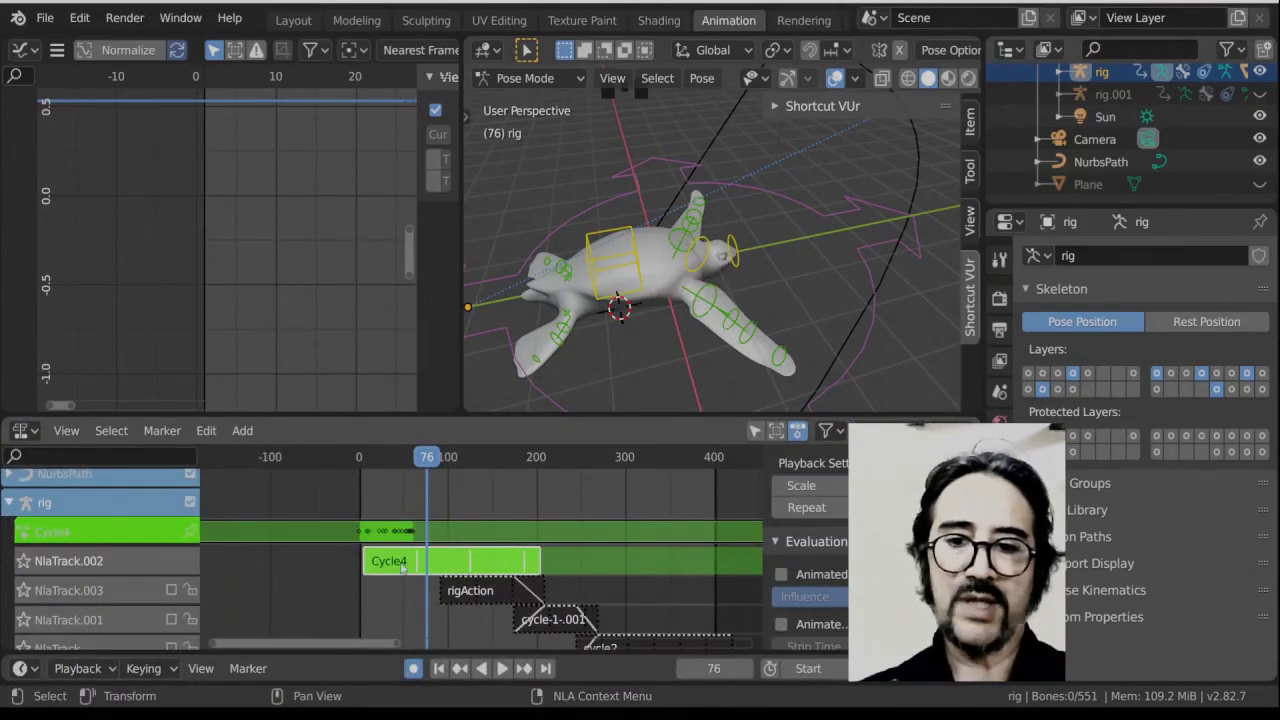
pyautogui.press('Tab')
pyautogui.hotkey('shift', 'Left')
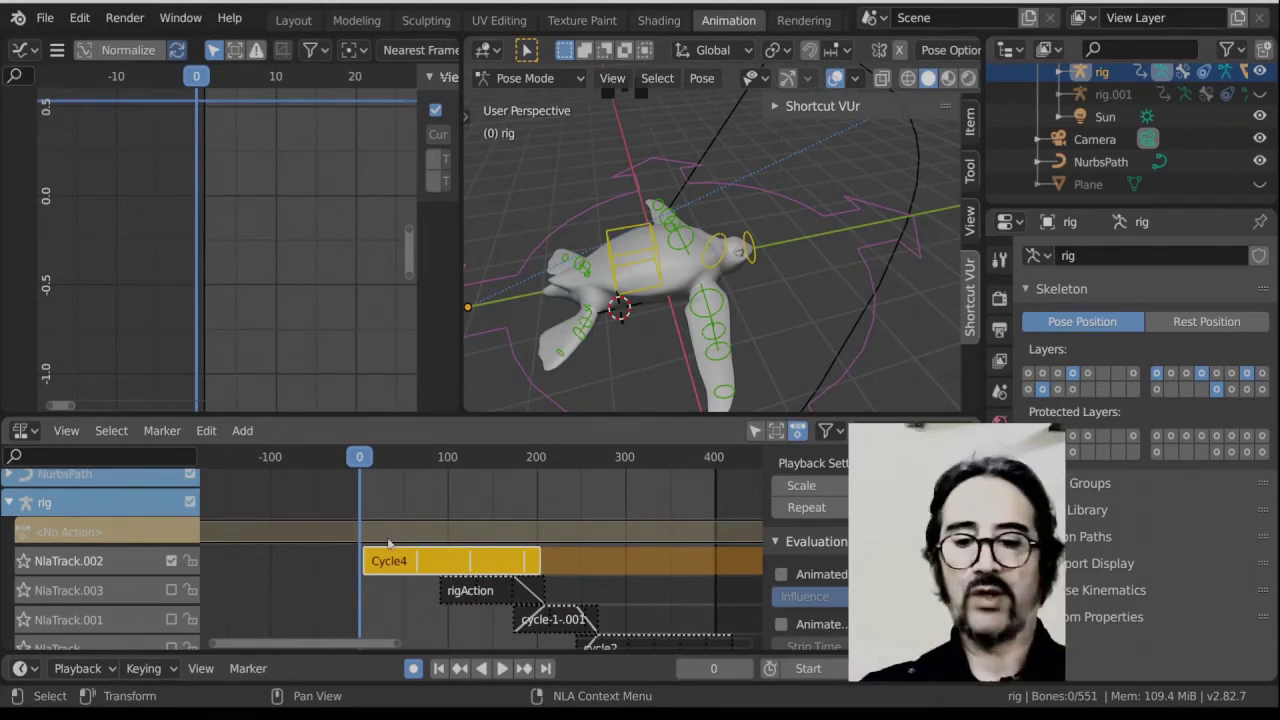
# Play the repeated Cycle4 strip and examine the turtle's motion from a wider perspective view.
pyautogui.press('space')
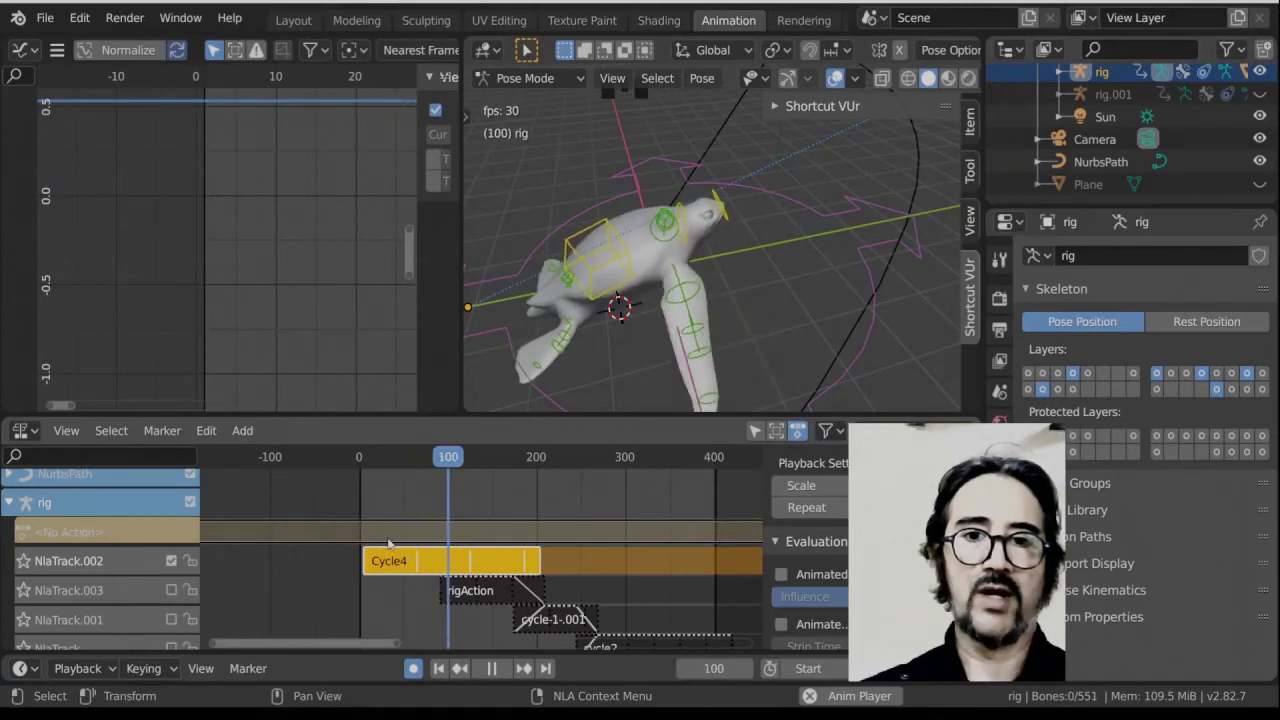
pyautogui.press('space')
pyautogui.scroll(-2, 753, 318)
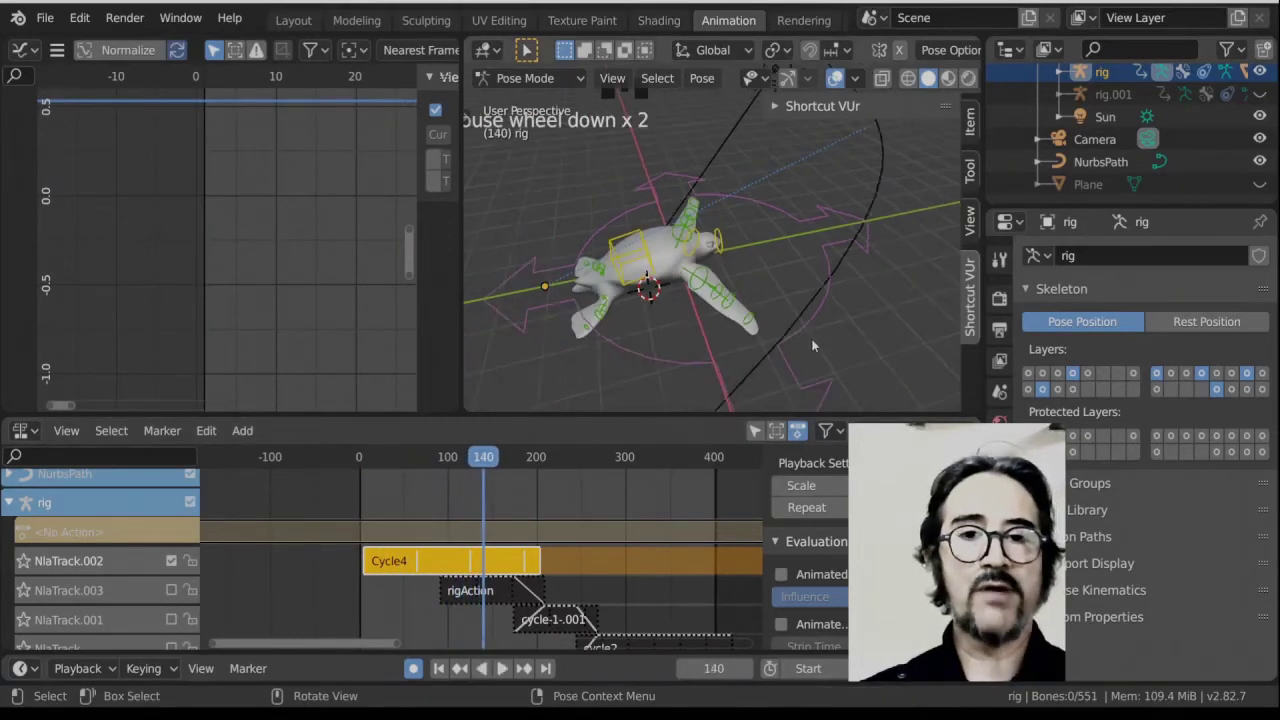
pyautogui.moveTo(760, 322); pyautogui.dragTo(780, 340, button='middle')
pyautogui.scroll(-3, 485, 525)
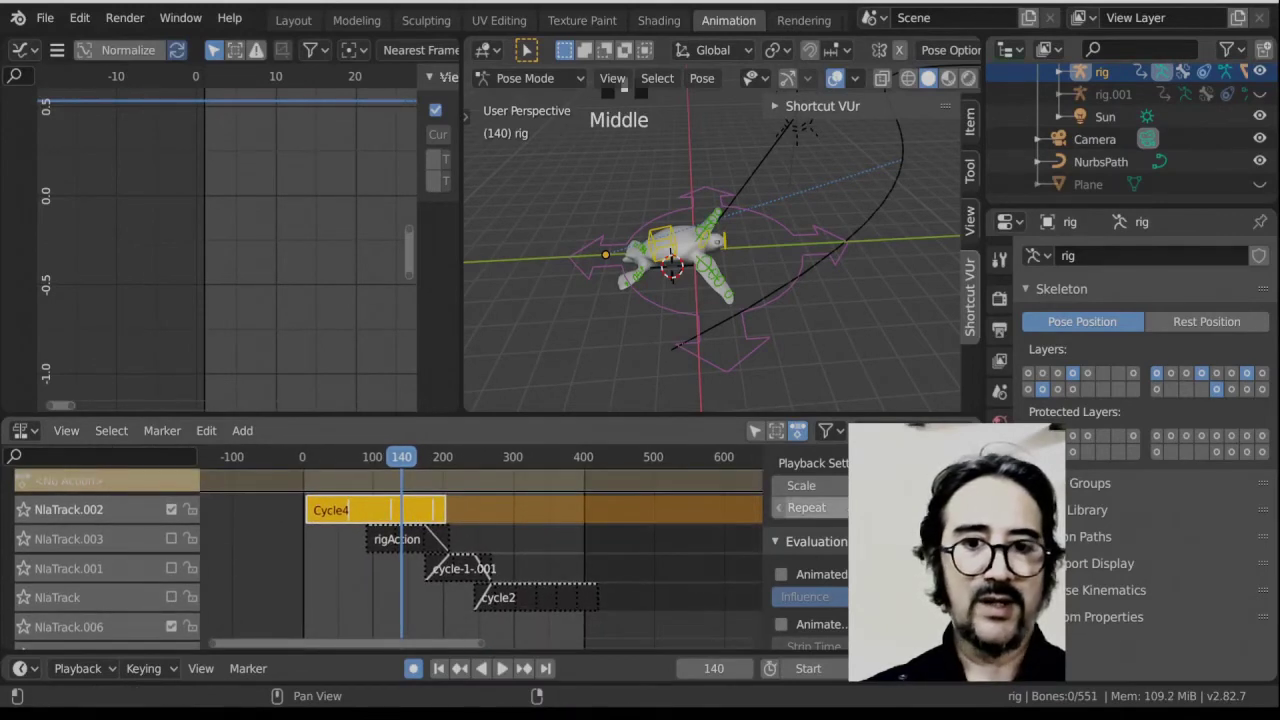
# Set the Cycle4 strip's playback Scale to 0.5.
pyautogui.keyDown('shift'); pyautogui.moveTo(822, 486); pyautogui.dragTo(758, 486); pyautogui.keyUp('shift')
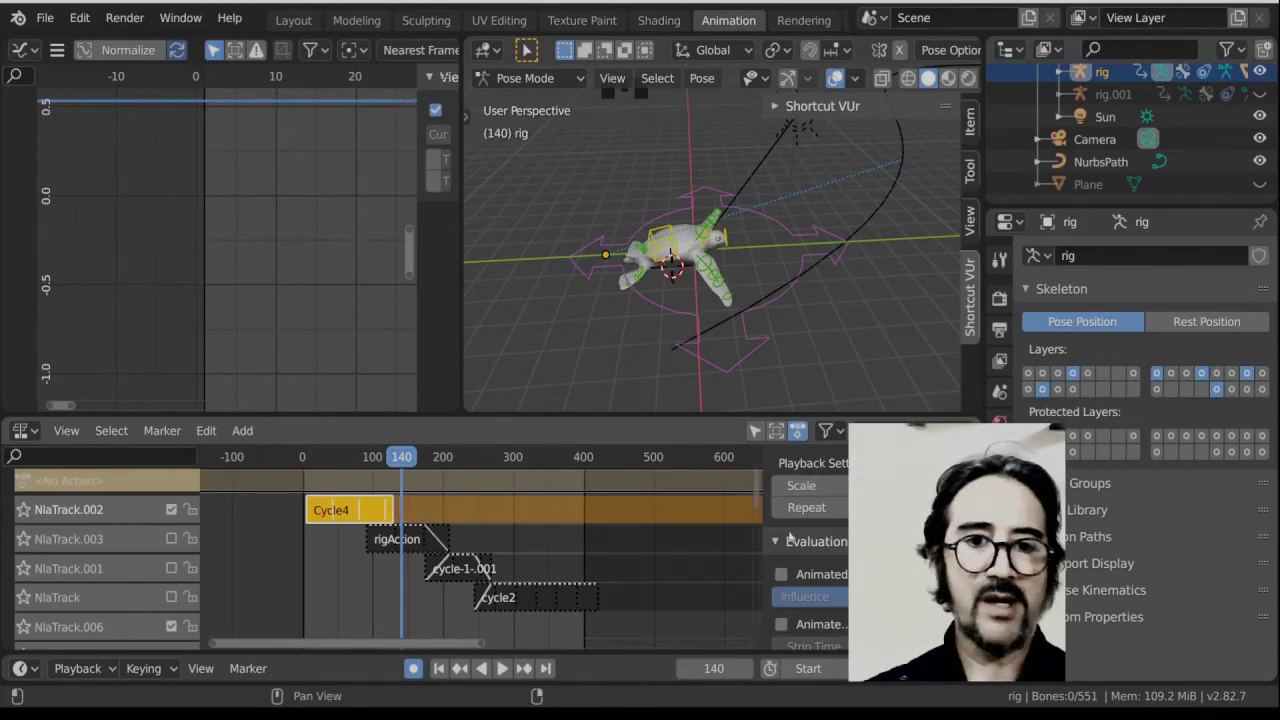
pyautogui.scroll(4, 810, 530)
pyautogui.scroll(-7, 810, 540)
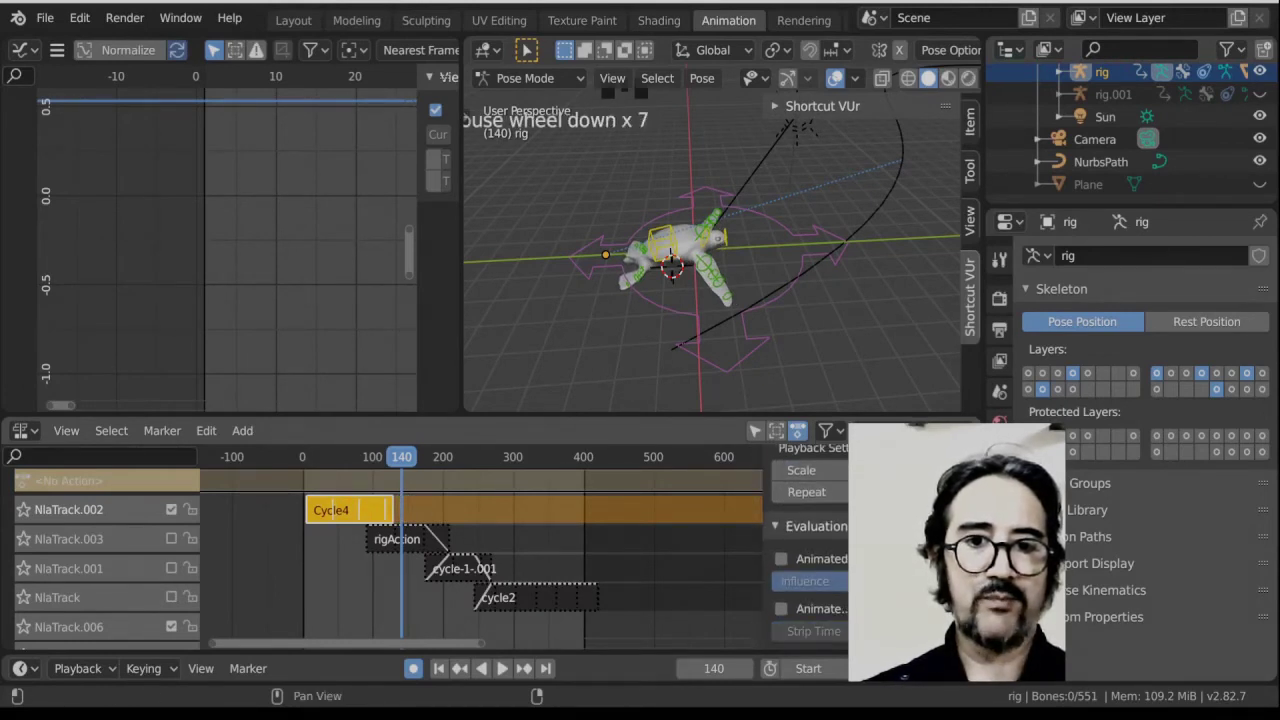
pyautogui.click(815, 470)
pyautogui.write('0')
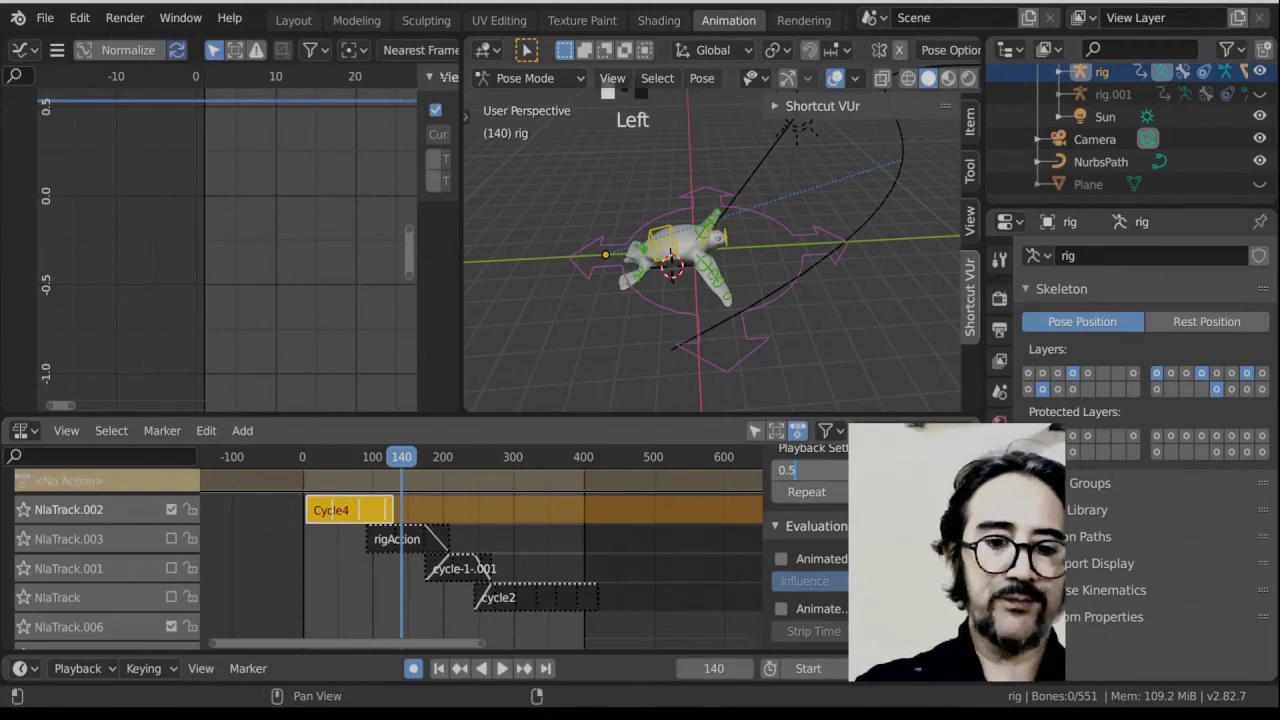
pyautogui.write('.5')
pyautogui.press('Return')
pyautogui.scroll(2, 273, 457)
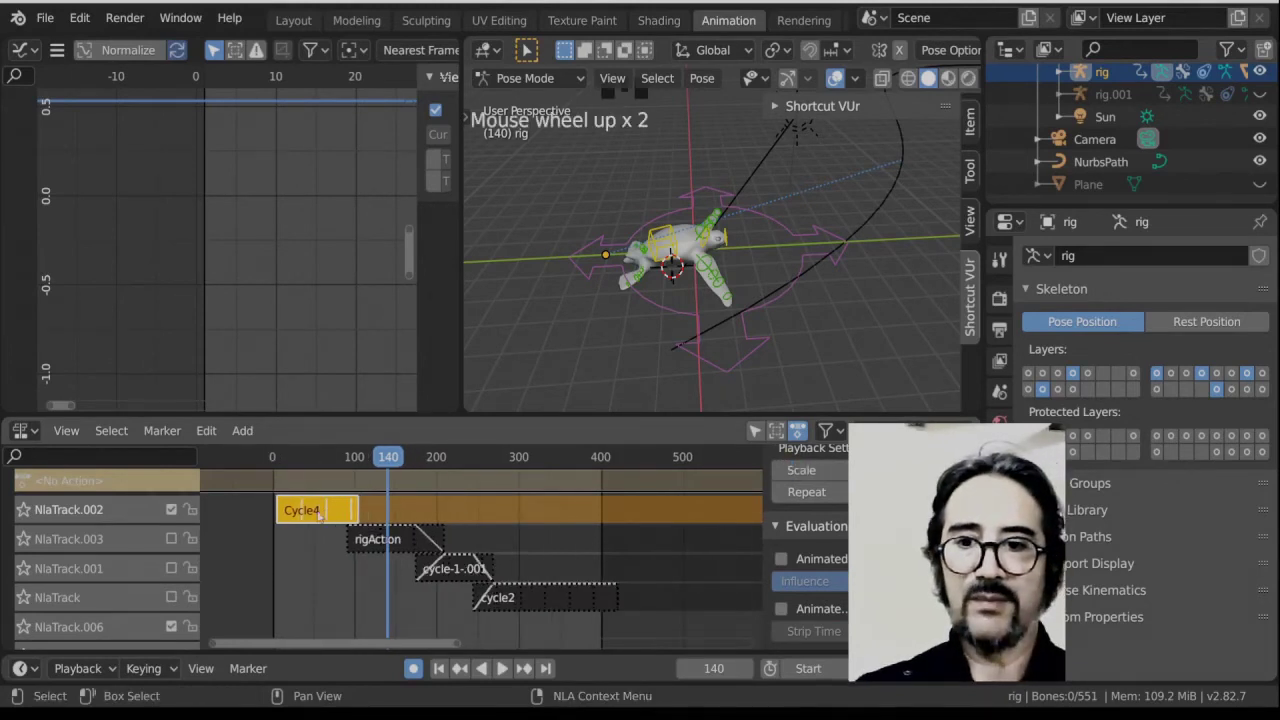
# Increase the Cycle4 strip's Repeat value so the strip ends at about frame 125.
pyautogui.click(805, 491)
pyautogui.write('3.3')
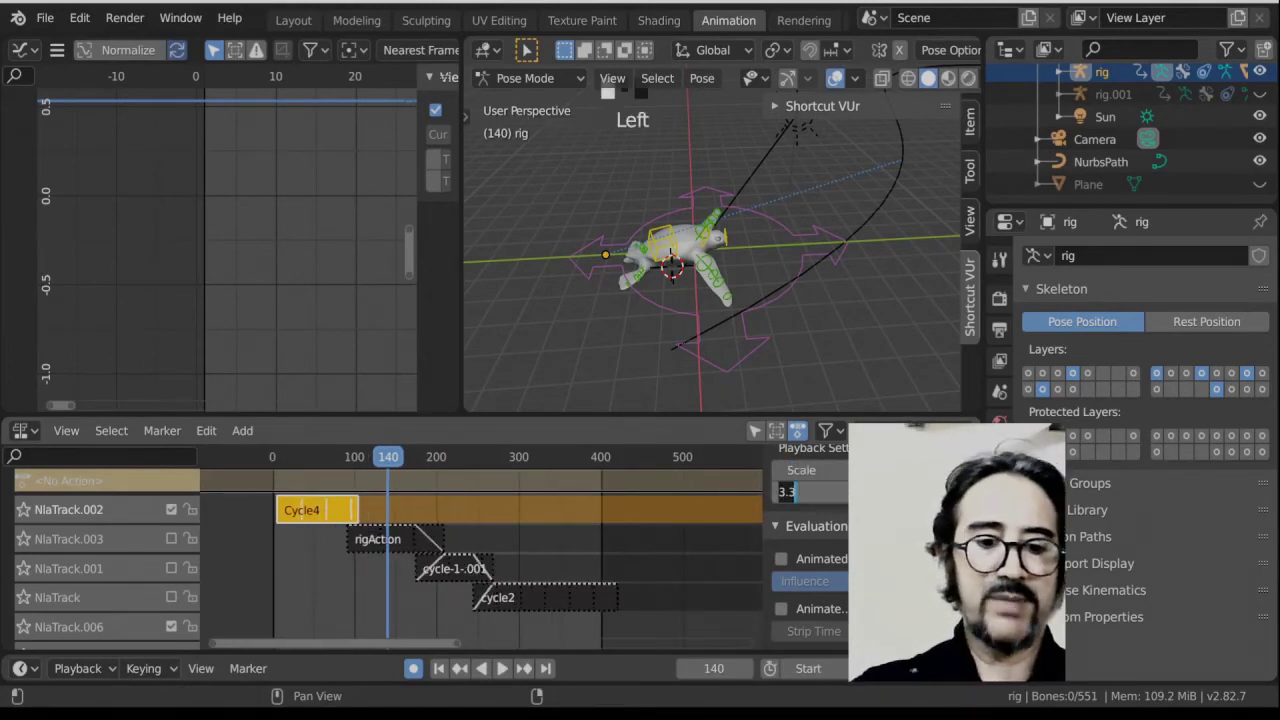
pyautogui.press('Return')
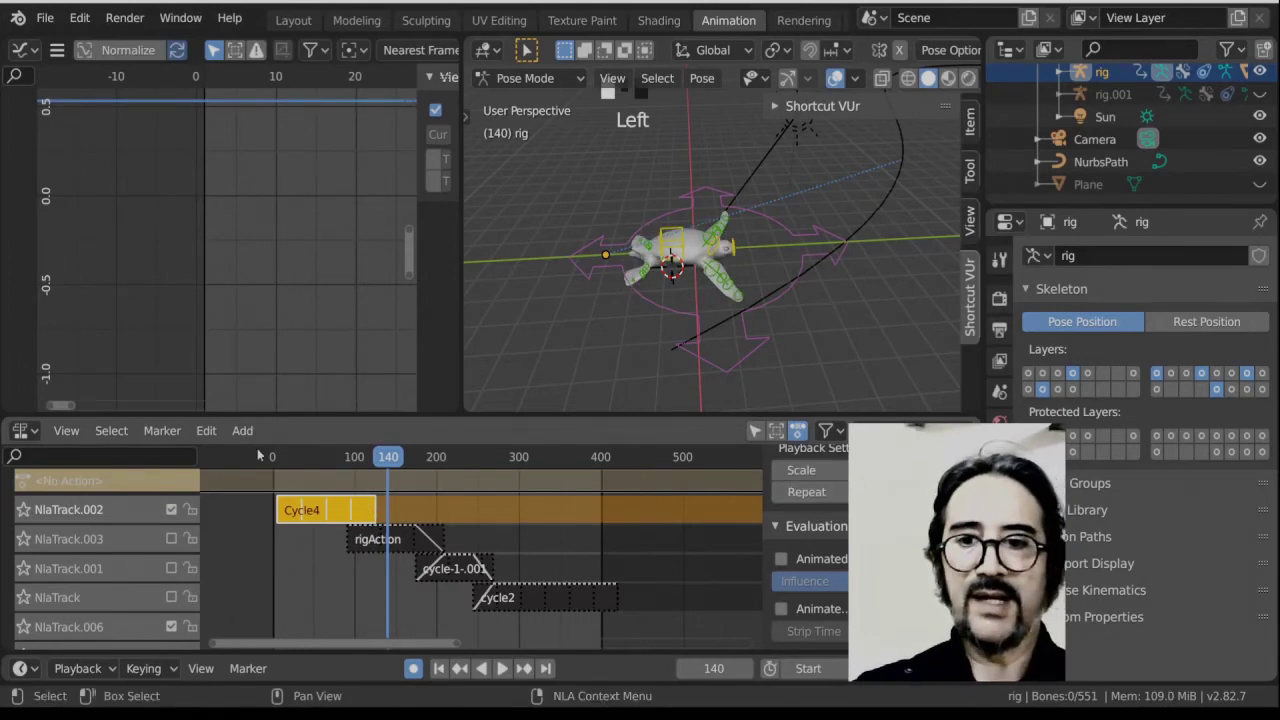
# Play the rescaled Cycle4 strip and check the faster swim motion up close.
pyautogui.press('Left')
pyautogui.press('space')
pyautogui.scroll(3, 700, 320)
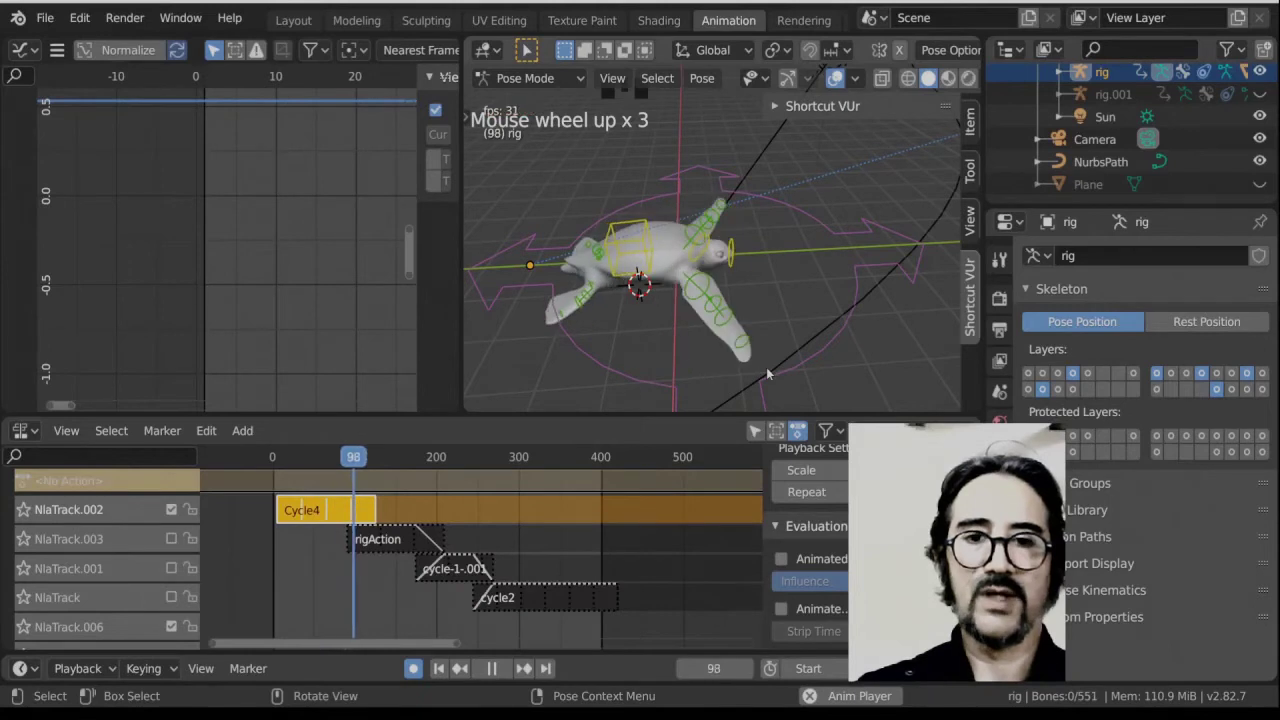
pyautogui.press('space')
# Select the rig's root control and switch the rig from Pose Mode to Object Mode.
pyautogui.click(823, 352)
pyautogui.scroll(-7, 822, 346)
pyautogui.moveTo(822, 346); pyautogui.dragTo(747, 329, button='middle')
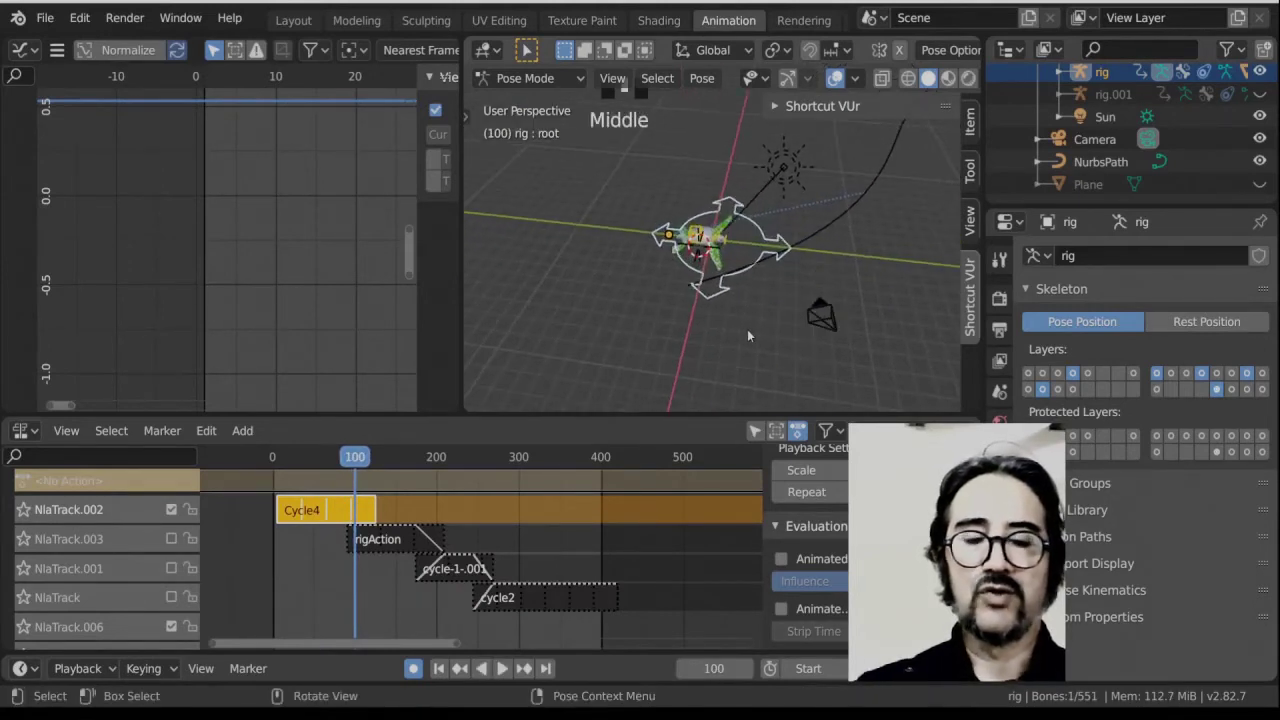
pyautogui.click(510, 80)
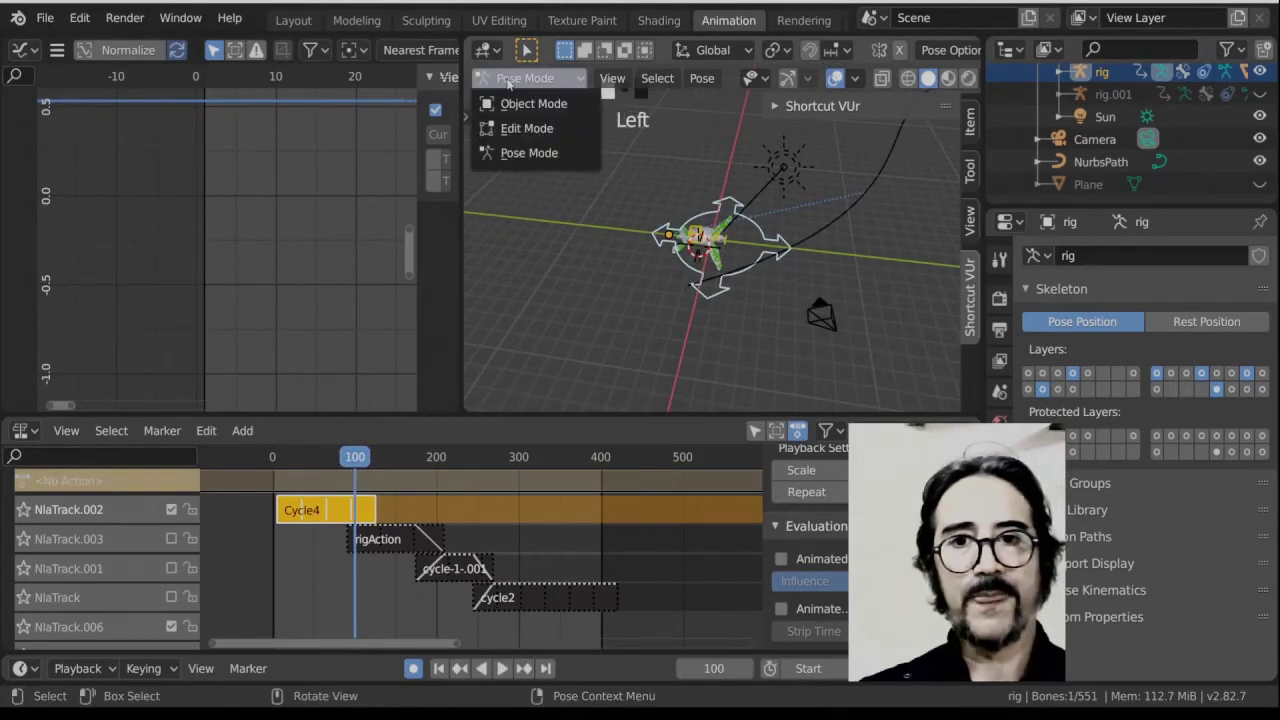
pyautogui.click(519, 104)
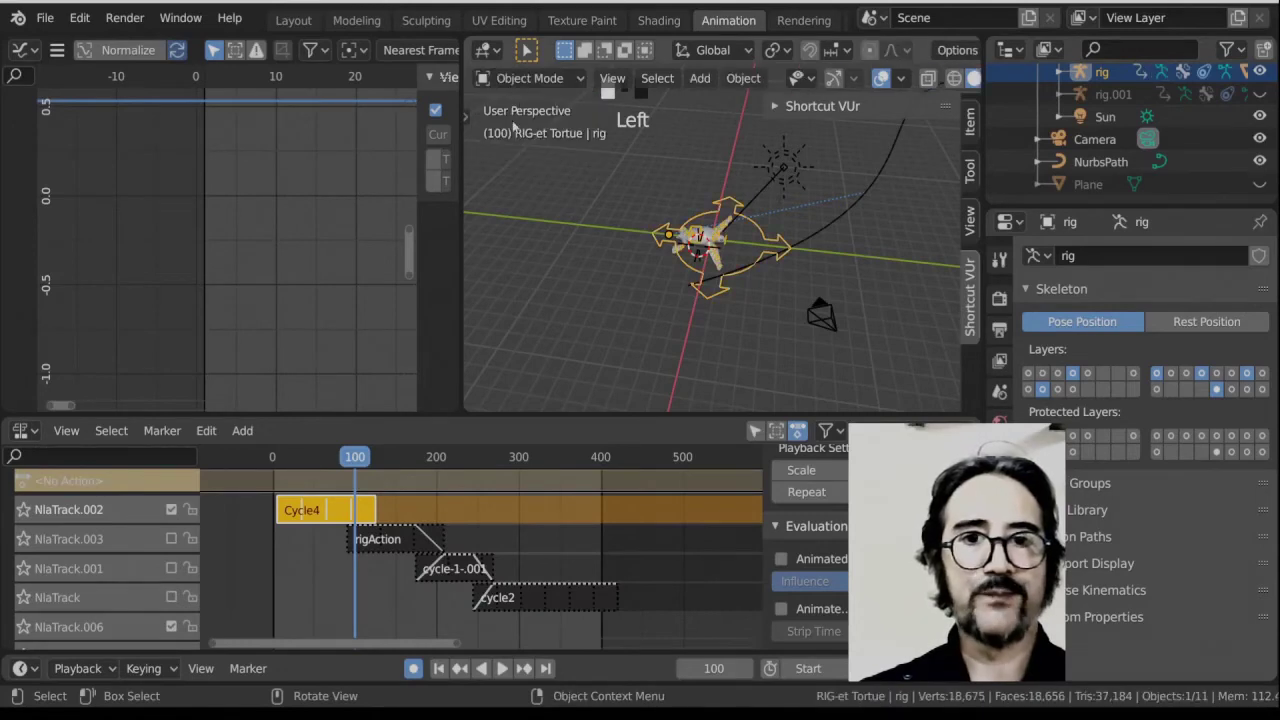
# Select the NurbsPath curve and the rig in turn to examine the rig's position relative to the curve.
pyautogui.click(757, 259)
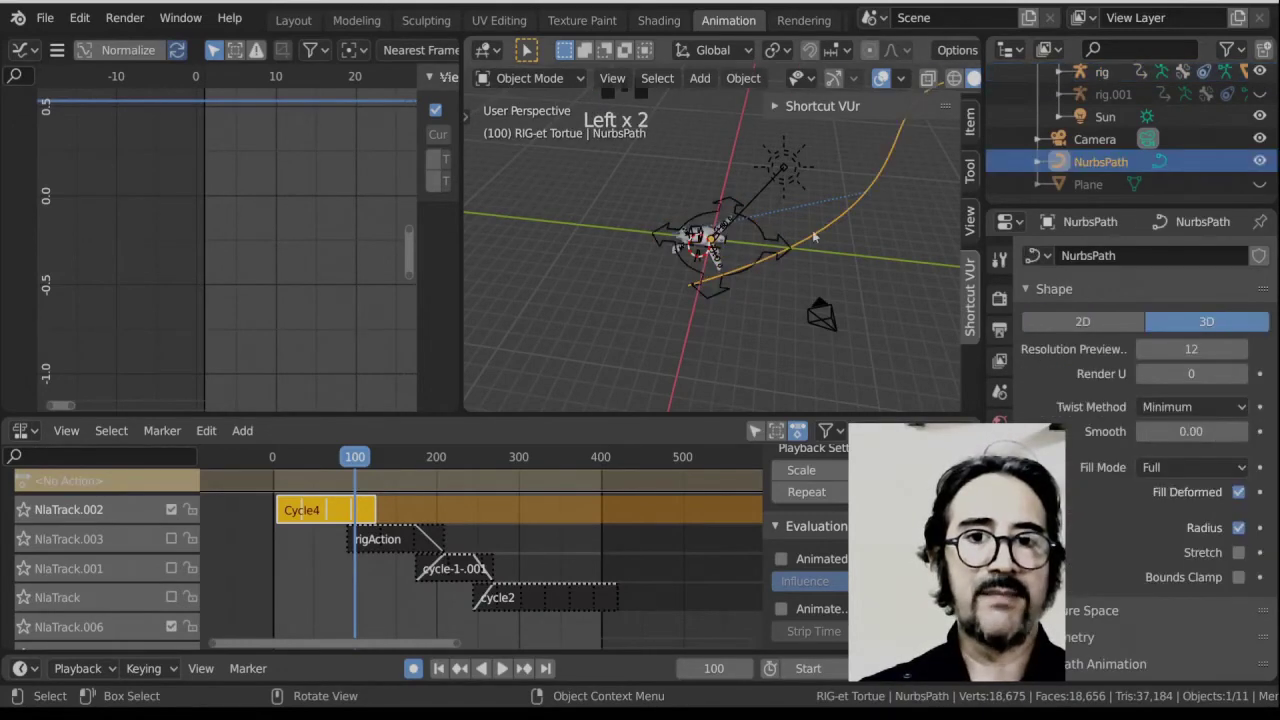
pyautogui.scroll(2, 768, 274)
pyautogui.click(831, 232)
pyautogui.keyDown('shift'); pyautogui.moveTo(781, 257); pyautogui.dragTo(750, 247, button='middle'); pyautogui.keyUp('shift')
pyautogui.scroll(-3, 641, 244)
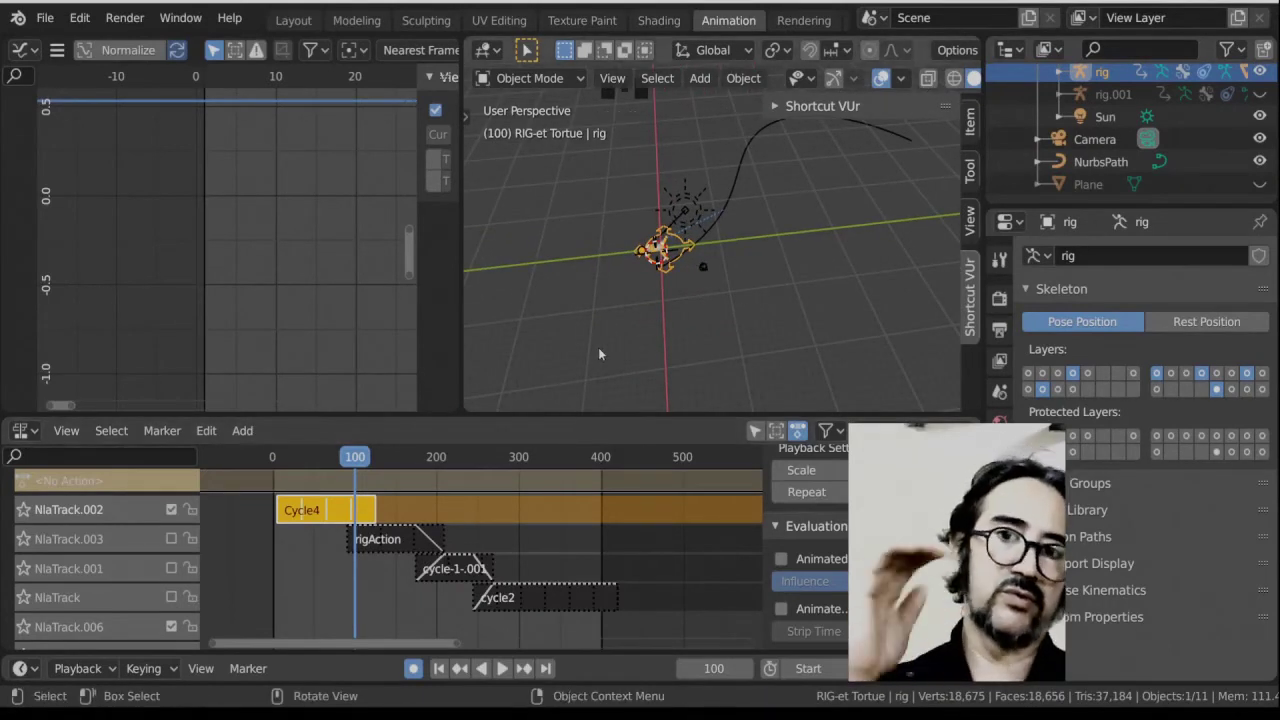
pyautogui.scroll(3, 691, 301)
pyautogui.keyDown('shift'); pyautogui.moveTo(704, 307); pyautogui.dragTo(635, 306, button='middle'); pyautogui.keyUp('shift')
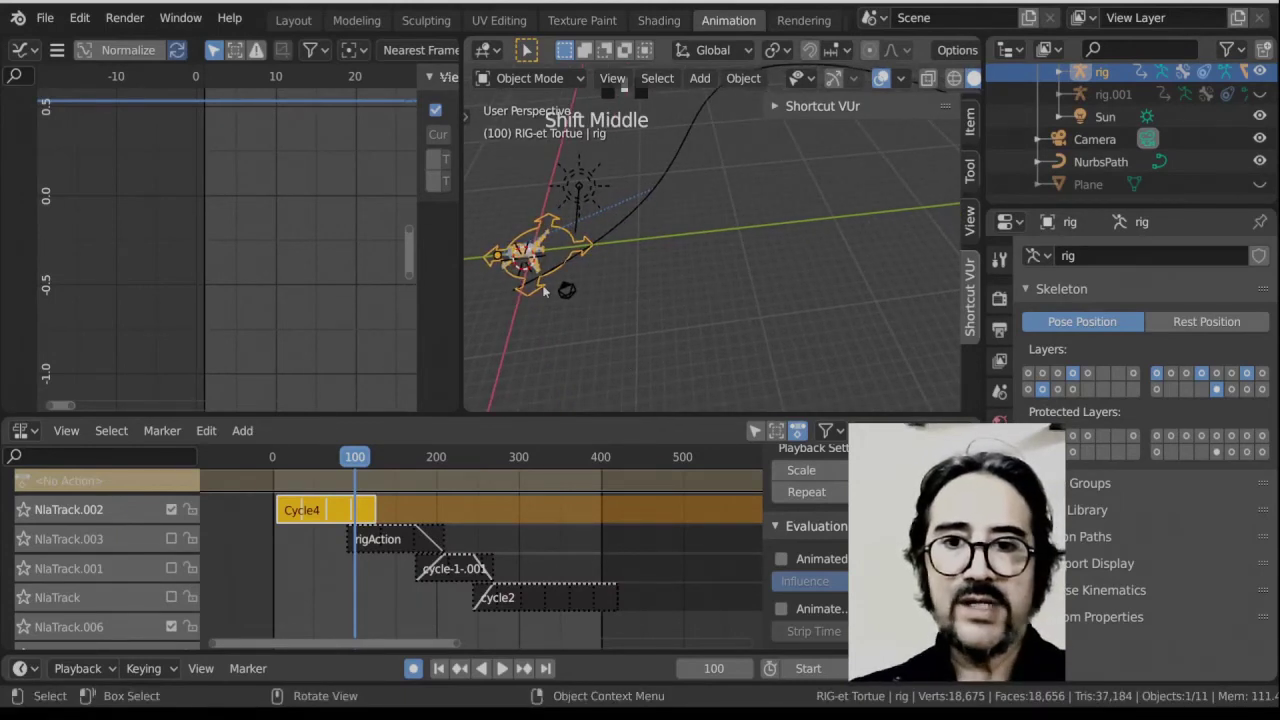
# In top view, turn off auto keying and move the rig about 0.65 m backward along the global Y axis.
pyautogui.press('KP_7')
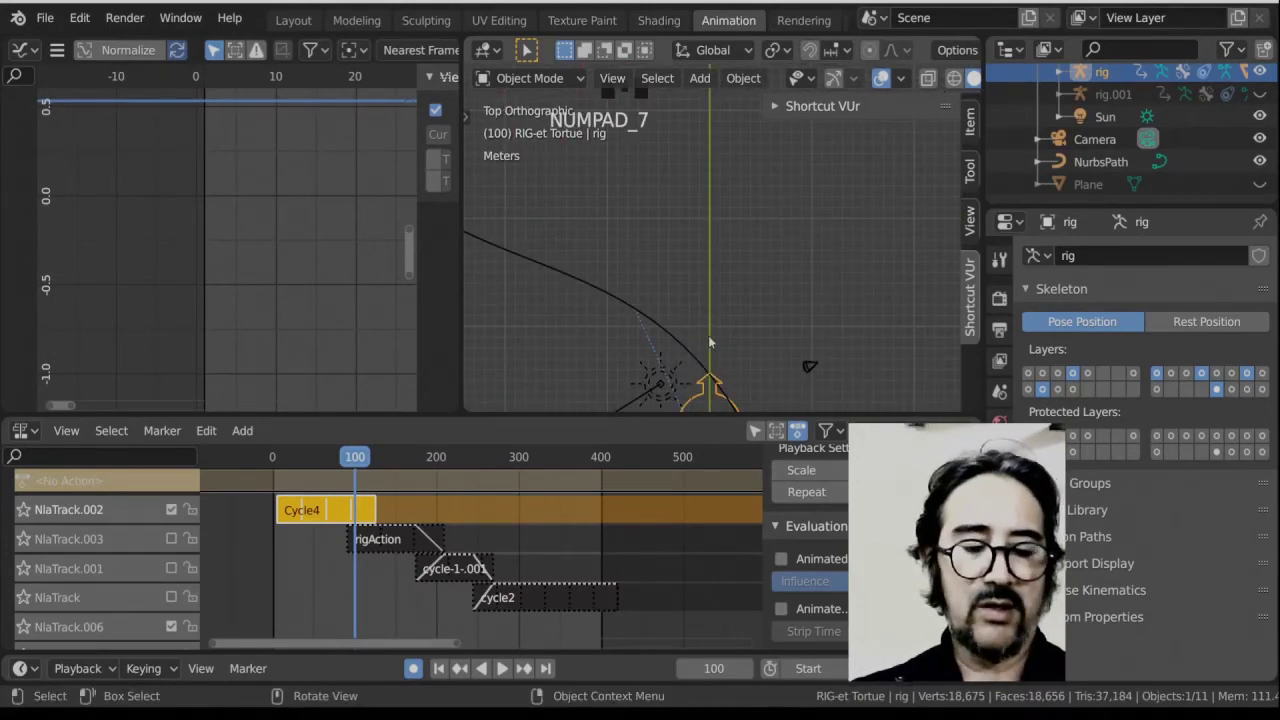
pyautogui.press('KP_Decimal')
pyautogui.scroll(5, 872, 290)
pyautogui.keyDown('shift'); pyautogui.moveTo(872, 290); pyautogui.dragTo(615, 294, button='middle'); pyautogui.keyUp('shift')
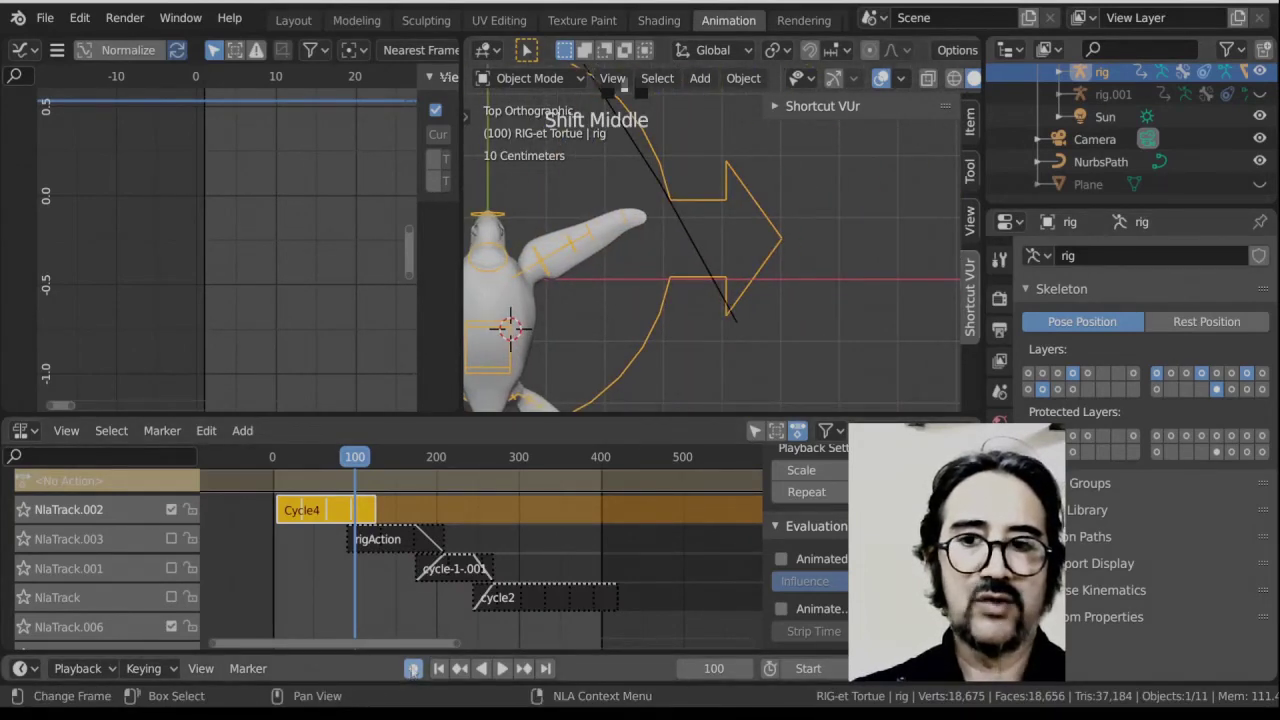
pyautogui.click(793, 261)
pyautogui.press('g')
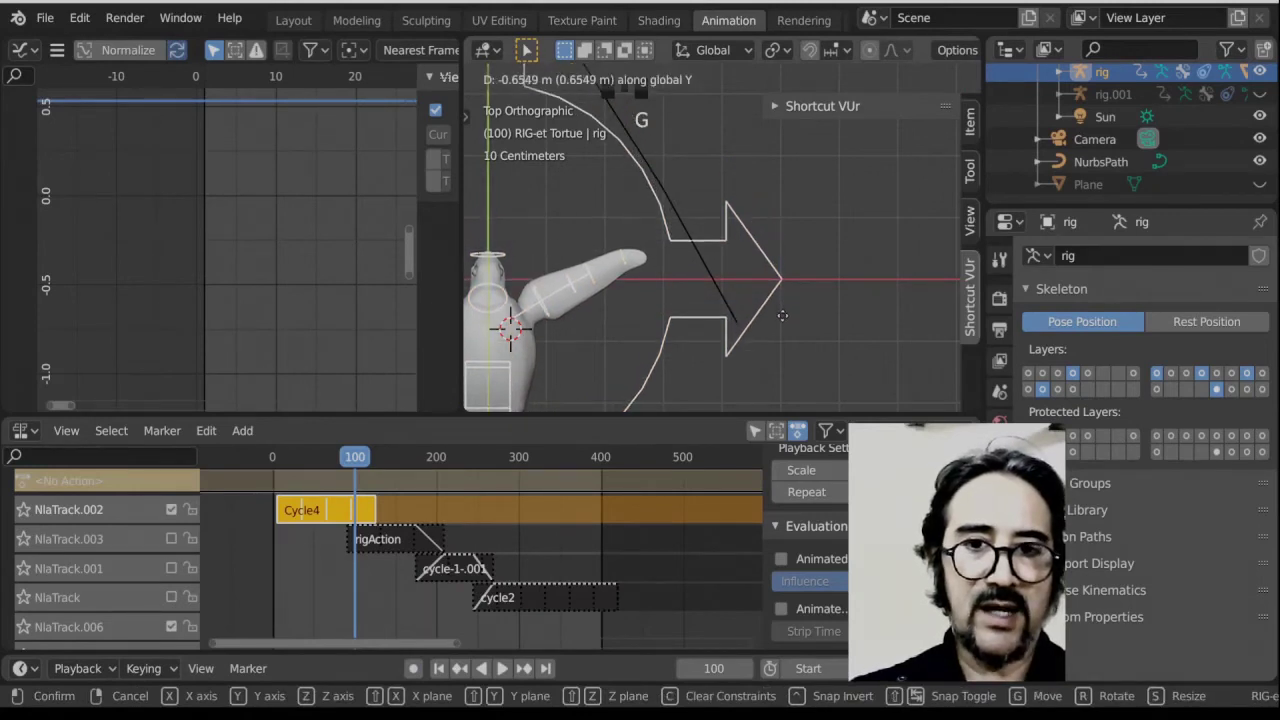
pyautogui.click(775, 287)
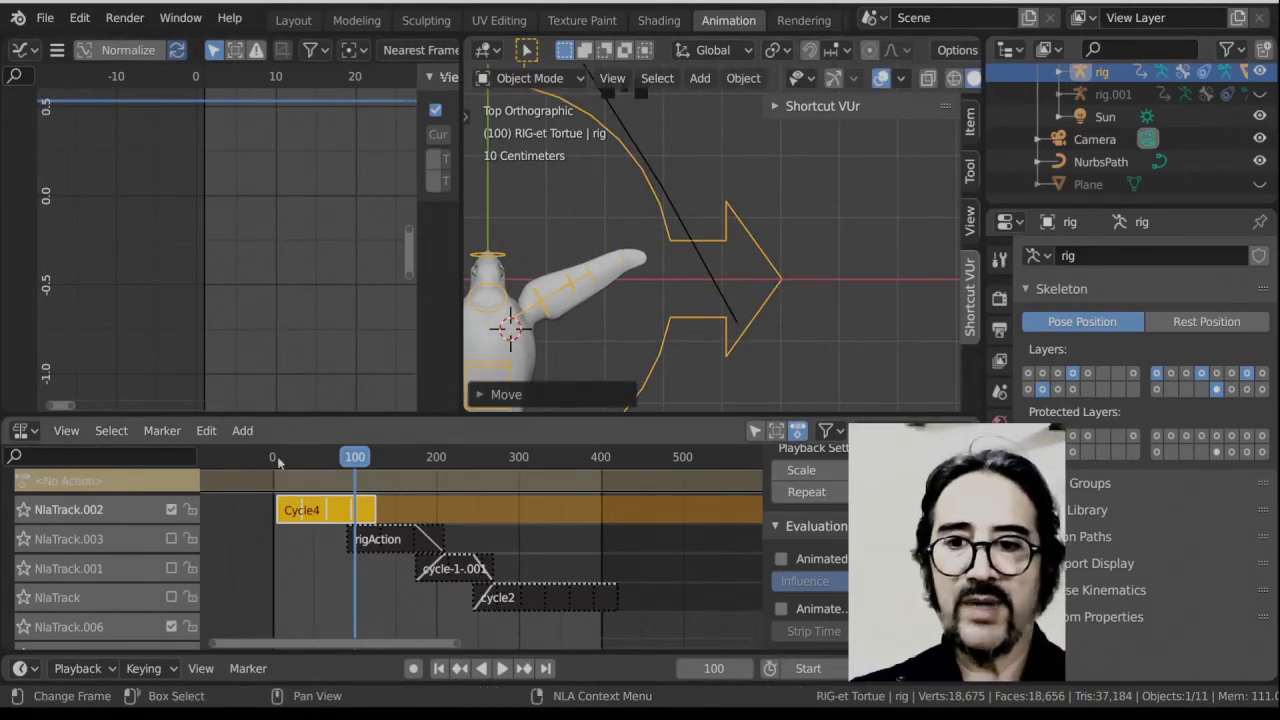
# Scrub the Cycle4 strip from frame 0 to about frame 60 to check the swim stroke.
pyautogui.hotkey('shift', 'Left')
pyautogui.moveTo(216, 508); pyautogui.dragTo(243, 530, button='middle')
pyautogui.scroll(11, 243, 530)
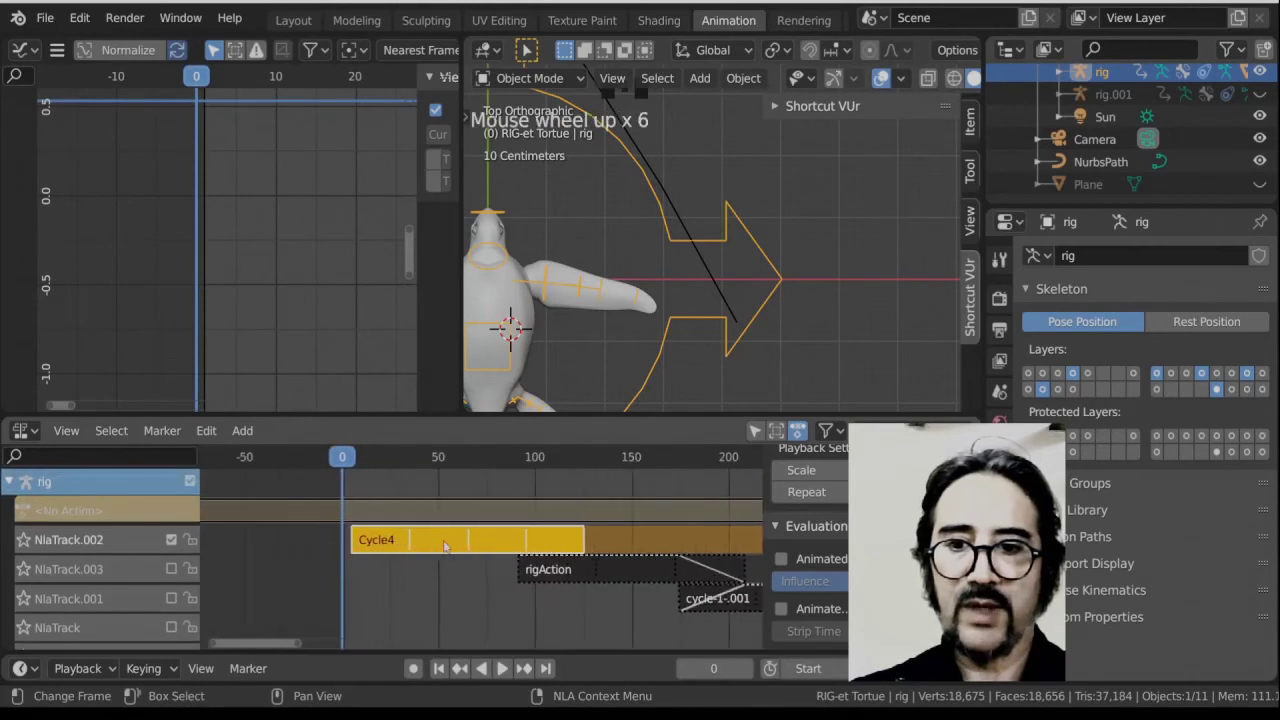
pyautogui.moveTo(296, 469); pyautogui.dragTo(365, 482, button='middle')
pyautogui.moveTo(343, 457); pyautogui.dragTo(517, 468)
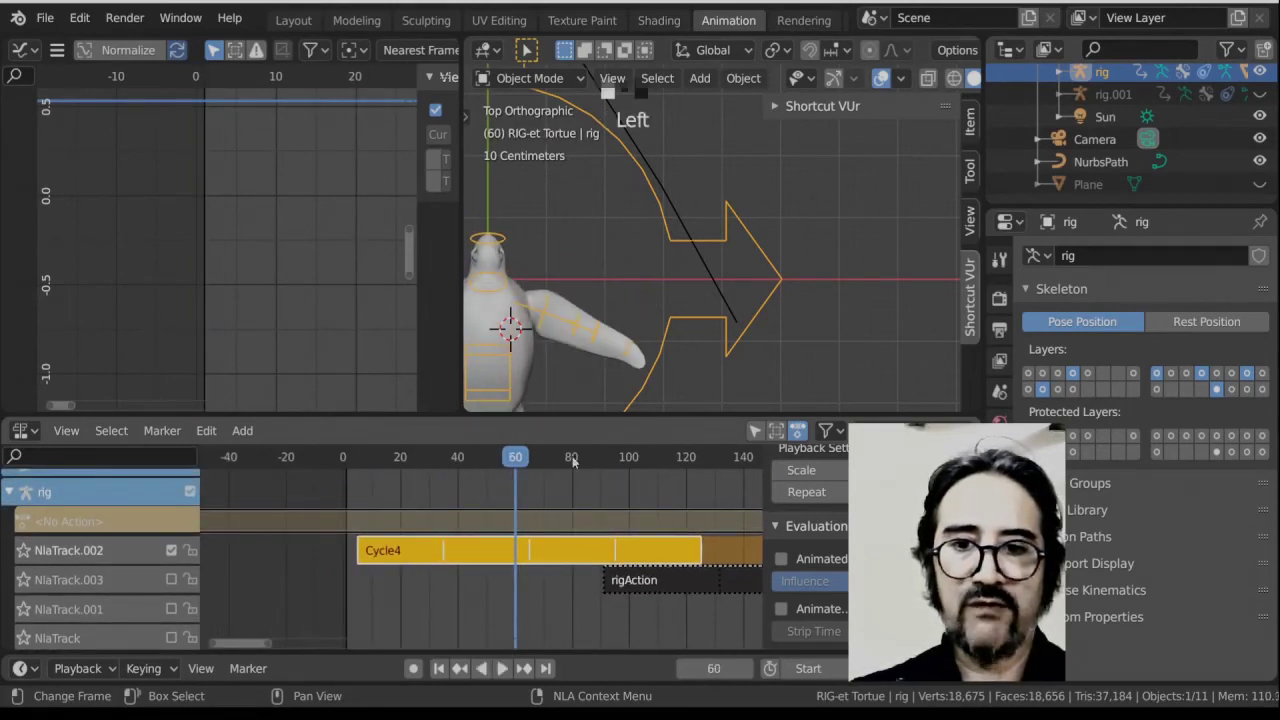
pyautogui.press('g')
pyautogui.press('y')
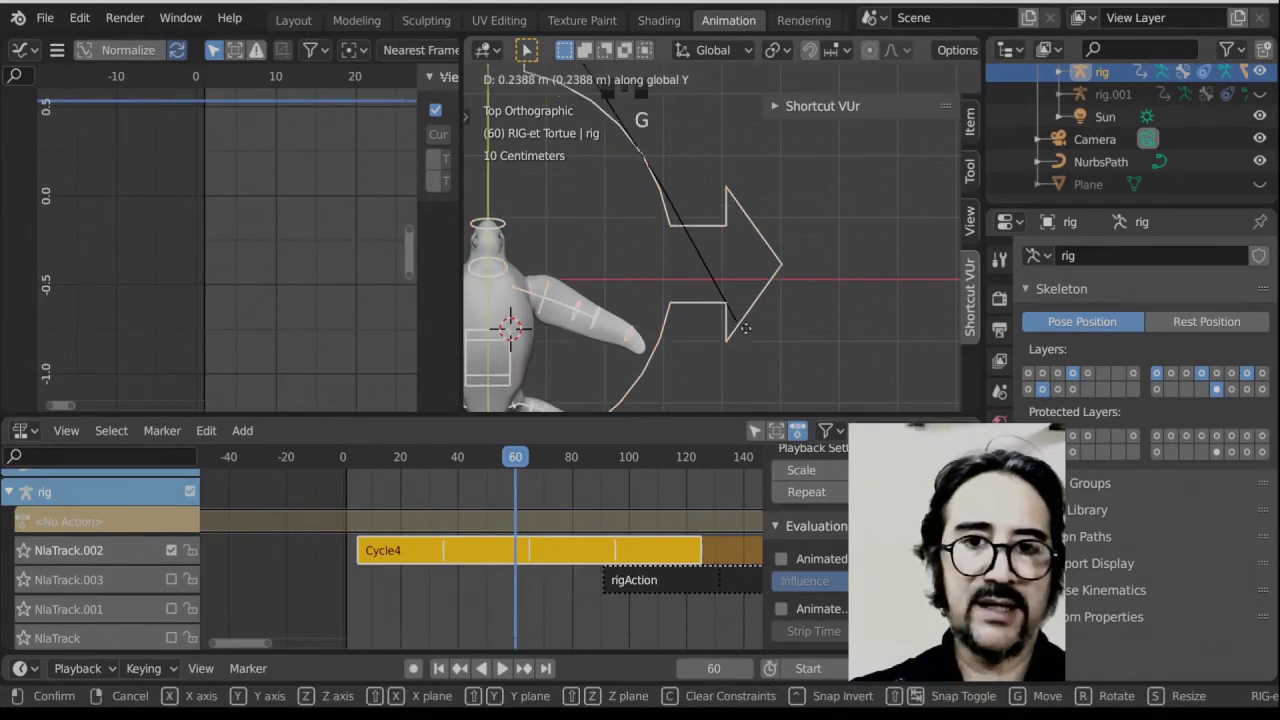
pyautogui.rightClick(746, 232)
# Insert a LocRot keyframe on the rig at frame 0.
pyautogui.click(342, 456)
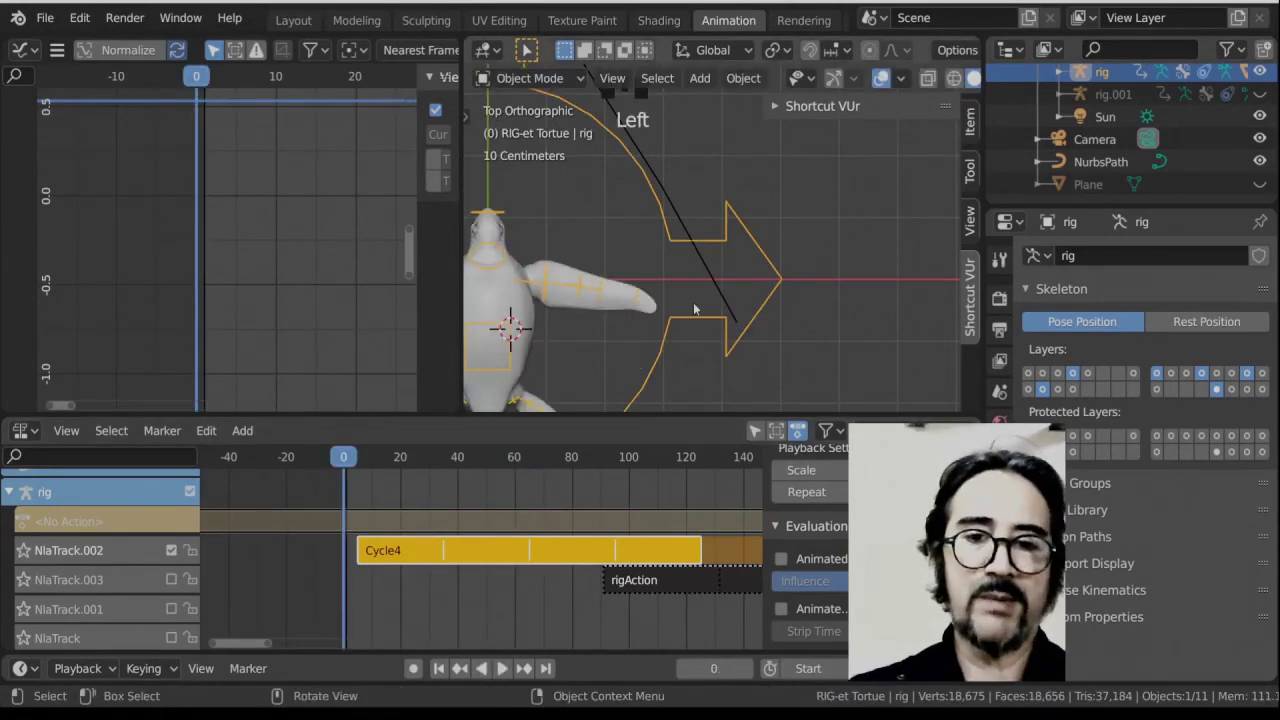
pyautogui.press('Left')
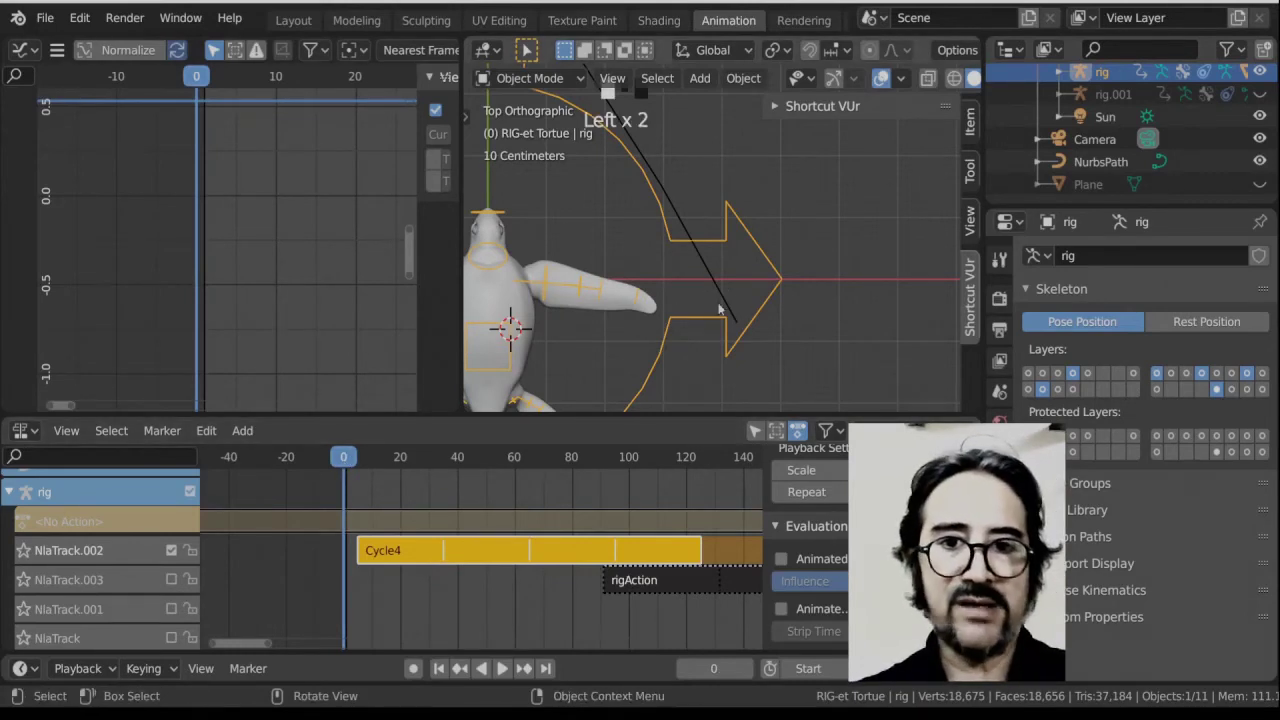
pyautogui.press('i')
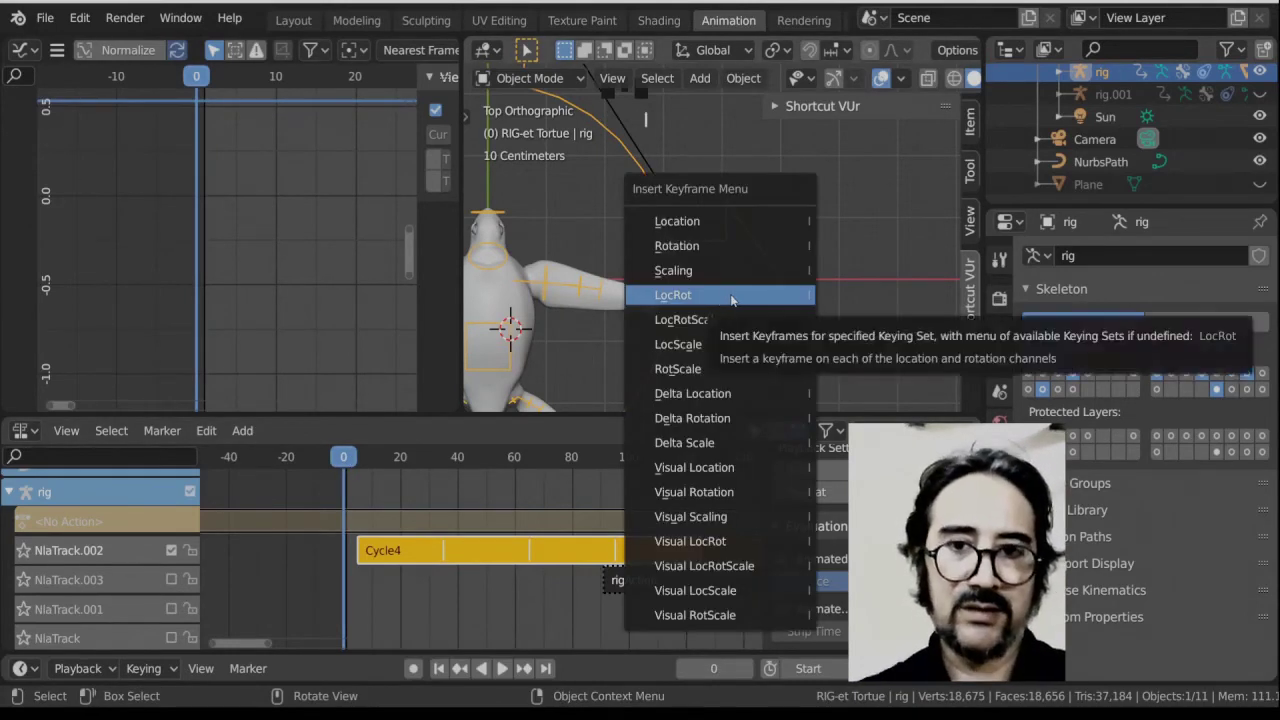
pyautogui.click(696, 300)
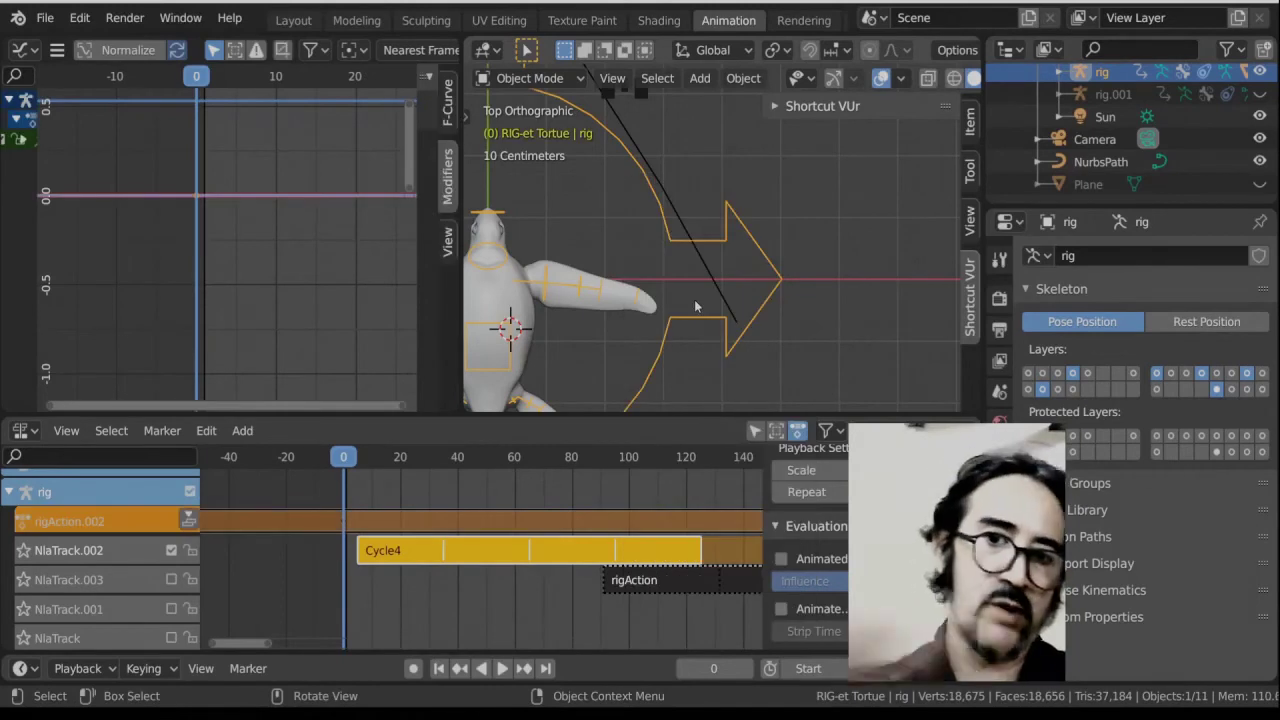
# At frame 60, move the rig about 2 m forward along the global Y axis and keyframe its location and rotation.
pyautogui.moveTo(344, 459); pyautogui.dragTo(517, 474)
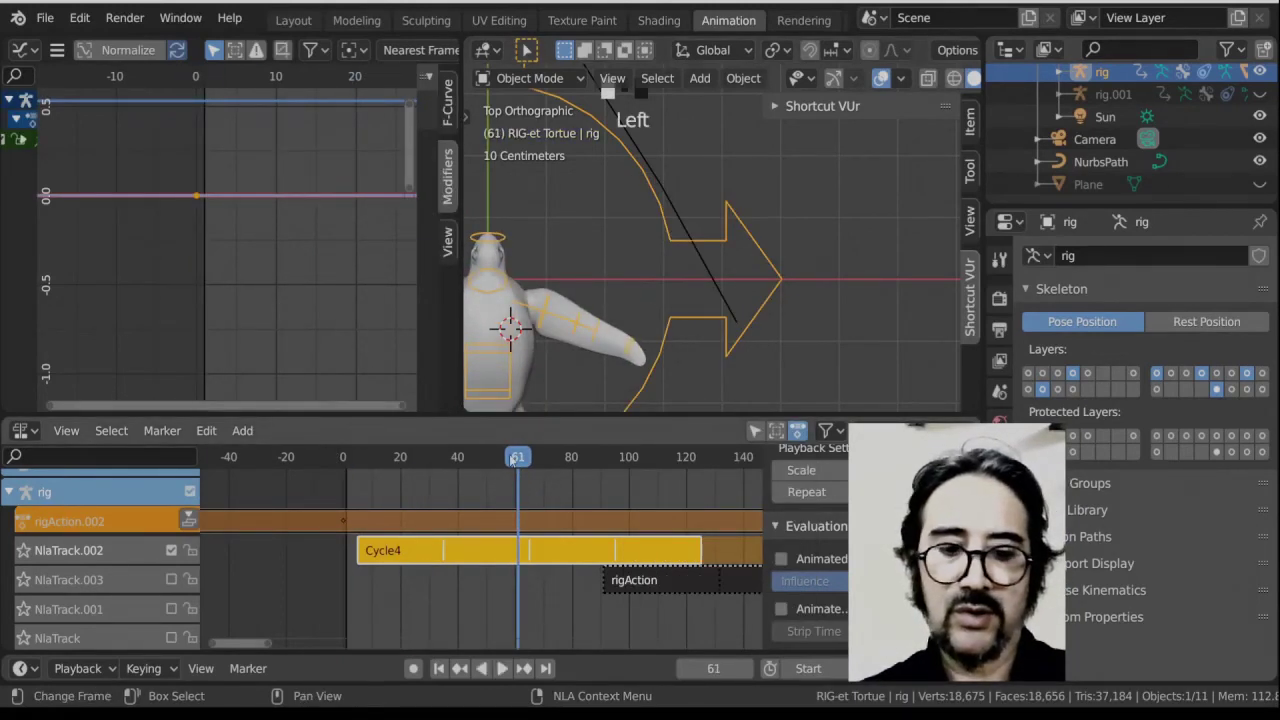
pyautogui.press('Left')
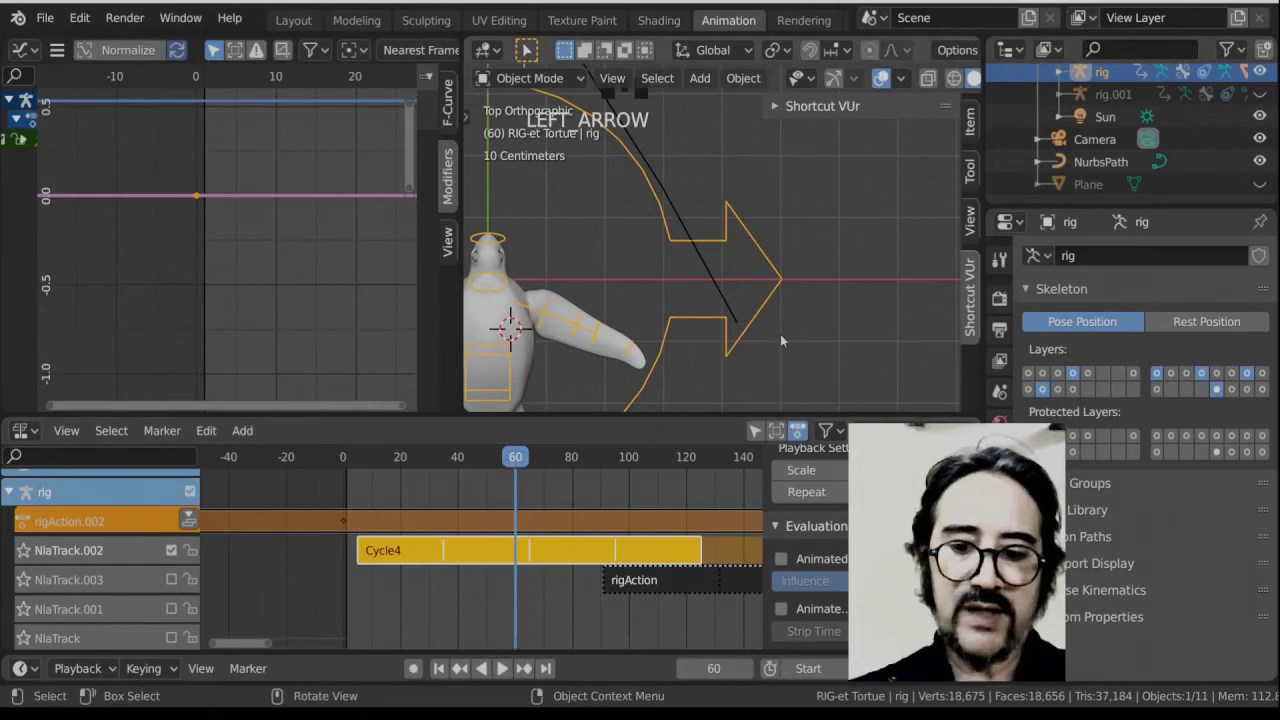
pyautogui.press('g')
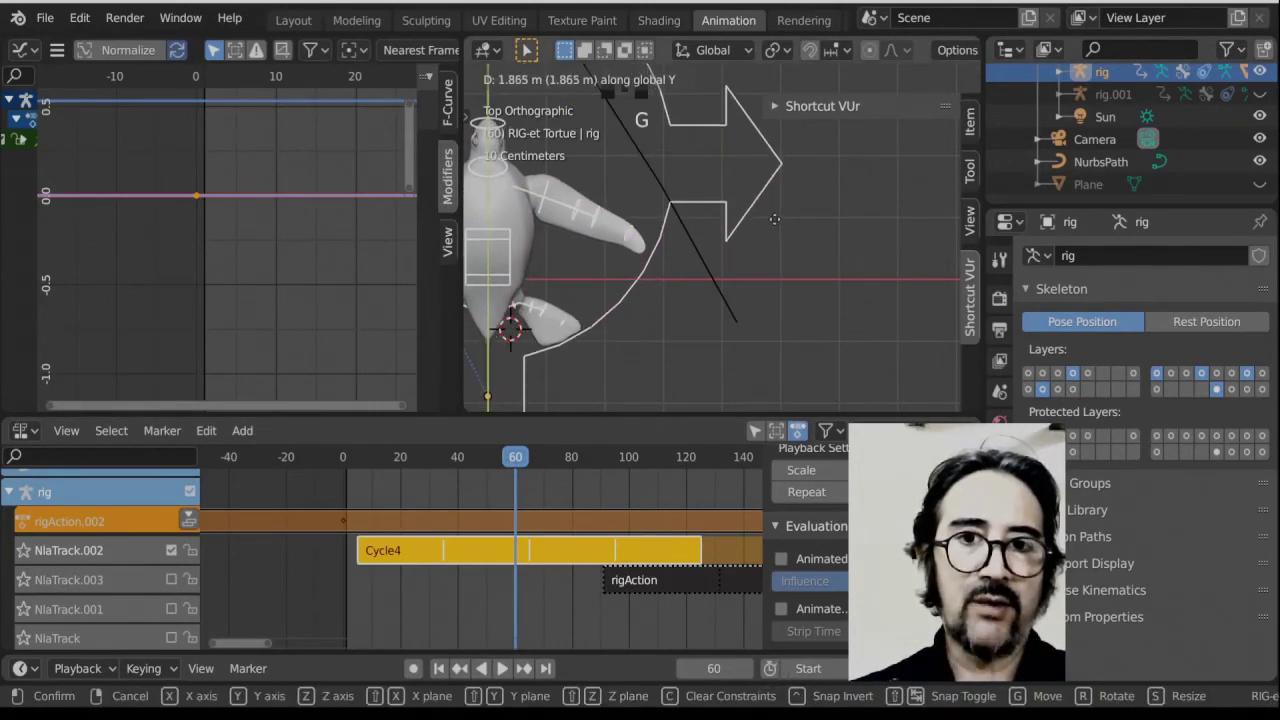
pyautogui.click(773, 211)
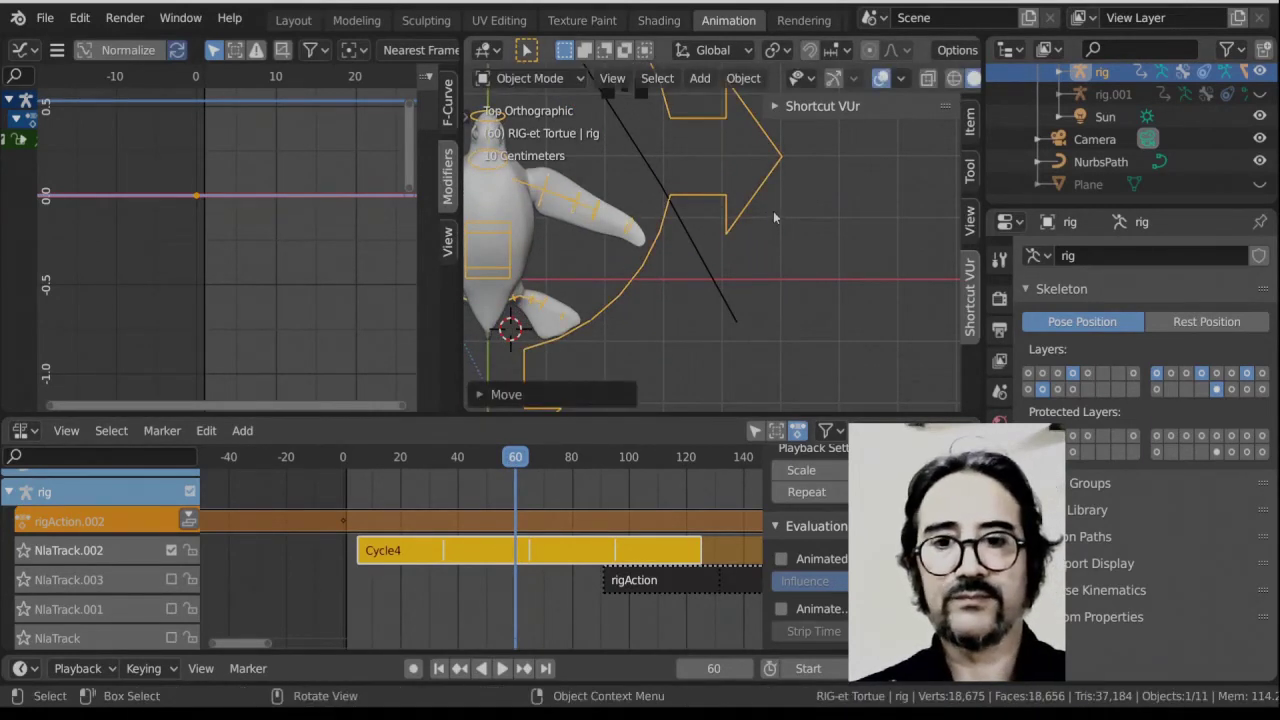
pyautogui.press('i')
pyautogui.click(773, 211)
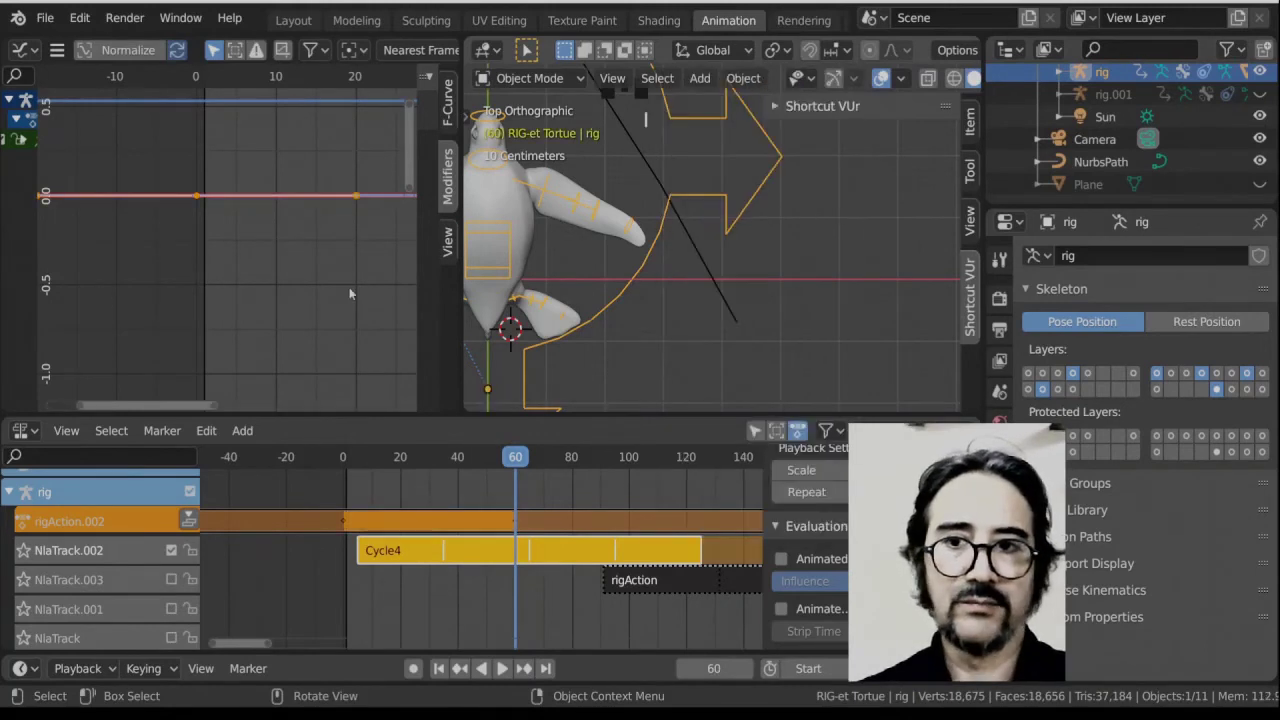
# Examine the rig's new location curves in the Graph Editor and scrub back to the start of the motion.
pyautogui.scroll(-14, 300, 285)
pyautogui.scroll(-3, 300, 287)
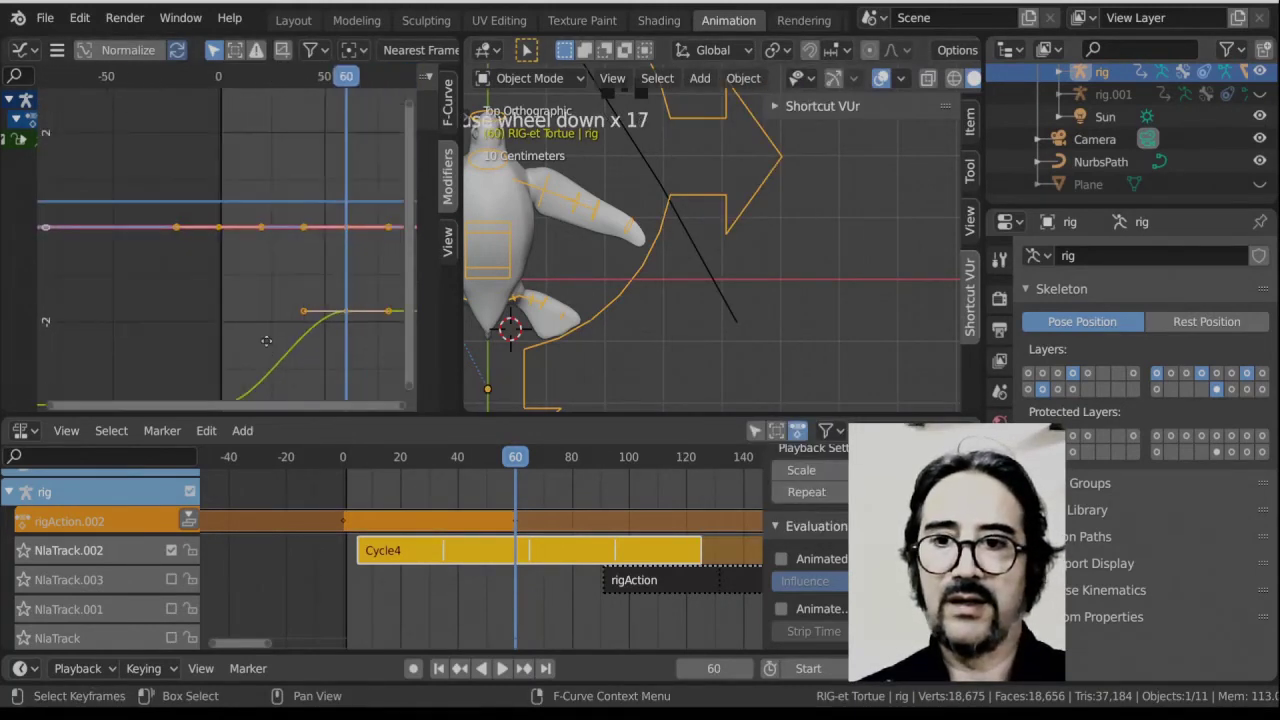
pyautogui.moveTo(300, 287); pyautogui.dragTo(175, 300, button='middle')
pyautogui.click(167, 308)
pyautogui.moveTo(130, 325); pyautogui.dragTo(160, 328)
pyautogui.moveTo(250, 84); pyautogui.dragTo(142, 82)
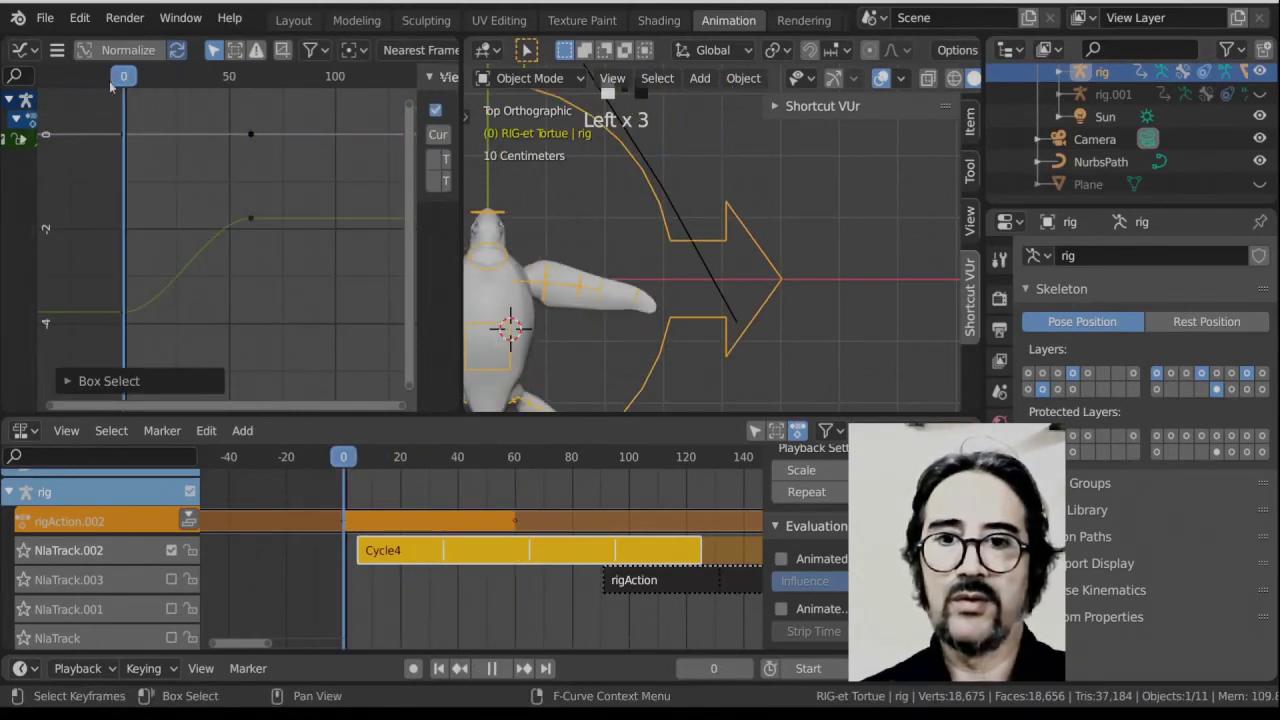
# Set the Y location curve's first keyframe to Linear interpolation and return to frame 0.
pyautogui.click(252, 219)
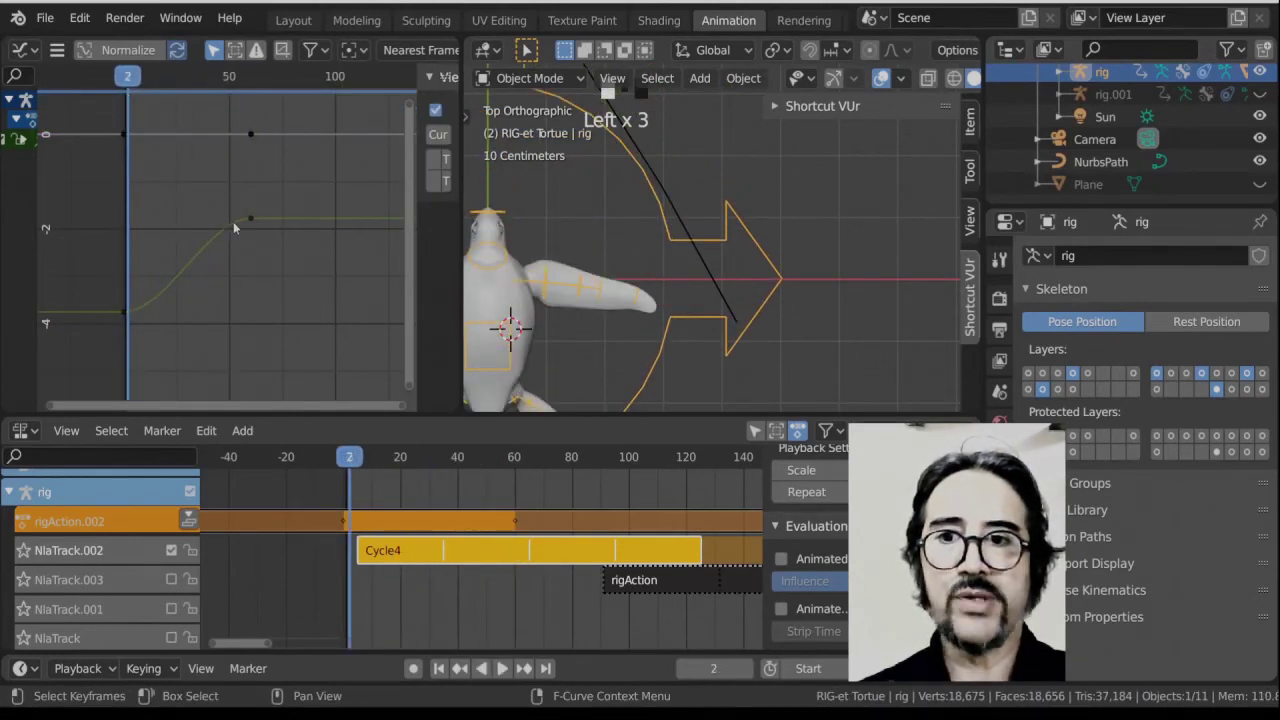
pyautogui.scroll(-2, 243, 230)
pyautogui.click(136, 304)
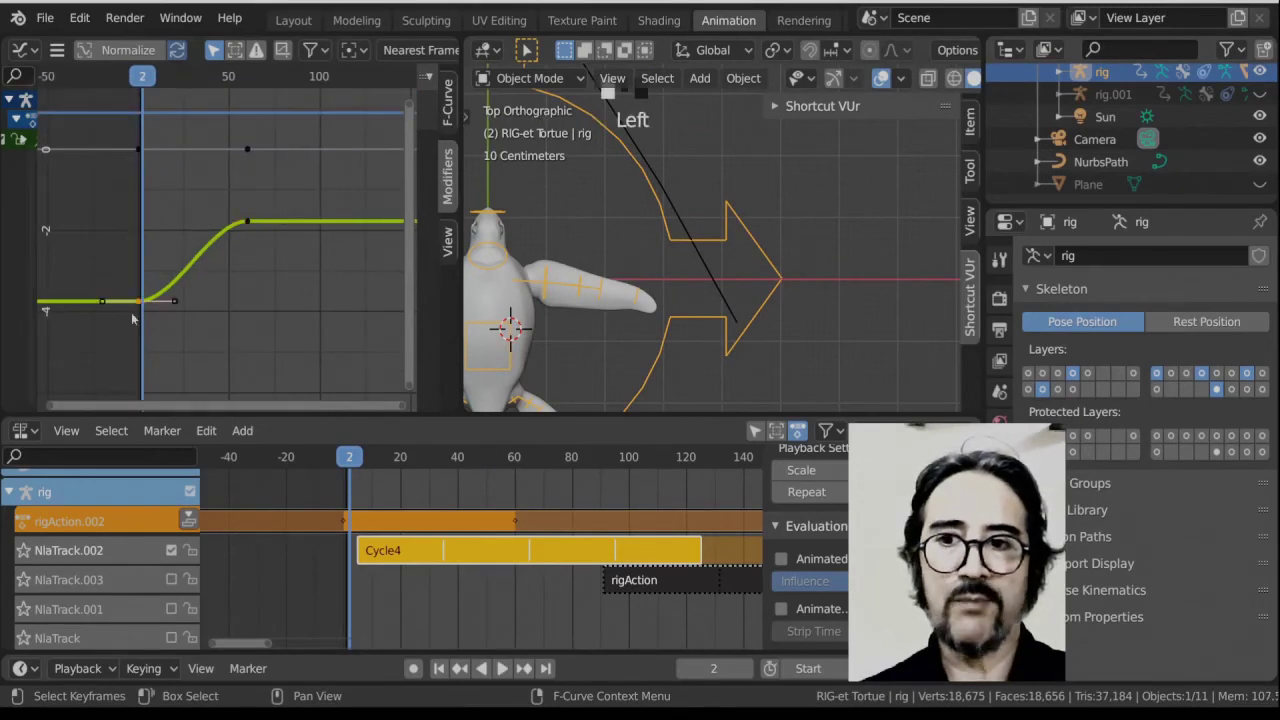
pyautogui.press('t')
pyautogui.click(207, 251)
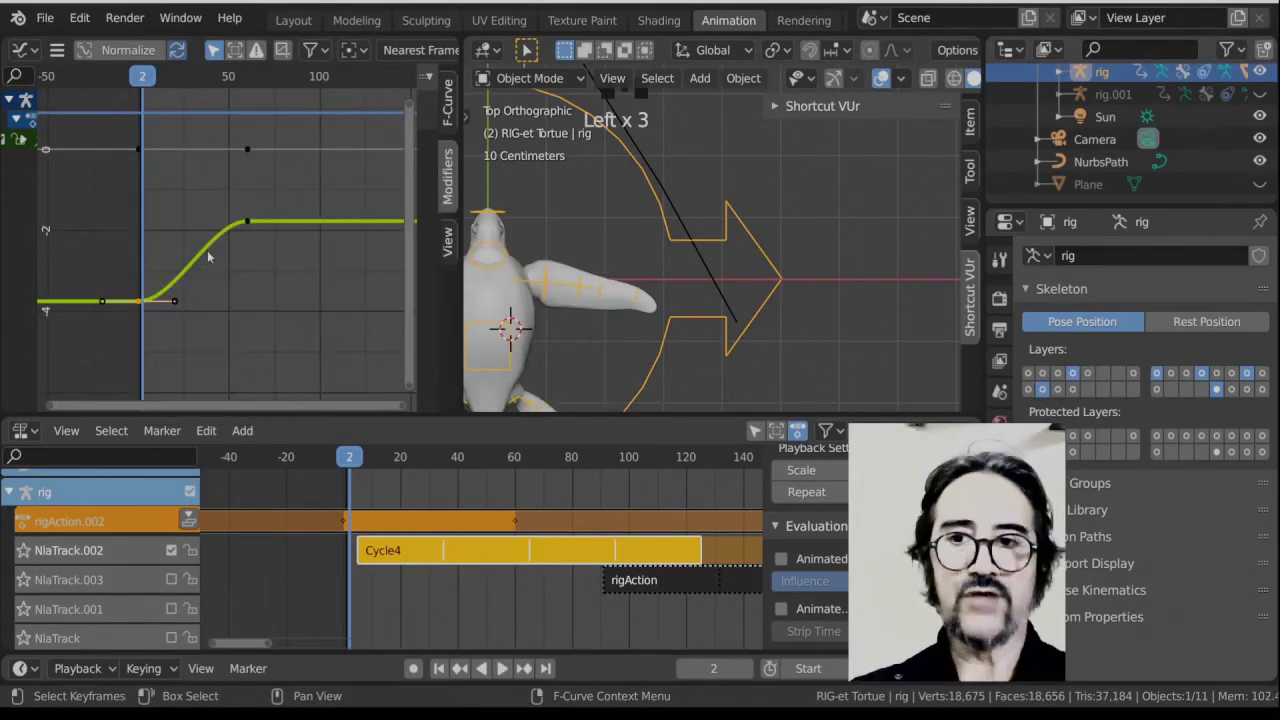
pyautogui.press('t')
pyautogui.click(196, 255)
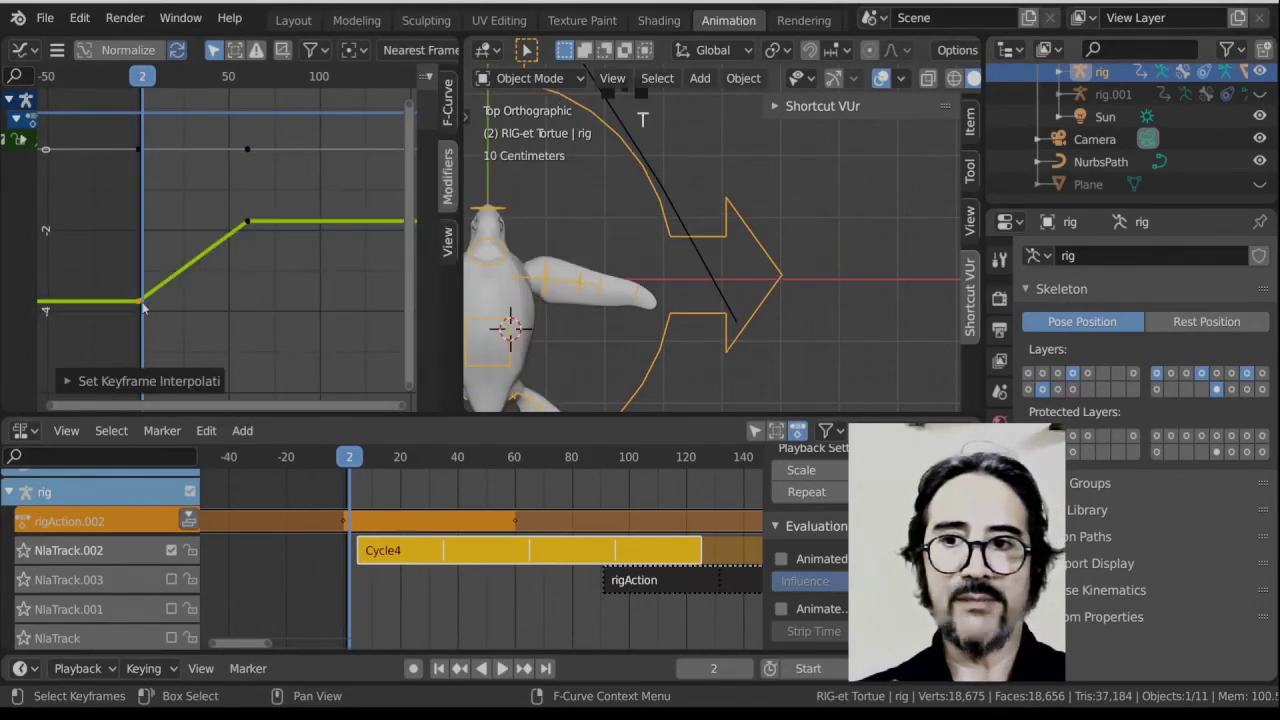
pyautogui.moveTo(143, 76)
pyautogui.mouseDown()
pyautogui.moveTo(224, 76)
pyautogui.moveTo(138, 76)
pyautogui.mouseUp()
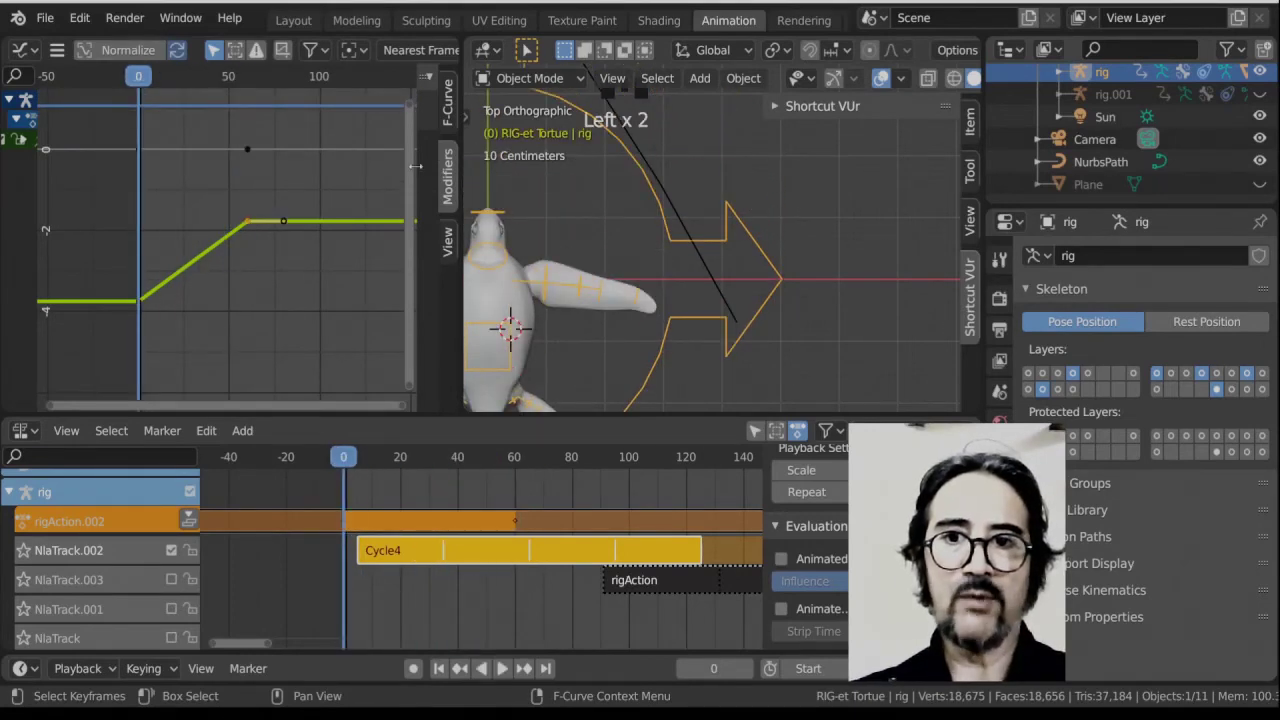
# Add a Cycles modifier to the Y location curve and set its After mode to Repeat with Offset.
pyautogui.moveTo(416, 166); pyautogui.dragTo(255, 171)
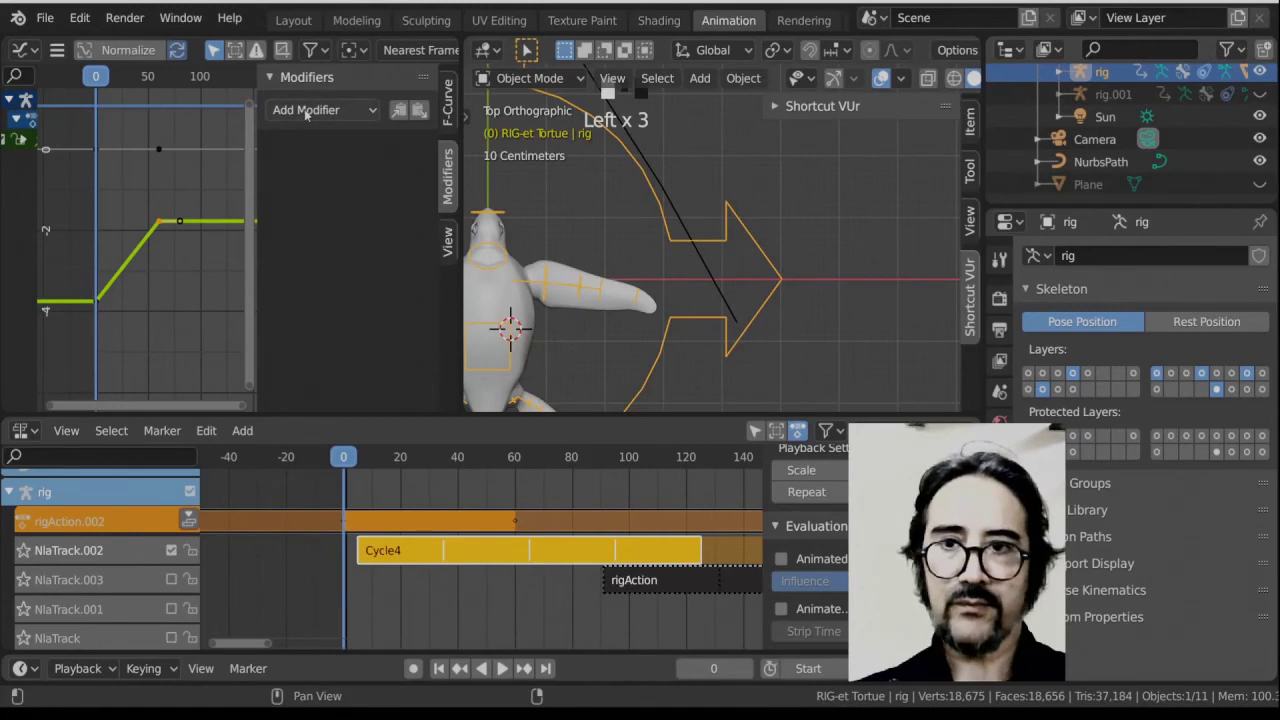
pyautogui.click(447, 110)
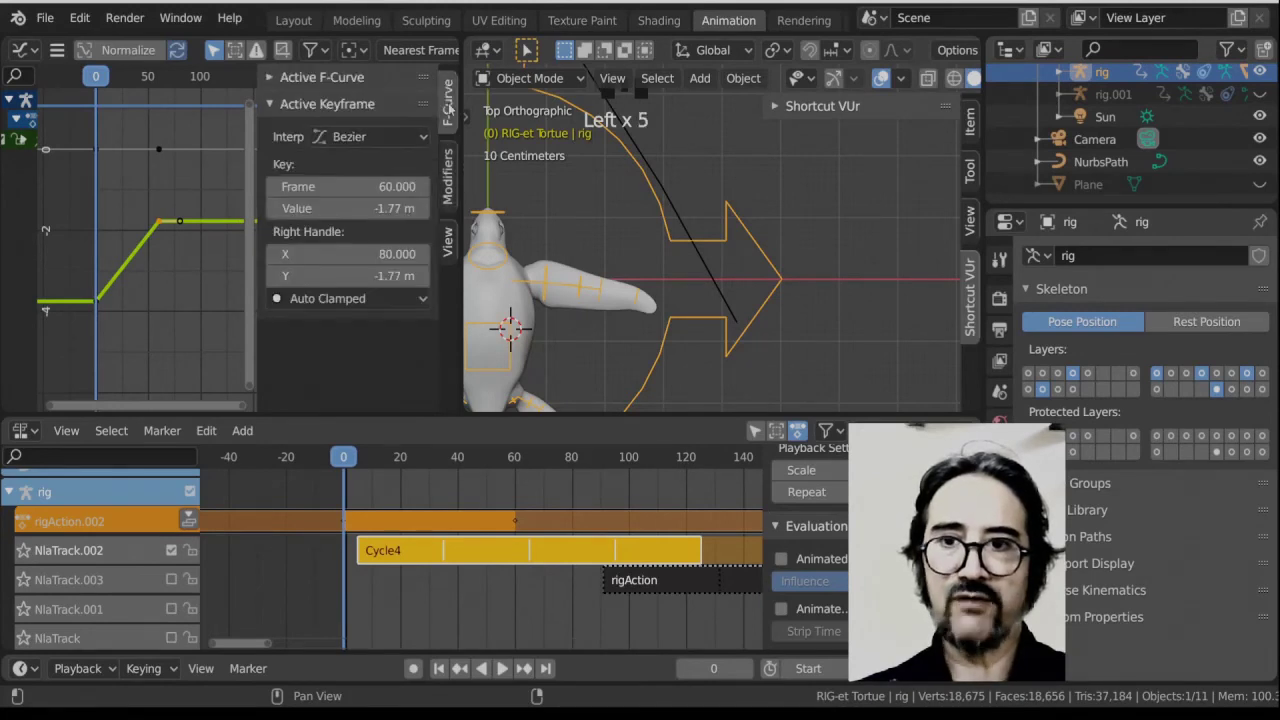
pyautogui.click(448, 178)
pyautogui.click(309, 112)
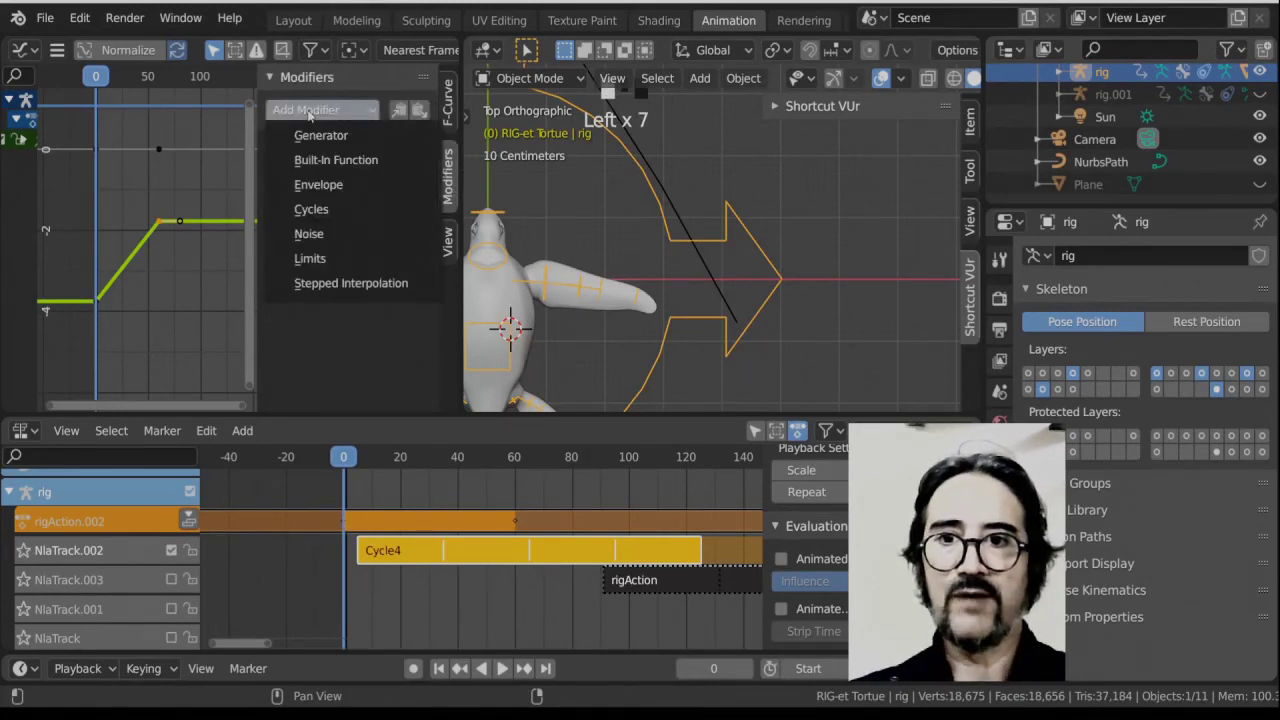
pyautogui.click(325, 219)
pyautogui.click(390, 197)
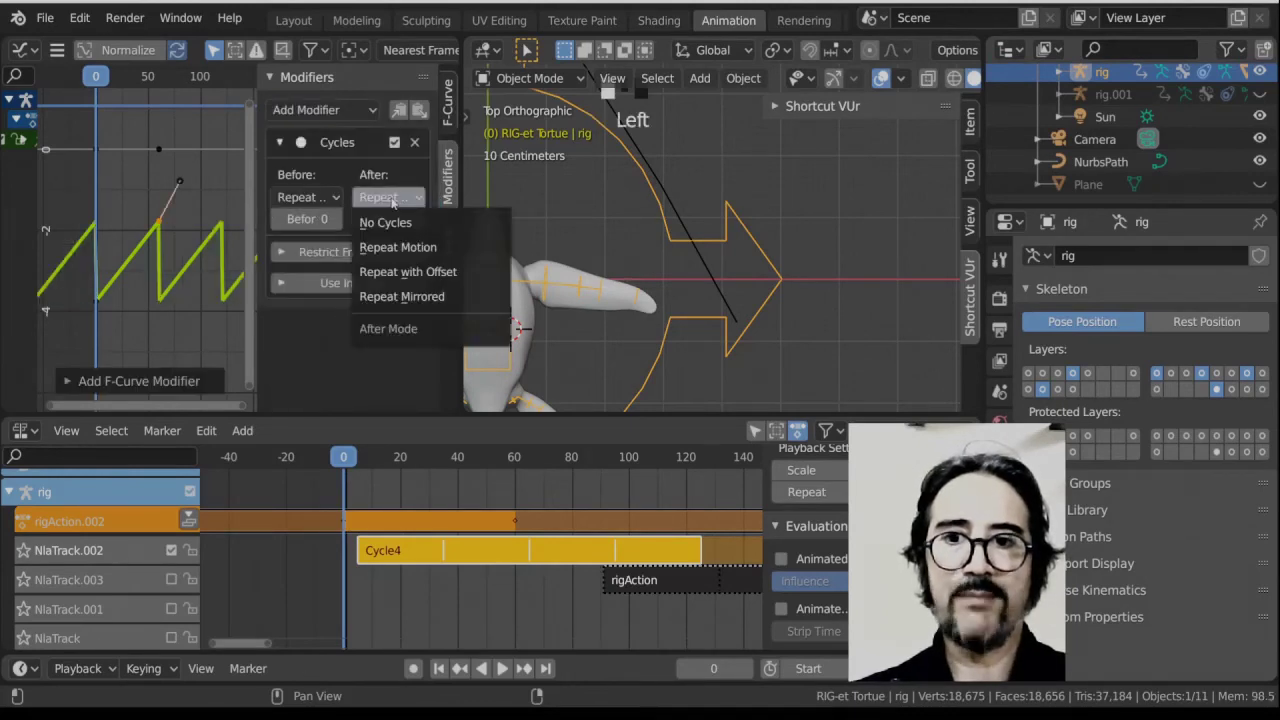
pyautogui.click(455, 272)
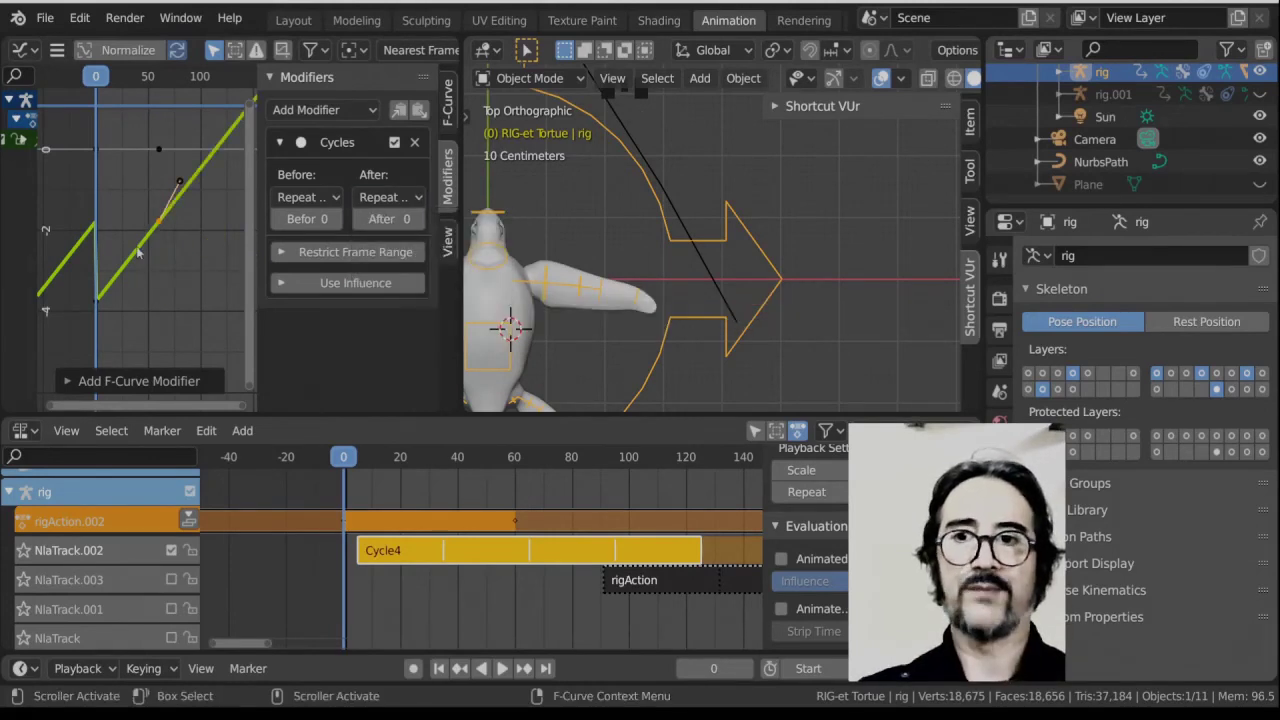
# Play the animation from a wider top view to check the turtle's continuous forward travel against its swim strokes.
pyautogui.scroll(-13, 138, 253)
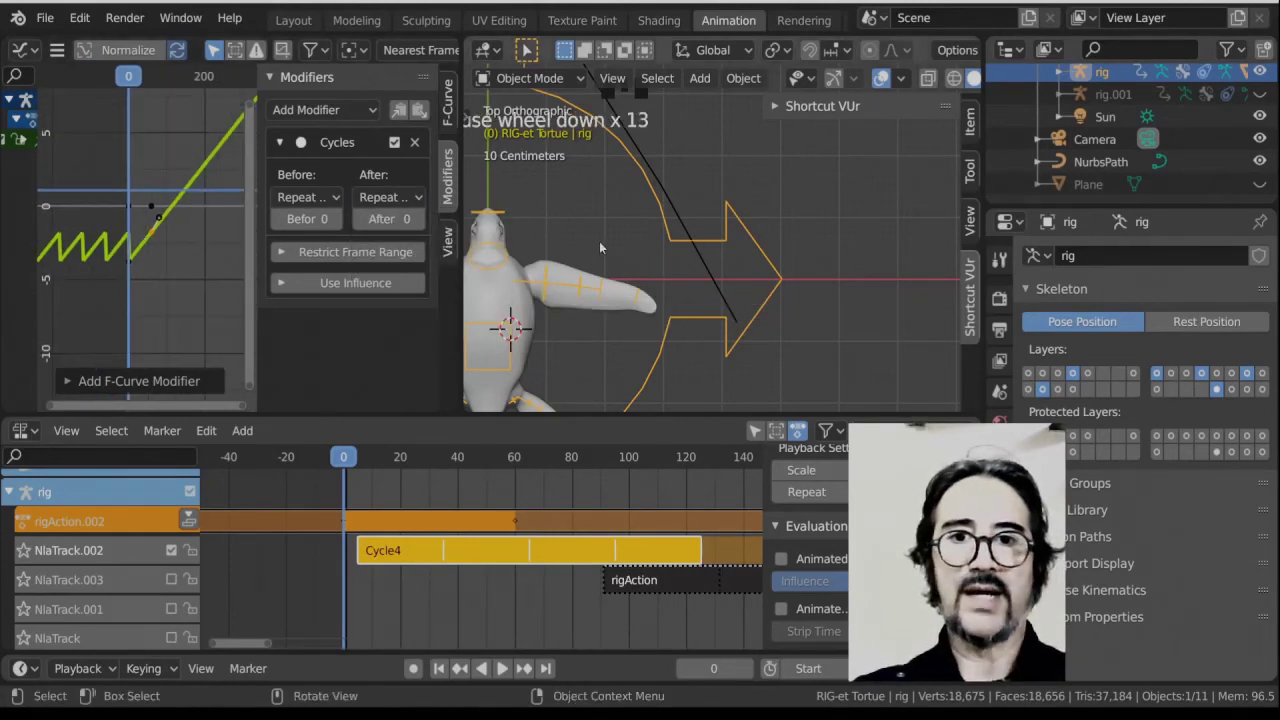
pyautogui.scroll(-7, 600, 245)
pyautogui.press('space')
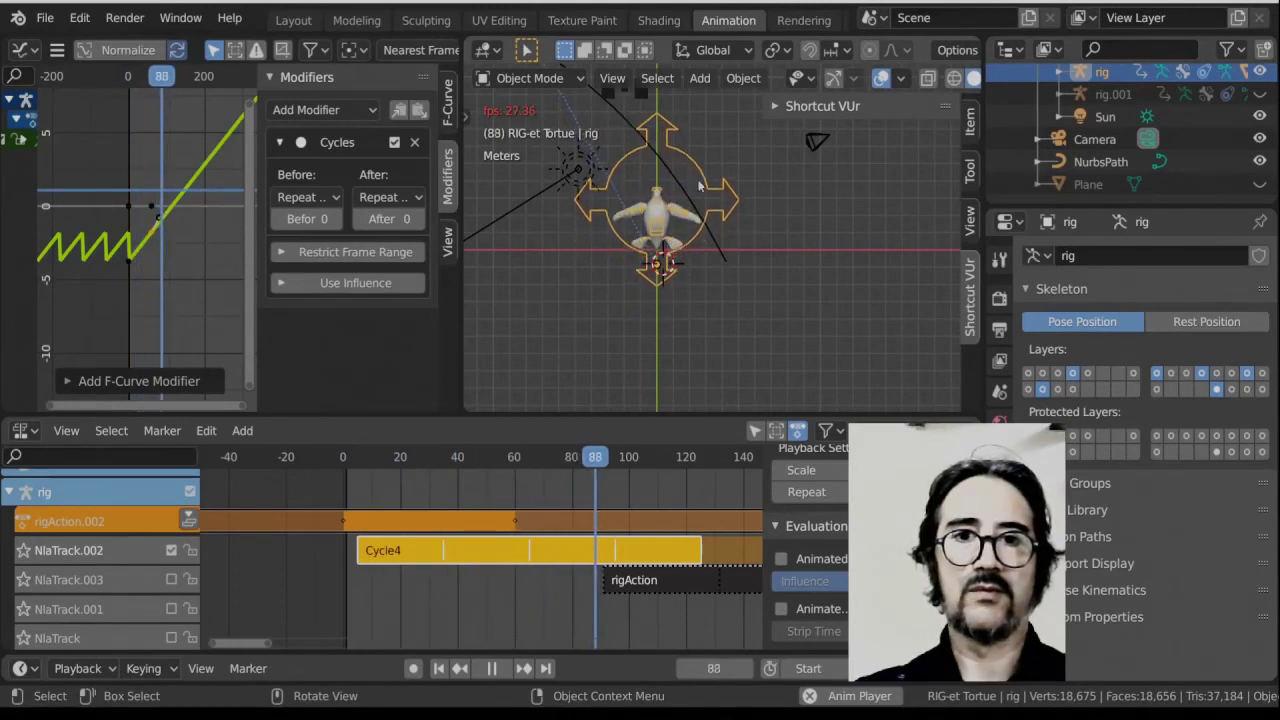
pyautogui.press('space')
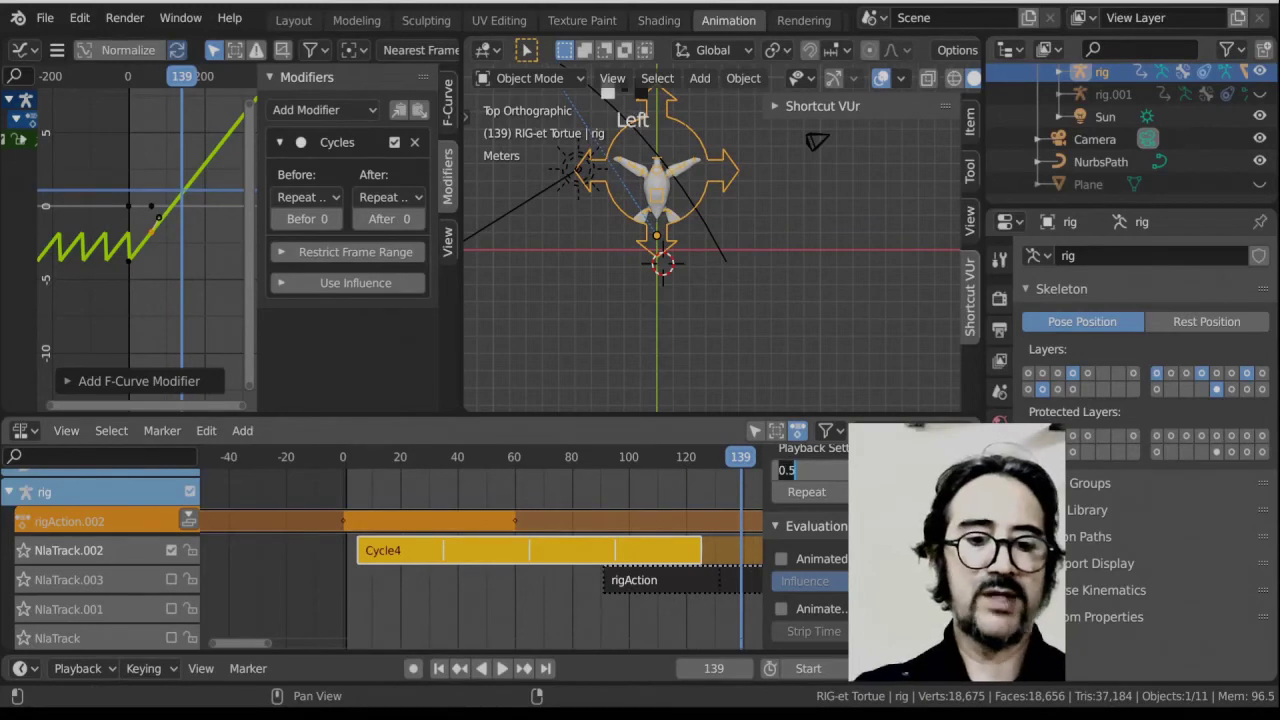
# Increase the Cycle4 strip's playback Scale so each swim cycle lasts about 60 frames, and return to frame 0.
pyautogui.press('Return')
pyautogui.hotkey('shift', 'Left')
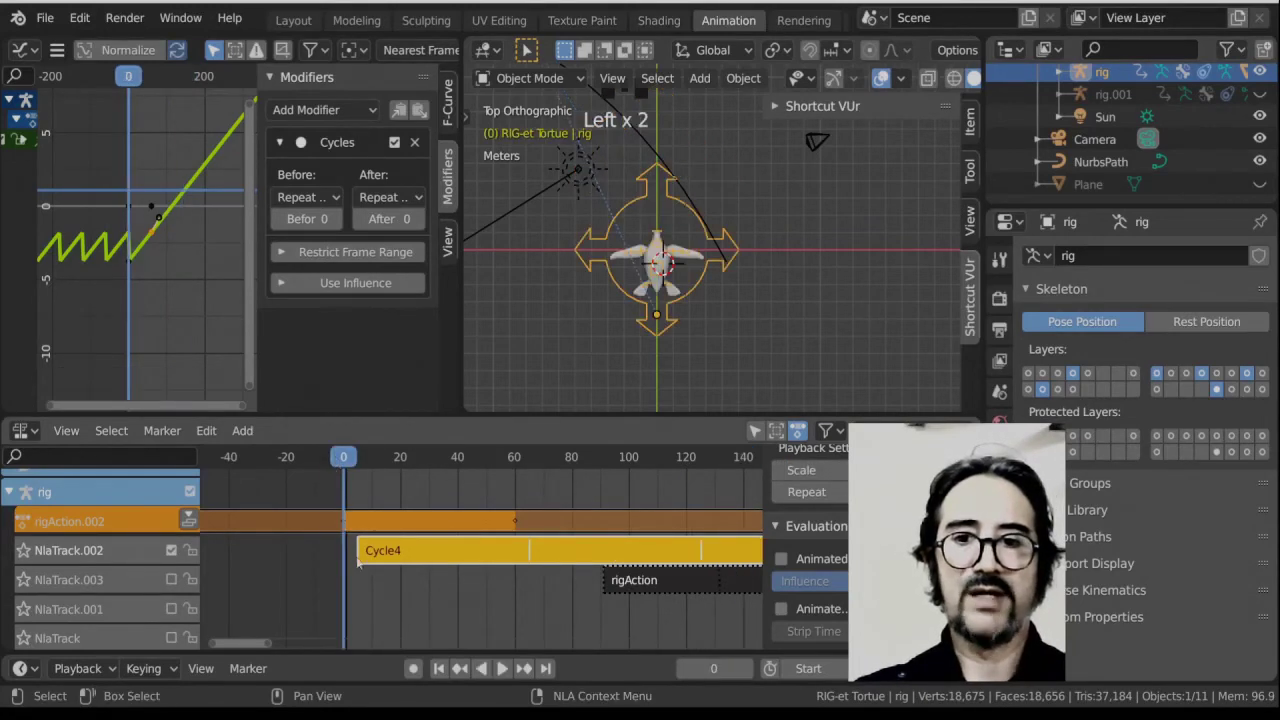
# Move the Cycle4 strip so it starts at frame 0, and play the animation to check the stroke against the forward travel.
pyautogui.press('g')
pyautogui.click(394, 566)
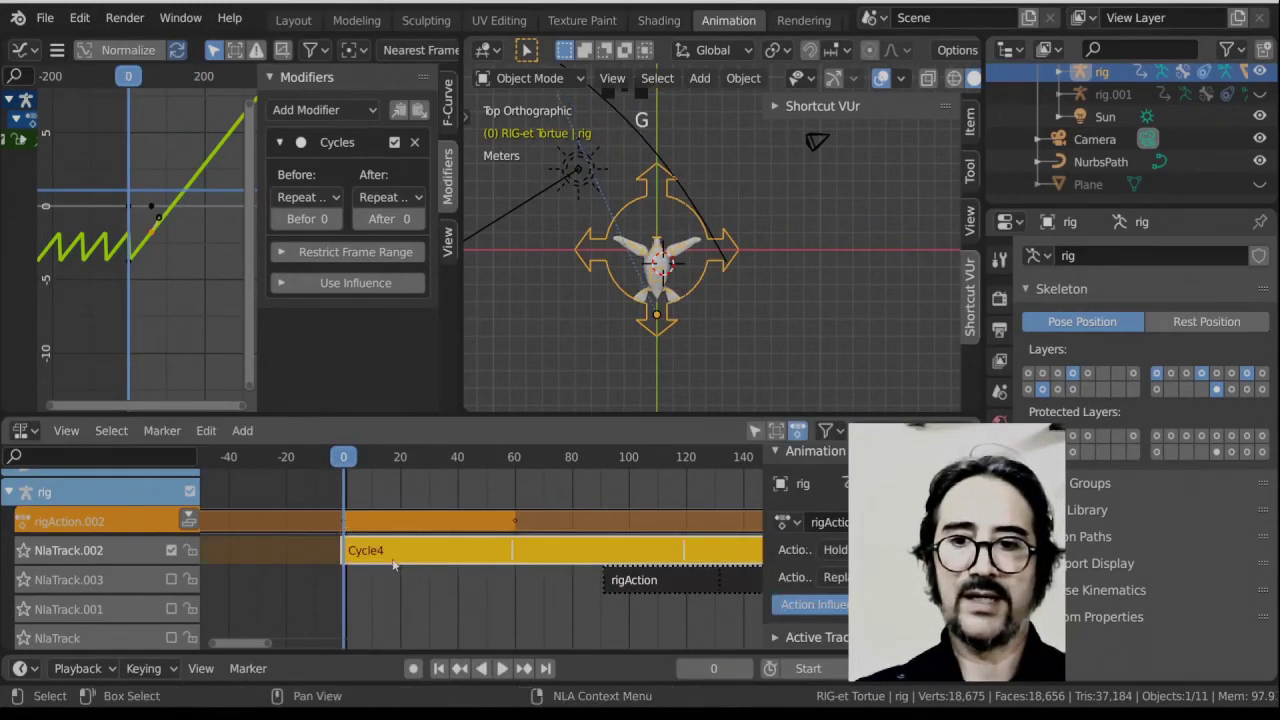
pyautogui.scroll(3, 639, 352)
pyautogui.press('space')
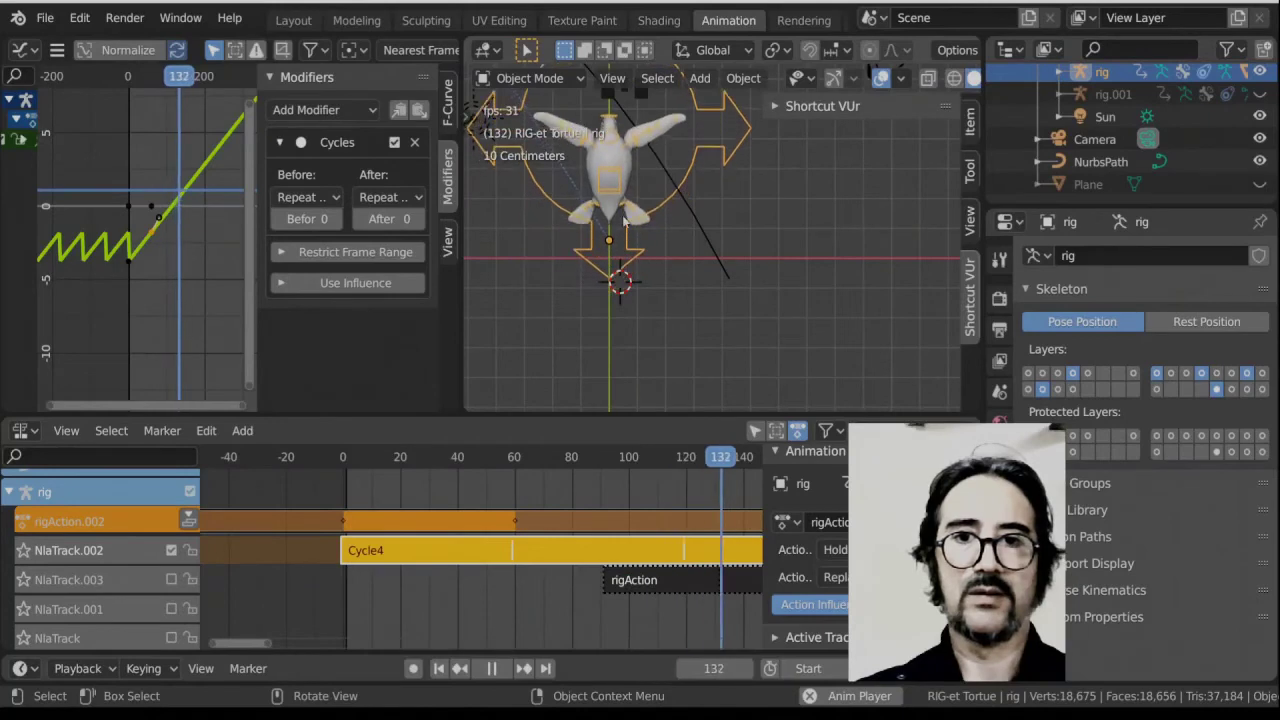
pyautogui.scroll(-2, 637, 167)
pyautogui.press('space')
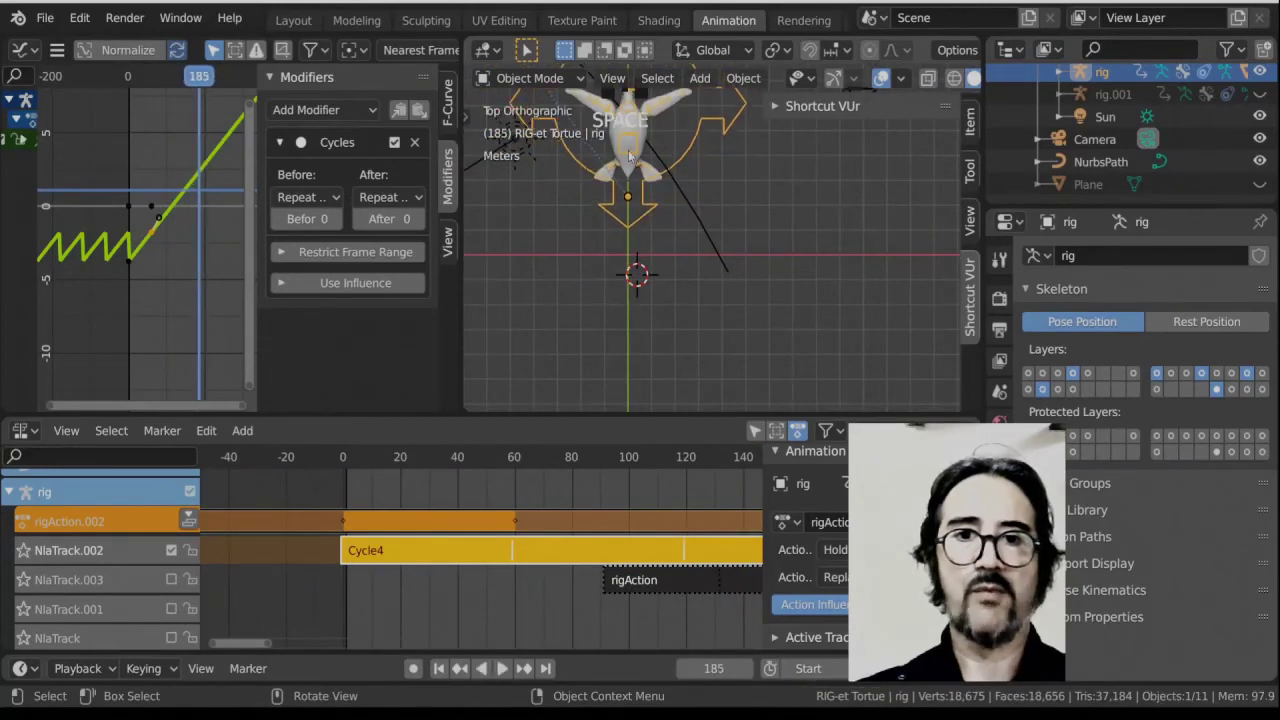
# Examine the swimming turtle in Pose Mode with the torso bone selected, playing the animation from side and perspective views.
pyautogui.click(622, 148)
pyautogui.moveTo(660, 180); pyautogui.dragTo(655, 280, button='middle')
pyautogui.scroll(3, 655, 285)
pyautogui.click(655, 288)
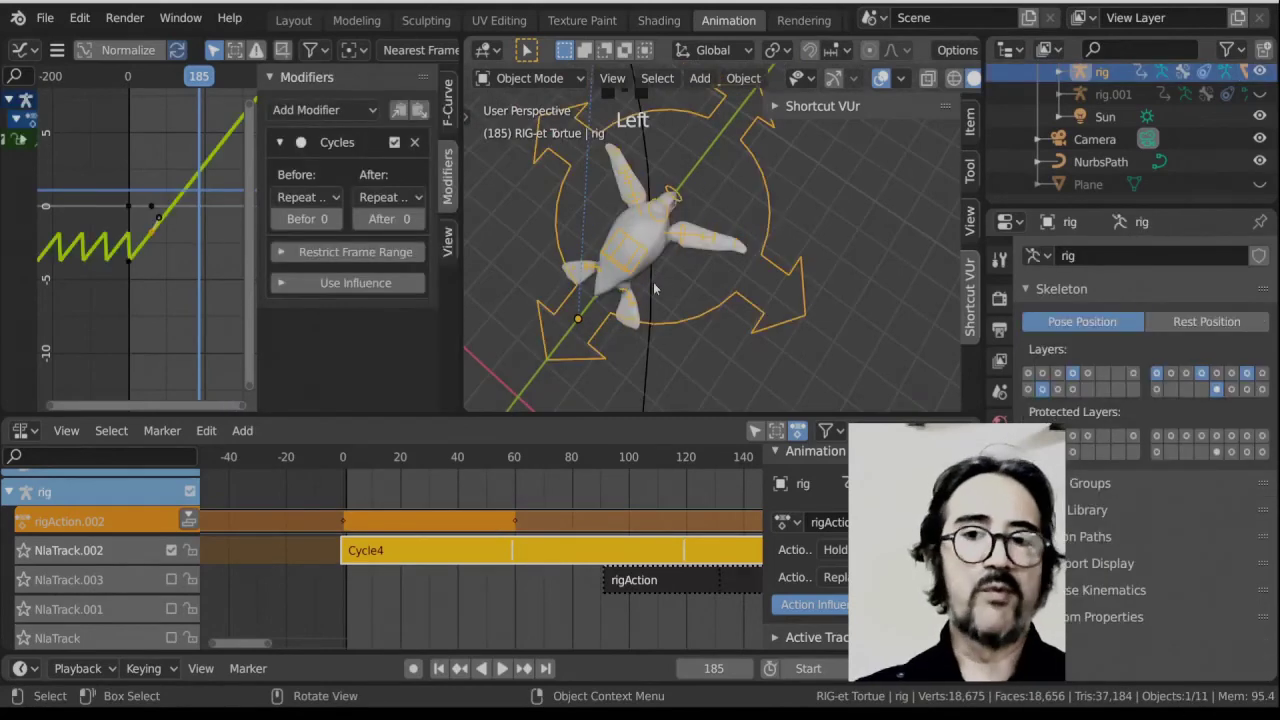
pyautogui.hotkey('ctrl', 'Tab')
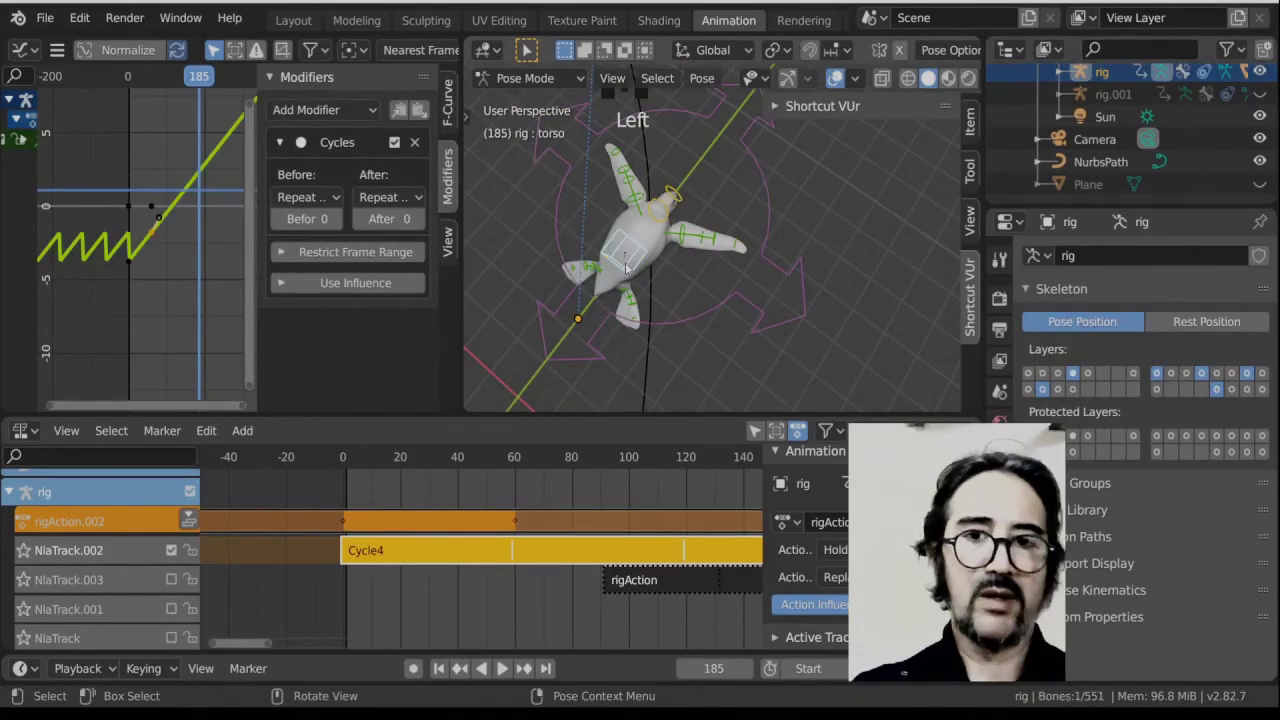
pyautogui.press('KP_3')
pyautogui.scroll(2, 658, 346)
pyautogui.press('space')
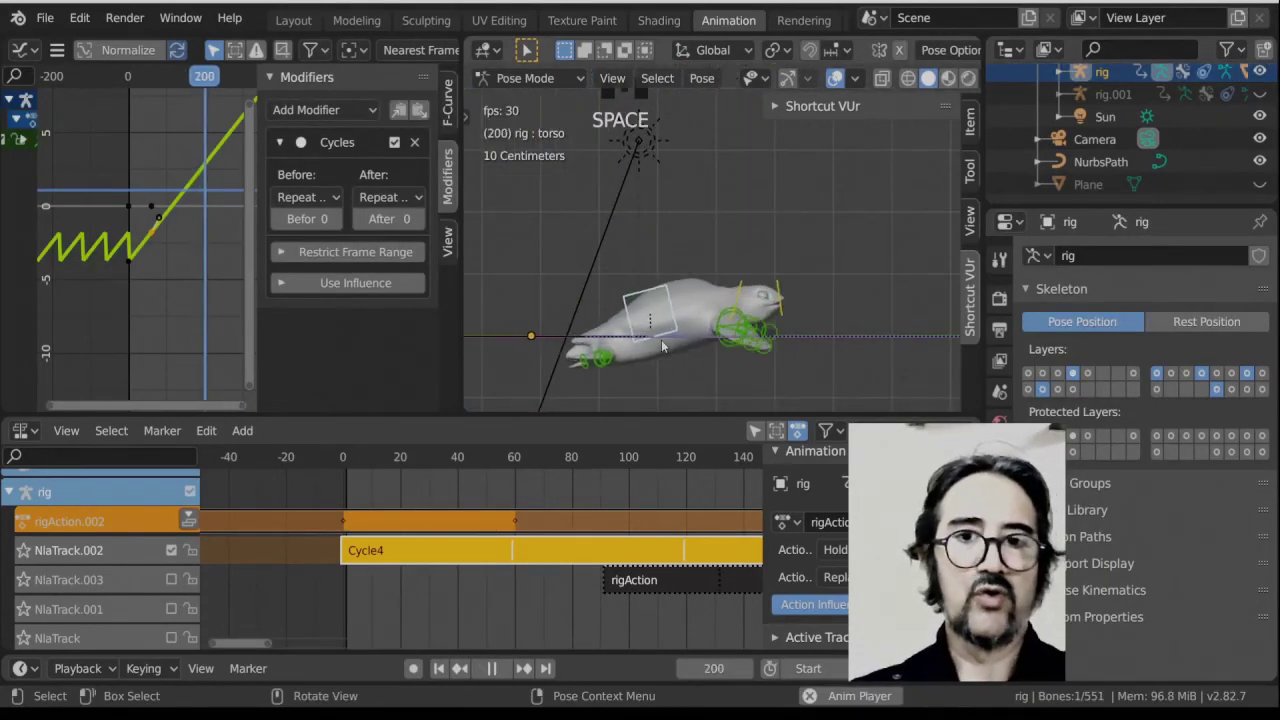
pyautogui.scroll(-1, 658, 346)
pyautogui.moveTo(658, 346)
pyautogui.mouseDown(button='middle')
pyautogui.moveTo(690, 320)
pyautogui.moveTo(682, 342)
pyautogui.mouseUp(button='middle')
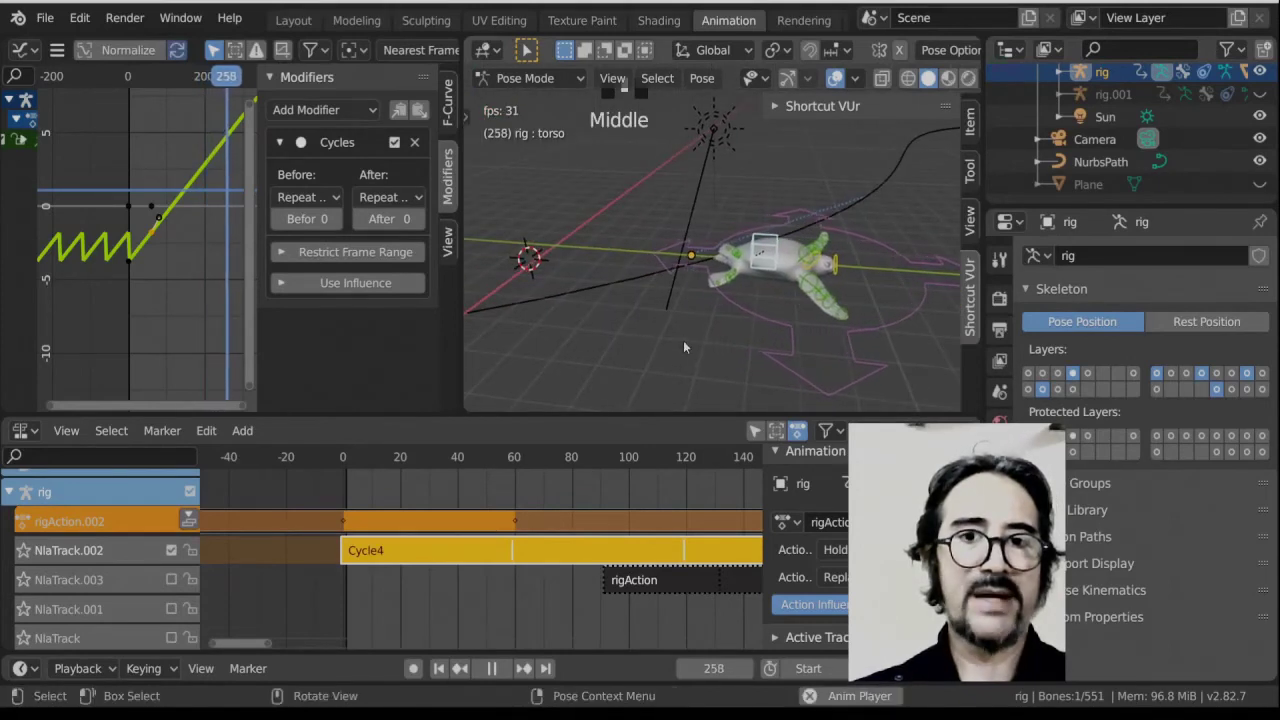
pyautogui.press('space')
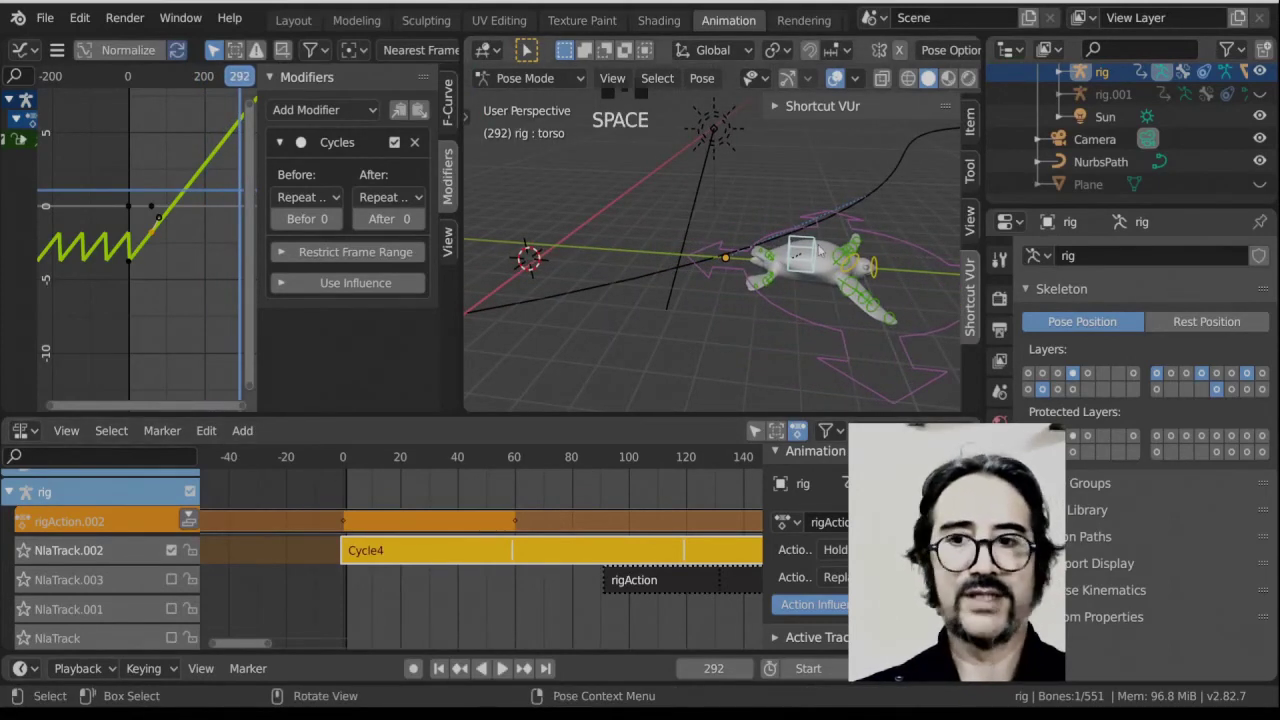
# Leave strip tweaking and return the rig to Object Mode.
pyautogui.press('Tab')
pyautogui.press('Tab')
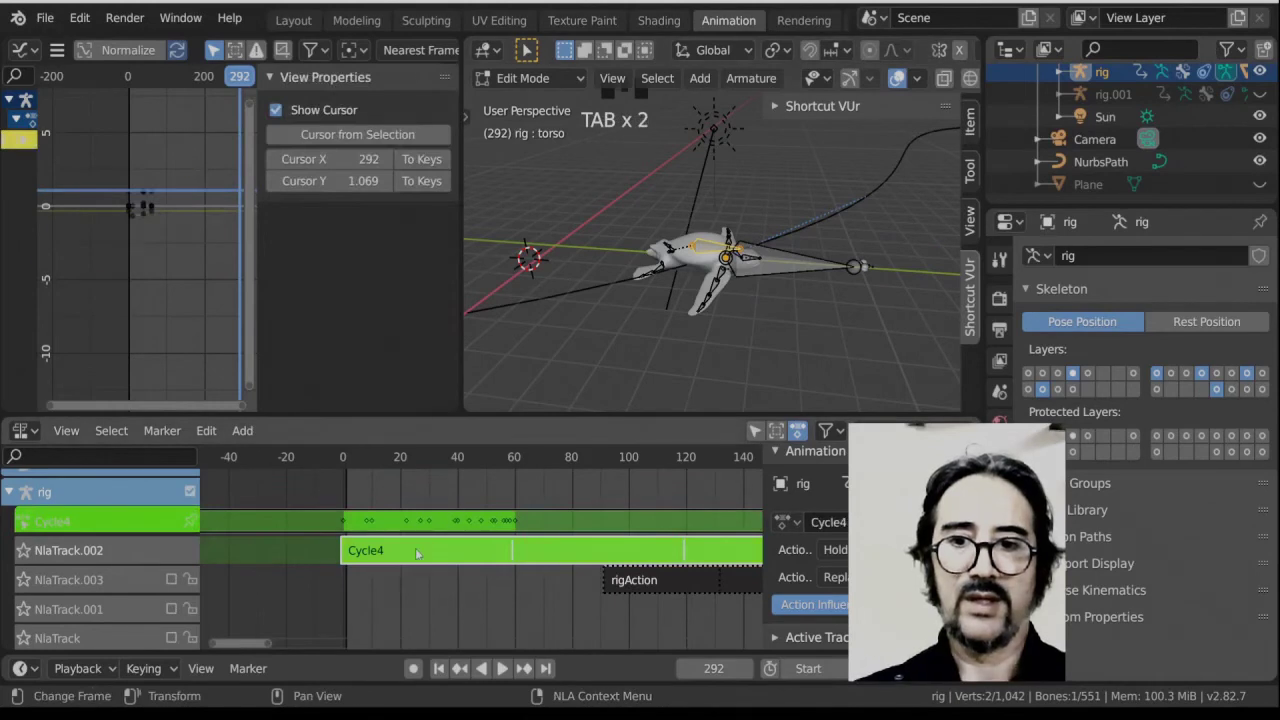
pyautogui.press('Tab')
pyautogui.press('space')
pyautogui.press('space')
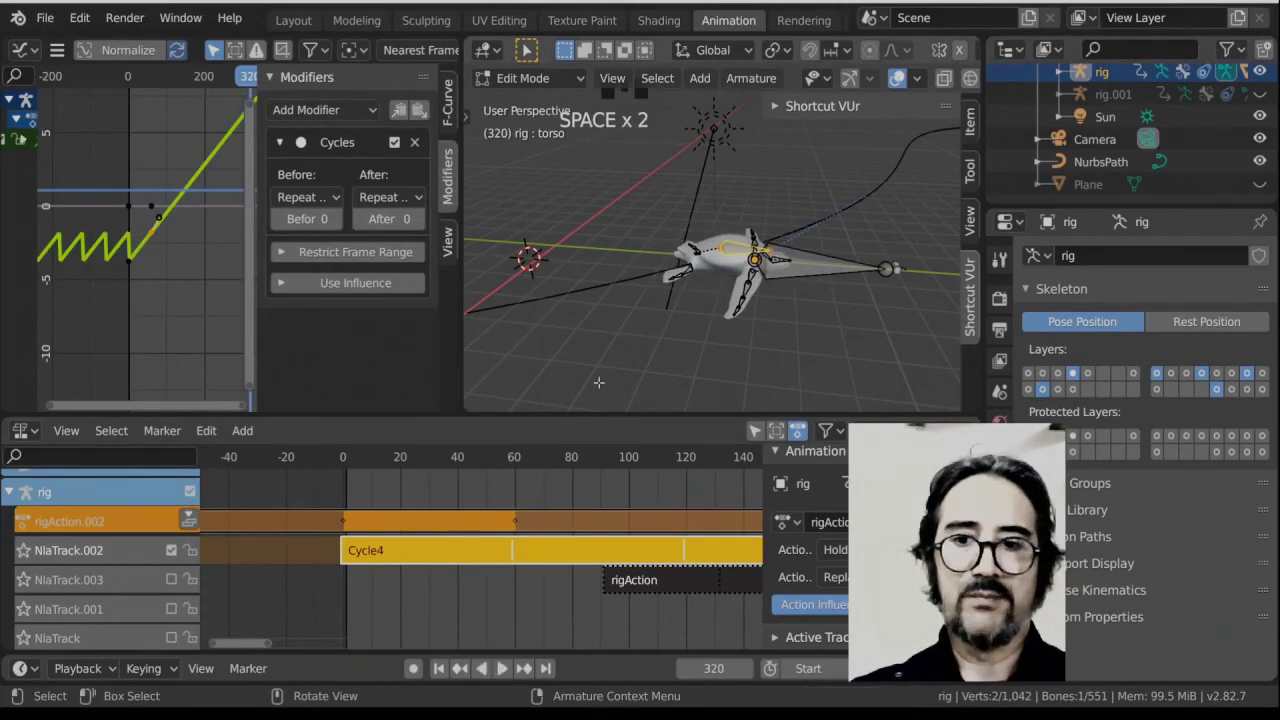
pyautogui.hotkey('ctrl', 'Tab')
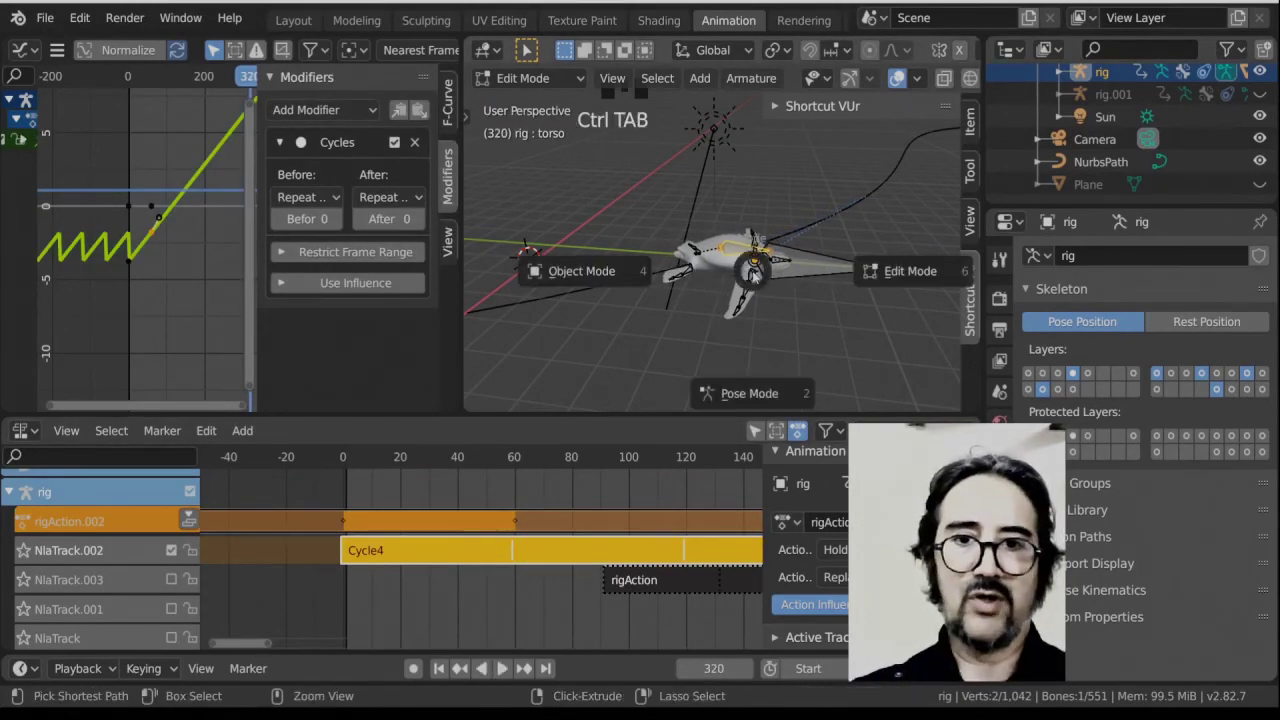
pyautogui.click(607, 271)
pyautogui.scroll(-3, 731, 297)
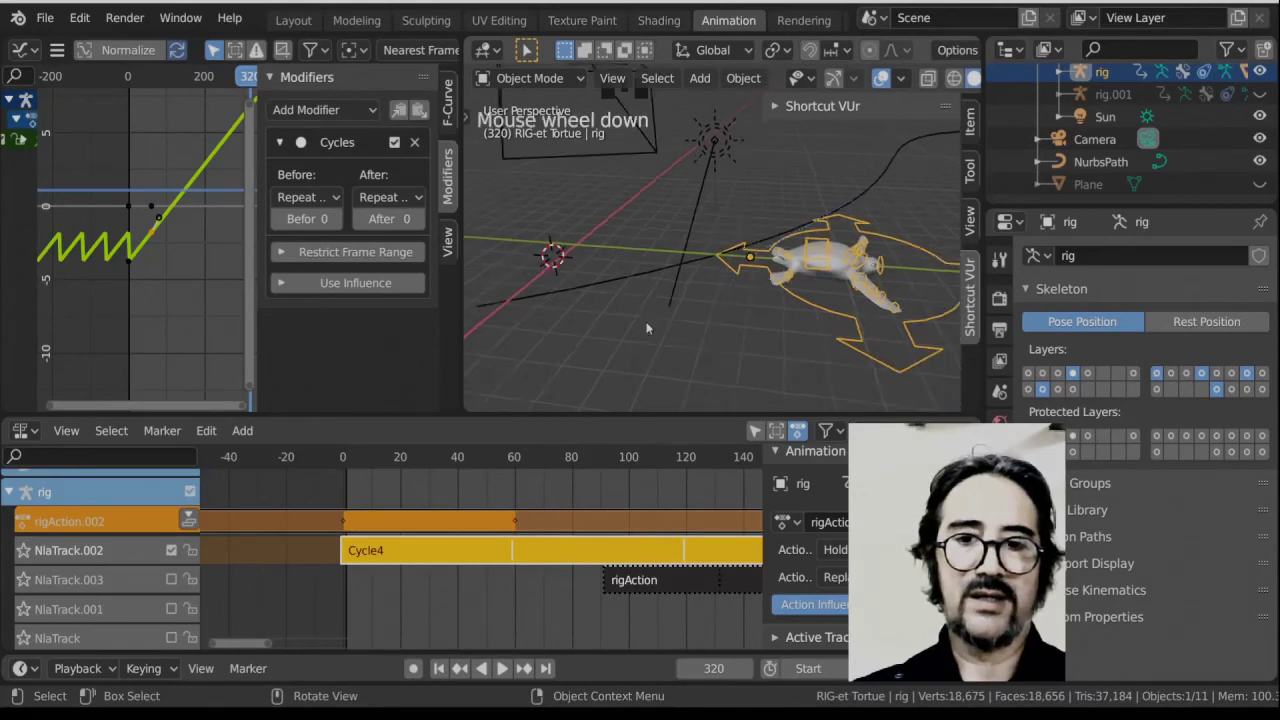
# Hide the viewport overlays and play the animation from frame 0 to check the turtle's forward swim.
pyautogui.click(350, 462)
pyautogui.press('space')
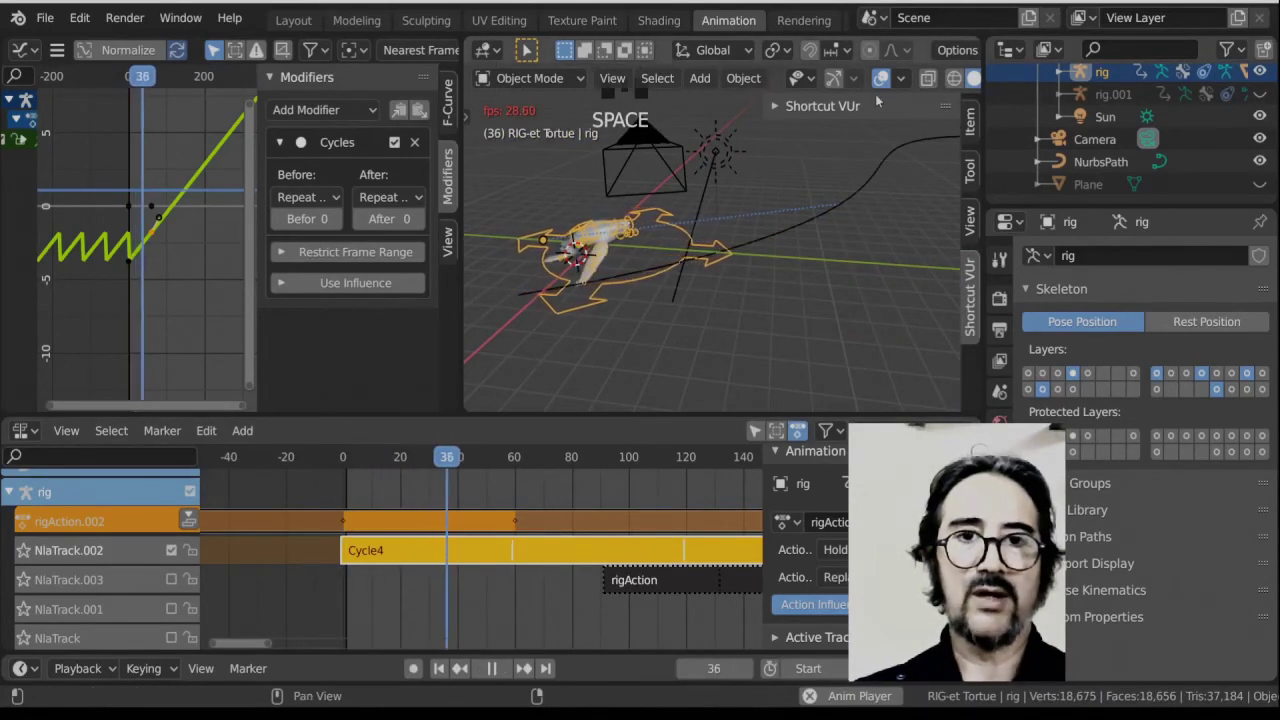
pyautogui.press('ctrl+KP_3')
pyautogui.scroll(-3, 747, 297)
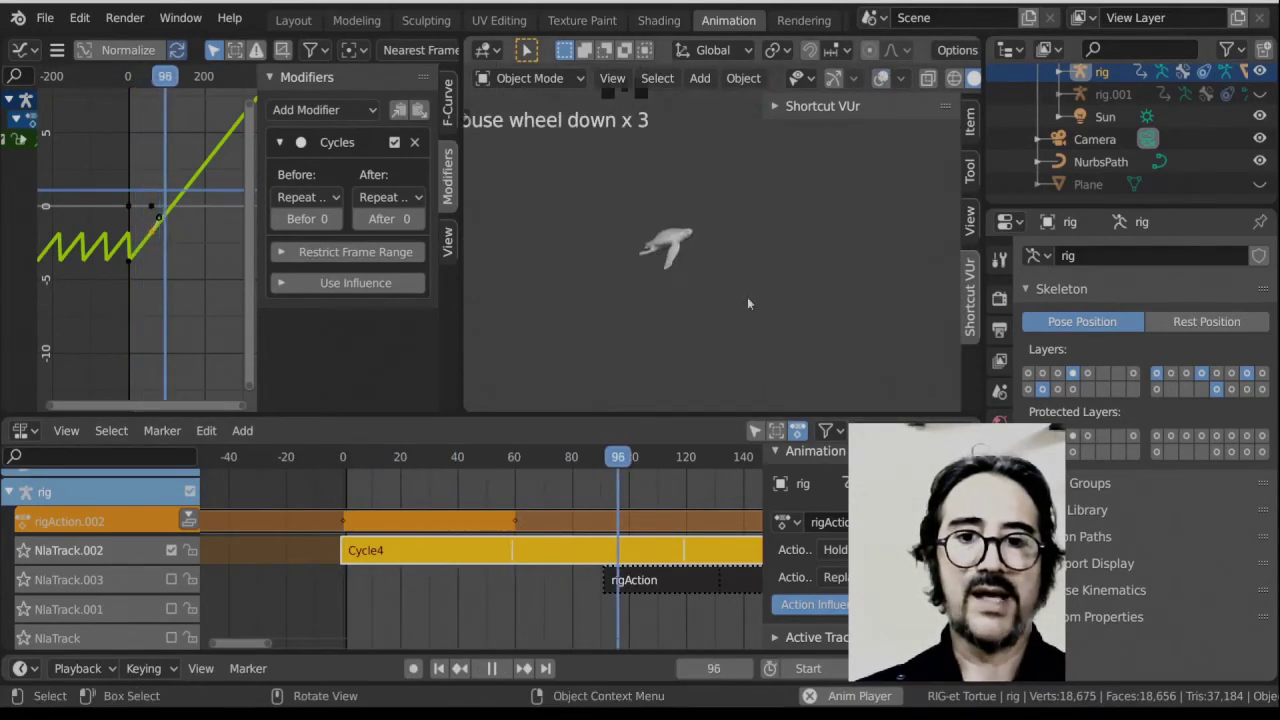
pyautogui.scroll(-9, 637, 540)
pyautogui.scroll(-3, 637, 540)
pyautogui.press('space')
# Move the rigAction strip along its track so it starts at about frame 190.
pyautogui.moveTo(614, 597); pyautogui.dragTo(428, 559, button='middle')
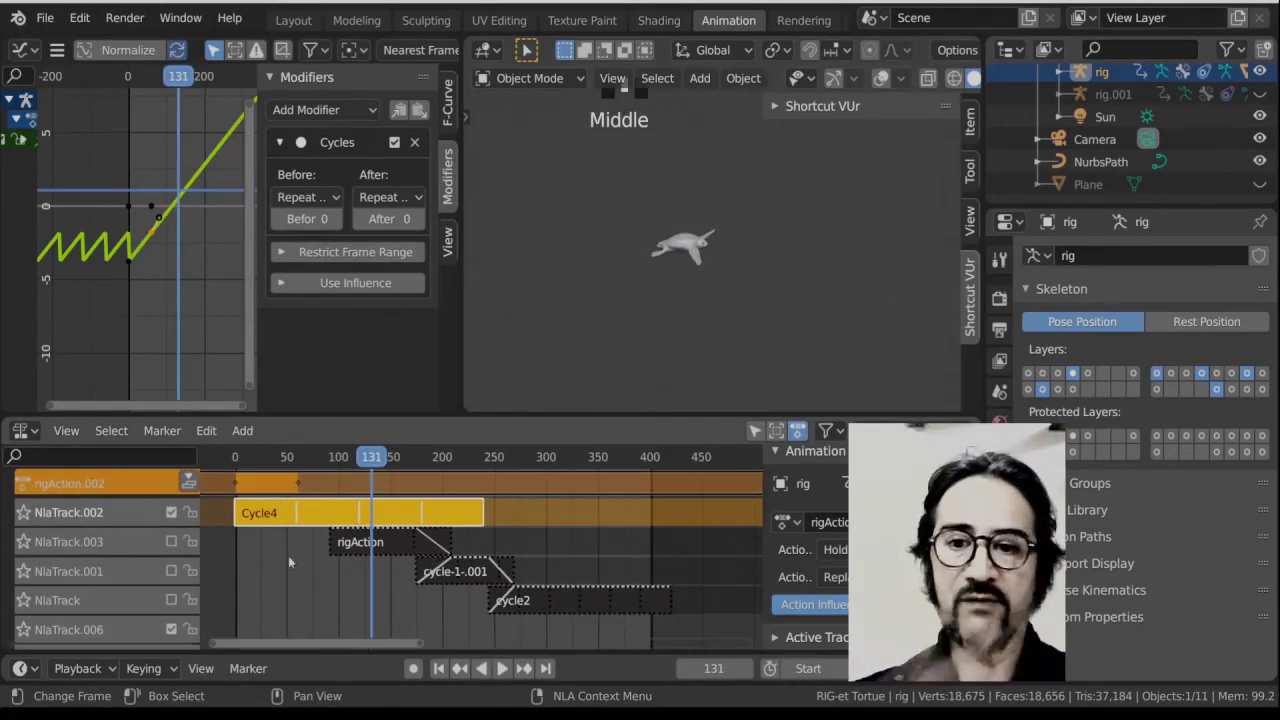
pyautogui.moveTo(308, 534); pyautogui.dragTo(340, 543, button='middle')
pyautogui.click(338, 540)
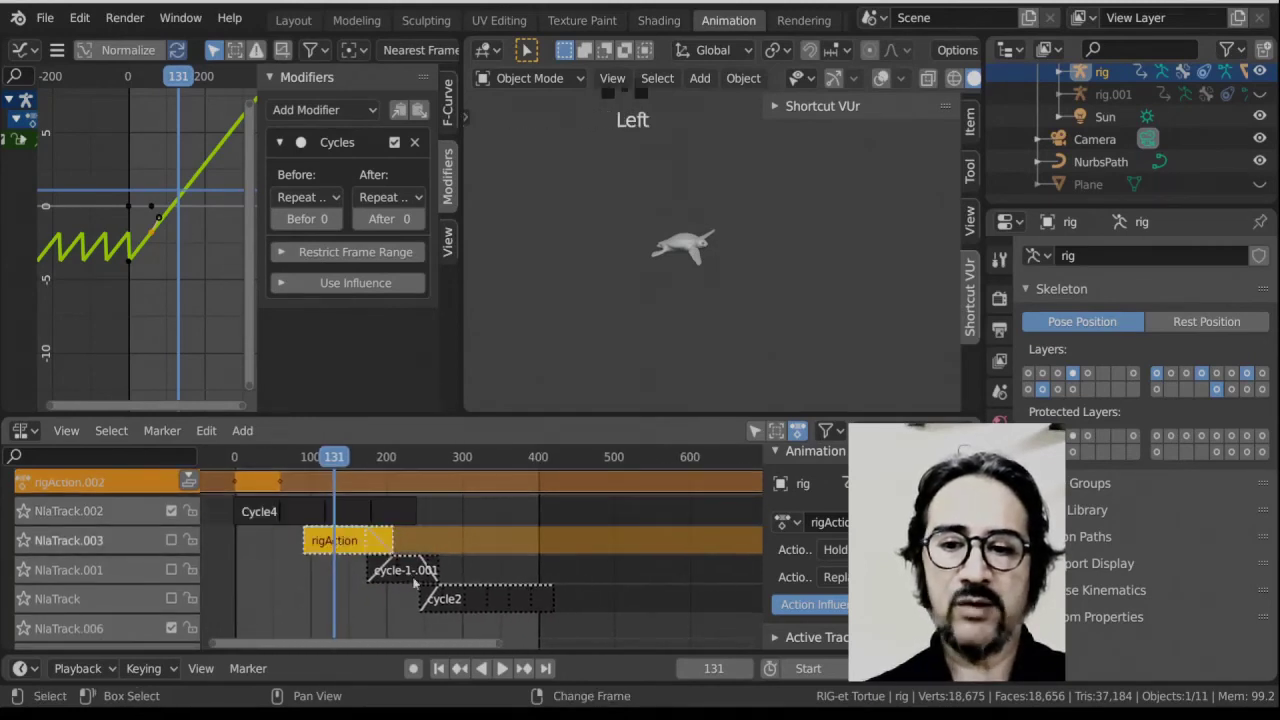
pyautogui.keyDown('shift'); pyautogui.click(348, 557); pyautogui.keyUp('shift')
pyautogui.click(341, 547)
pyautogui.press('g')
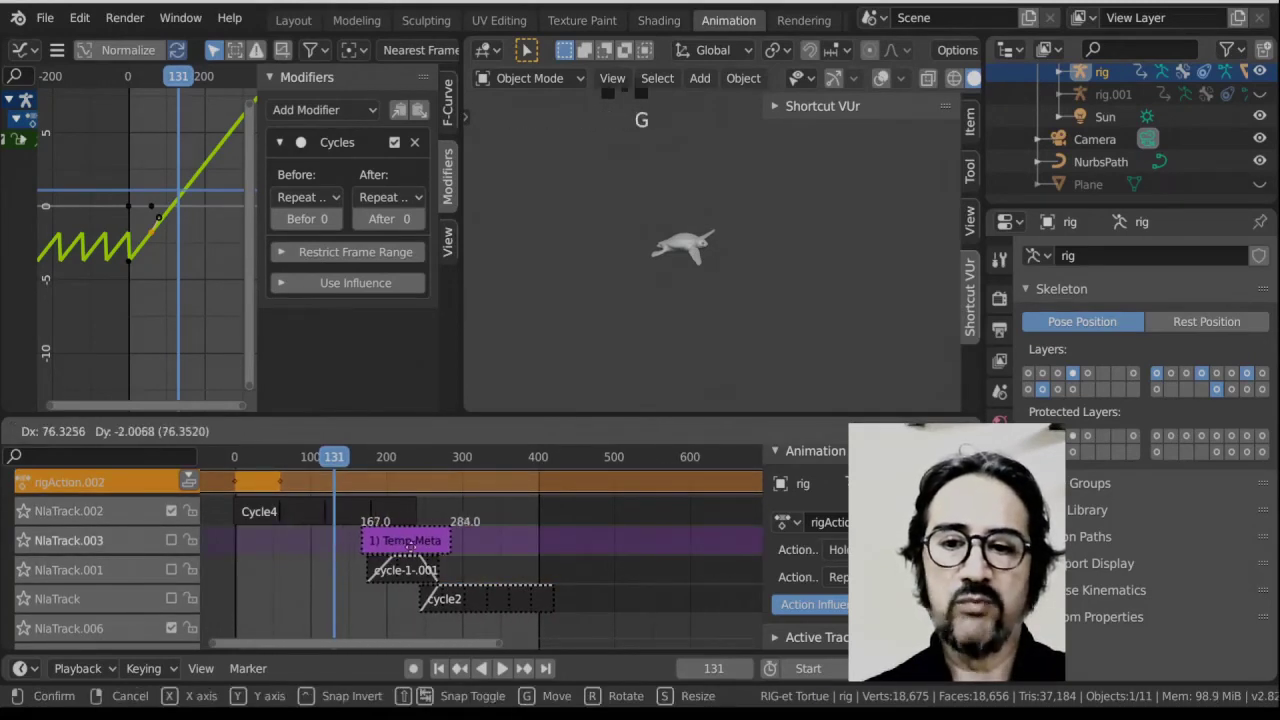
pyautogui.click(422, 550)
# Lower the Cycle4 strip's Repeat so it ends at about frame 180, and move the rigAction strip to start at about frame 152.
pyautogui.click(350, 512)
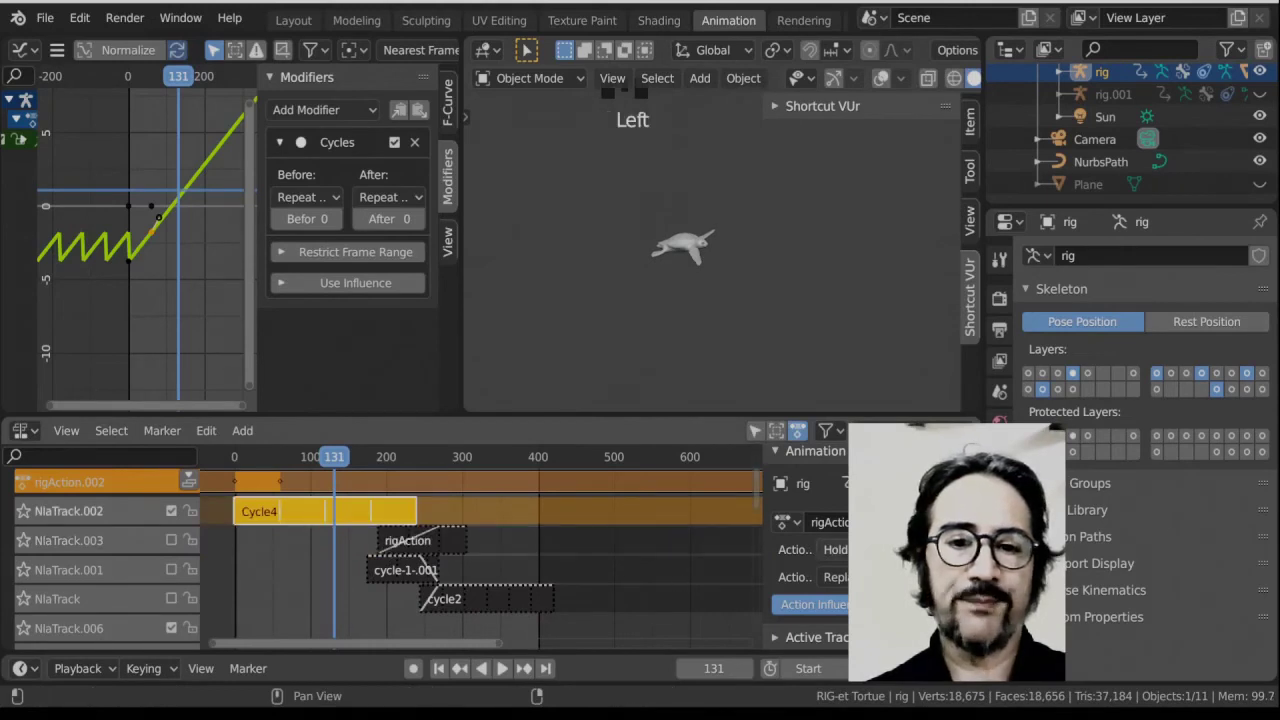
pyautogui.moveTo(830, 635); pyautogui.dragTo(818, 557, button='middle')
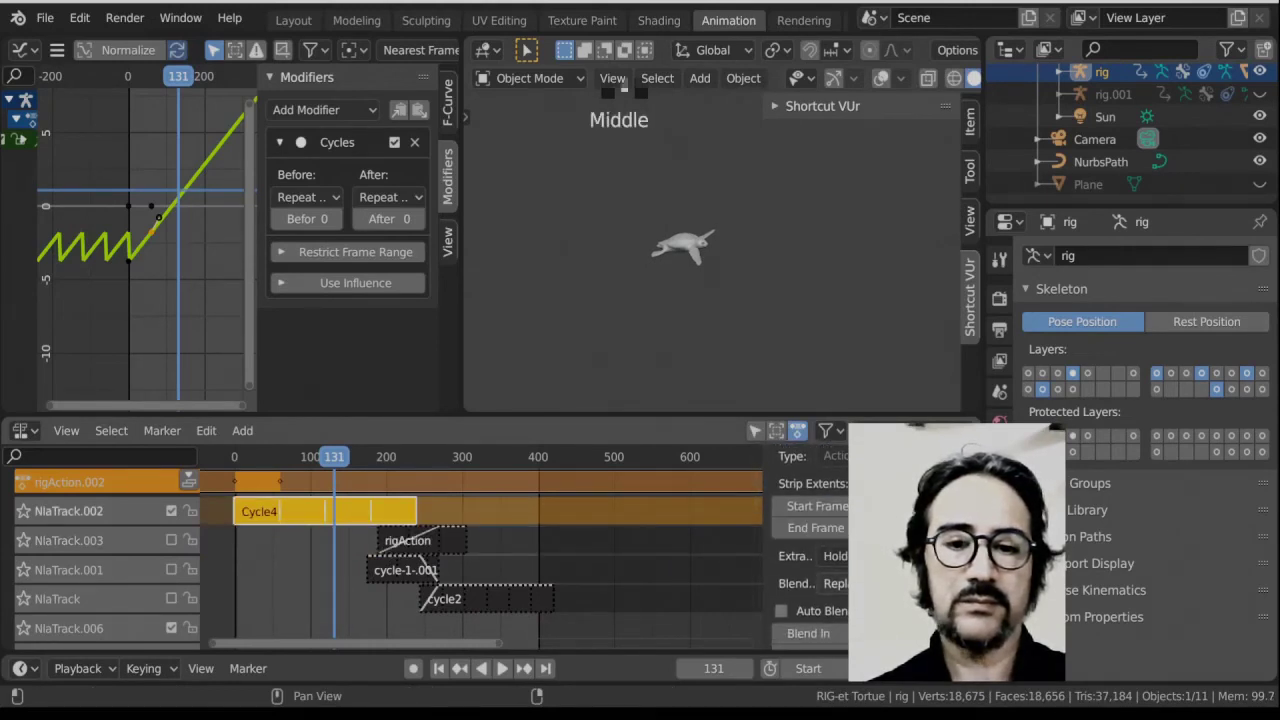
pyautogui.moveTo(820, 630); pyautogui.dragTo(811, 492, button='middle')
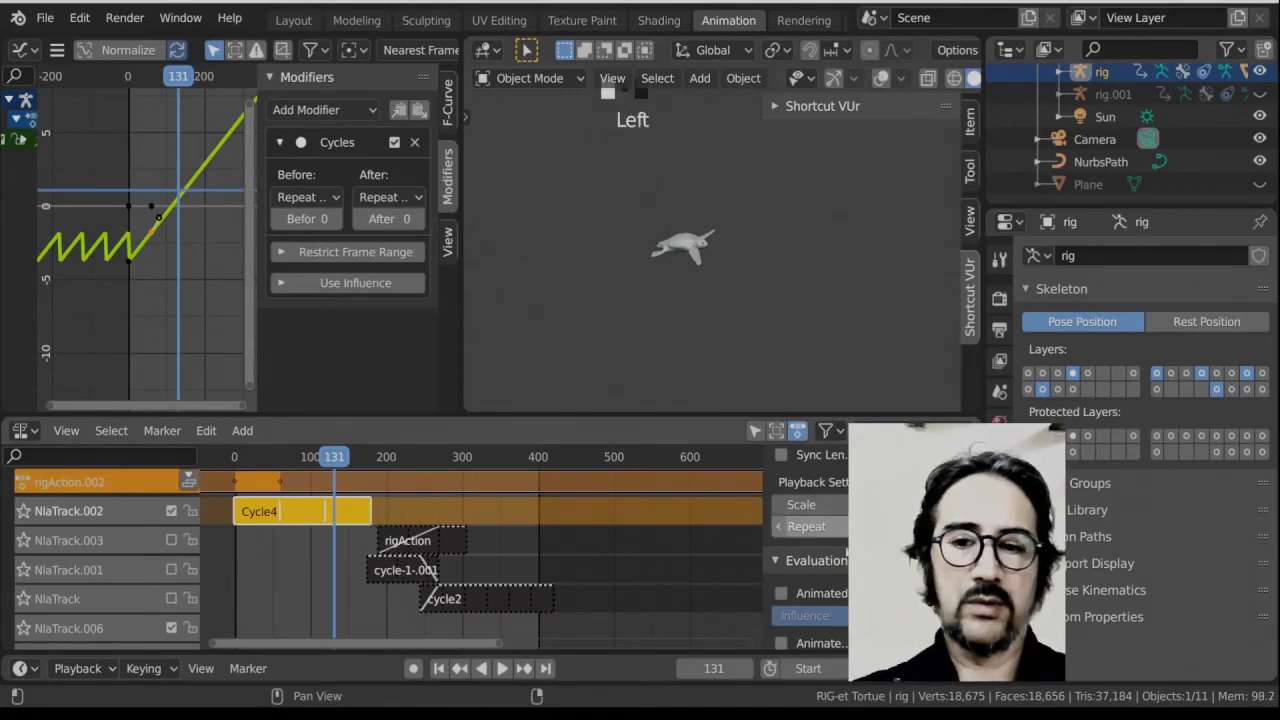
pyautogui.click(438, 542)
pyautogui.press('g')
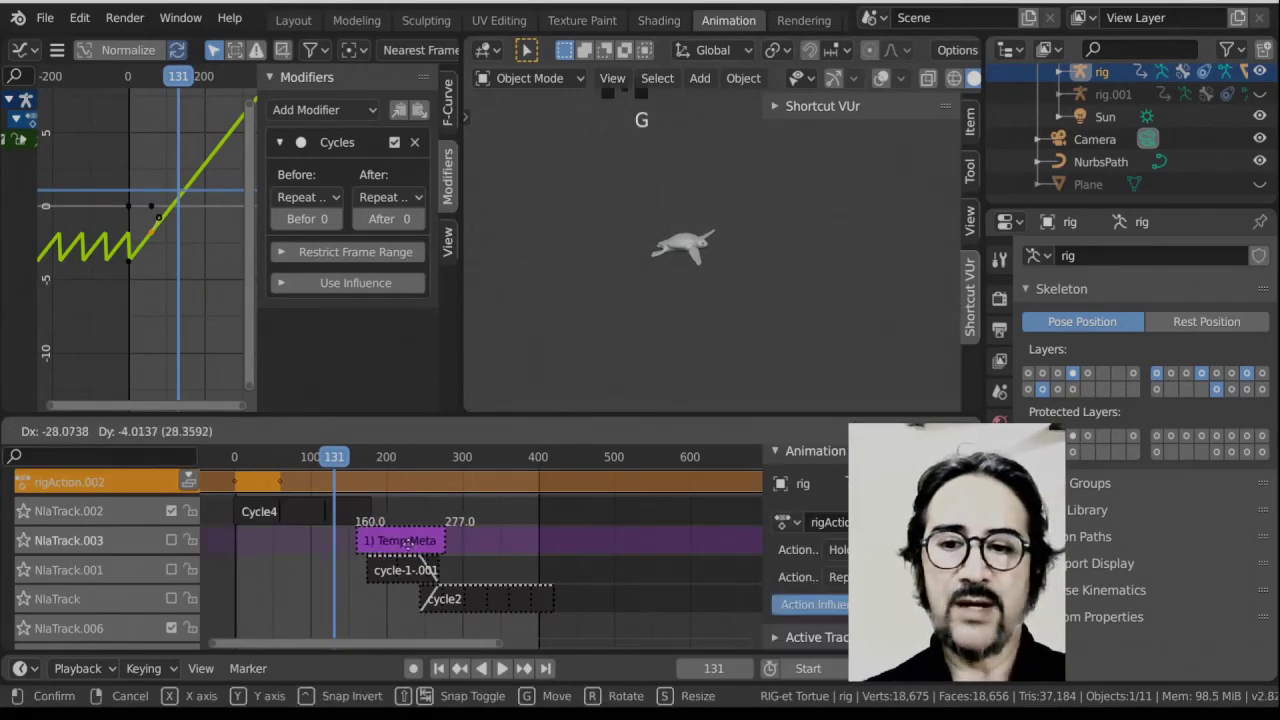
pyautogui.click(401, 541)
# Enable Auto Blend In/Out on the Cycle4 strip so it blends into the overlapping rigAction strip.
pyautogui.click(337, 513)
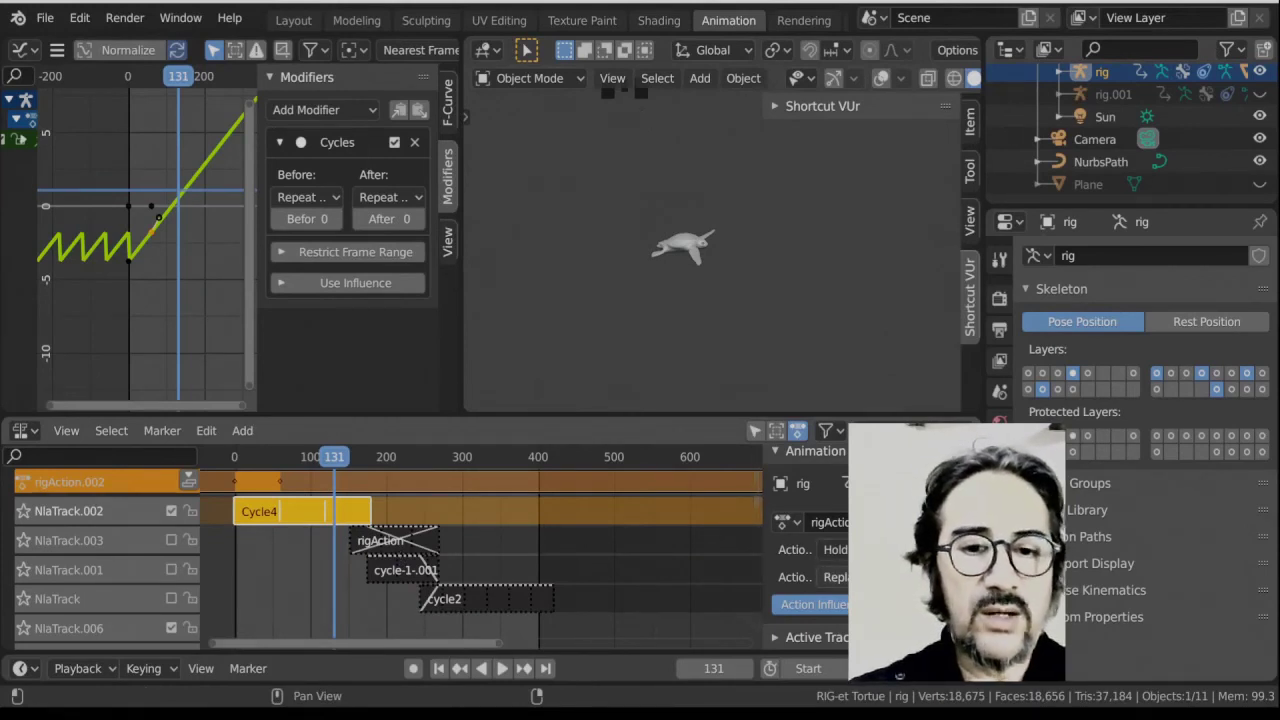
pyautogui.moveTo(811, 580); pyautogui.dragTo(811, 450, button='middle')
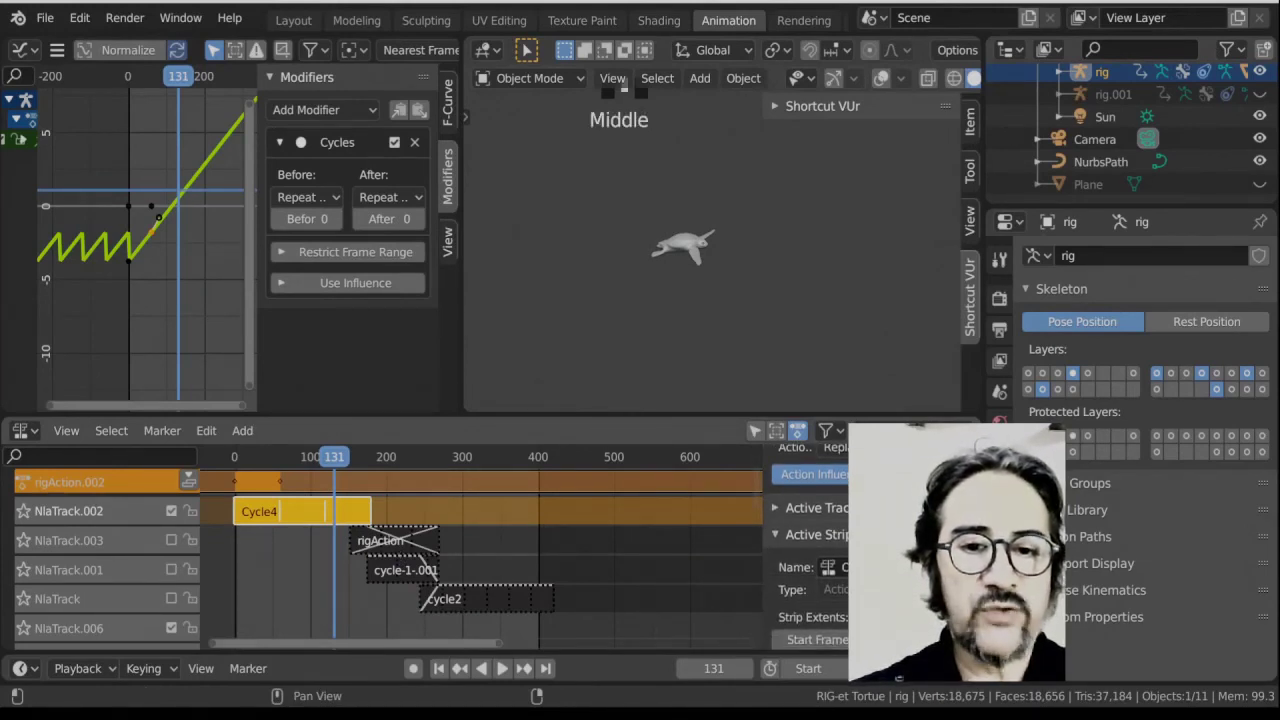
pyautogui.moveTo(811, 585); pyautogui.dragTo(811, 459, button='middle')
pyautogui.moveTo(789, 626); pyautogui.dragTo(789, 544, button='middle')
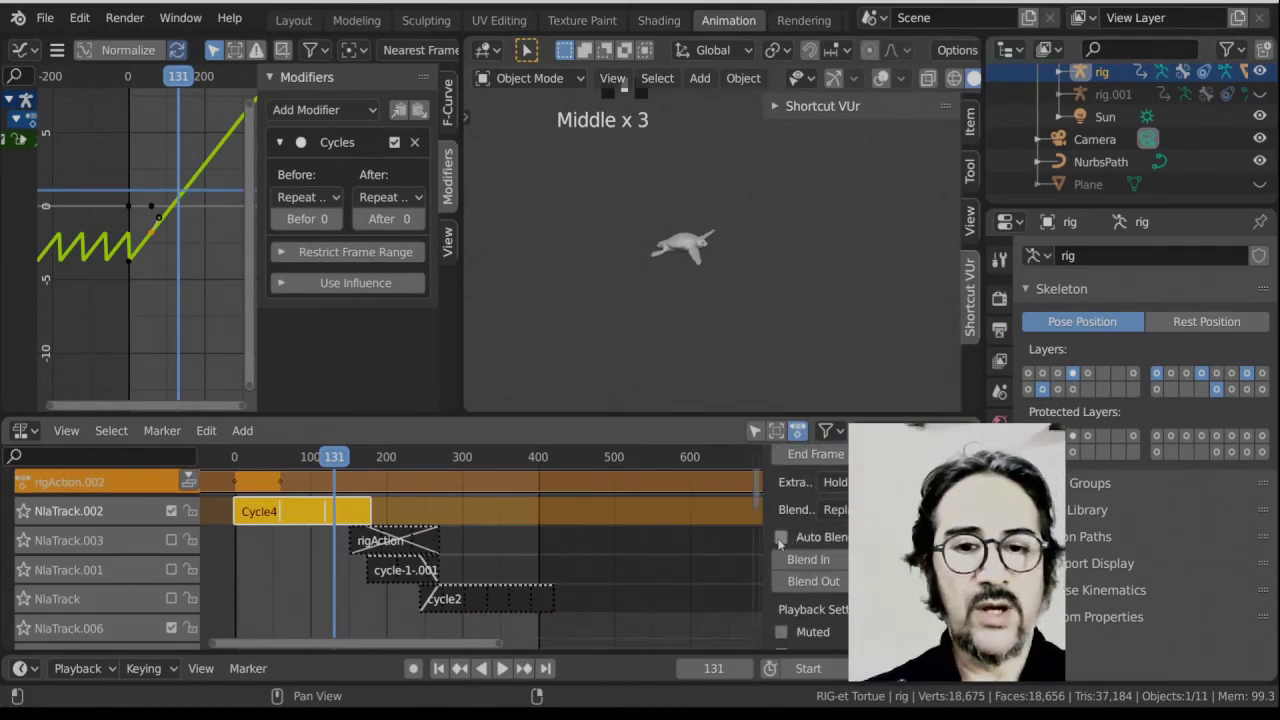
pyautogui.click(781, 538)
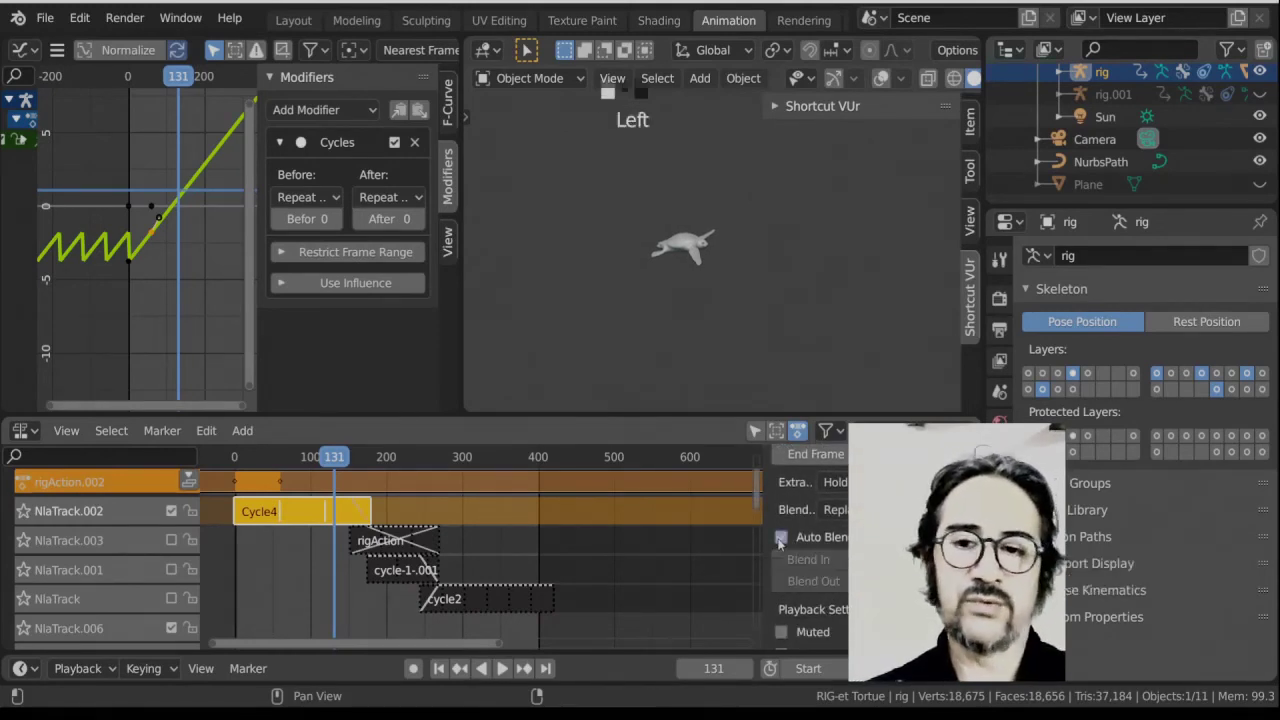
# Move the cycle-1-.001 strip to start at about frame 236, overlapping the end of the rigAction strip.
pyautogui.click(417, 572)
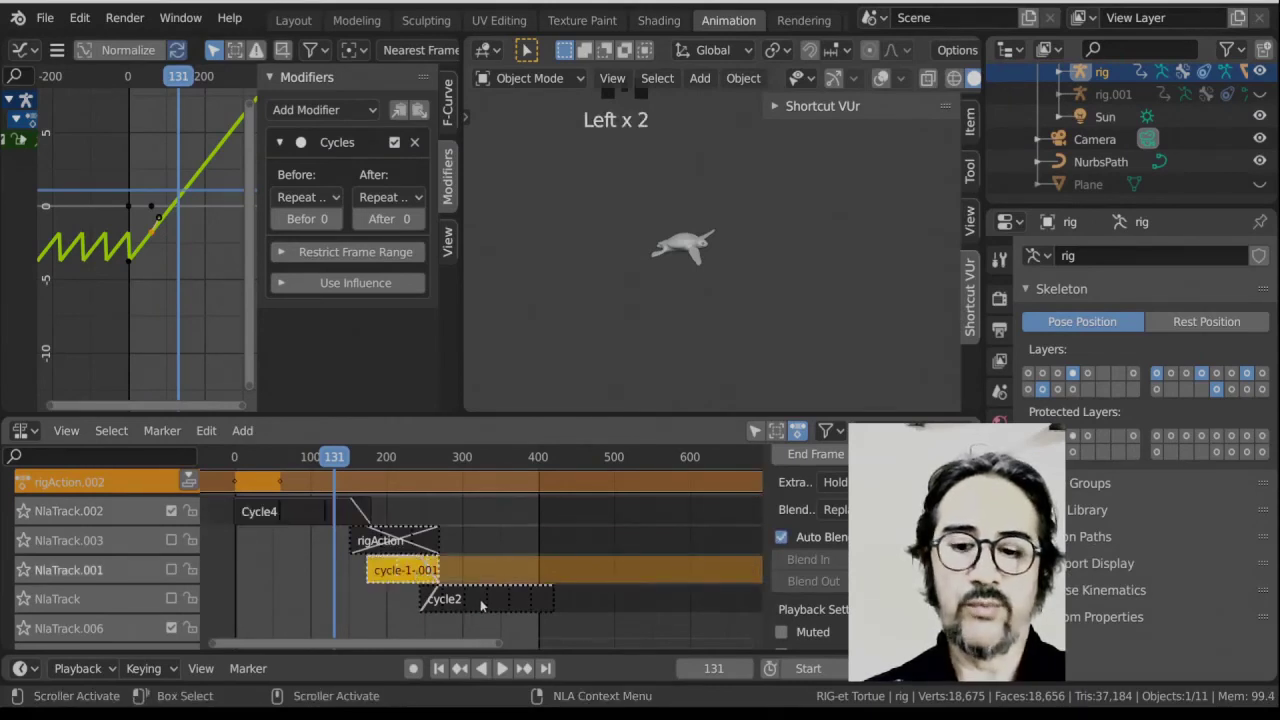
pyautogui.press('g')
pyautogui.click(524, 601)
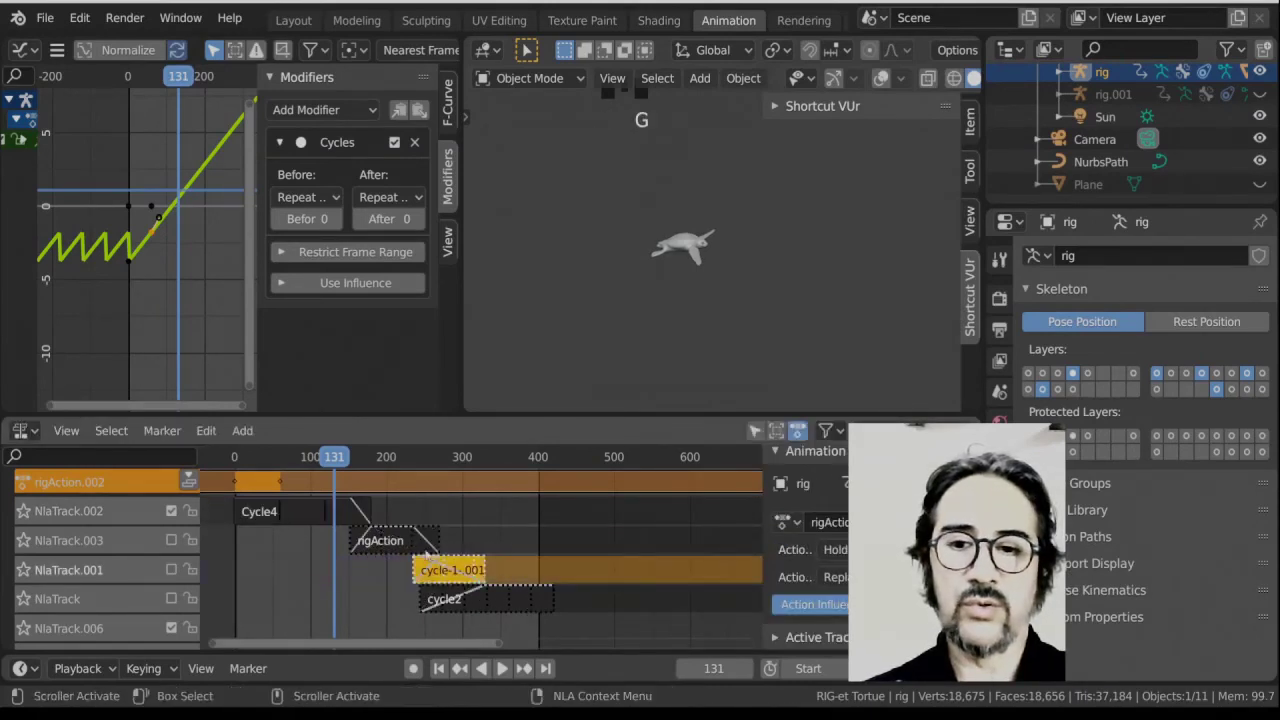
# Move the cycle2 strip to start at about frame 310, overlapping the end of the cycle-1-.001 strip.
pyautogui.click(393, 541)
pyautogui.scroll(7, 438, 596)
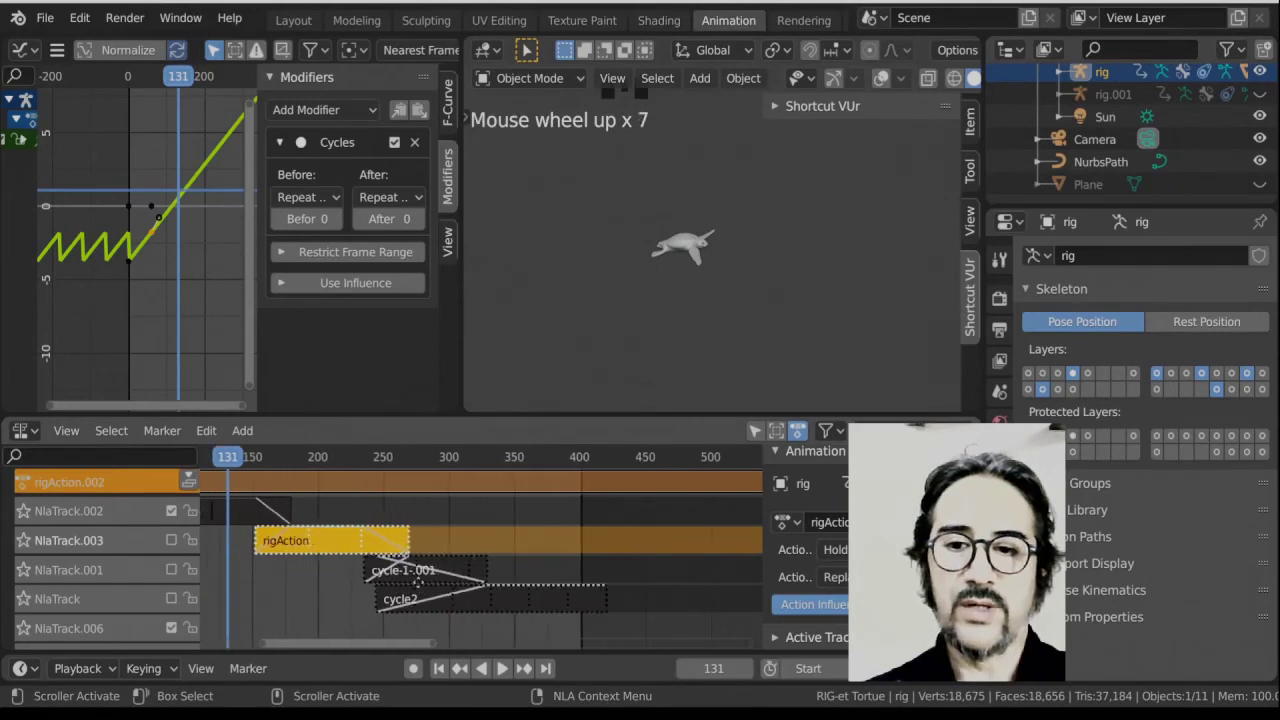
pyautogui.moveTo(430, 590); pyautogui.dragTo(500, 594, button='middle')
pyautogui.click(502, 604)
pyautogui.press('g')
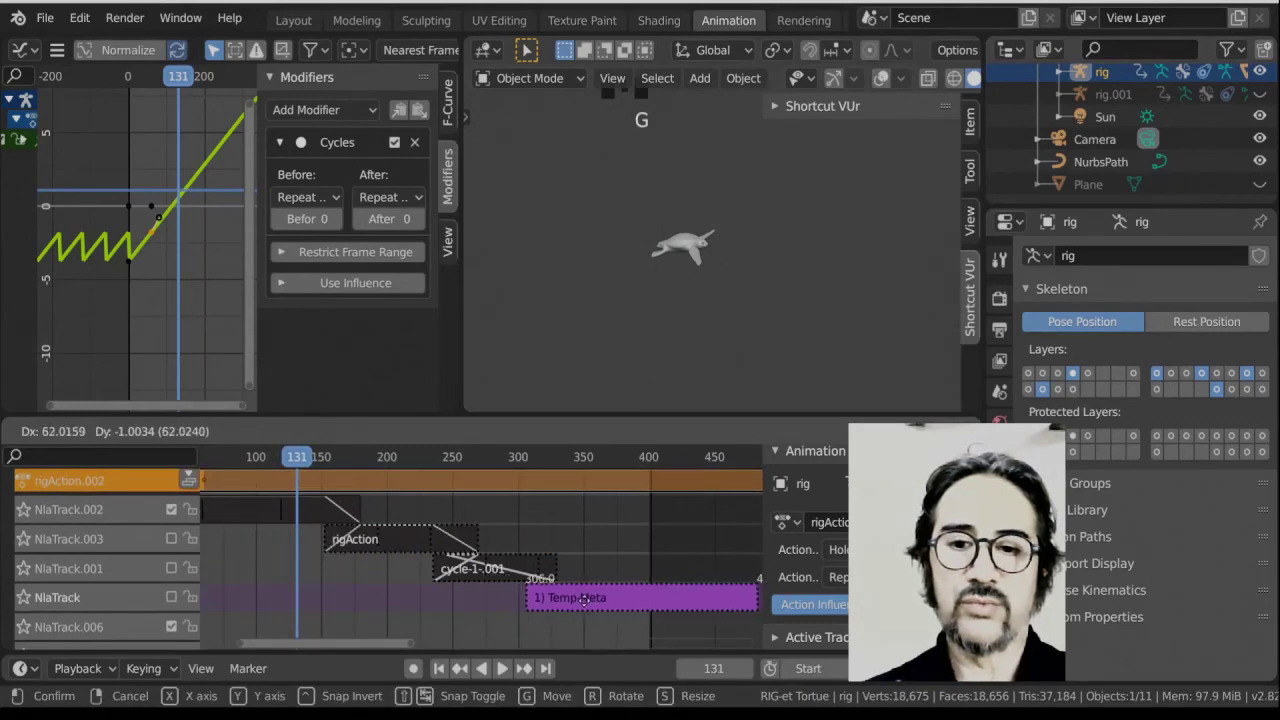
pyautogui.click(590, 600)
# Extend the scene's end frame to about 475 to cover most of the cycle2 strip.
pyautogui.scroll(-4, 655, 537)
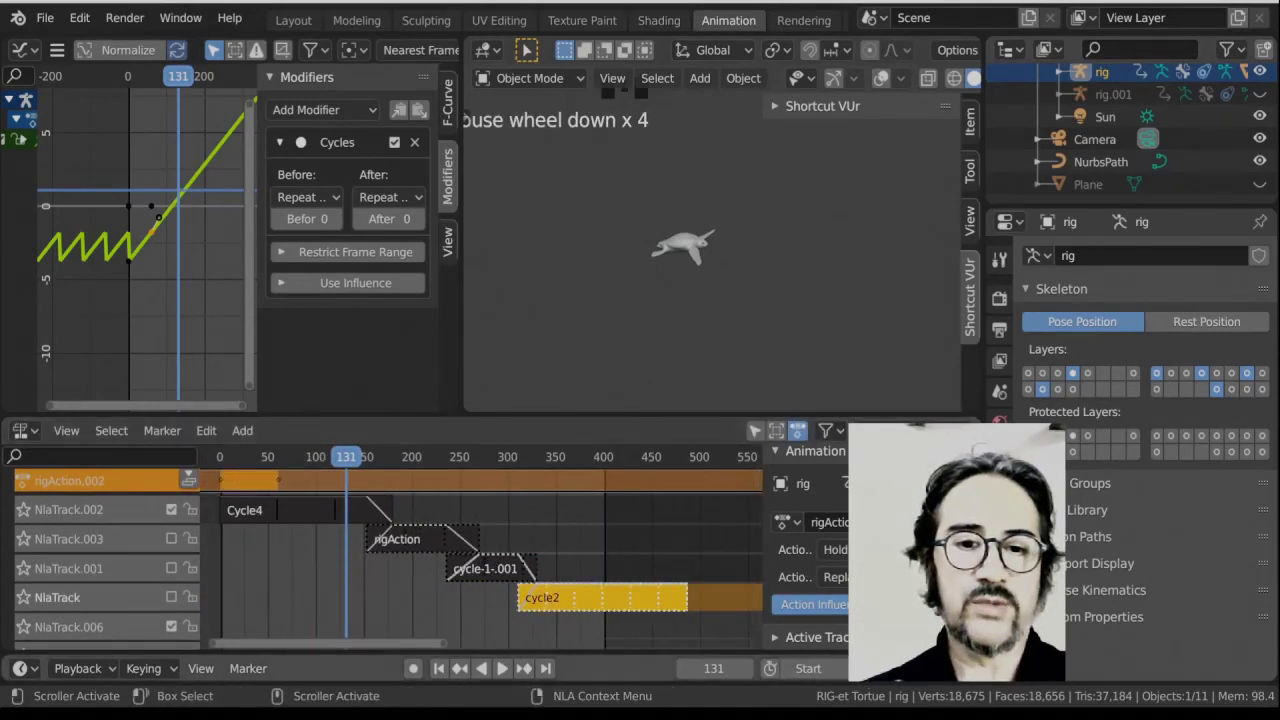
pyautogui.moveTo(925, 668); pyautogui.dragTo(980, 668)
pyautogui.scroll(-4, 358, 538)
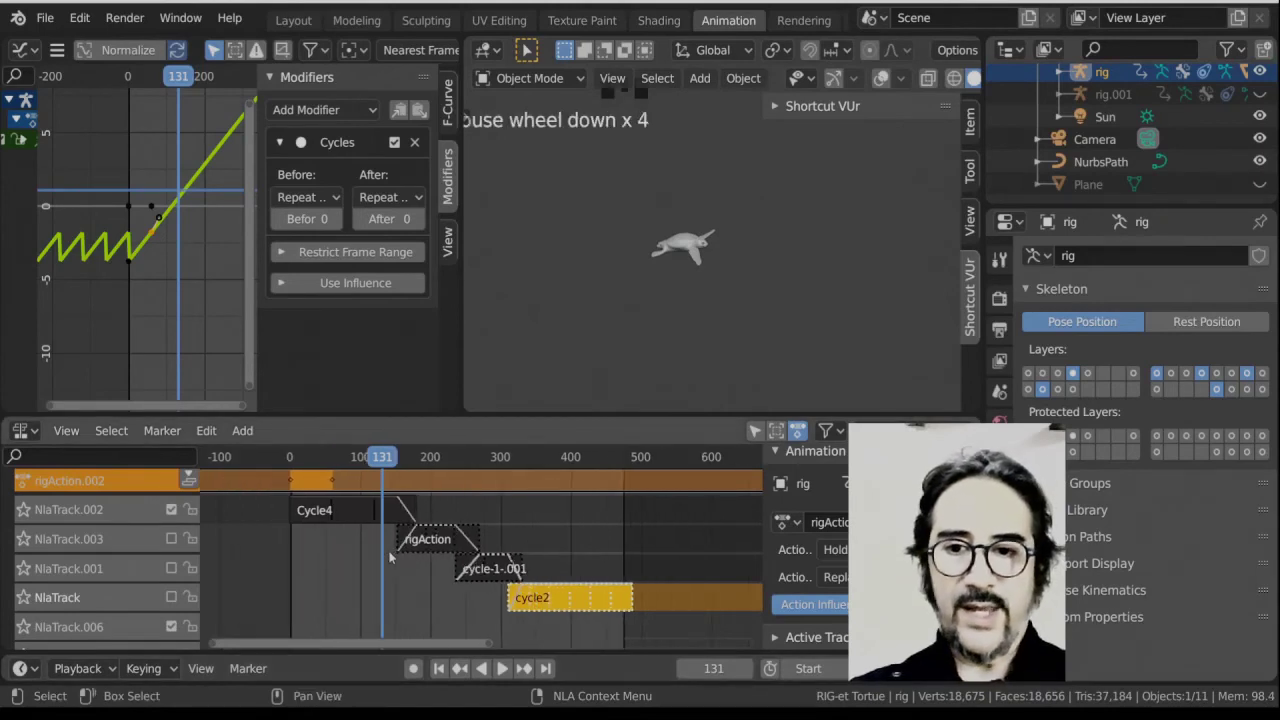
pyautogui.scroll(3, 358, 538)
# Play the strip sequence from frame 0 to review the turtle's swim, and select the rigAction strip's track.
pyautogui.click(256, 466)
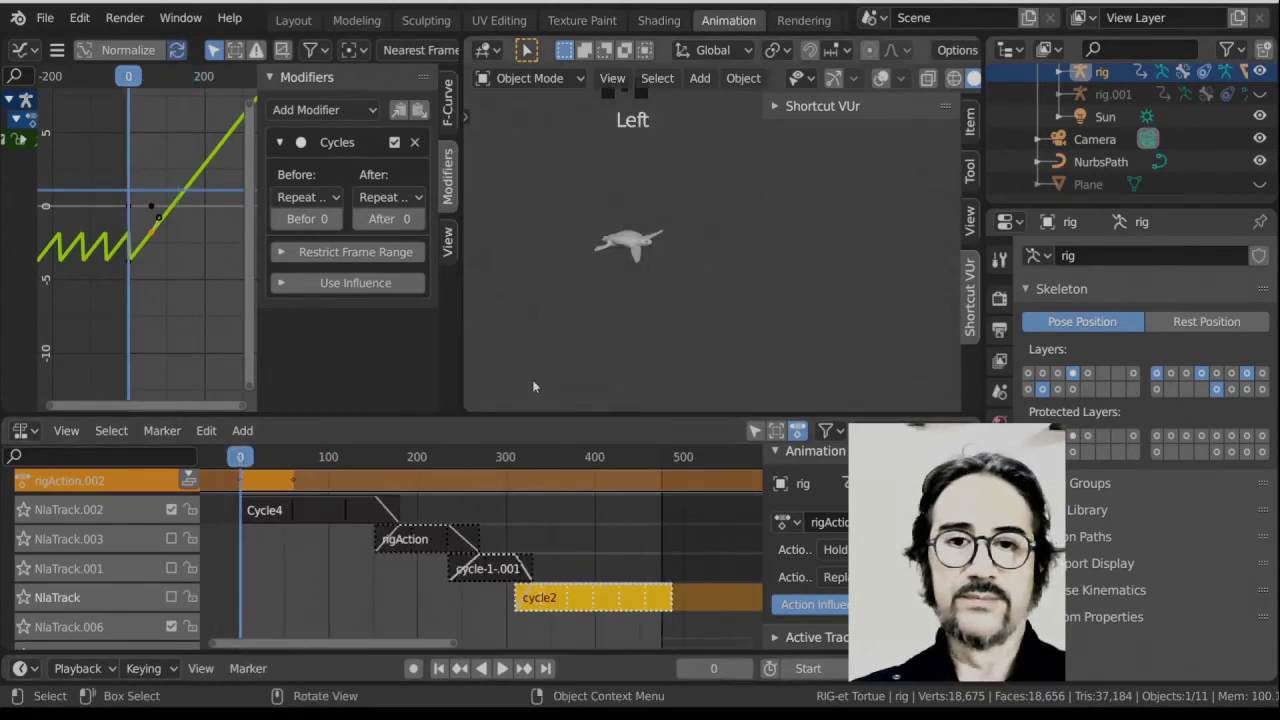
pyautogui.press('space')
pyautogui.scroll(3, 757, 289)
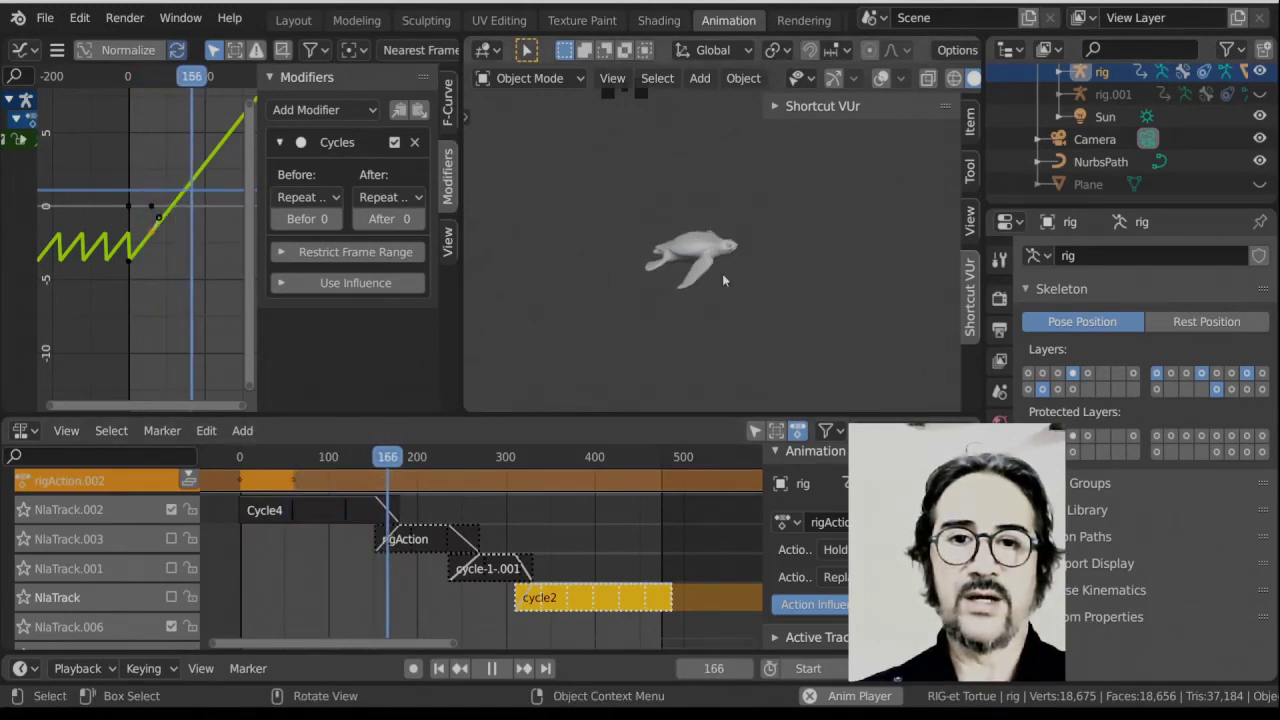
pyautogui.click(130, 539)
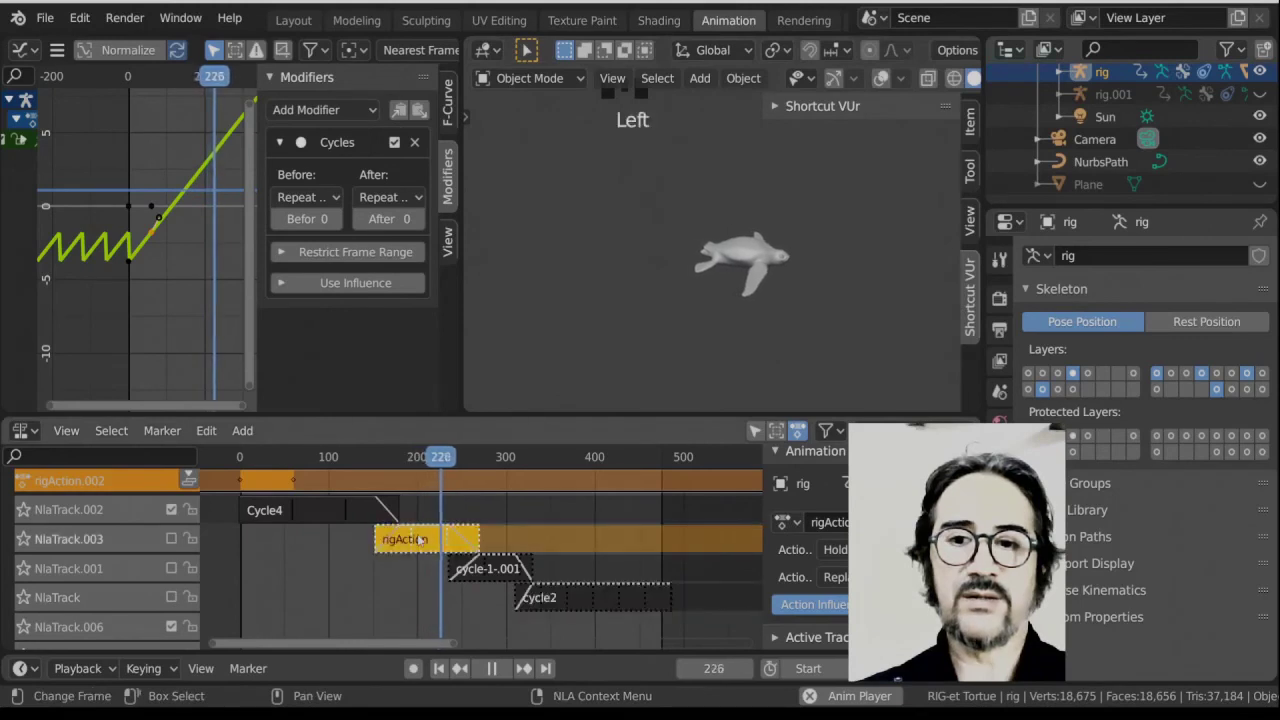
pyautogui.press('space')
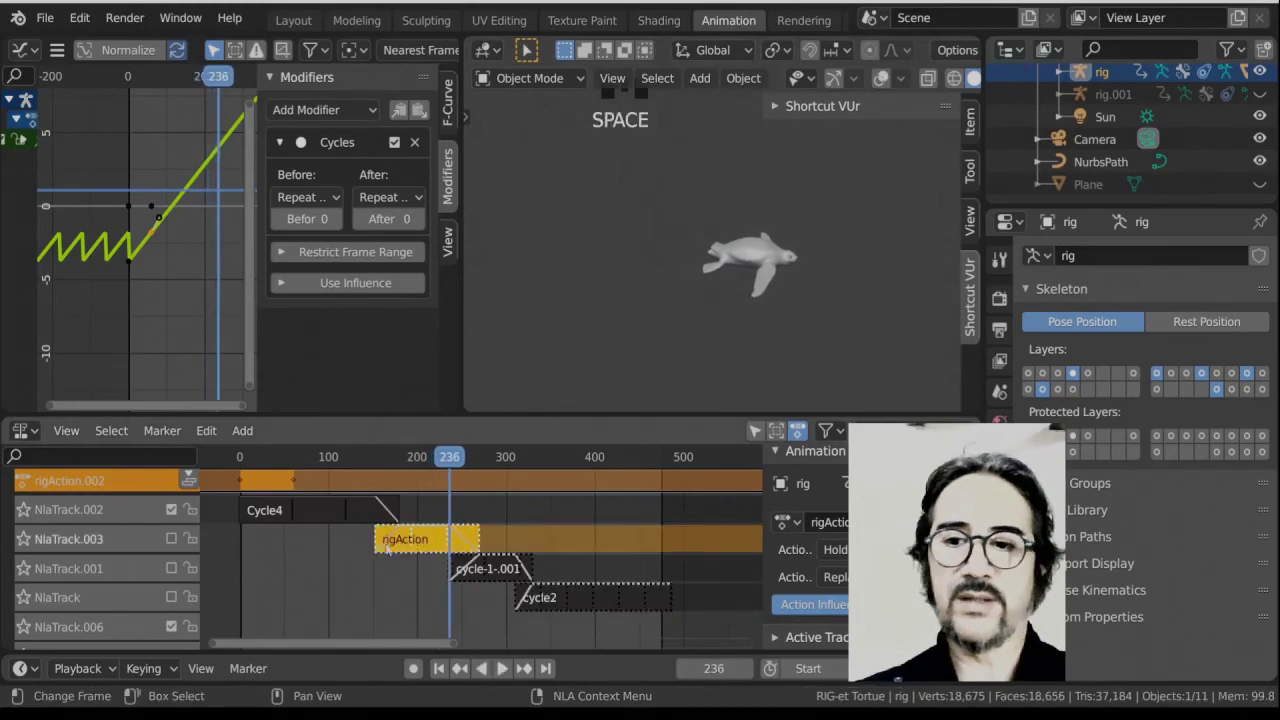
# Enable the NlaTrack.003, NlaTrack.001 and NlaTrack tracks, and play the whole strip sequence from frame 0.
pyautogui.click(171, 539)
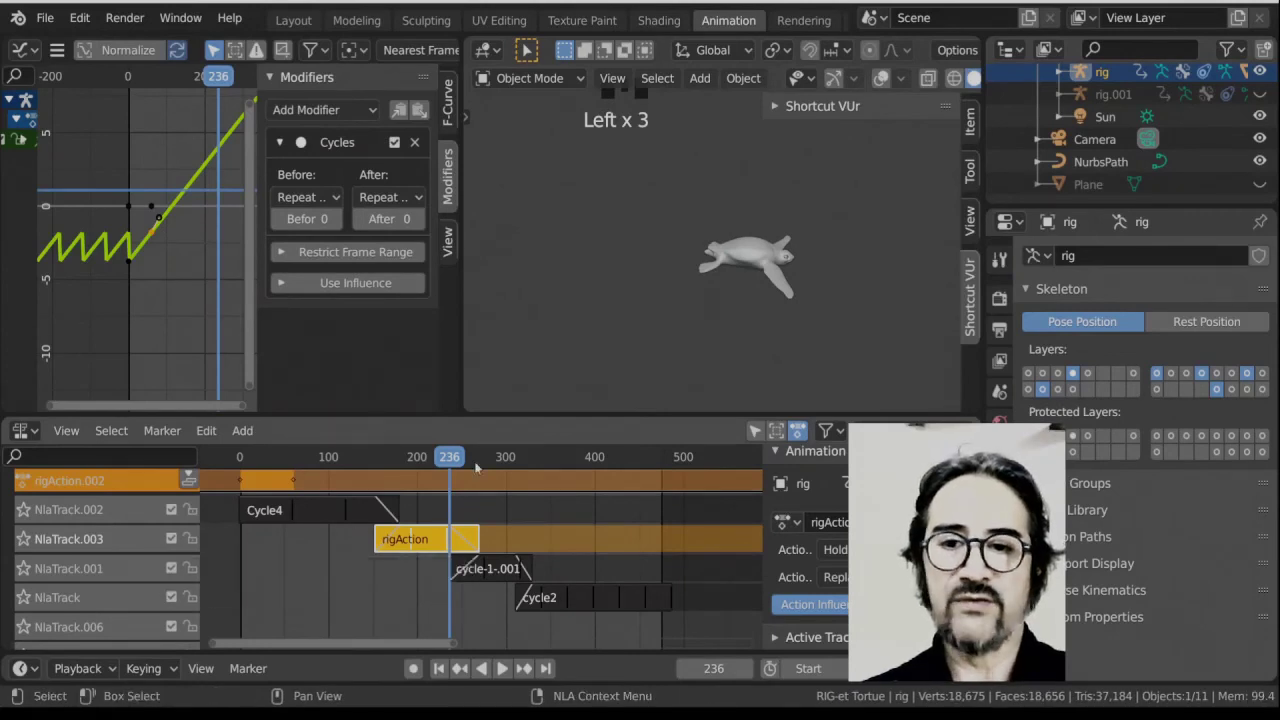
pyautogui.moveTo(449, 462); pyautogui.dragTo(240, 460)
pyautogui.press('space')
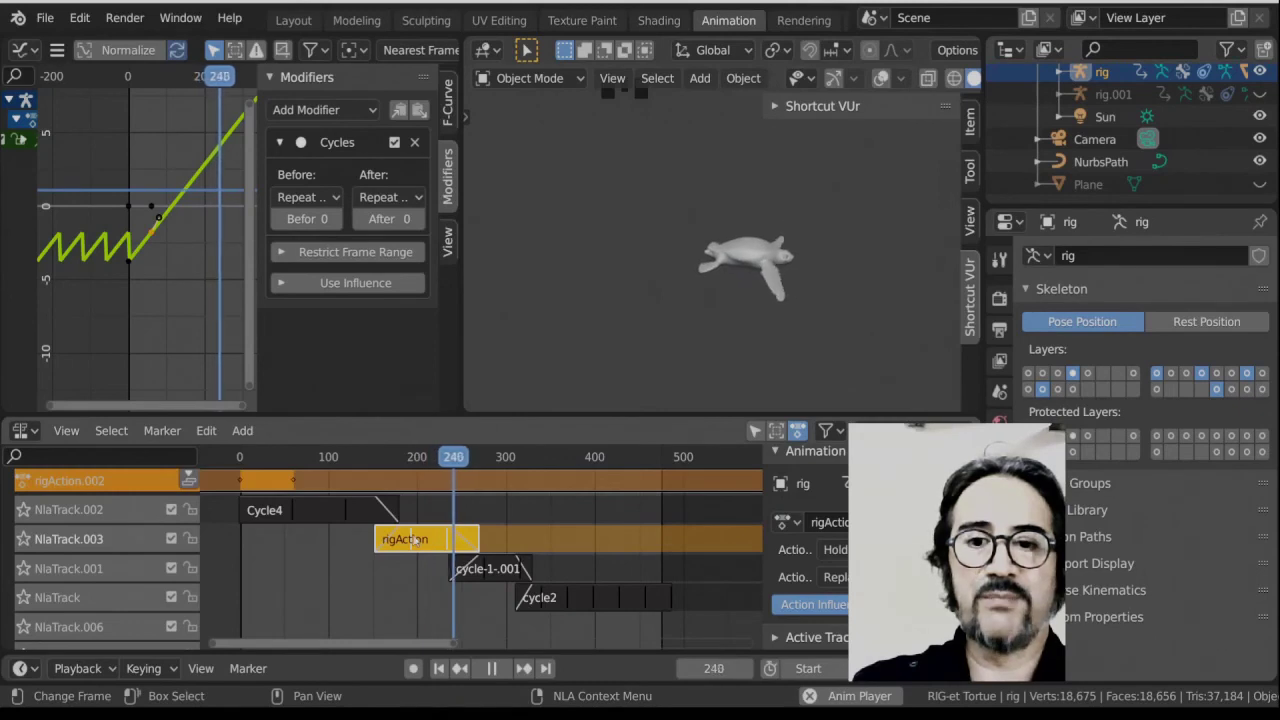
pyautogui.click(514, 569)
pyautogui.click(540, 598)
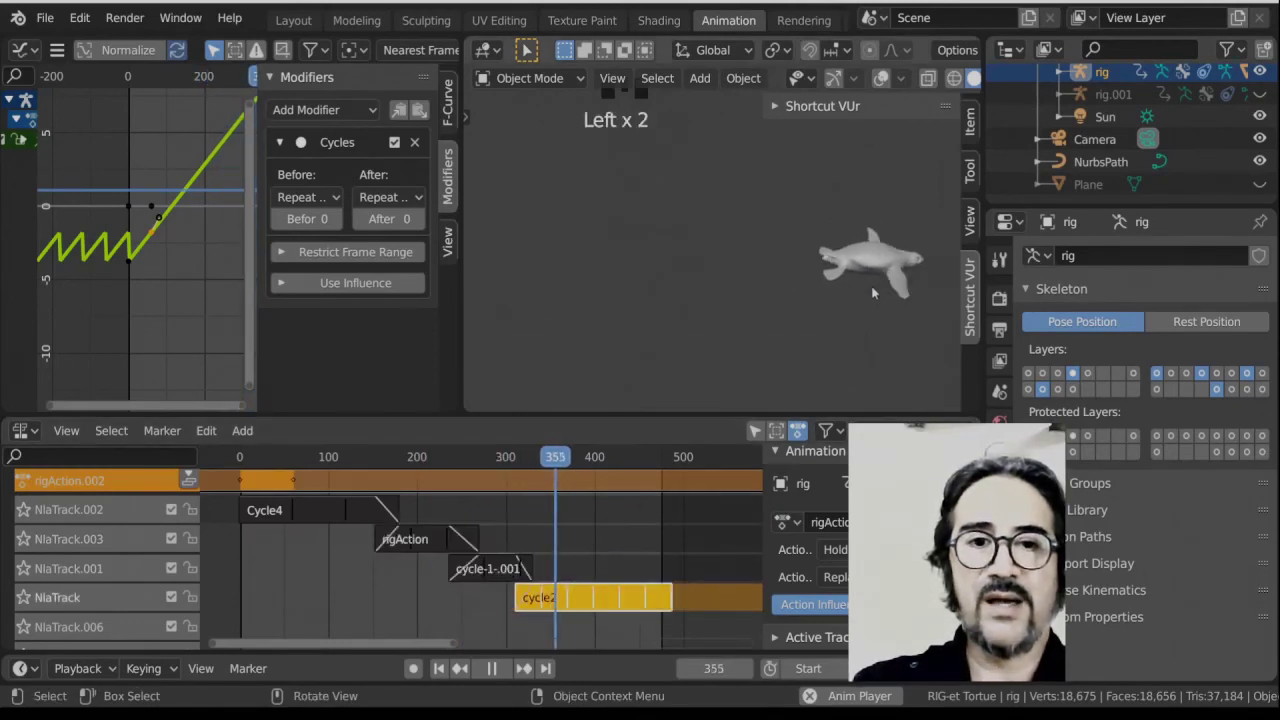
pyautogui.scroll(-3, 872, 294)
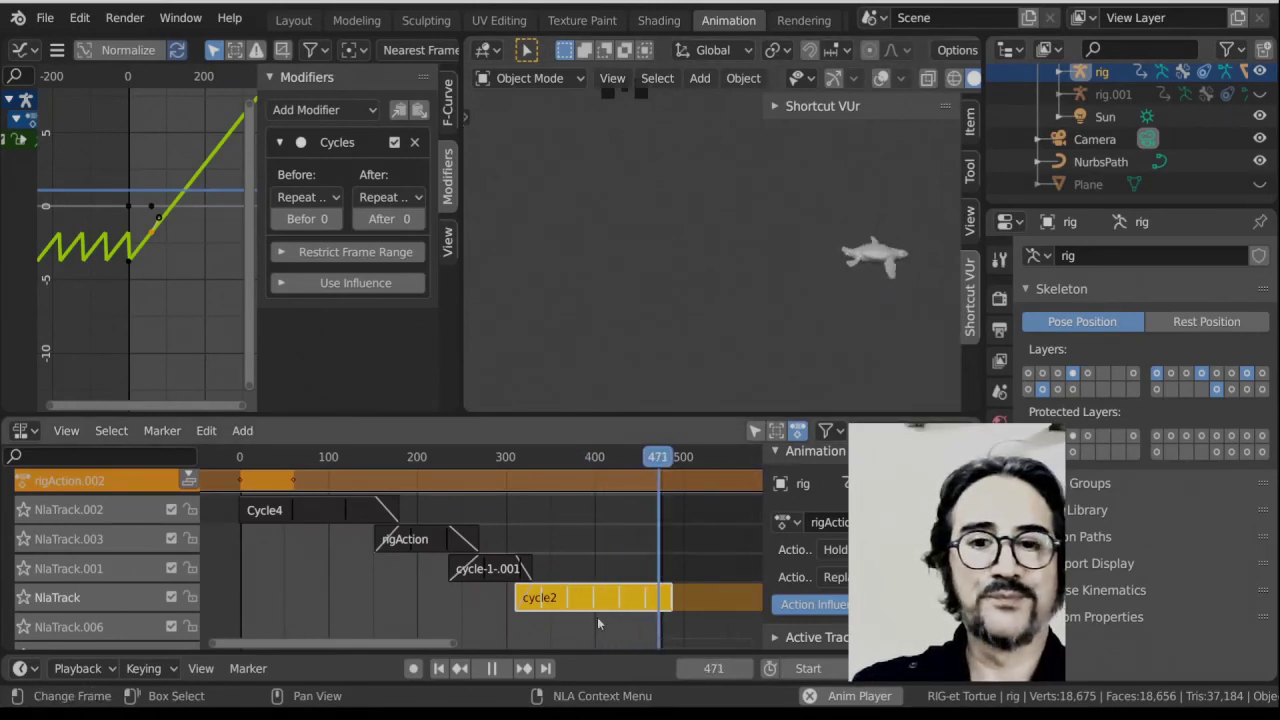
pyautogui.press('space')
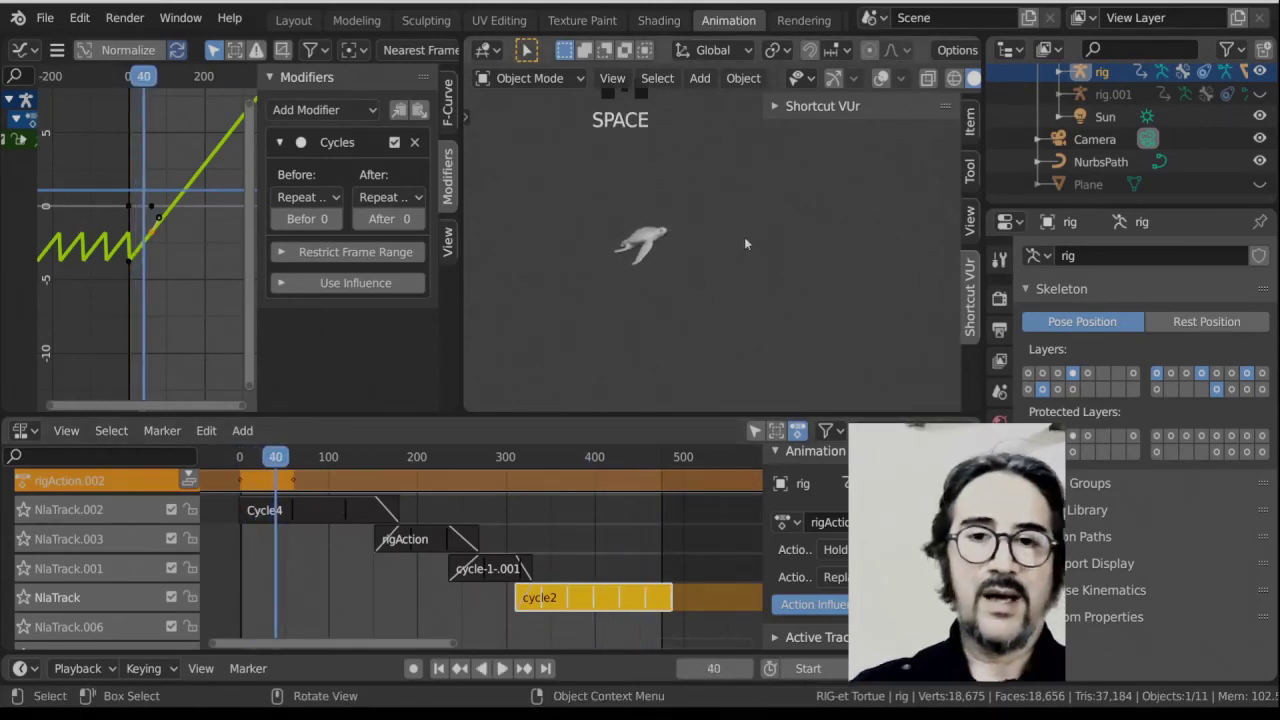
# Frame the turtle rig with the overlays shown, and widen the 3D viewport into the graph editor's space.
pyautogui.scroll(4, 715, 268)
pyautogui.moveTo(715, 268); pyautogui.dragTo(632, 265, button='middle')
pyautogui.click(880, 78)
pyautogui.scroll(2, 650, 243)
pyautogui.press('KP_Decimal')
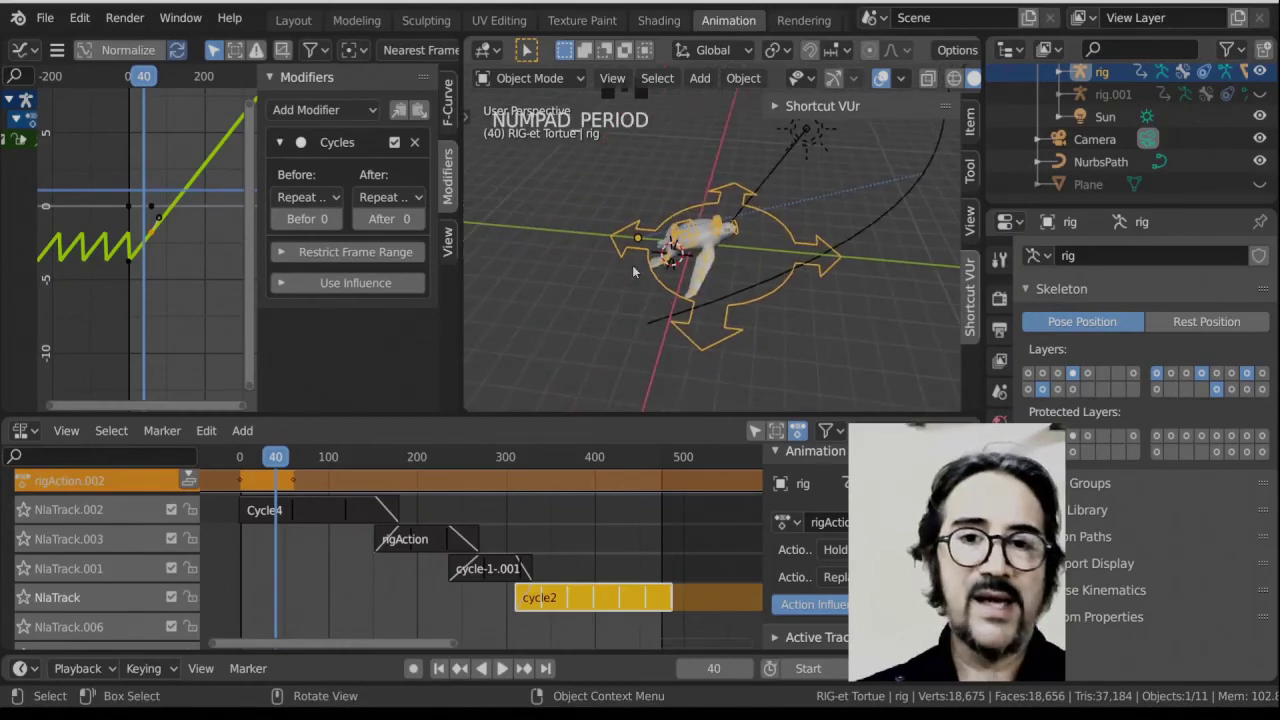
pyautogui.scroll(4, 711, 280)
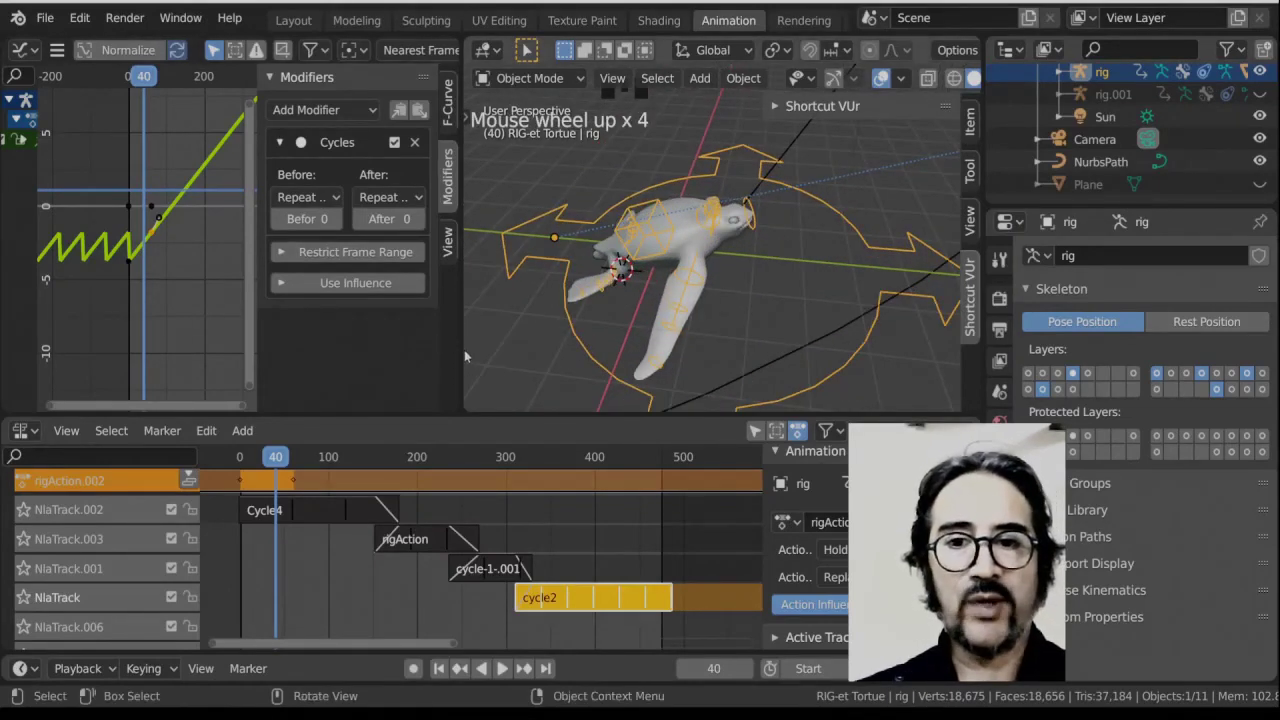
pyautogui.moveTo(460, 346); pyautogui.dragTo(204, 340)
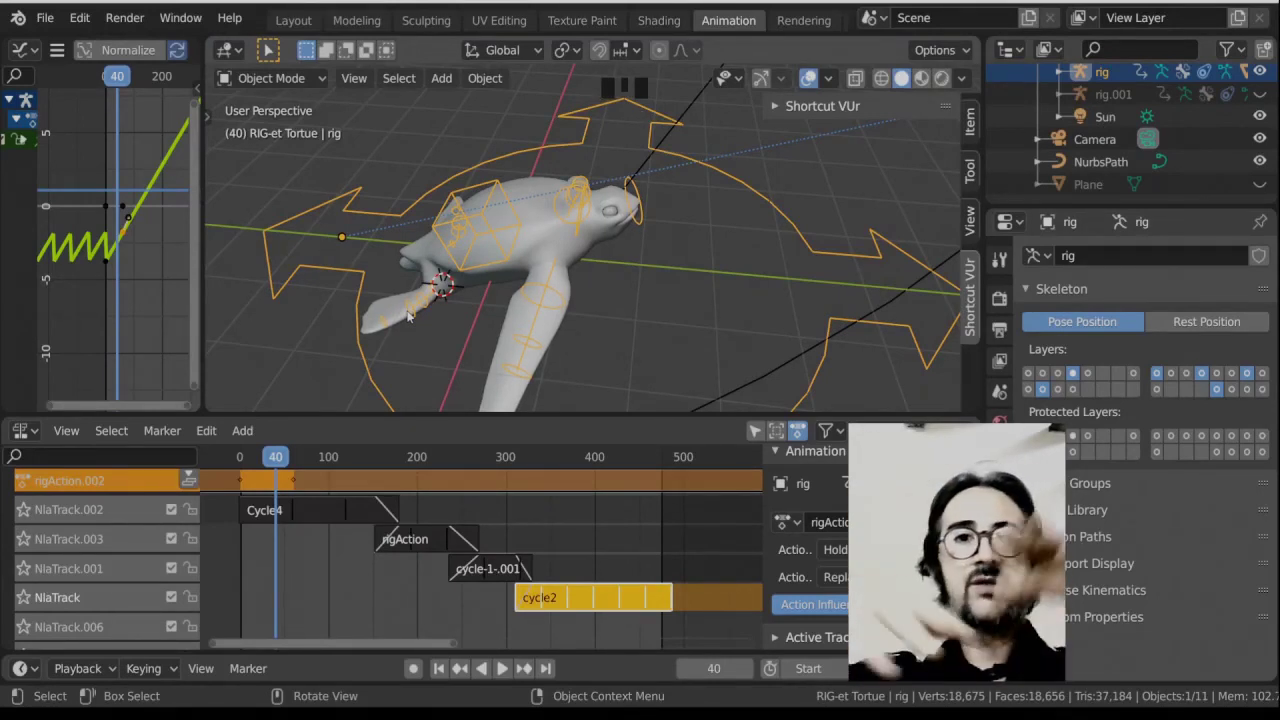
# Play the animation in Material Preview shading with the overlays hidden, and examine the textured turtle's swim from several angles.
pyautogui.click(812, 78)
pyautogui.click(927, 79)
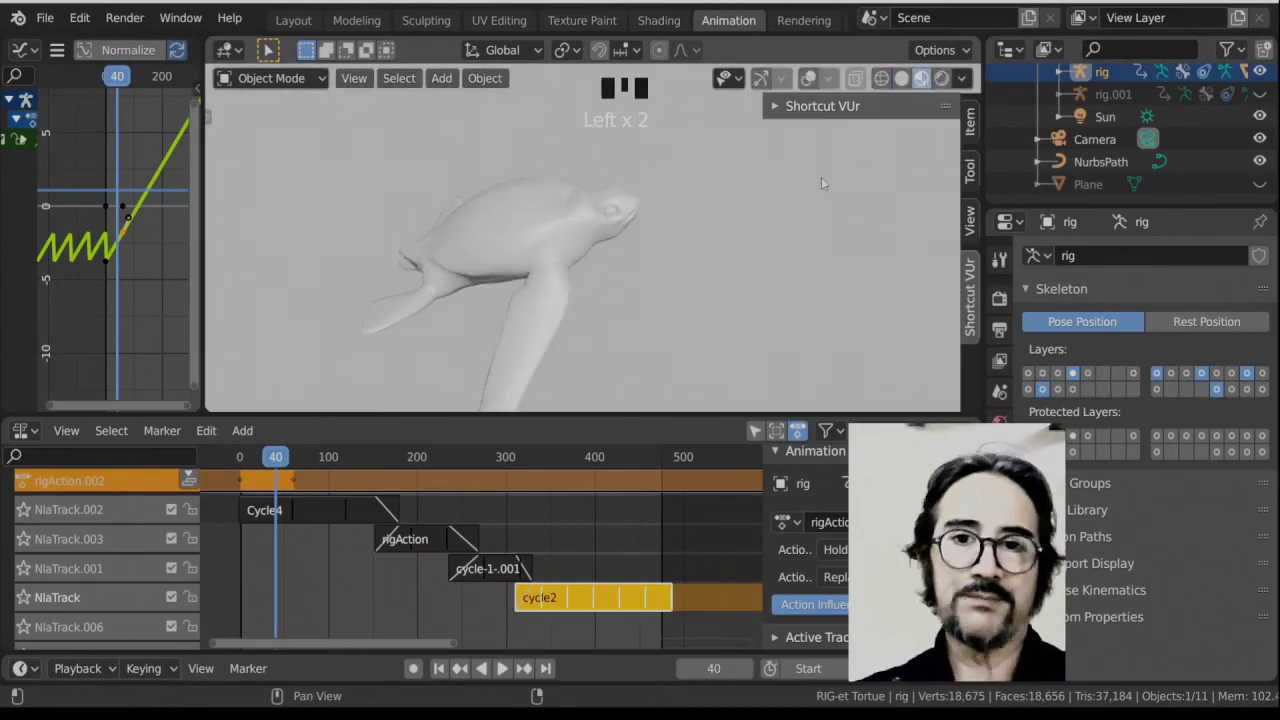
pyautogui.press('space')
pyautogui.scroll(-4, 710, 291)
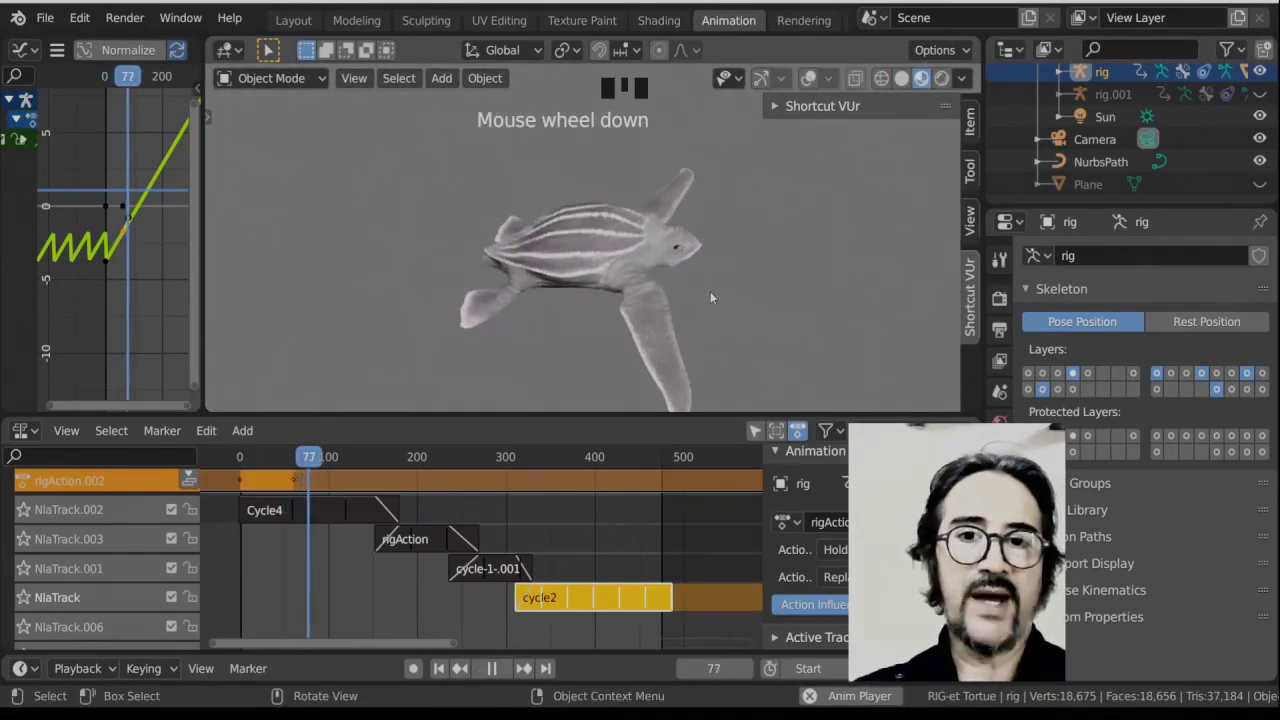
pyautogui.press('KP_Decimal')
pyautogui.moveTo(696, 295); pyautogui.dragTo(588, 187, button='middle')
pyautogui.scroll(3, 430, 250)
pyautogui.scroll(-3, 552, 292)
pyautogui.moveTo(552, 292); pyautogui.dragTo(604, 290, button='middle')
pyautogui.scroll(-1, 642, 311)
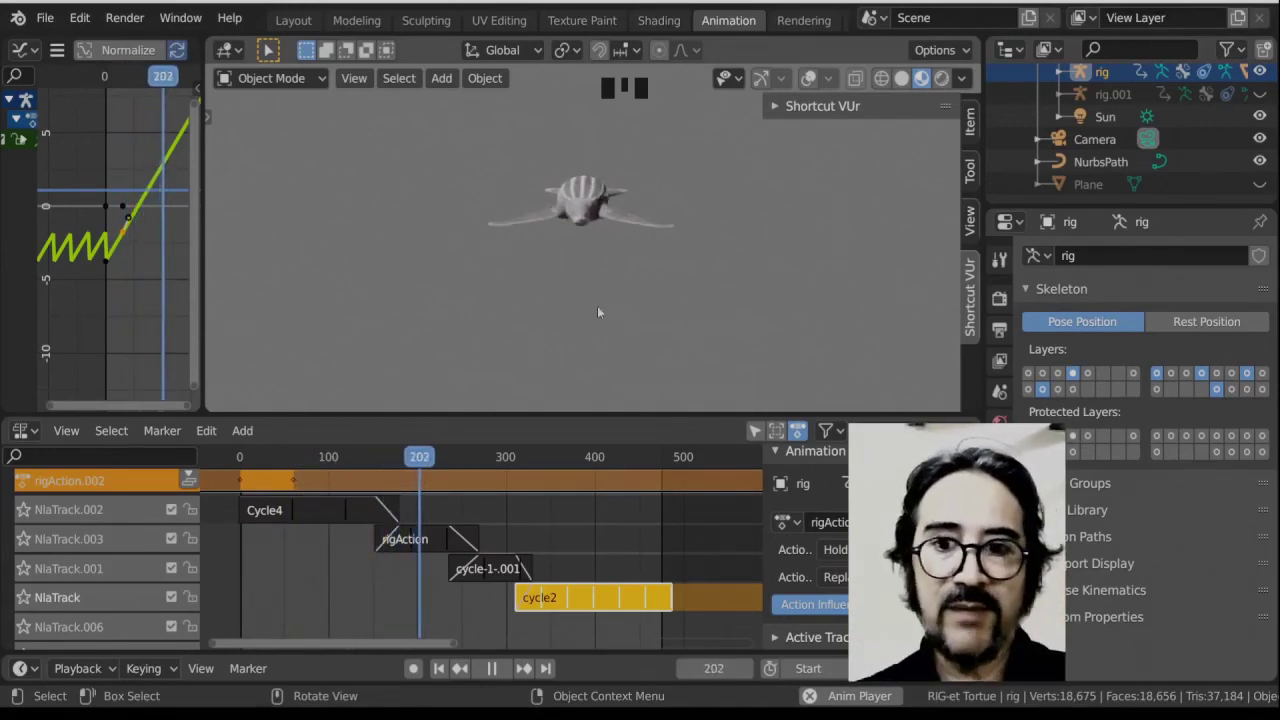
# Collapse the rig's track list in the NLA editor, and stop playback at frame 374 with the turtle seen from the front.
pyautogui.moveTo(481, 544); pyautogui.dragTo(511, 572, button='middle')
pyautogui.scroll(-3, 510, 570)
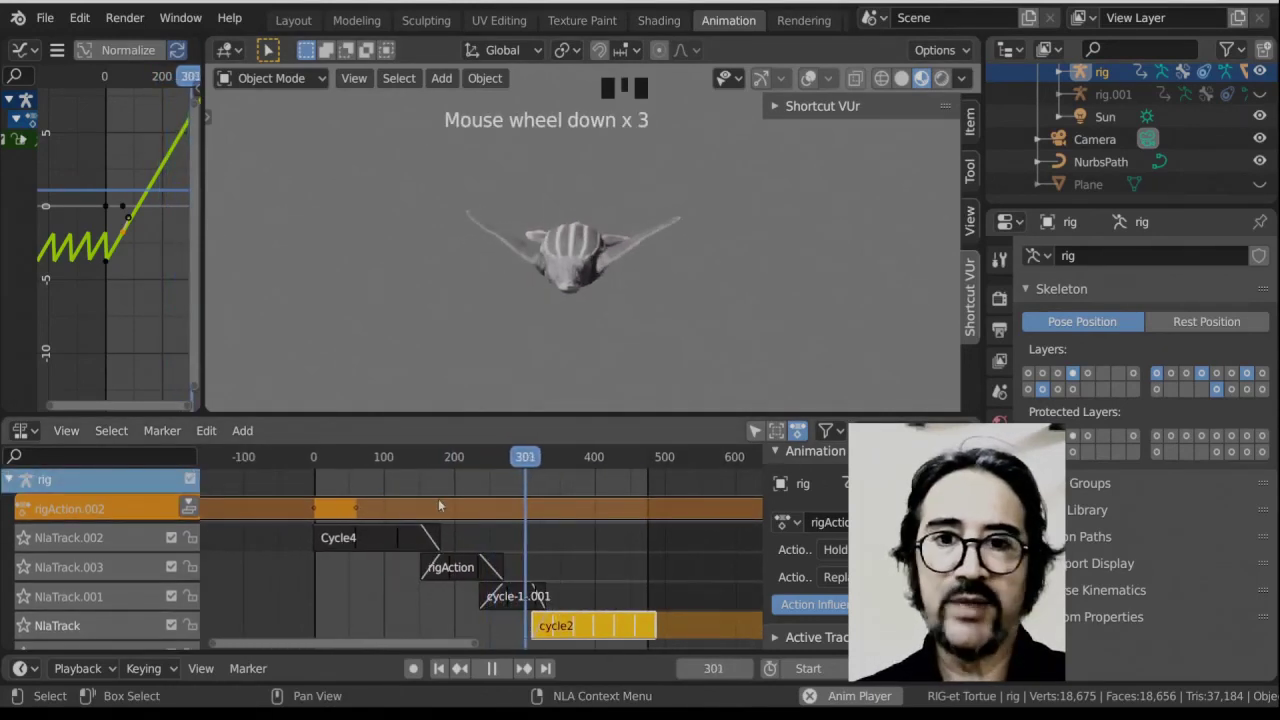
pyautogui.click(8, 479)
pyautogui.press('space')
pyautogui.moveTo(620, 380); pyautogui.dragTo(549, 304, button='middle')
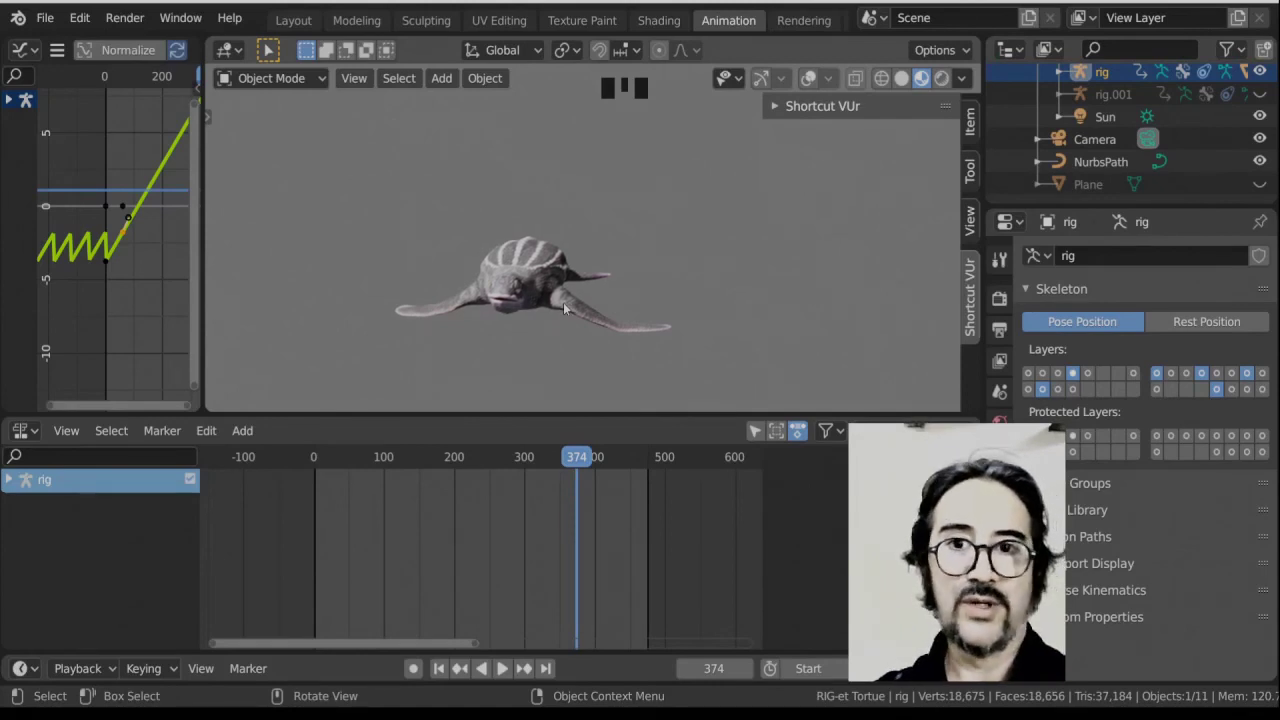
pyautogui.moveTo(528, 292); pyautogui.dragTo(548, 289, button='middle')
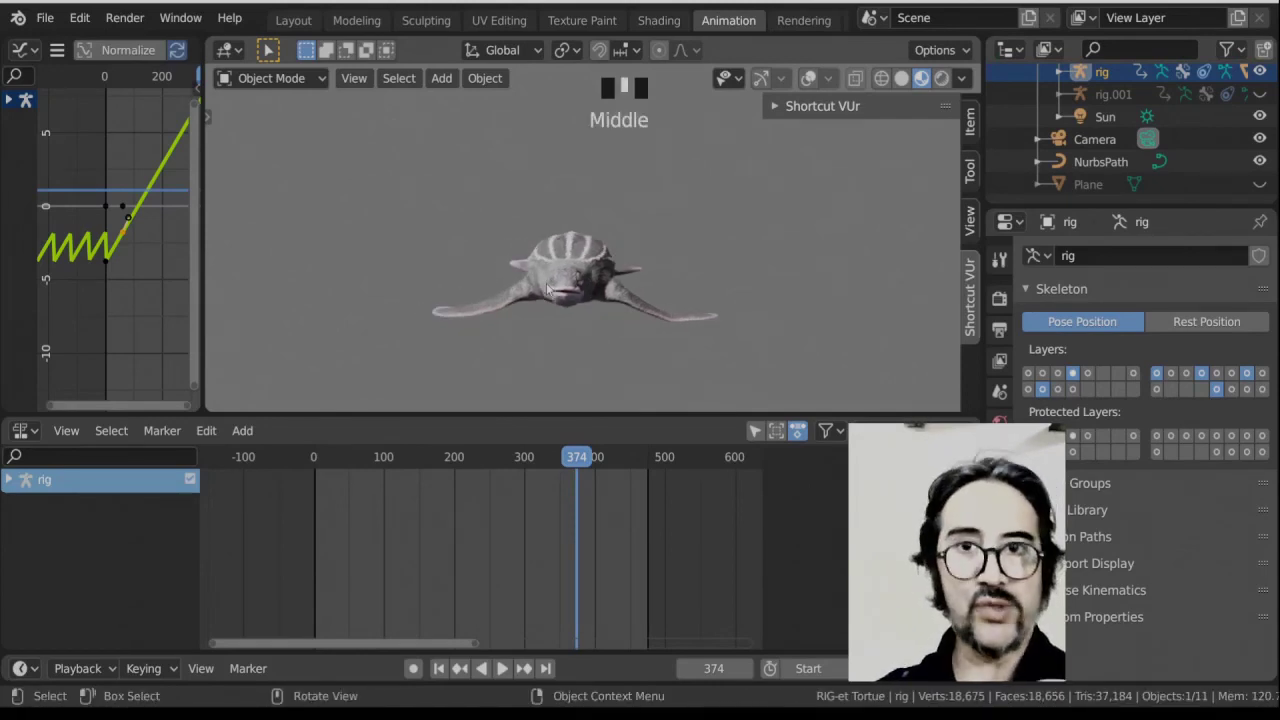